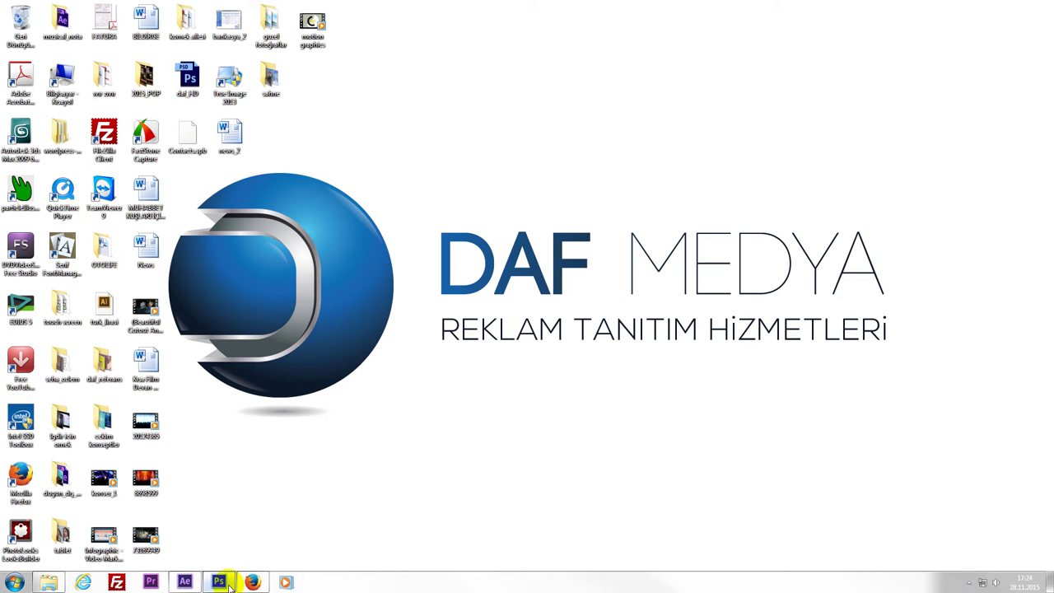
# - Open the shape_layer_2 folder and start the sahpe_layer video playing in Windows Media Player
pyautogui.click(285, 582)
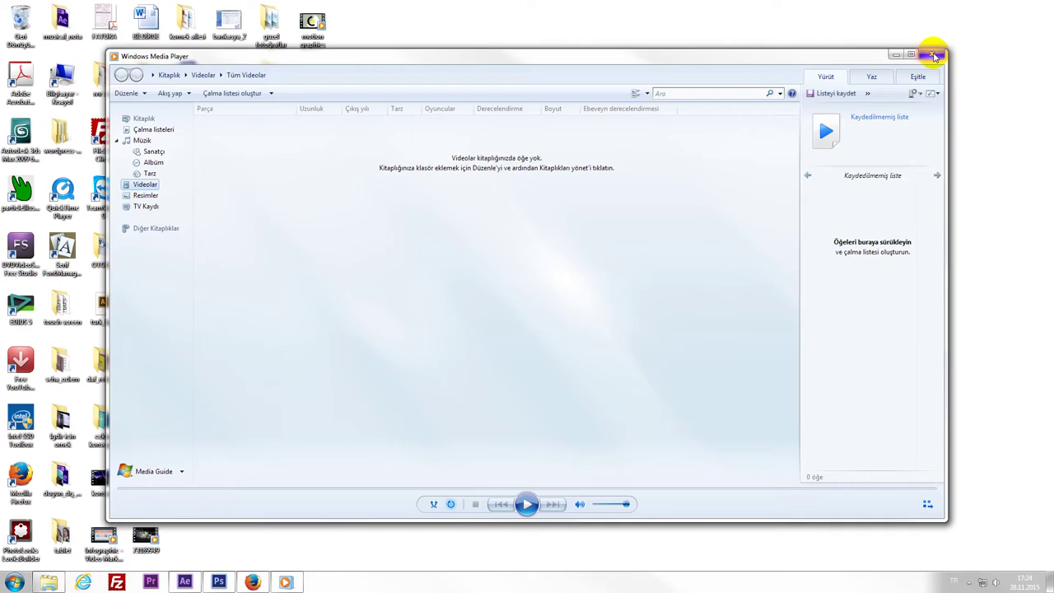
pyautogui.click(935, 44)
pyautogui.click(49, 585)
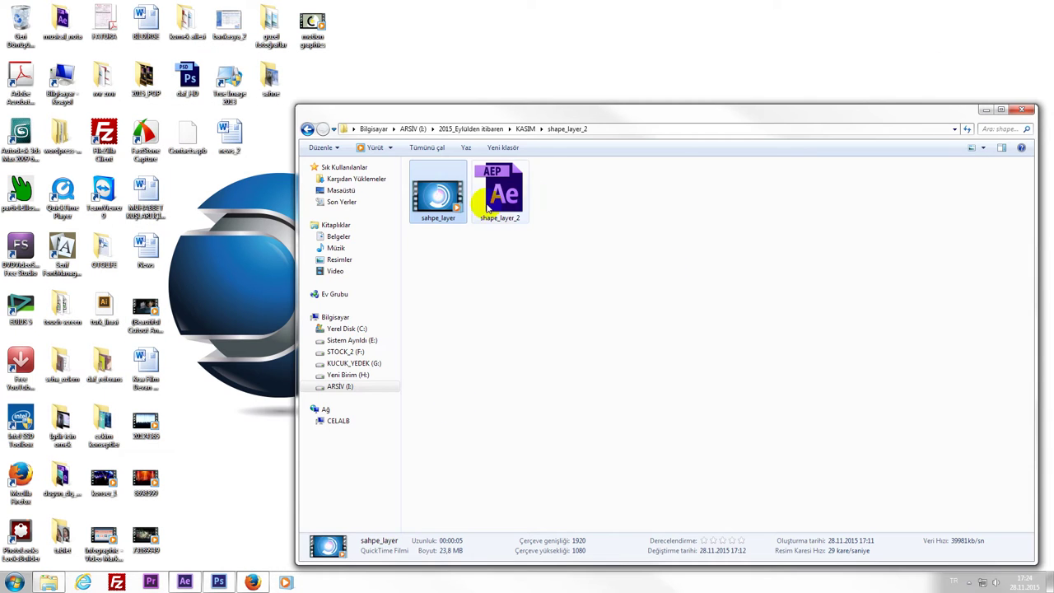
pyautogui.doubleClick(445, 192)
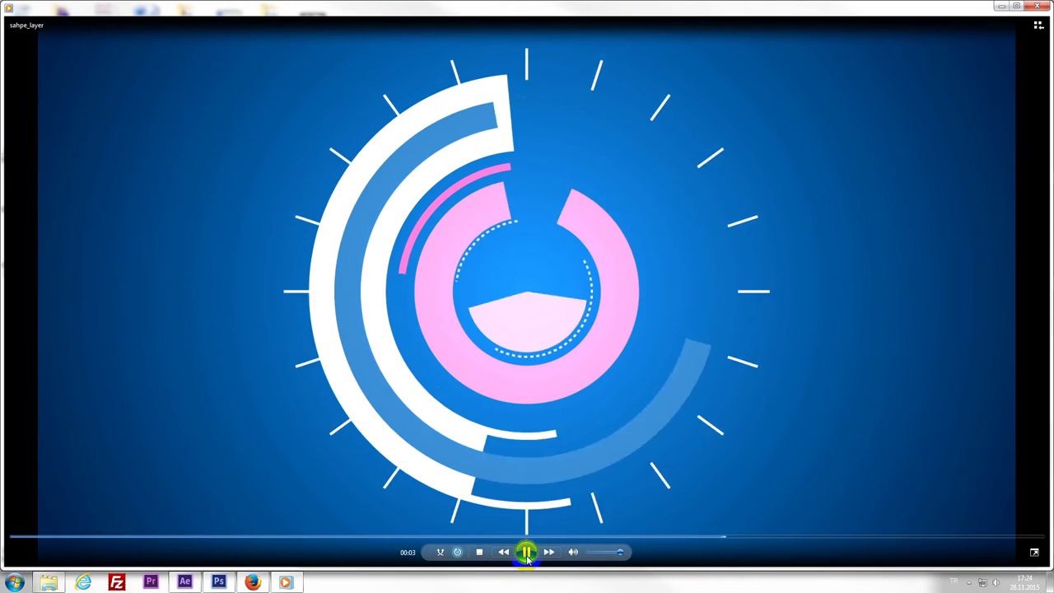
# - Pause and resume the sahpe_layer rings animation repeatedly to study it, then close the player
pyautogui.click(527, 557)
pyautogui.click(527, 554)
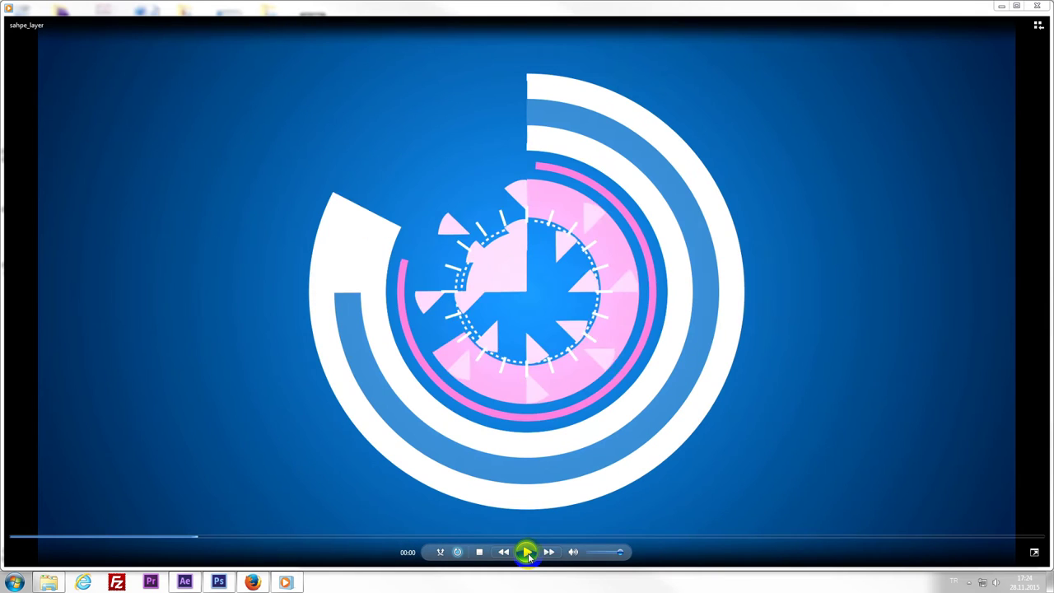
pyautogui.click(527, 554)
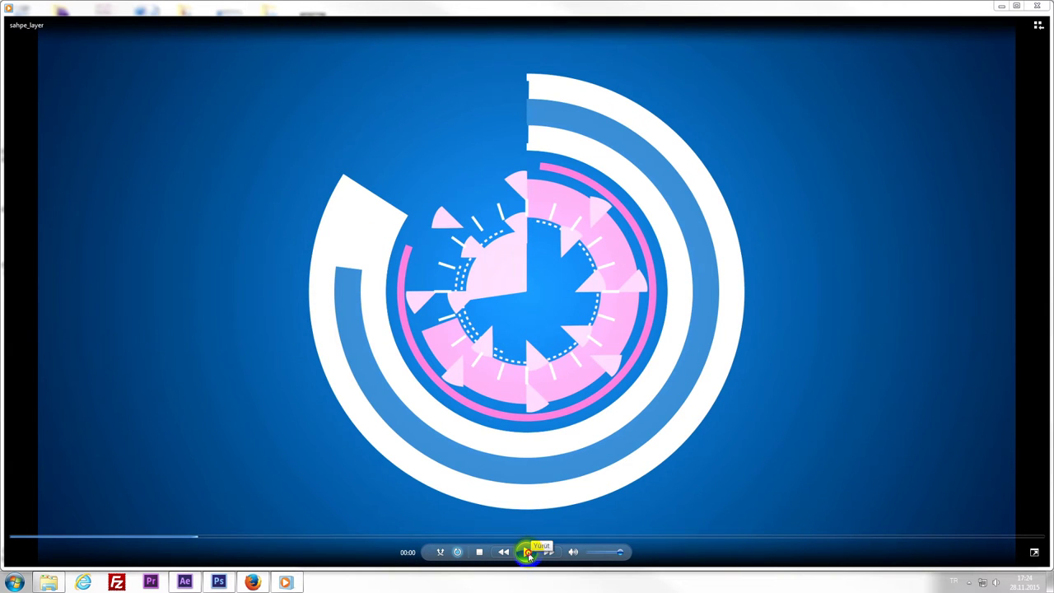
pyautogui.click(527, 554)
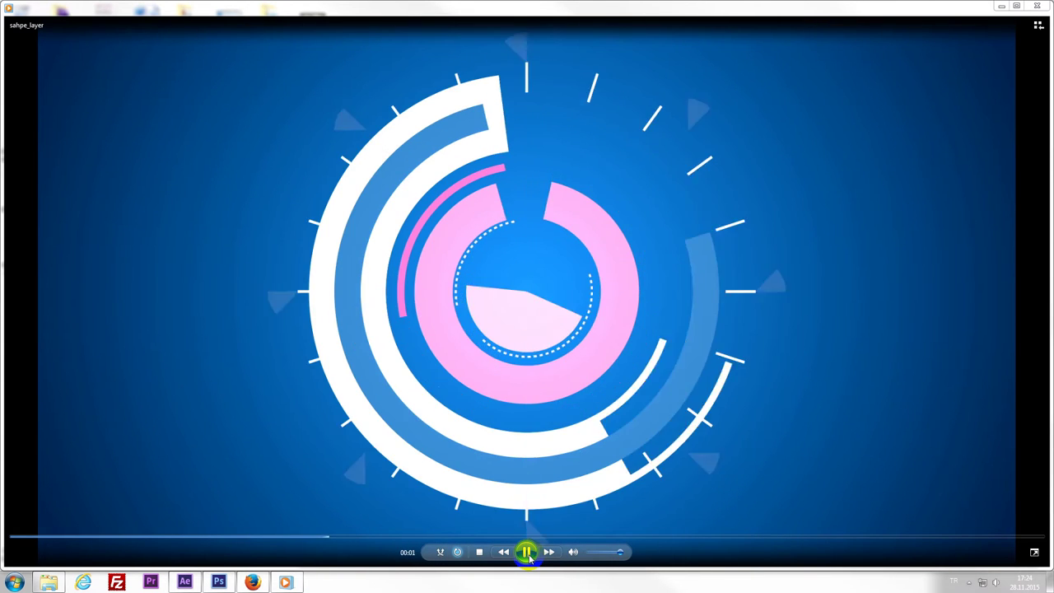
pyautogui.click(527, 553)
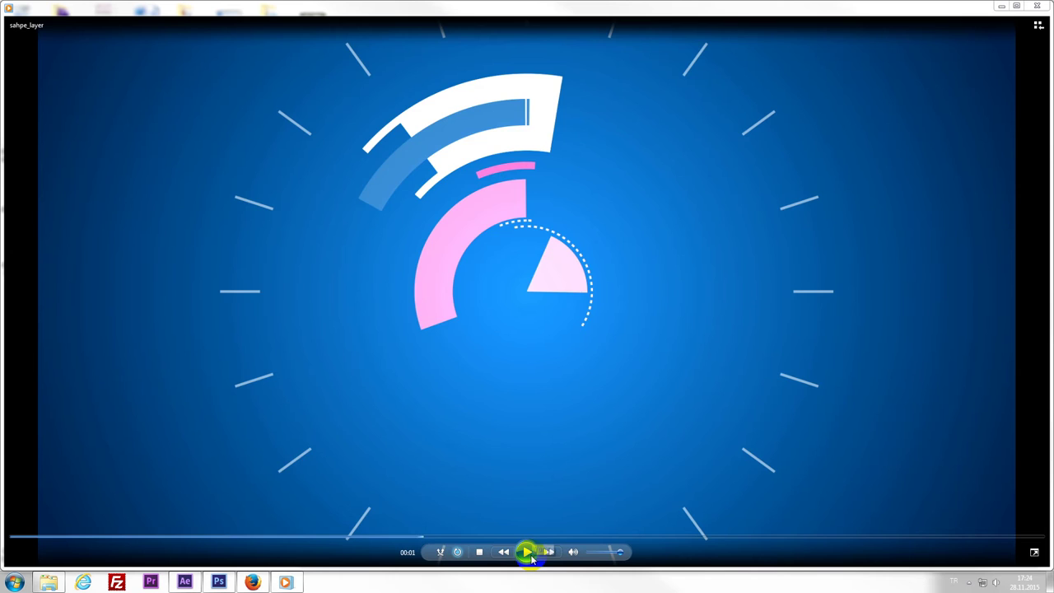
pyautogui.click(527, 554)
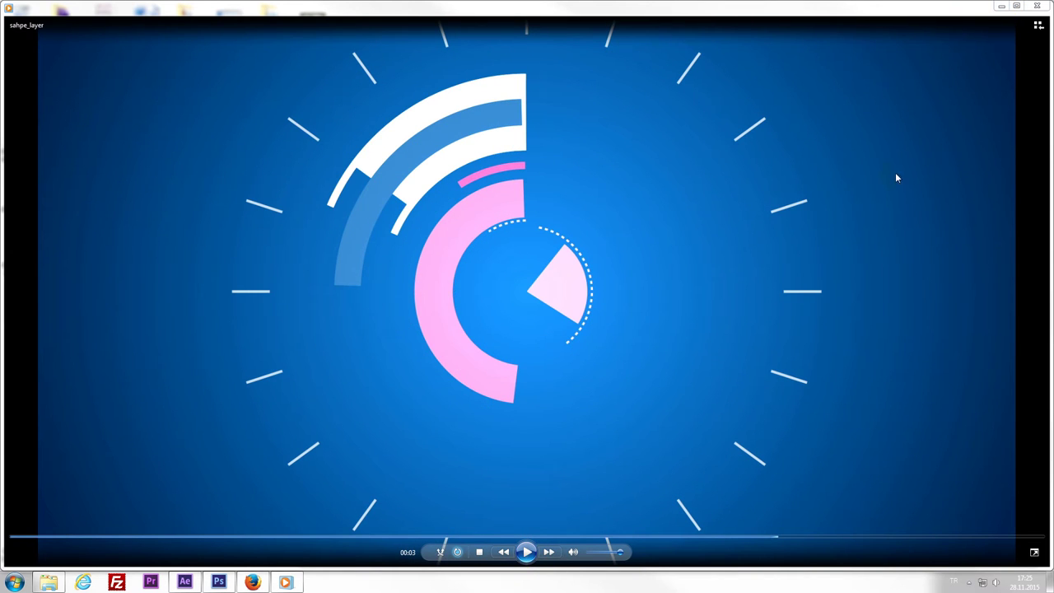
pyautogui.click(527, 552)
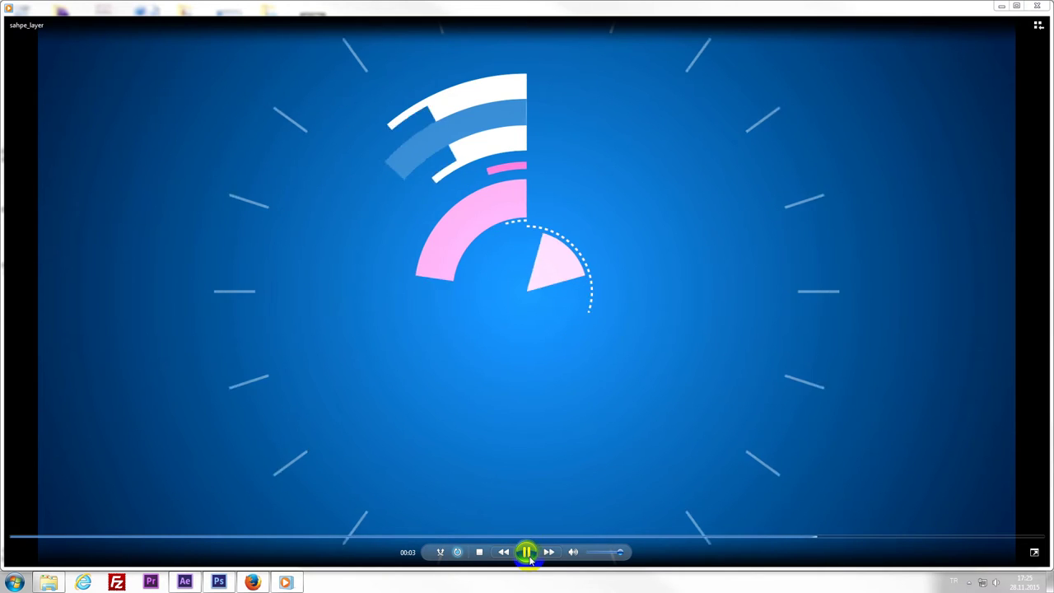
pyautogui.click(529, 552)
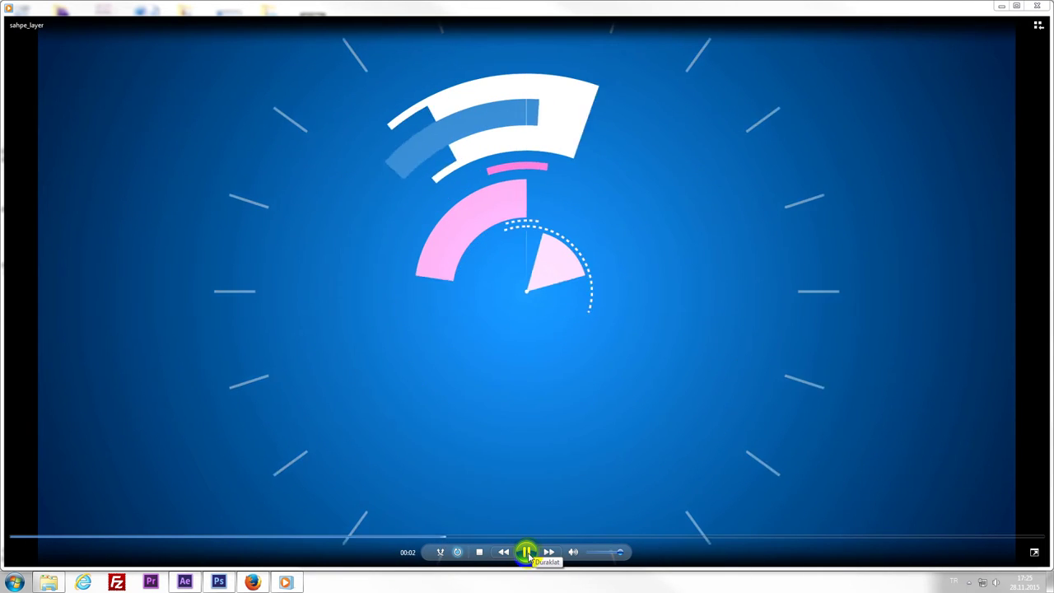
pyautogui.click(528, 552)
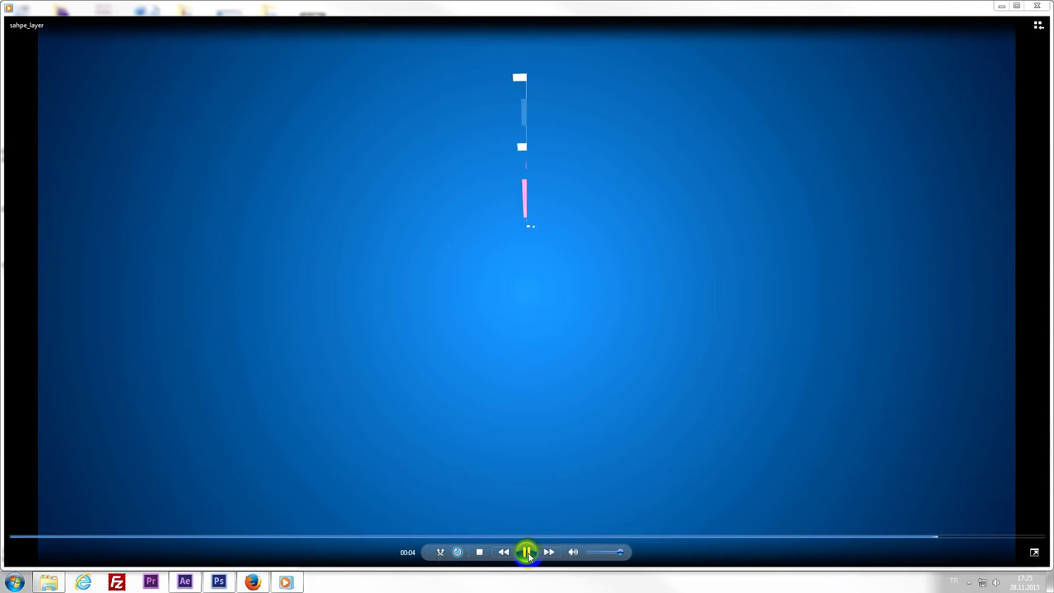
pyautogui.click(1002, 7)
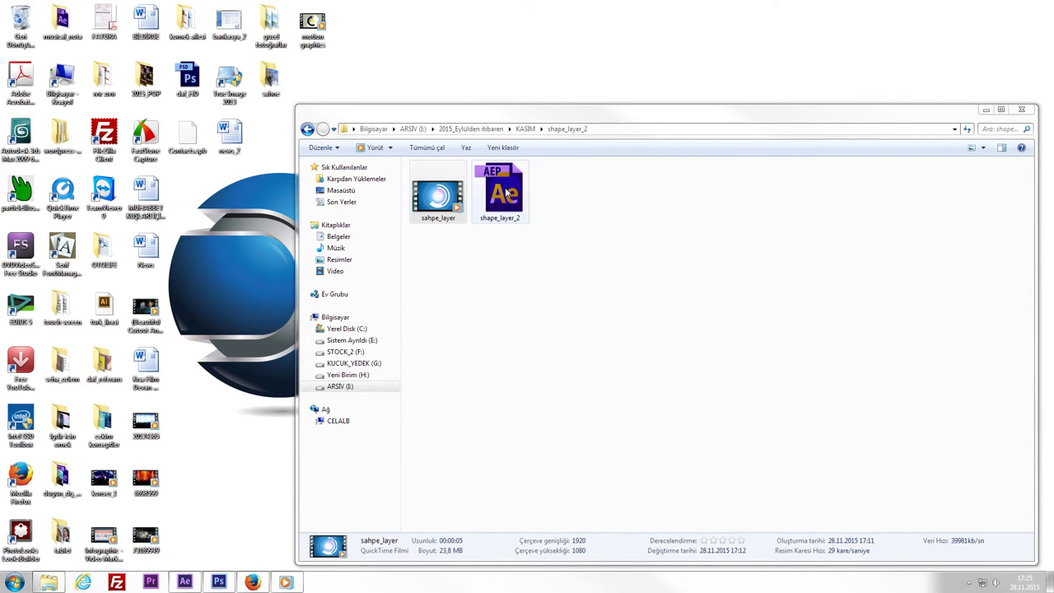
# - Open shape_layer_2.aep, zoom the final comp to 50%, then scrub and RAM-preview it
pyautogui.click(501, 190)
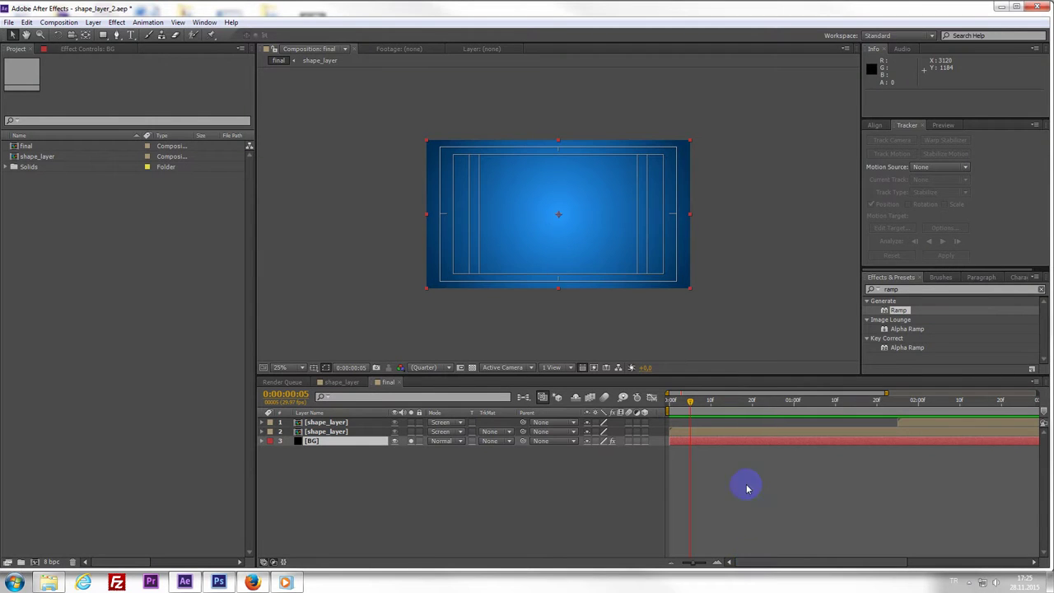
pyautogui.click(853, 433)
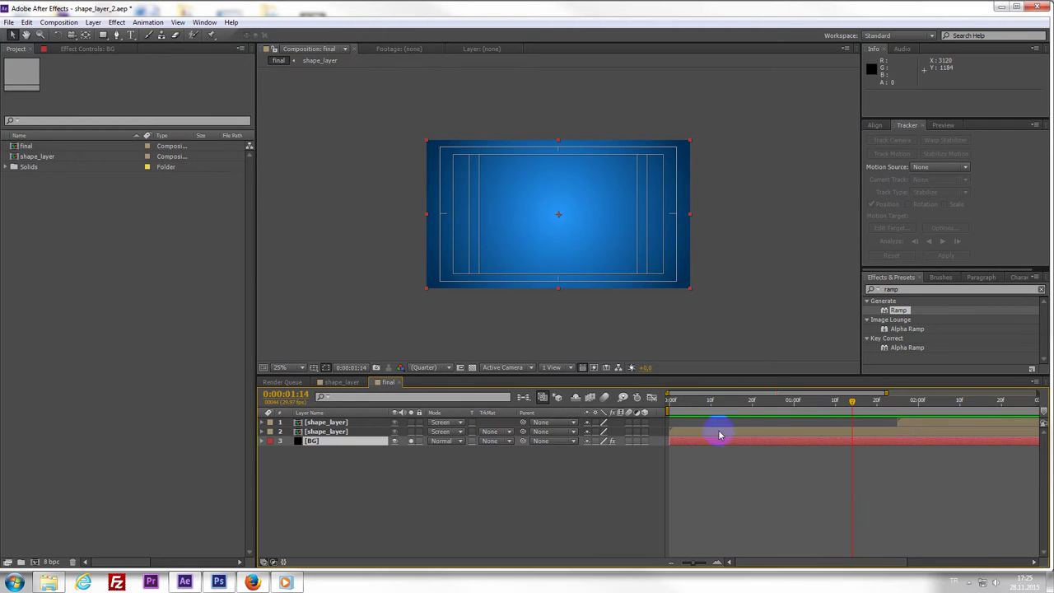
pyautogui.click(715, 465)
pyautogui.click(710, 402)
pyautogui.press('.')
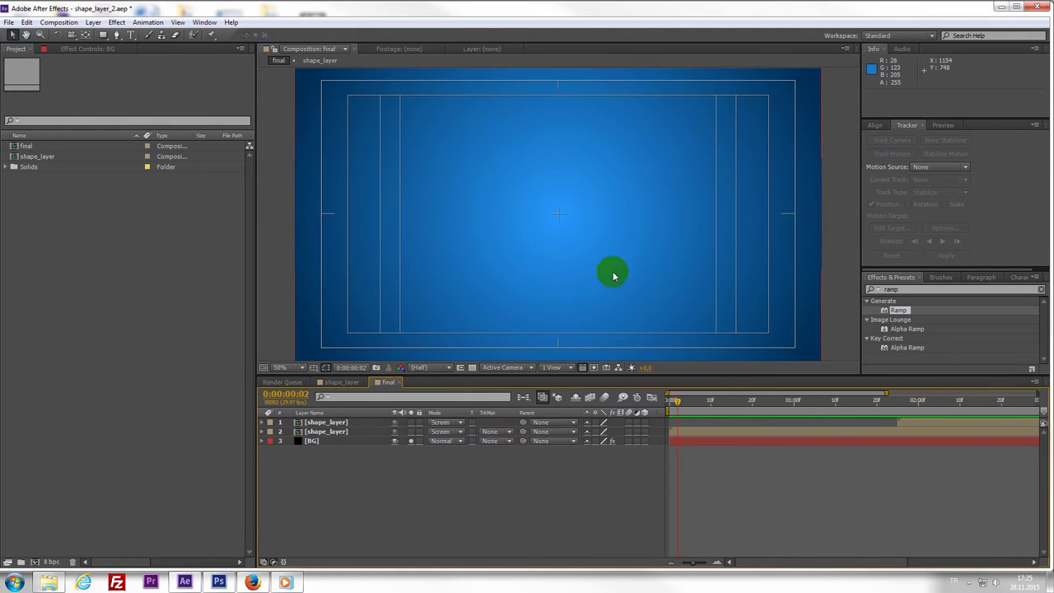
pyautogui.click(699, 432)
pyautogui.moveTo(747, 419)
pyautogui.mouseDown()
pyautogui.moveTo(692, 419)
pyautogui.moveTo(807, 424)
pyautogui.mouseUp()
pyautogui.click(689, 400)
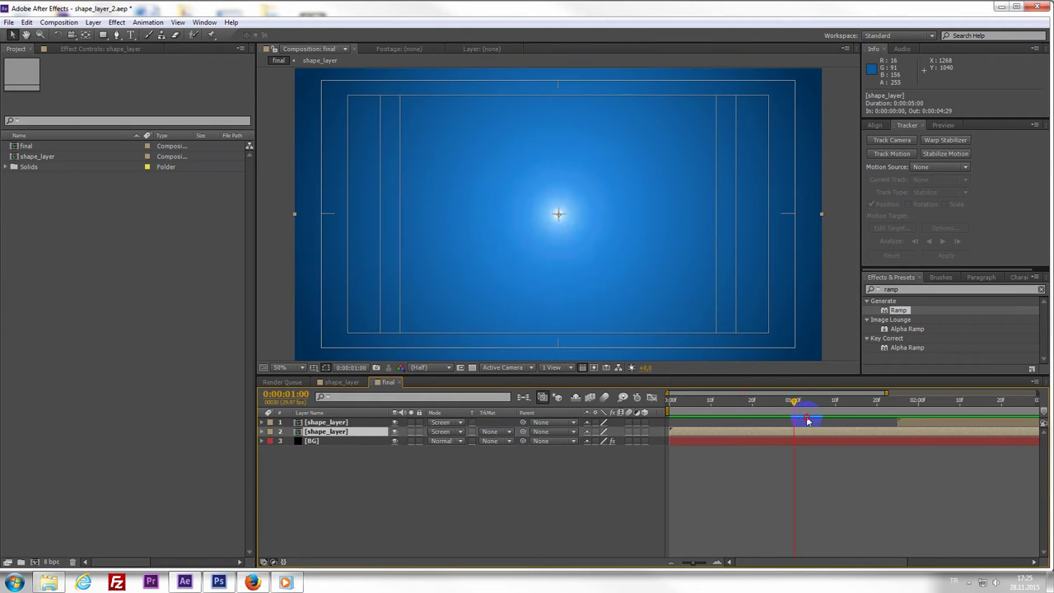
pyautogui.press('KP_0')
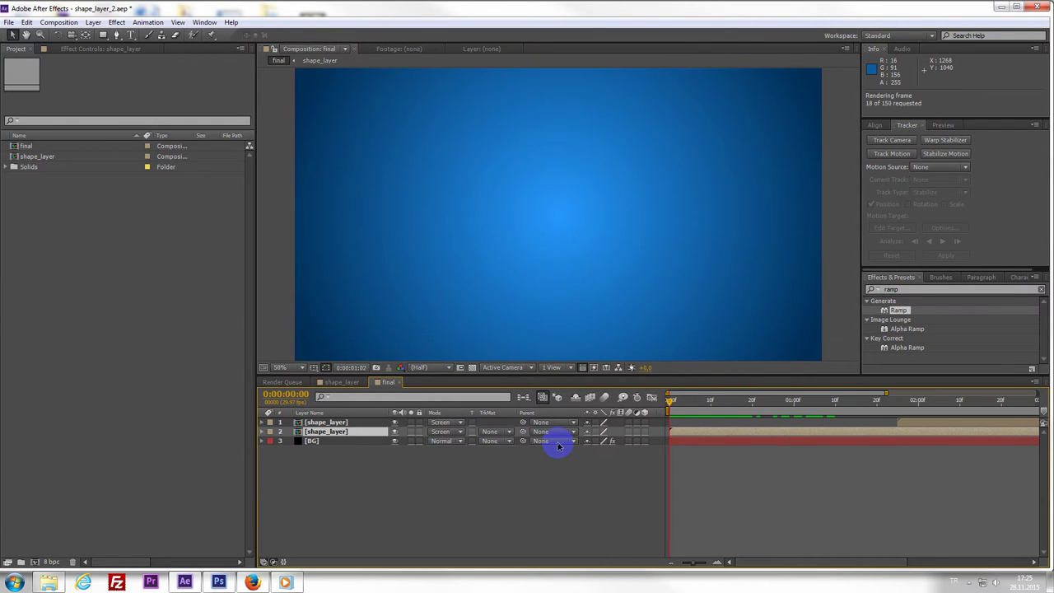
pyautogui.click(669, 432)
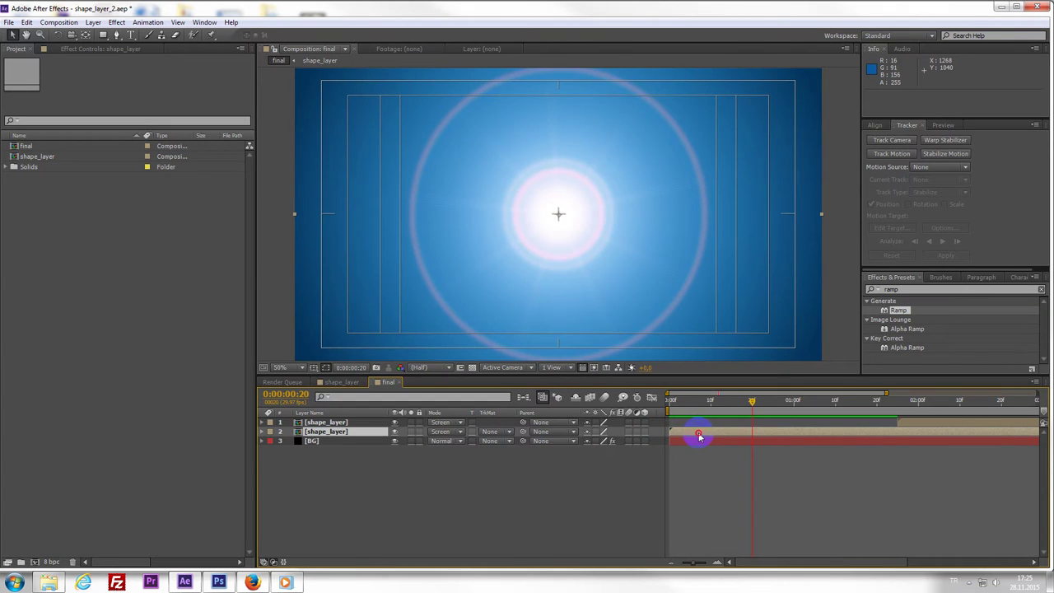
# - Look inside the shape_layer precomp, then return to final and play a preview
pyautogui.doubleClick(698, 435)
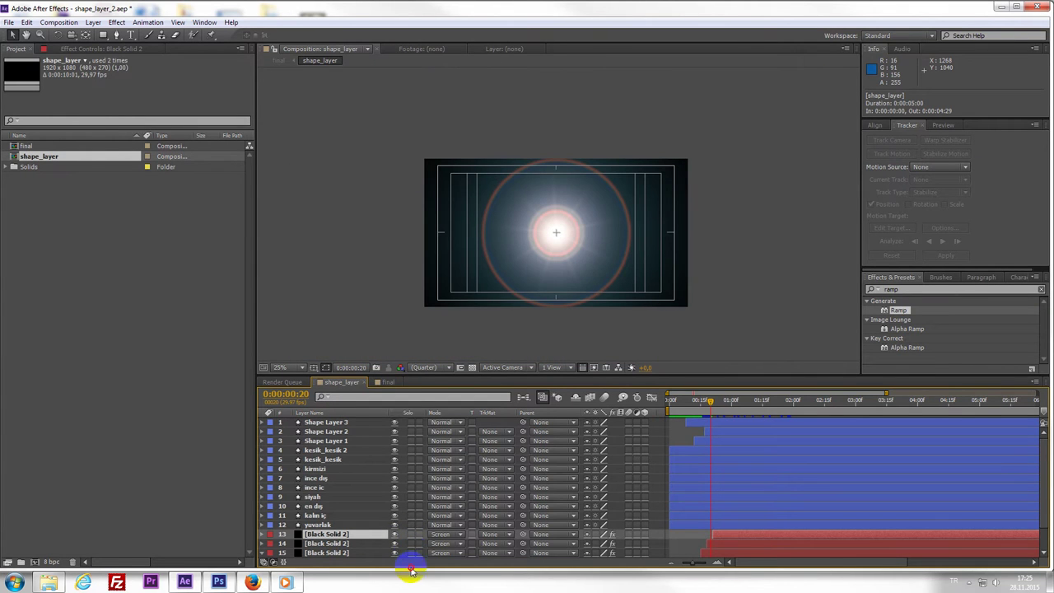
pyautogui.click(384, 383)
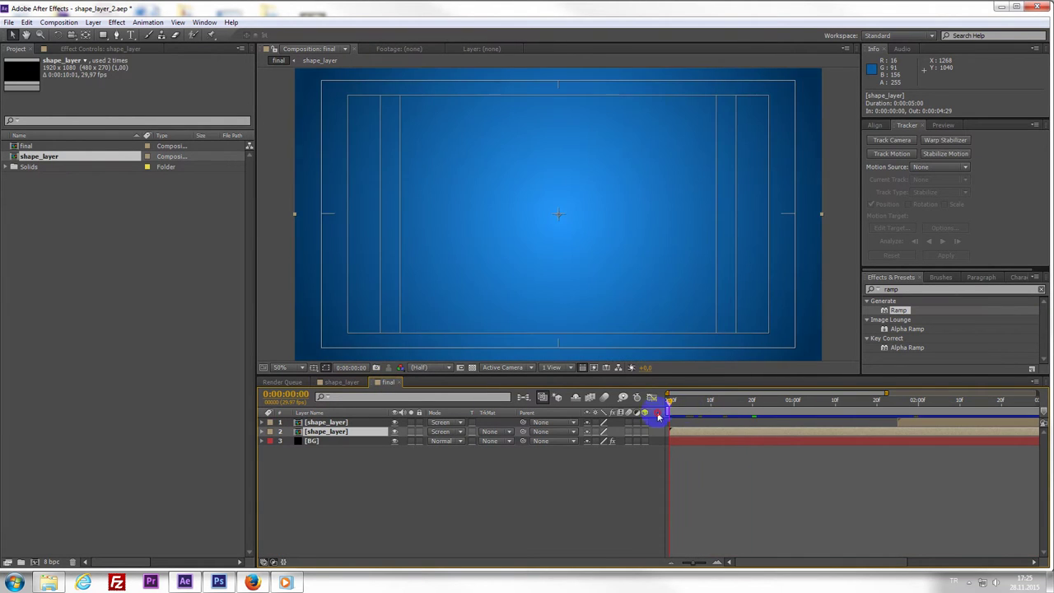
pyautogui.press('space')
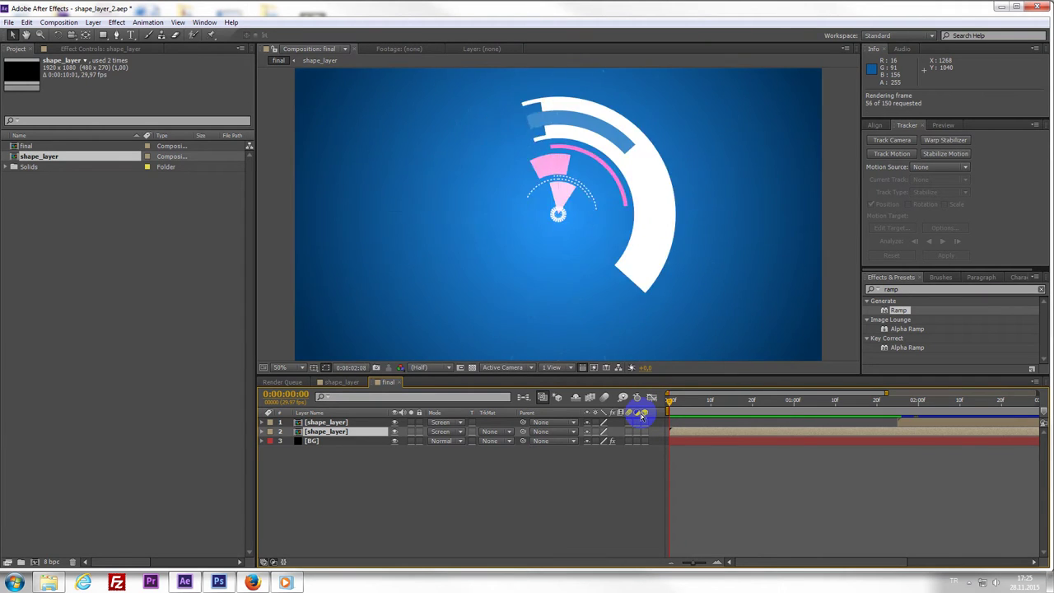
pyautogui.press('space')
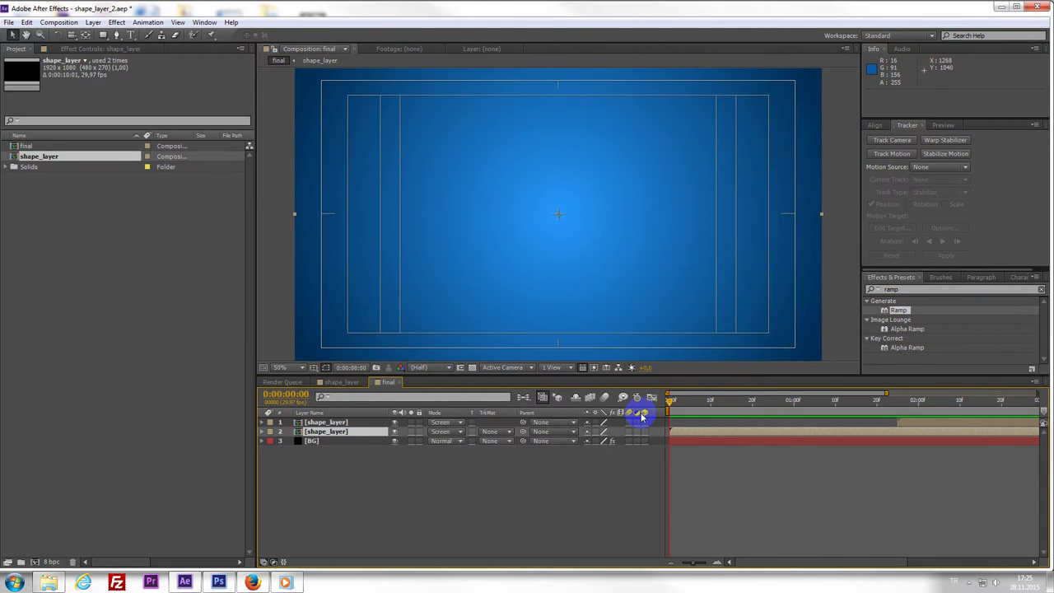
# - In the shape_layer precomp, select layers 13–15 and scrub the rings, then scrub final to 0:00:00:24
pyautogui.doubleClick(775, 431)
pyautogui.moveTo(671, 423); pyautogui.dragTo(748, 425)
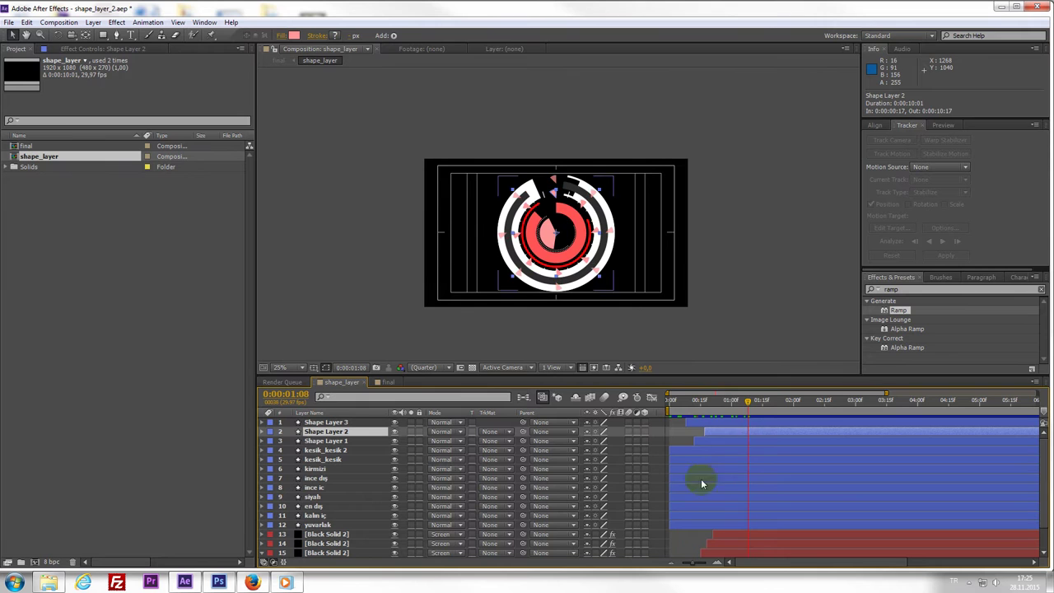
pyautogui.scroll(-2, 746, 537)
pyautogui.click(732, 515)
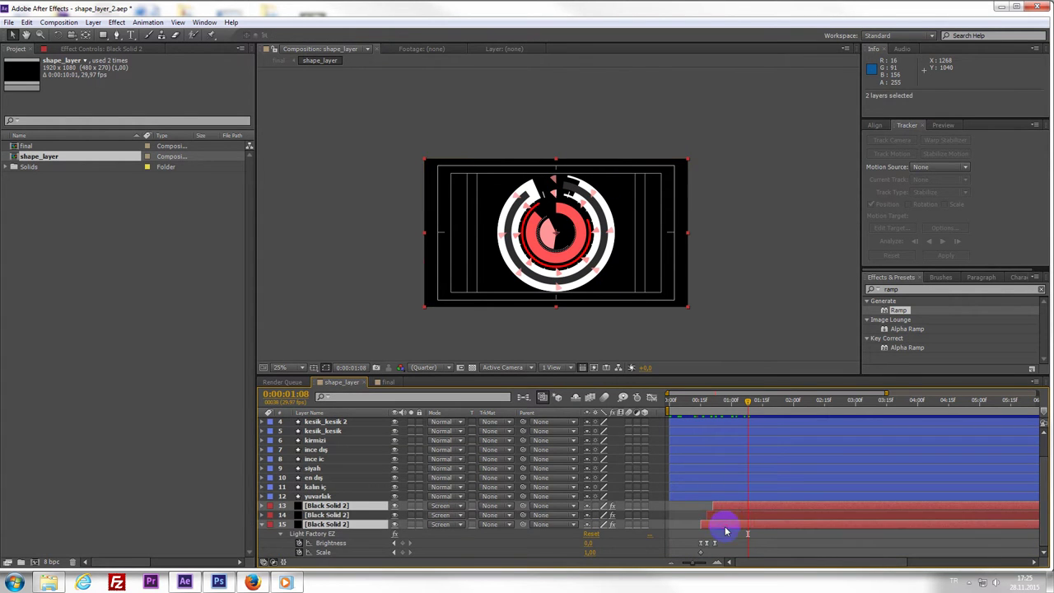
pyautogui.keyDown('ctrl'); pyautogui.click(731, 506); pyautogui.keyUp('ctrl')
pyautogui.keyDown('ctrl'); pyautogui.click(730, 523); pyautogui.keyUp('ctrl')
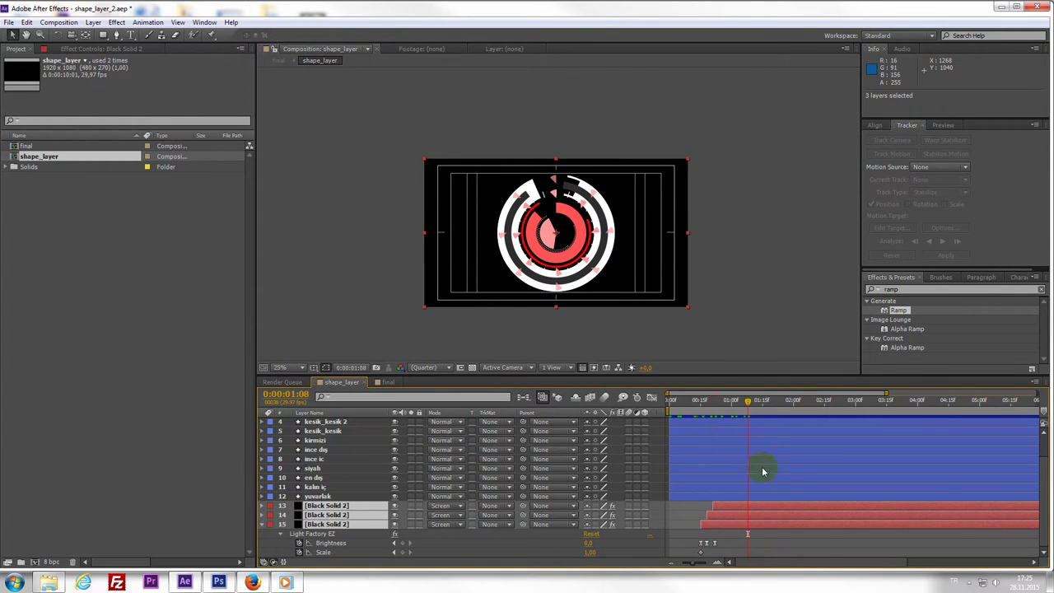
pyautogui.moveTo(745, 425)
pyautogui.mouseDown()
pyautogui.moveTo(751, 434)
pyautogui.moveTo(707, 447)
pyautogui.moveTo(721, 493)
pyautogui.moveTo(759, 511)
pyautogui.mouseUp()
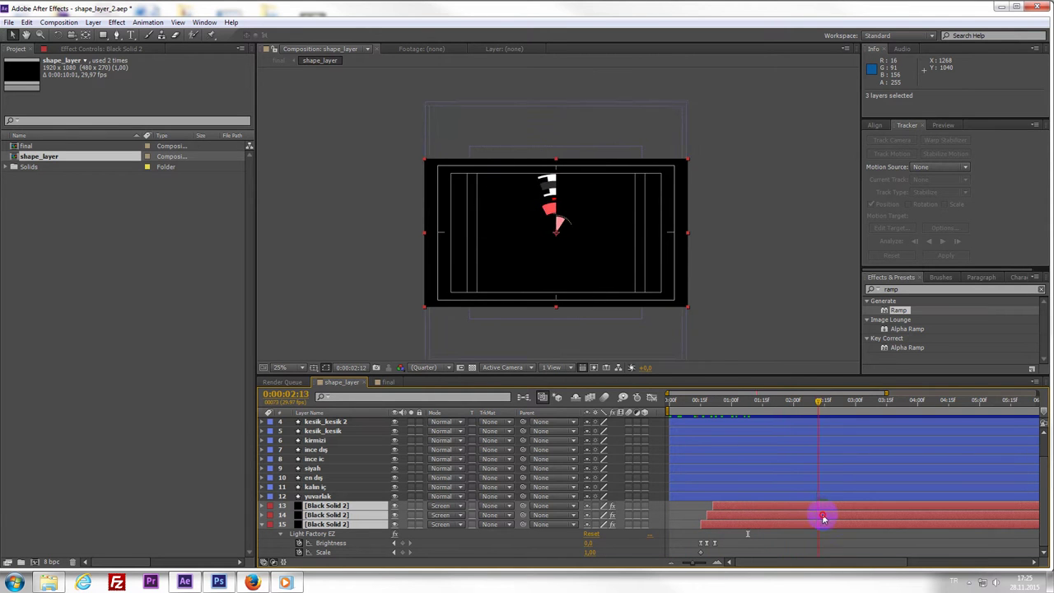
pyautogui.moveTo(758, 511); pyautogui.dragTo(844, 518)
pyautogui.click(387, 382)
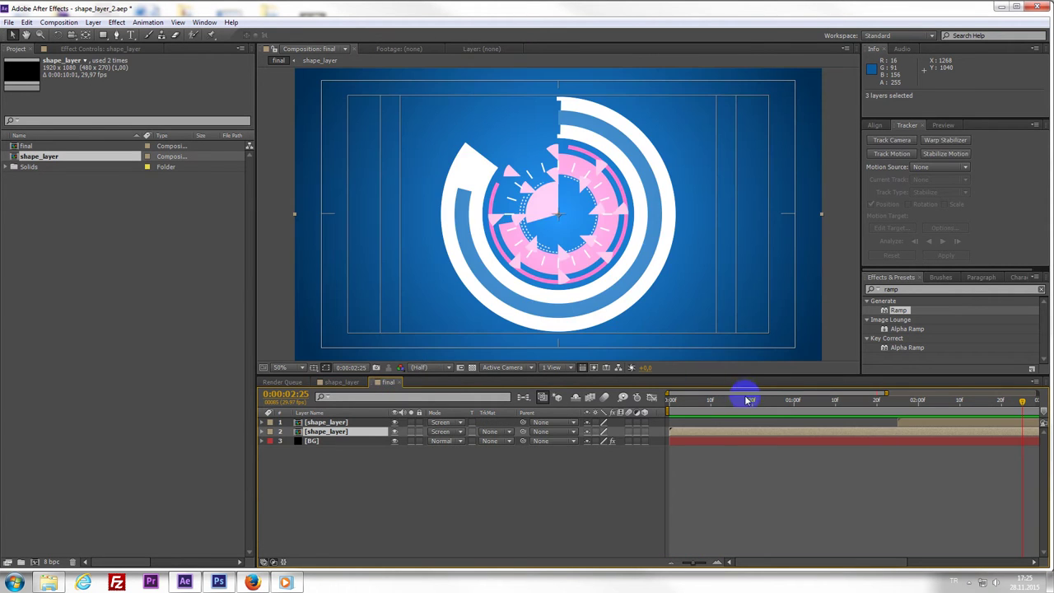
pyautogui.moveTo(743, 399)
pyautogui.mouseDown()
pyautogui.moveTo(782, 429)
pyautogui.moveTo(995, 452)
pyautogui.moveTo(454, 470)
pyautogui.mouseUp()
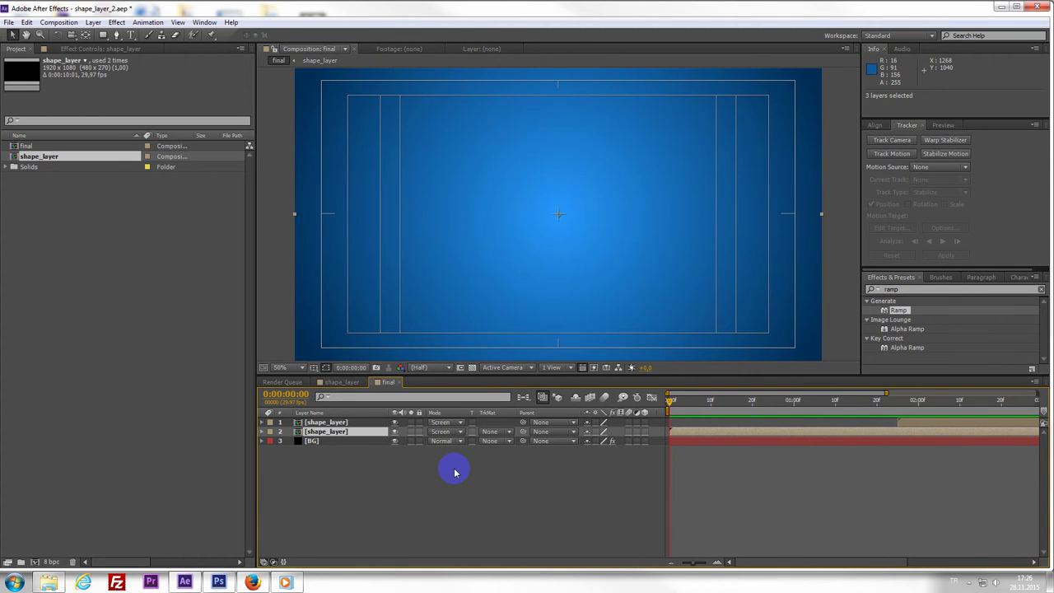
# - Preview the final comp, then move final and shape_layer into a new folder named Untitled 1
pyautogui.press('KP_0')
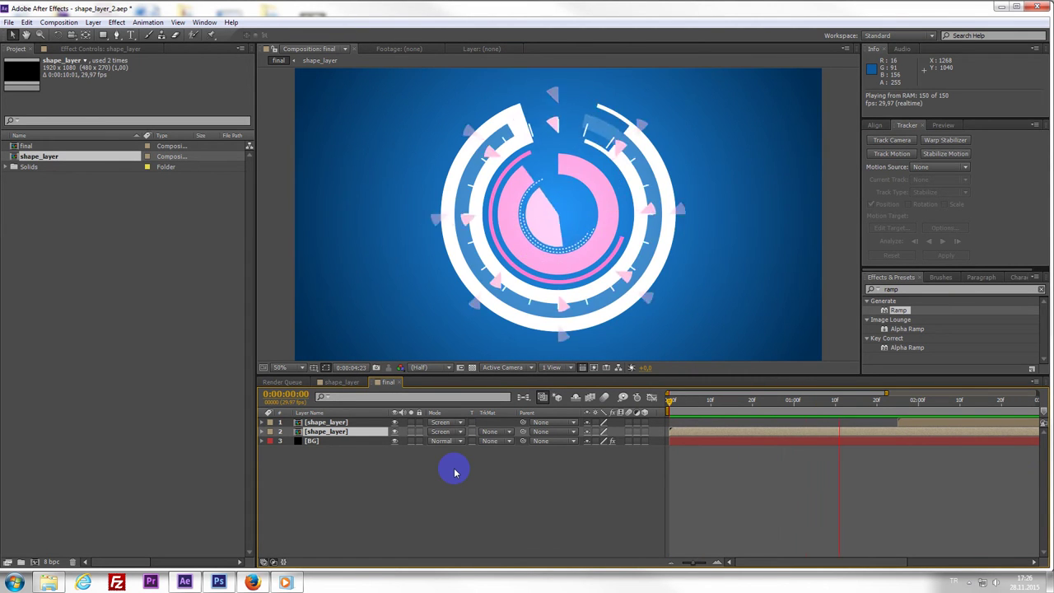
pyautogui.press('space')
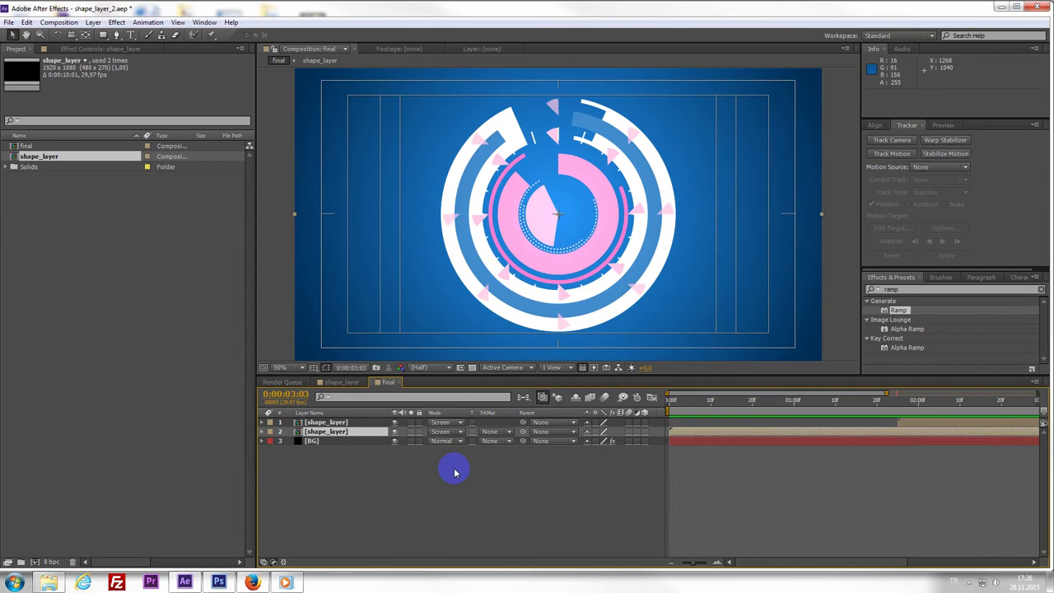
pyautogui.click(105, 269)
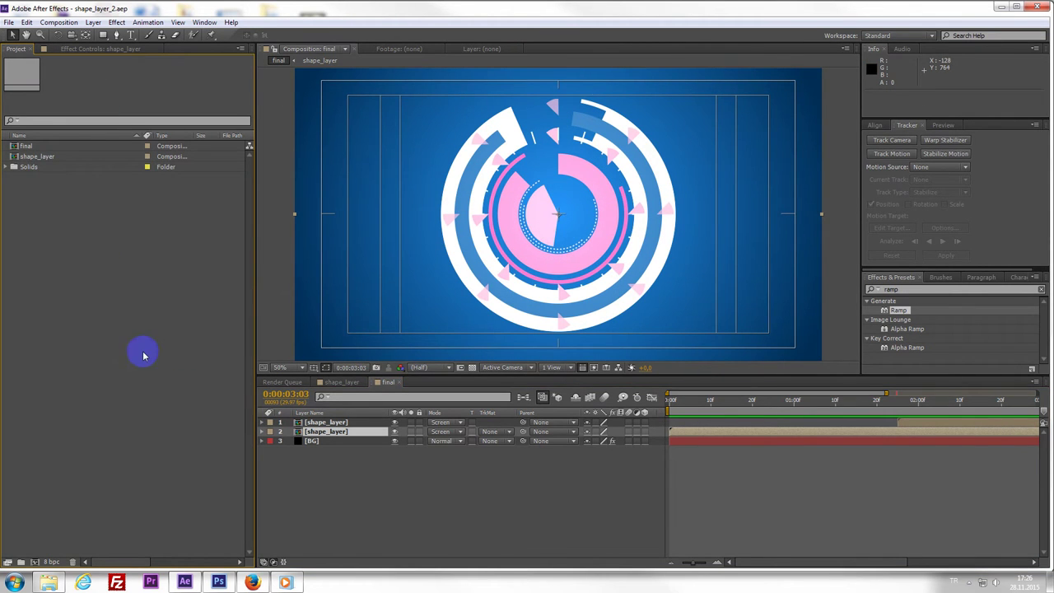
pyautogui.click(37, 156)
pyautogui.keyDown('shift'); pyautogui.click(29, 146); pyautogui.keyUp('shift')
pyautogui.moveTo(41, 148)
pyautogui.mouseDown()
pyautogui.moveTo(148, 242)
pyautogui.moveTo(20, 562)
pyautogui.mouseUp()
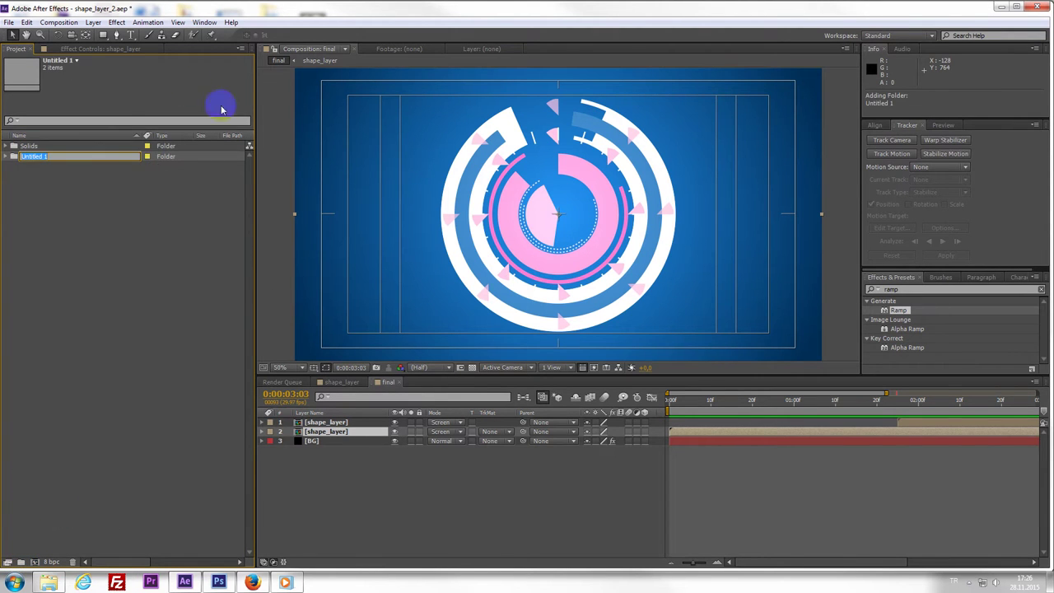
pyautogui.click(83, 186)
pyautogui.click(33, 156)
pyautogui.click(99, 312)
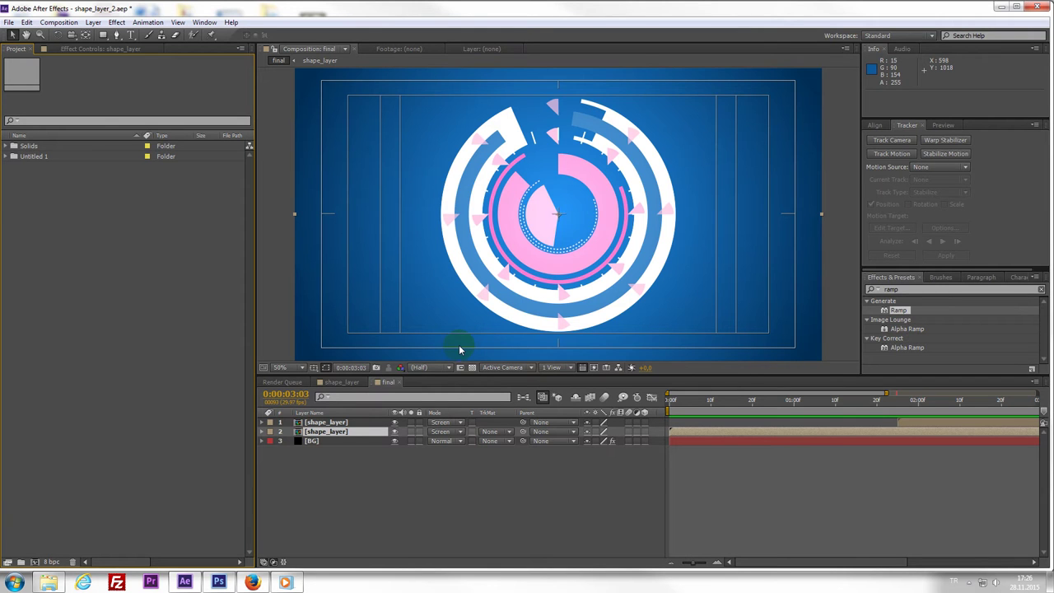
# - Create composition sahpe_ders with the HDTV 1080 29.97 preset (1920×1080, 0:00:10:01)
pyautogui.hotkey('ctrl', 'n')
pyautogui.write('sahpe_ders')
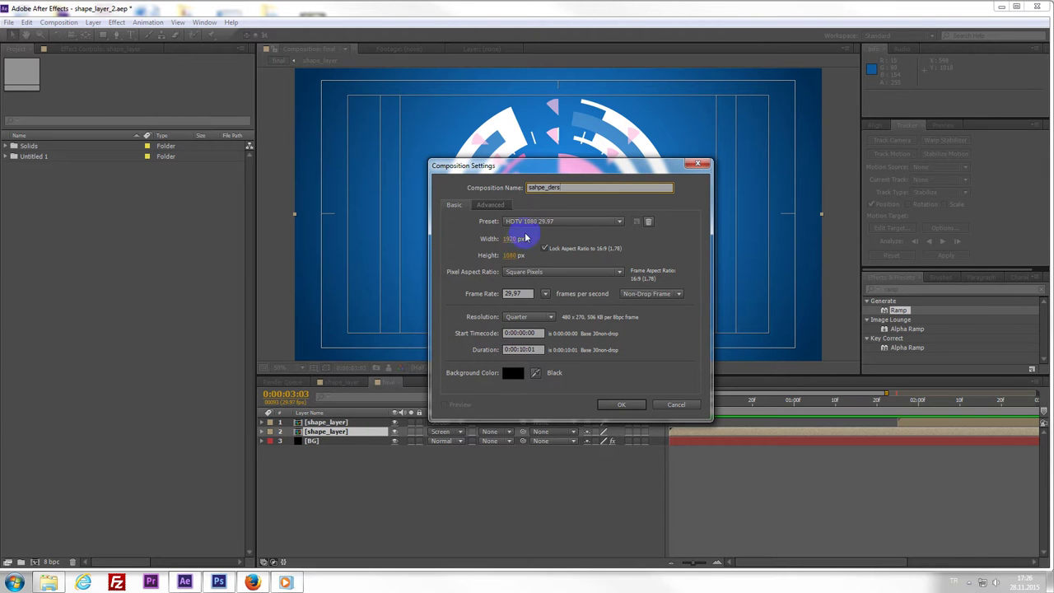
pyautogui.click(544, 221)
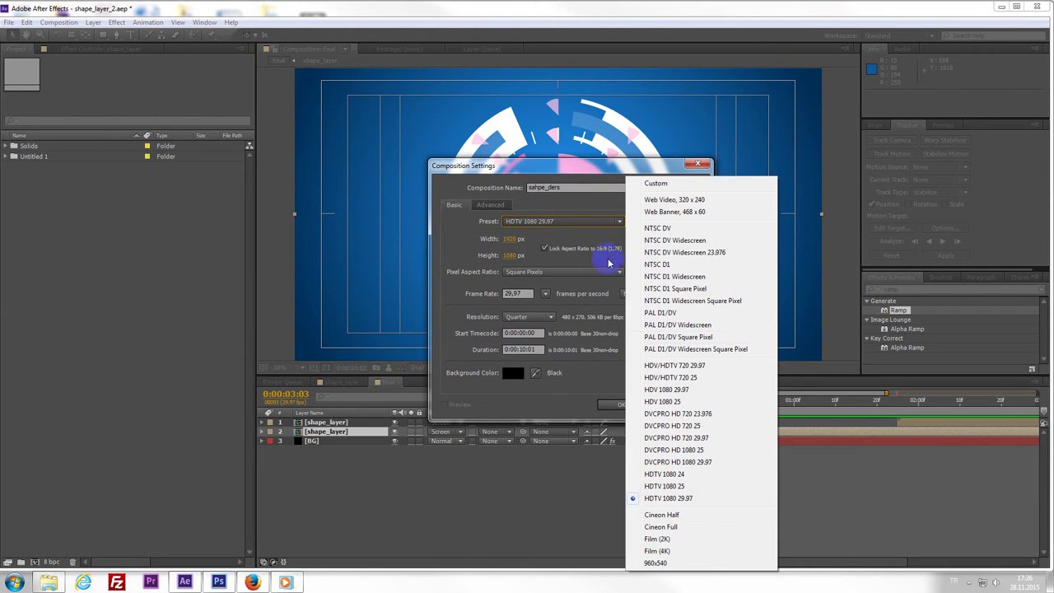
pyautogui.click(696, 500)
pyautogui.click(557, 223)
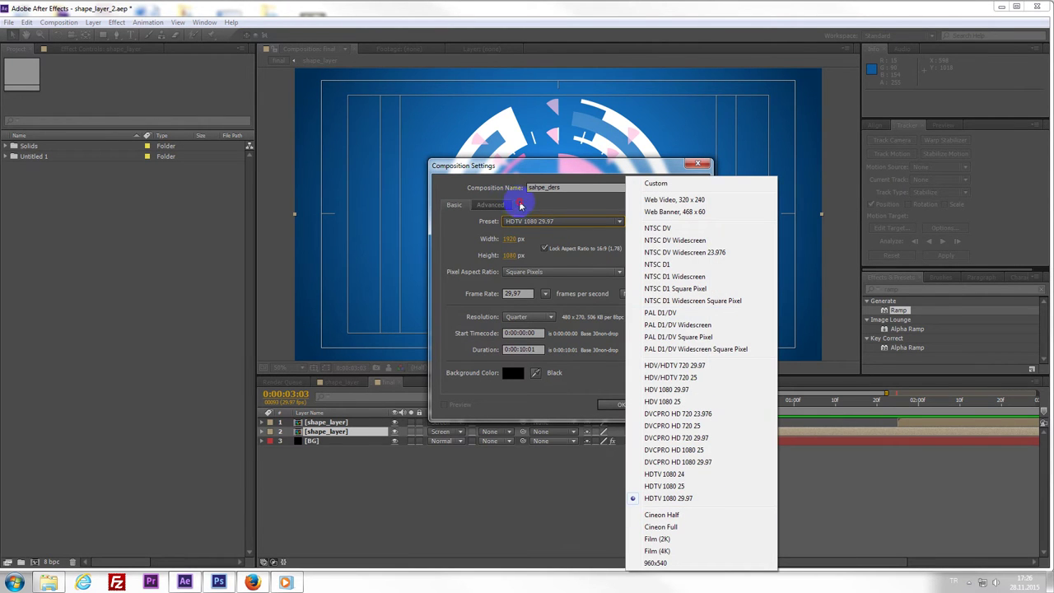
pyautogui.click(520, 205)
pyautogui.click(537, 373)
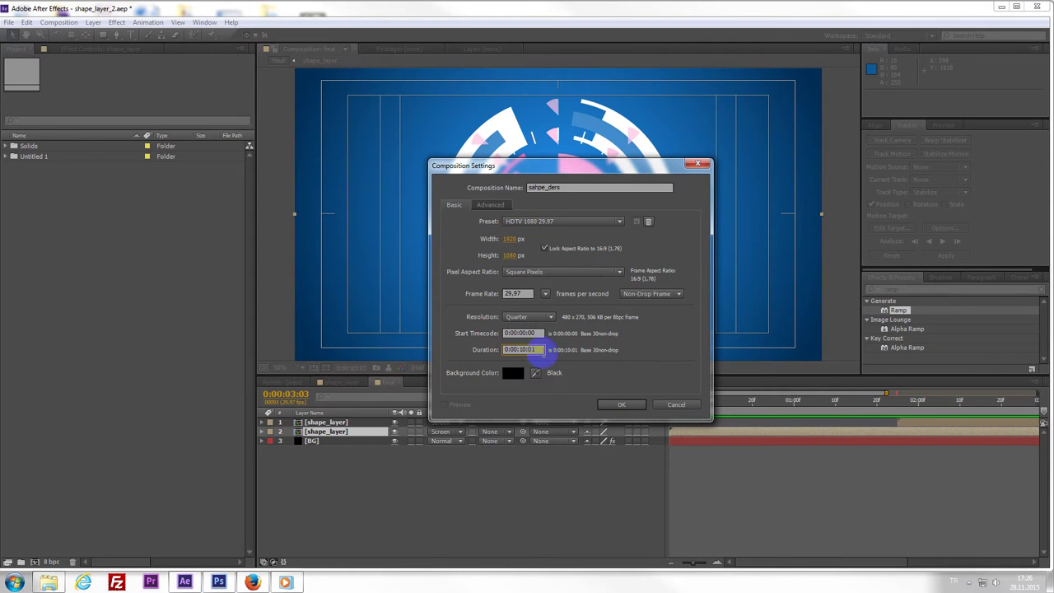
pyautogui.click(630, 405)
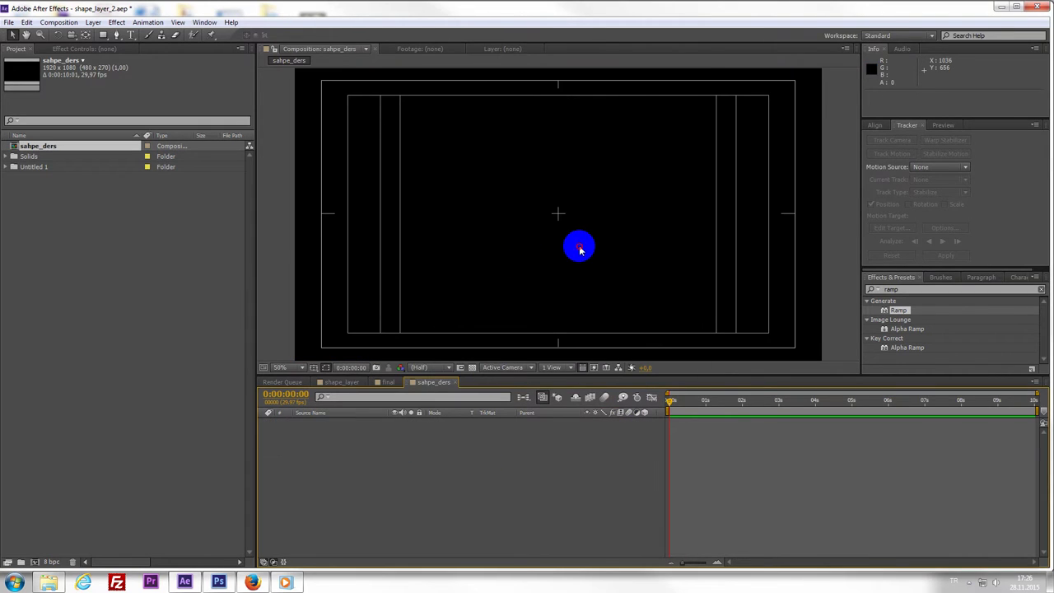
# - Add an empty shape layer named Shape Layer 1 to sahpe_ders, then bring the reference video back up
pyautogui.click(678, 438)
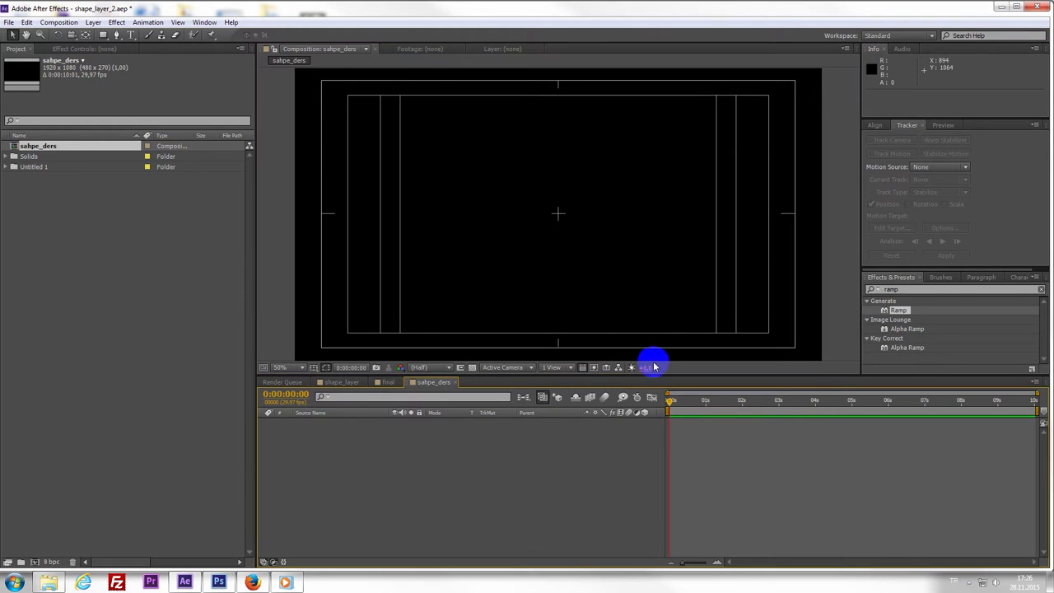
pyautogui.rightClick(278, 263)
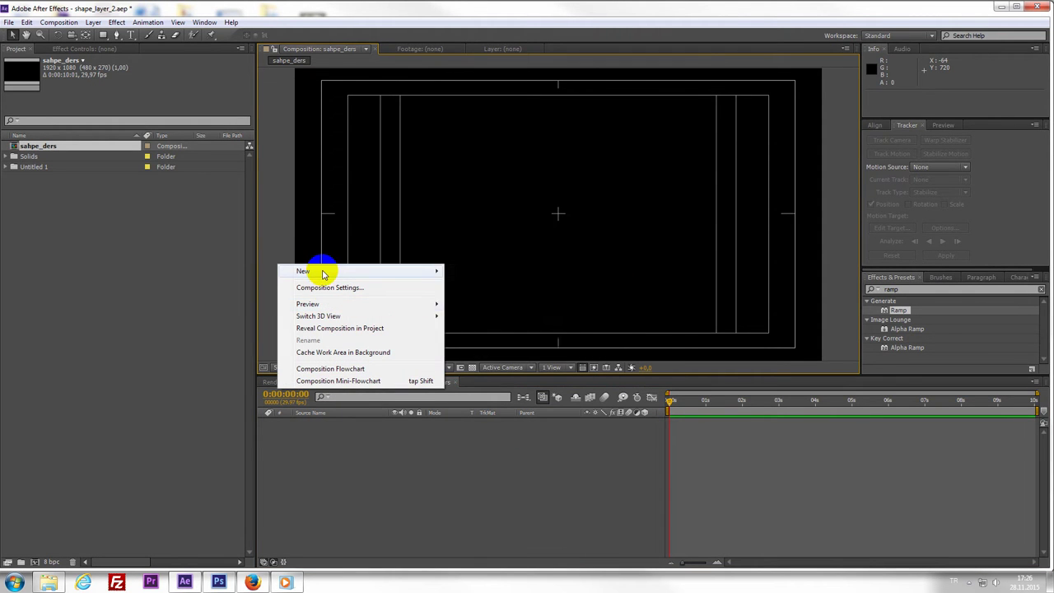
pyautogui.moveTo(322, 275)
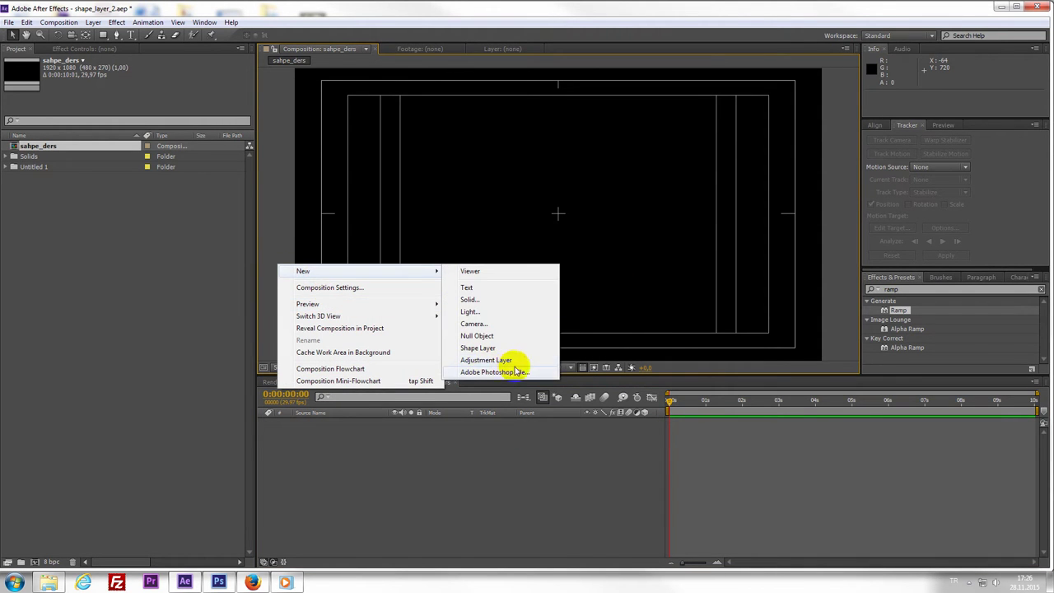
pyautogui.click(477, 349)
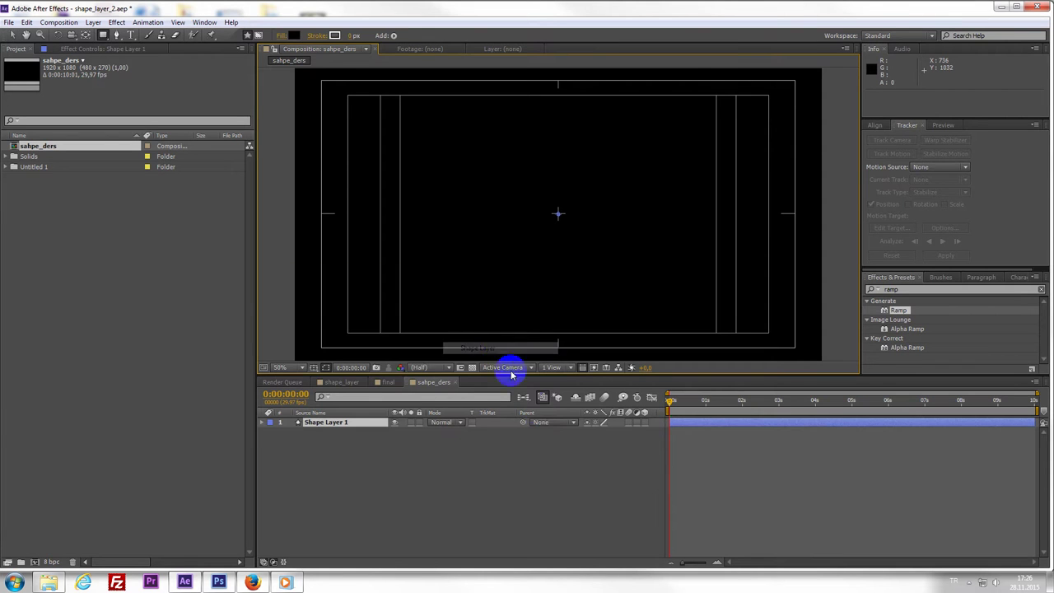
pyautogui.moveTo(671, 404); pyautogui.dragTo(728, 417)
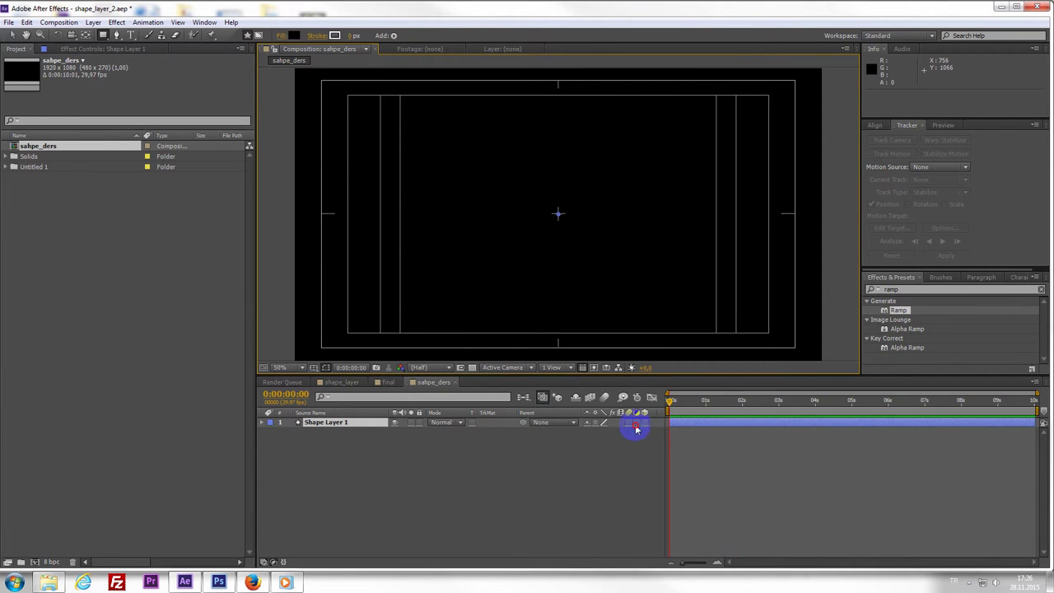
pyautogui.click(636, 429)
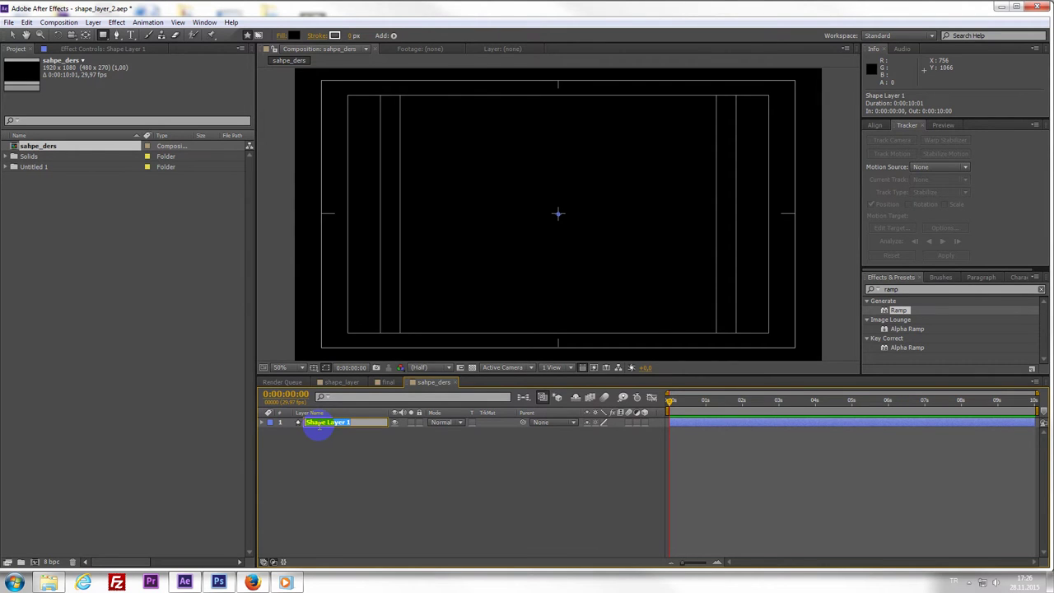
pyautogui.click(348, 452)
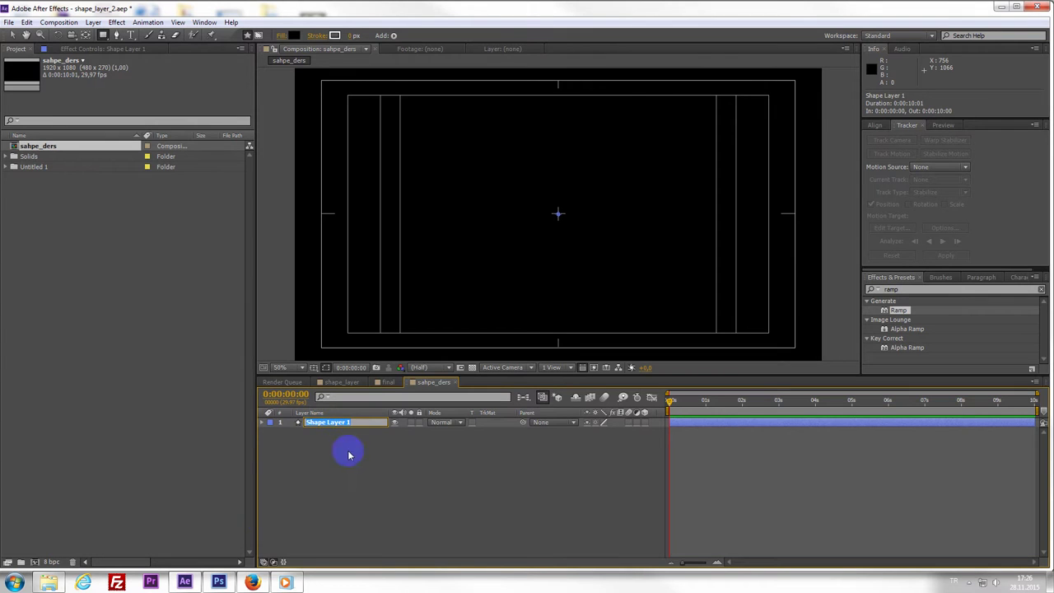
pyautogui.click(288, 583)
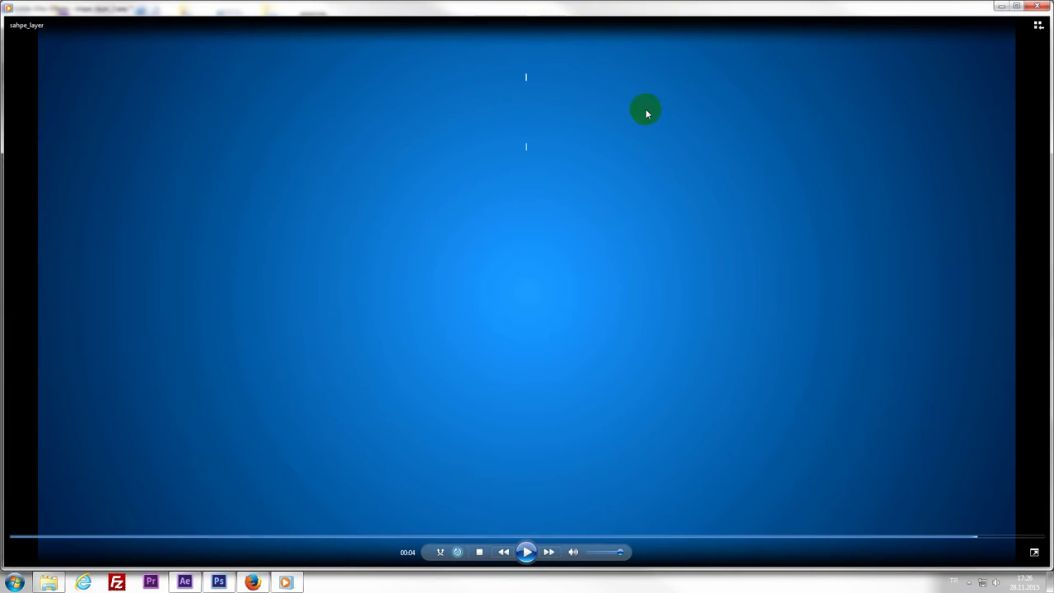
# - Pause the reference video on the rings and minimize Windows Media Player
pyautogui.click(530, 556)
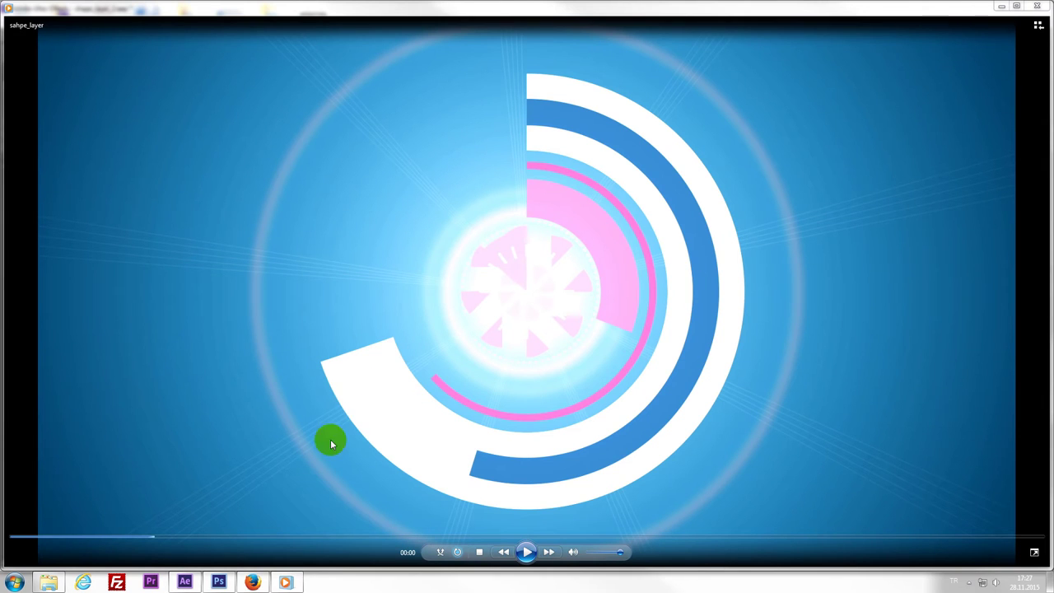
pyautogui.click(1001, 9)
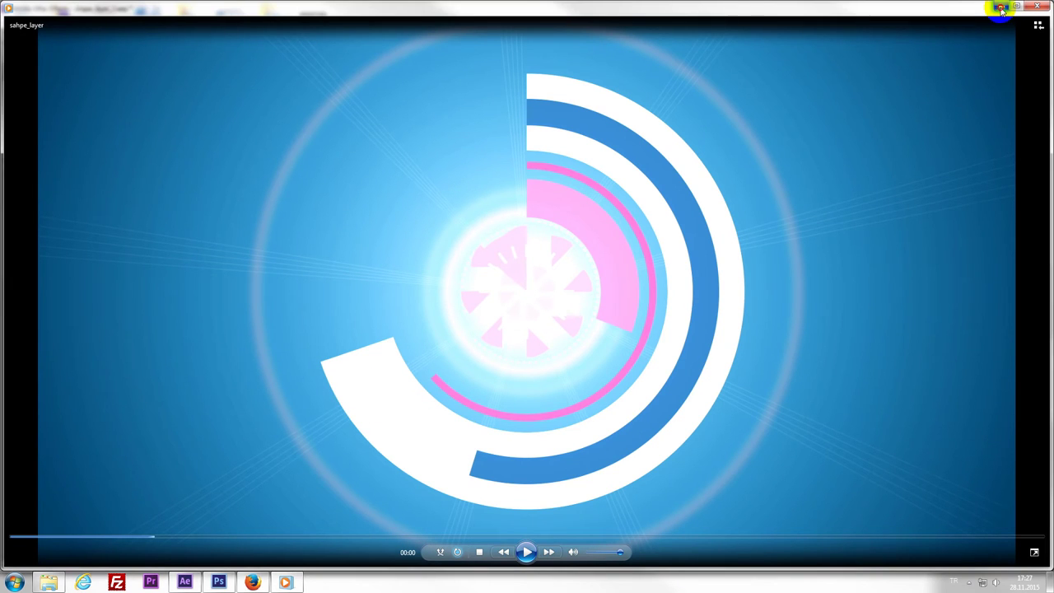
pyautogui.click(1001, 9)
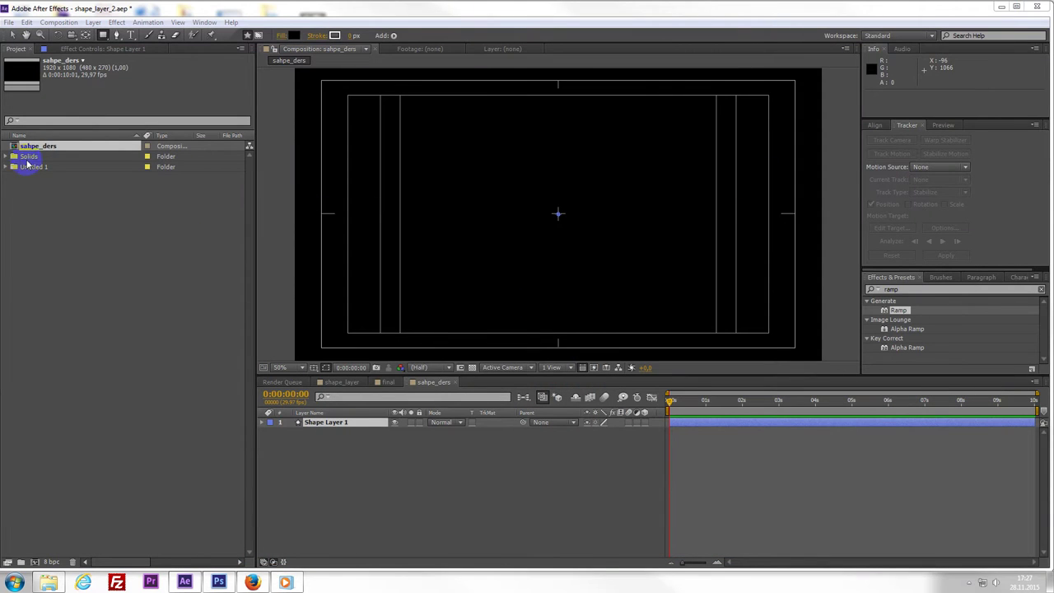
# - Glance at the final comp, then expand Shape Layer 1 in sahpe_ders and open its Contents Add menu
pyautogui.click(7, 168)
pyautogui.click(35, 177)
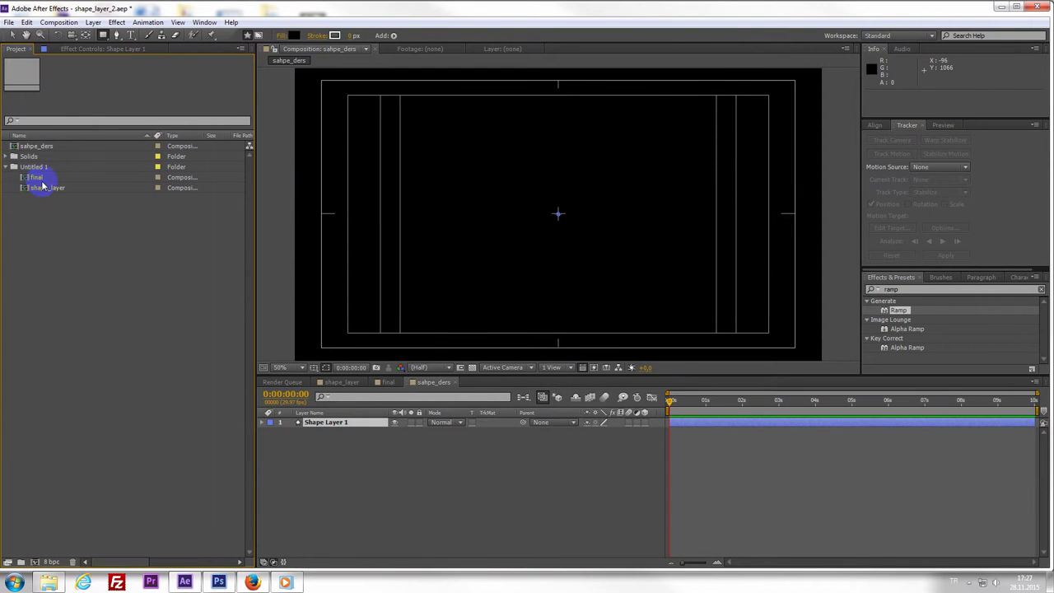
pyautogui.click(388, 382)
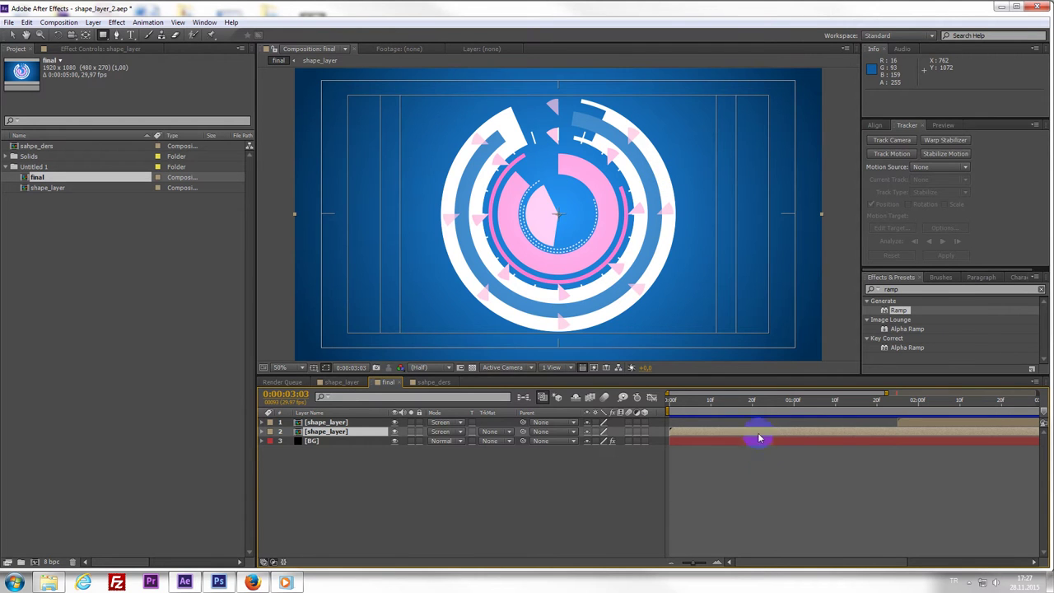
pyautogui.click(434, 383)
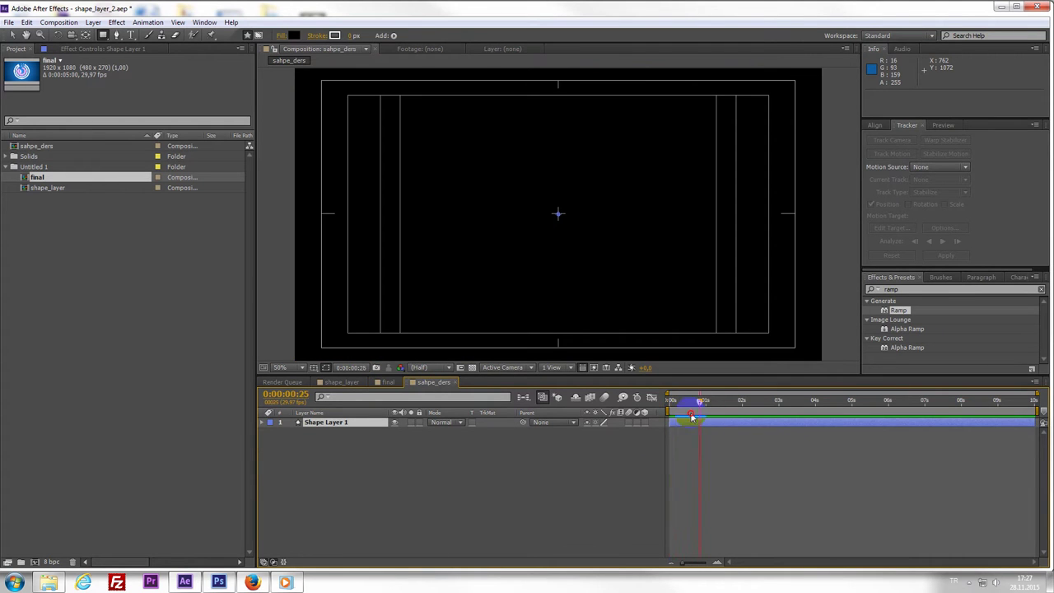
pyautogui.click(315, 421)
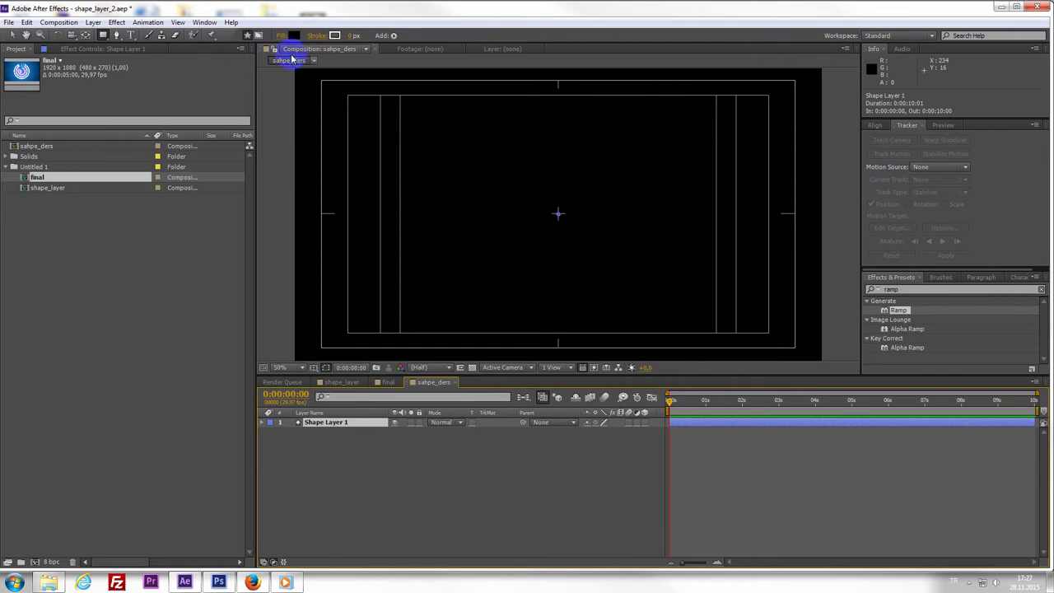
pyautogui.click(262, 422)
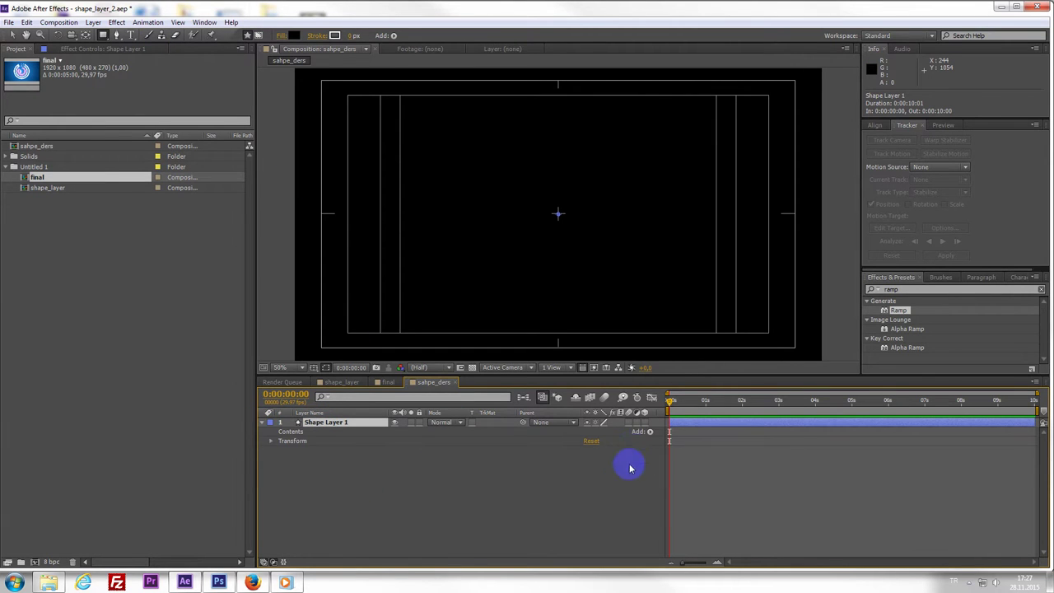
pyautogui.click(650, 432)
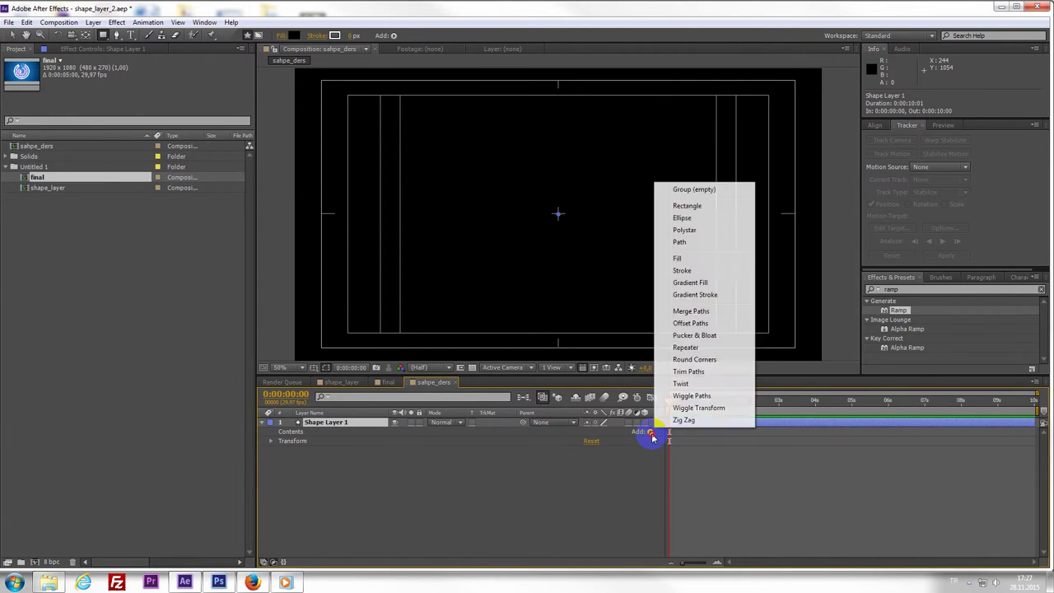
# - Add Ellipse Path 1 to Shape Layer 1 and size it to 453 × 453, centred at 0,0
pyautogui.click(393, 38)
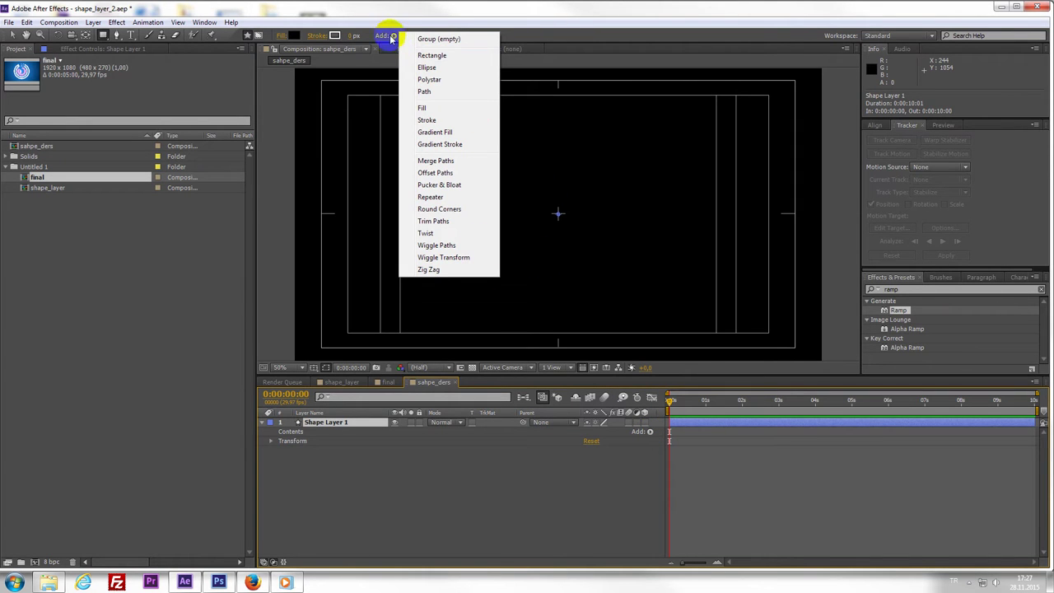
pyautogui.click(463, 69)
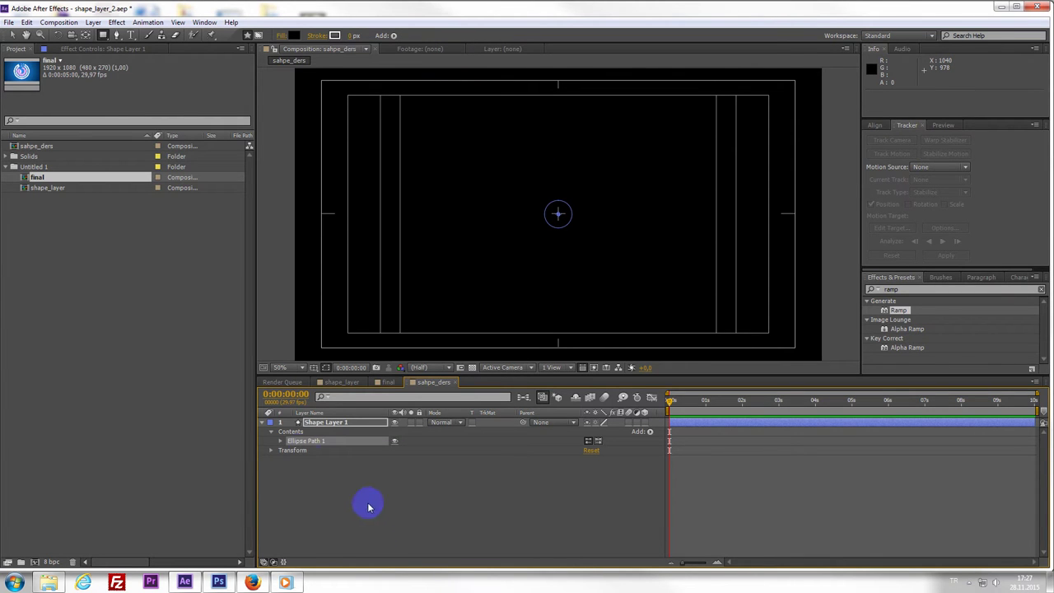
pyautogui.click(280, 442)
pyautogui.click(311, 455)
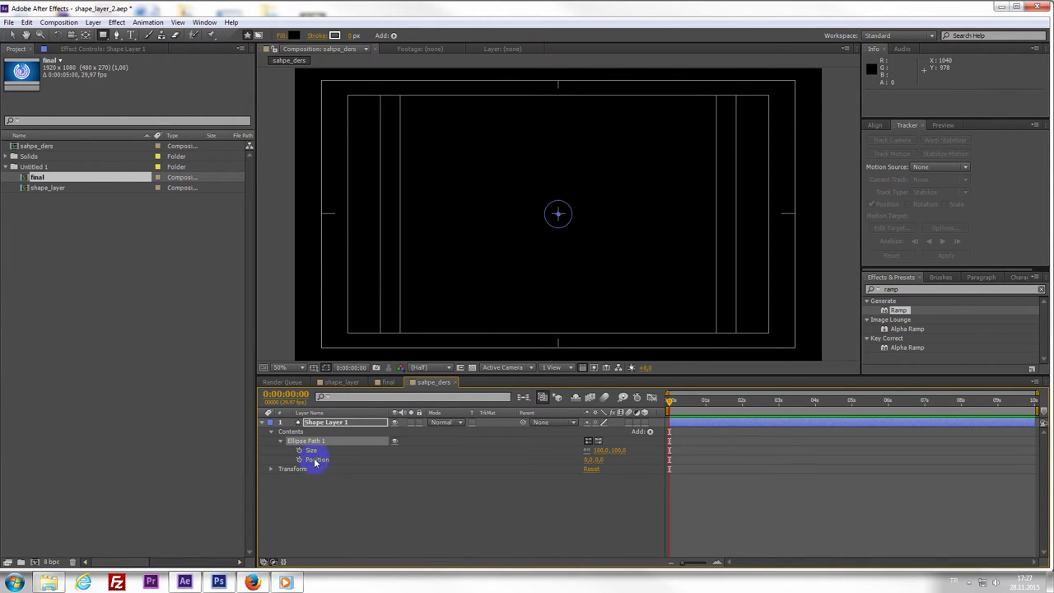
pyautogui.moveTo(570, 452); pyautogui.dragTo(833, 492)
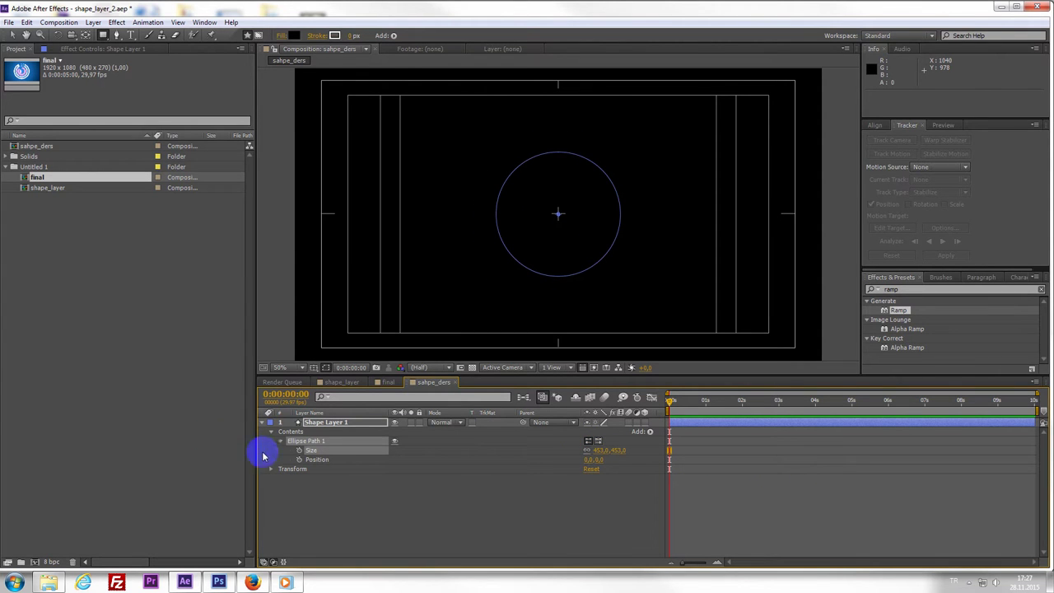
pyautogui.moveTo(592, 460); pyautogui.dragTo(862, 489)
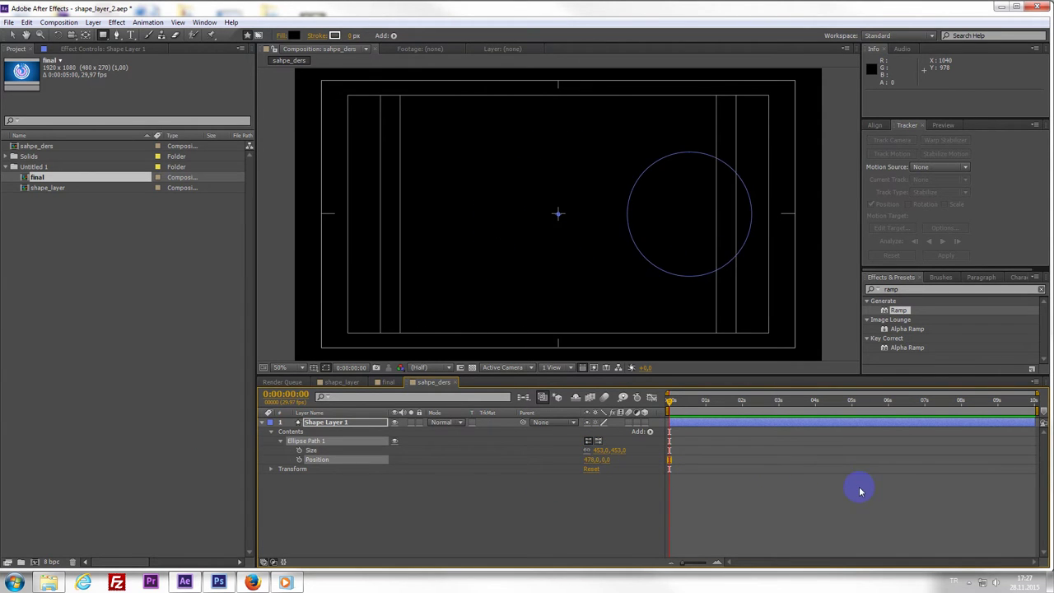
pyautogui.hotkey('ctrl', 'z')
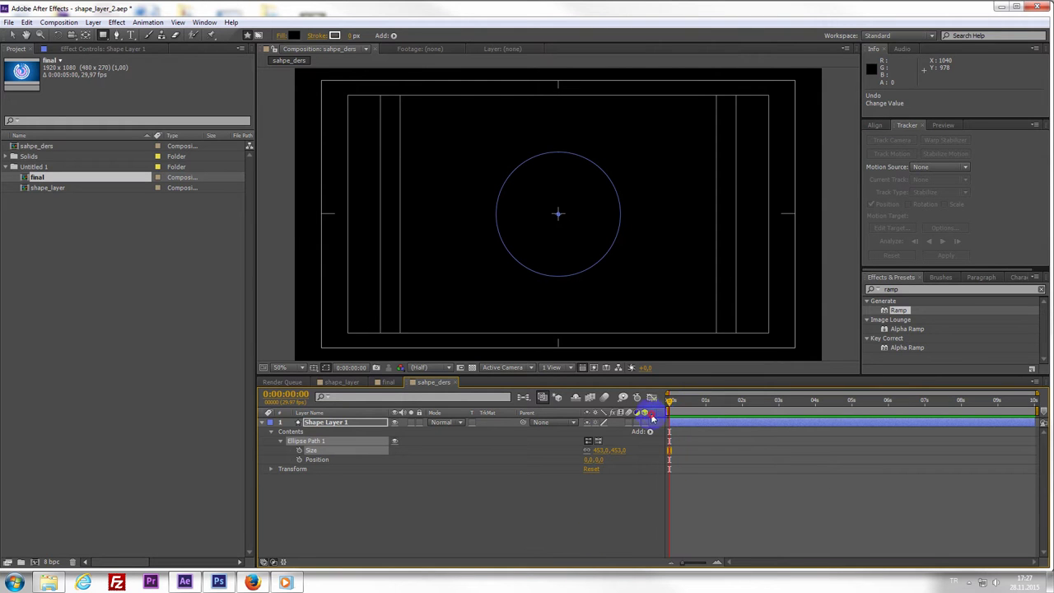
# - Add a white Stroke 1 of width 216 and enlarge the ellipse to 637 × 637
pyautogui.click(393, 37)
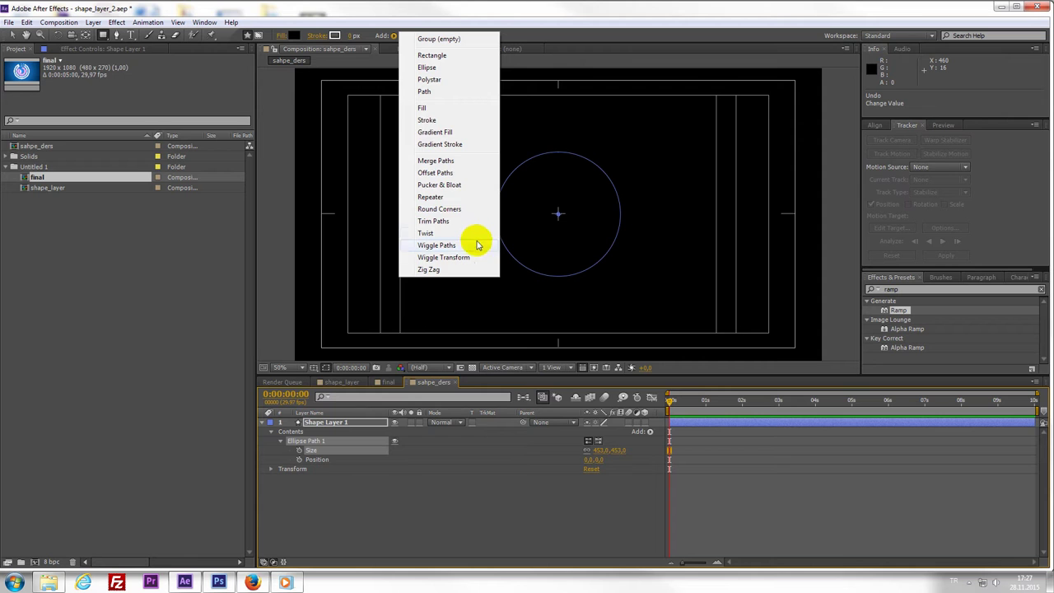
pyautogui.click(428, 120)
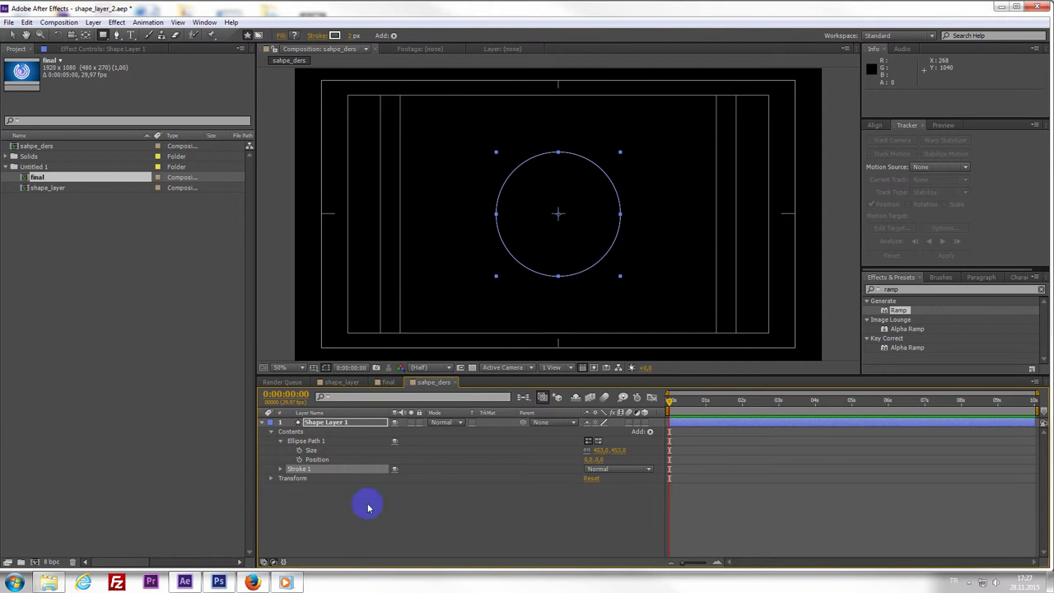
pyautogui.click(280, 469)
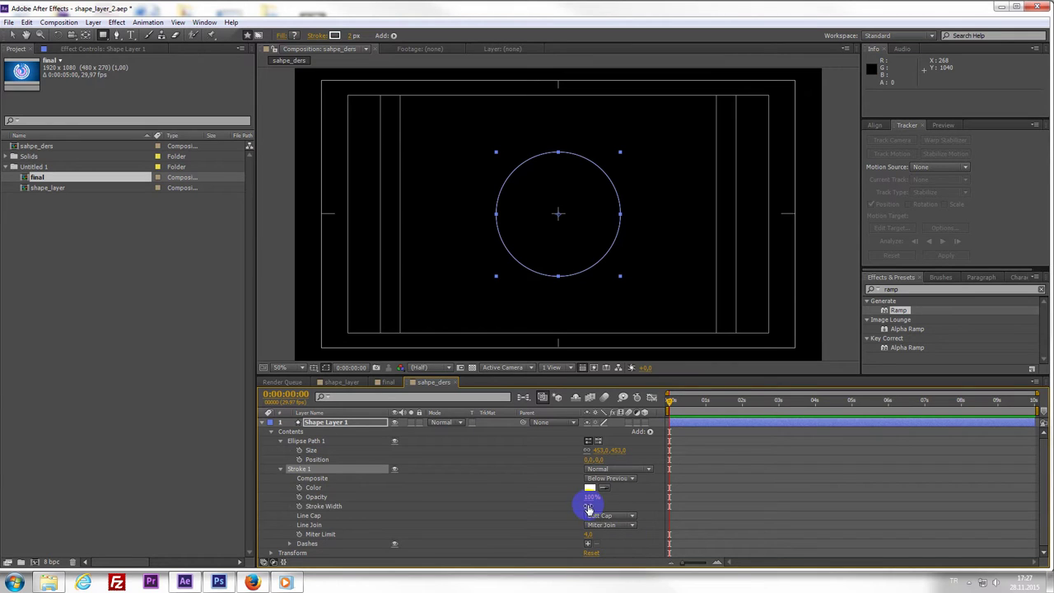
pyautogui.moveTo(588, 506)
pyautogui.mouseDown()
pyautogui.moveTo(762, 520)
pyautogui.moveTo(706, 523)
pyautogui.mouseUp()
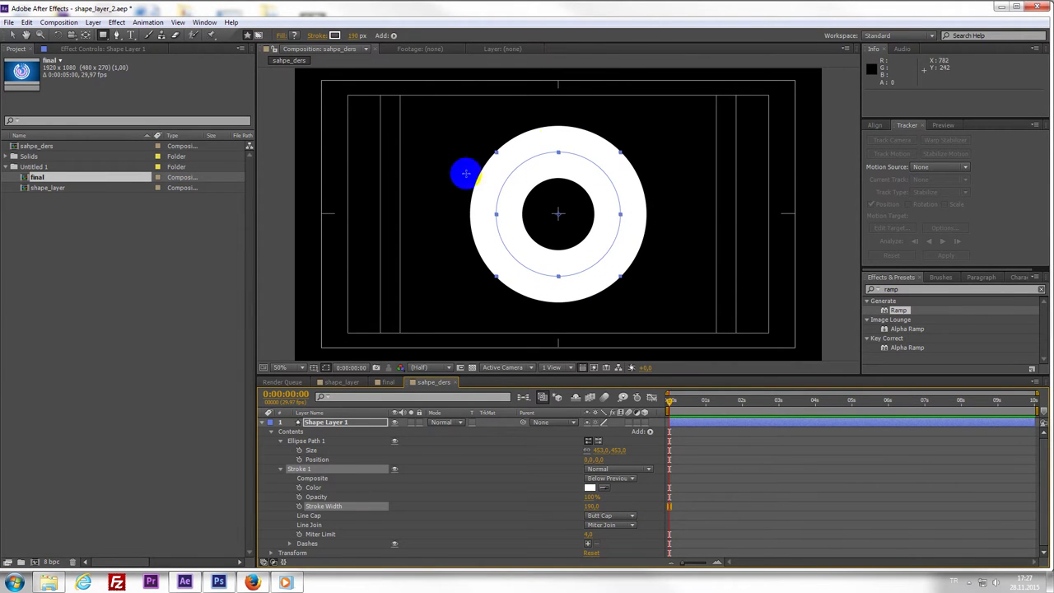
pyautogui.moveTo(586, 505); pyautogui.dragTo(631, 499)
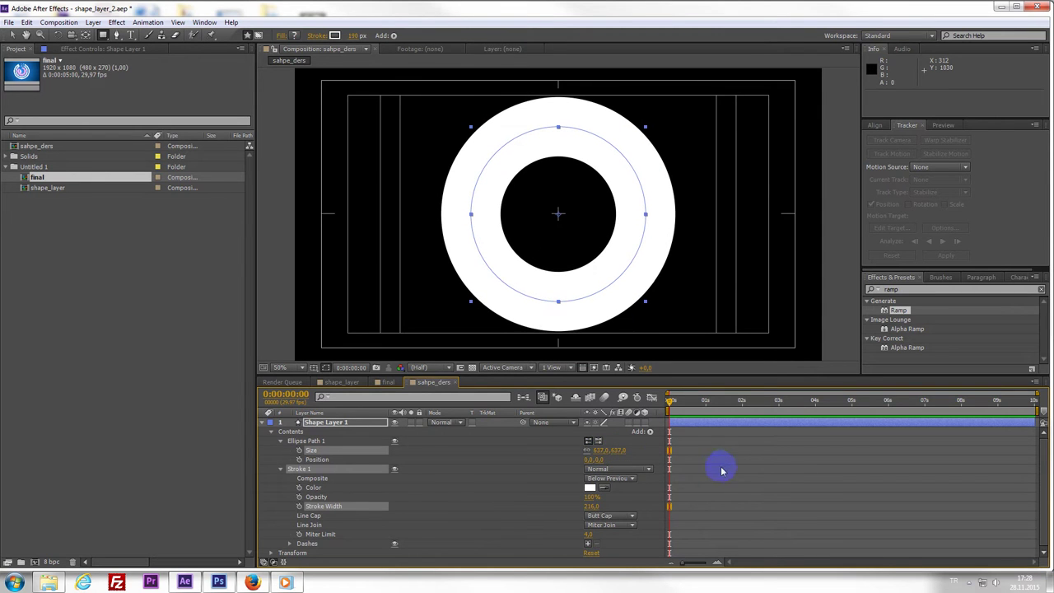
# - Step through the final composition's animation for reference, then return to sahpe_ders
pyautogui.click(388, 383)
pyautogui.moveTo(670, 401)
pyautogui.mouseDown()
pyautogui.moveTo(775, 426)
pyautogui.moveTo(757, 424)
pyautogui.mouseUp()
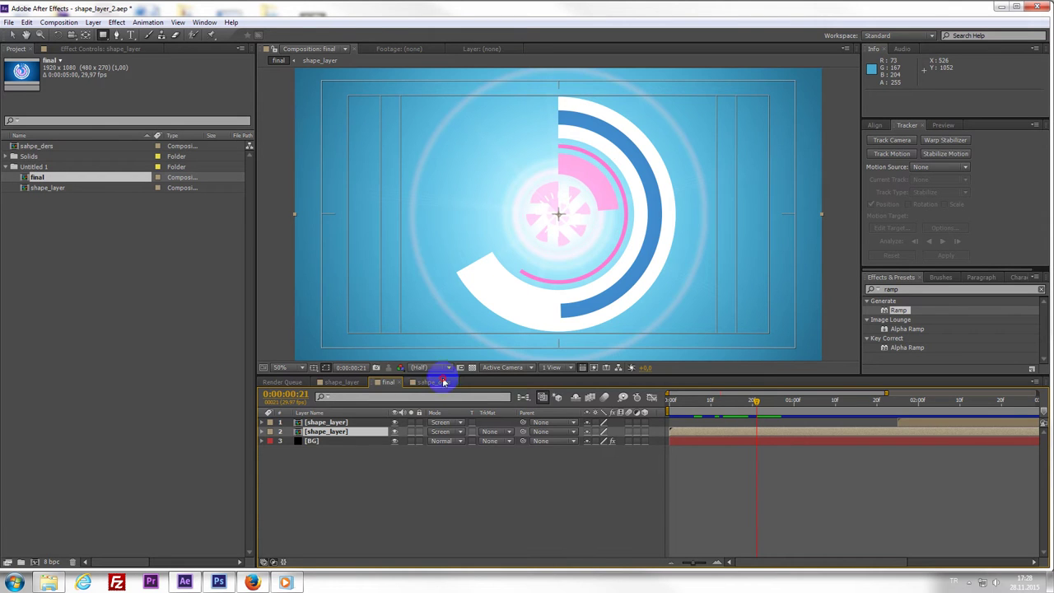
pyautogui.click(434, 382)
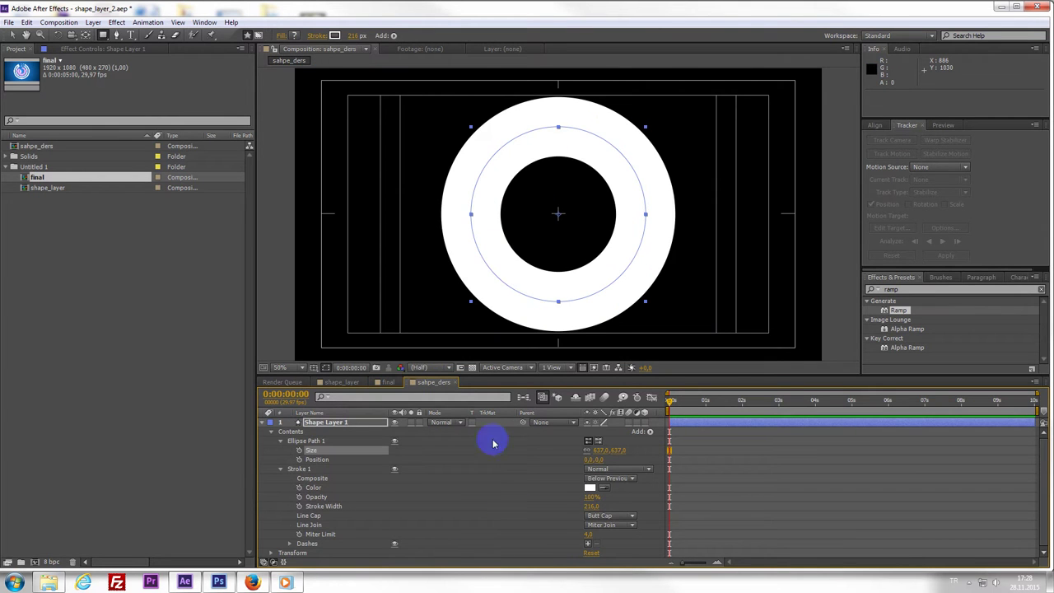
# - Set the white ring's Stroke Width to 176 and Ellipse Size to 685, rechecking against final
pyautogui.moveTo(590, 505); pyautogui.dragTo(572, 508)
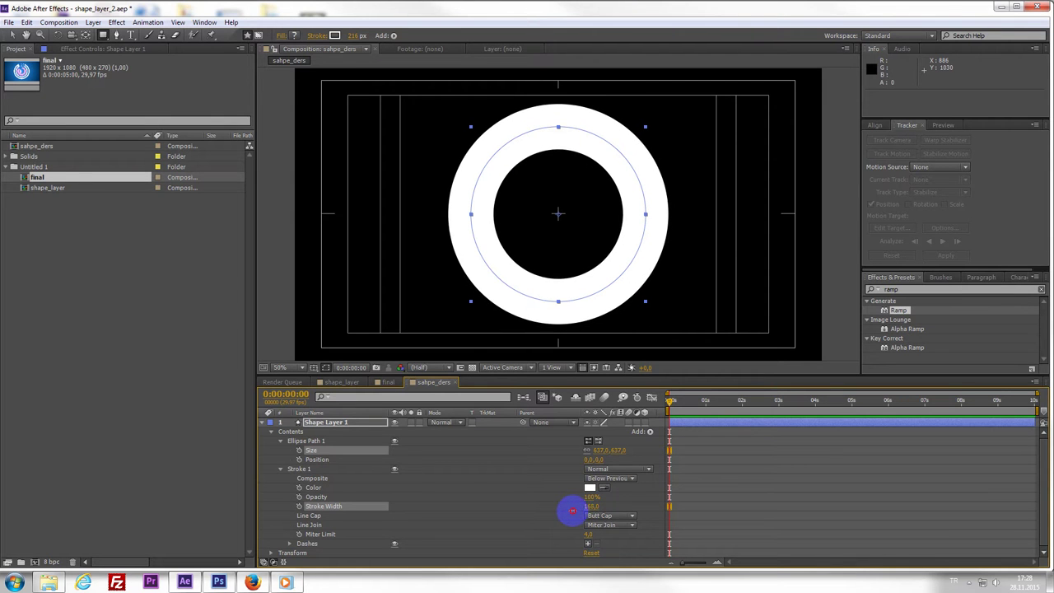
pyautogui.moveTo(602, 455); pyautogui.dragTo(635, 461)
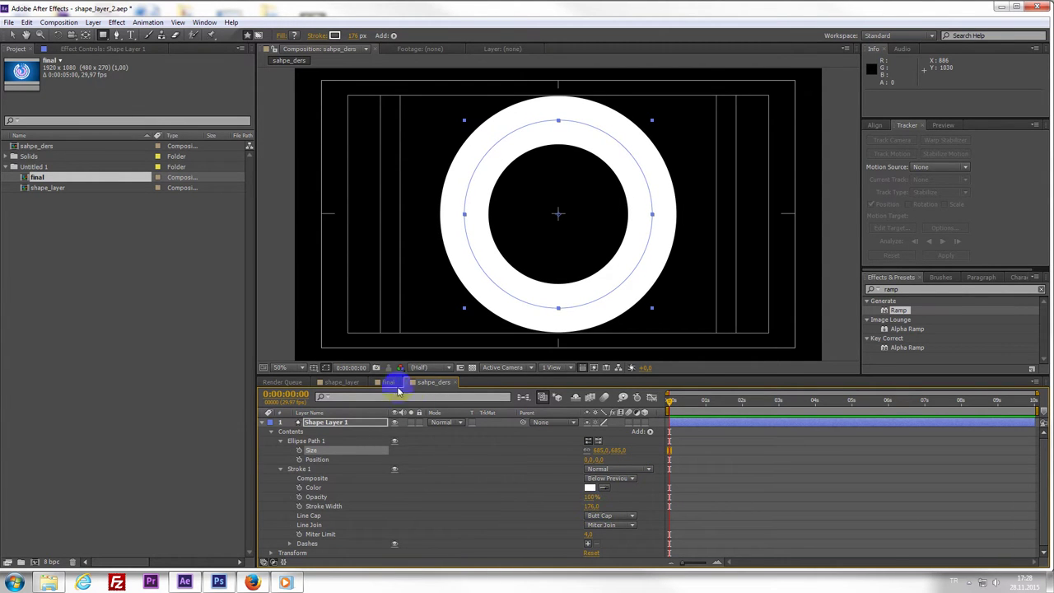
pyautogui.click(388, 382)
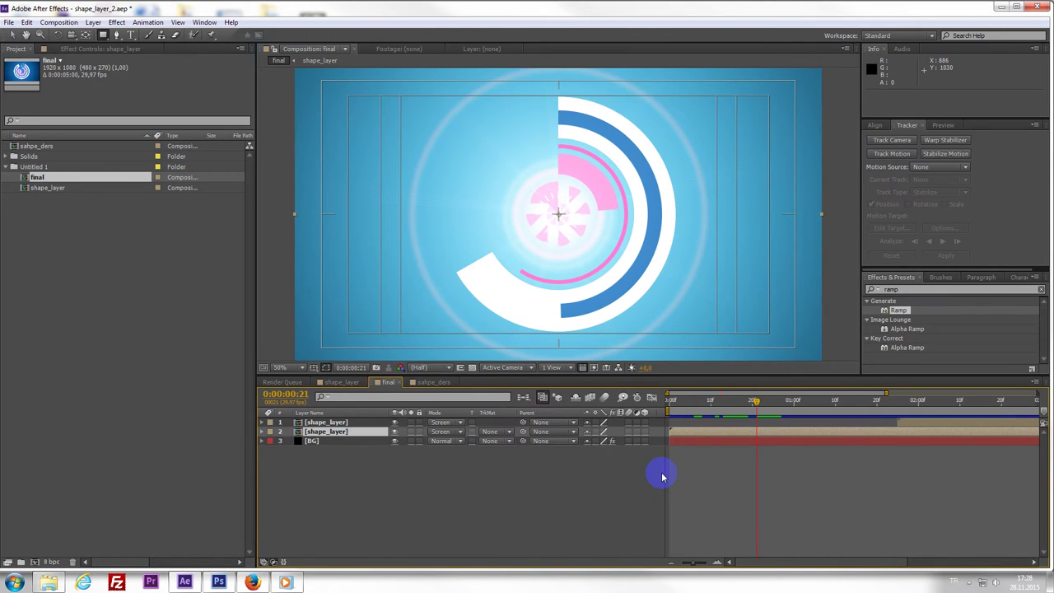
pyautogui.click(434, 382)
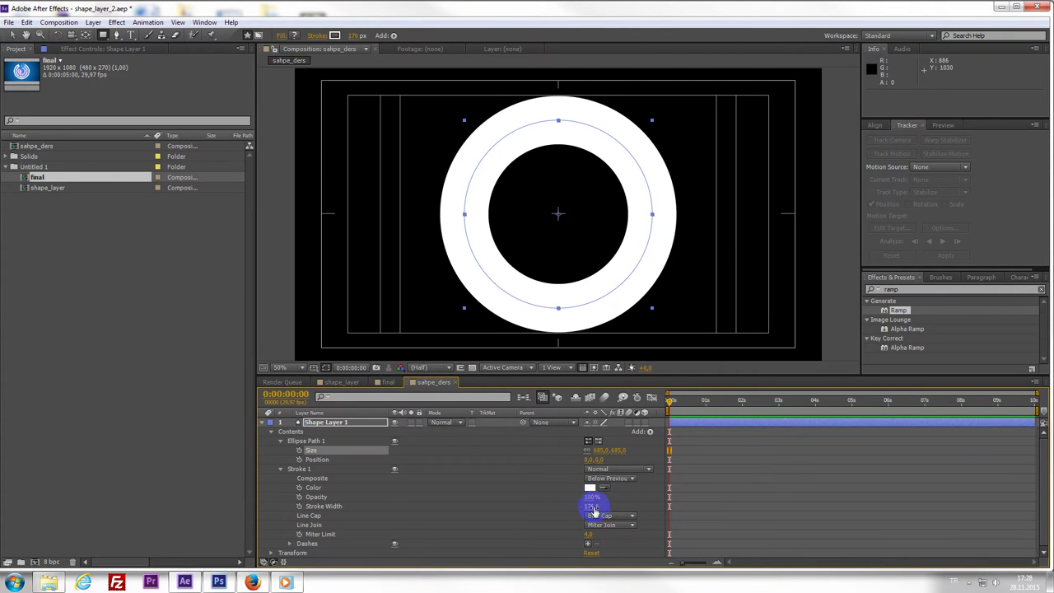
# - Reduce the white ring's Stroke Width to 150 and enlarge the Ellipse Size to 712
pyautogui.moveTo(592, 504); pyautogui.dragTo(582, 506)
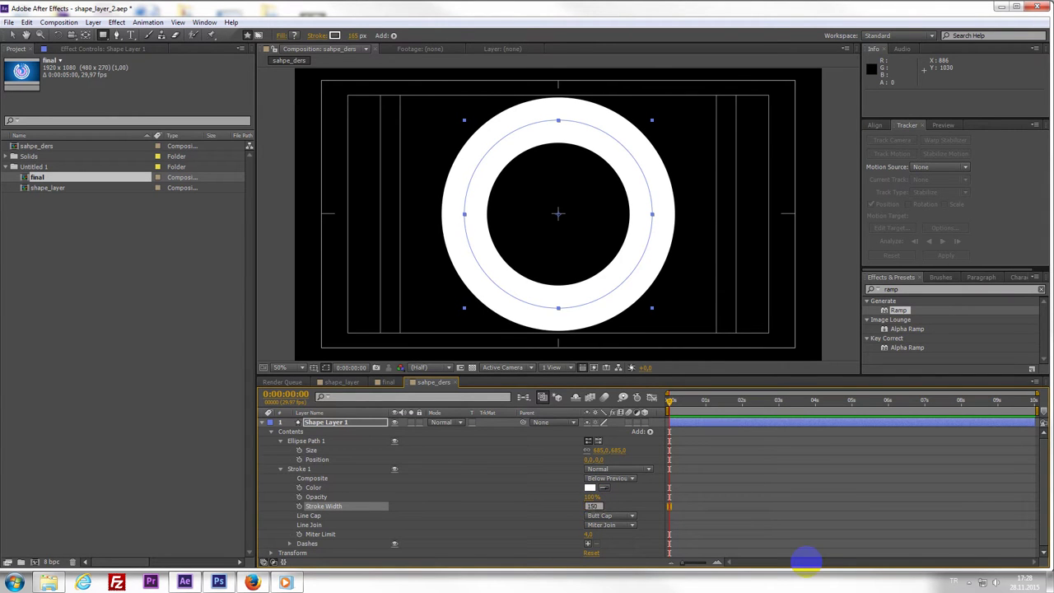
pyautogui.moveTo(805, 560); pyautogui.dragTo(807, 566)
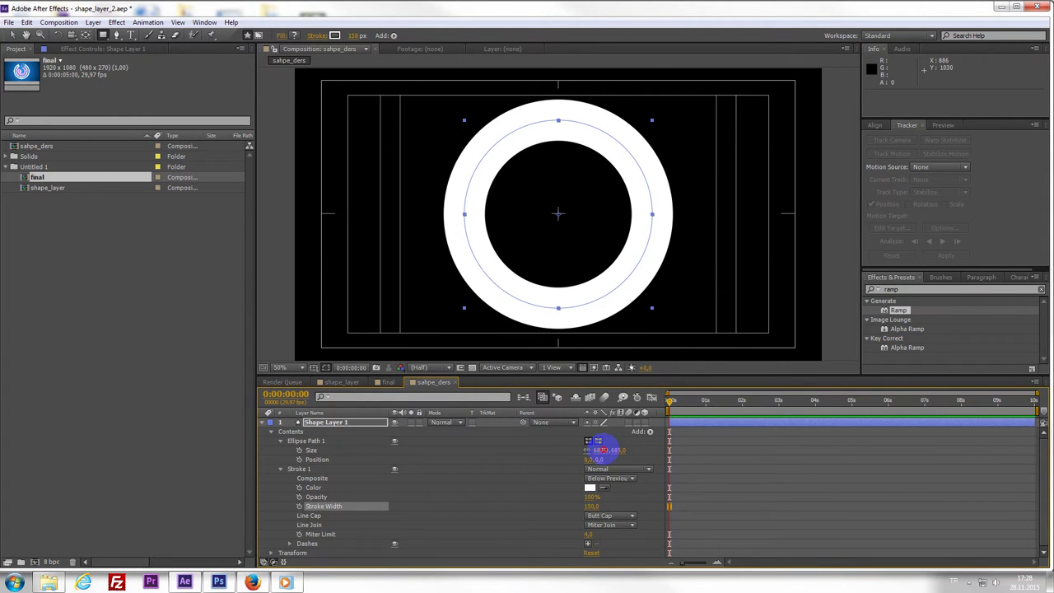
pyautogui.moveTo(604, 450)
pyautogui.mouseDown()
pyautogui.moveTo(617, 450)
pyautogui.moveTo(608, 459)
pyautogui.mouseUp()
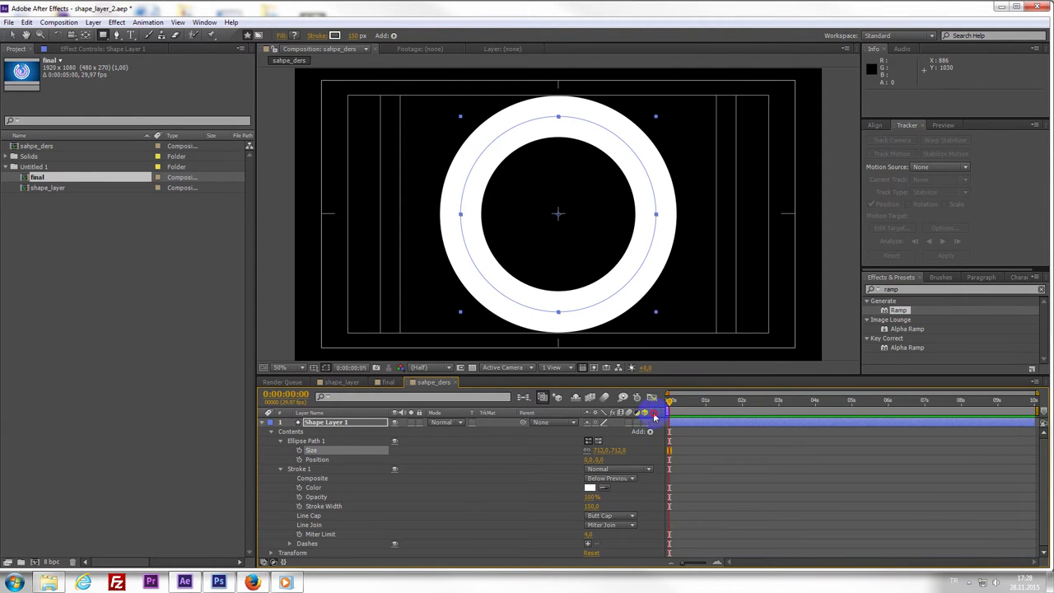
# - Collapse the Ellipse Path, Stroke and Contents groups of the shape layer
pyautogui.click(280, 441)
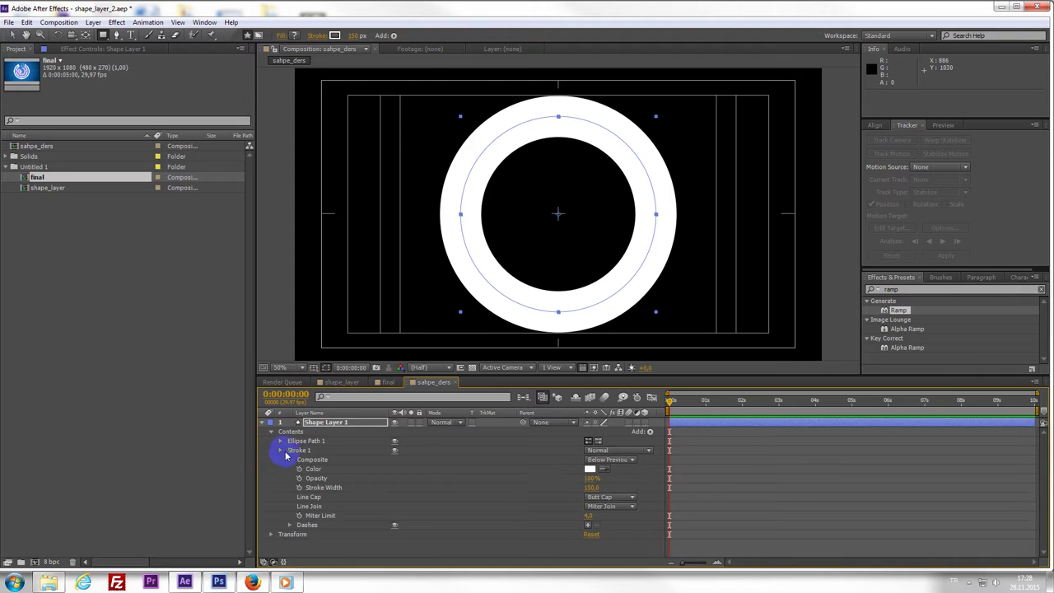
pyautogui.click(286, 454)
pyautogui.click(326, 458)
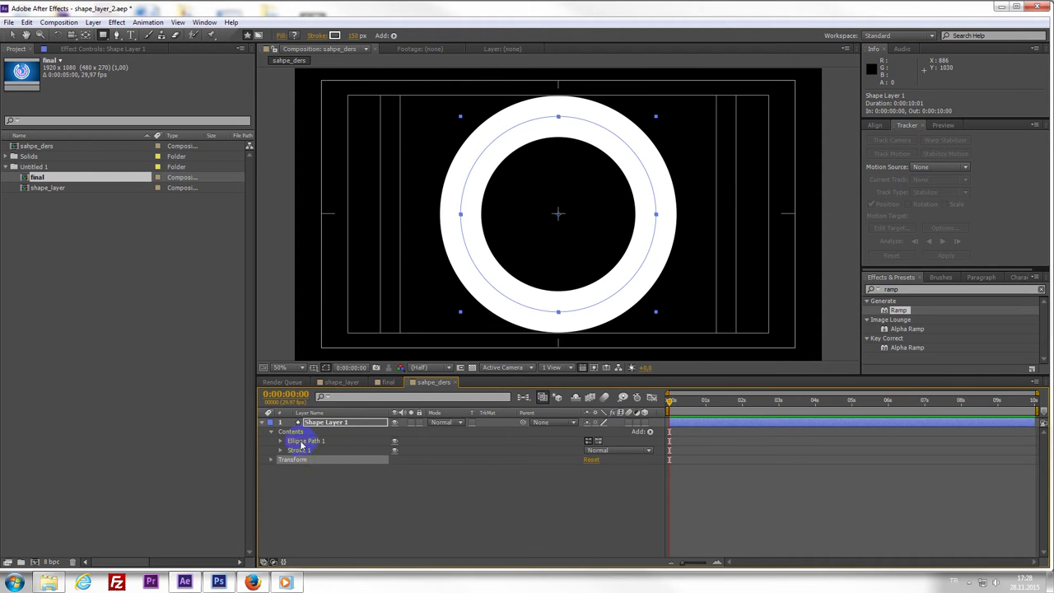
pyautogui.click(301, 443)
pyautogui.keyDown('shift'); pyautogui.click(304, 452); pyautogui.keyUp('shift')
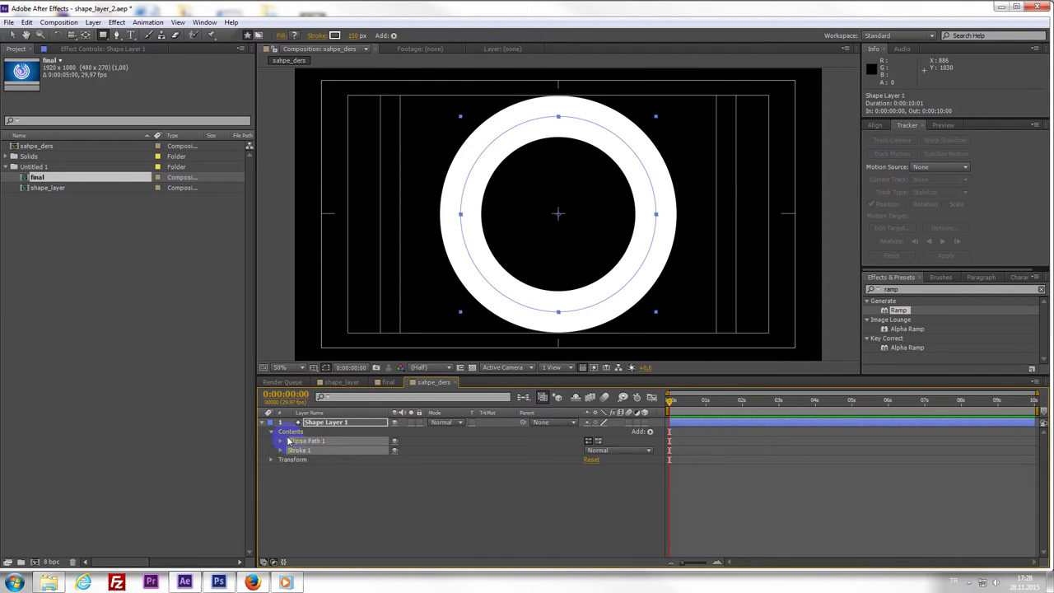
pyautogui.moveTo(290, 442); pyautogui.dragTo(317, 439)
pyautogui.click(271, 432)
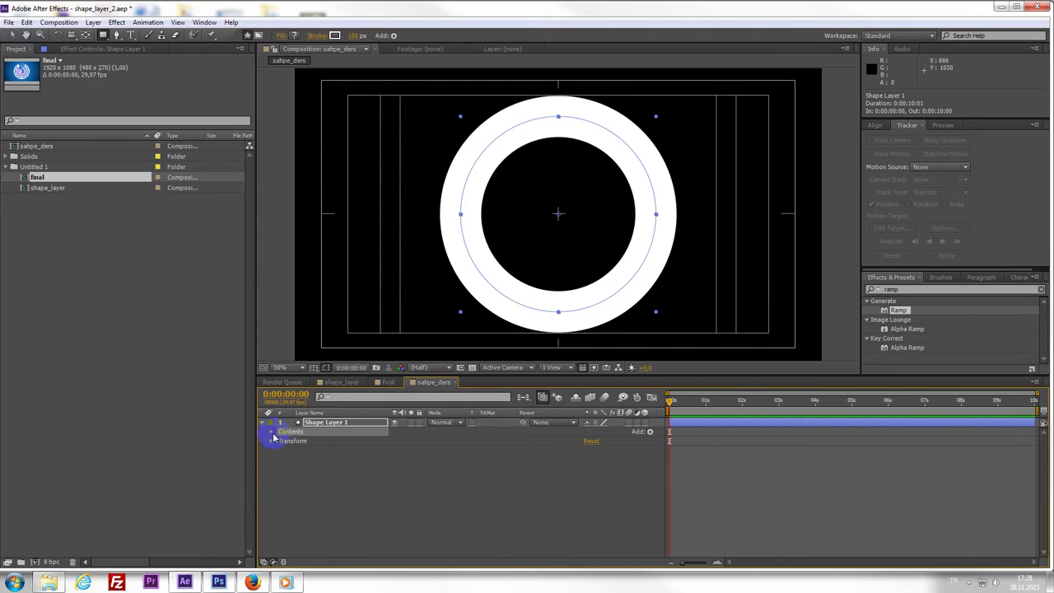
pyautogui.click(272, 432)
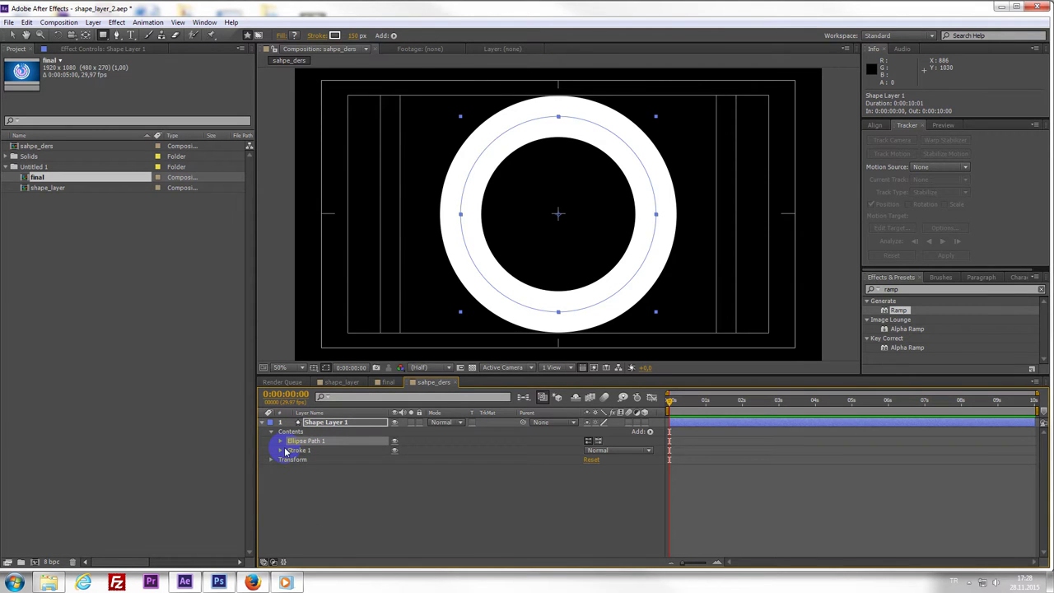
pyautogui.click(281, 451)
pyautogui.click(282, 452)
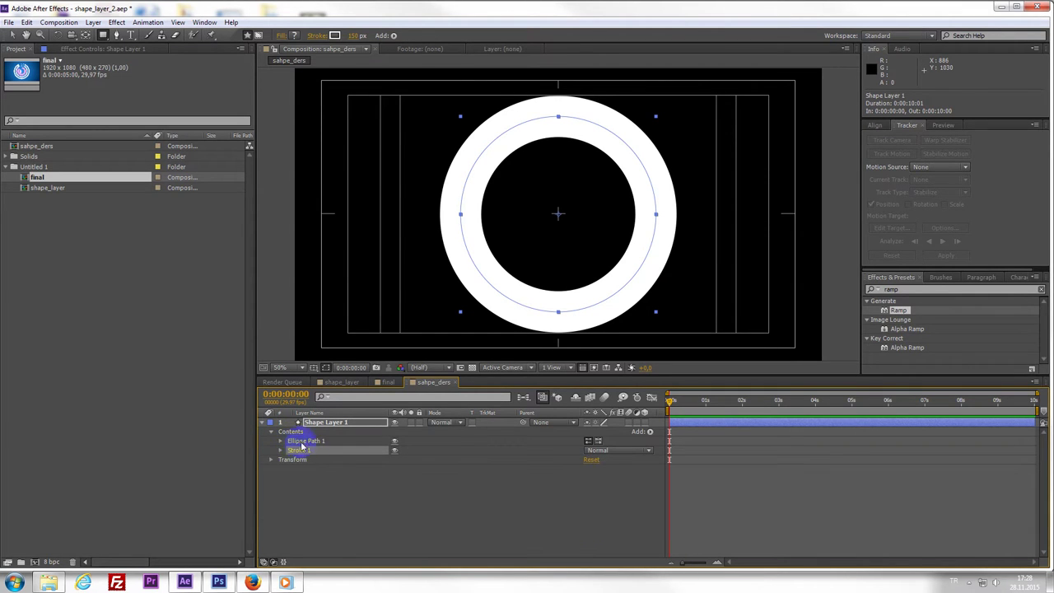
pyautogui.click(272, 433)
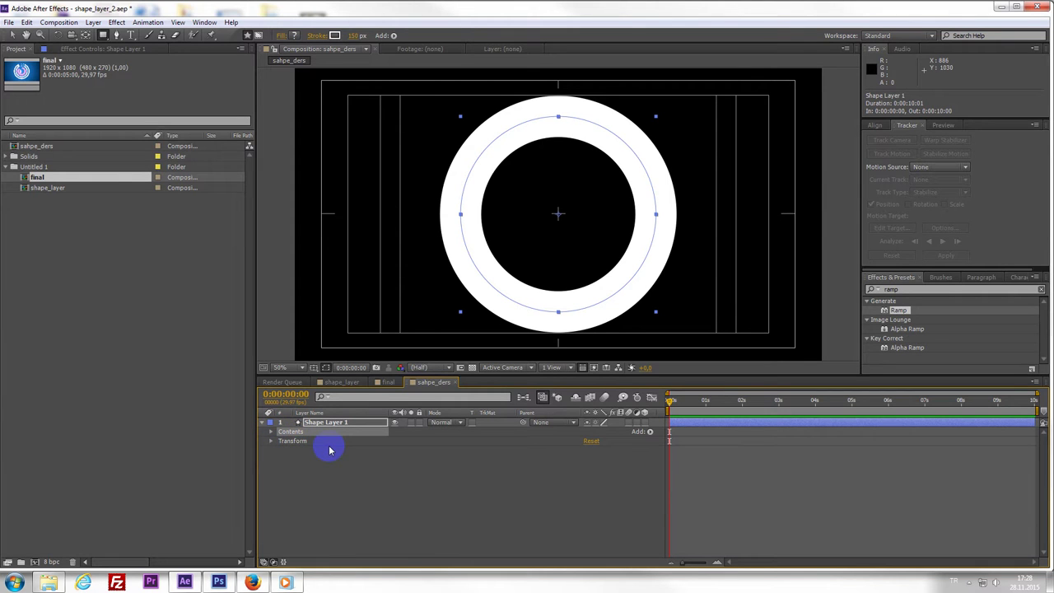
pyautogui.rightClick(299, 437)
pyautogui.click(280, 435)
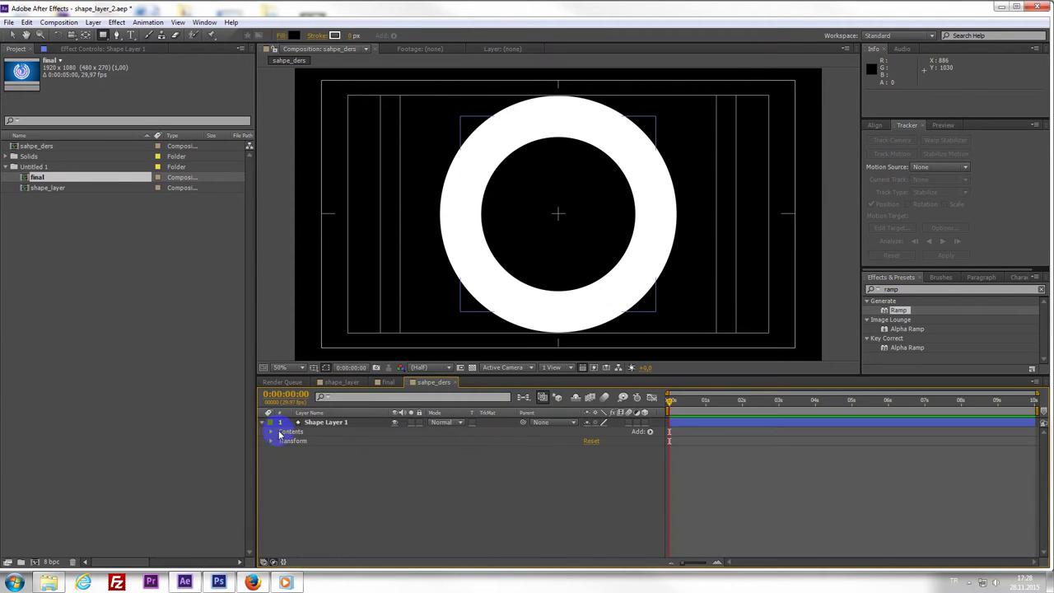
pyautogui.click(311, 442)
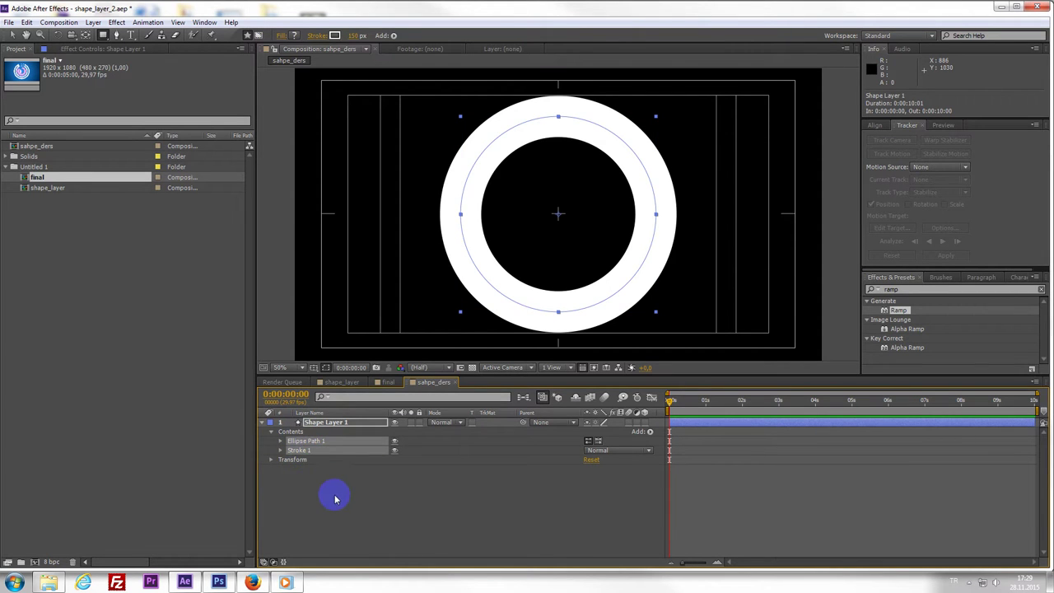
pyautogui.click(287, 433)
pyautogui.click(305, 441)
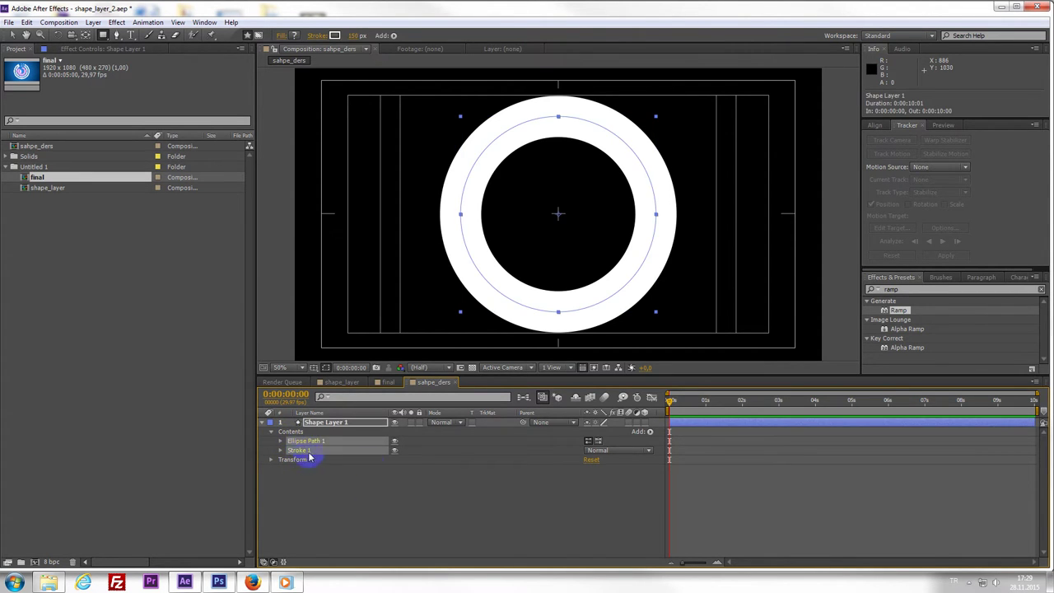
pyautogui.keyDown('shift'); pyautogui.click(301, 451); pyautogui.keyUp('shift')
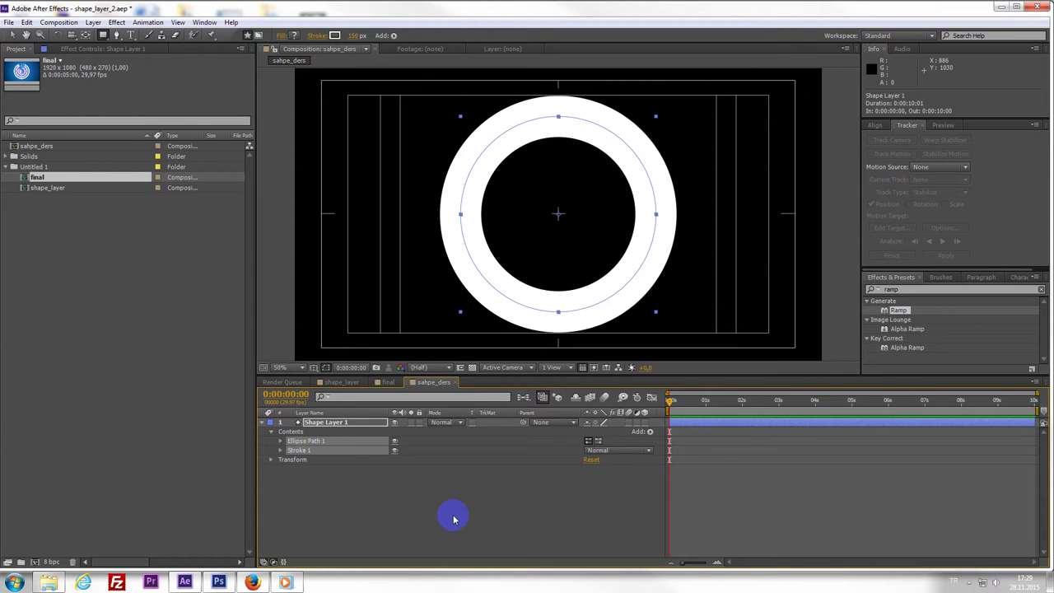
pyautogui.click(393, 499)
pyautogui.click(307, 441)
pyautogui.keyDown('shift'); pyautogui.click(315, 451); pyautogui.keyUp('shift')
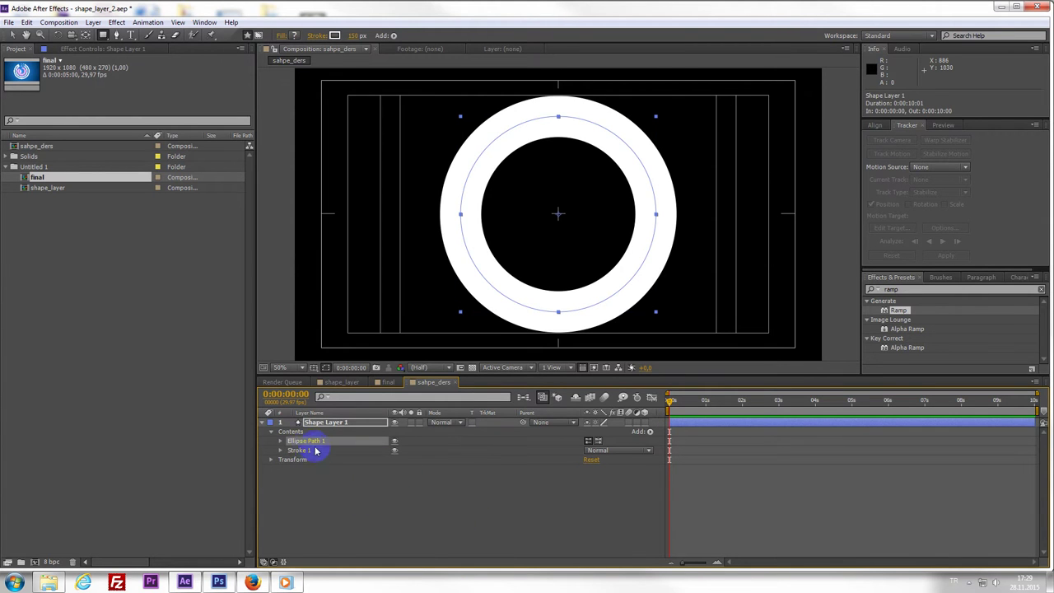
pyautogui.click(273, 433)
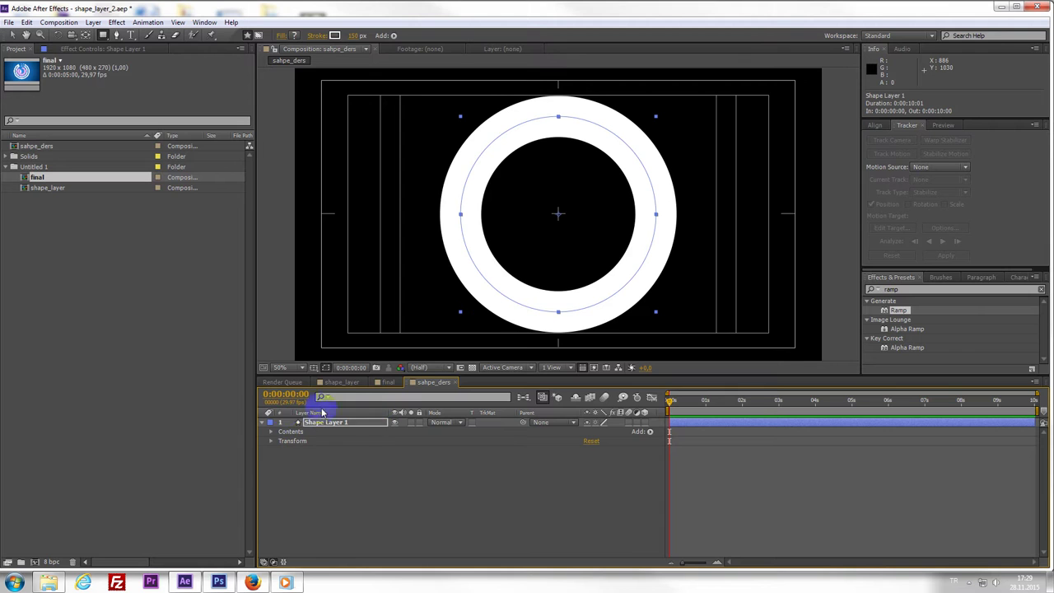
pyautogui.click(267, 423)
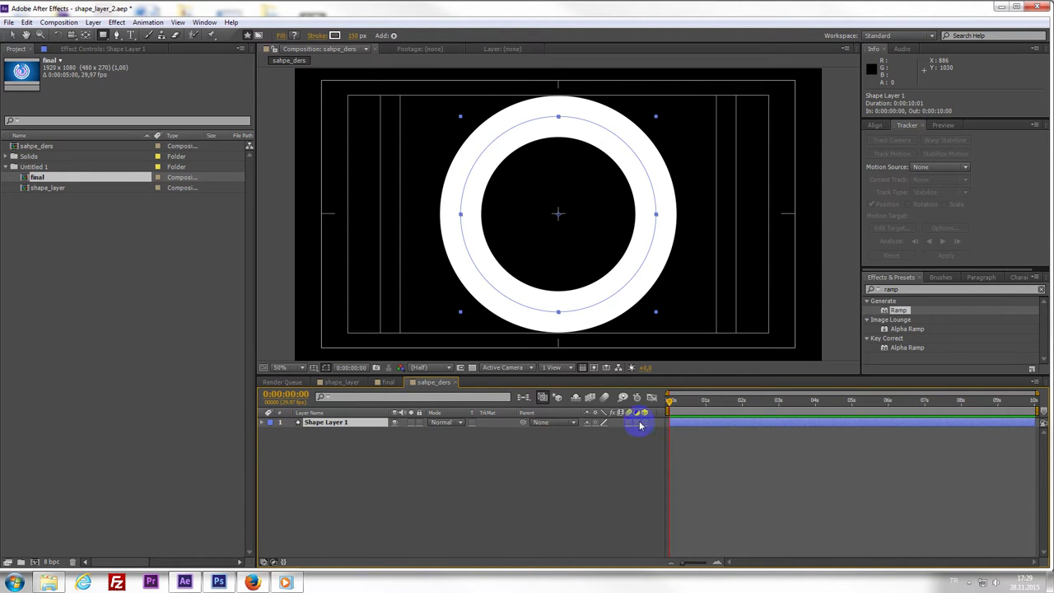
pyautogui.click(671, 424)
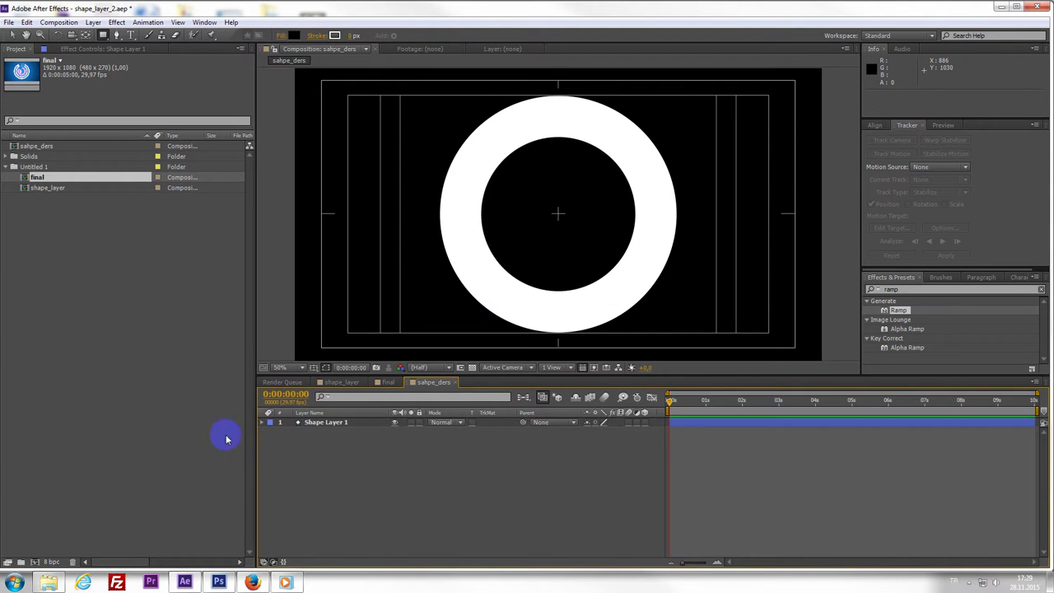
pyautogui.click(265, 424)
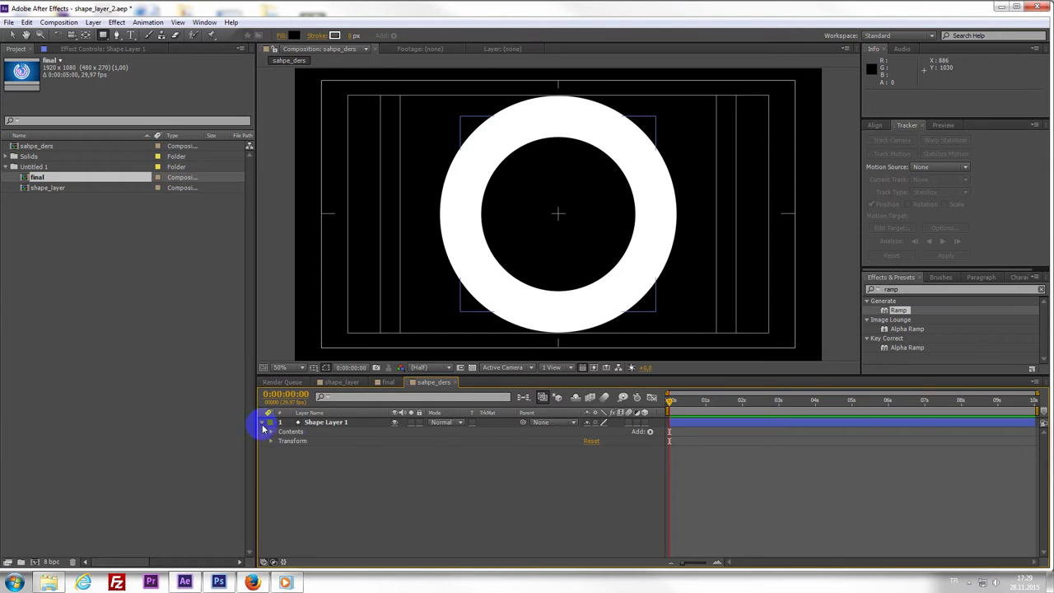
pyautogui.click(294, 445)
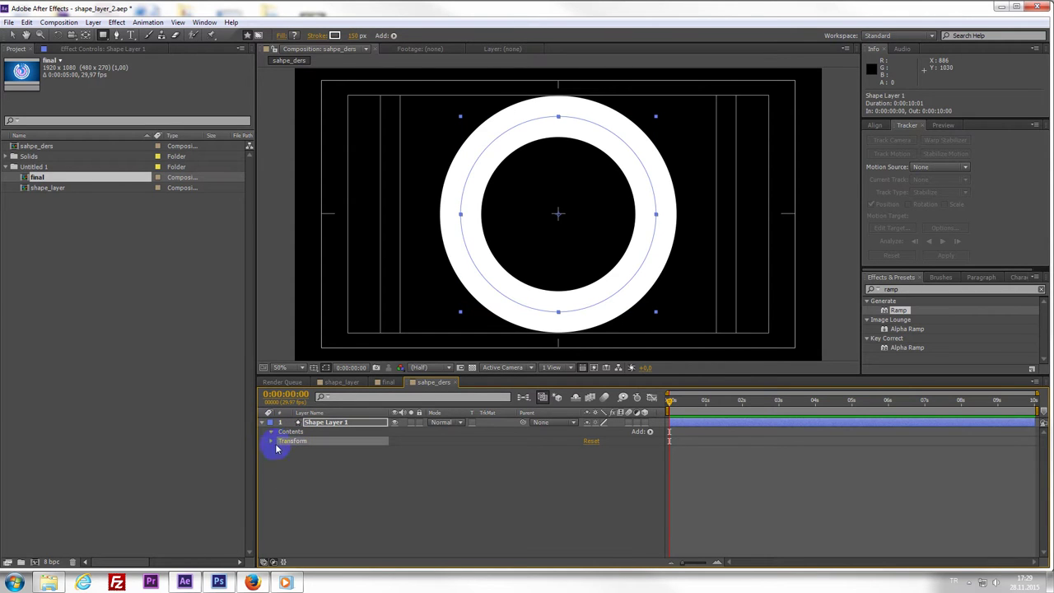
pyautogui.click(271, 432)
pyautogui.click(295, 452)
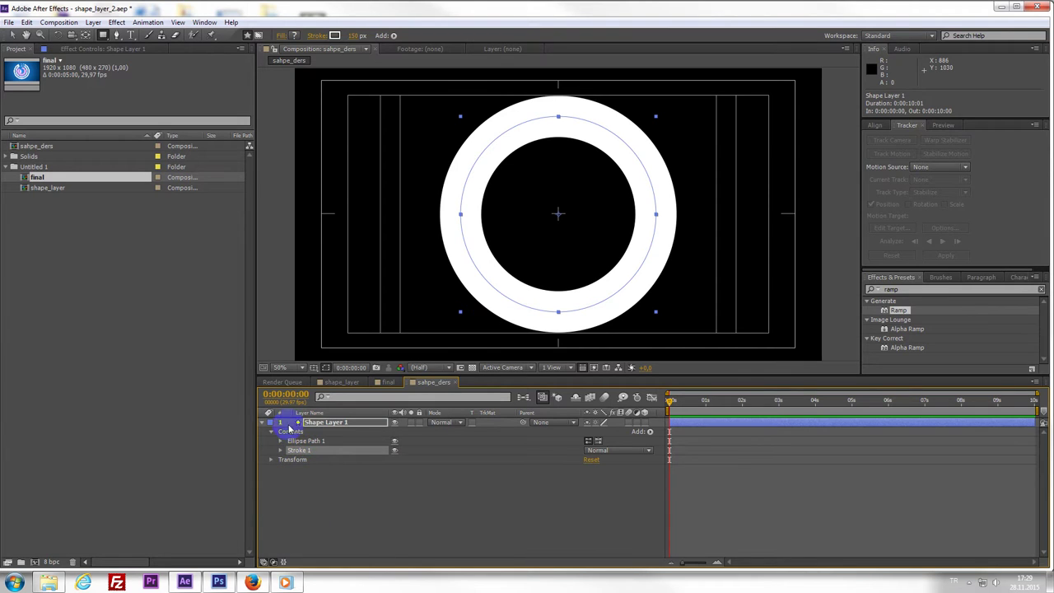
pyautogui.click(271, 431)
pyautogui.click(713, 494)
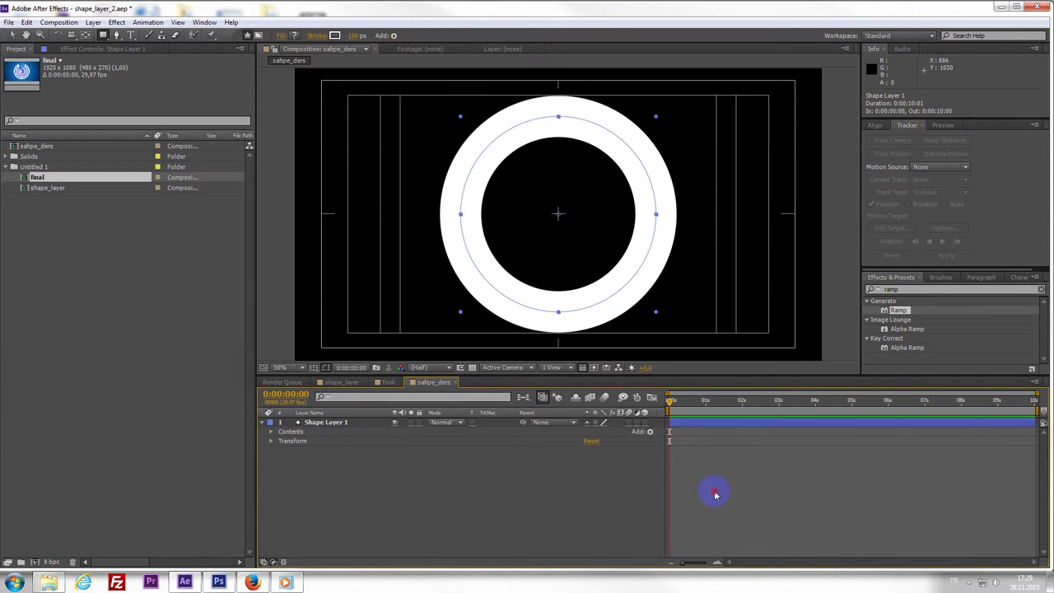
# - Add Trim Paths 1 to Shape Layer 1, between Ellipse Path 1 and Stroke 1
pyautogui.click(691, 425)
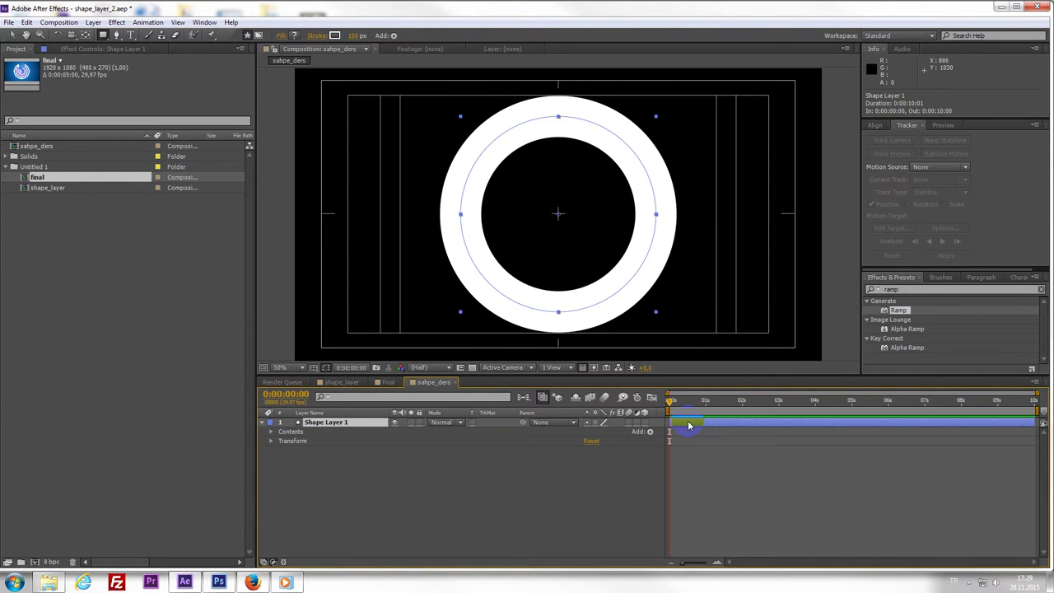
pyautogui.click(394, 37)
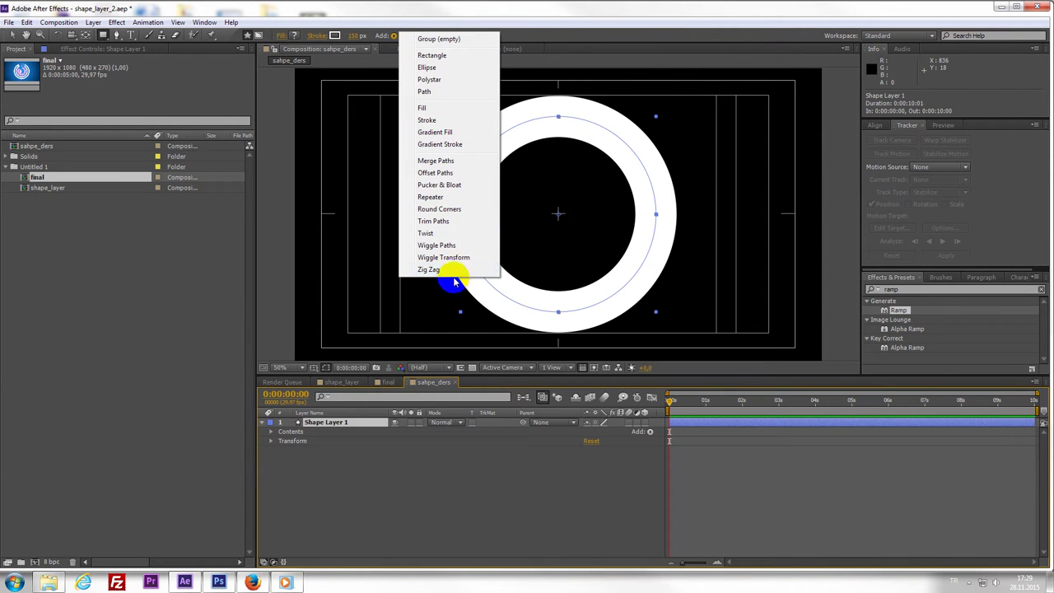
pyautogui.click(458, 224)
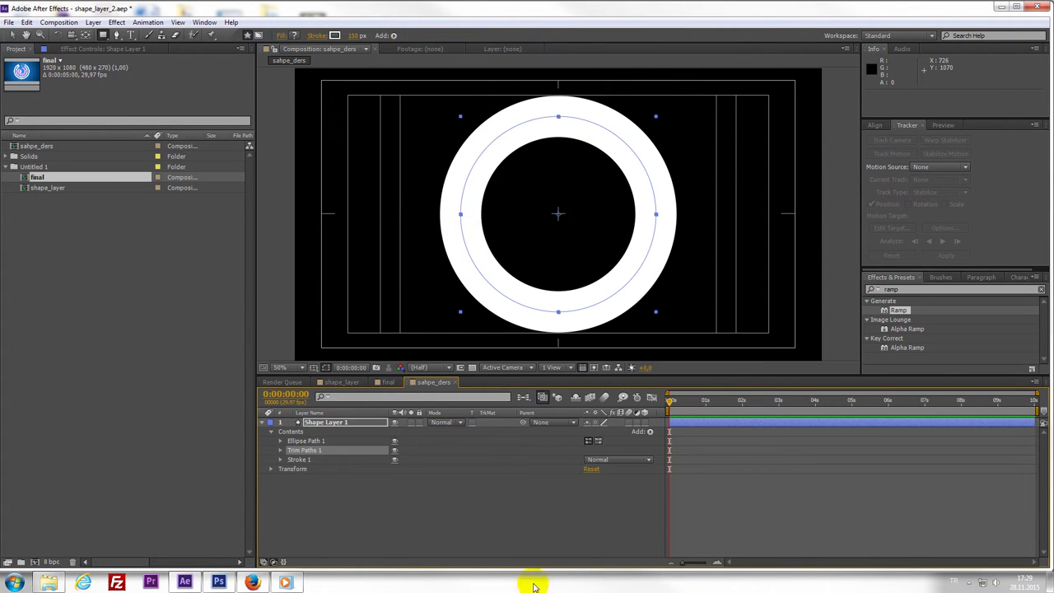
pyautogui.click(307, 452)
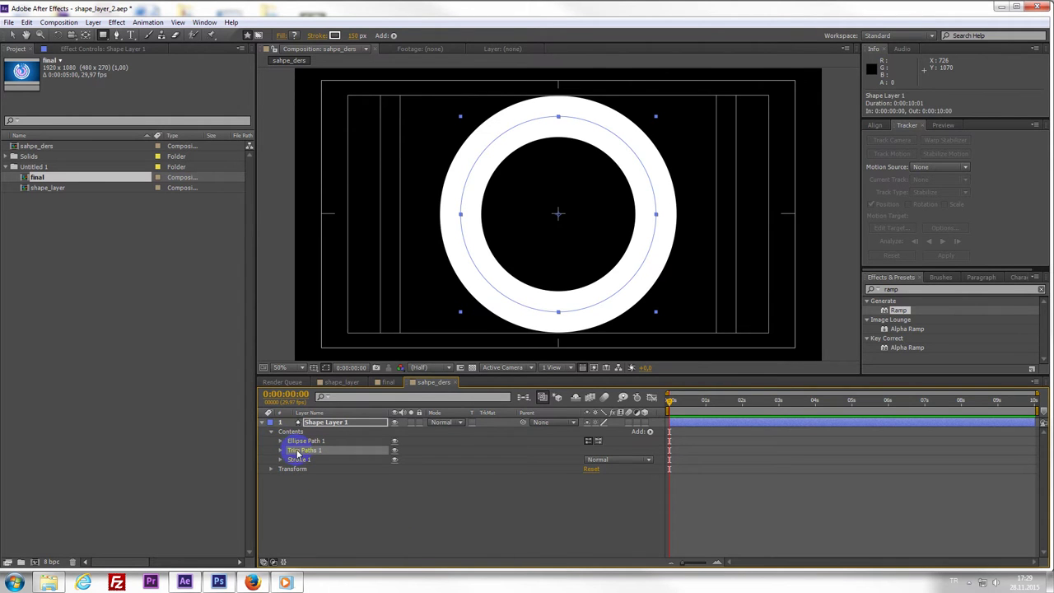
pyautogui.moveTo(298, 452)
pyautogui.mouseDown()
pyautogui.moveTo(302, 468)
pyautogui.moveTo(275, 456)
pyautogui.moveTo(284, 448)
pyautogui.mouseUp()
# - Add an empty group to the shape contents and name it 'kalin yuvarlak'
pyautogui.click(650, 432)
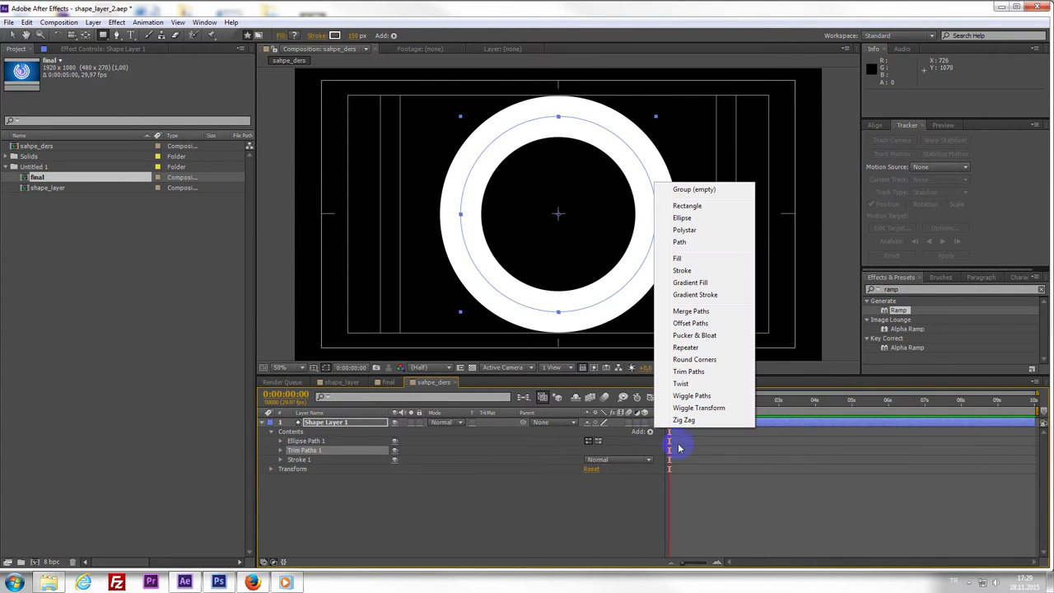
pyautogui.click(704, 190)
pyautogui.write('kalın yuvarl')
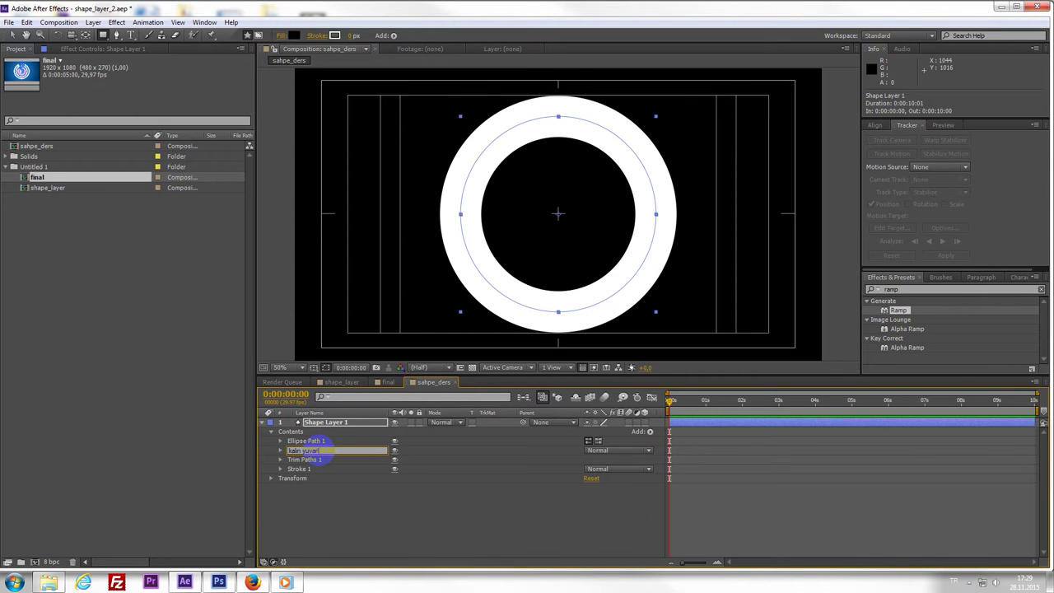
pyautogui.write('ak')
pyautogui.press('Return')
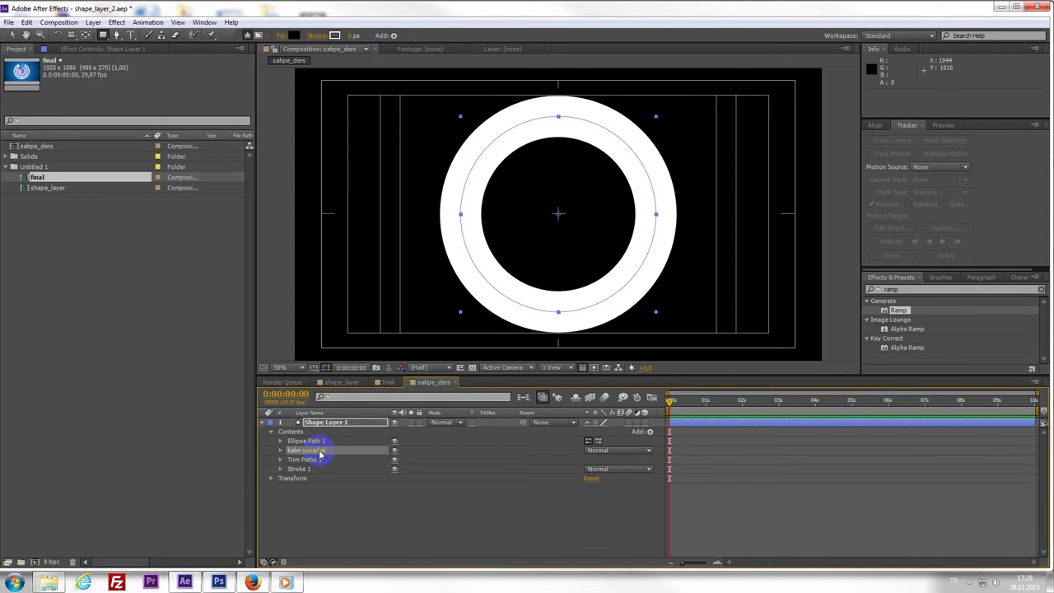
# - Move Ellipse Path 1 and Stroke 1 into kalin yuvarlak and expand Trim Paths 1
pyautogui.click(307, 442)
pyautogui.click(301, 431)
pyautogui.click(306, 441)
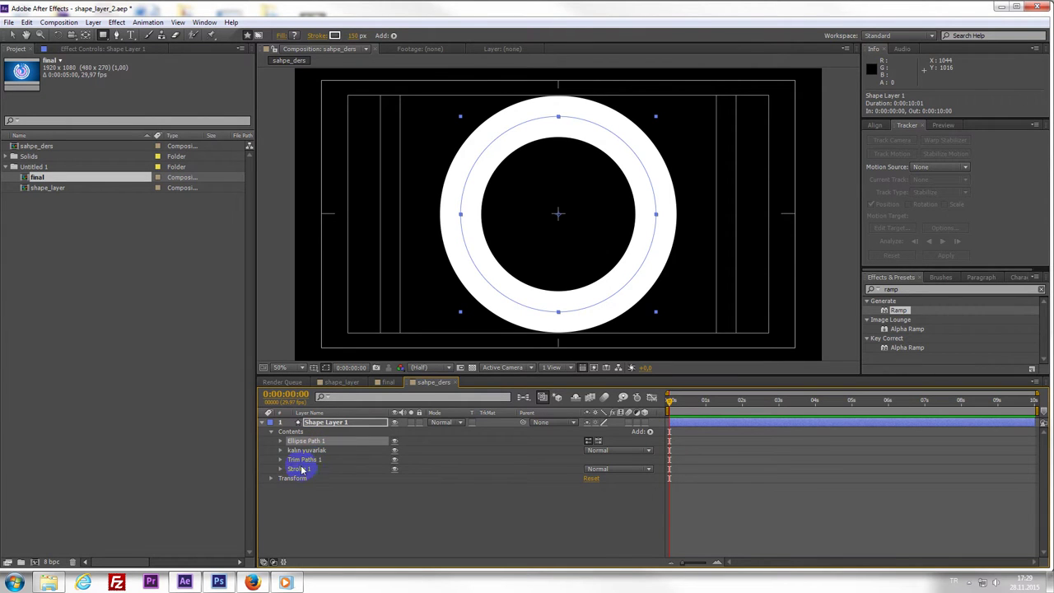
pyautogui.moveTo(303, 469); pyautogui.dragTo(329, 451)
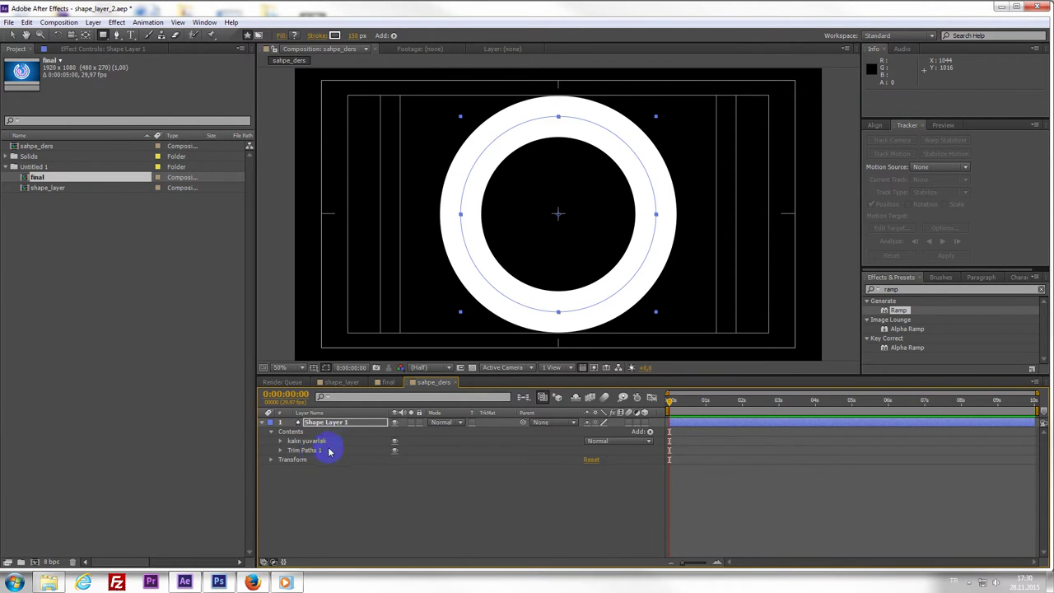
pyautogui.click(306, 449)
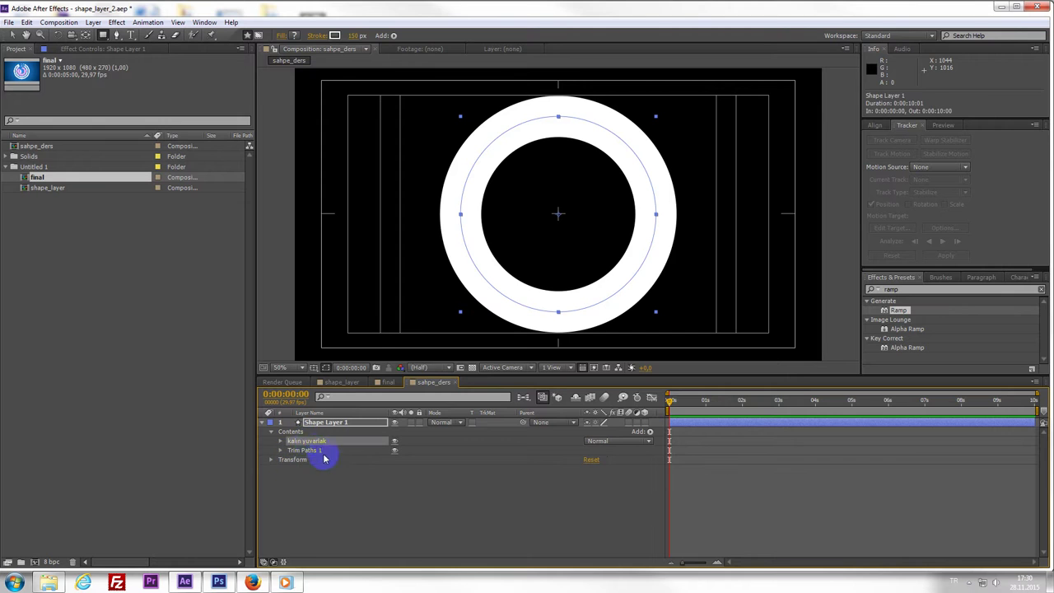
pyautogui.click(281, 452)
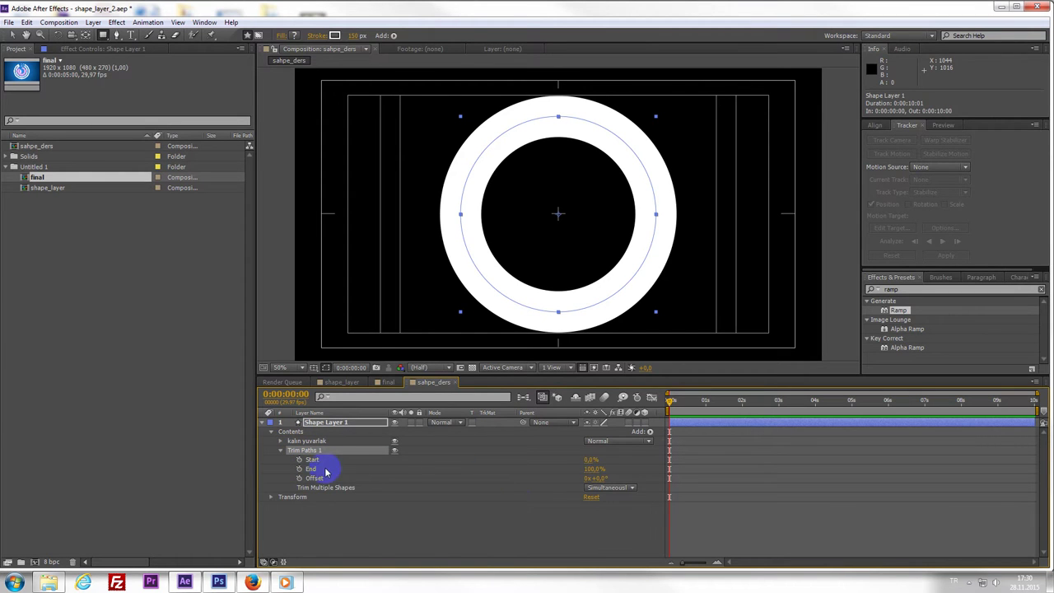
pyautogui.moveTo(588, 459)
pyautogui.mouseDown()
pyautogui.moveTo(645, 467)
pyautogui.moveTo(599, 467)
pyautogui.mouseUp()
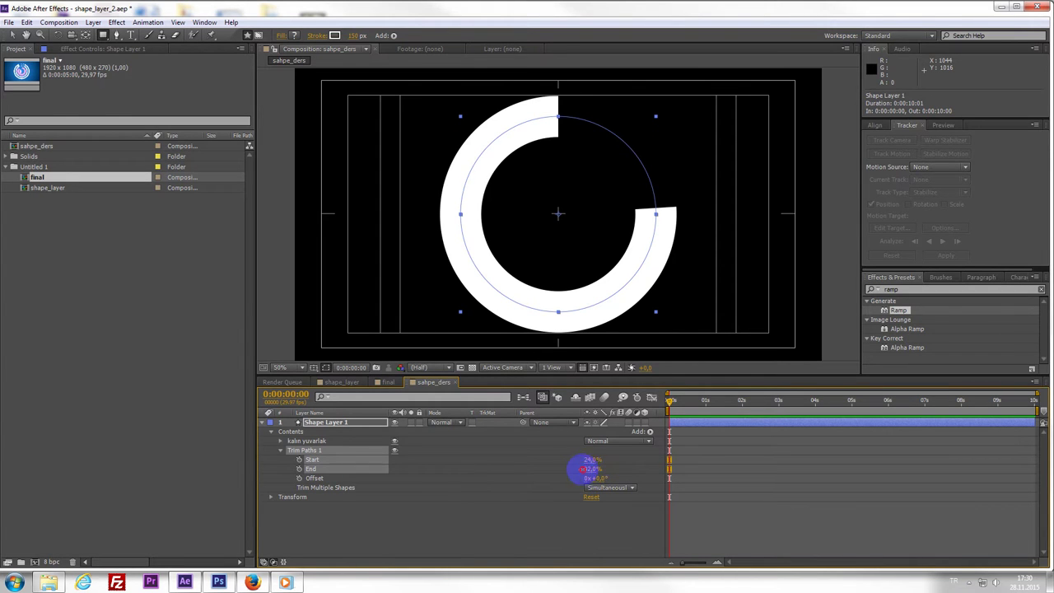
pyautogui.moveTo(593, 469)
pyautogui.mouseDown()
pyautogui.moveTo(572, 468)
pyautogui.moveTo(593, 459)
pyautogui.moveTo(553, 459)
pyautogui.moveTo(635, 470)
pyautogui.moveTo(546, 459)
pyautogui.mouseUp()
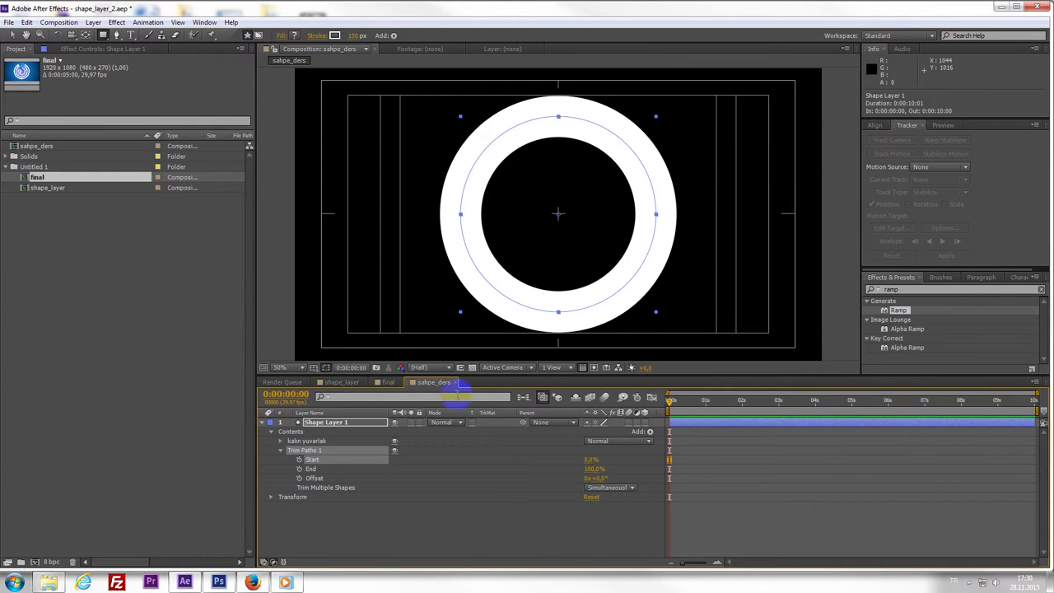
pyautogui.click(387, 382)
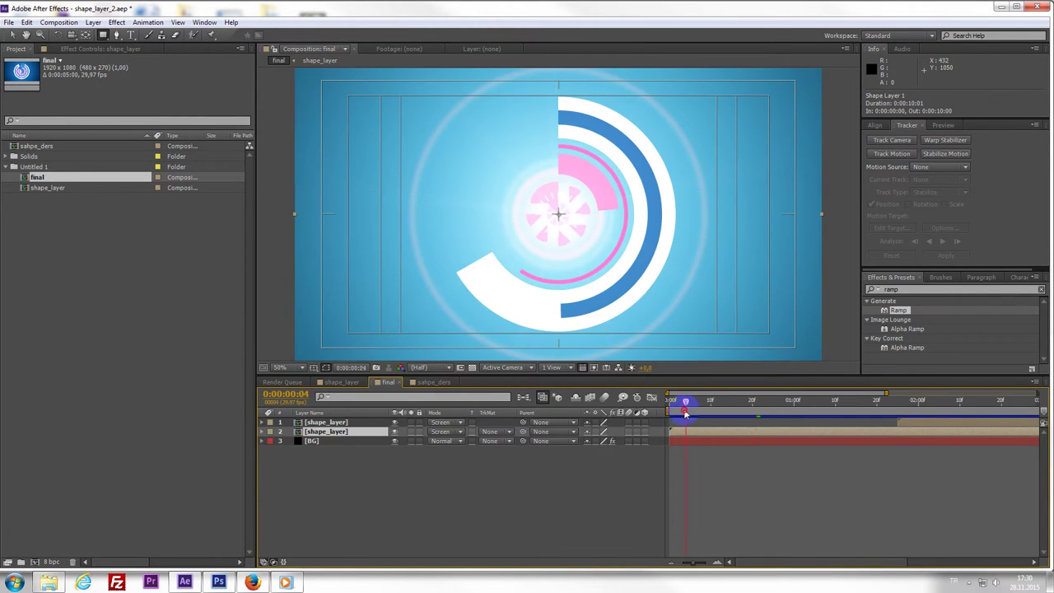
pyautogui.moveTo(686, 413); pyautogui.dragTo(784, 437)
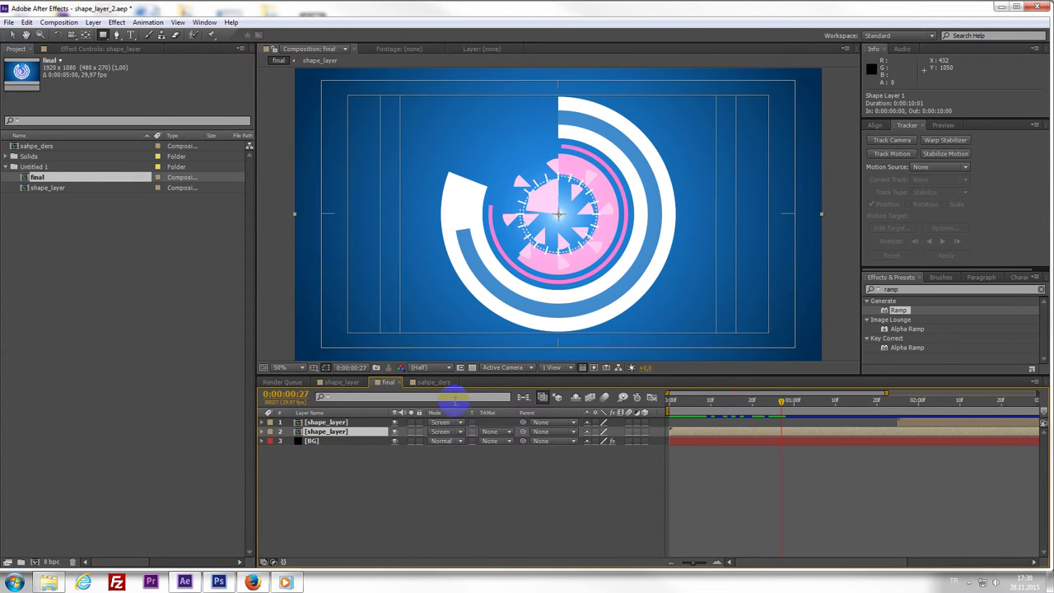
pyautogui.click(434, 383)
pyautogui.moveTo(591, 464); pyautogui.dragTo(581, 460)
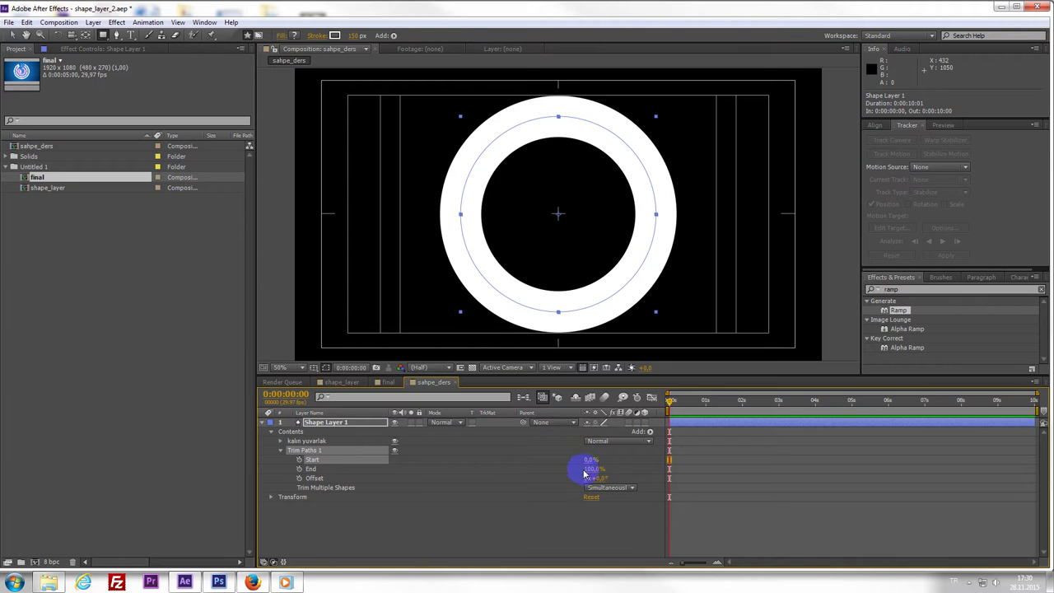
# - Set Trim Paths End to 0% and keyframe Start from 0s to 100% at 2s, then preview
pyautogui.moveTo(591, 469)
pyautogui.mouseDown()
pyautogui.moveTo(671, 471)
pyautogui.moveTo(569, 473)
pyautogui.mouseUp()
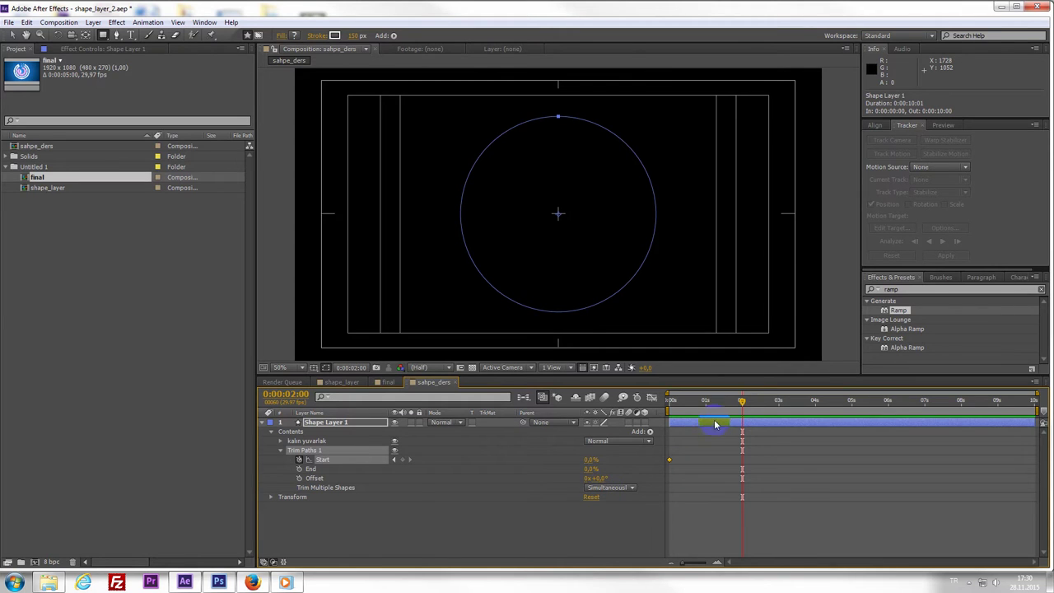
pyautogui.moveTo(589, 465); pyautogui.dragTo(655, 463)
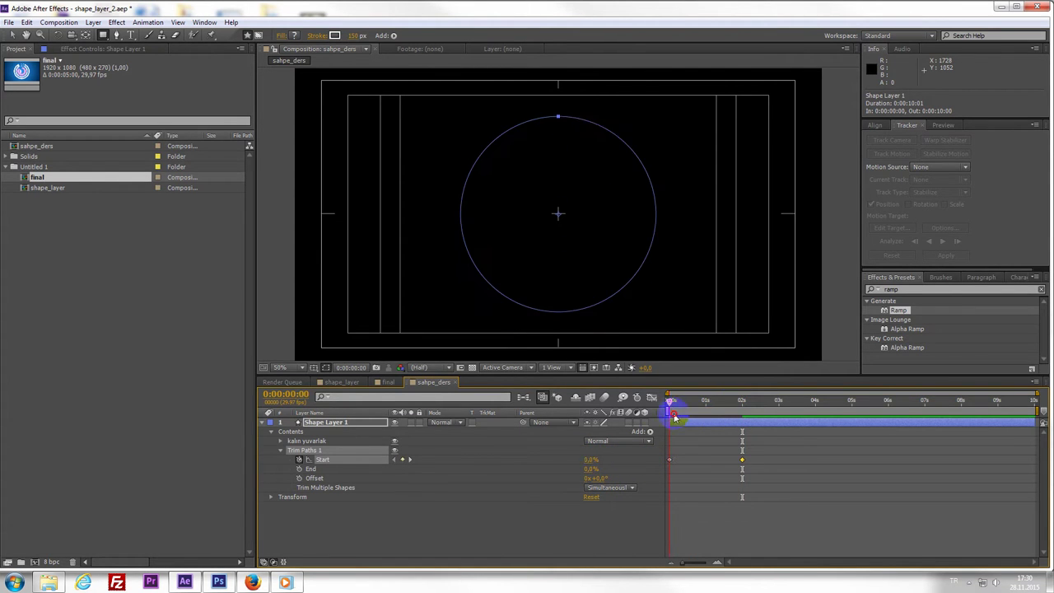
pyautogui.moveTo(698, 410); pyautogui.dragTo(668, 432)
pyautogui.press('space')
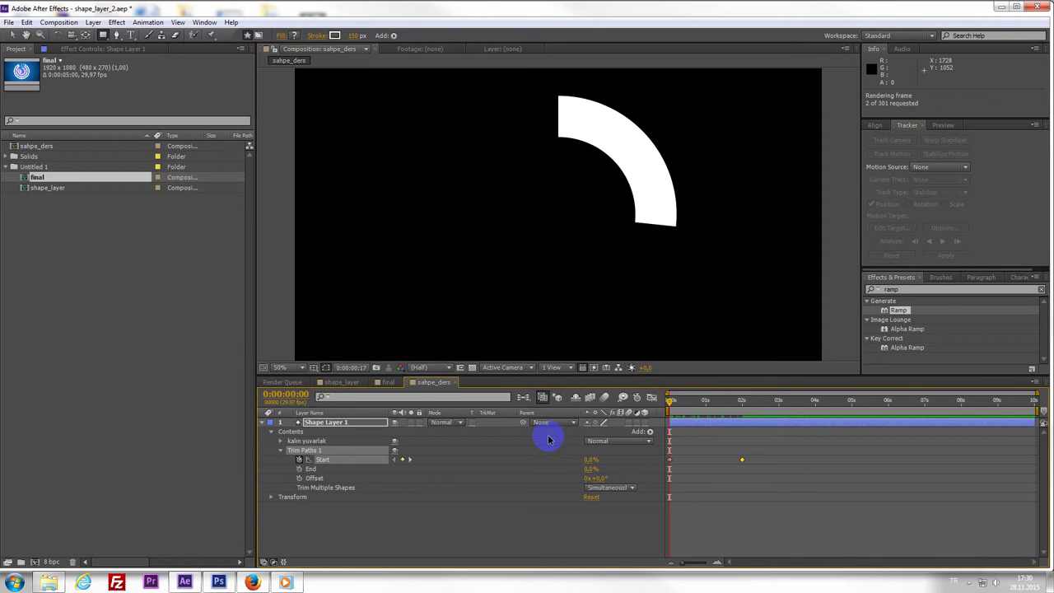
pyautogui.press('space')
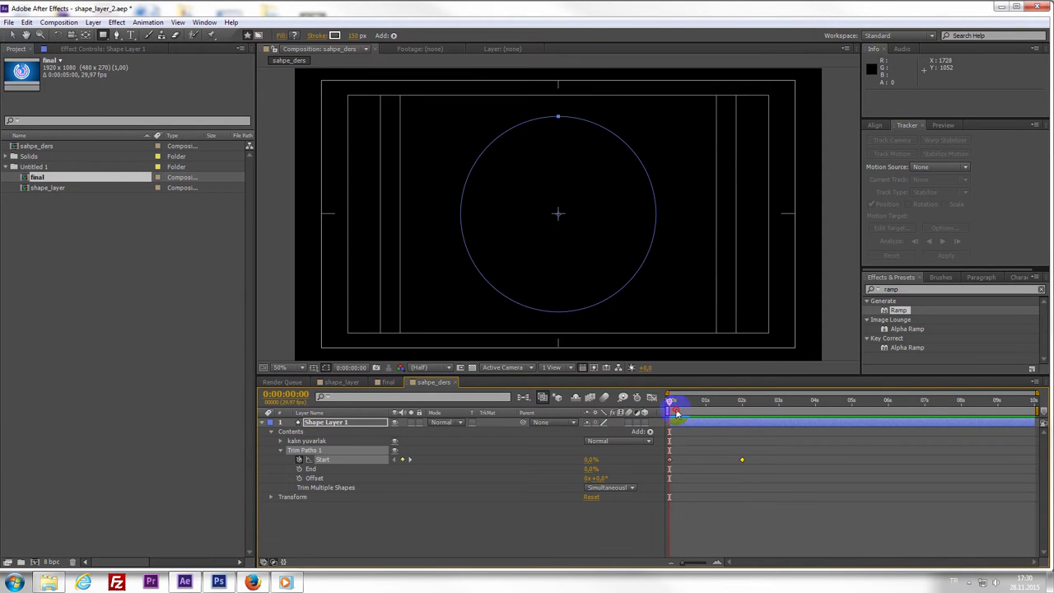
pyautogui.moveTo(675, 412)
pyautogui.mouseDown()
pyautogui.moveTo(705, 408)
pyautogui.moveTo(669, 420)
pyautogui.moveTo(753, 426)
pyautogui.moveTo(666, 423)
pyautogui.moveTo(706, 433)
pyautogui.moveTo(693, 437)
pyautogui.moveTo(624, 430)
pyautogui.mouseUp()
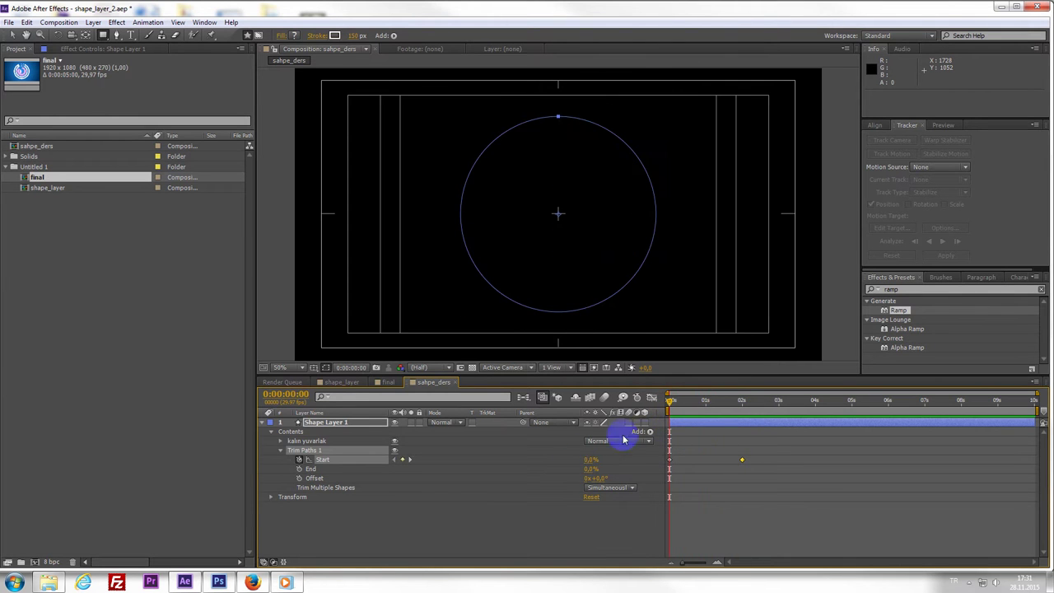
# - Keyframe Trim Paths End to 100% at 2 seconds and shift the End keyframes later
pyautogui.click(299, 468)
pyautogui.moveTo(688, 410); pyautogui.dragTo(749, 423)
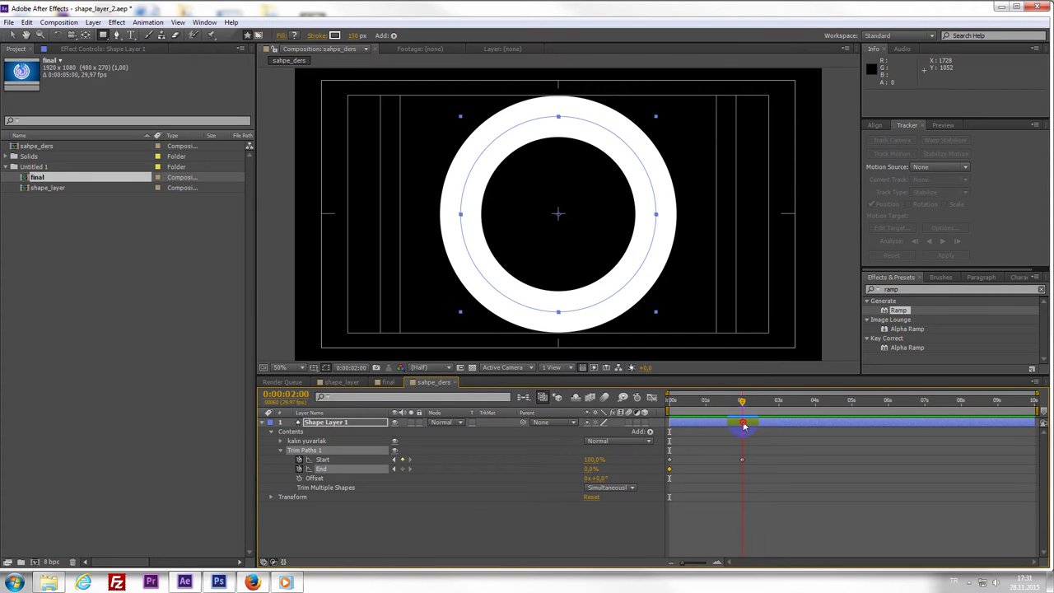
pyautogui.moveTo(591, 468); pyautogui.dragTo(595, 469)
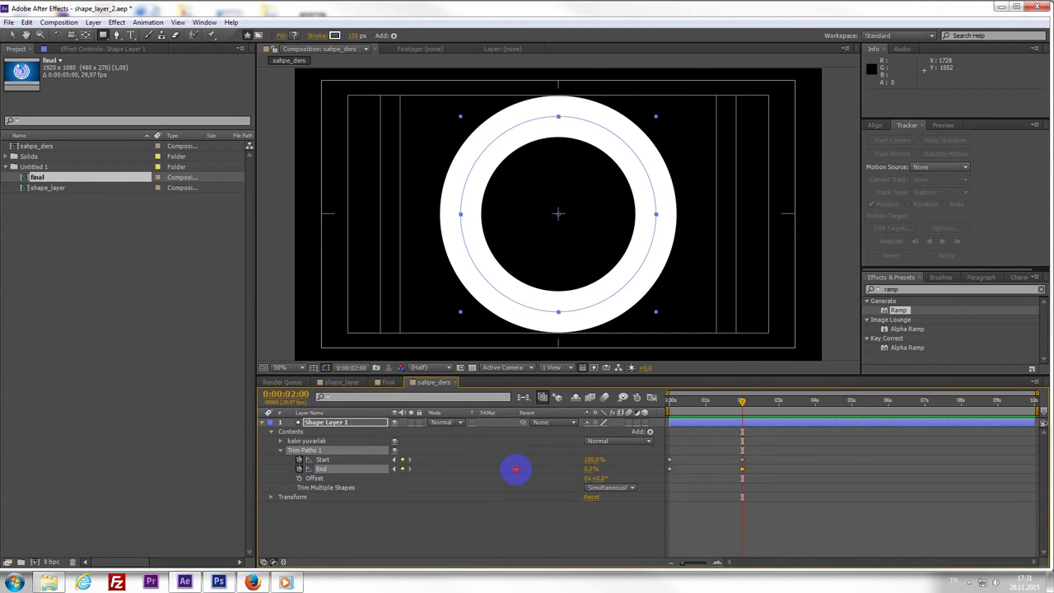
pyautogui.moveTo(702, 401); pyautogui.dragTo(645, 411)
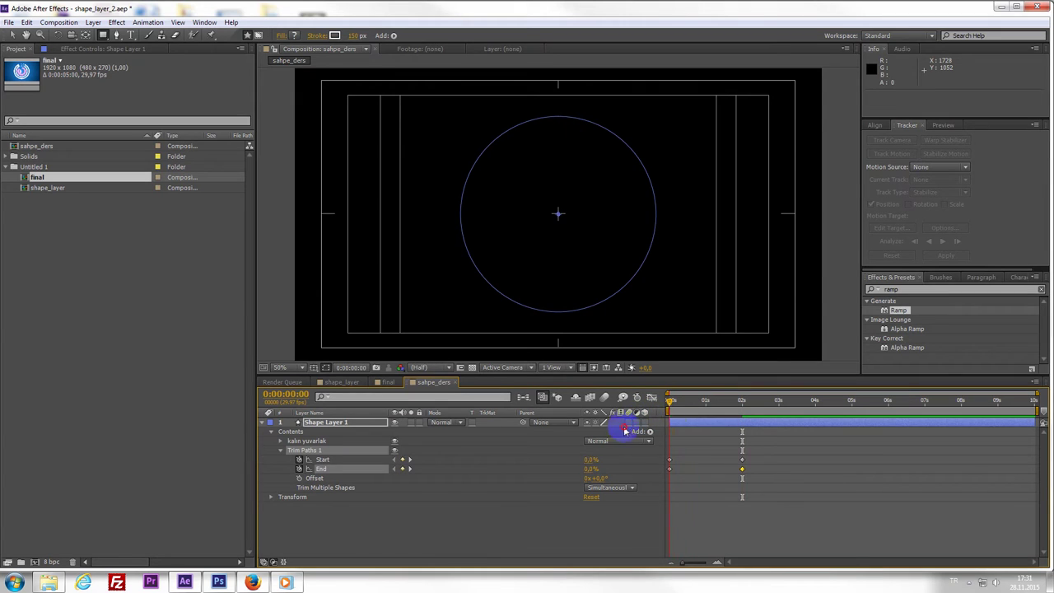
pyautogui.moveTo(768, 468)
pyautogui.mouseDown()
pyautogui.moveTo(665, 474)
pyautogui.moveTo(703, 475)
pyautogui.mouseUp()
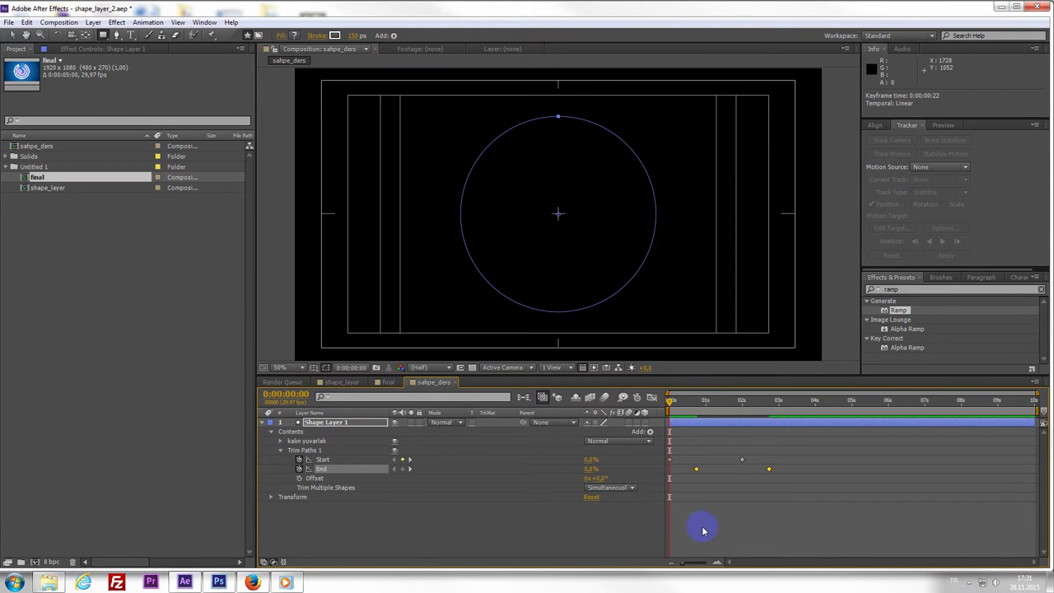
# - Scrub and preview the arc sweeping around the ring
pyautogui.click(621, 412)
pyautogui.moveTo(670, 402)
pyautogui.mouseDown()
pyautogui.moveTo(708, 429)
pyautogui.moveTo(691, 445)
pyautogui.moveTo(683, 434)
pyautogui.mouseUp()
pyautogui.moveTo(684, 434); pyautogui.dragTo(477, 462)
pyautogui.press('KP_0')
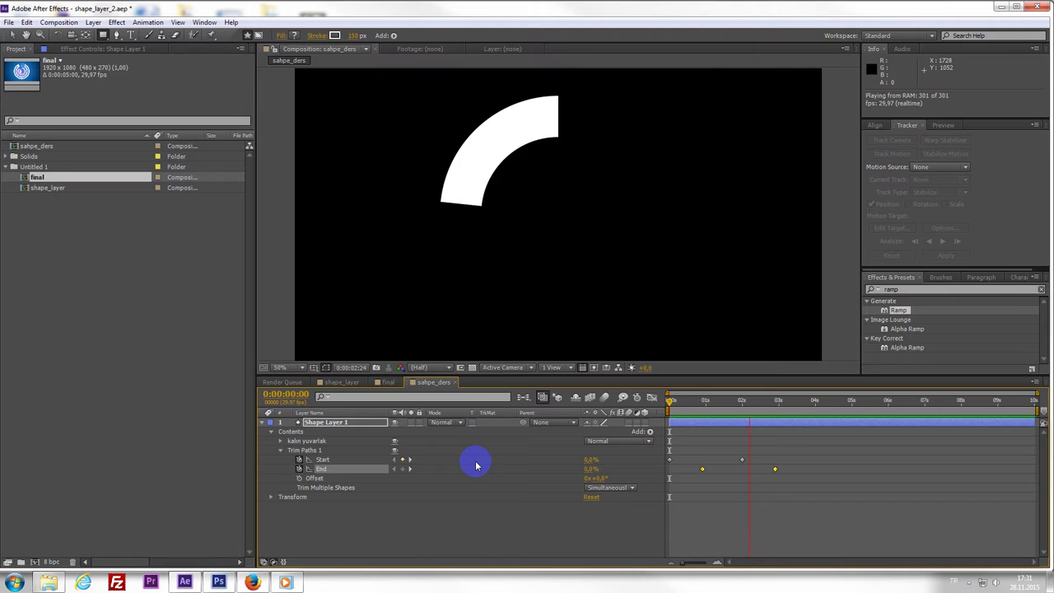
pyautogui.press('space')
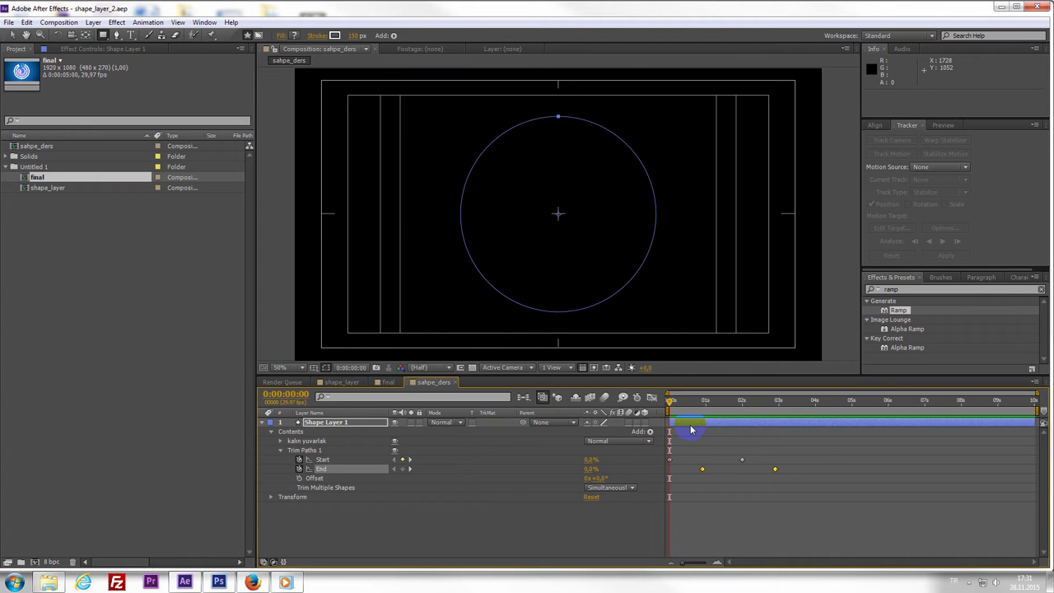
# - Marquee-select all the Trim Paths Start and End keyframes
pyautogui.click(696, 424)
pyautogui.click(812, 448)
pyautogui.click(761, 429)
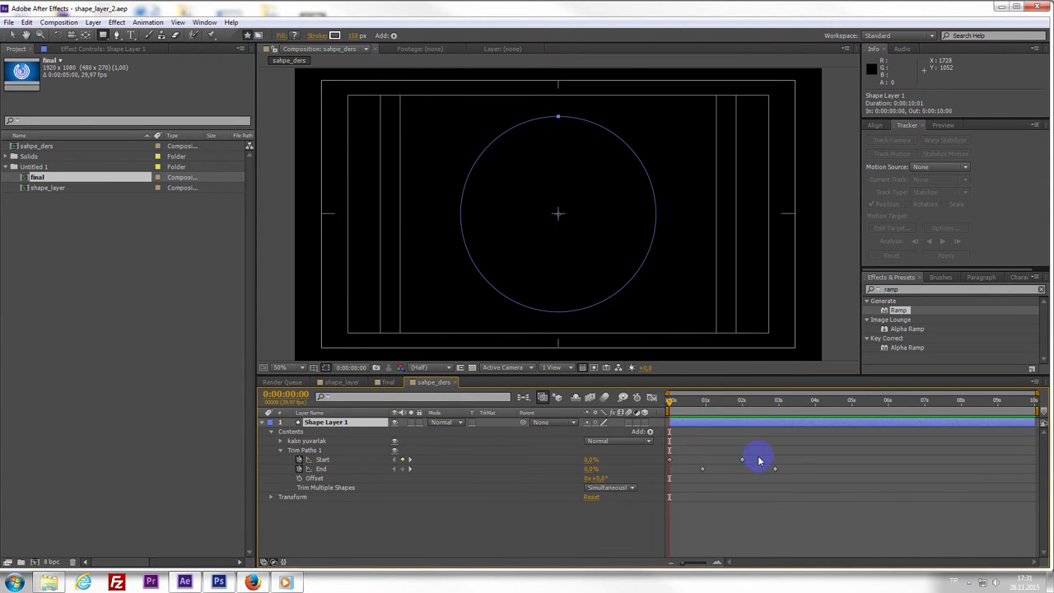
pyautogui.moveTo(842, 497); pyautogui.dragTo(674, 452)
pyautogui.moveTo(807, 487); pyautogui.dragTo(664, 436)
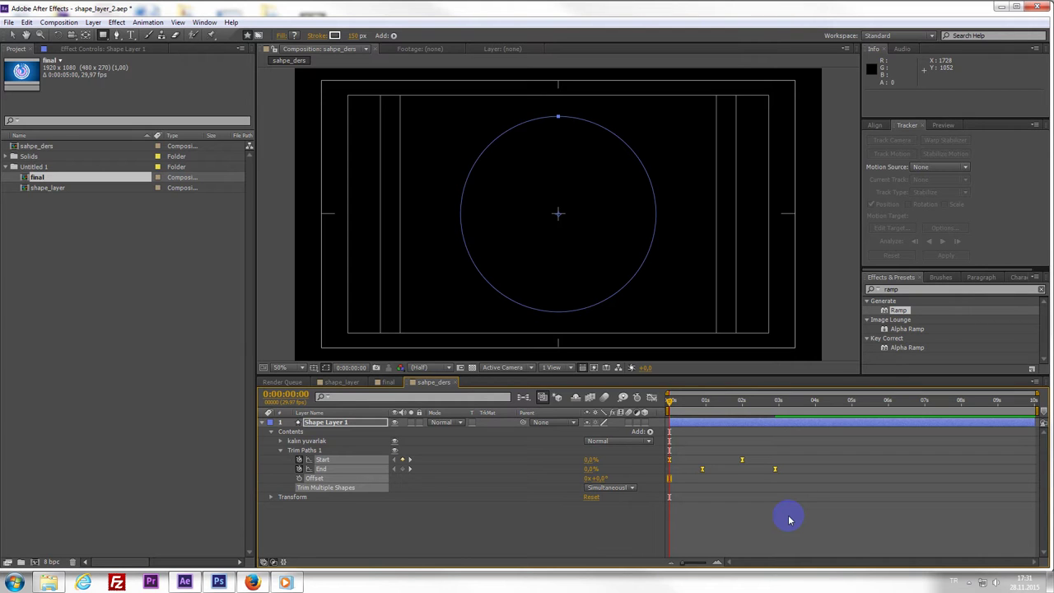
# - Apply Easy Ease to the selected Trim Paths keyframes
pyautogui.rightClick(672, 460)
pyautogui.moveTo(710, 458)
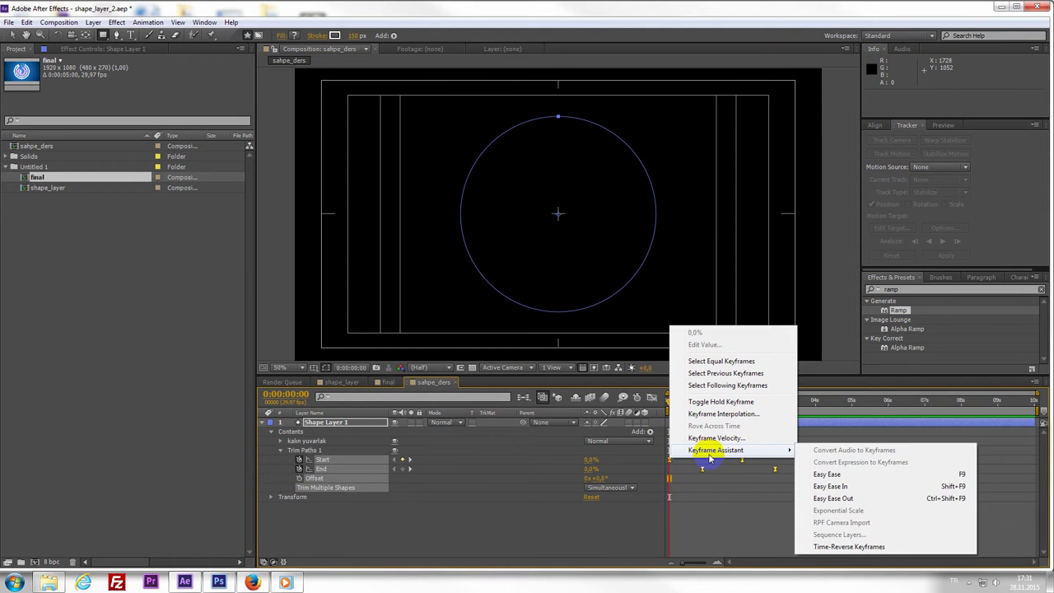
pyautogui.click(670, 464)
pyautogui.rightClick(669, 466)
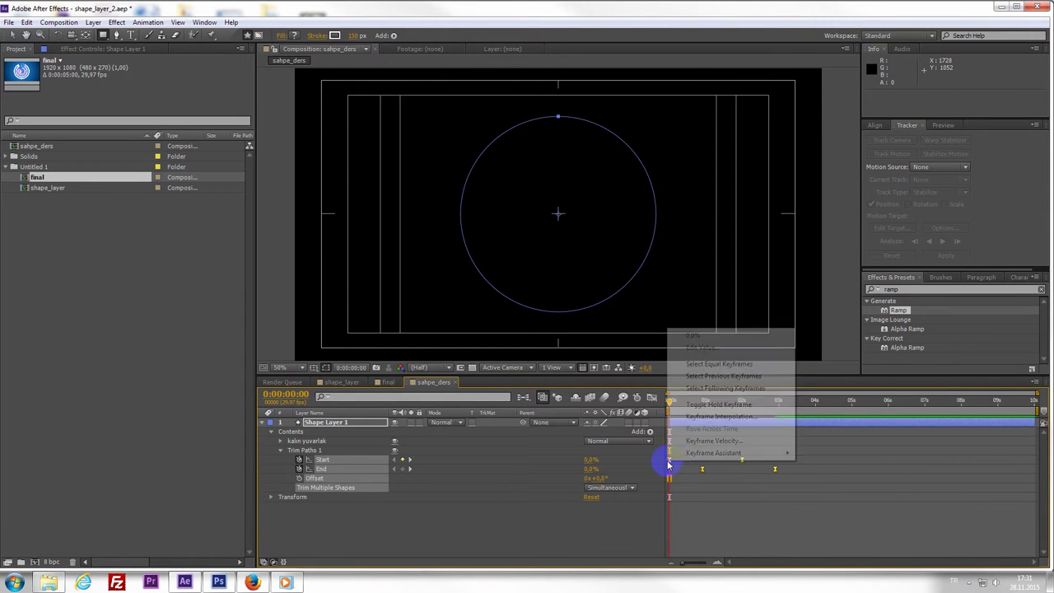
pyautogui.moveTo(730, 452)
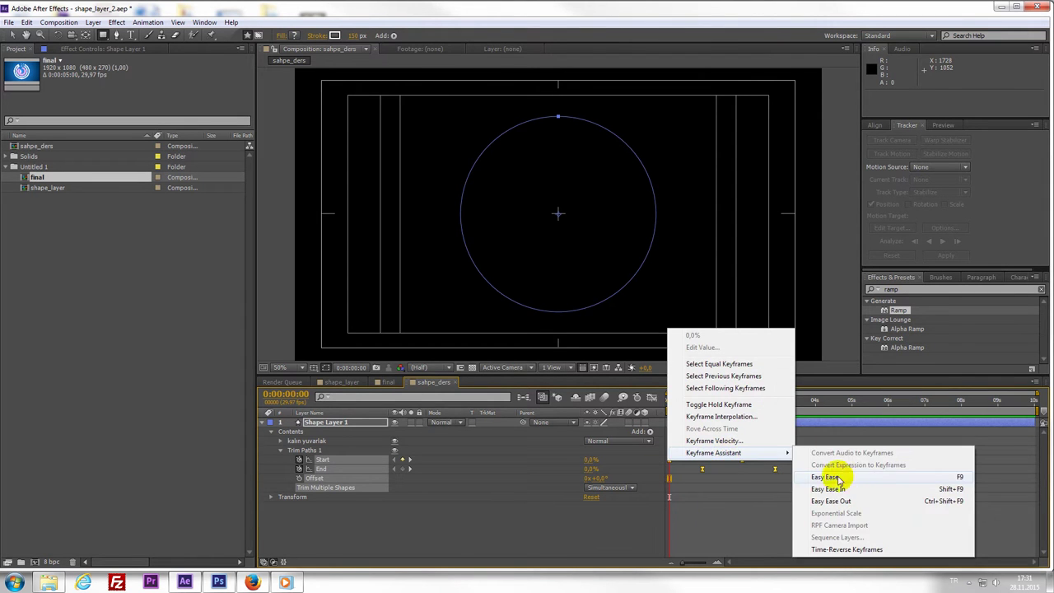
pyautogui.click(730, 527)
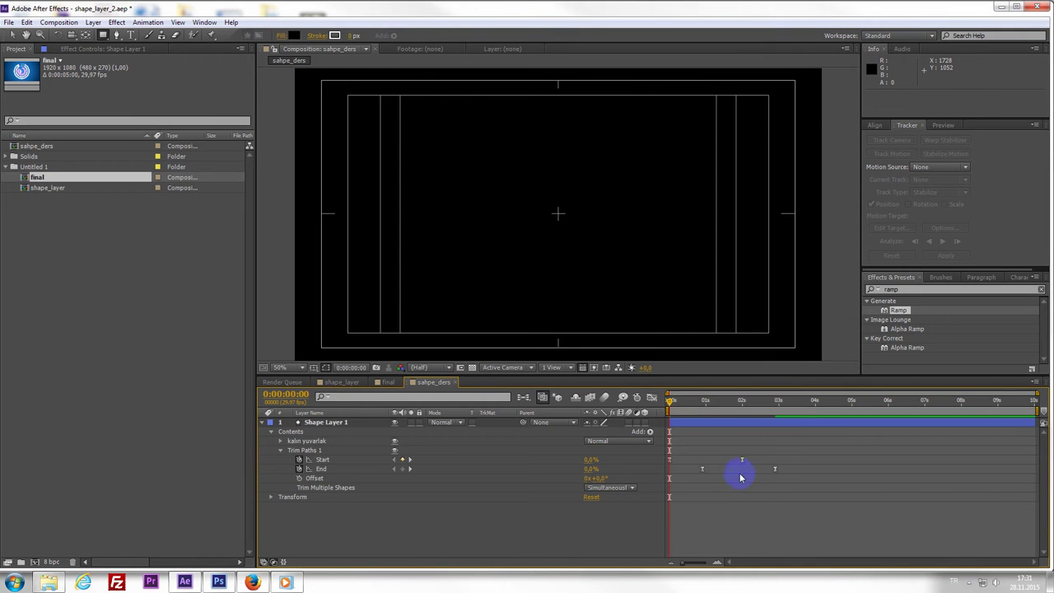
# - Scrub and preview the eased arc animation several times
pyautogui.moveTo(672, 402); pyautogui.dragTo(597, 426)
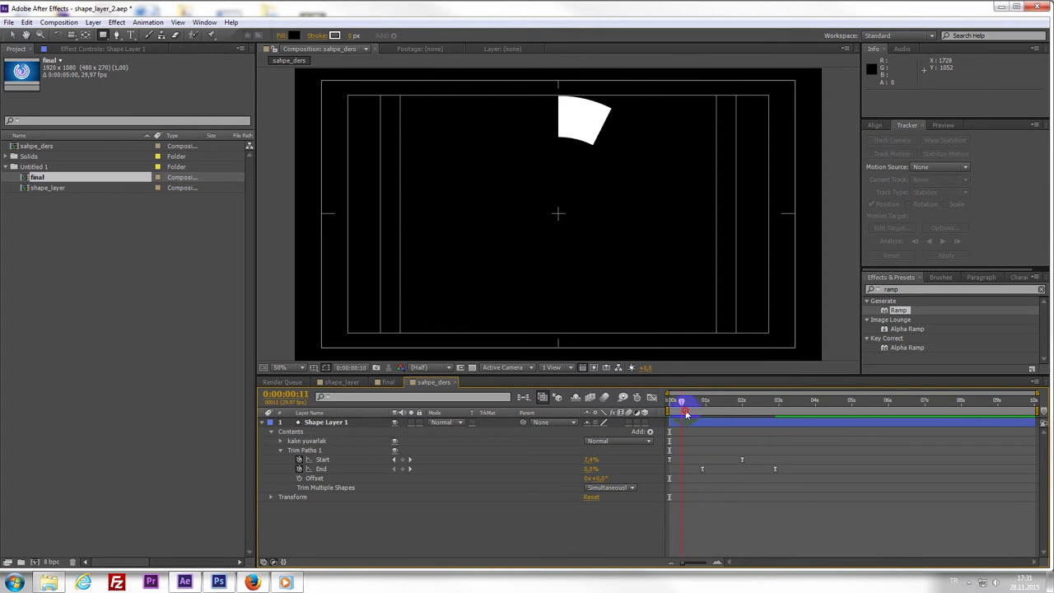
pyautogui.press('KP_0')
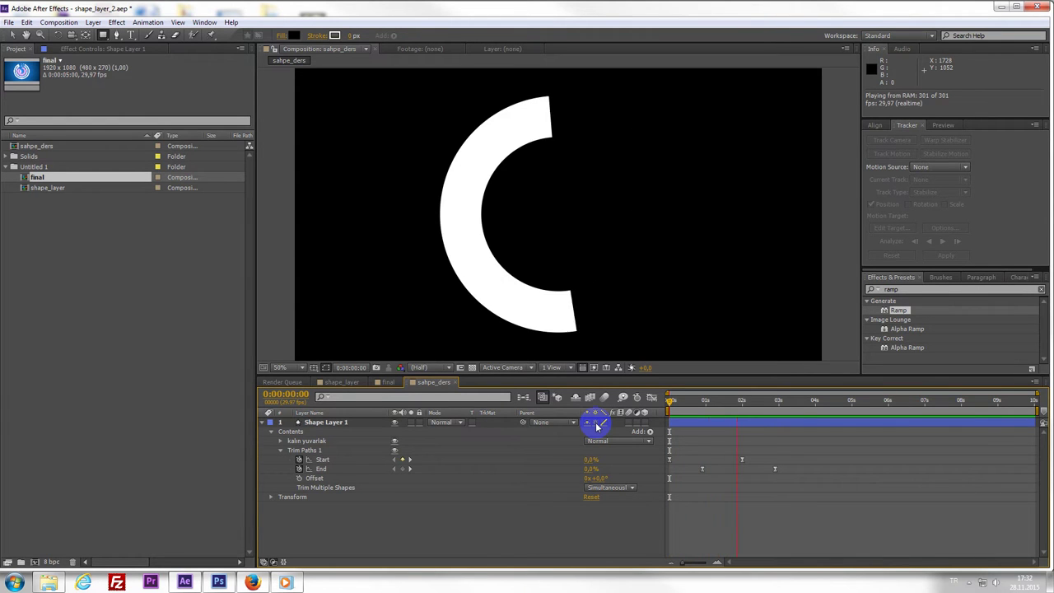
pyautogui.press('space')
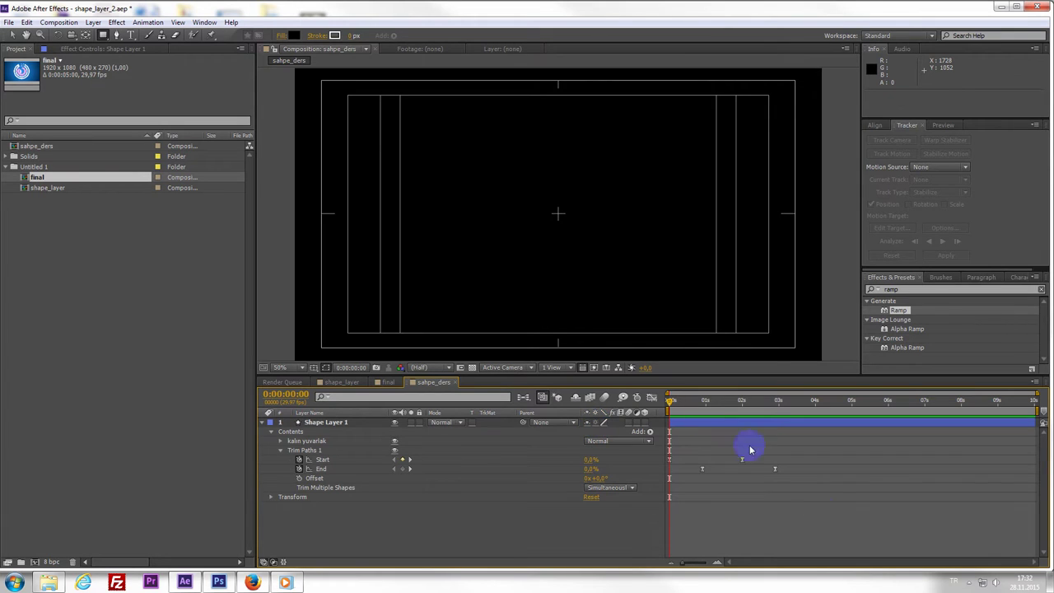
pyautogui.moveTo(848, 519); pyautogui.dragTo(640, 424)
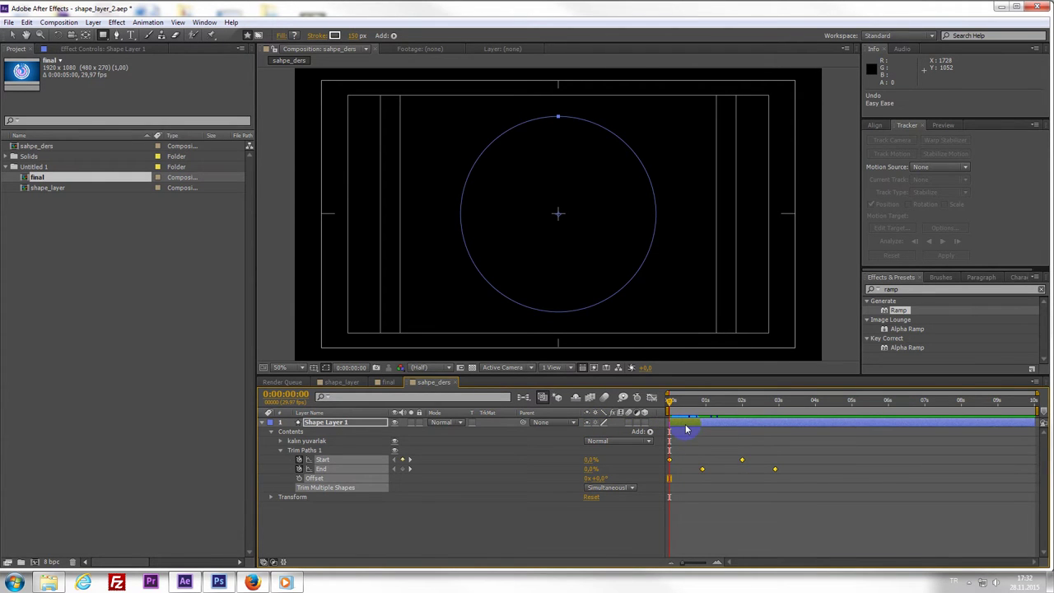
pyautogui.press('space')
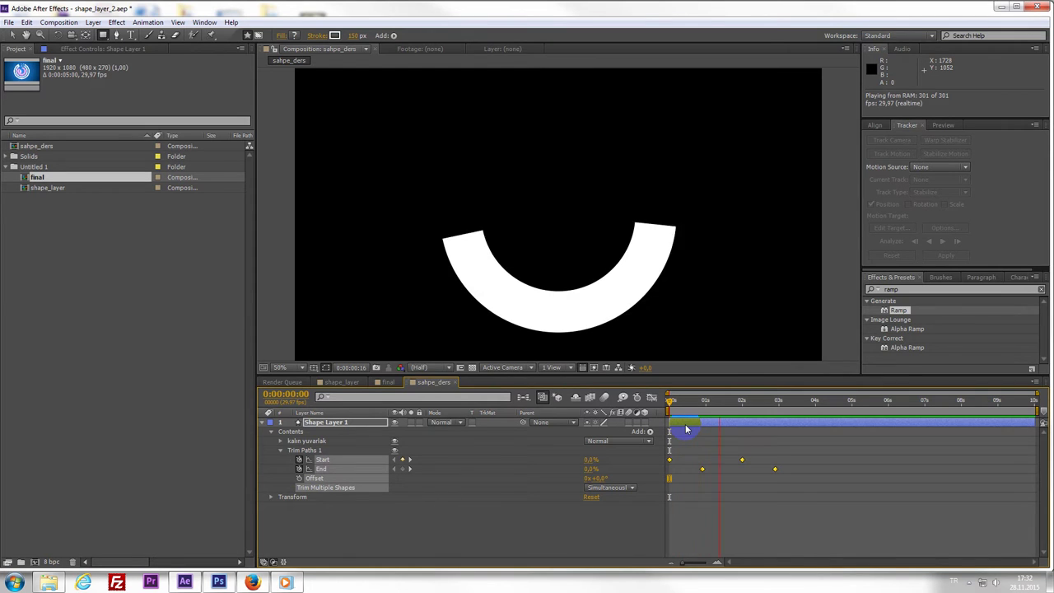
pyautogui.press('space')
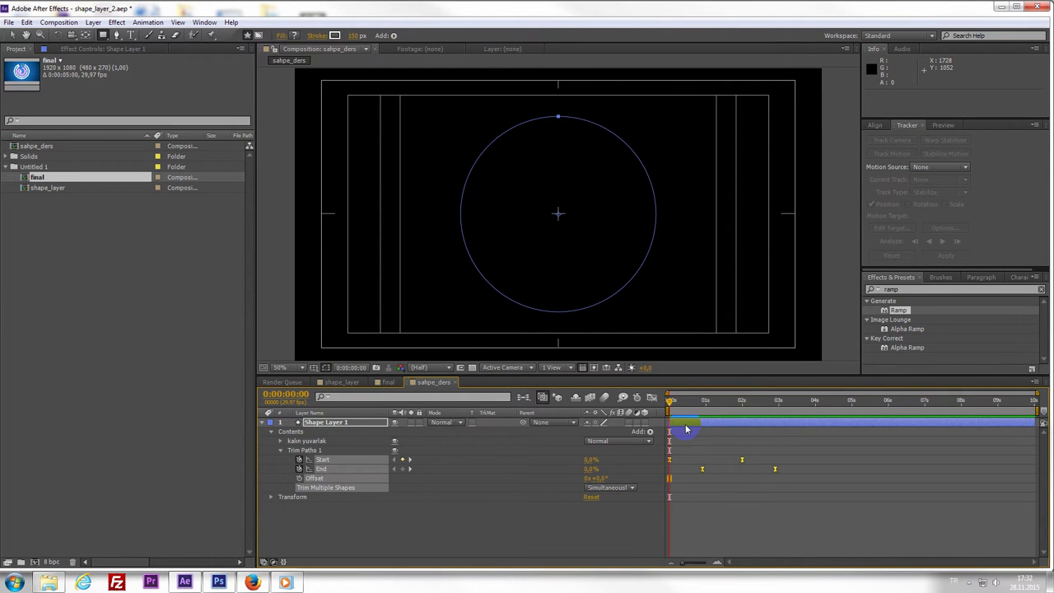
pyautogui.moveTo(671, 401); pyautogui.dragTo(692, 401)
pyautogui.press('space')
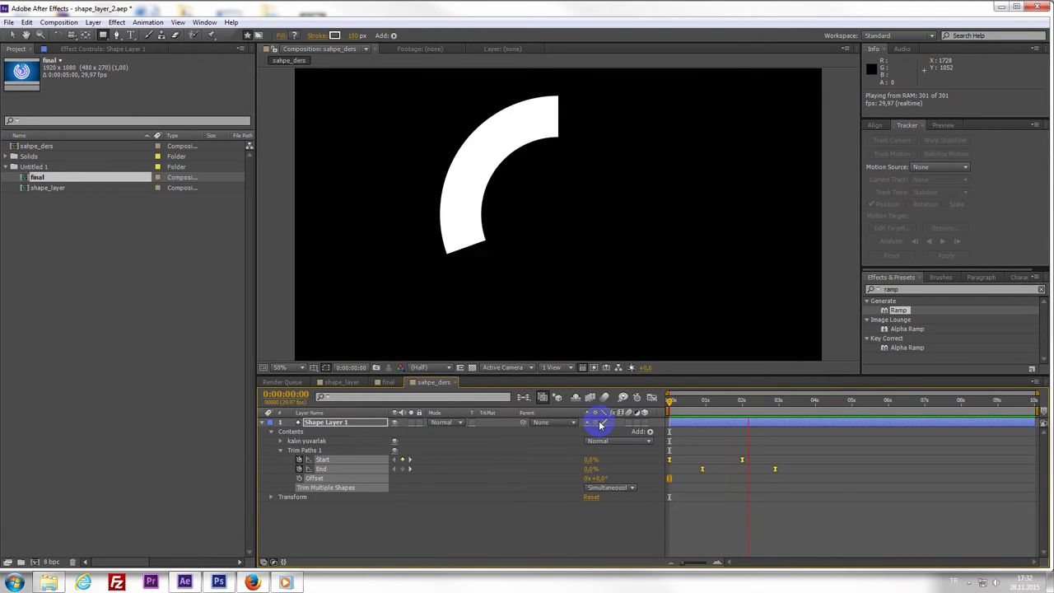
pyautogui.press('space')
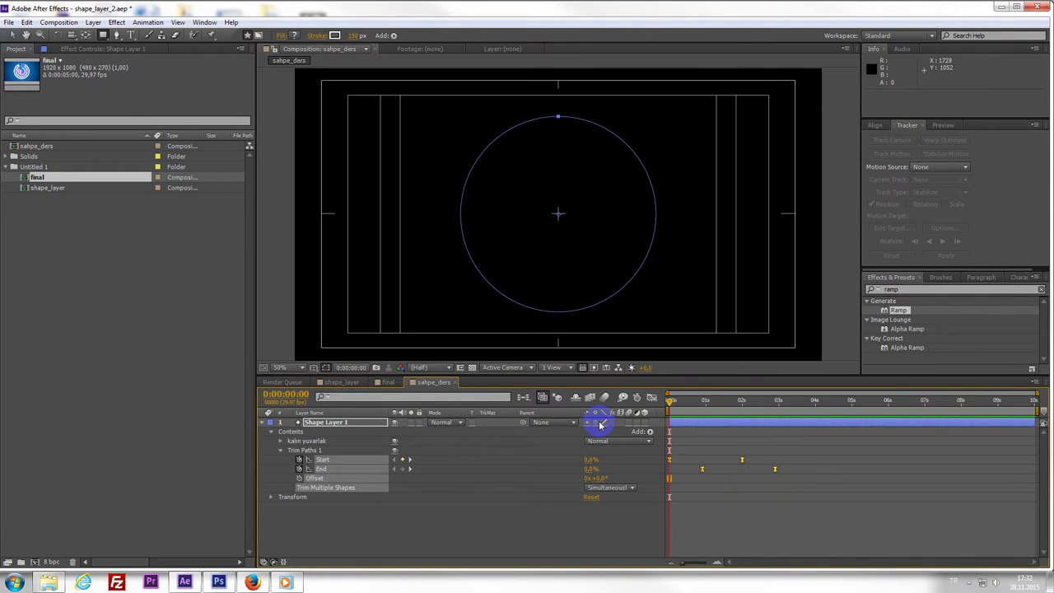
# - Reselect all the Start, End and Offset keyframes
pyautogui.click(843, 487)
pyautogui.moveTo(828, 499); pyautogui.dragTo(694, 452)
pyautogui.click(799, 506)
pyautogui.moveTo(840, 511); pyautogui.dragTo(664, 424)
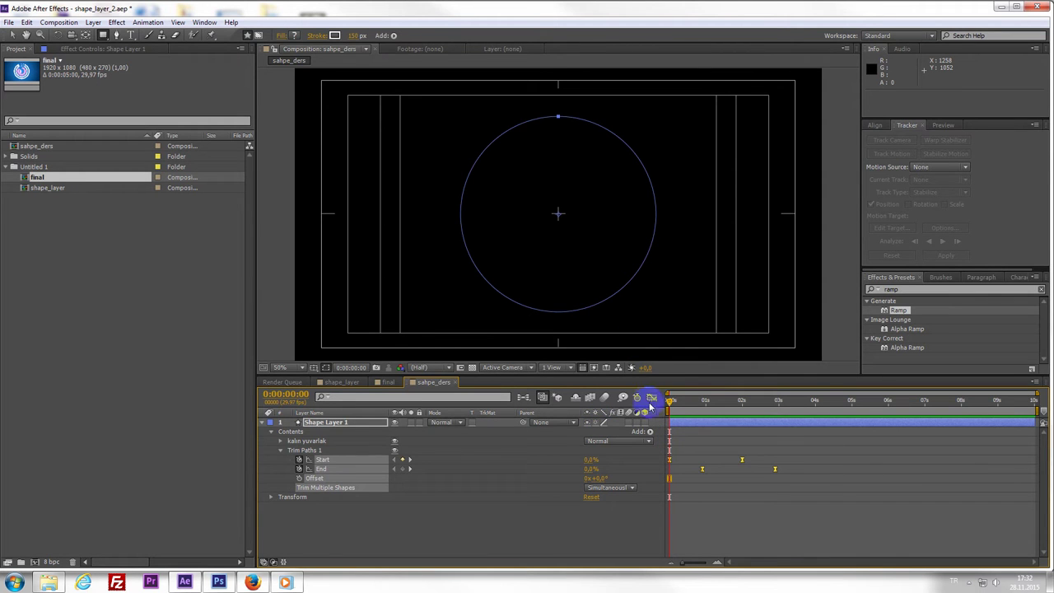
# - In the Graph Editor, lengthen the Start curve's bezier handles at 0% and 100%
pyautogui.click(652, 397)
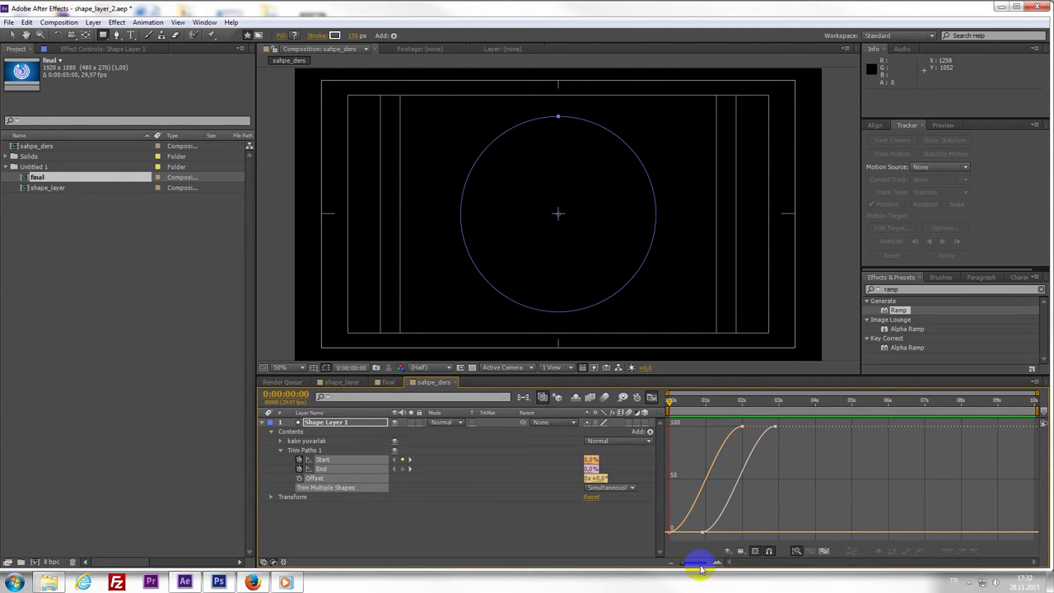
pyautogui.moveTo(686, 563); pyautogui.dragTo(696, 563)
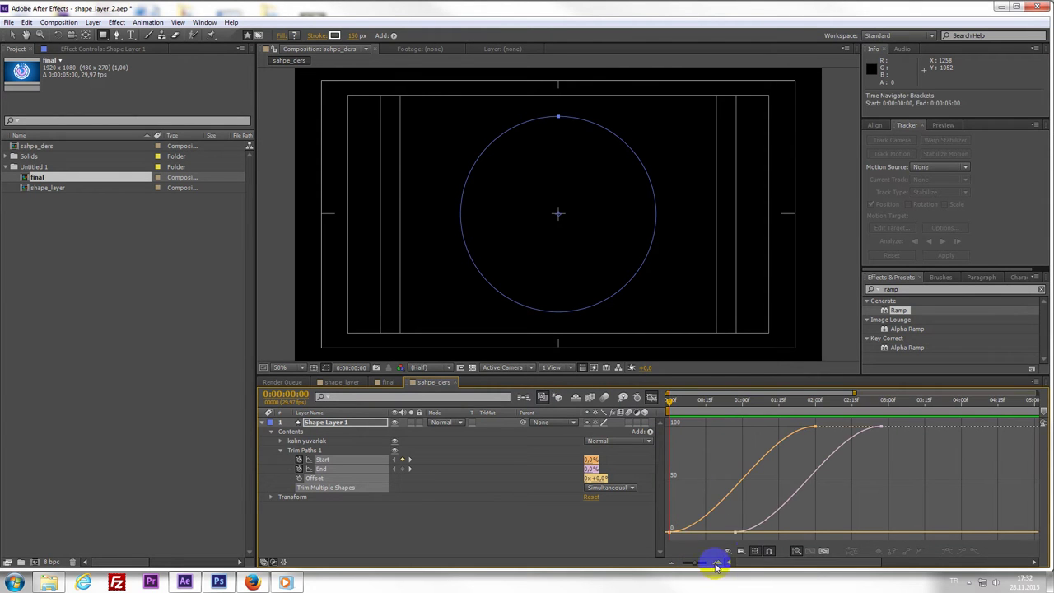
pyautogui.click(816, 427)
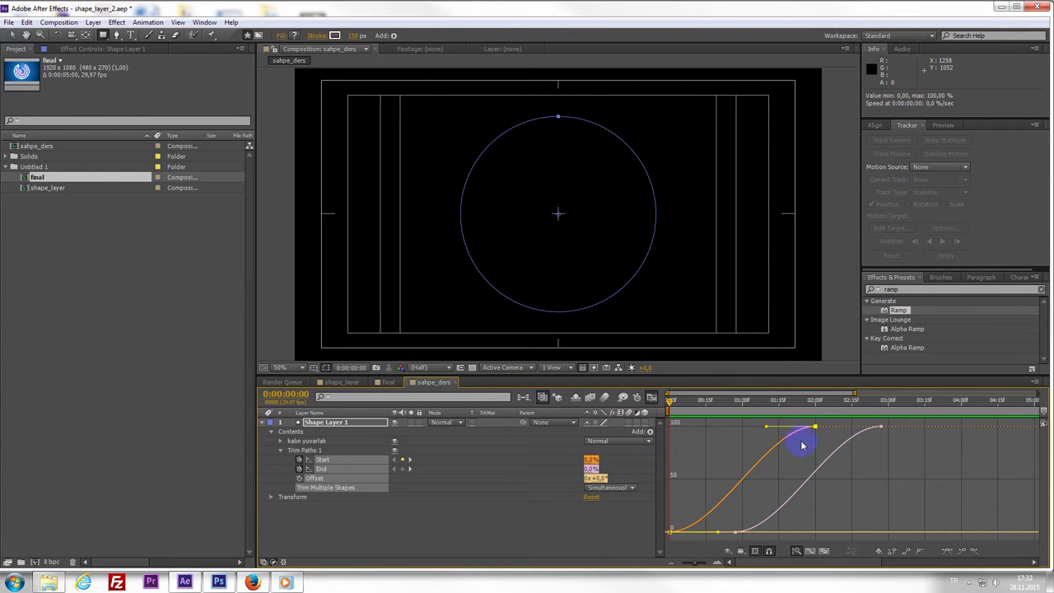
pyautogui.moveTo(767, 428); pyautogui.dragTo(733, 426)
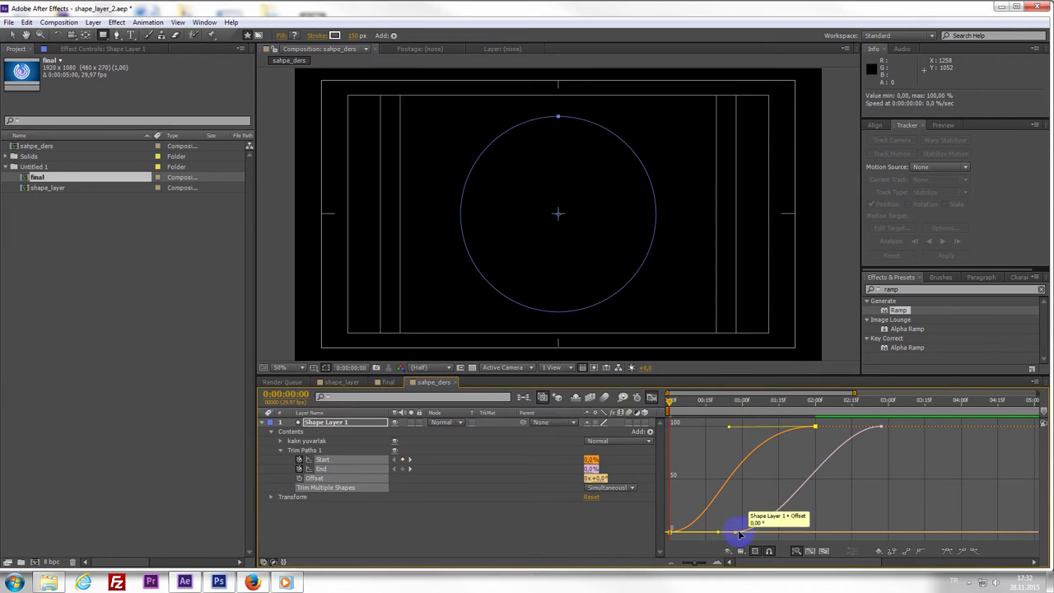
pyautogui.click(735, 533)
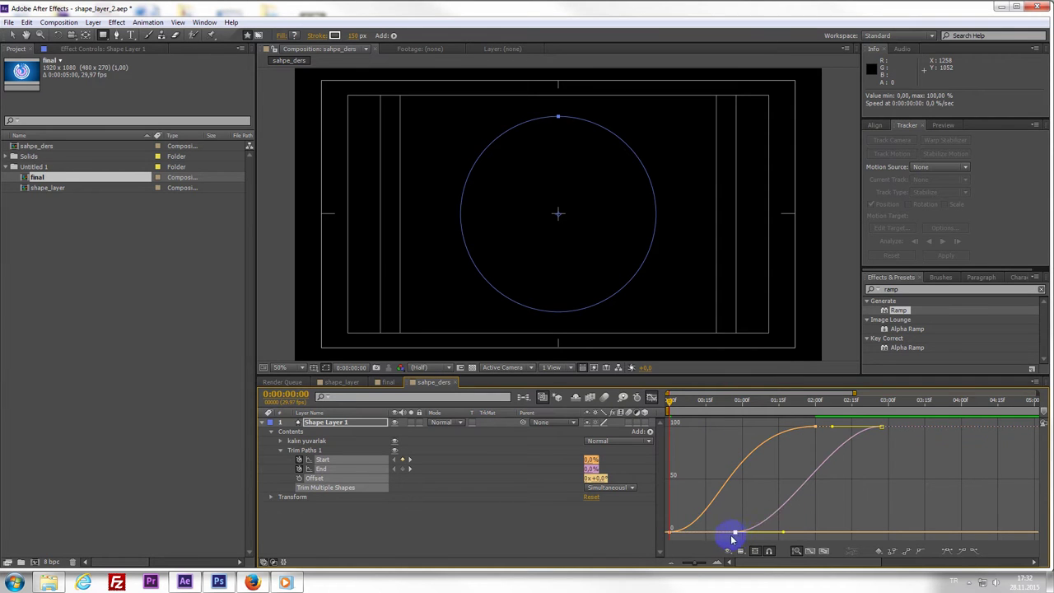
pyautogui.click(669, 533)
pyautogui.moveTo(725, 537); pyautogui.dragTo(744, 540)
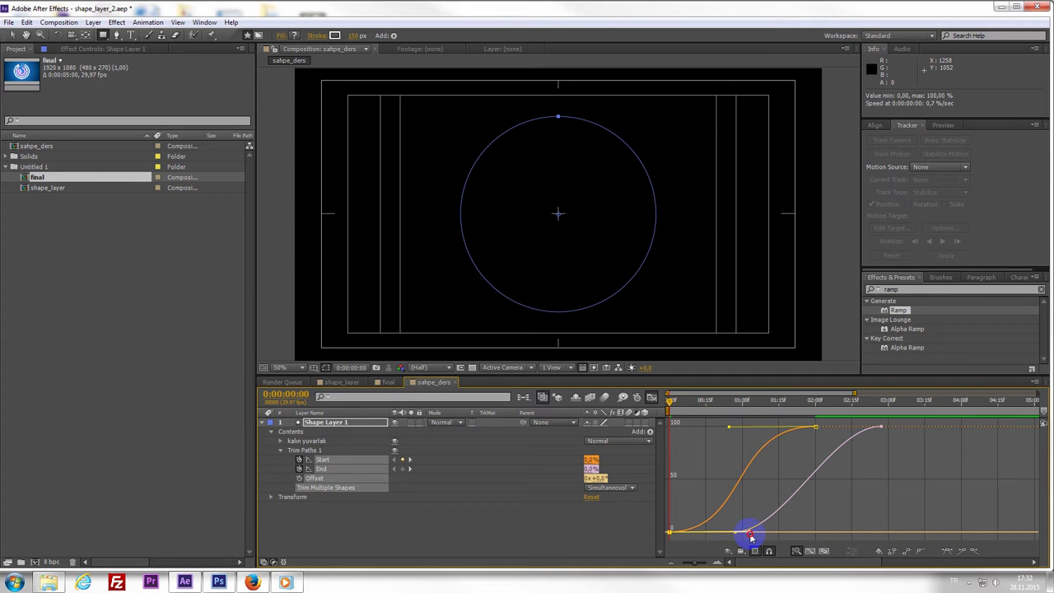
pyautogui.moveTo(750, 536); pyautogui.dragTo(751, 537)
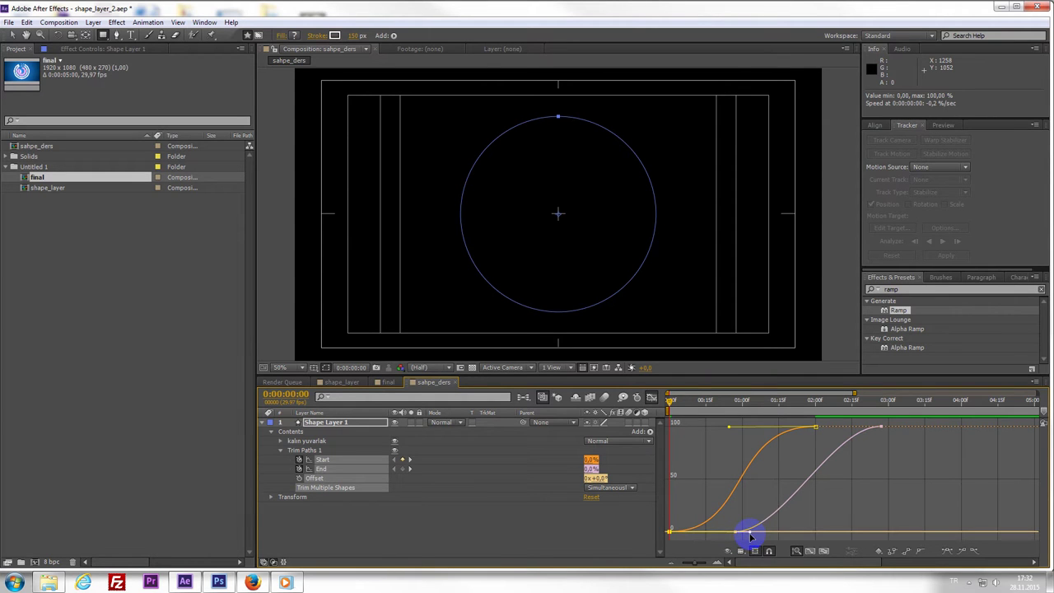
# - Lengthen the End curve's easing handles, preview the ring, and leave the Graph Editor
pyautogui.doubleClick(767, 509)
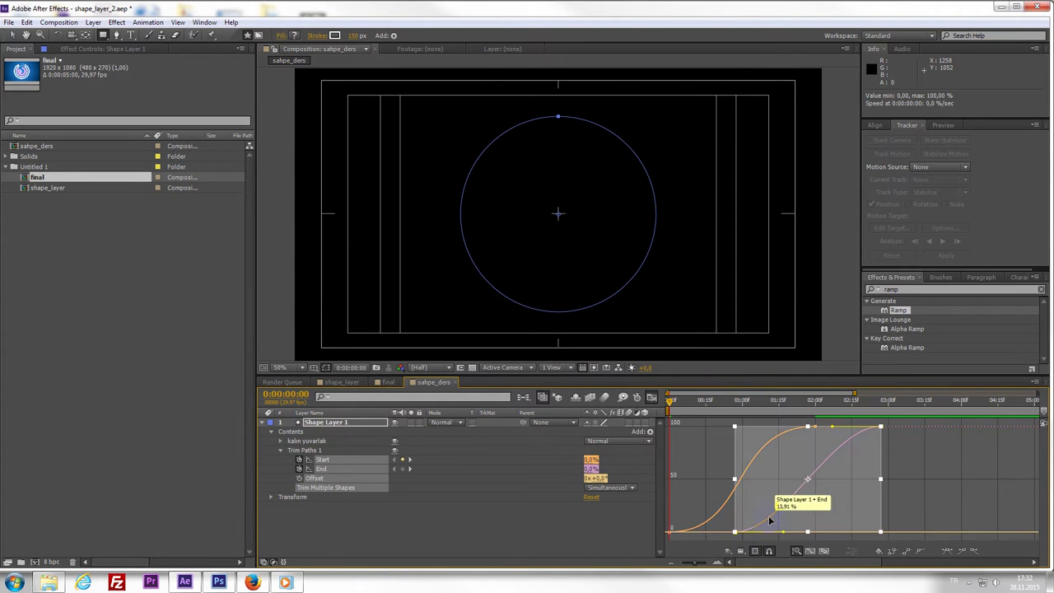
pyautogui.click(881, 428)
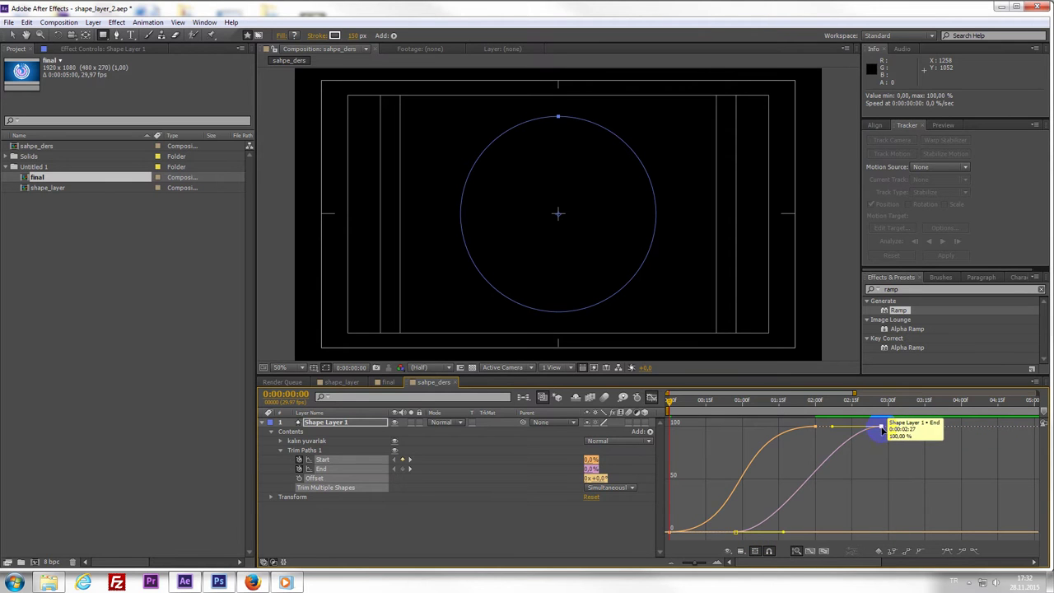
pyautogui.click(797, 531)
pyautogui.moveTo(795, 535); pyautogui.dragTo(820, 535)
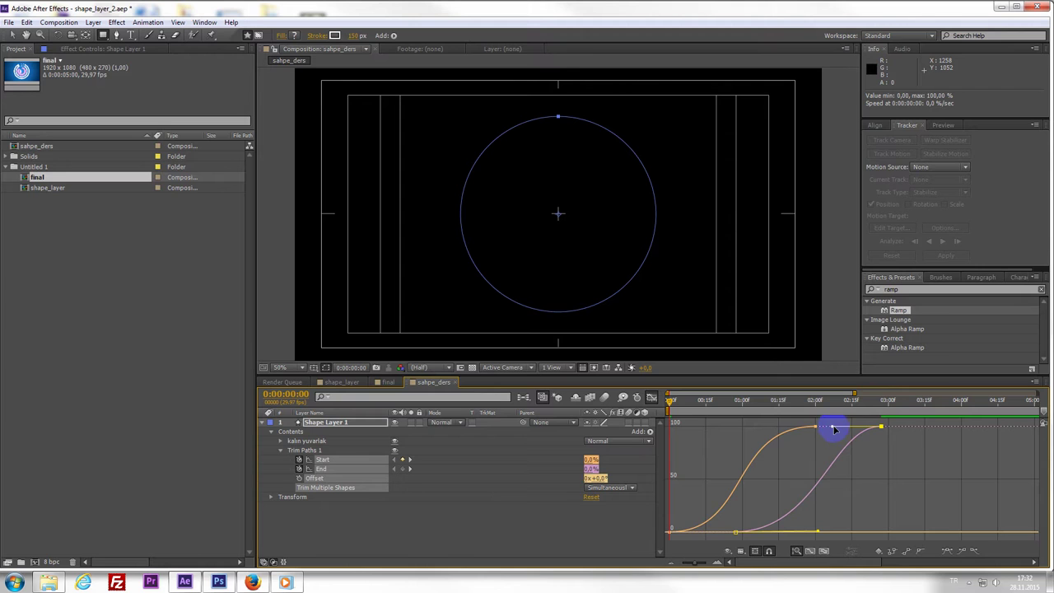
pyautogui.moveTo(834, 429); pyautogui.dragTo(815, 431)
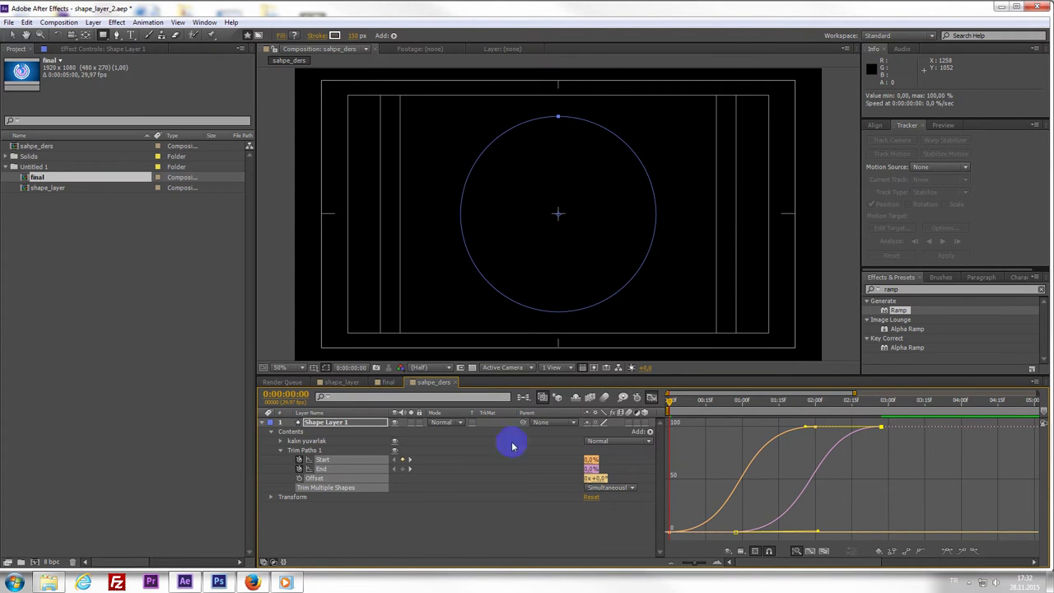
pyautogui.press('space')
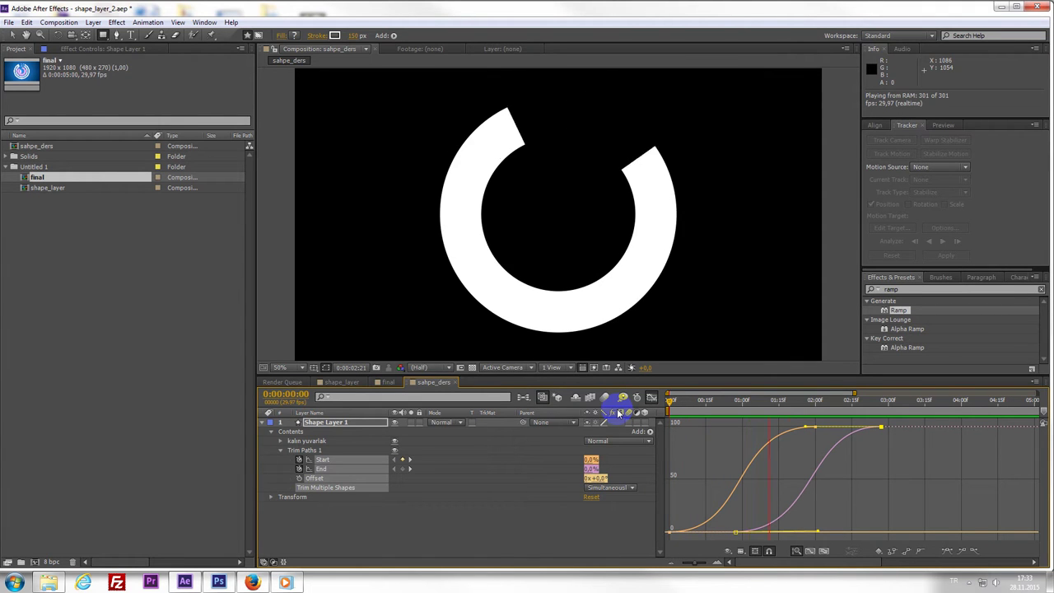
pyautogui.press('space')
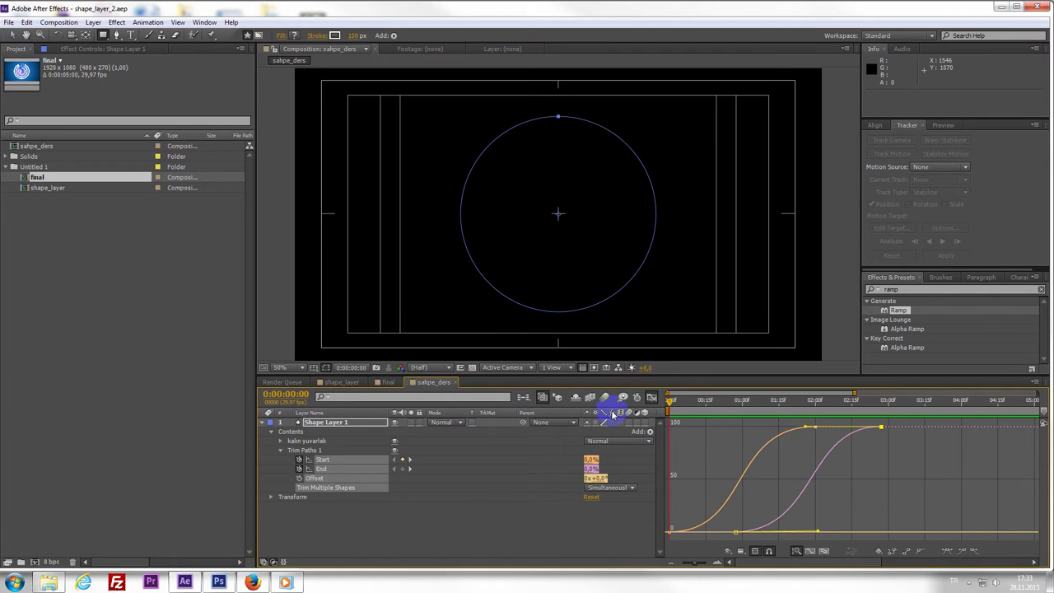
pyautogui.click(651, 397)
# - Collapse the ring layer and rename it 'en kalın beyaz'
pyautogui.moveTo(653, 422)
pyautogui.mouseDown()
pyautogui.moveTo(783, 491)
pyautogui.moveTo(619, 483)
pyautogui.mouseUp()
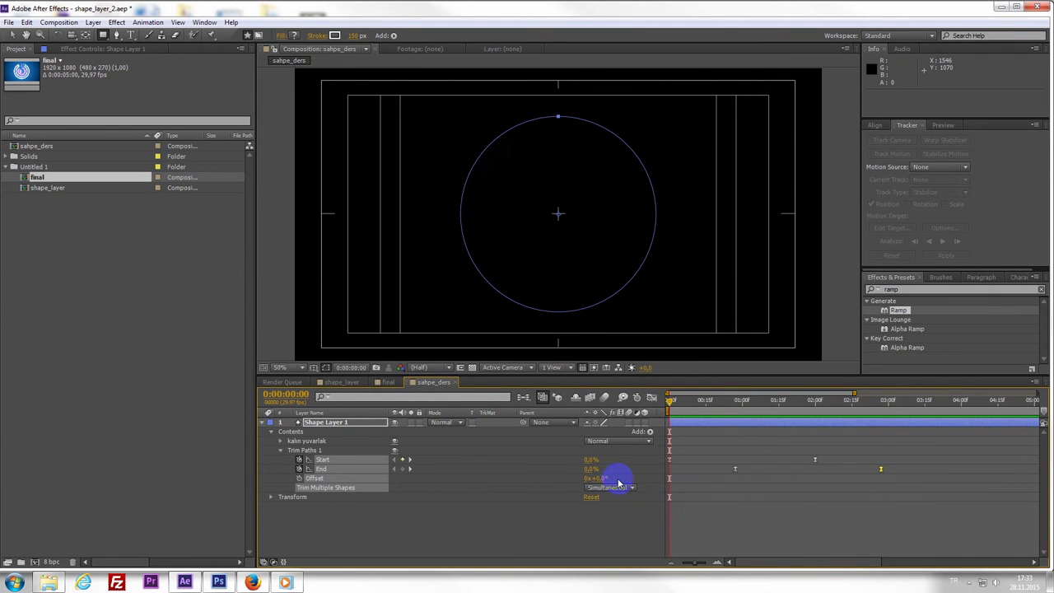
pyautogui.click(757, 472)
pyautogui.click(710, 423)
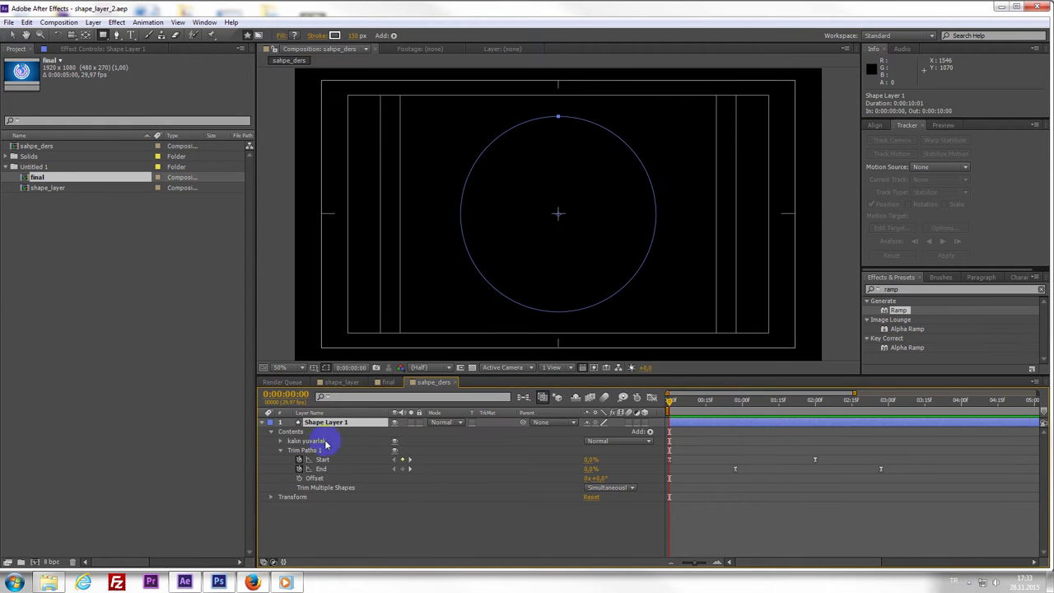
pyautogui.click(262, 425)
pyautogui.write('en kalın beyaz')
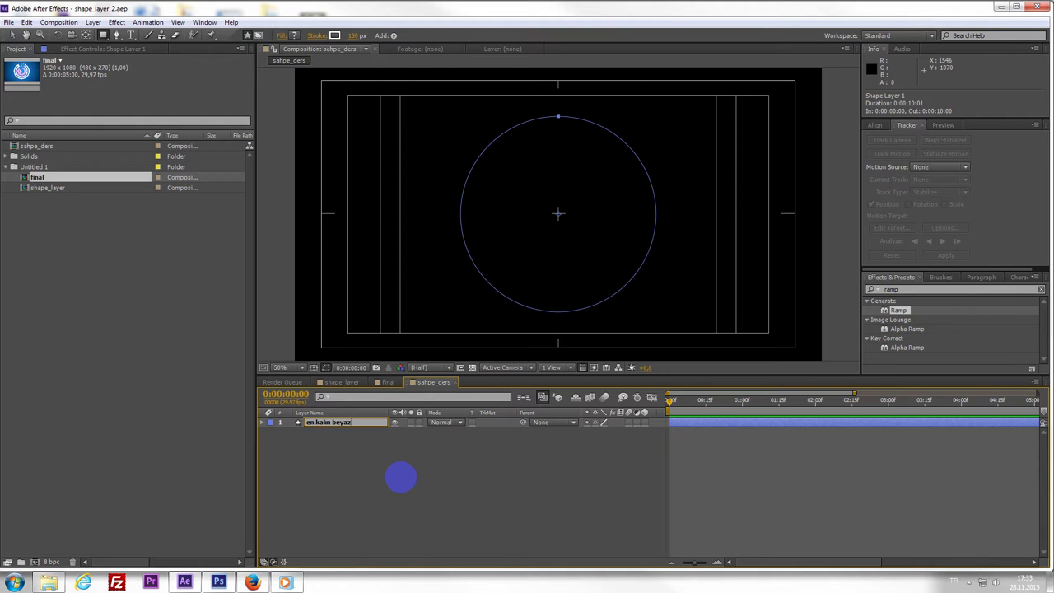
pyautogui.click(402, 481)
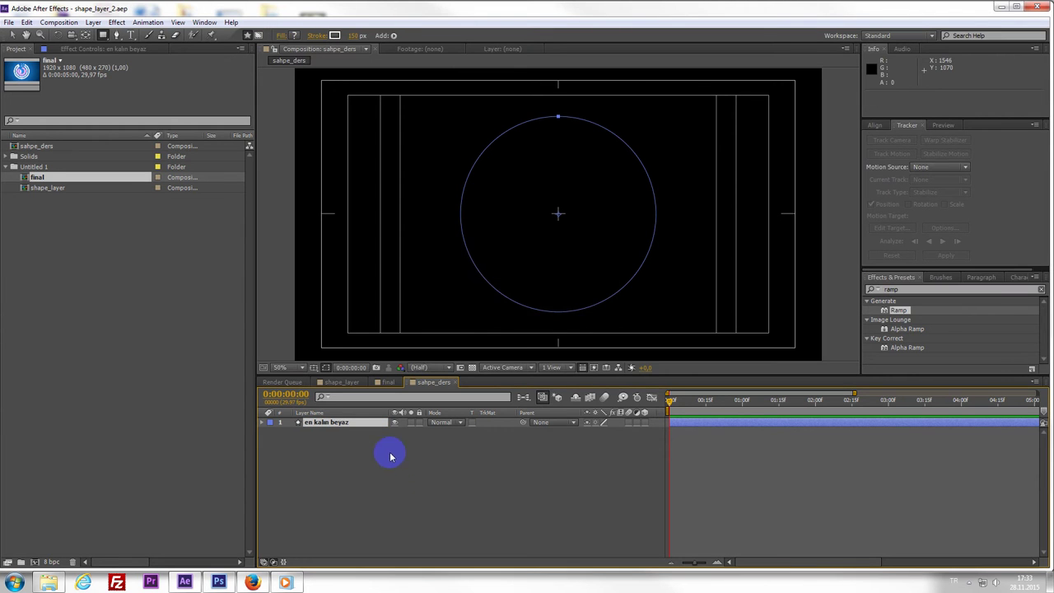
# - Duplicate en kalın beyaz, name the copy 'siyah', and reselect it
pyautogui.click(352, 423)
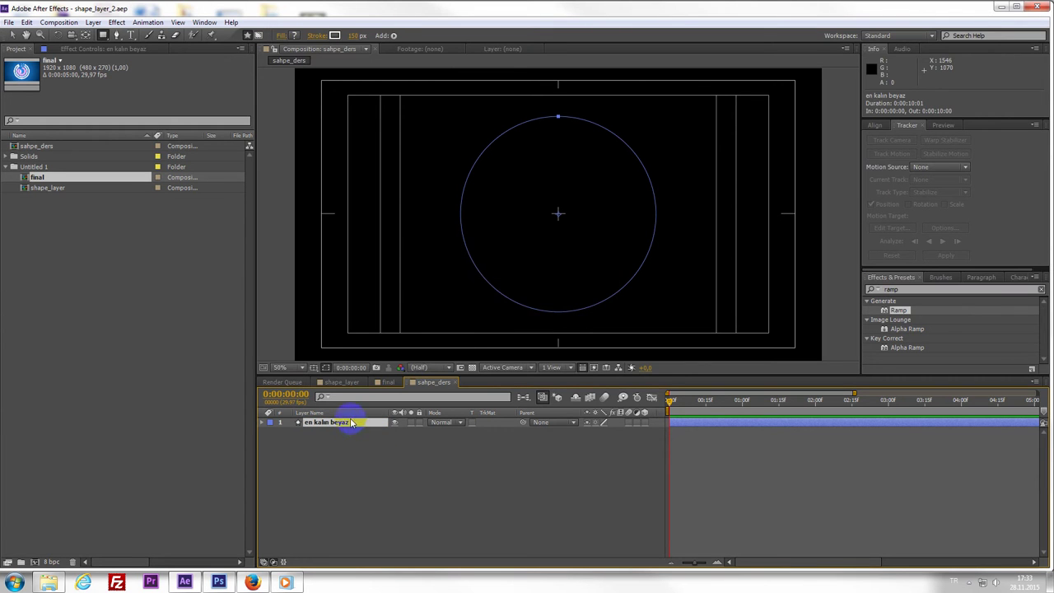
pyautogui.hotkey('ctrl', 'd')
pyautogui.click(382, 455)
pyautogui.write('siyah')
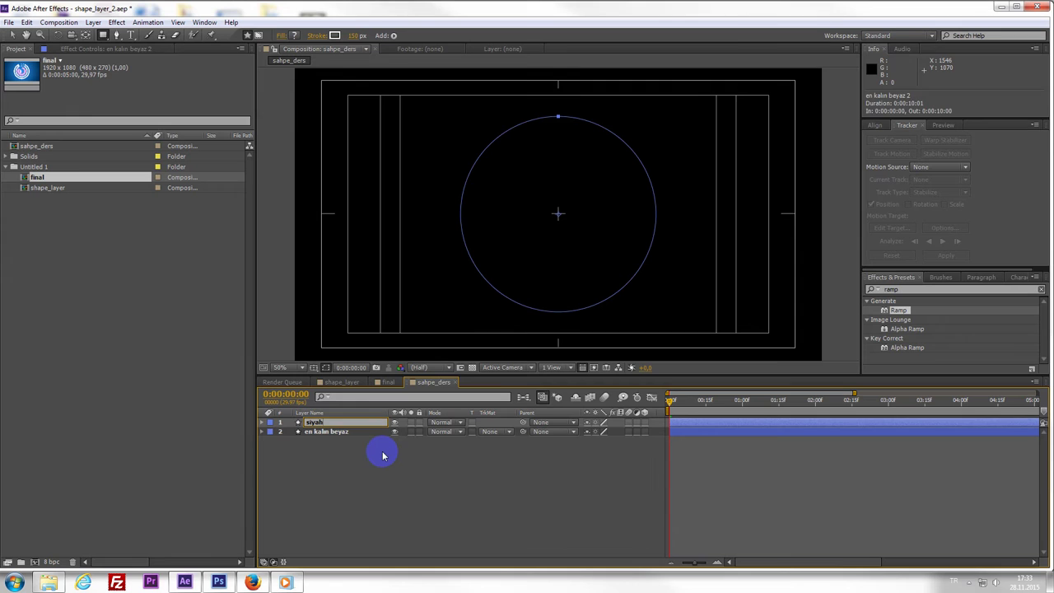
pyautogui.press('Return')
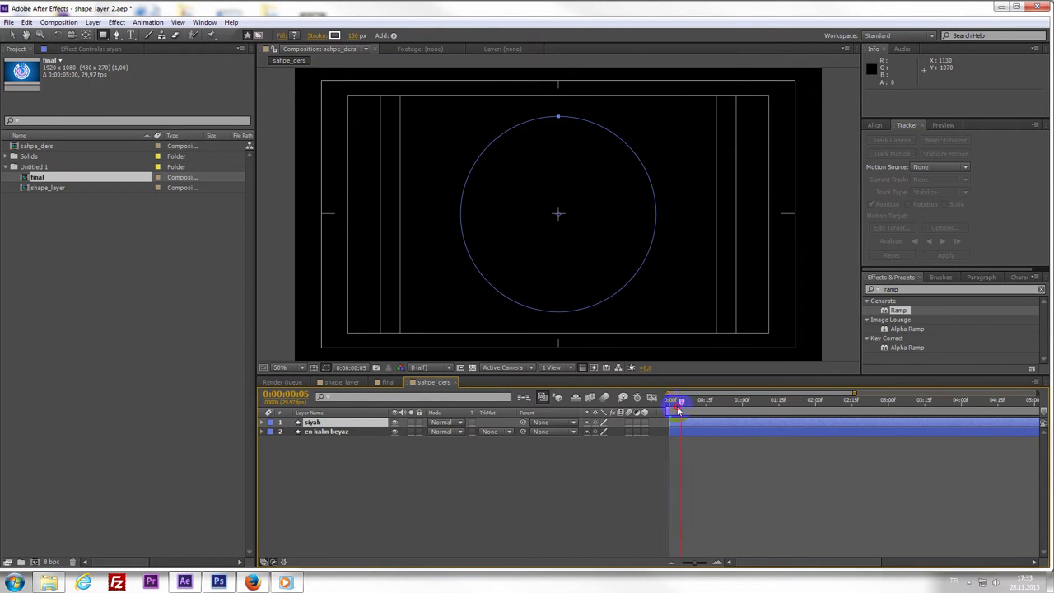
pyautogui.moveTo(679, 410); pyautogui.dragTo(761, 415)
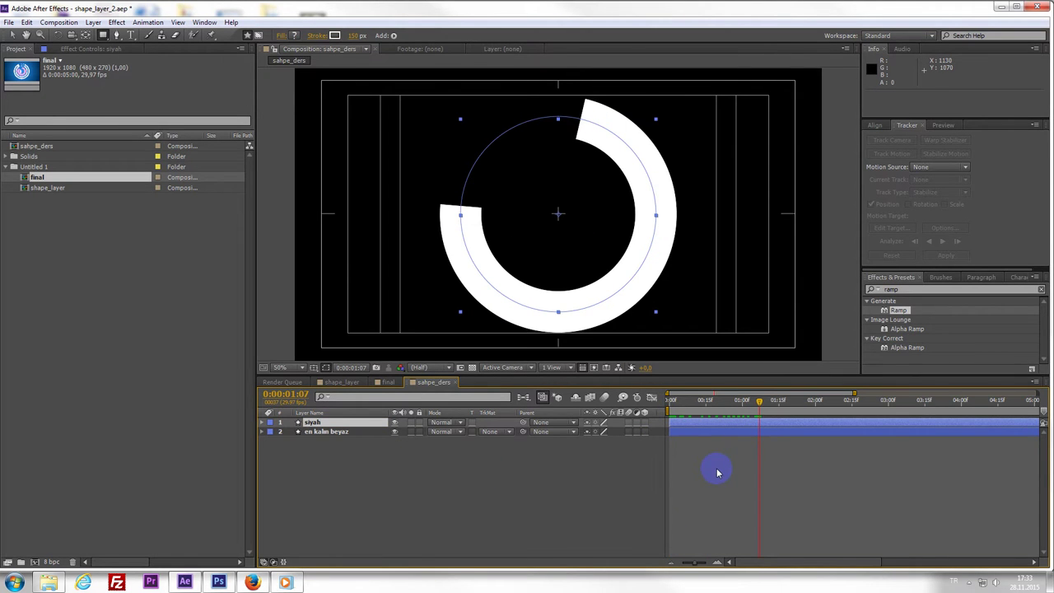
pyautogui.click(706, 425)
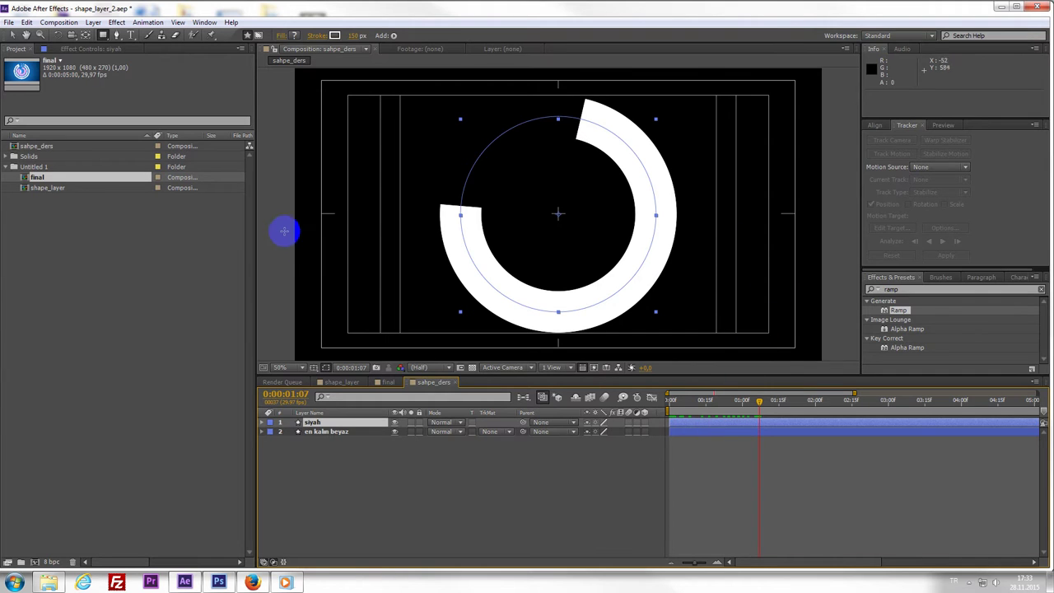
pyautogui.rightClick(271, 259)
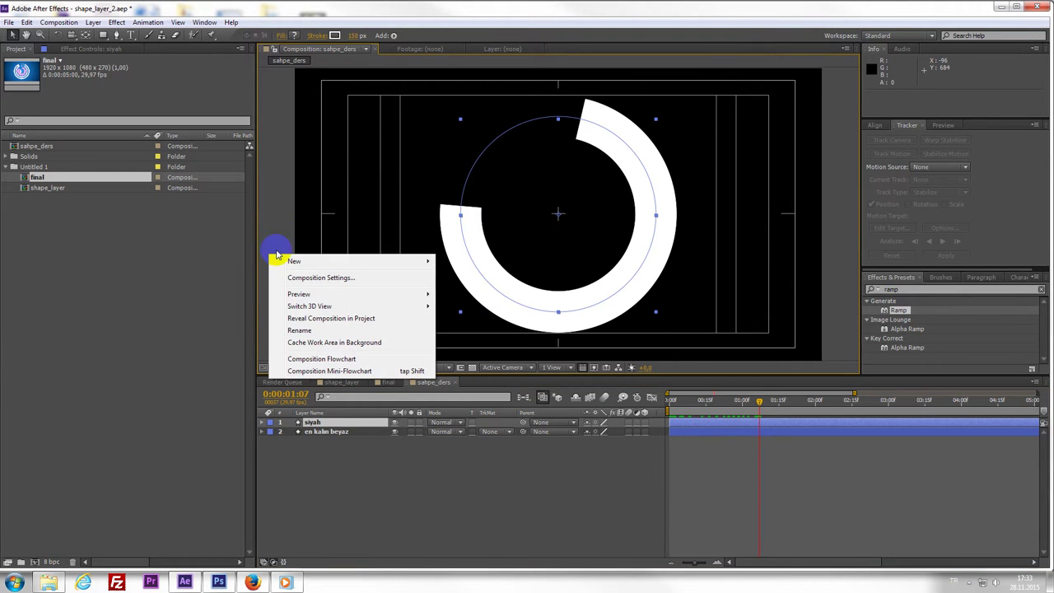
pyautogui.click(736, 461)
pyautogui.click(727, 422)
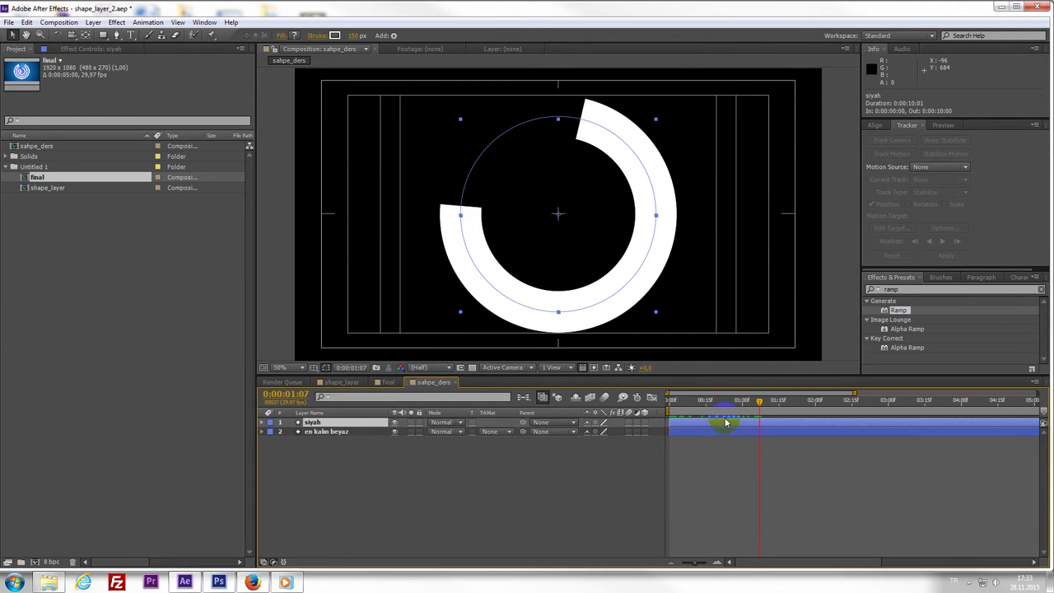
pyautogui.moveTo(705, 403); pyautogui.dragTo(736, 403)
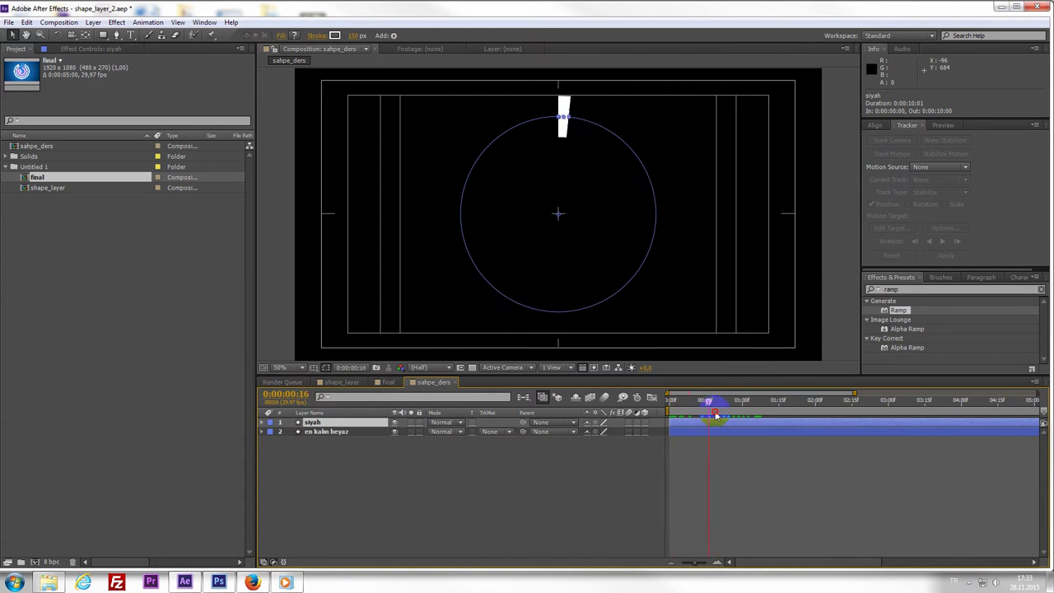
# - Expand siyah's Contents > kalin yuvarlak > Stroke 1 and open its Color picker
pyautogui.click(263, 422)
pyautogui.click(272, 431)
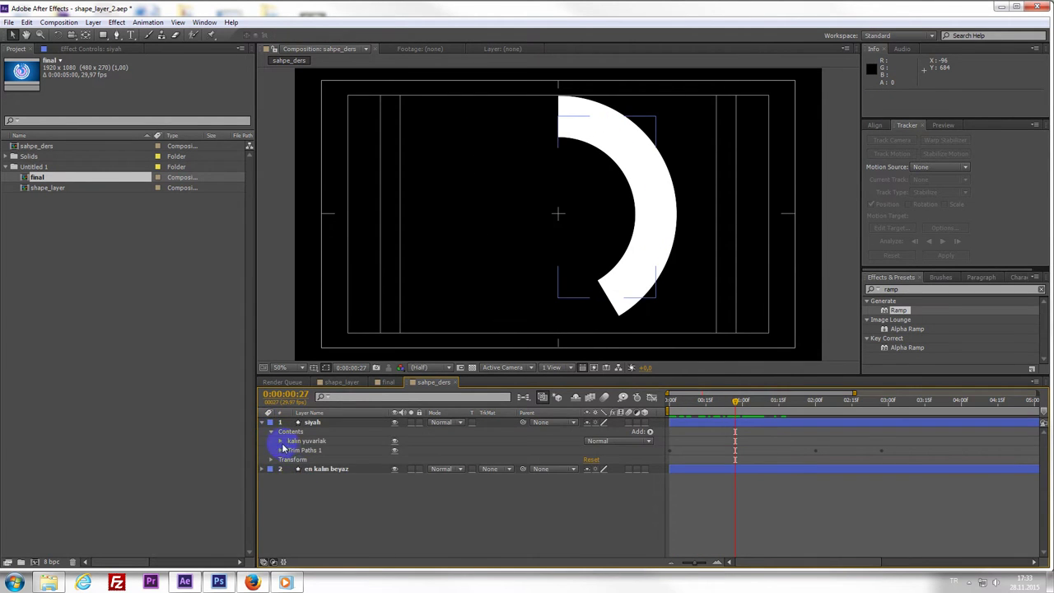
pyautogui.click(282, 442)
pyautogui.click(318, 451)
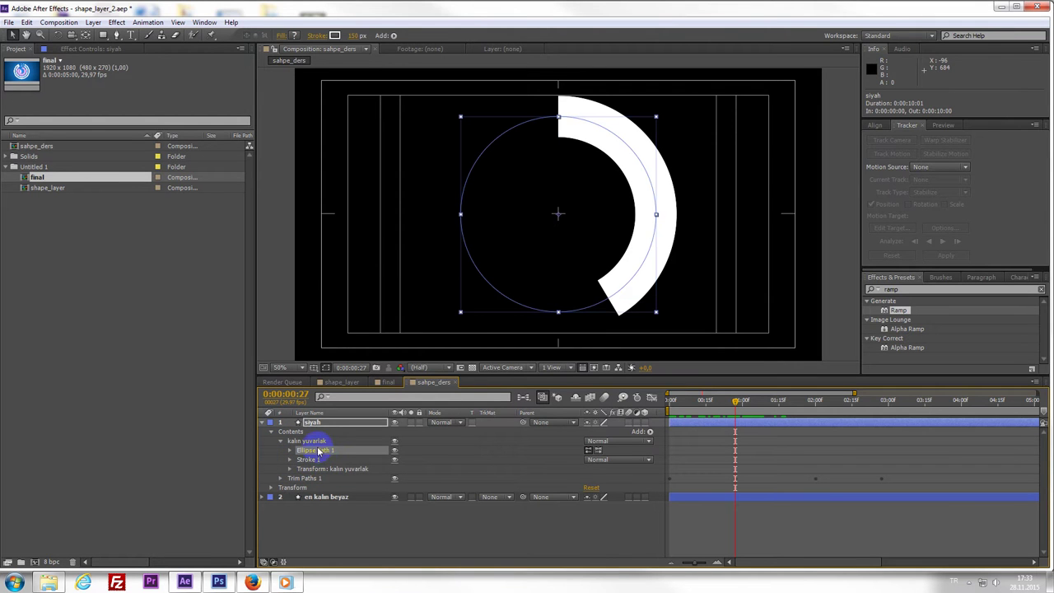
pyautogui.click(306, 459)
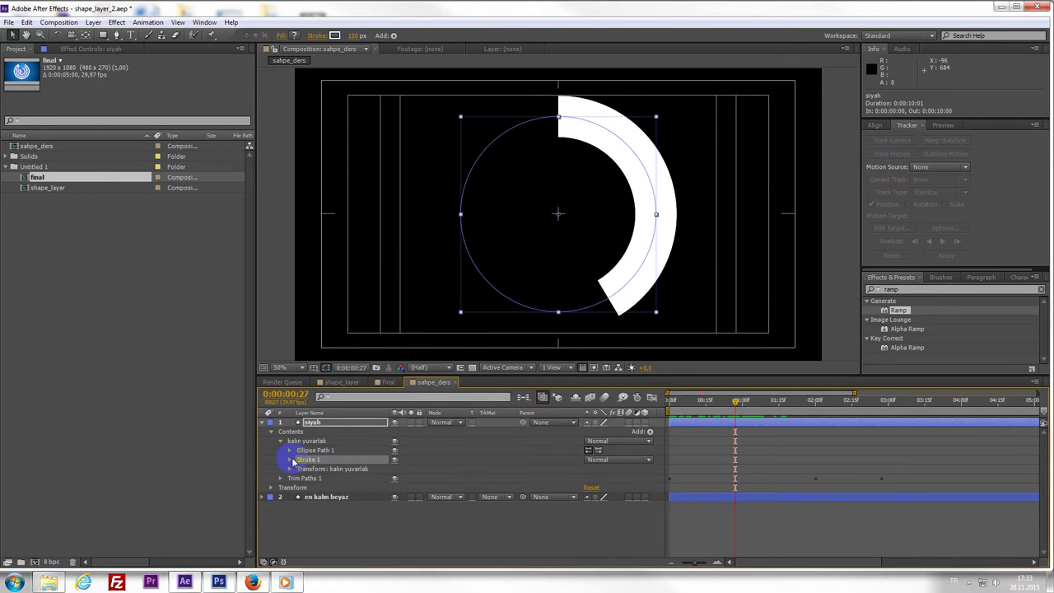
pyautogui.click(290, 460)
pyautogui.click(590, 479)
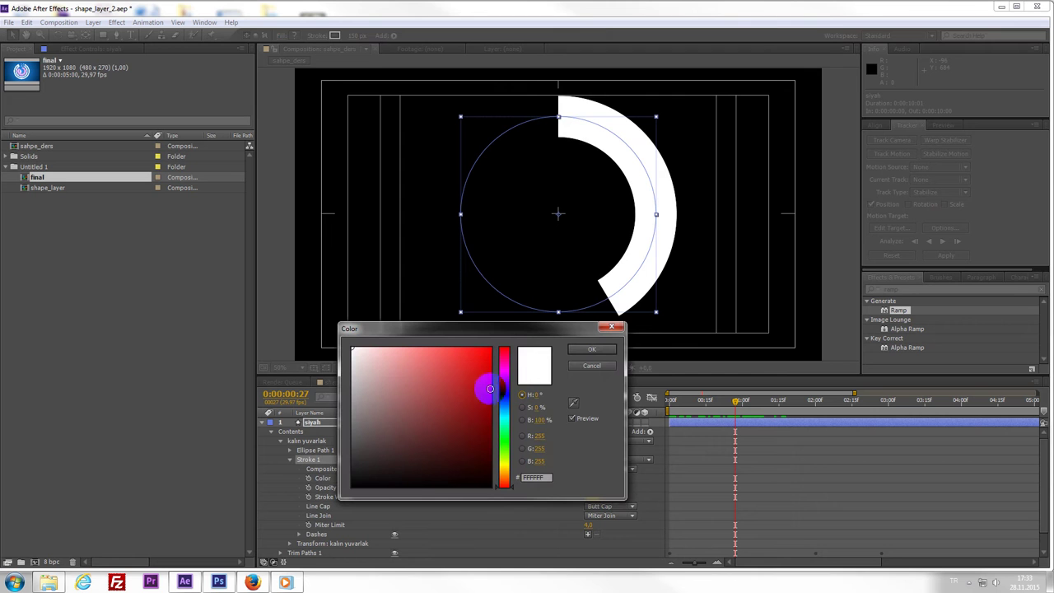
# - Give the siyah ring a dark grey 333333 stroke and reduce its width to 59
pyautogui.moveTo(467, 419); pyautogui.dragTo(338, 452)
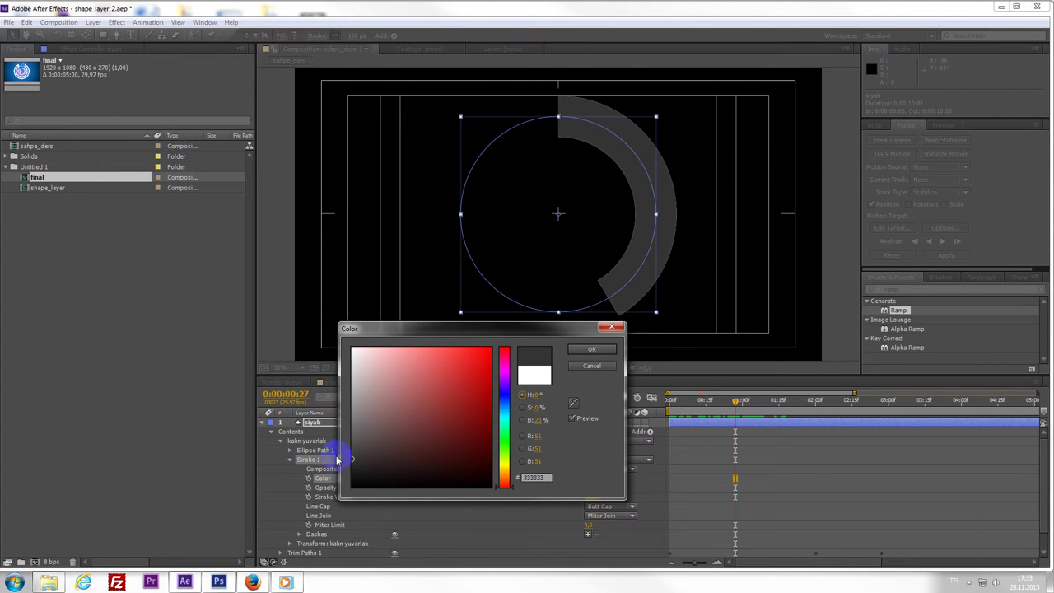
pyautogui.click(591, 350)
pyautogui.moveTo(707, 402); pyautogui.dragTo(738, 425)
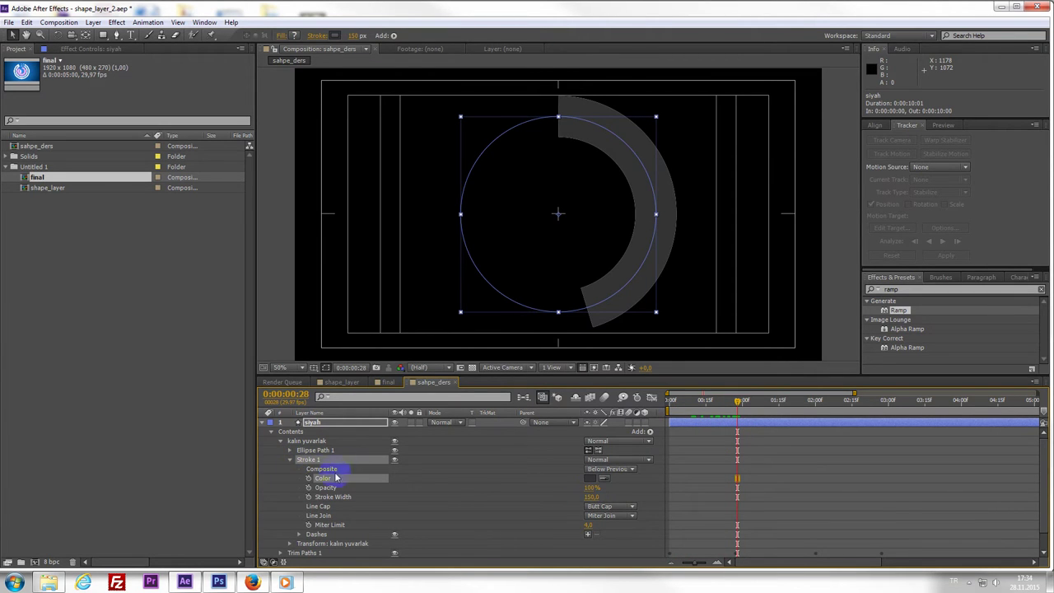
pyautogui.moveTo(590, 497); pyautogui.dragTo(546, 500)
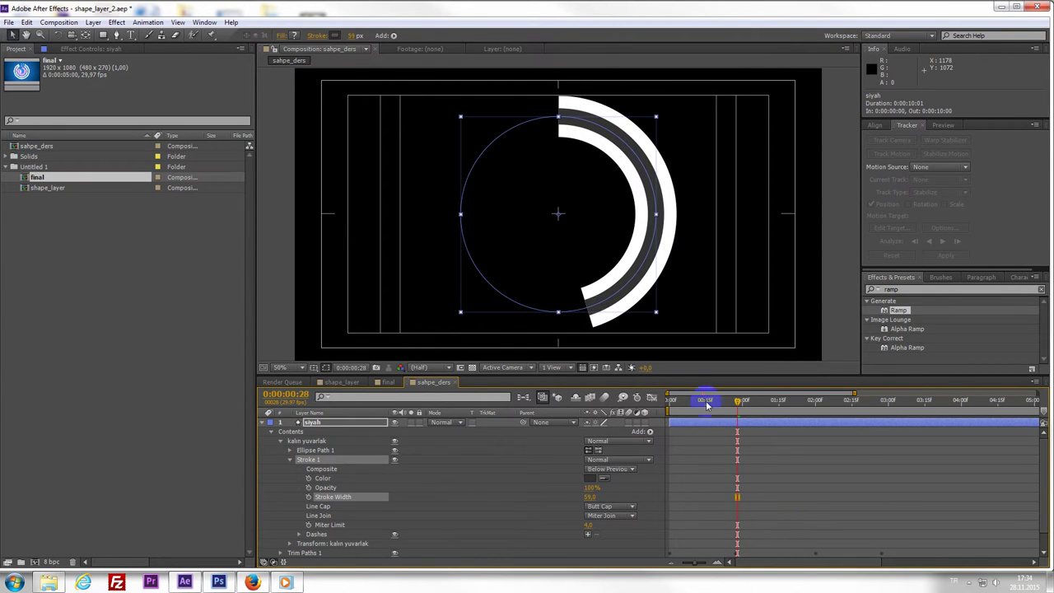
pyautogui.moveTo(706, 400); pyautogui.dragTo(702, 427)
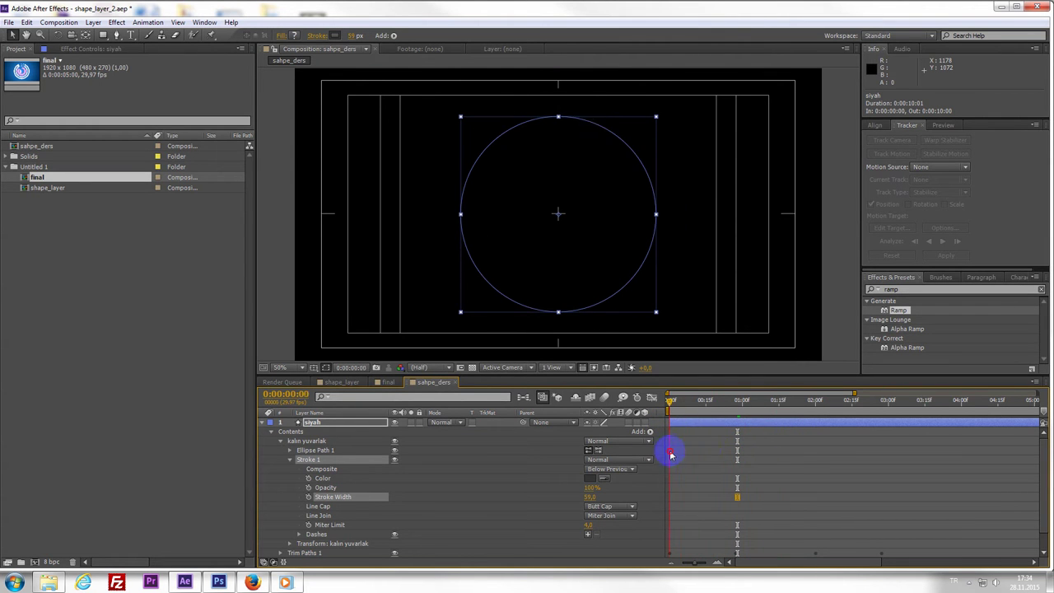
pyautogui.click(383, 383)
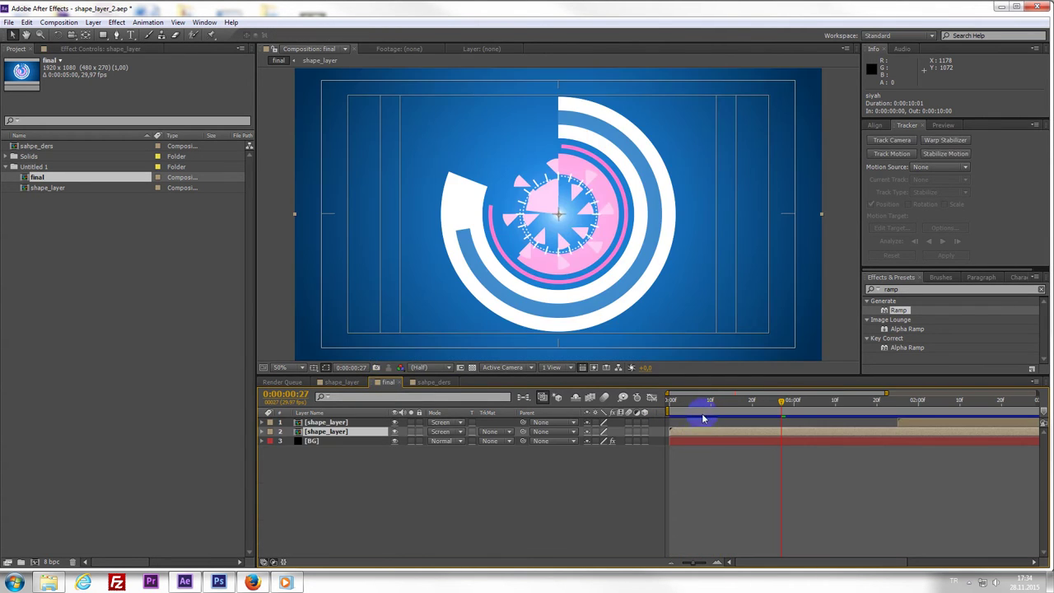
pyautogui.moveTo(673, 401)
pyautogui.mouseDown()
pyautogui.moveTo(743, 420)
pyautogui.moveTo(678, 422)
pyautogui.moveTo(796, 429)
pyautogui.moveTo(704, 430)
pyautogui.moveTo(760, 432)
pyautogui.mouseUp()
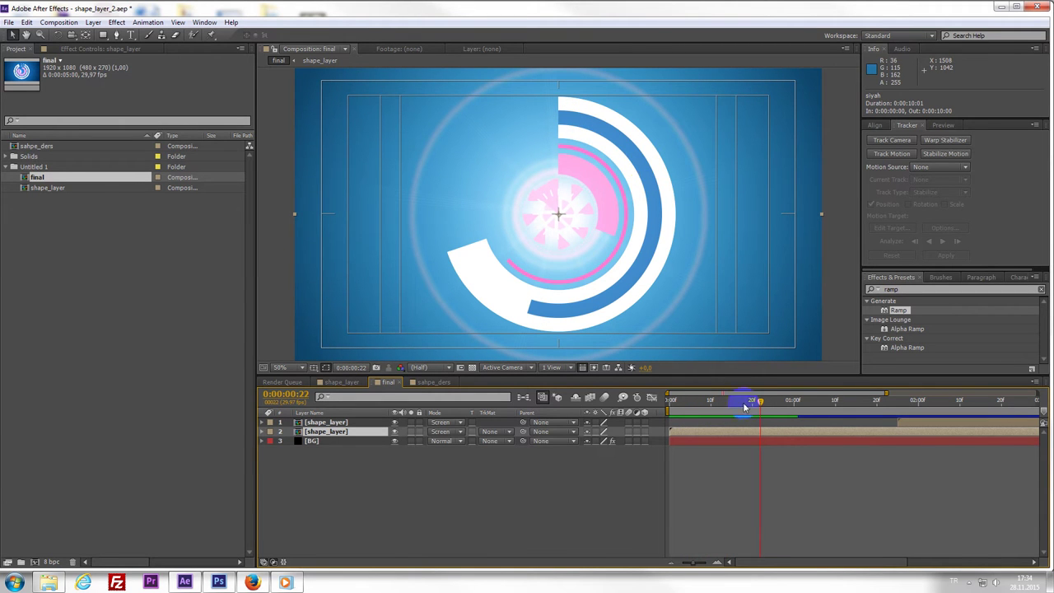
pyautogui.moveTo(731, 411); pyautogui.dragTo(819, 423)
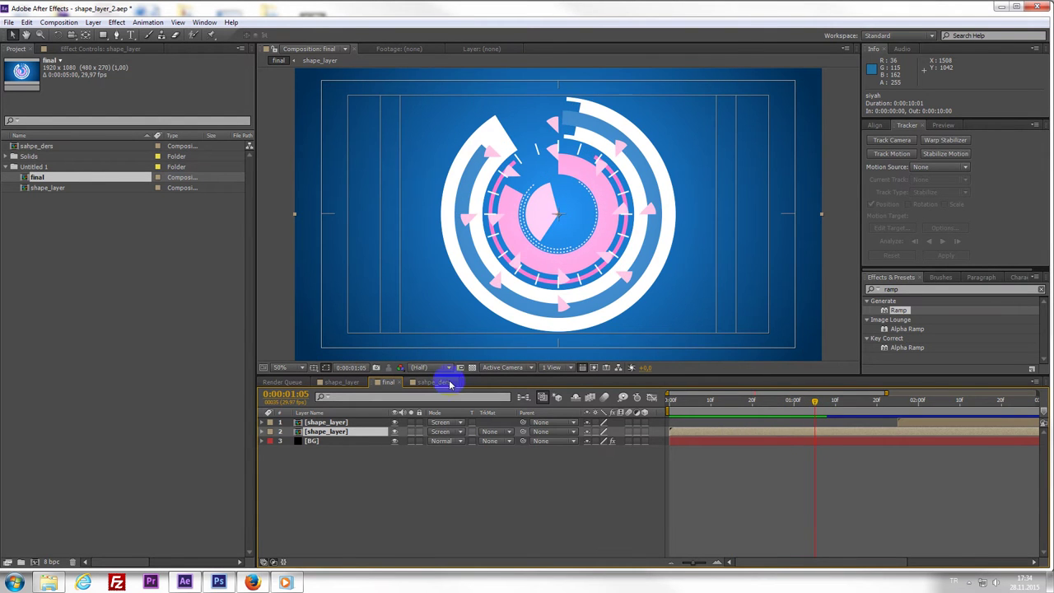
pyautogui.click(430, 383)
pyautogui.moveTo(687, 402); pyautogui.dragTo(721, 435)
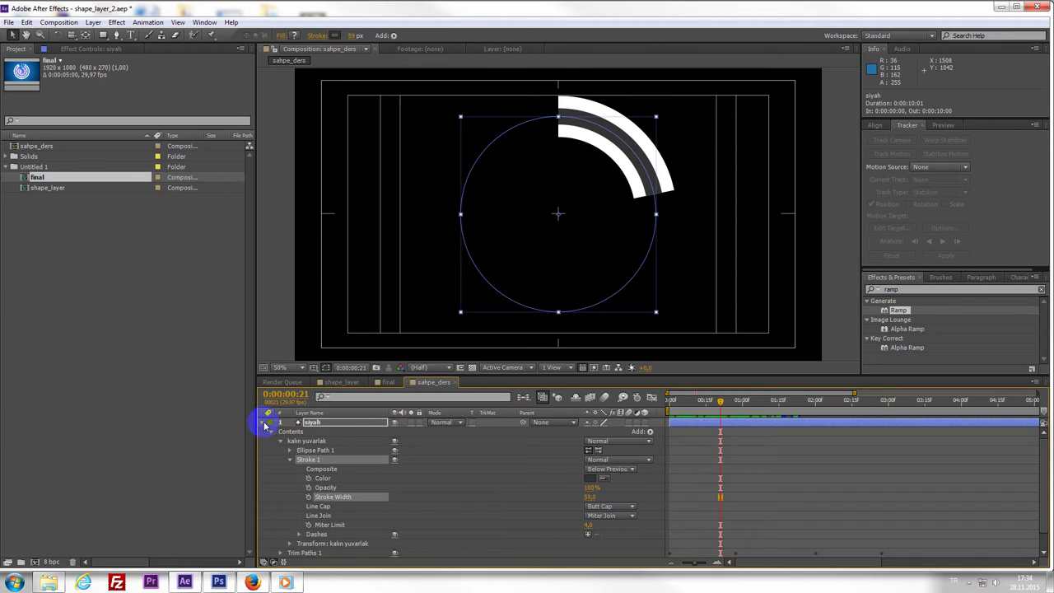
# - Show the siyah layer's Trim Paths Start and End keyframes and scrub through the dark ring's draw-on
pyautogui.hotkey('ctrl', '`')
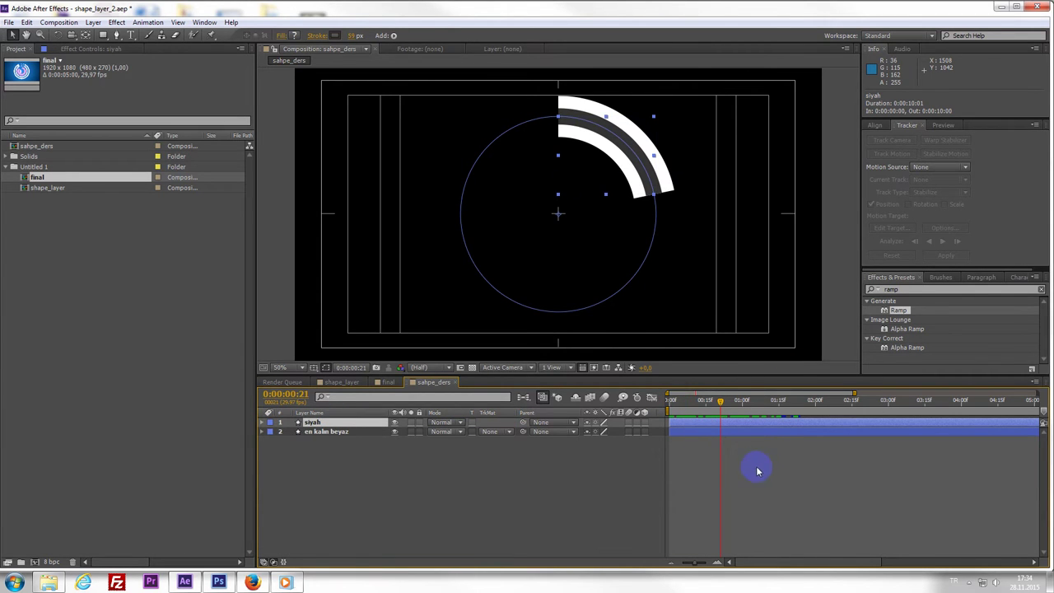
pyautogui.moveTo(691, 401); pyautogui.dragTo(712, 425)
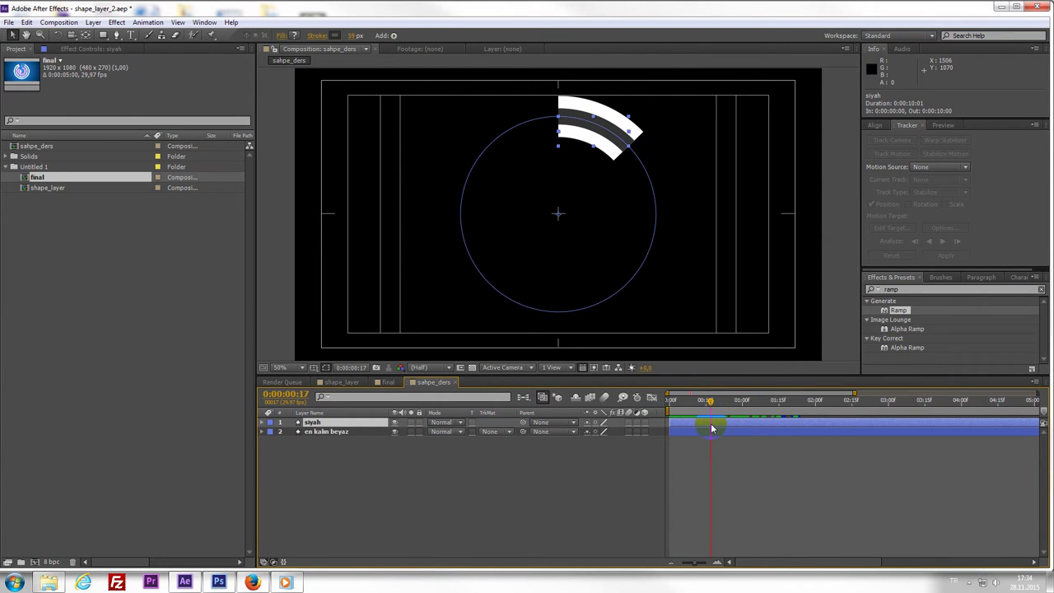
pyautogui.press('u')
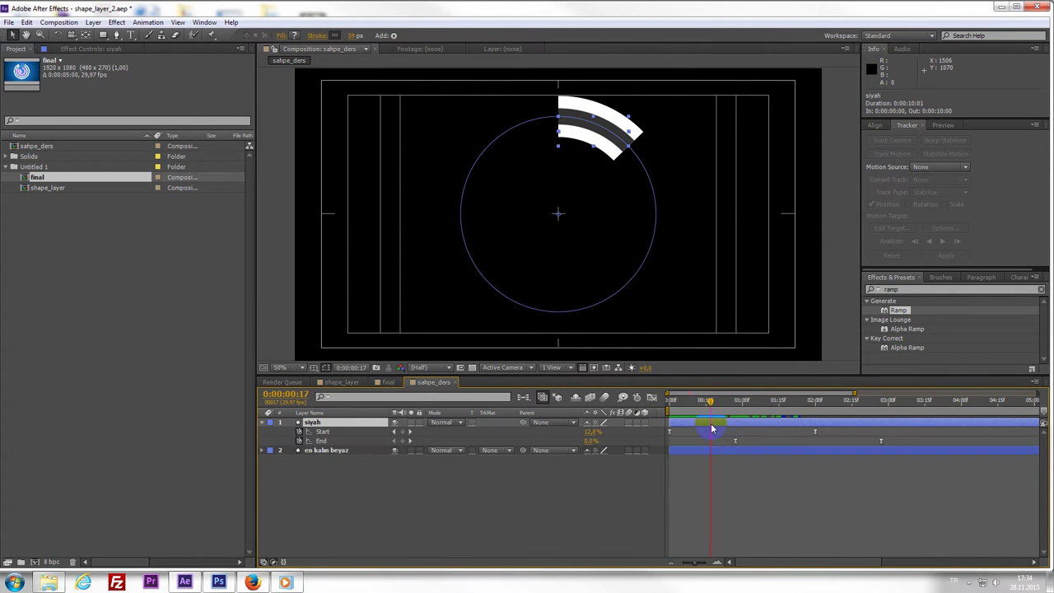
pyautogui.moveTo(709, 408)
pyautogui.mouseDown()
pyautogui.moveTo(696, 410)
pyautogui.moveTo(724, 410)
pyautogui.moveTo(727, 442)
pyautogui.mouseUp()
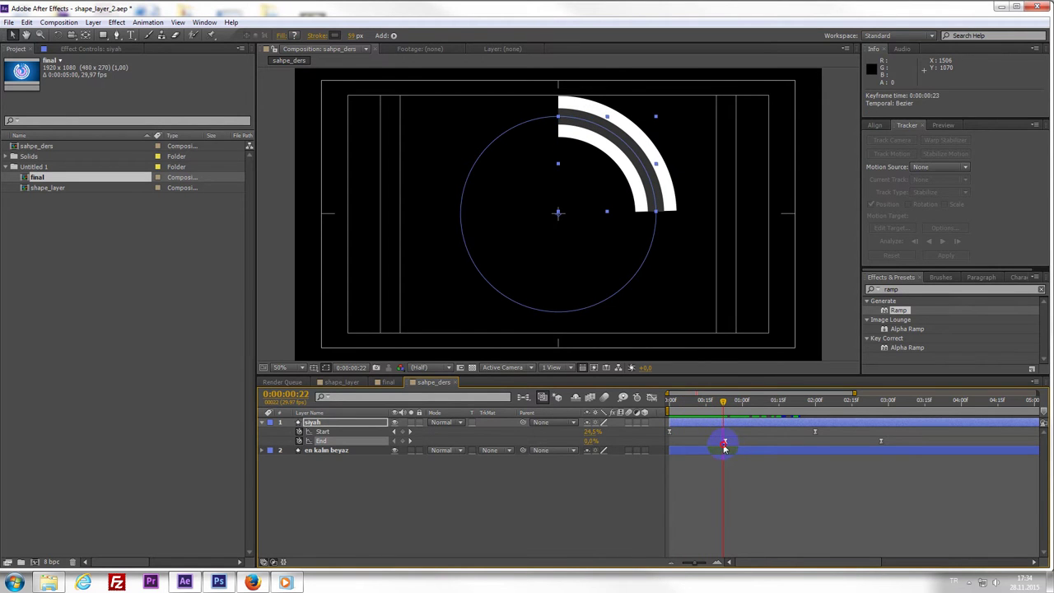
# - Move siyah's End keyframe earlier and its Start keyframe later to 0:00:02:08, previewing the timing
pyautogui.moveTo(879, 442); pyautogui.dragTo(798, 438)
pyautogui.press('space')
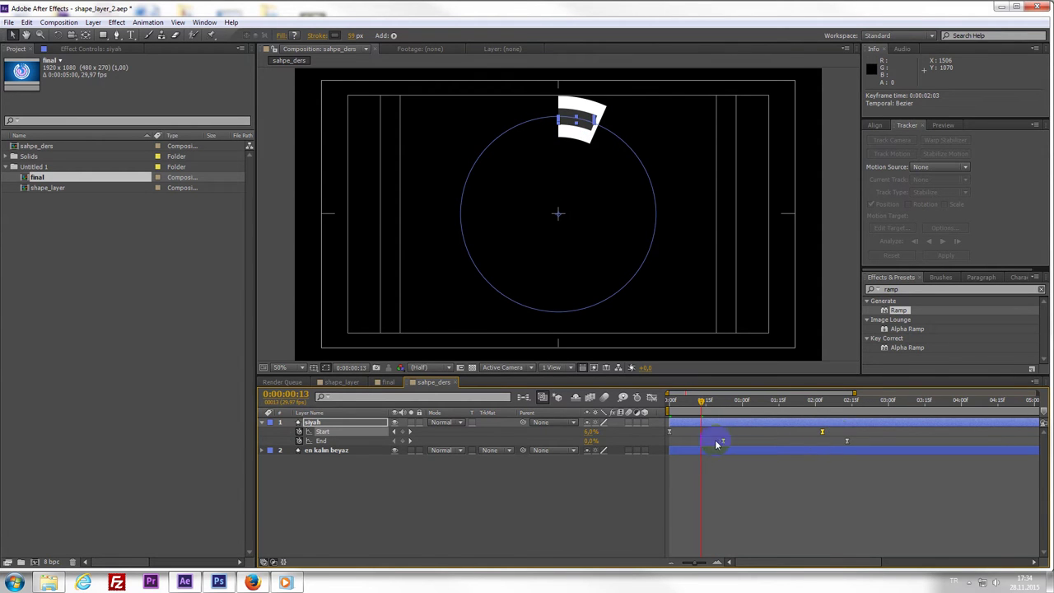
pyautogui.moveTo(716, 443); pyautogui.dragTo(740, 444)
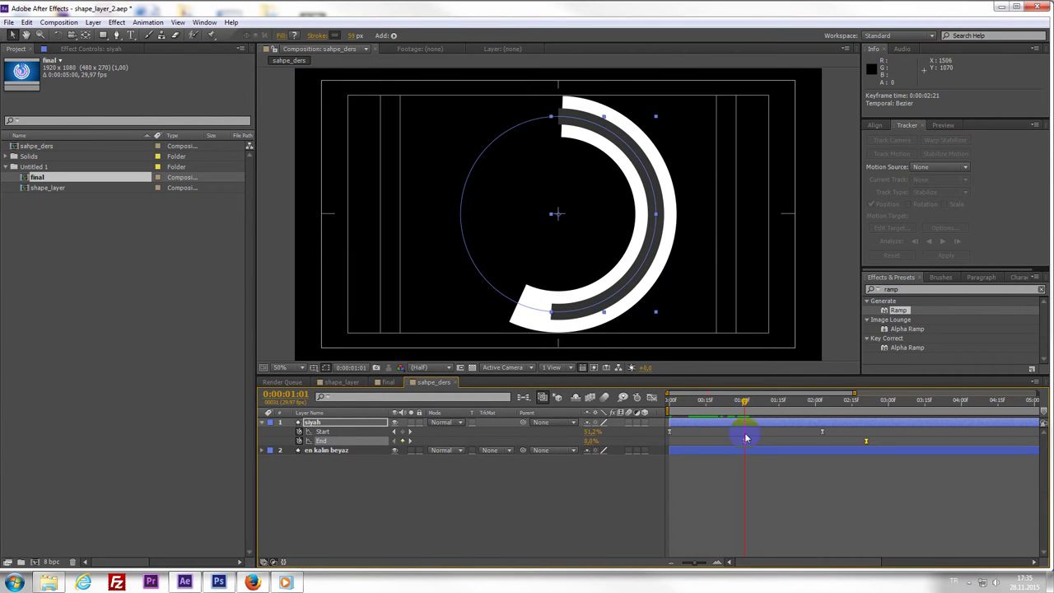
pyautogui.click(692, 415)
pyautogui.moveTo(691, 414)
pyautogui.mouseDown()
pyautogui.moveTo(664, 411)
pyautogui.moveTo(716, 426)
pyautogui.mouseUp()
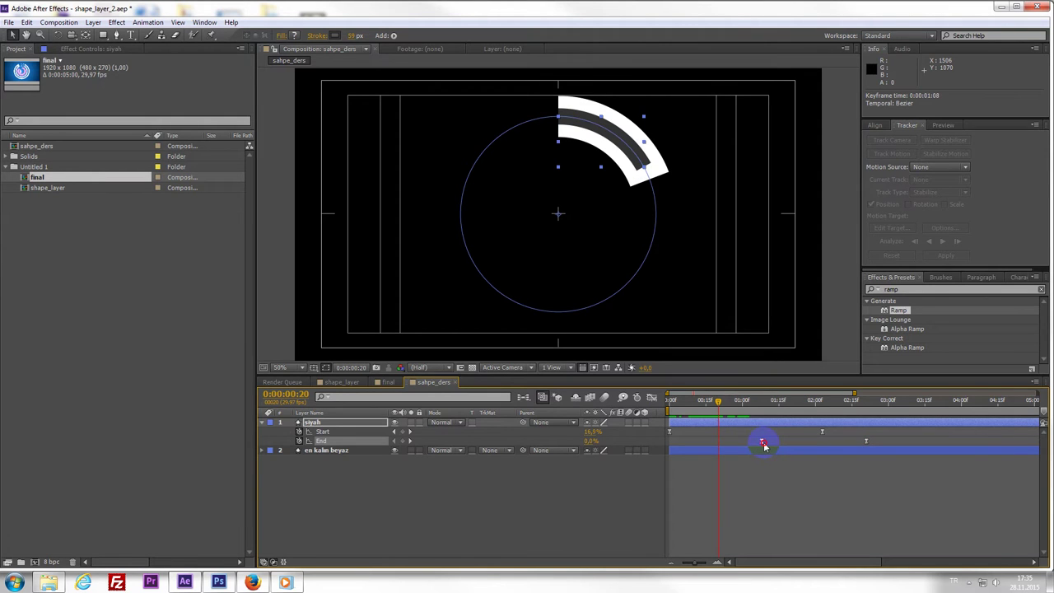
pyautogui.moveTo(821, 437); pyautogui.dragTo(833, 437)
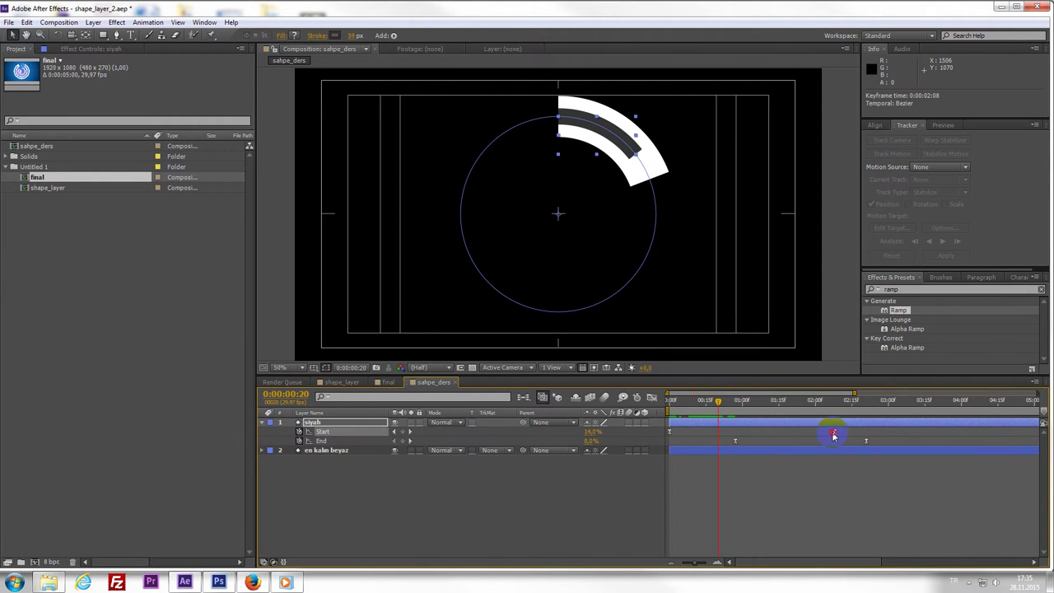
pyautogui.moveTo(717, 410); pyautogui.dragTo(716, 418)
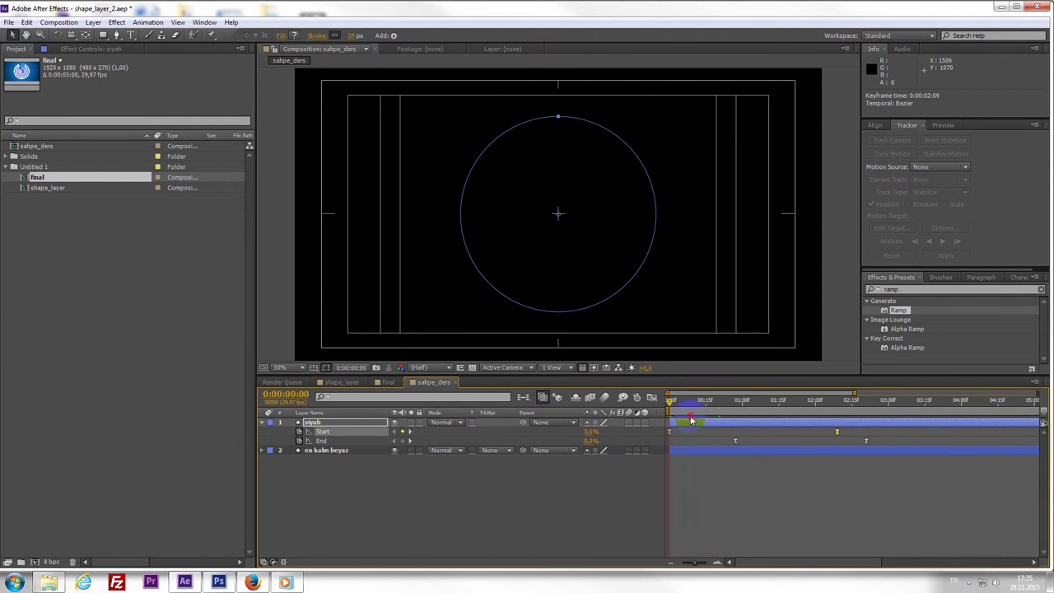
# - Play a full RAM preview of the ring animation, then jump later in the timeline
pyautogui.press('KP_0')
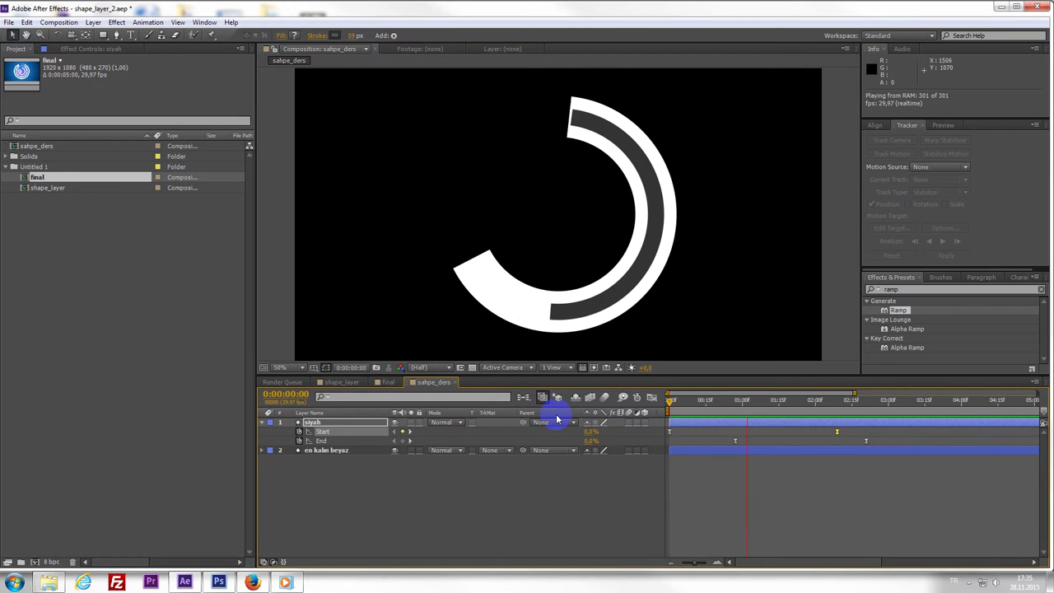
pyautogui.press('space')
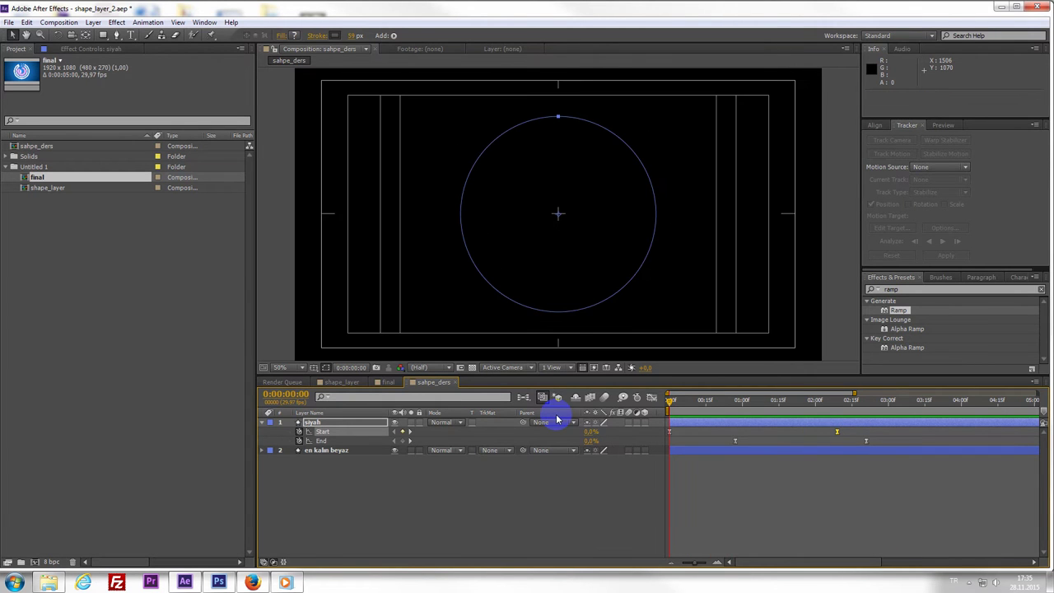
pyautogui.moveTo(670, 401)
pyautogui.mouseDown()
pyautogui.moveTo(829, 432)
pyautogui.moveTo(601, 463)
pyautogui.moveTo(866, 466)
pyautogui.mouseUp()
# - Show the en kalın beyaz layer's Start and End keyframes and scrub through its animation
pyautogui.click(816, 452)
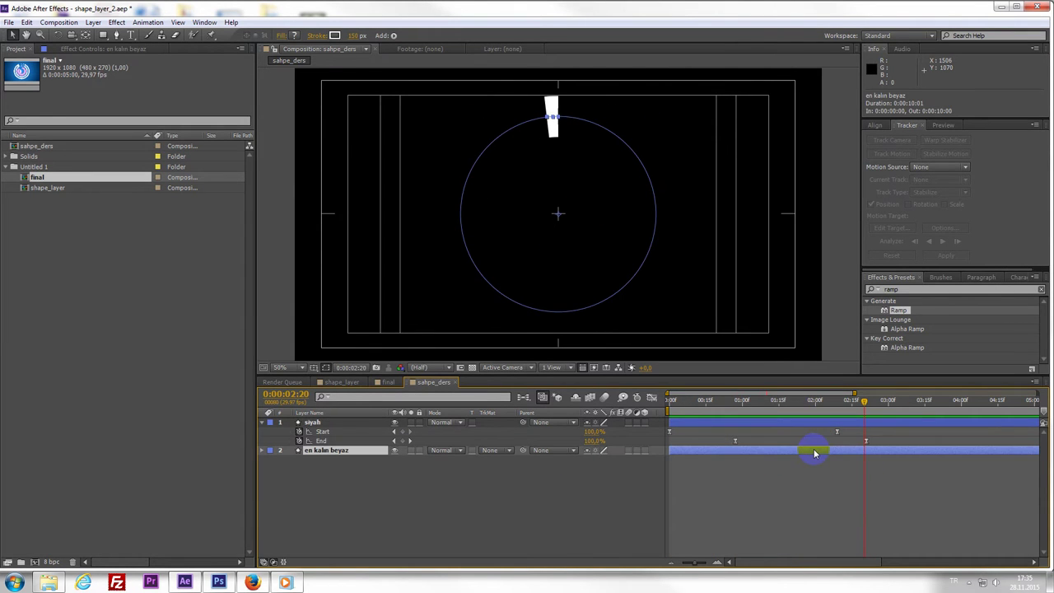
pyautogui.press('u')
pyautogui.moveTo(851, 409)
pyautogui.mouseDown()
pyautogui.moveTo(840, 420)
pyautogui.moveTo(870, 427)
pyautogui.moveTo(715, 476)
pyautogui.mouseUp()
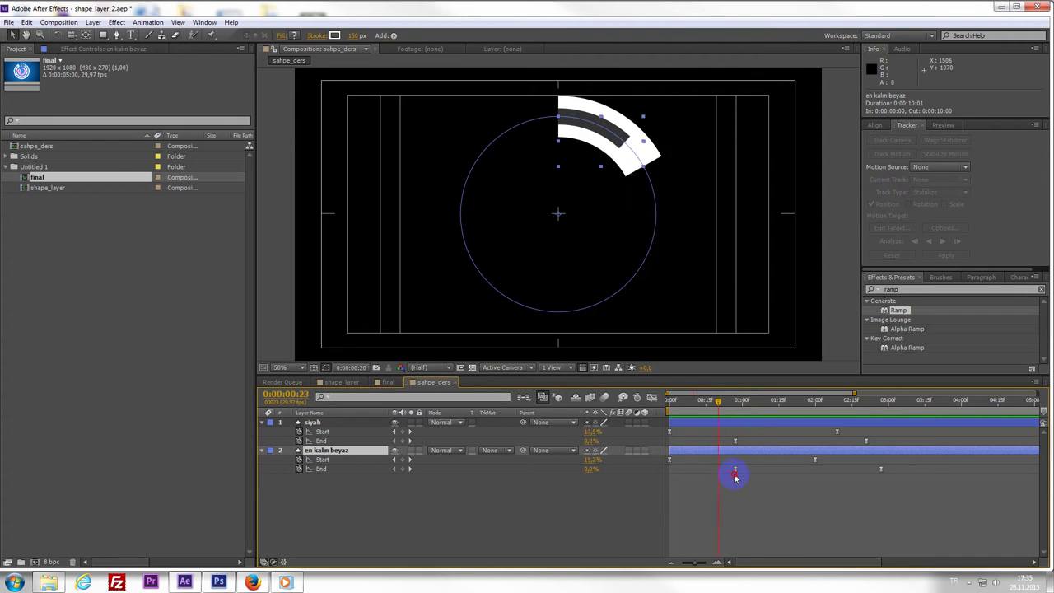
pyautogui.moveTo(715, 476); pyautogui.dragTo(865, 491)
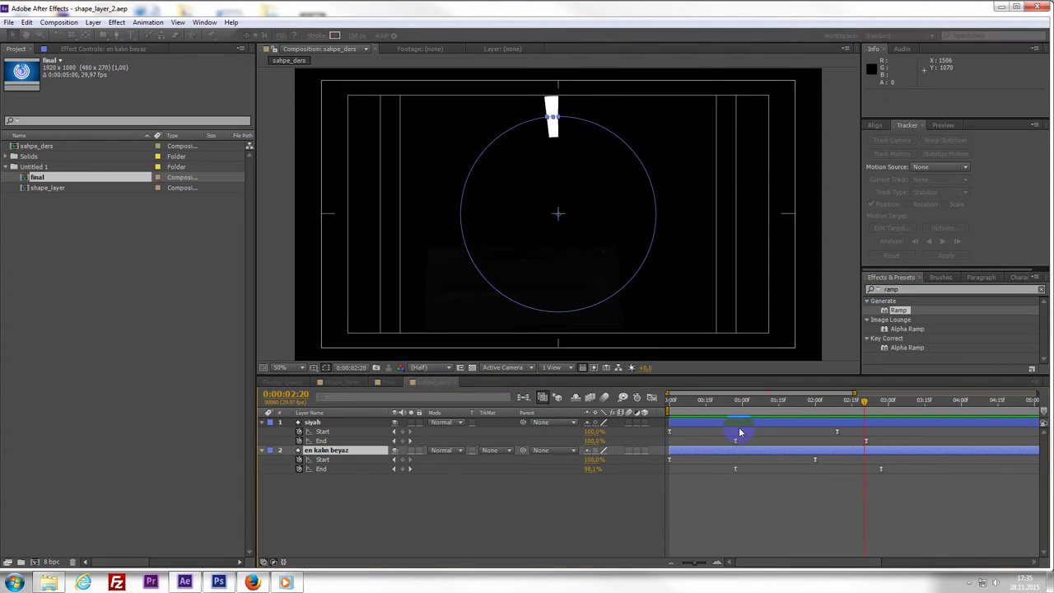
pyautogui.moveTo(736, 426); pyautogui.dragTo(746, 431)
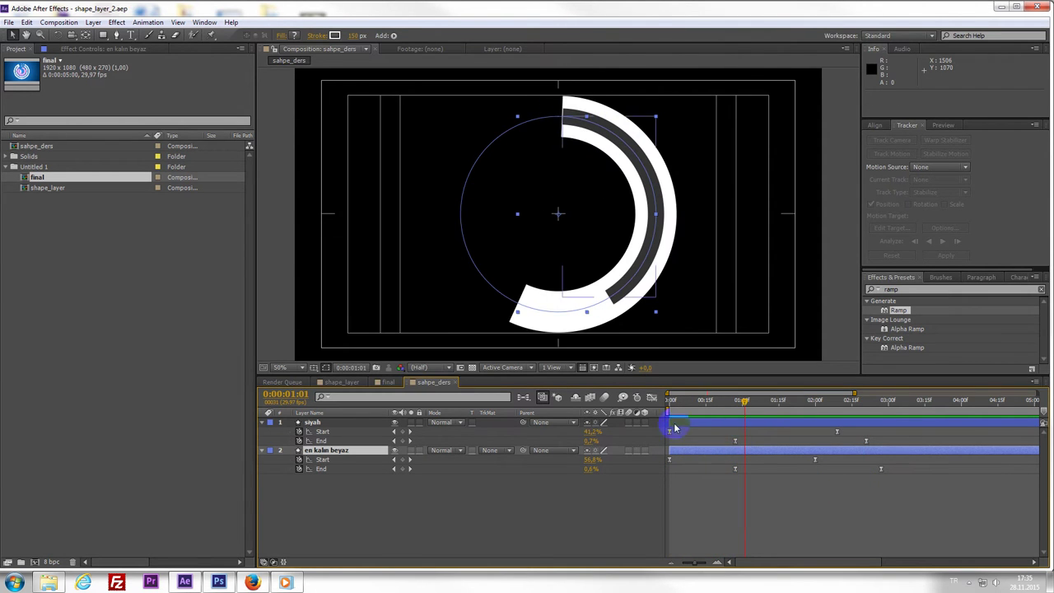
pyautogui.click(386, 382)
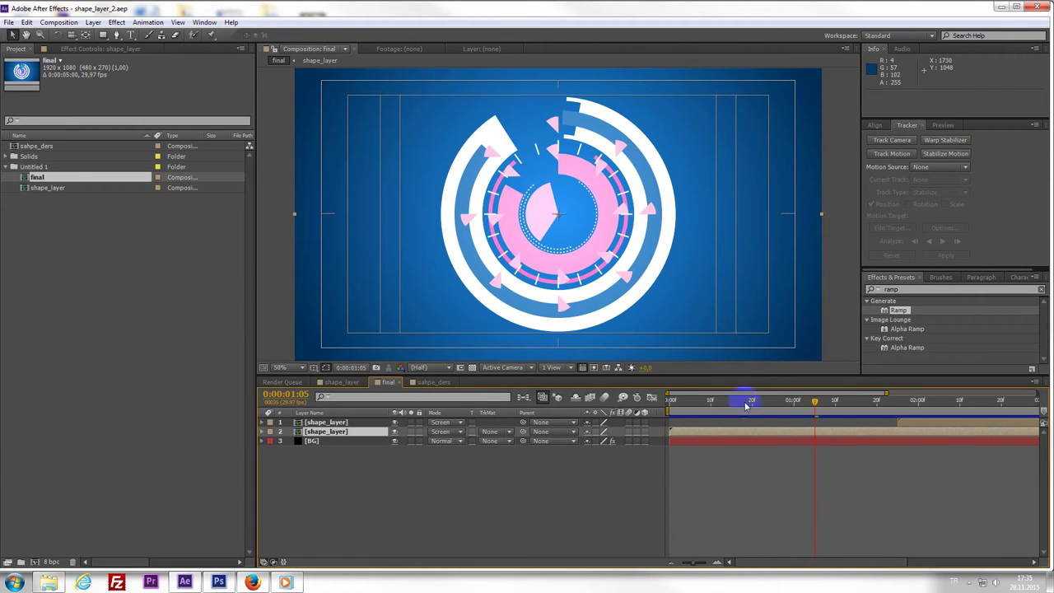
pyautogui.moveTo(746, 405); pyautogui.dragTo(733, 426)
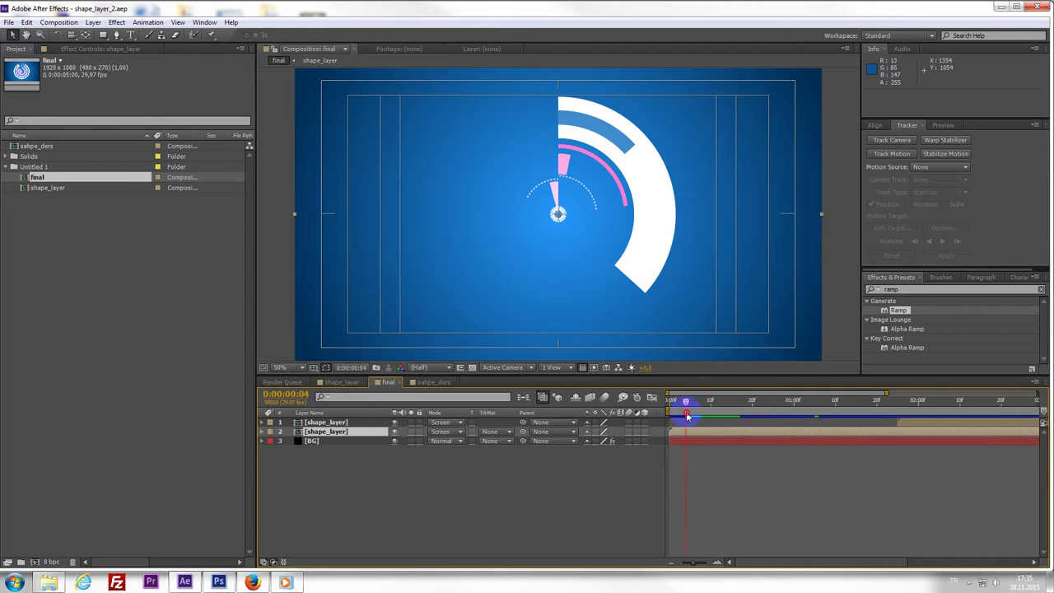
pyautogui.moveTo(688, 416); pyautogui.dragTo(845, 449)
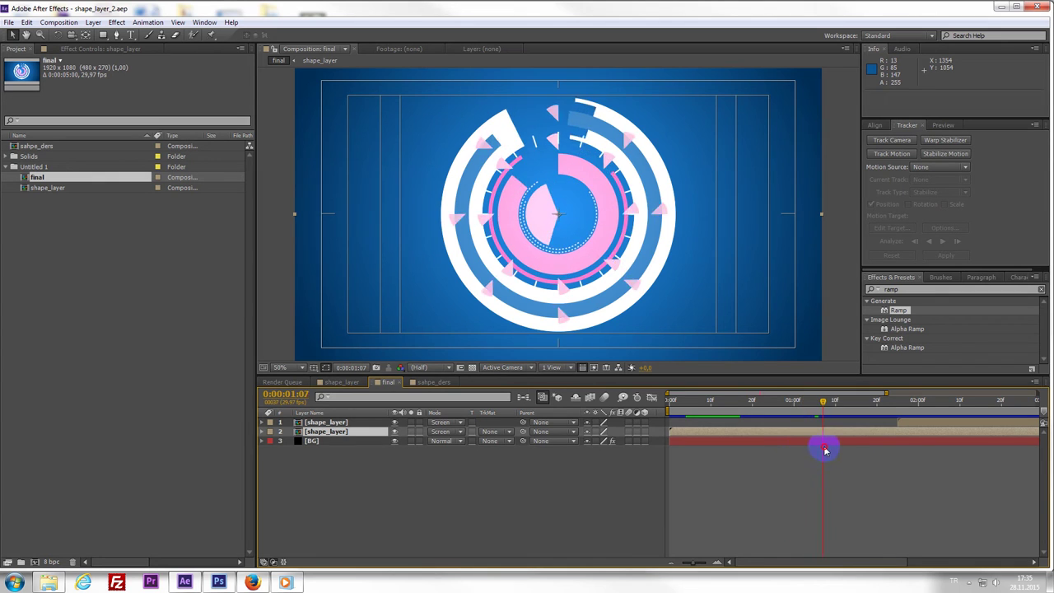
pyautogui.moveTo(764, 414); pyautogui.dragTo(819, 414)
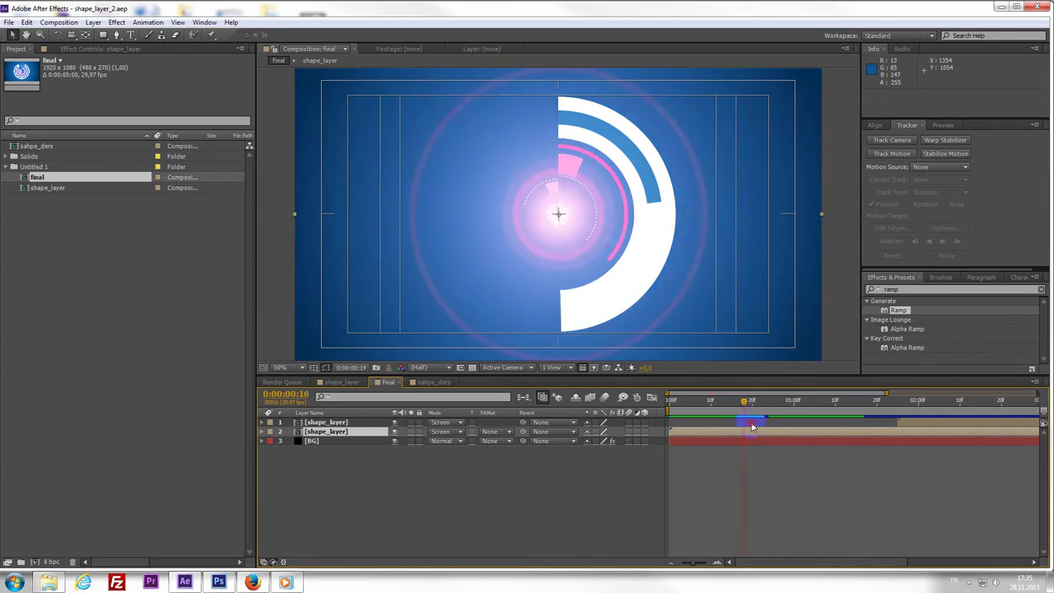
pyautogui.click(579, 140)
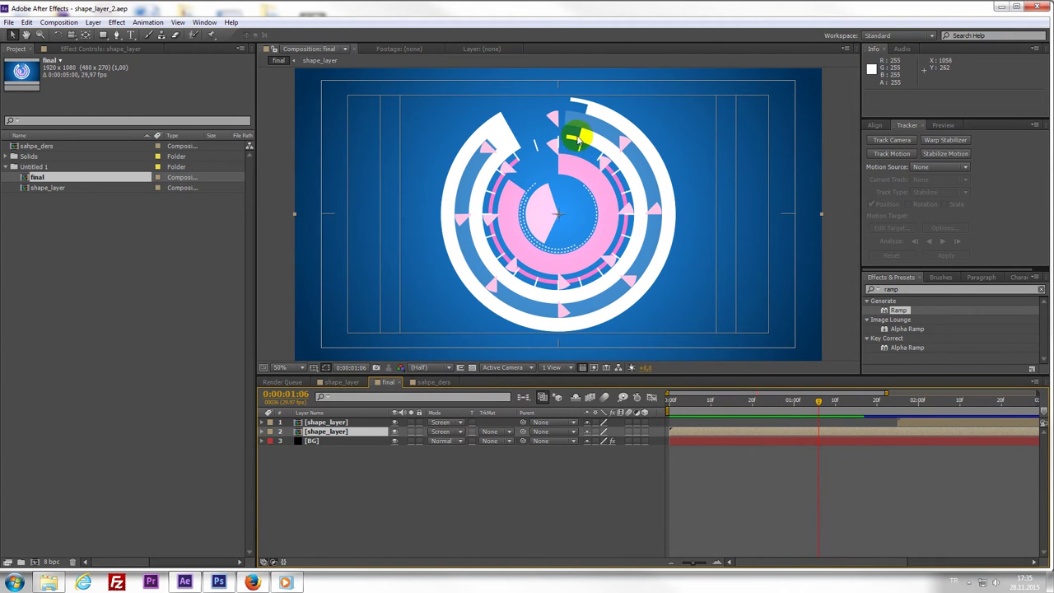
pyautogui.moveTo(576, 141); pyautogui.dragTo(576, 112)
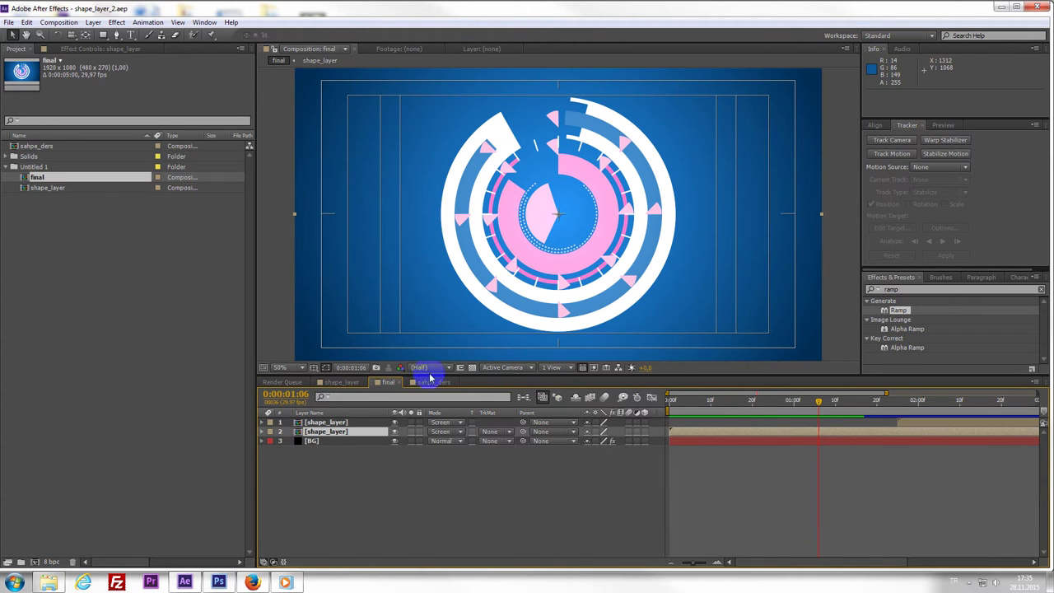
pyautogui.click(432, 382)
pyautogui.click(348, 450)
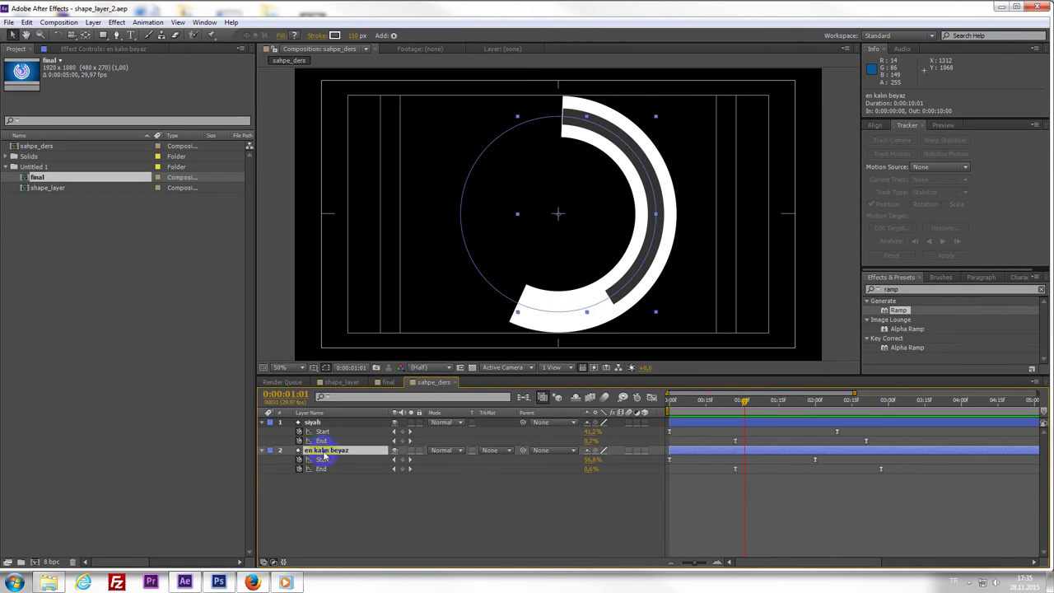
# - Duplicate en kalın beyaz and move the copy above the siyah layer
pyautogui.hotkey('ctrl', 'd')
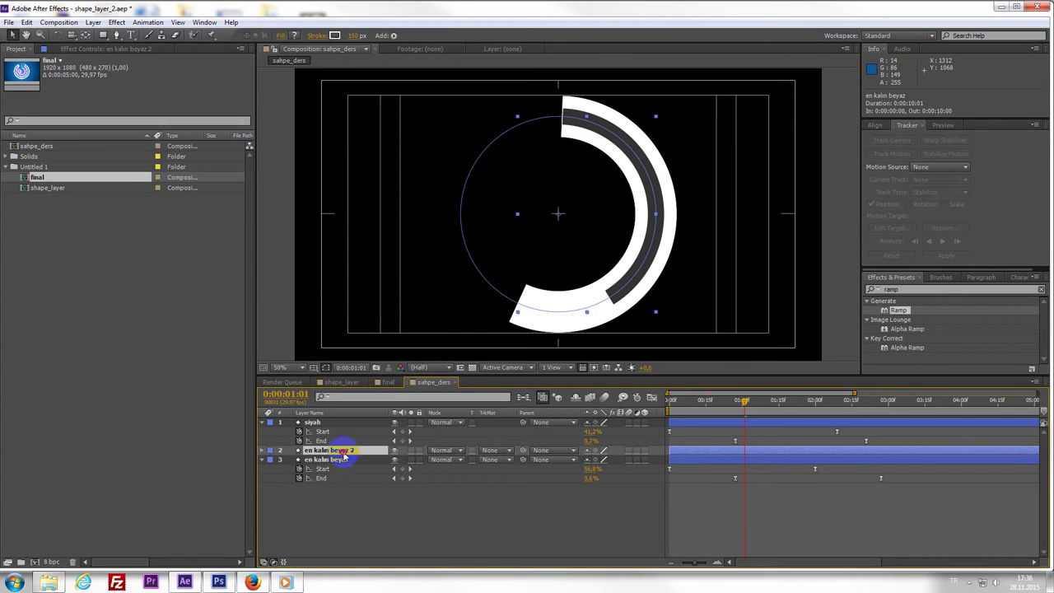
pyautogui.moveTo(346, 451); pyautogui.dragTo(347, 424)
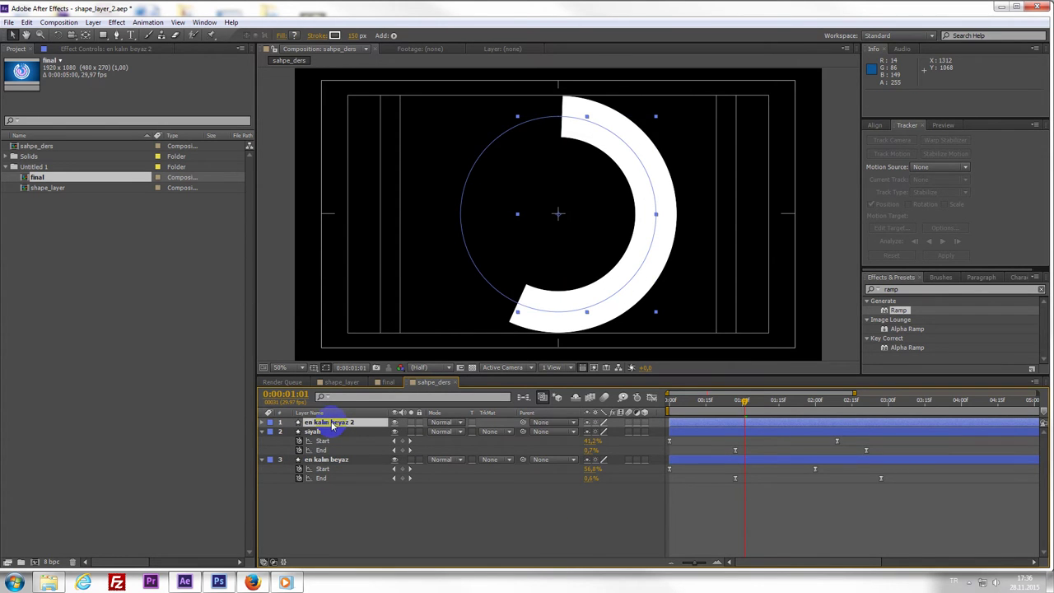
pyautogui.click(262, 421)
pyautogui.click(272, 432)
pyautogui.click(281, 440)
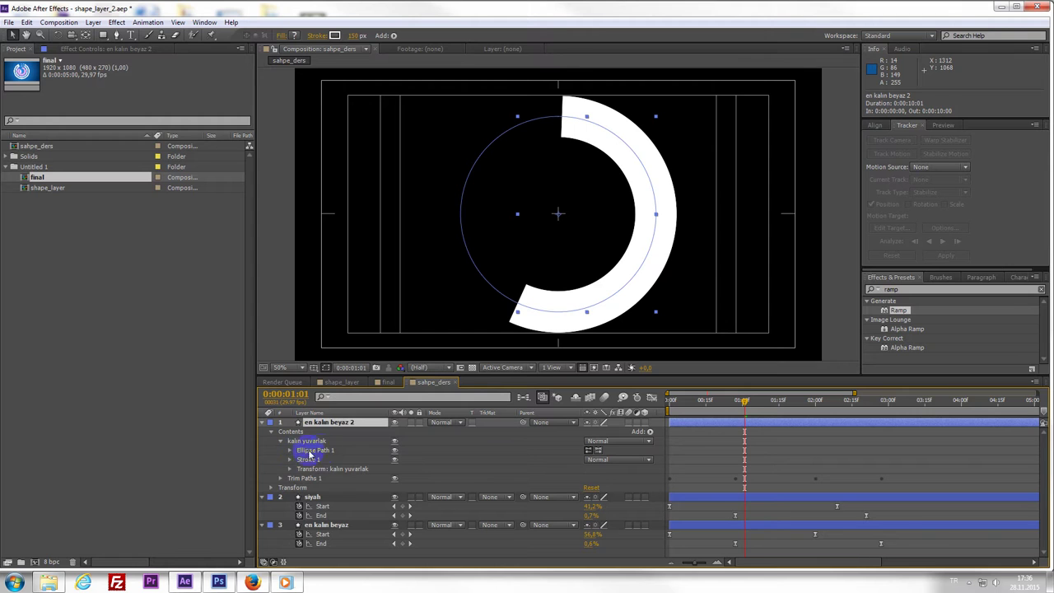
# - Shrink the copy's ellipse Size to 604 and set its Stroke Width to 61
pyautogui.click(328, 451)
pyautogui.click(290, 451)
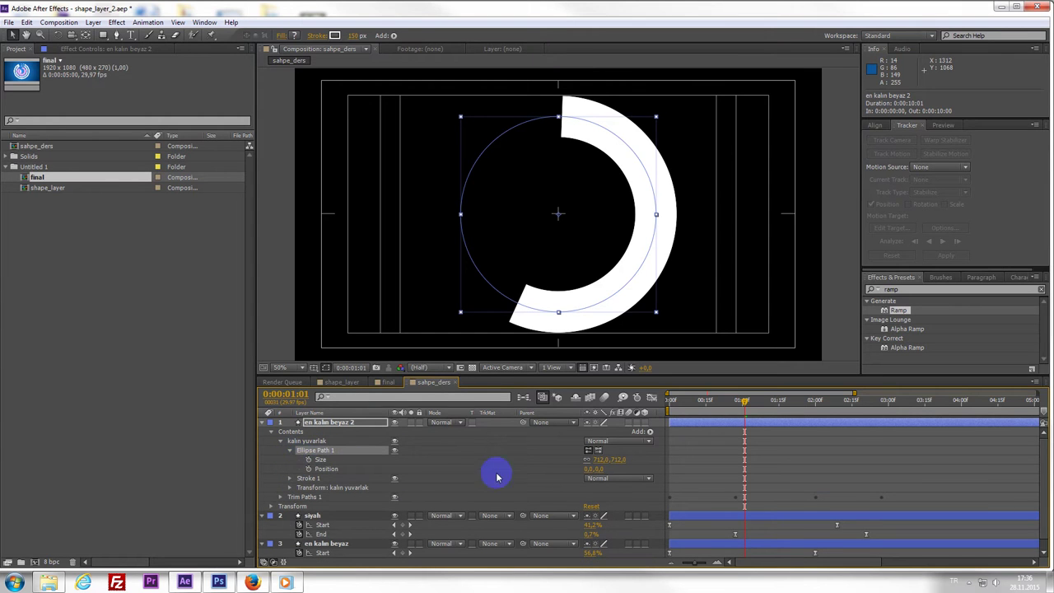
pyautogui.moveTo(600, 459); pyautogui.dragTo(538, 464)
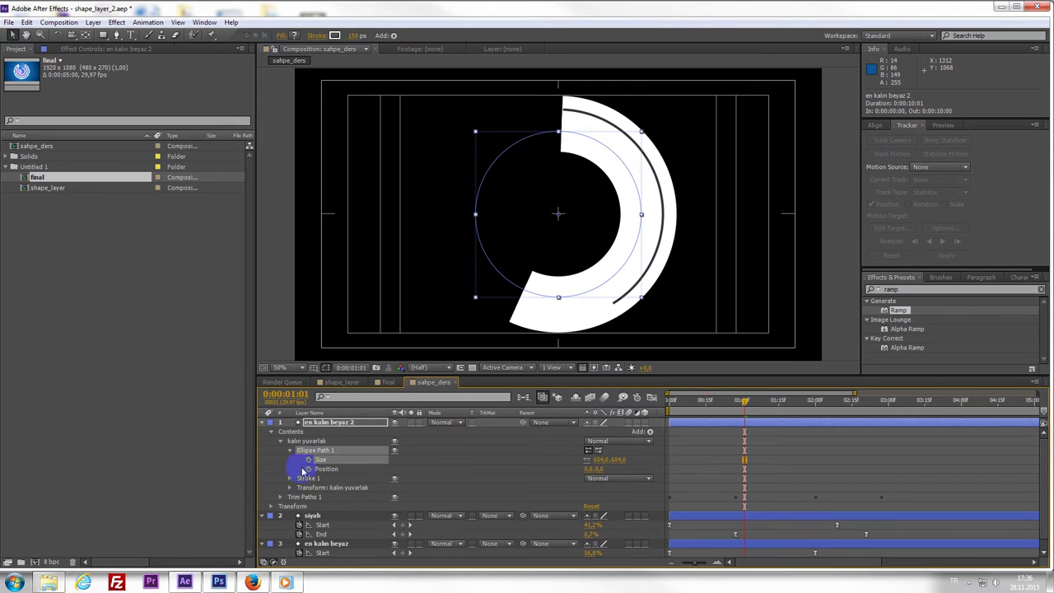
pyautogui.click(289, 479)
pyautogui.moveTo(591, 516)
pyautogui.mouseDown()
pyautogui.moveTo(517, 518)
pyautogui.moveTo(541, 513)
pyautogui.mouseUp()
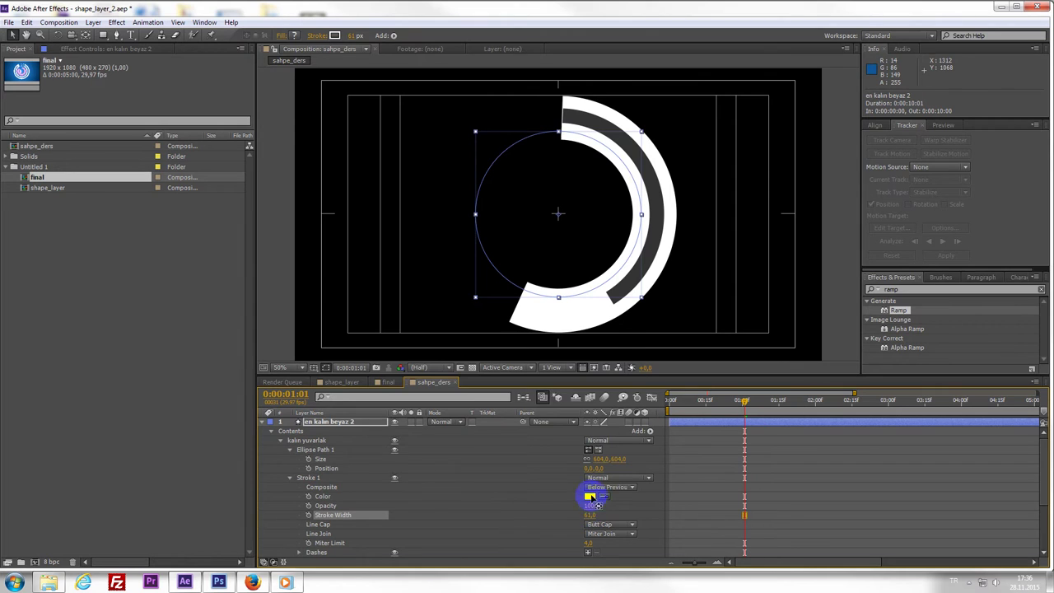
# - Color the copied ring's stroke red and thin it to about 19 px
pyautogui.click(590, 497)
pyautogui.moveTo(482, 354); pyautogui.dragTo(489, 349)
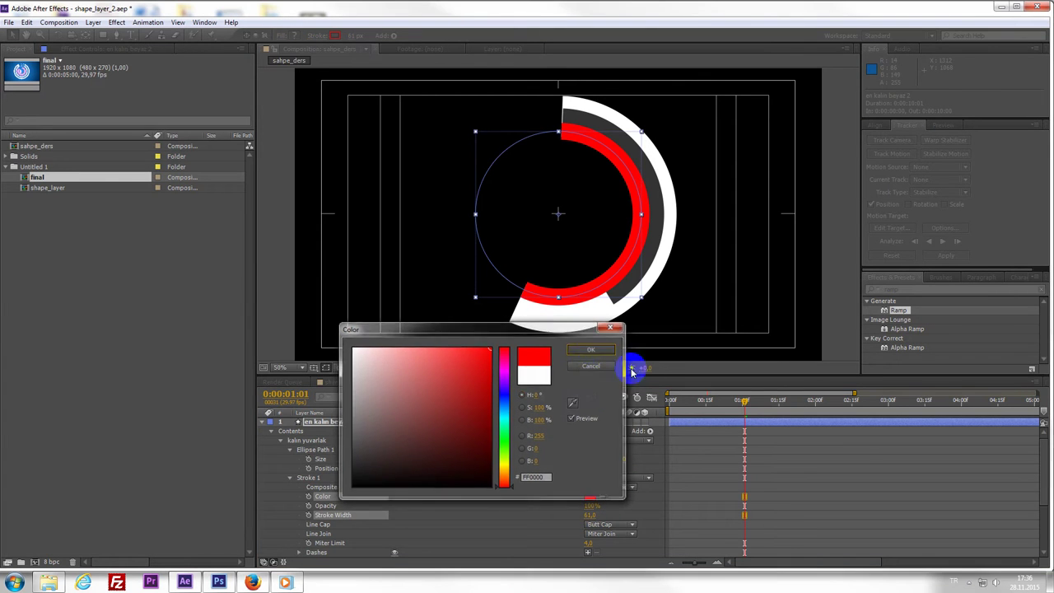
pyautogui.press('Return')
pyautogui.moveTo(591, 514); pyautogui.dragTo(572, 517)
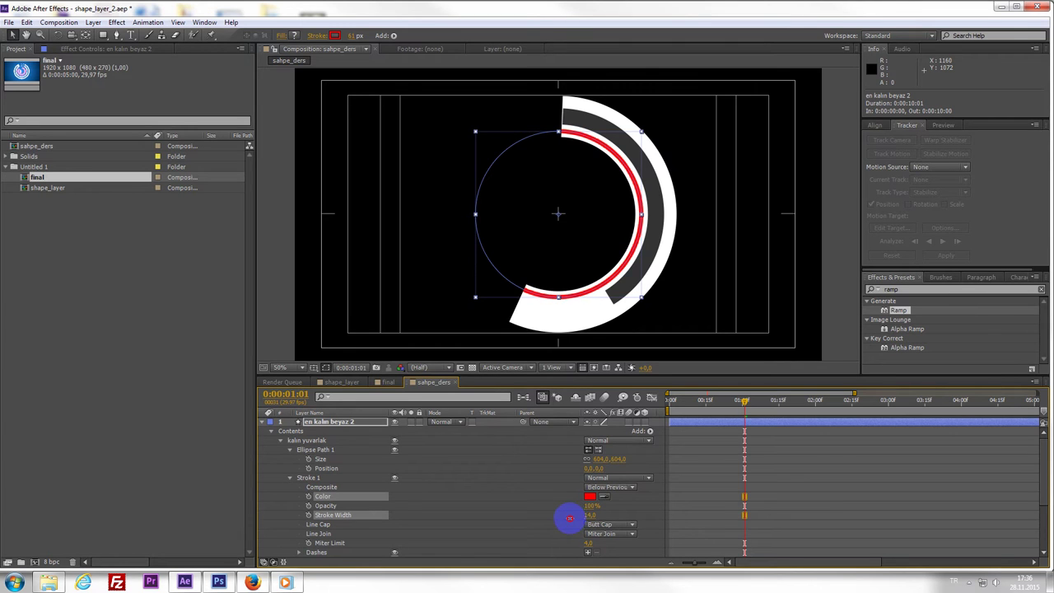
pyautogui.moveTo(572, 518); pyautogui.dragTo(565, 518)
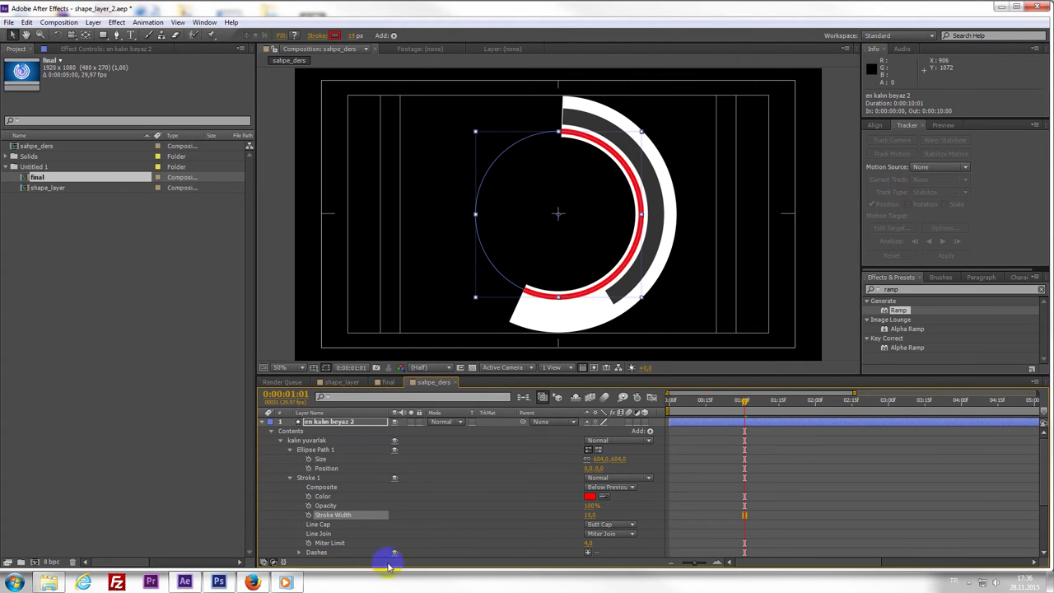
# - Zoom in on the ring's edge and refine it to an 11 px stroke and 571 ellipse size
pyautogui.moveTo(600, 459); pyautogui.dragTo(576, 467)
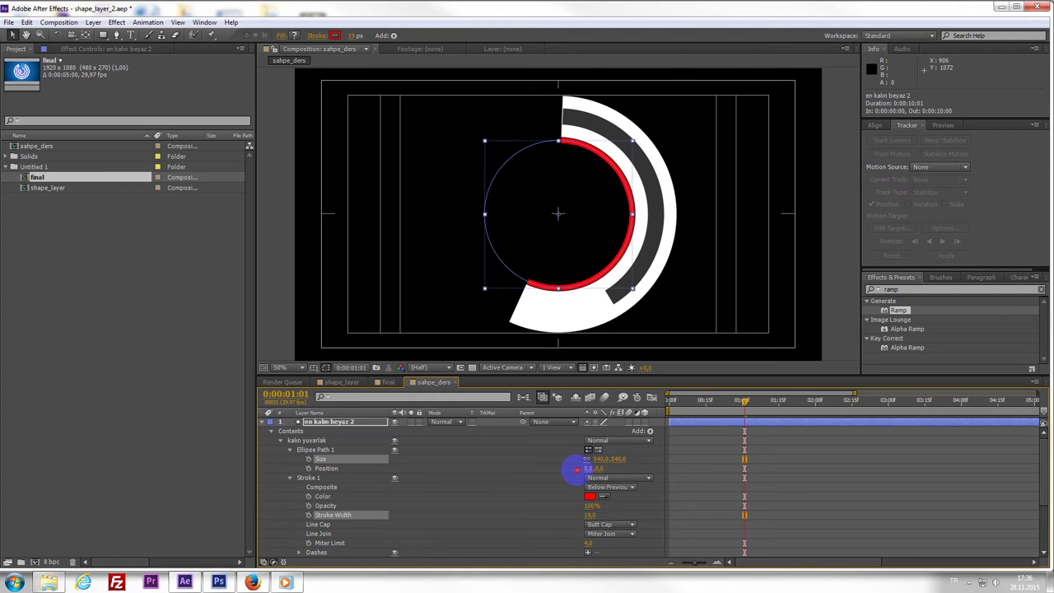
pyautogui.press('.')
pyautogui.press('.')
pyautogui.press(',')
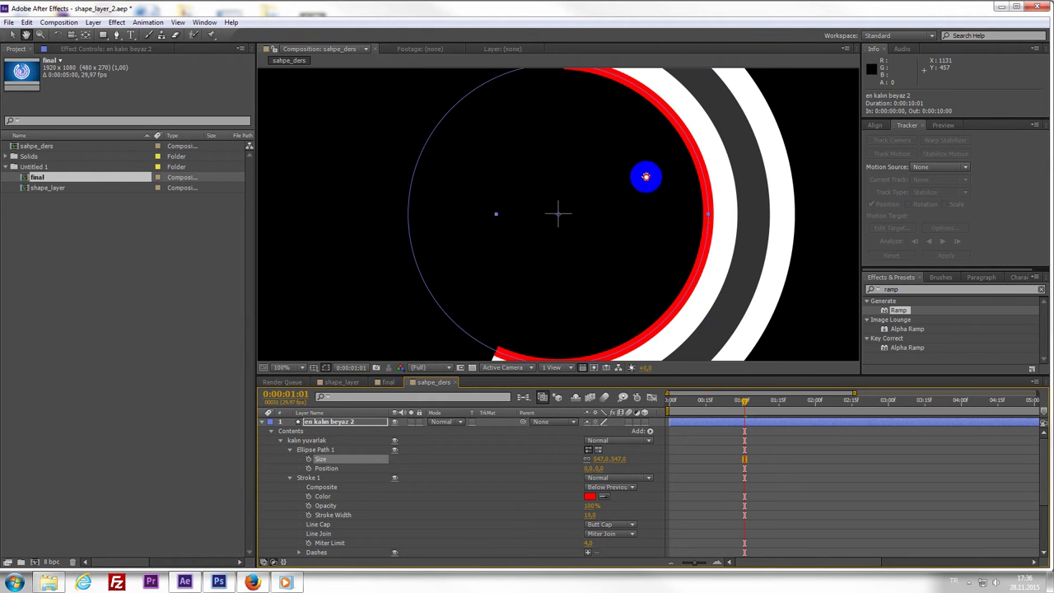
pyautogui.moveTo(642, 176); pyautogui.dragTo(631, 304)
pyautogui.press('.')
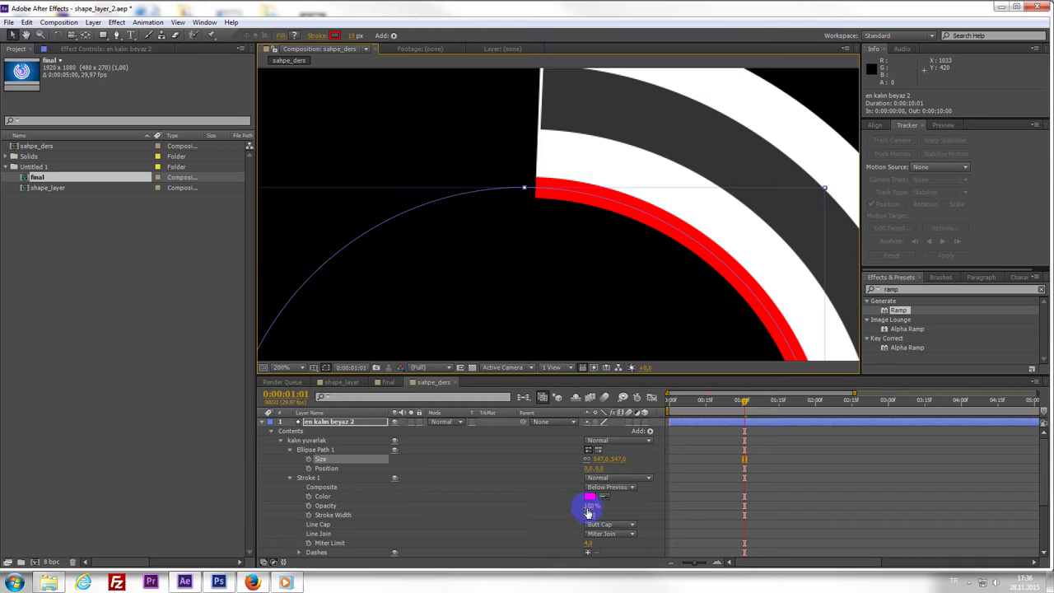
pyautogui.moveTo(591, 517); pyautogui.dragTo(586, 516)
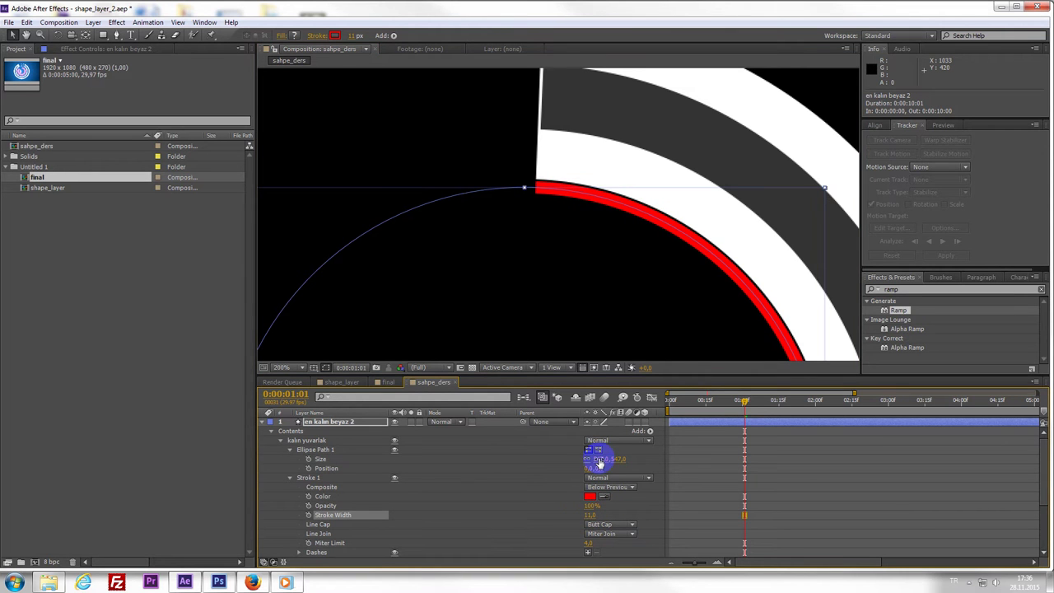
pyautogui.moveTo(598, 462)
pyautogui.mouseDown()
pyautogui.moveTo(614, 459)
pyautogui.moveTo(600, 463)
pyautogui.mouseUp()
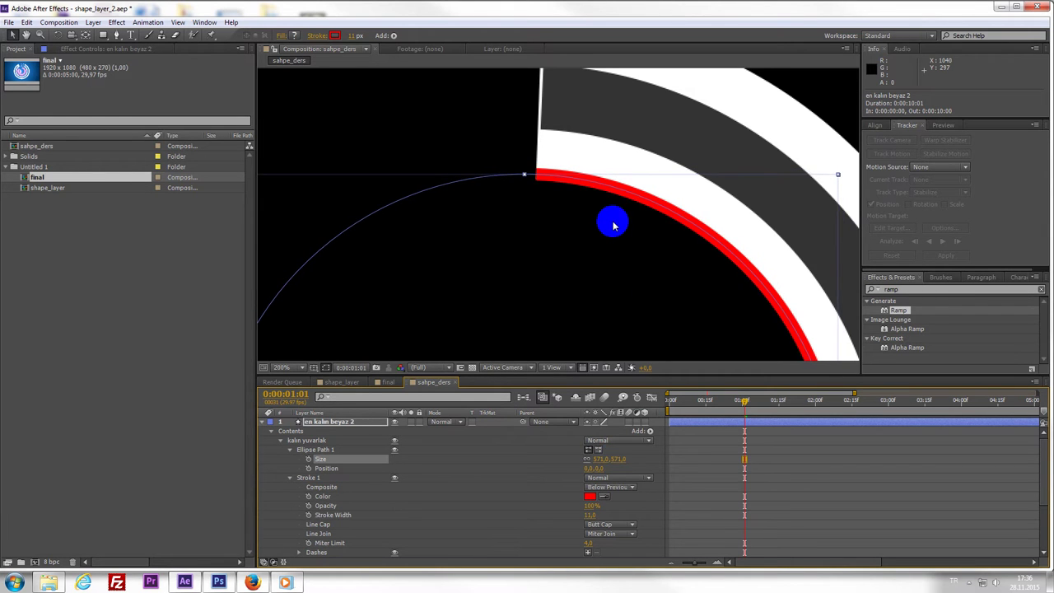
# - Set the stroke color to white and rename the layer 'beyaz ince ic'
pyautogui.scroll(-4, 612, 223)
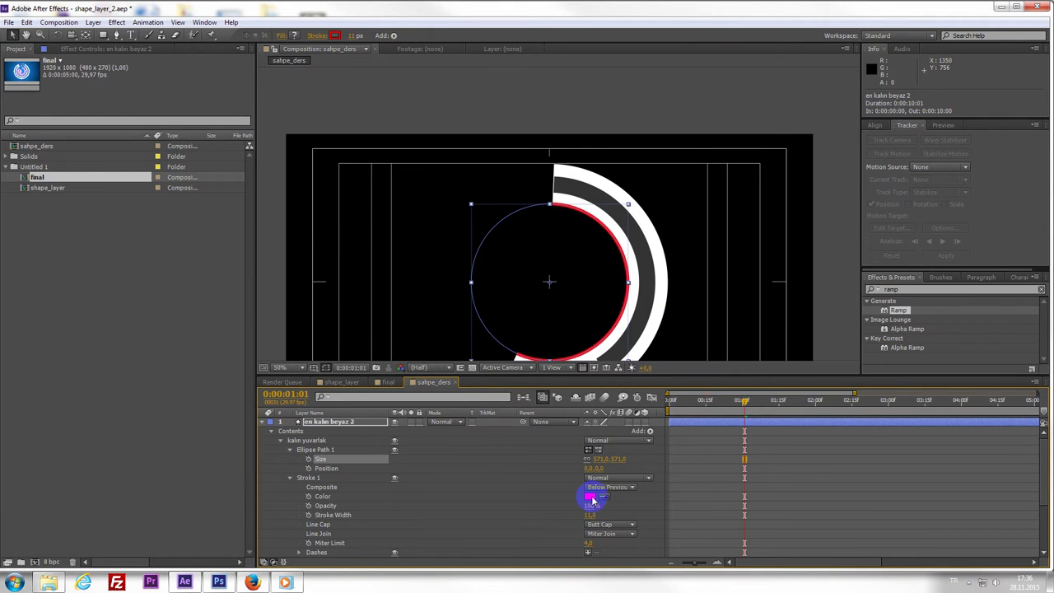
pyautogui.click(591, 496)
pyautogui.moveTo(458, 380); pyautogui.dragTo(285, 310)
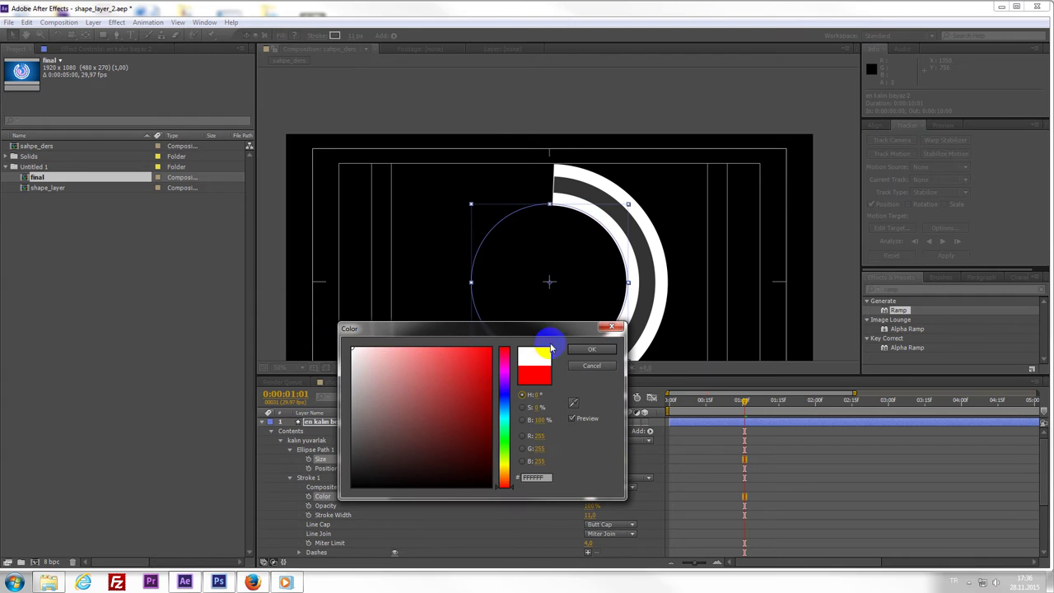
pyautogui.click(591, 350)
pyautogui.click(420, 449)
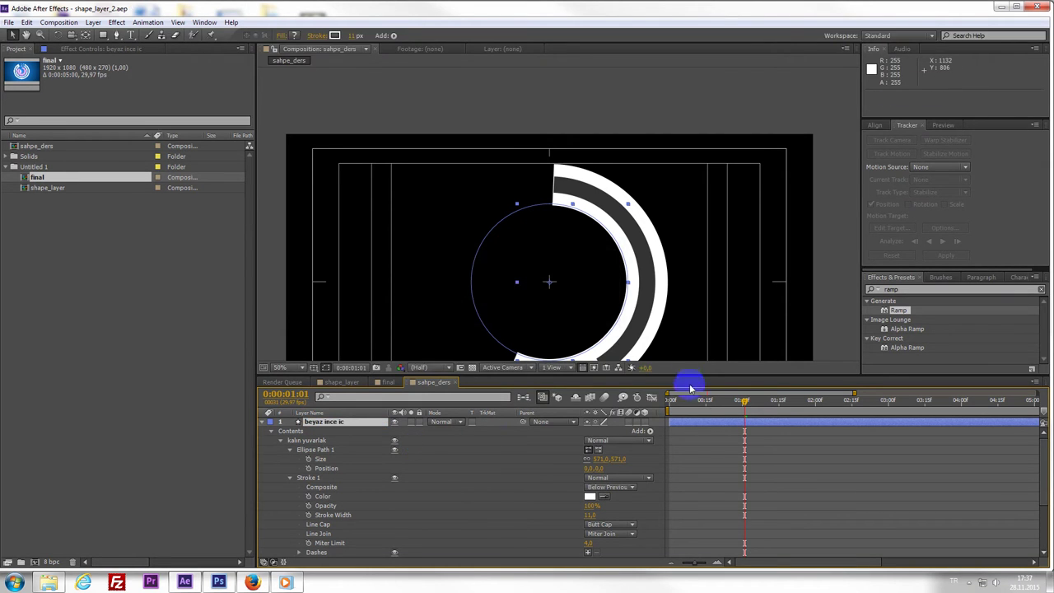
# - Show beyaz ince ic's Start and End keyframes and scrub through the rings' animation
pyautogui.moveTo(690, 415); pyautogui.dragTo(725, 430)
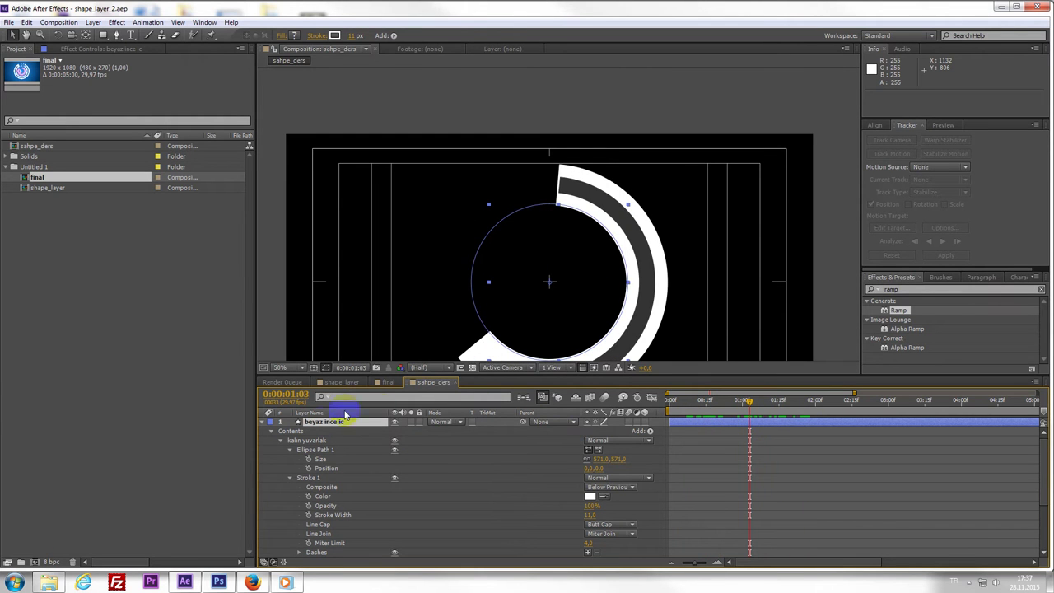
pyautogui.click(656, 464)
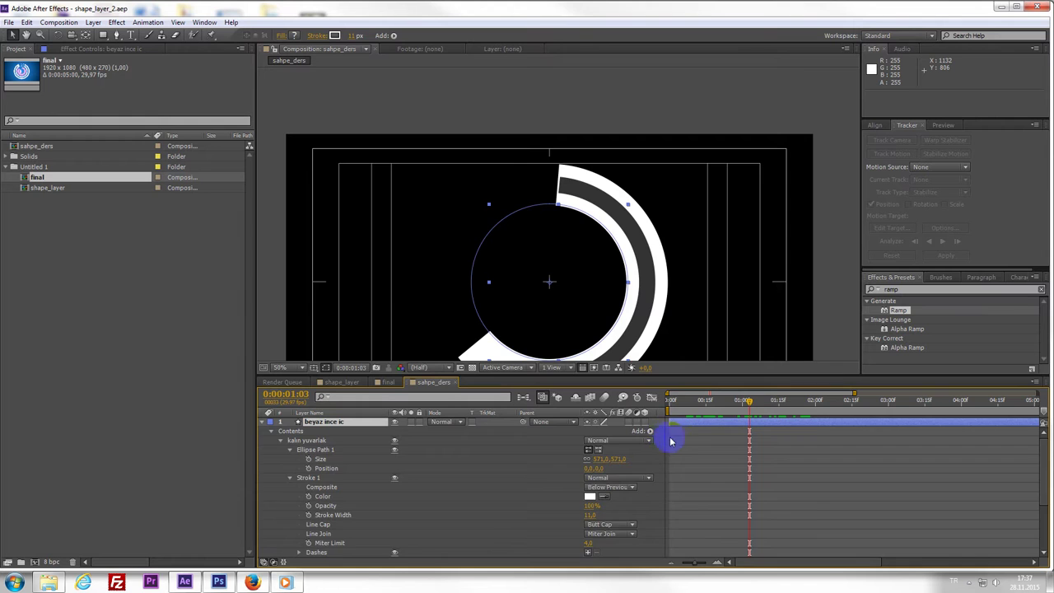
pyautogui.press('u')
pyautogui.moveTo(702, 416); pyautogui.dragTo(719, 433)
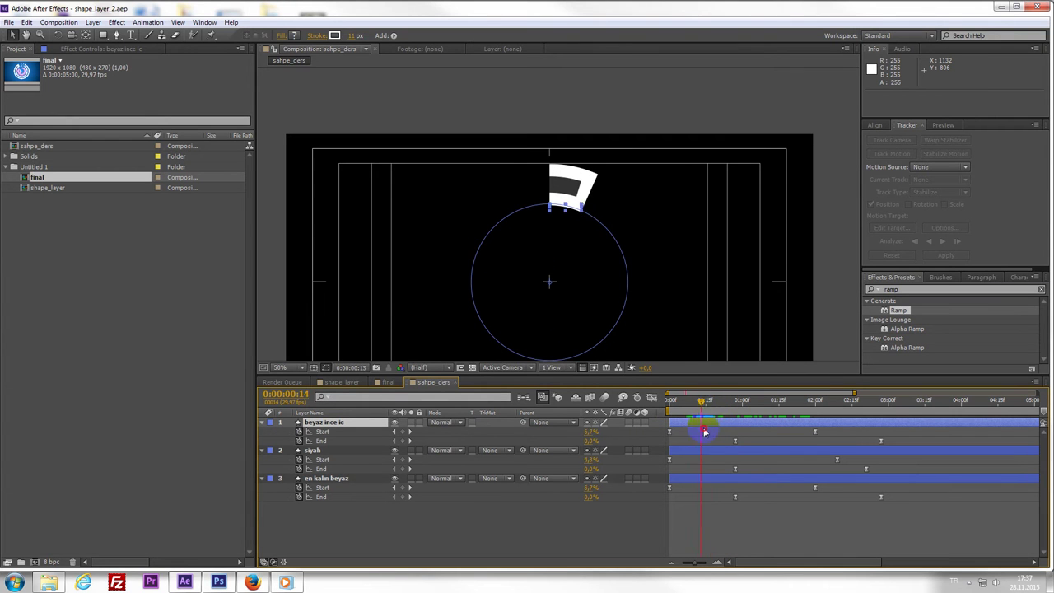
pyautogui.click(670, 432)
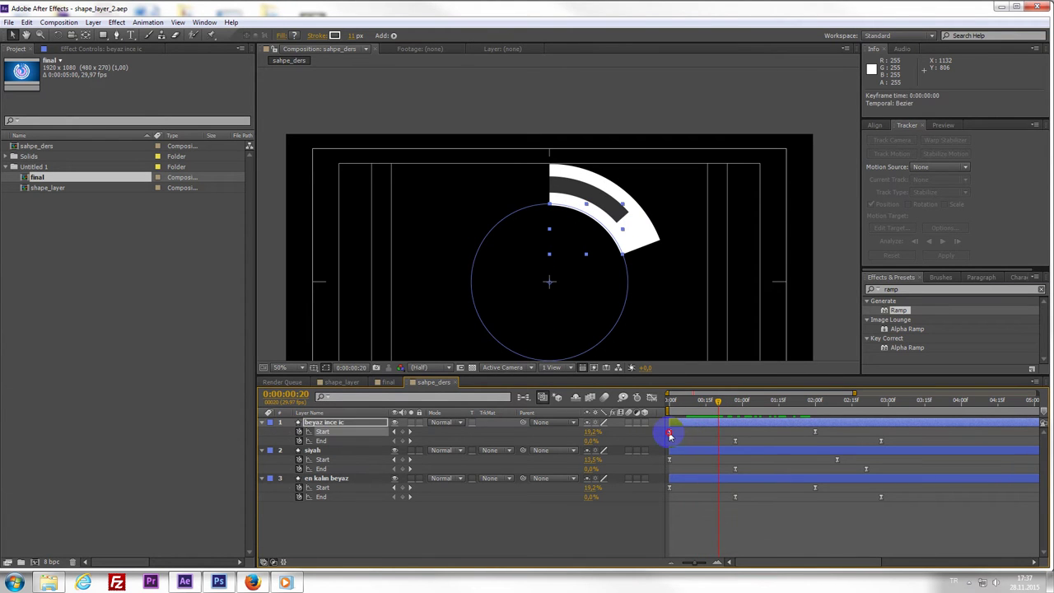
pyautogui.moveTo(681, 436); pyautogui.dragTo(775, 432)
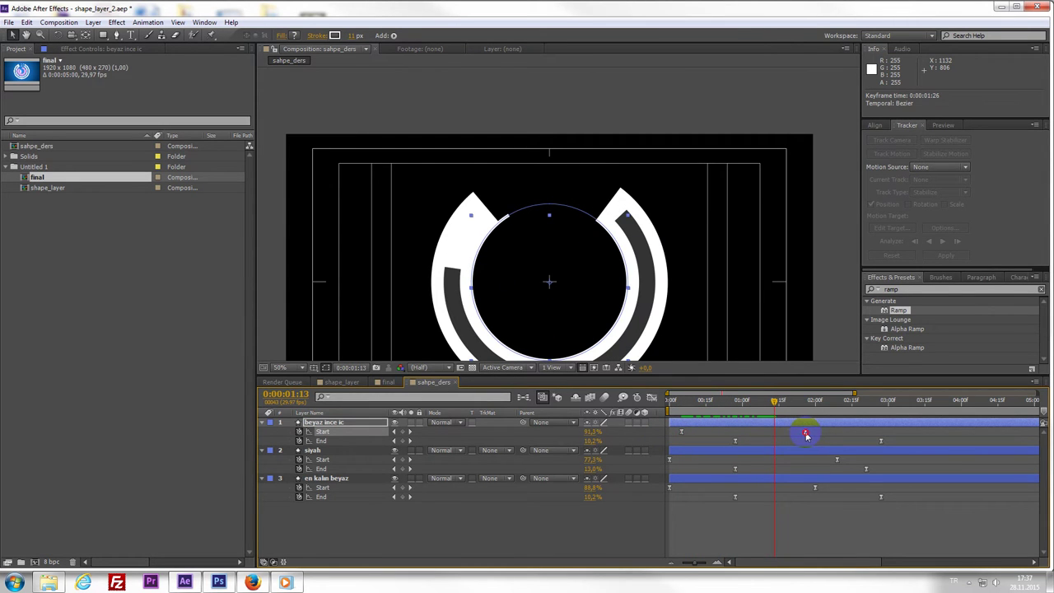
pyautogui.moveTo(832, 414); pyautogui.dragTo(748, 432)
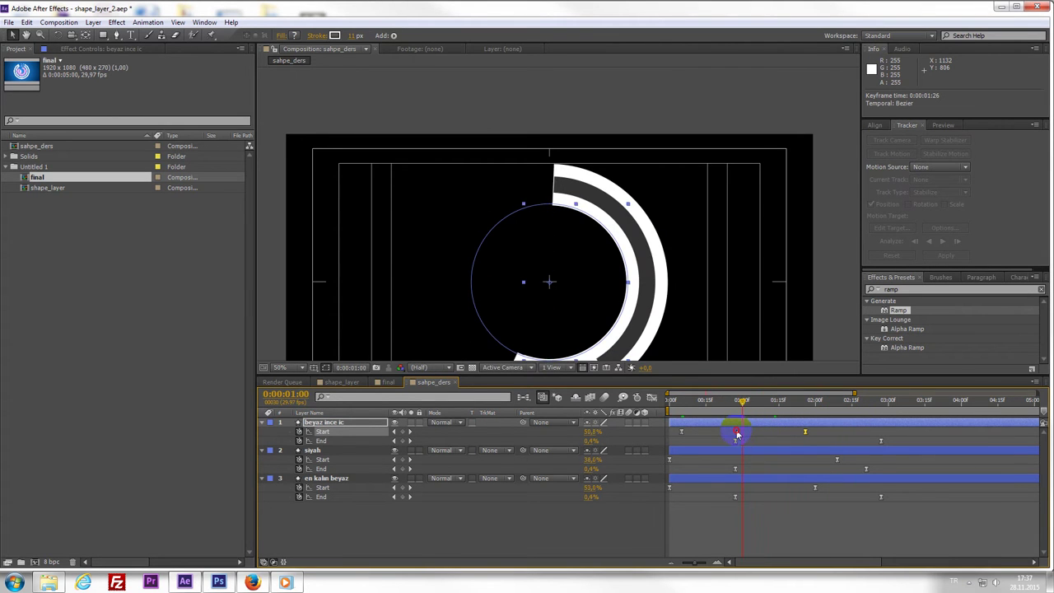
pyautogui.moveTo(748, 432); pyautogui.dragTo(717, 438)
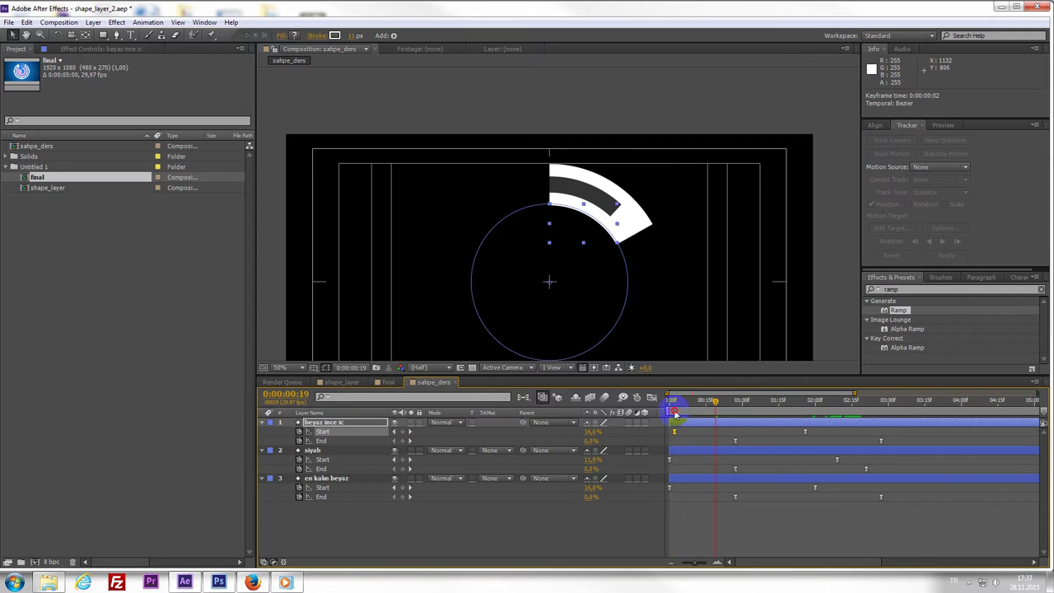
pyautogui.moveTo(673, 412)
pyautogui.mouseDown()
pyautogui.moveTo(675, 434)
pyautogui.moveTo(724, 423)
pyautogui.mouseUp()
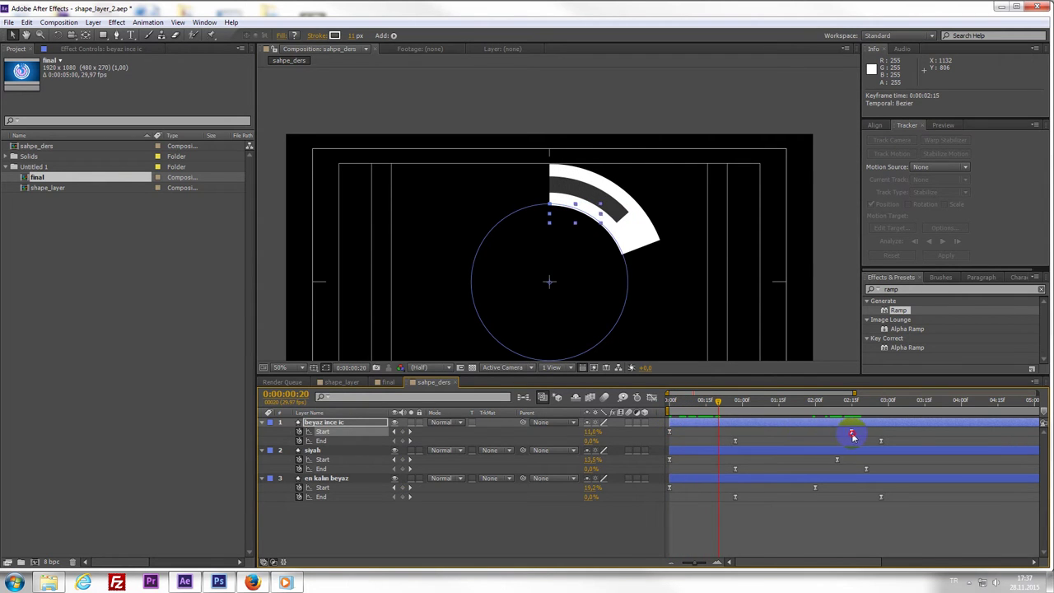
pyautogui.moveTo(713, 422); pyautogui.dragTo(771, 424)
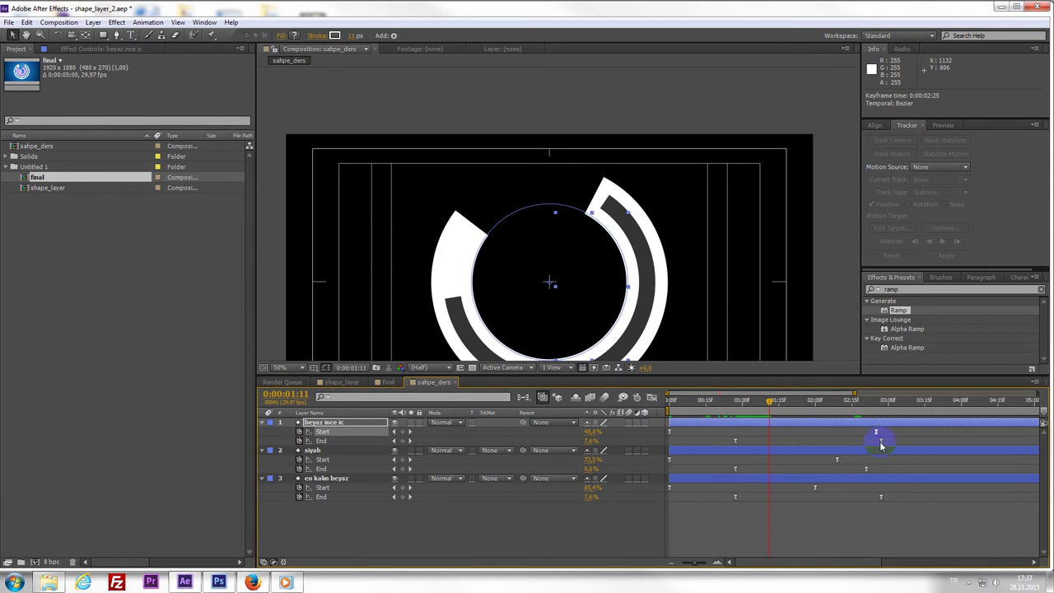
# - Push the inner ring's Start and End keyframes later so it animates after the other rings
pyautogui.moveTo(881, 445); pyautogui.dragTo(910, 451)
pyautogui.moveTo(782, 411)
pyautogui.mouseDown()
pyautogui.moveTo(768, 420)
pyautogui.moveTo(782, 420)
pyautogui.mouseUp()
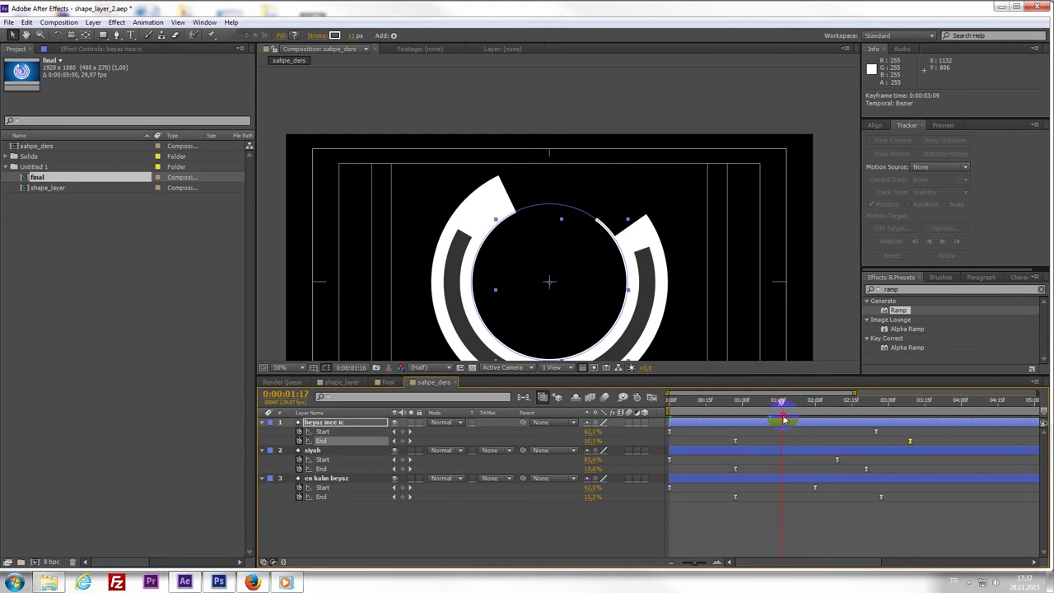
pyautogui.click(696, 291)
pyautogui.click(715, 342)
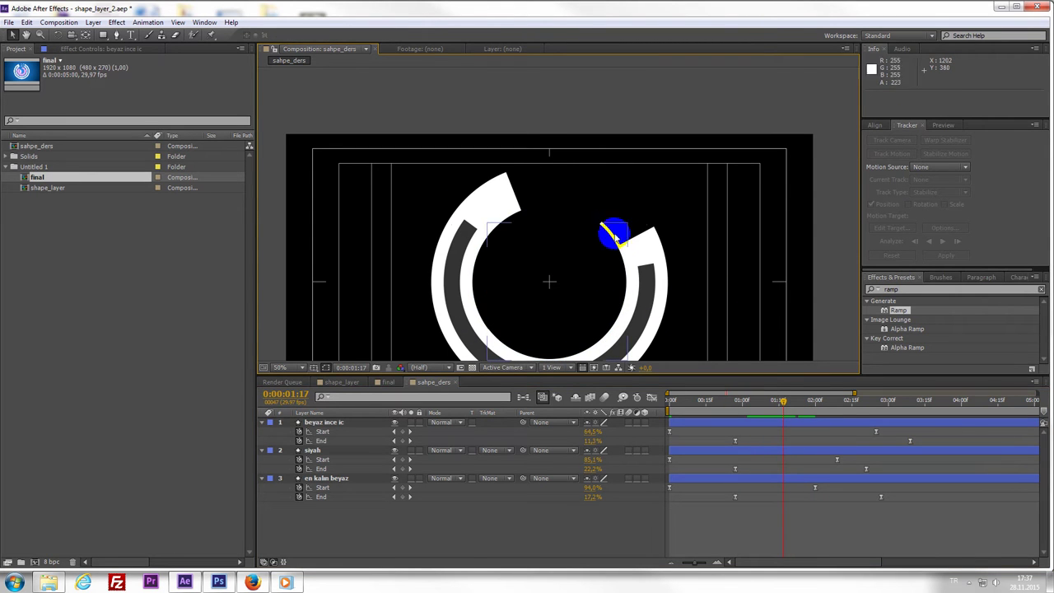
pyautogui.moveTo(765, 402)
pyautogui.mouseDown()
pyautogui.moveTo(721, 404)
pyautogui.moveTo(762, 421)
pyautogui.mouseUp()
pyautogui.moveTo(877, 432); pyautogui.dragTo(920, 443)
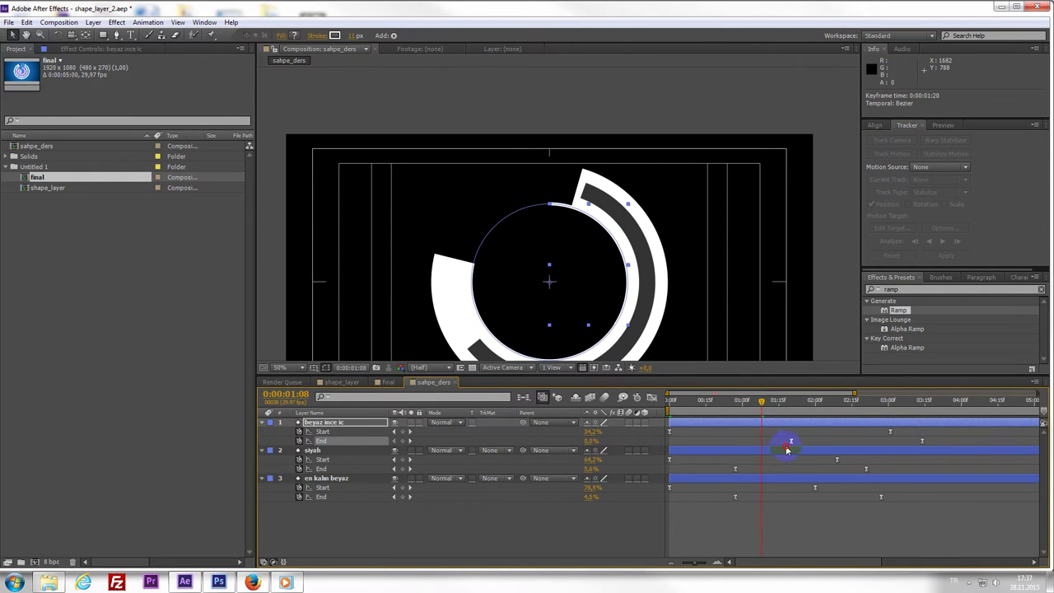
pyautogui.moveTo(761, 407)
pyautogui.mouseDown()
pyautogui.moveTo(757, 431)
pyautogui.moveTo(784, 445)
pyautogui.mouseUp()
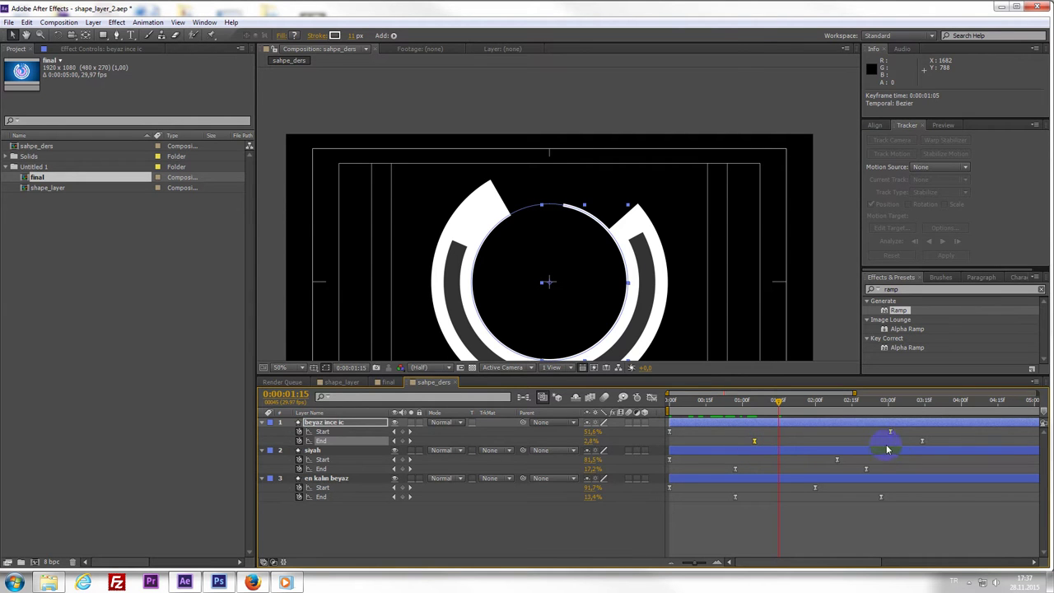
# - Nudge the inner ring's Start keyframe slightly earlier, check the ending, and duplicate beyaz ince ic
pyautogui.moveTo(889, 431); pyautogui.dragTo(883, 432)
pyautogui.moveTo(768, 407); pyautogui.dragTo(902, 445)
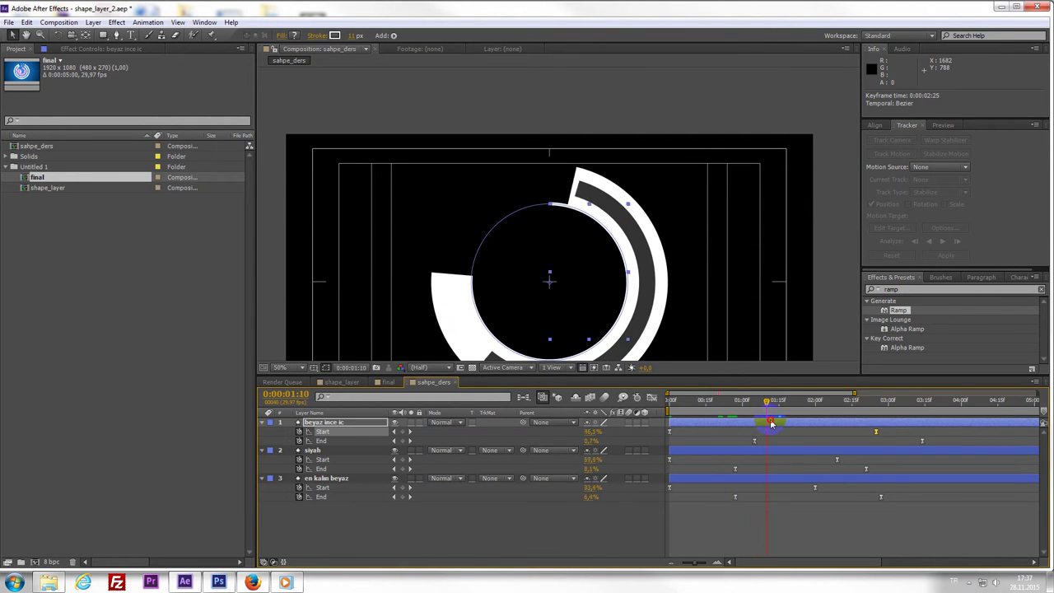
pyautogui.moveTo(838, 451); pyautogui.dragTo(874, 451)
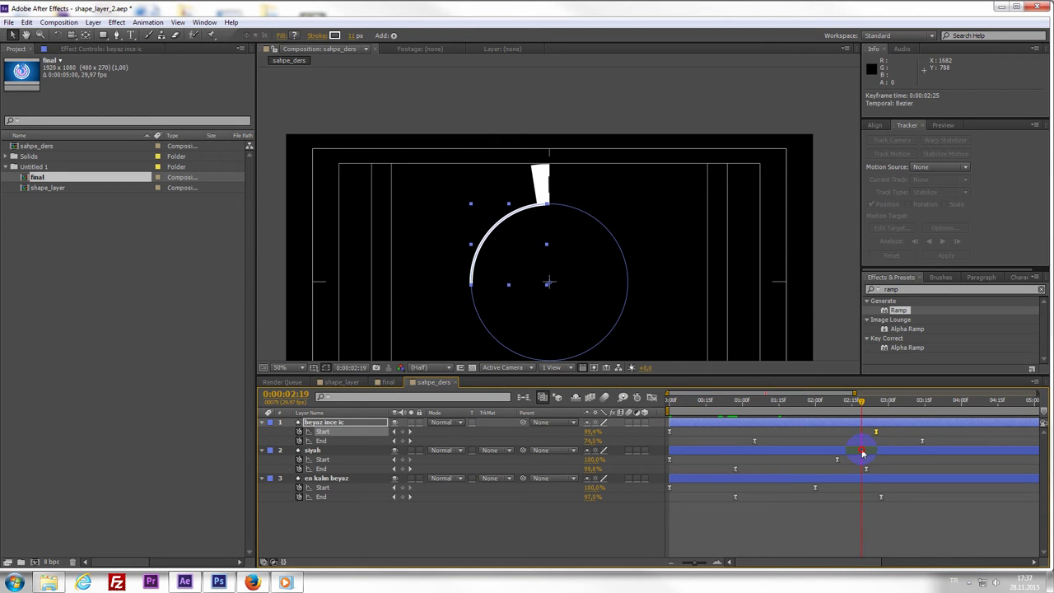
pyautogui.click(920, 444)
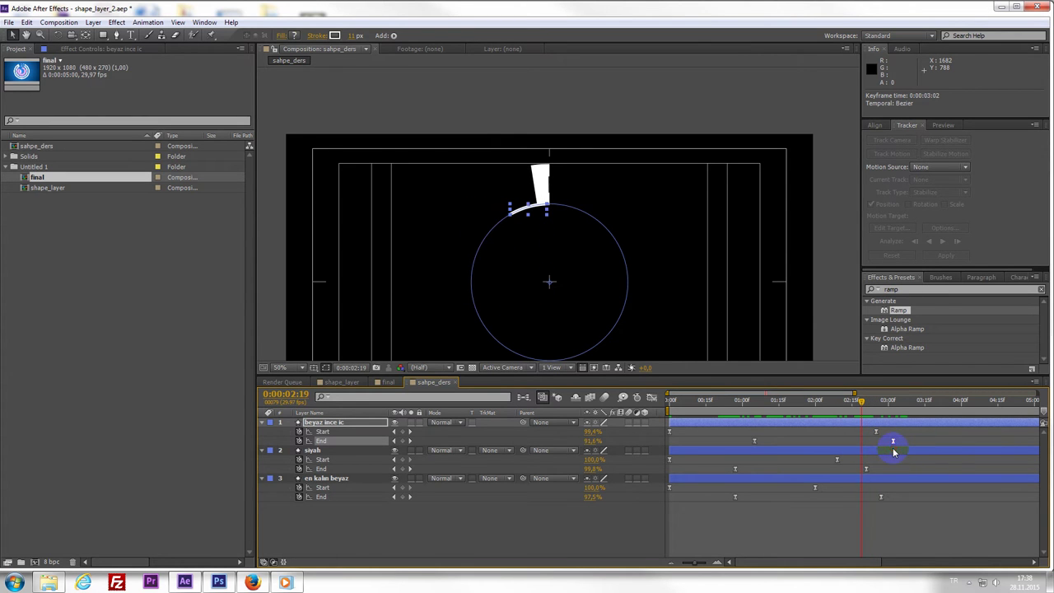
pyautogui.moveTo(794, 412)
pyautogui.mouseDown()
pyautogui.moveTo(867, 449)
pyautogui.moveTo(755, 459)
pyautogui.moveTo(782, 461)
pyautogui.mouseUp()
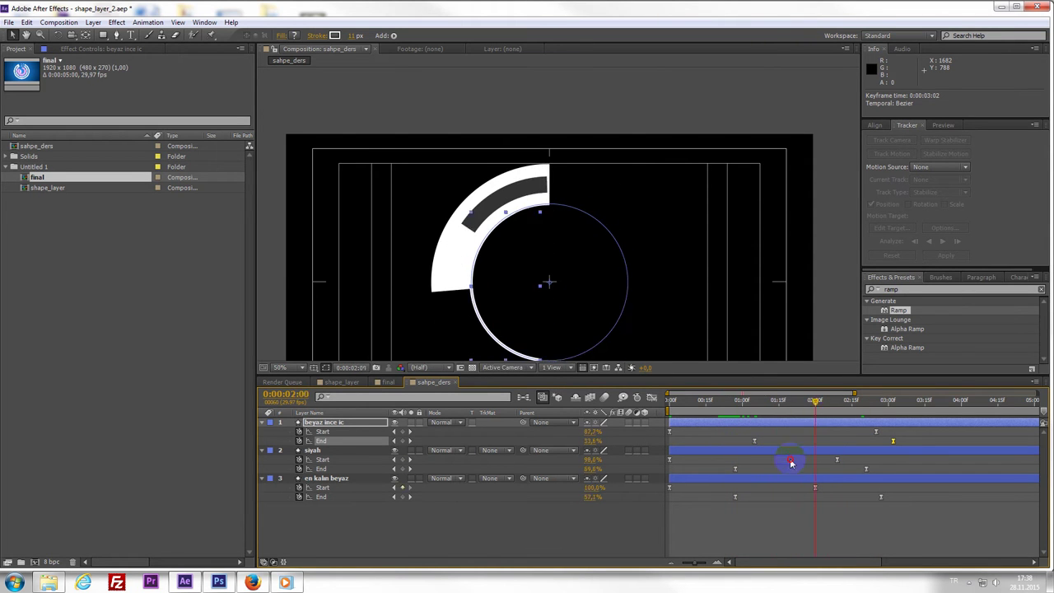
pyautogui.click(751, 441)
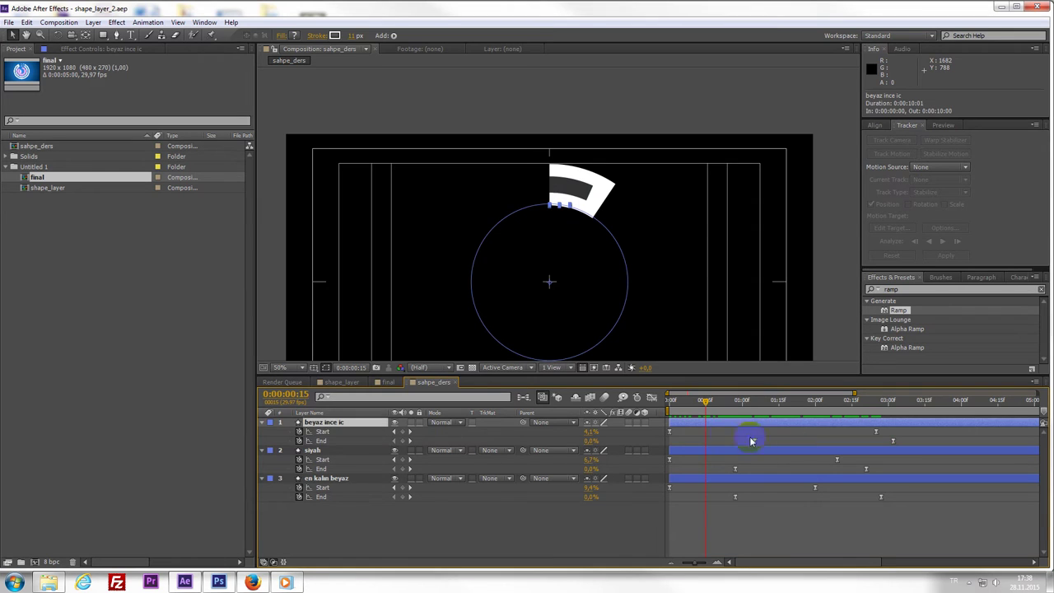
pyautogui.hotkey('ctrl', 'd')
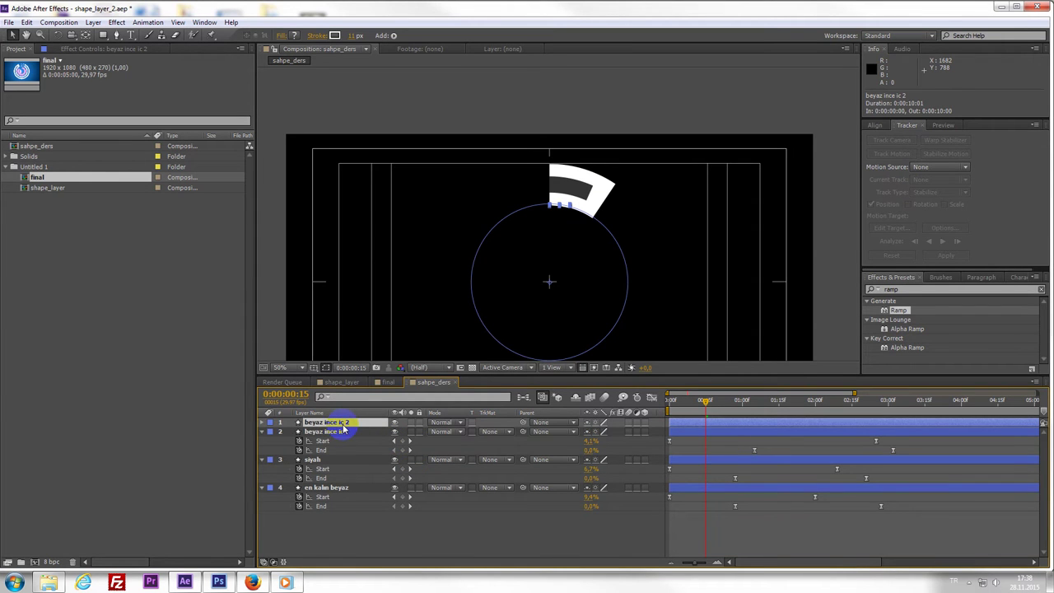
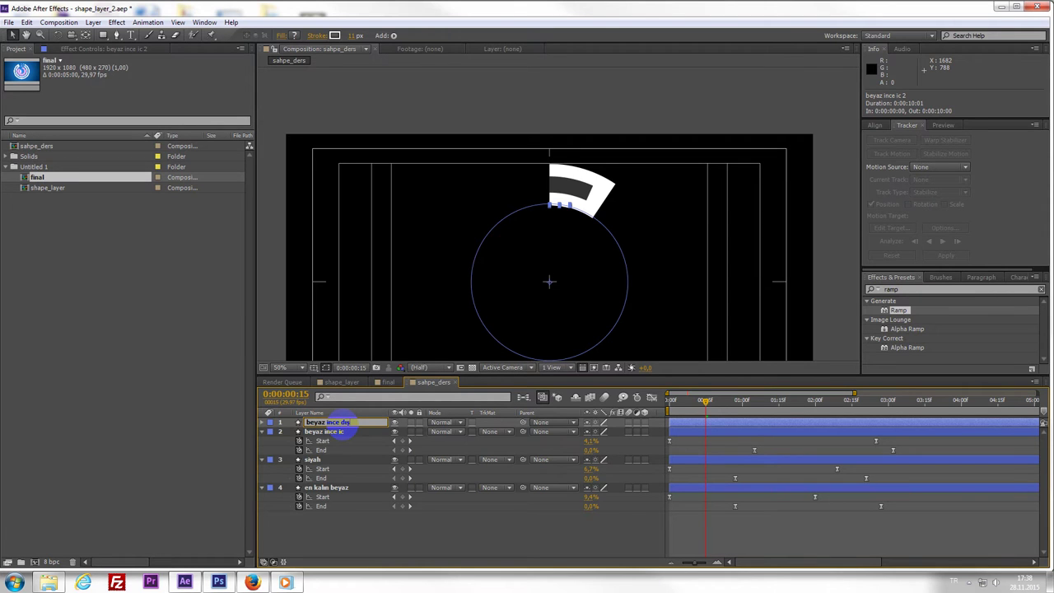
# - Name the layer 'beyaz ince dış' and expand its kalin yuvarlak Ellipse Path 1 properties
pyautogui.press('Return')
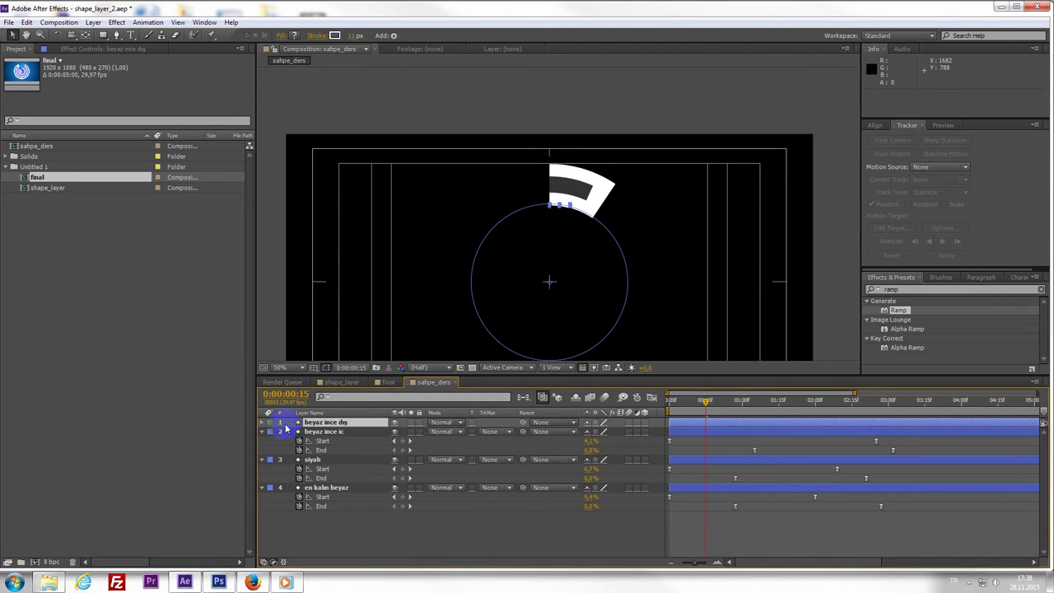
pyautogui.click(262, 423)
pyautogui.click(276, 445)
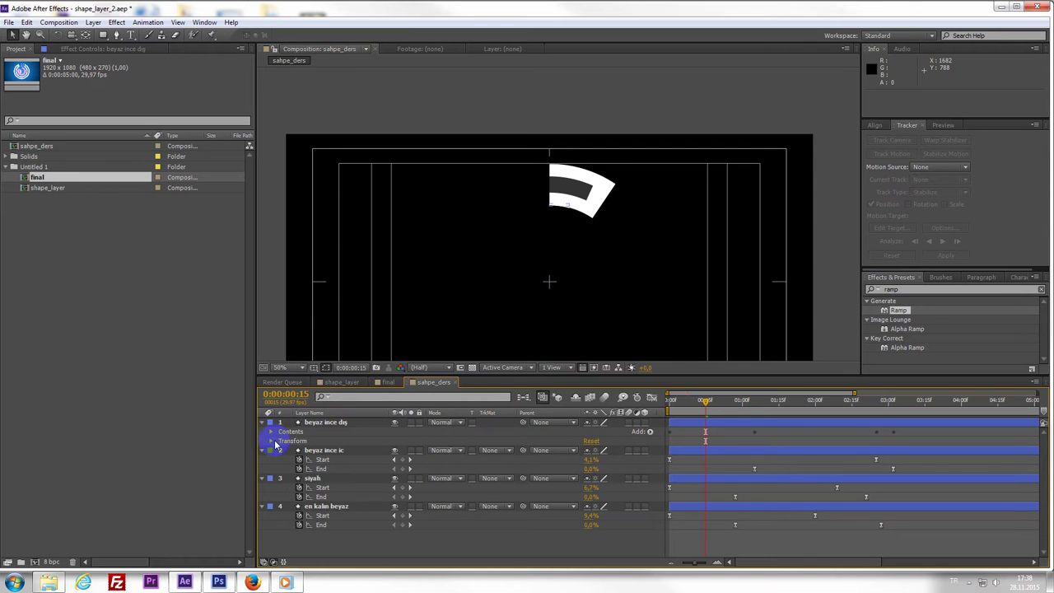
pyautogui.click(272, 432)
pyautogui.click(280, 441)
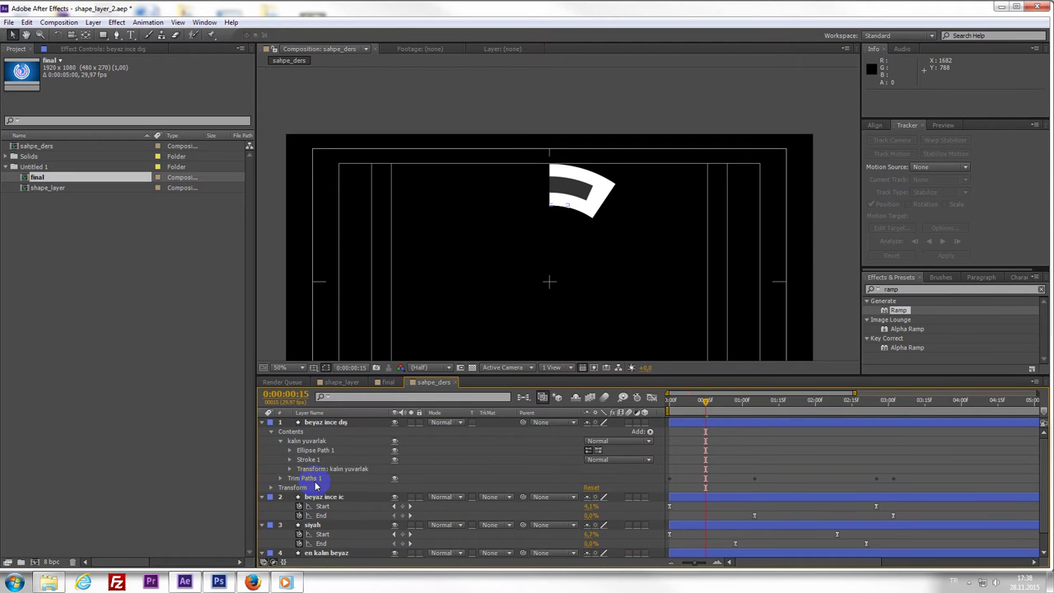
pyautogui.click(321, 451)
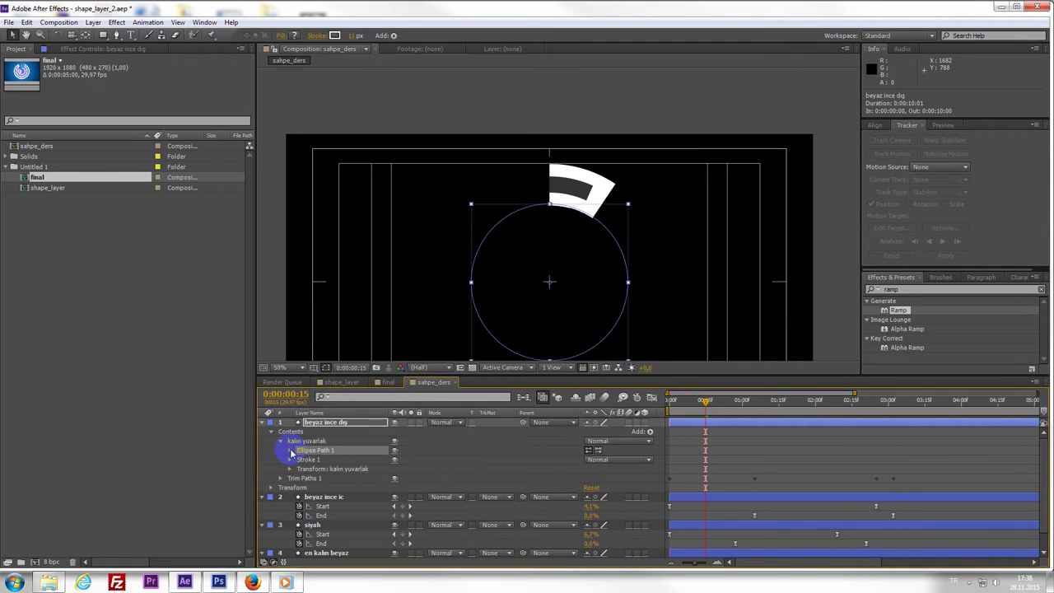
pyautogui.click(291, 451)
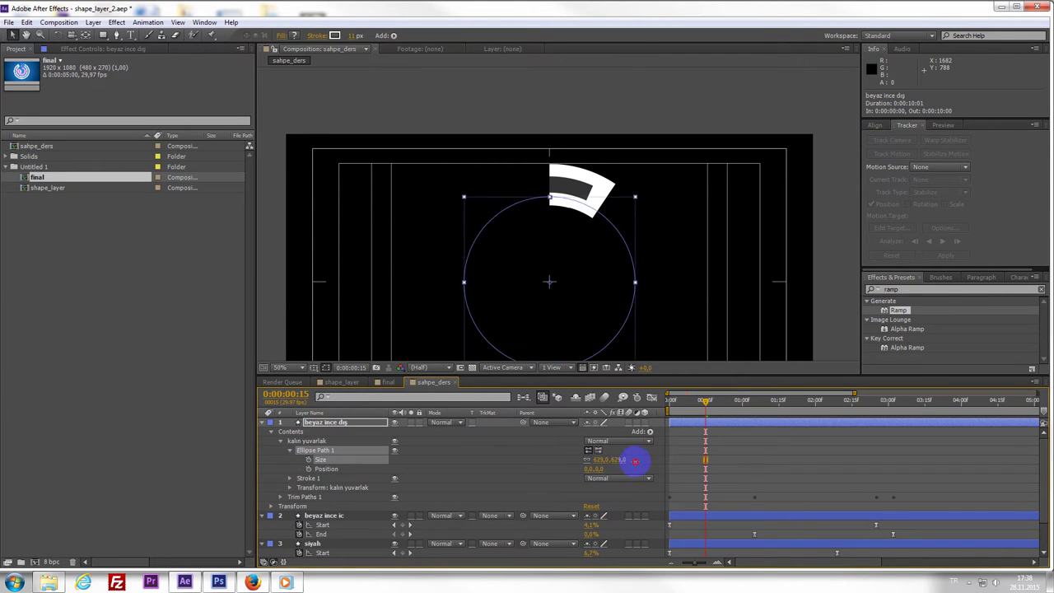
# - Scrub the ellipse Size to about 852 so the thin ring wraps the thick arcs
pyautogui.moveTo(599, 465); pyautogui.dragTo(780, 482)
pyautogui.scroll(2, 626, 212)
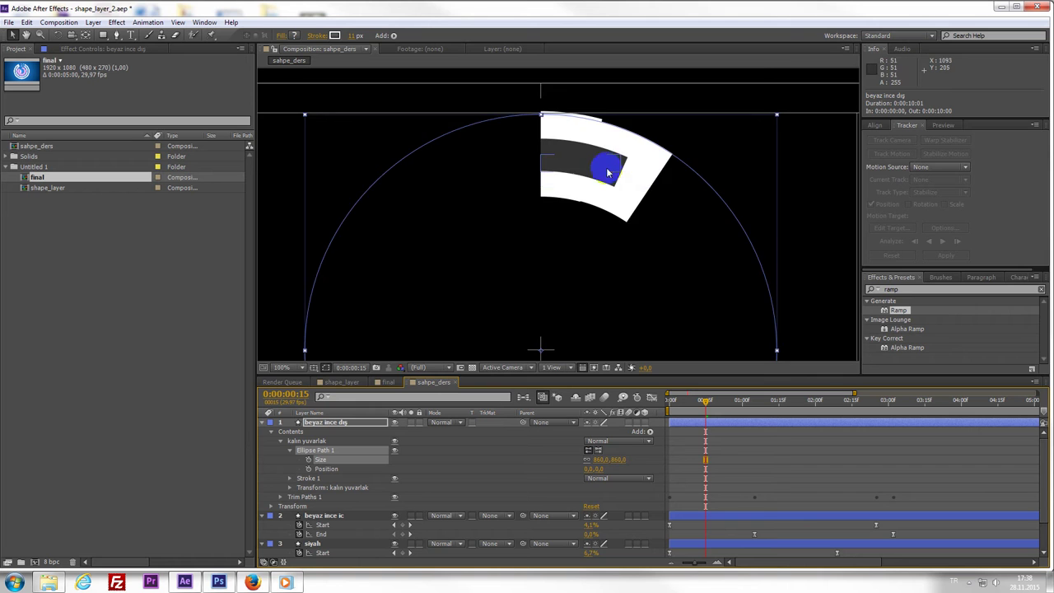
pyautogui.scroll(2, 621, 123)
pyautogui.scroll(2, 571, 222)
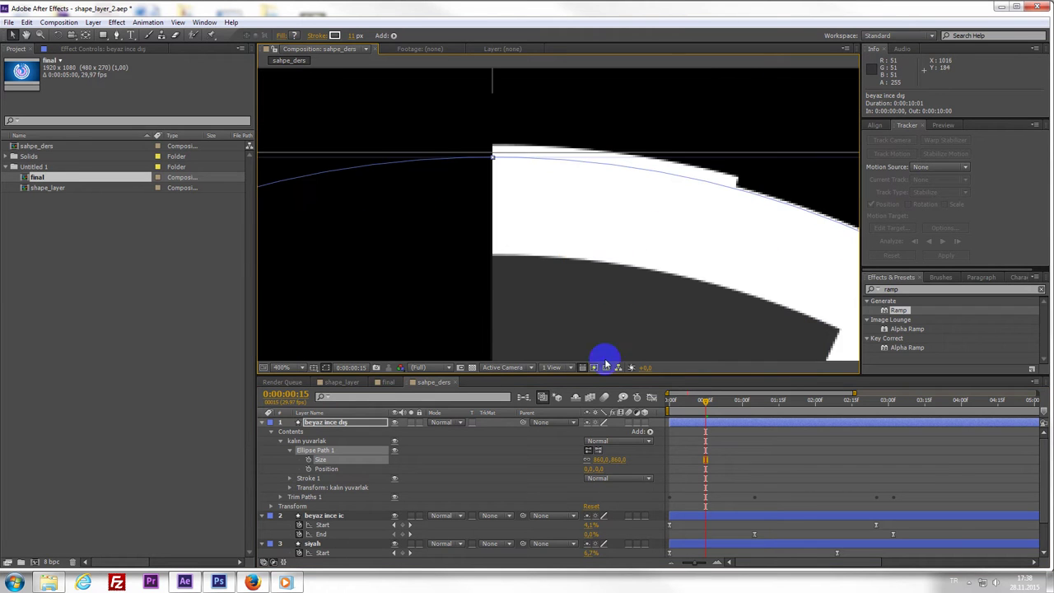
pyautogui.moveTo(607, 463); pyautogui.dragTo(599, 460)
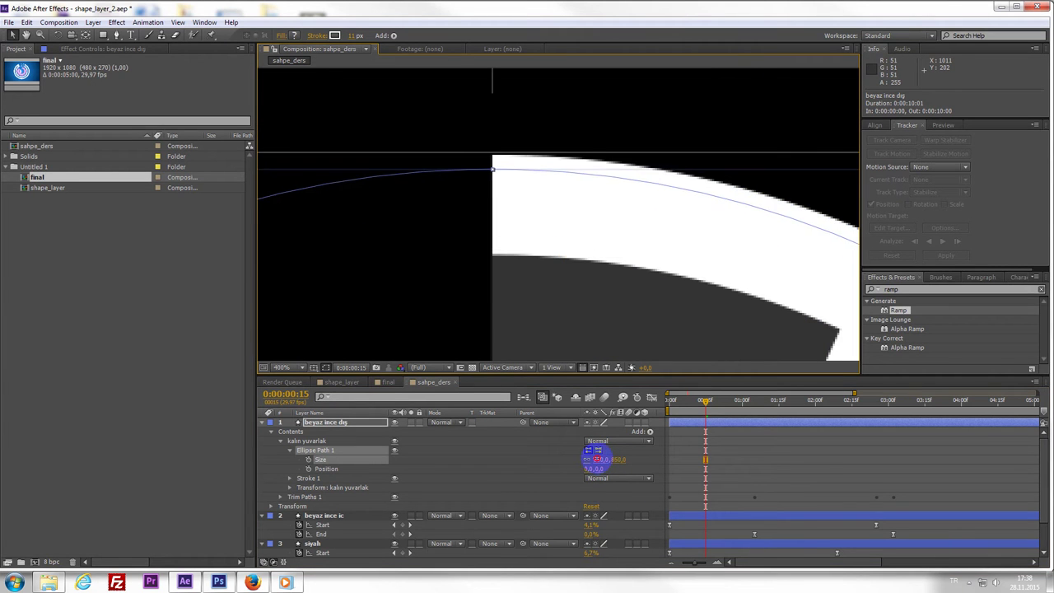
pyautogui.moveTo(770, 414); pyautogui.dragTo(754, 416)
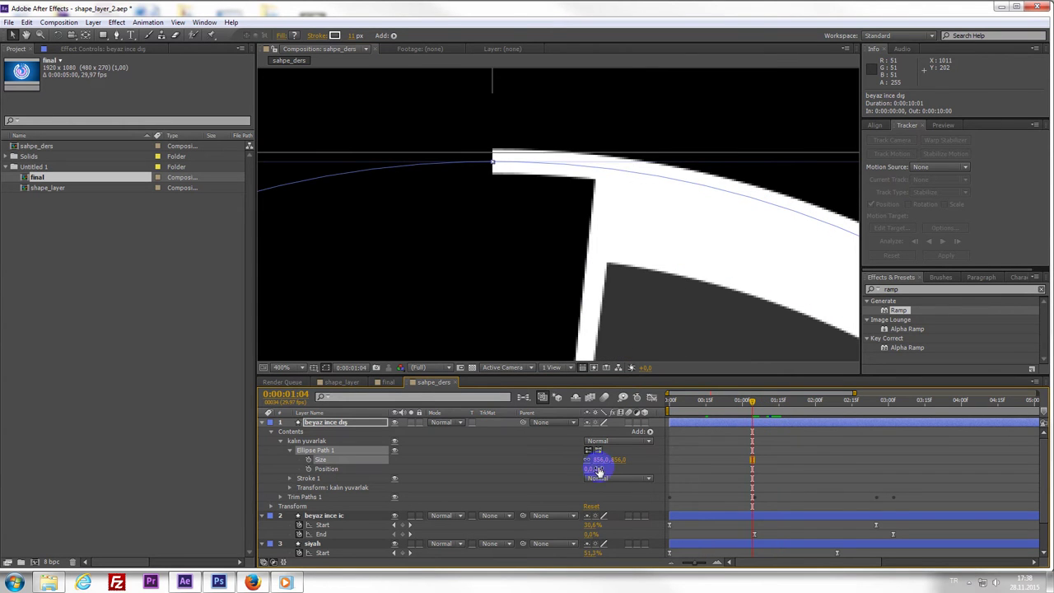
pyautogui.moveTo(600, 466); pyautogui.dragTo(596, 463)
pyautogui.press(',')
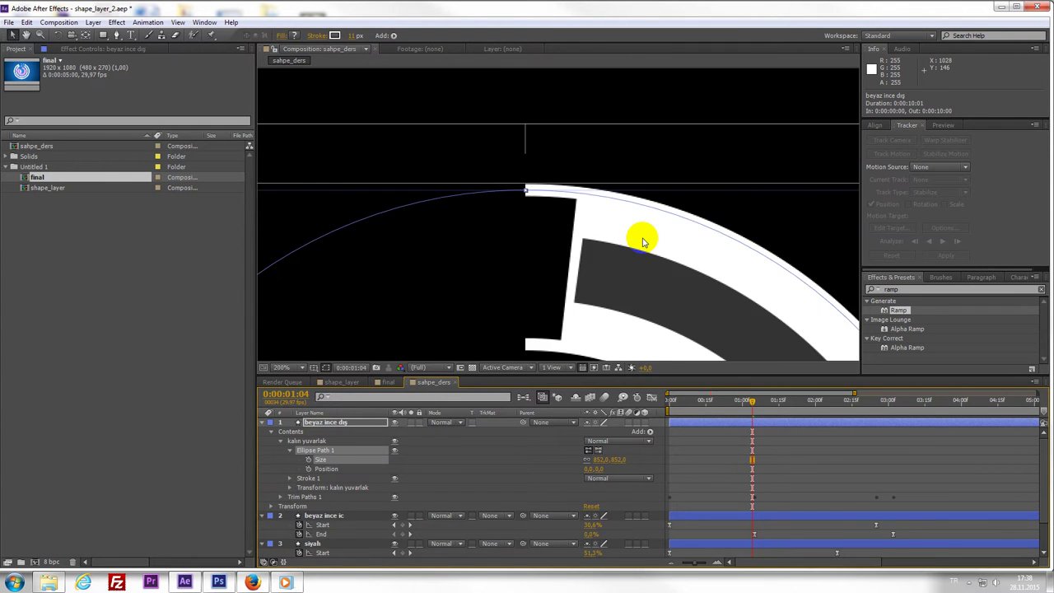
pyautogui.press(',')
pyautogui.press(',')
# - Preview the enlarged ring animation, stopping at 0:00:01:12
pyautogui.moveTo(536, 275); pyautogui.dragTo(609, 216)
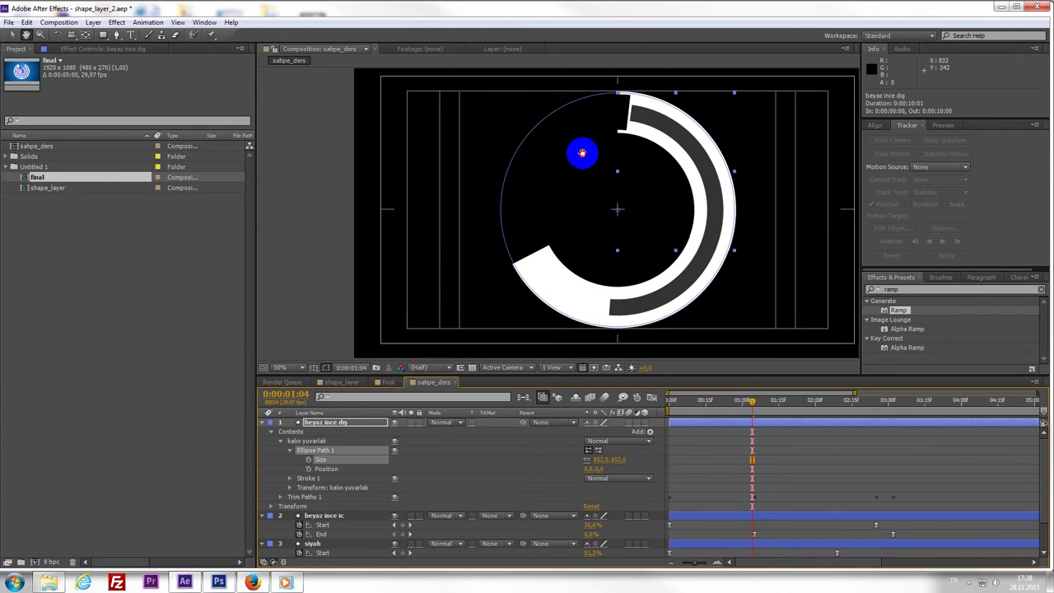
pyautogui.click(704, 251)
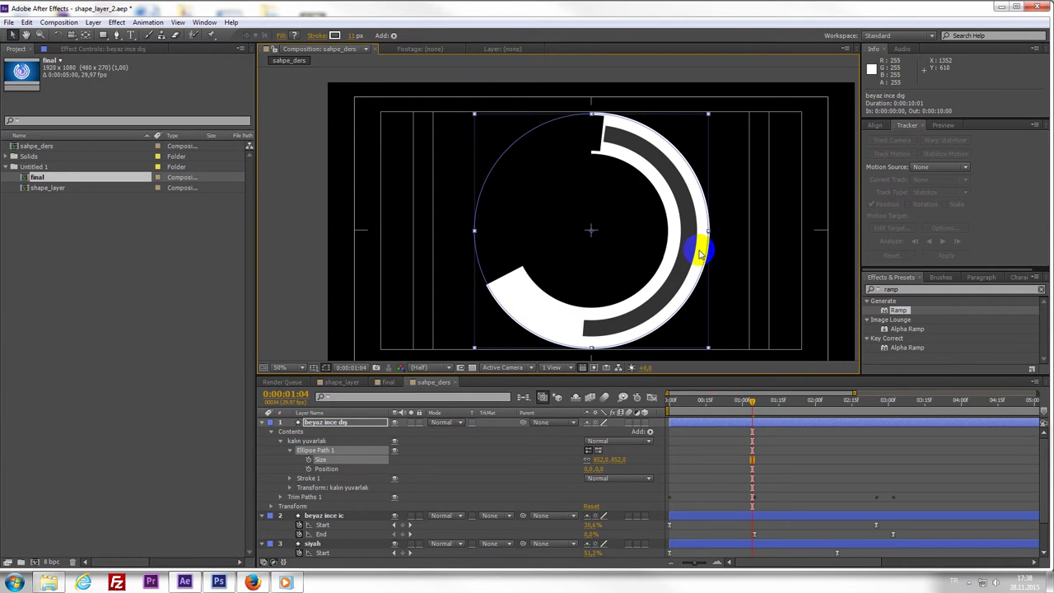
pyautogui.press('space')
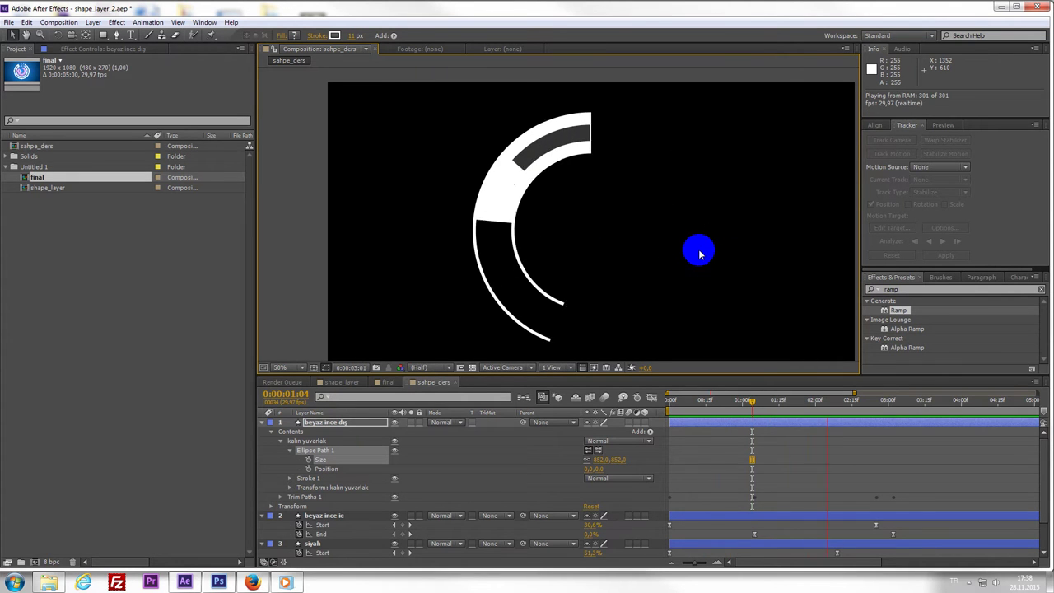
pyautogui.click(758, 406)
pyautogui.click(791, 440)
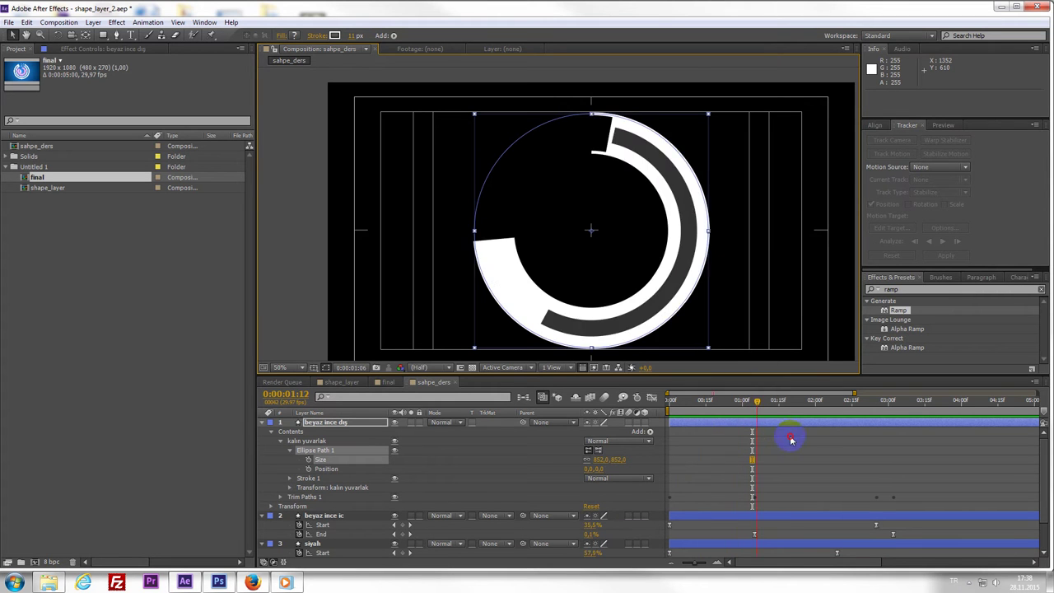
# - Save the project, scrub the final composition, then return to sahpe_ders
pyautogui.hotkey('ctrl', 's')
pyautogui.click(540, 398)
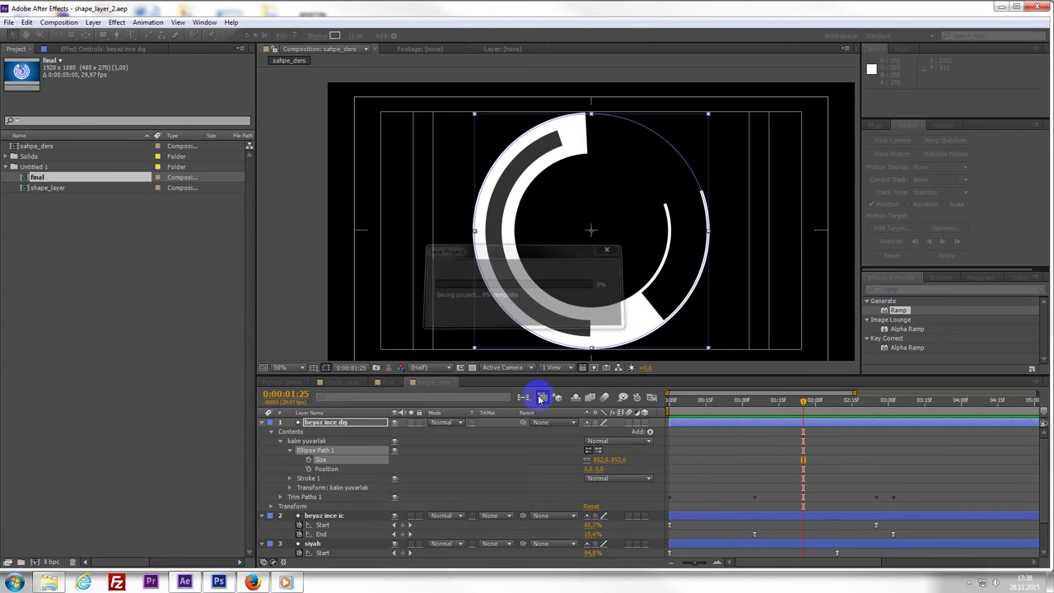
pyautogui.click(387, 382)
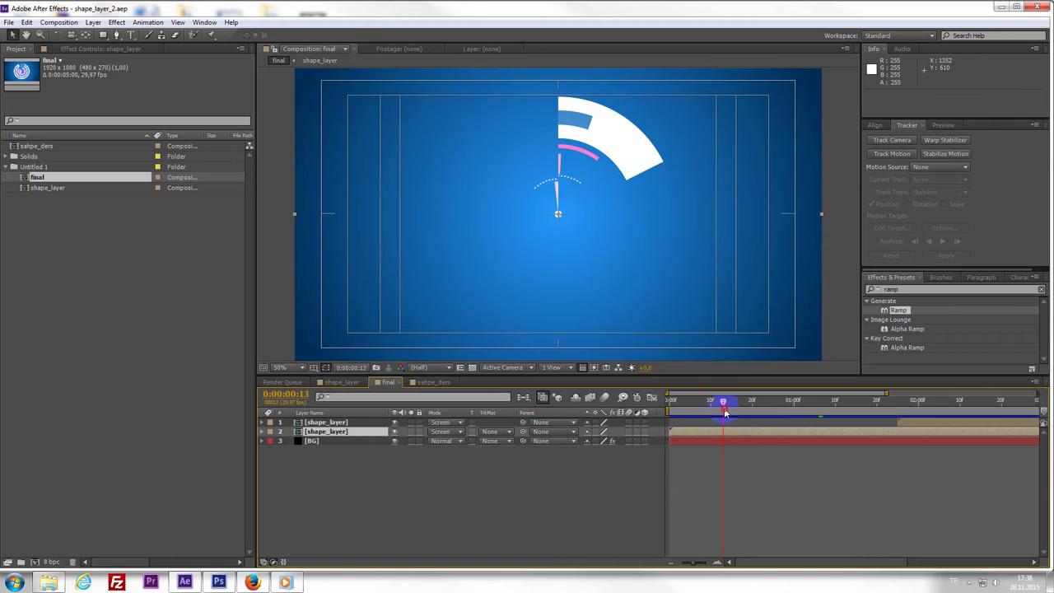
pyautogui.moveTo(700, 411)
pyautogui.mouseDown()
pyautogui.moveTo(765, 404)
pyautogui.moveTo(786, 413)
pyautogui.moveTo(728, 425)
pyautogui.moveTo(793, 428)
pyautogui.mouseUp()
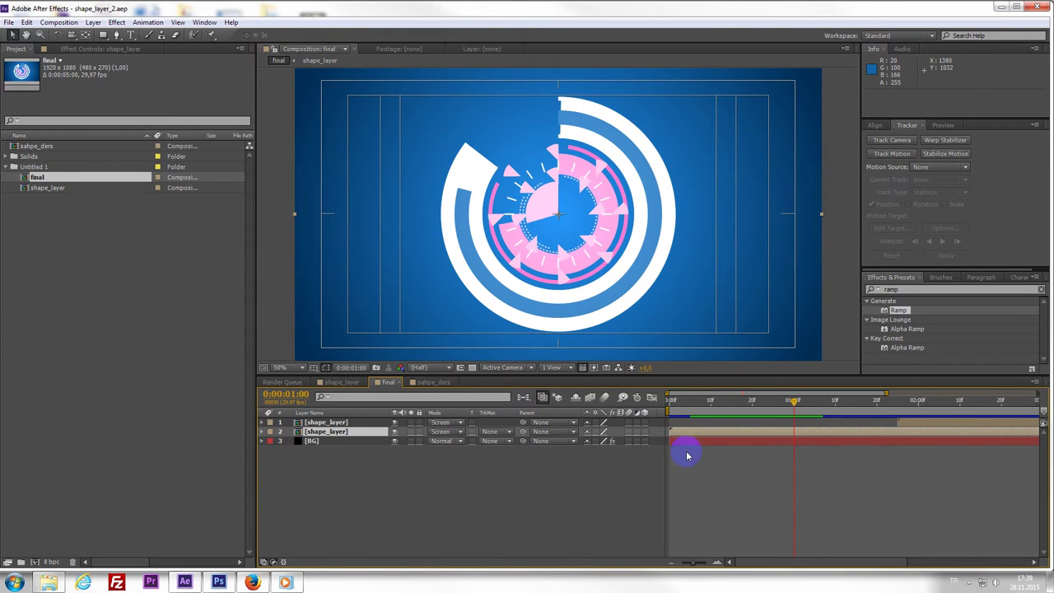
pyautogui.doubleClick(781, 434)
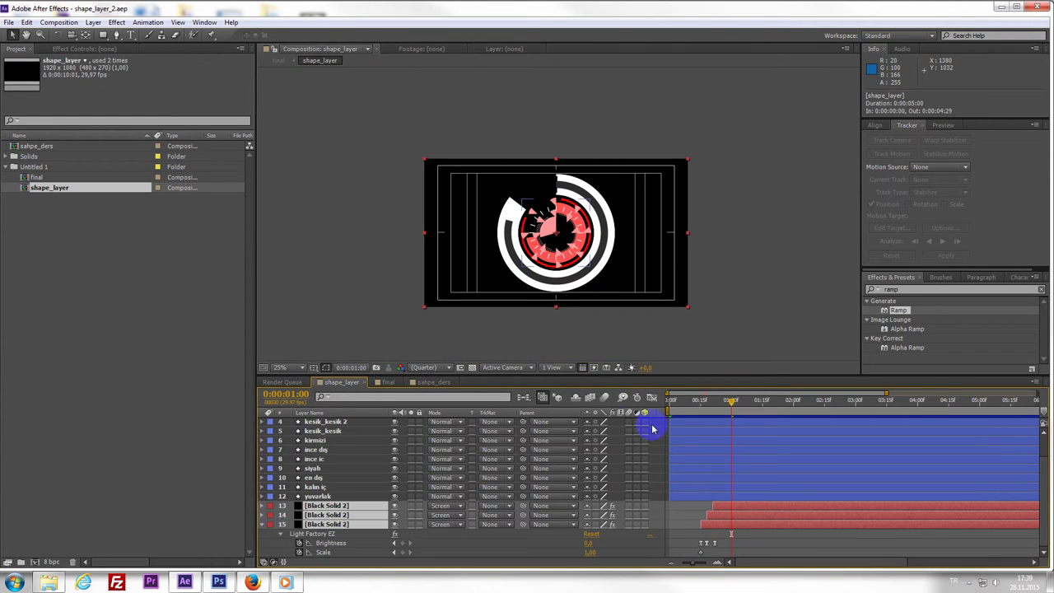
pyautogui.click(456, 384)
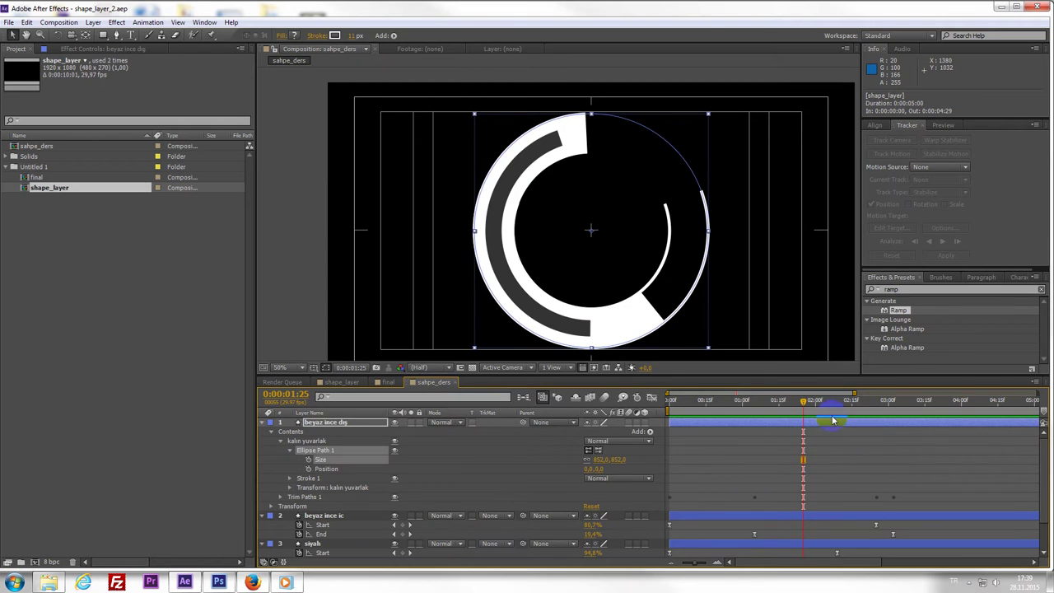
# - Duplicate the beyaz ince dış layer and name the copy 'kırmızı'
pyautogui.moveTo(833, 421); pyautogui.dragTo(722, 427)
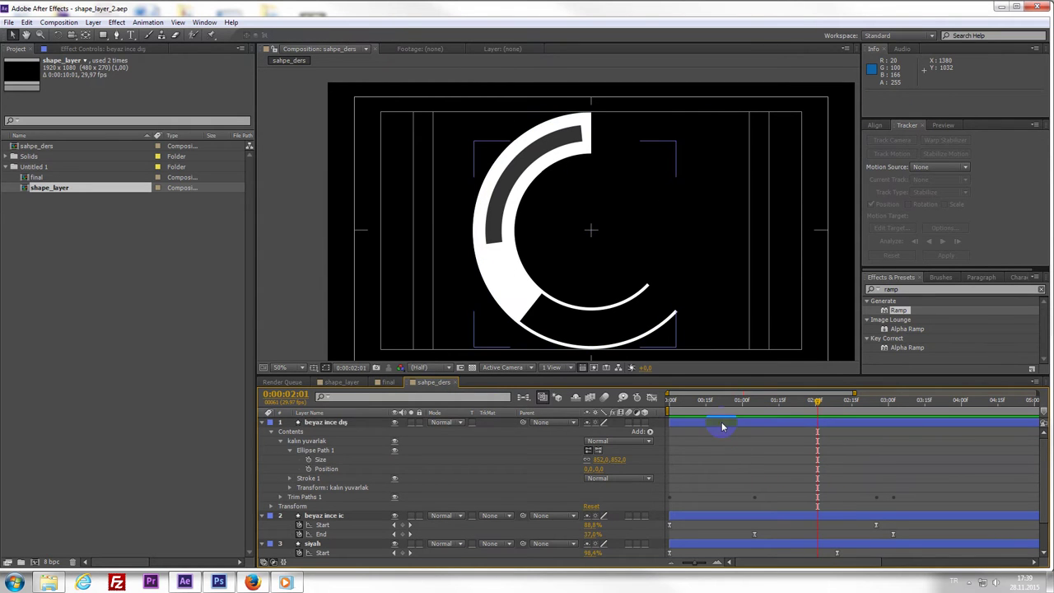
pyautogui.click(723, 427)
pyautogui.hotkey('ctrl', 'd')
pyautogui.click(338, 421)
pyautogui.write('kırmızı')
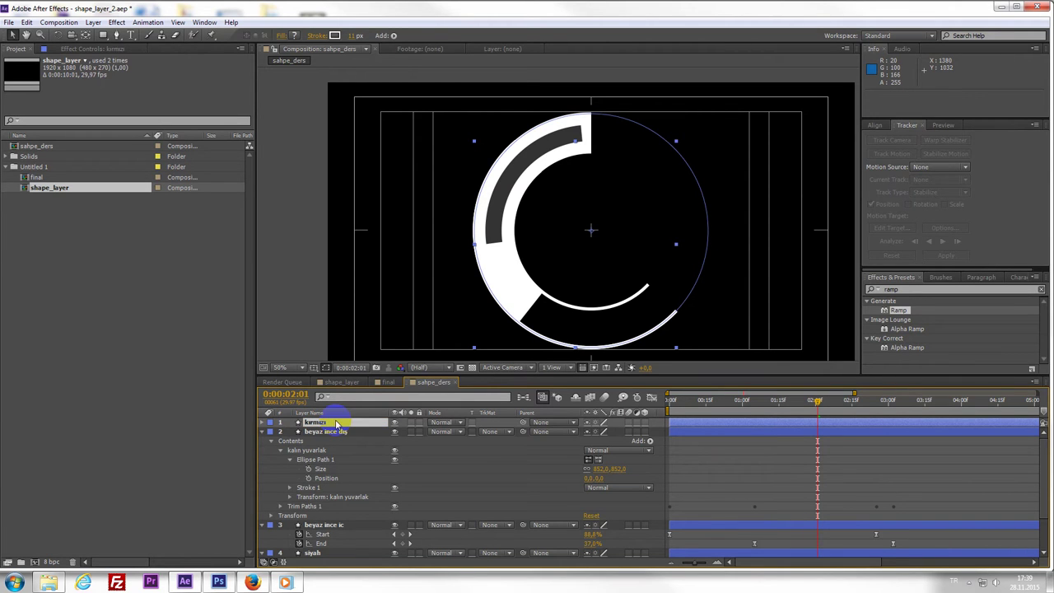
pyautogui.press('Return')
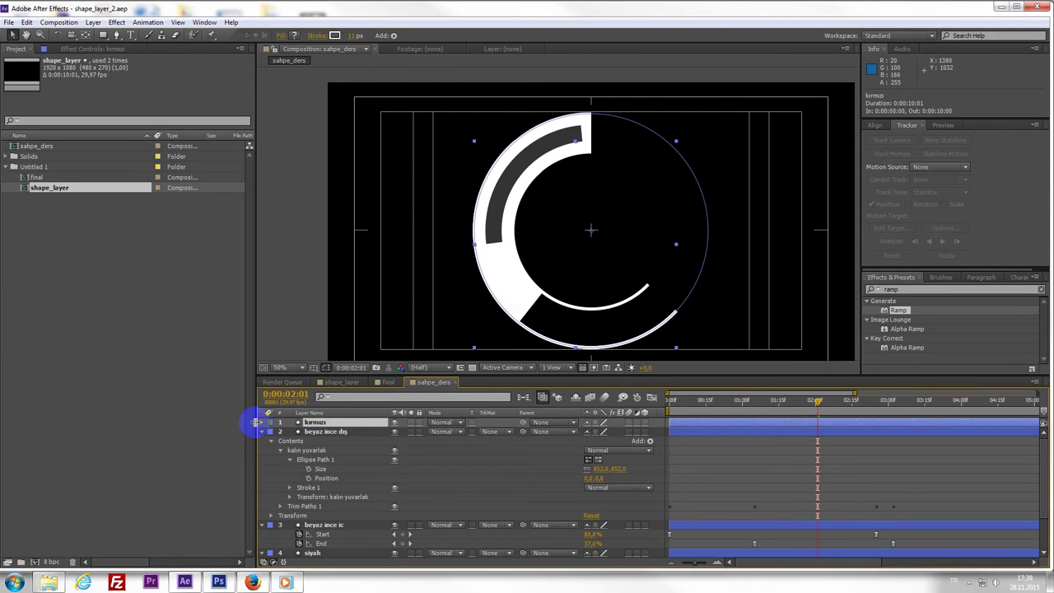
# - Set the kırmızı layer's Stroke 1 colour to red
pyautogui.click(261, 431)
pyautogui.click(262, 421)
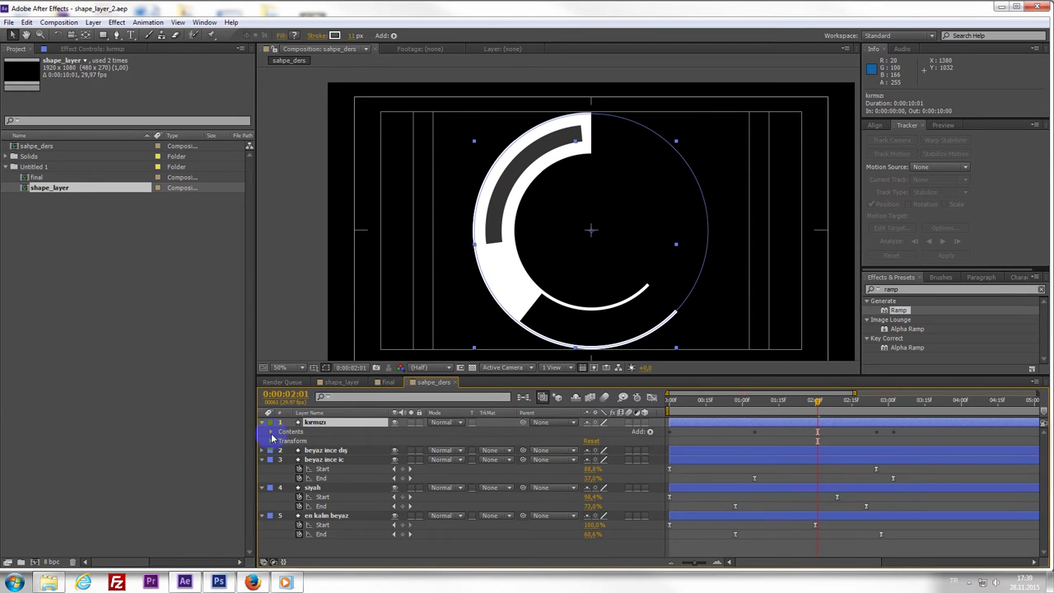
pyautogui.click(271, 431)
pyautogui.click(281, 441)
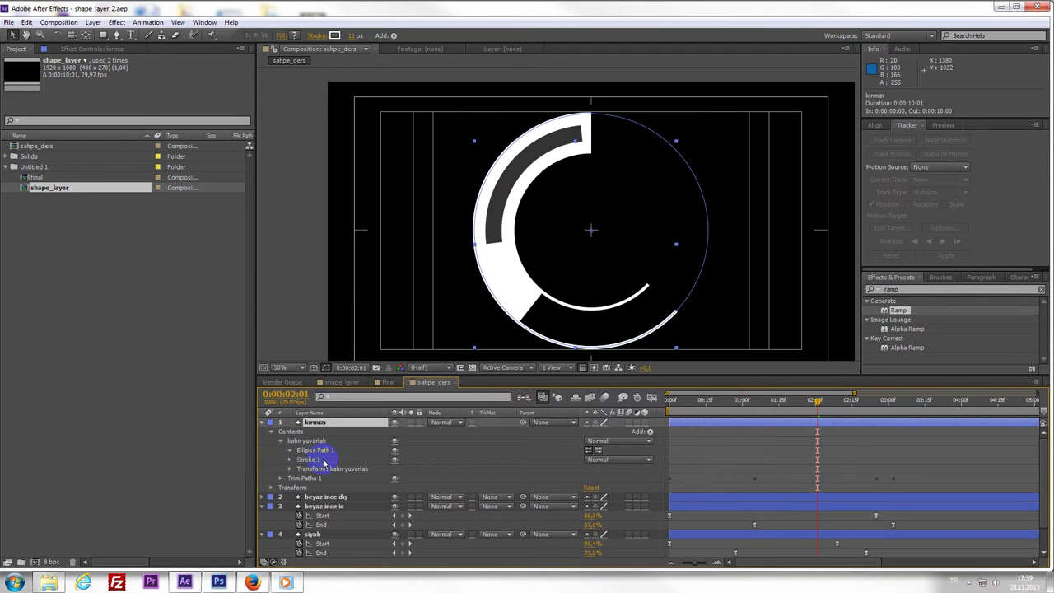
pyautogui.click(318, 452)
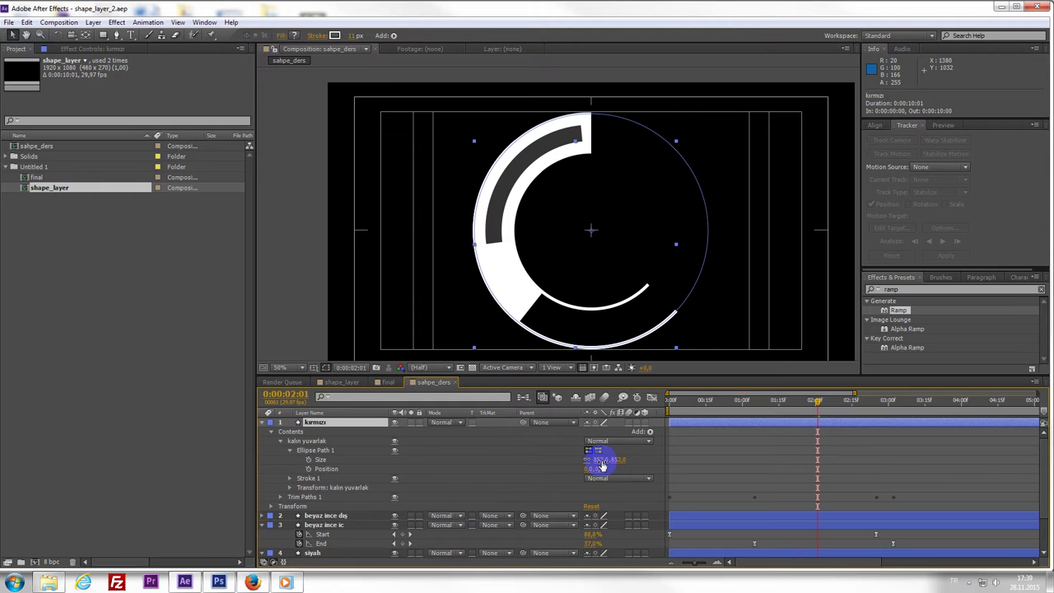
pyautogui.click(289, 479)
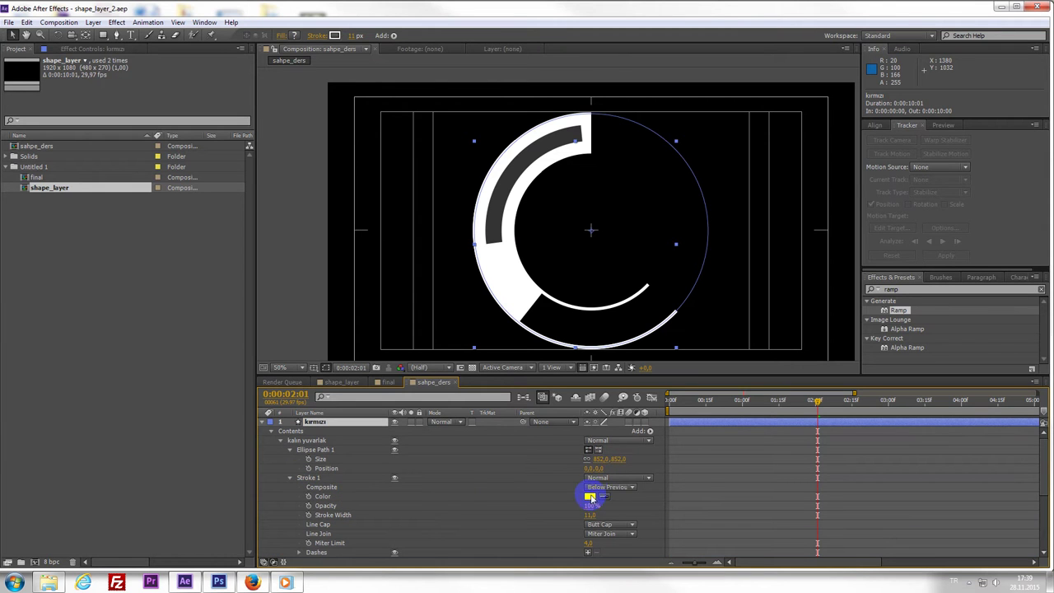
pyautogui.click(590, 497)
pyautogui.click(489, 352)
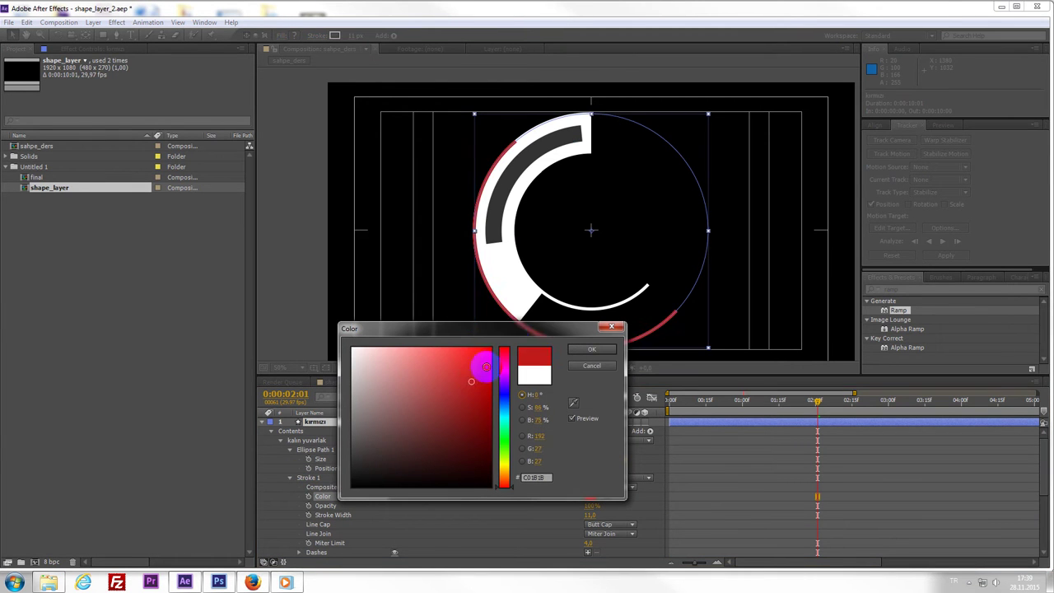
pyautogui.click(601, 354)
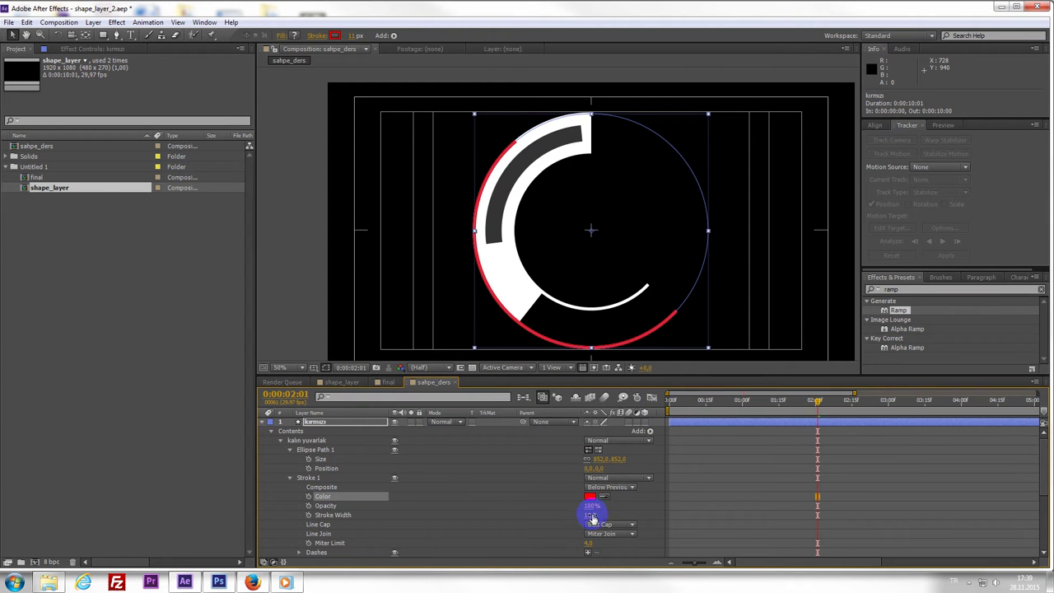
# - Shrink the kırmızı ellipse to 513 and compare it against the final composition
pyautogui.moveTo(603, 465); pyautogui.dragTo(422, 471)
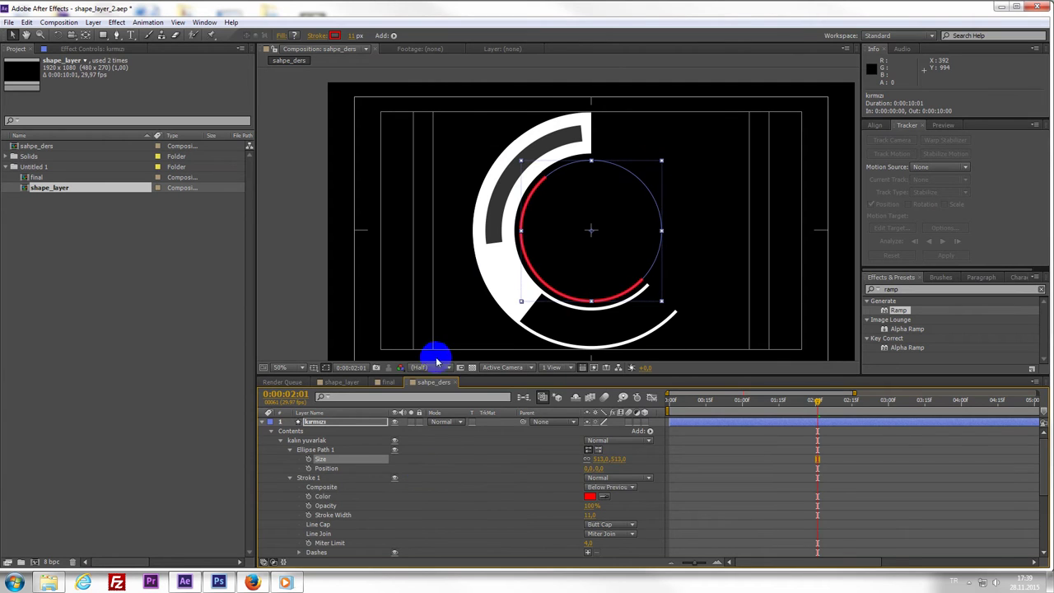
pyautogui.click(387, 382)
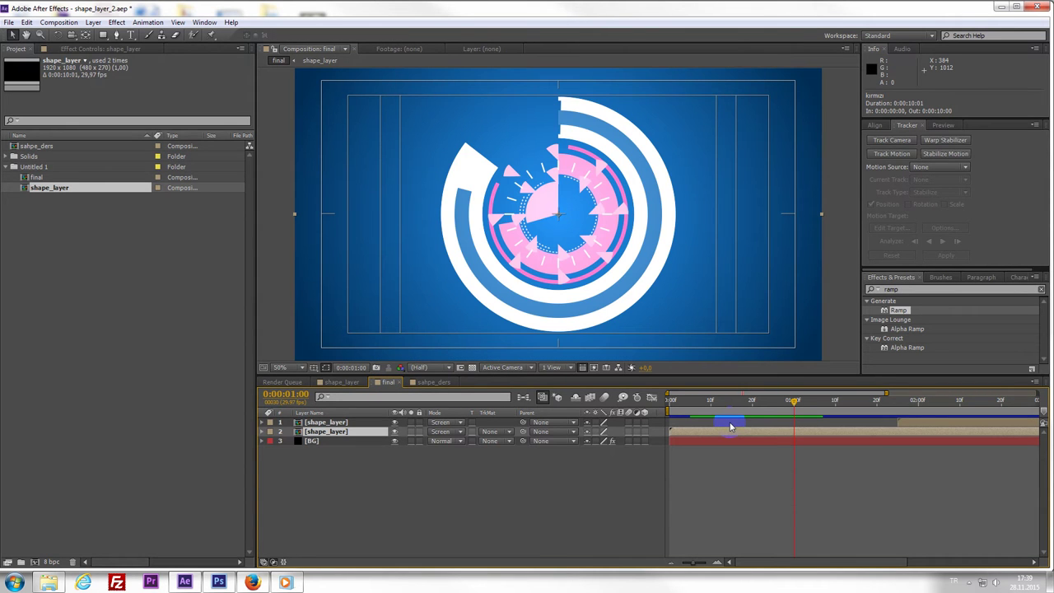
pyautogui.click(447, 385)
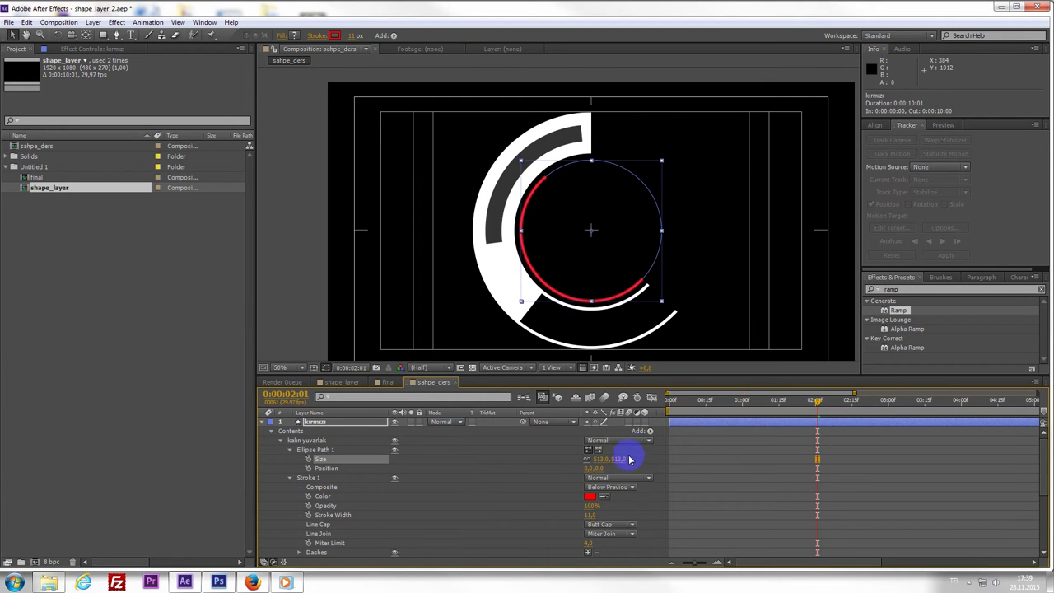
pyautogui.moveTo(692, 412); pyautogui.dragTo(788, 436)
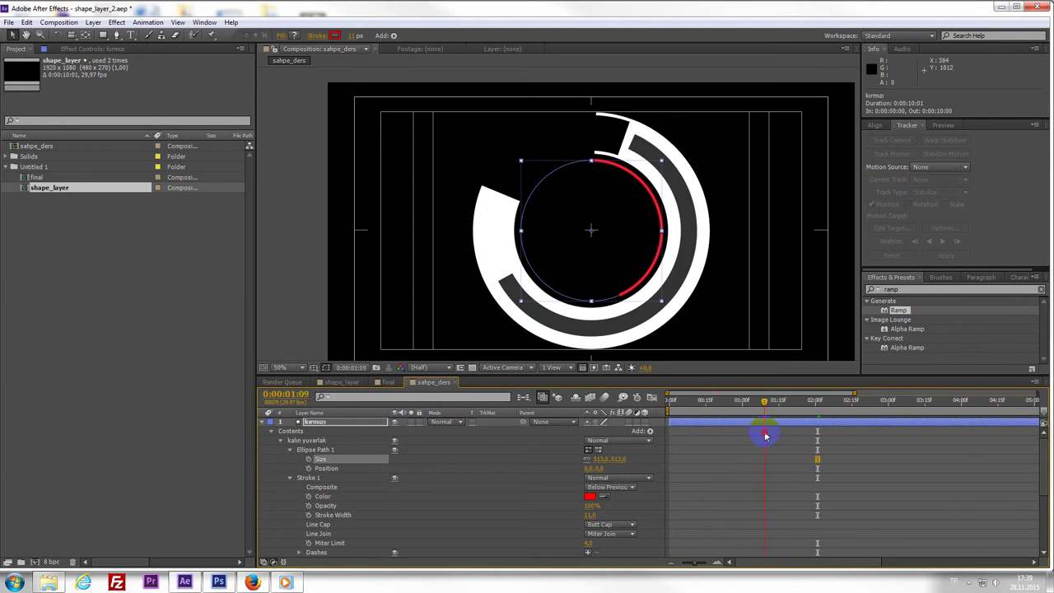
# - Reveal all trim keyframes with U and move the red ring's End keyframe earlier
pyautogui.click(278, 429)
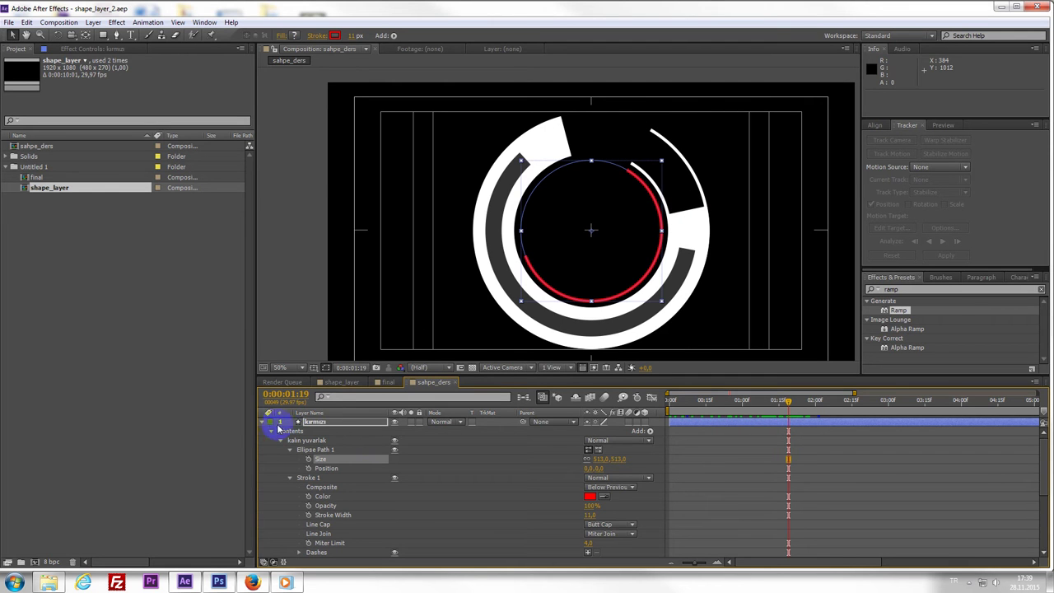
pyautogui.click(281, 422)
pyautogui.moveTo(671, 403)
pyautogui.mouseDown()
pyautogui.moveTo(786, 446)
pyautogui.moveTo(702, 428)
pyautogui.mouseUp()
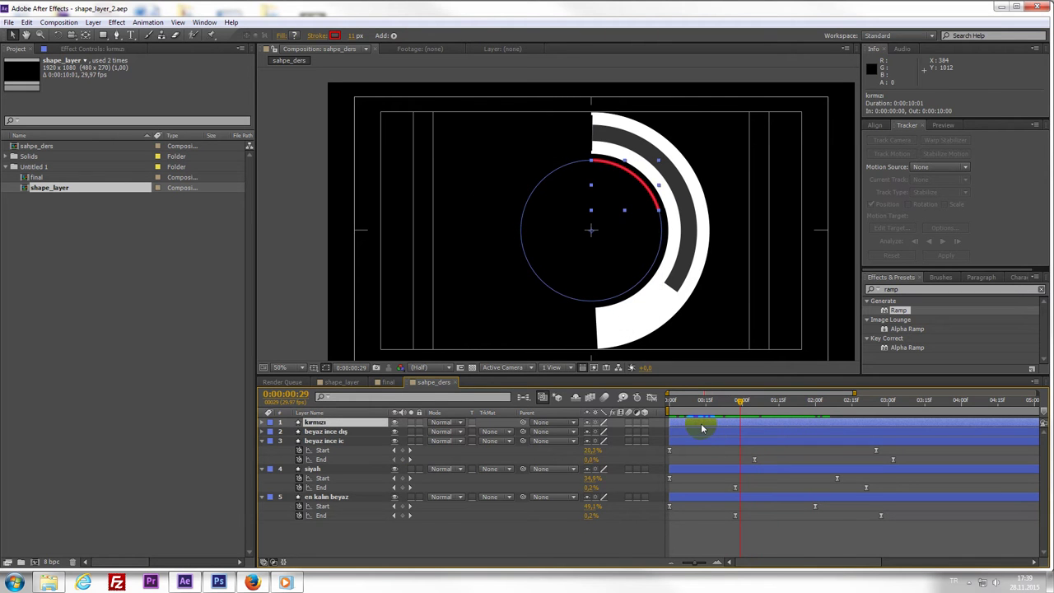
pyautogui.press('u')
pyautogui.moveTo(714, 416); pyautogui.dragTo(727, 425)
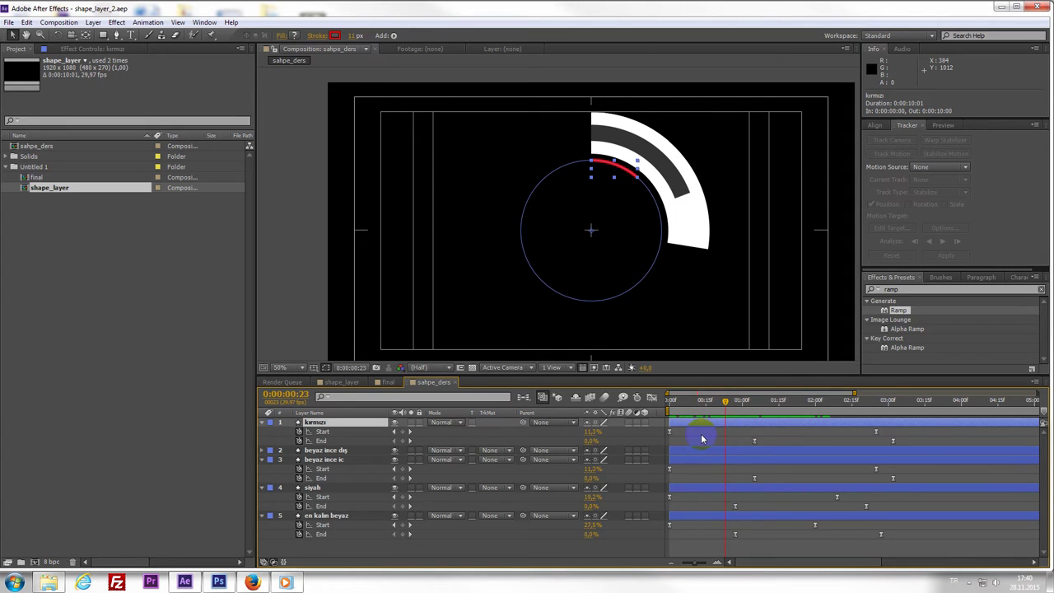
pyautogui.moveTo(755, 442); pyautogui.dragTo(740, 416)
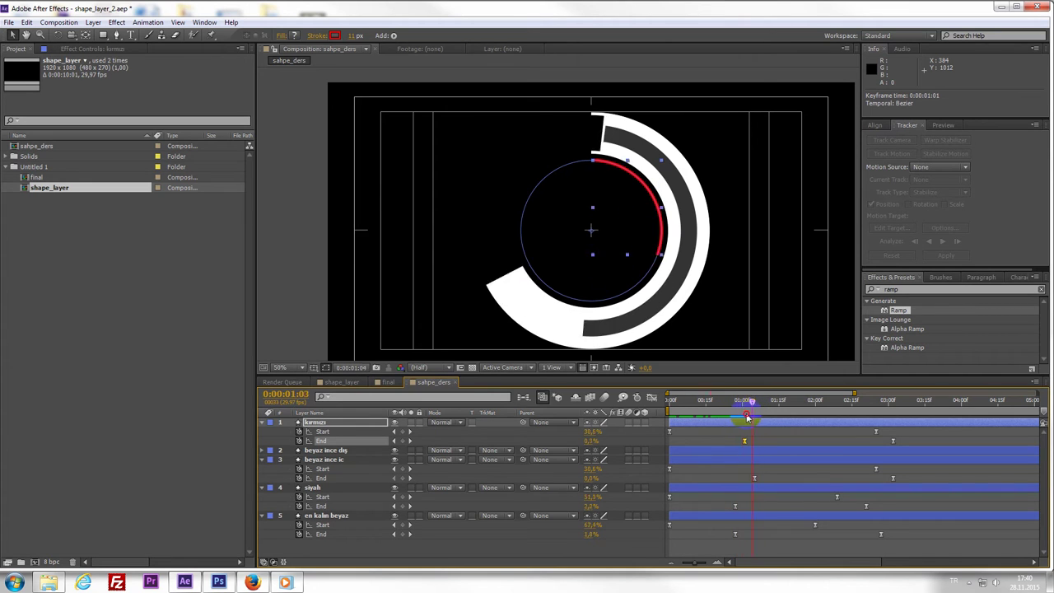
pyautogui.moveTo(741, 416)
pyautogui.mouseDown()
pyautogui.moveTo(835, 429)
pyautogui.moveTo(784, 439)
pyautogui.mouseUp()
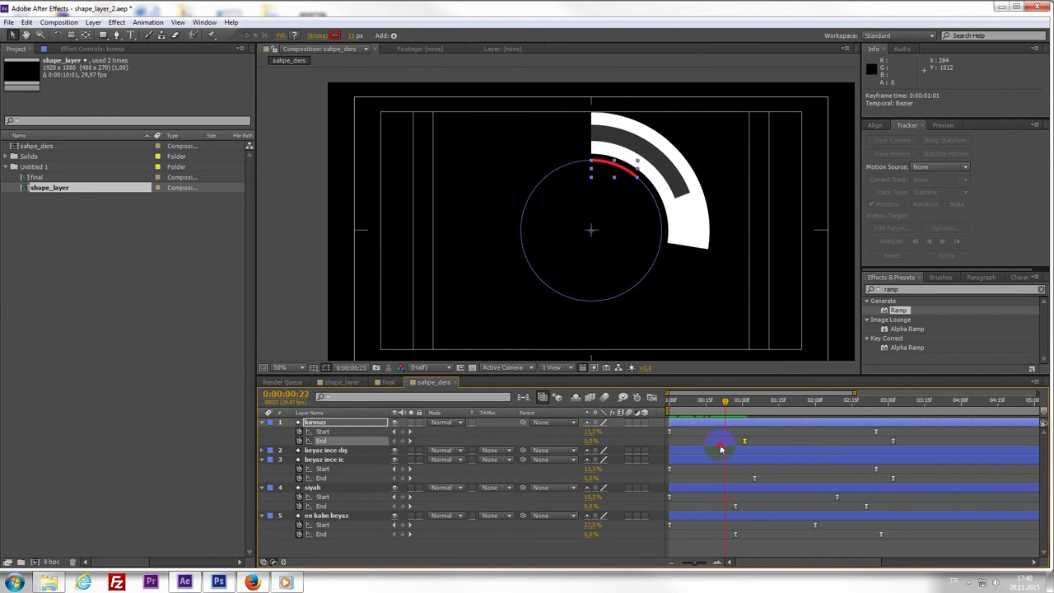
pyautogui.moveTo(783, 439); pyautogui.dragTo(718, 441)
pyautogui.click(641, 183)
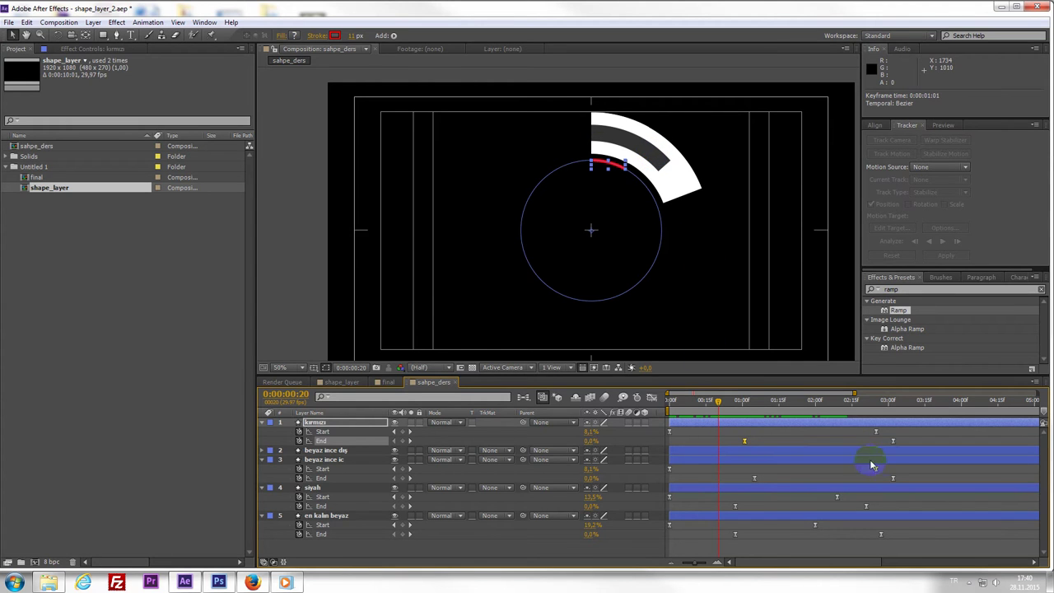
# - Fine-tune the red ring's Start and End keyframe timing
pyautogui.moveTo(875, 432); pyautogui.dragTo(862, 433)
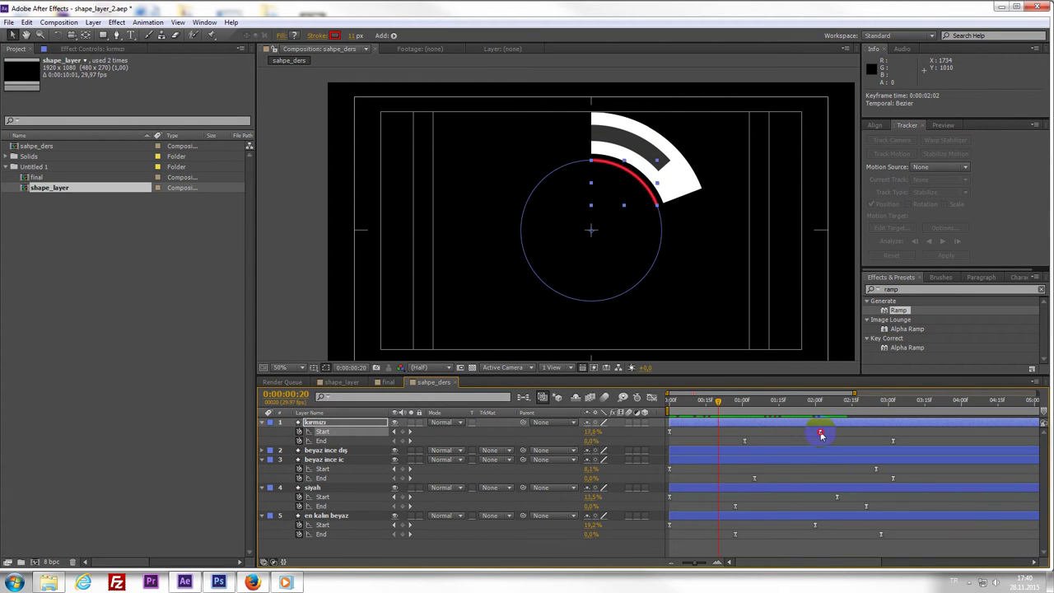
pyautogui.moveTo(713, 415); pyautogui.dragTo(696, 430)
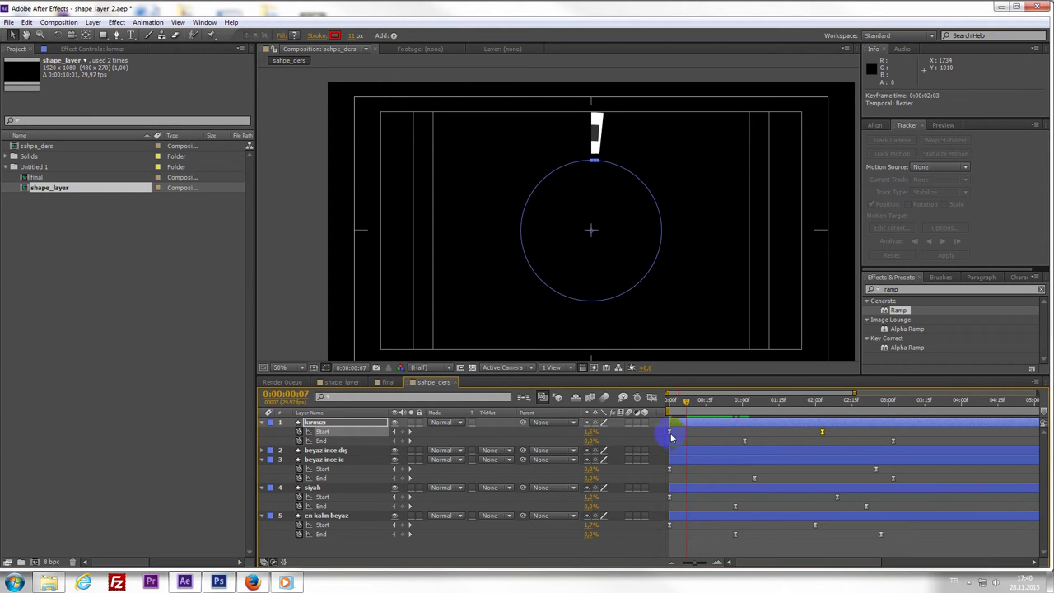
pyautogui.moveTo(680, 420)
pyautogui.mouseDown()
pyautogui.moveTo(723, 425)
pyautogui.moveTo(692, 429)
pyautogui.mouseUp()
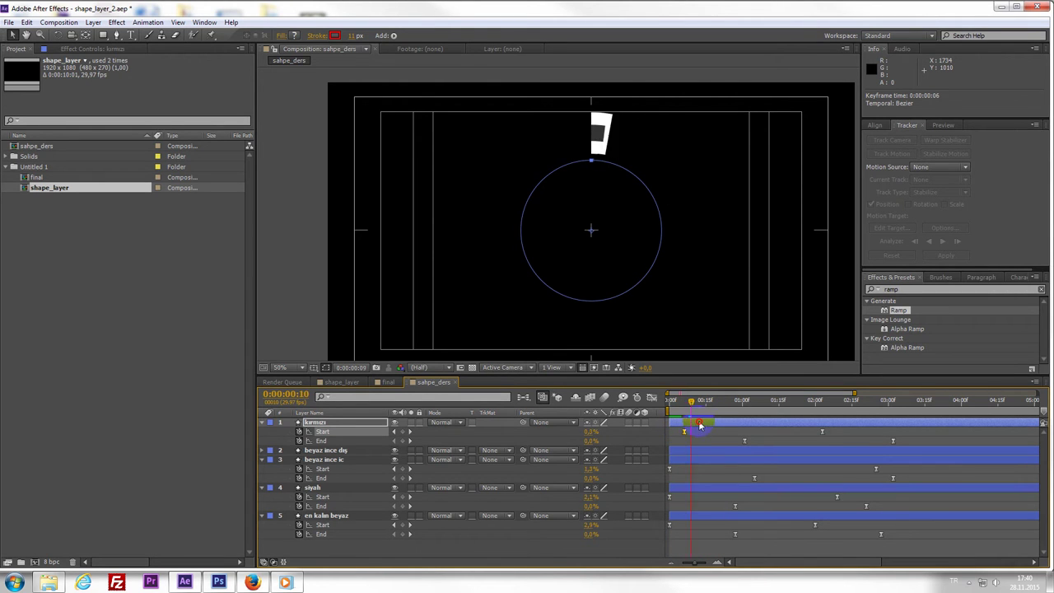
pyautogui.click(725, 334)
pyautogui.moveTo(668, 419)
pyautogui.mouseDown()
pyautogui.moveTo(704, 424)
pyautogui.moveTo(687, 411)
pyautogui.moveTo(829, 434)
pyautogui.moveTo(822, 437)
pyautogui.mouseUp()
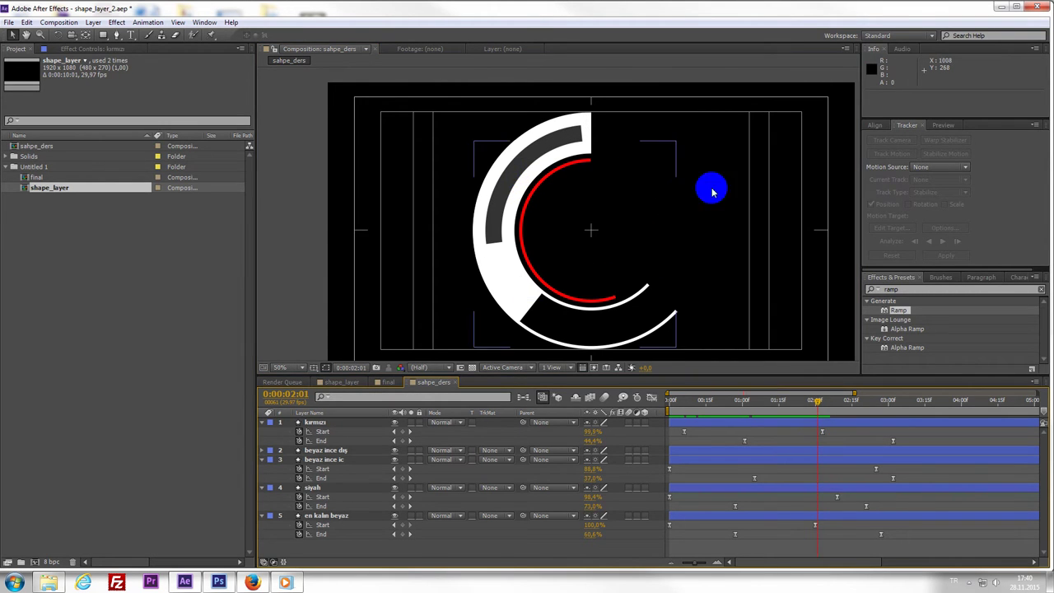
pyautogui.click(824, 432)
pyautogui.moveTo(894, 442); pyautogui.dragTo(878, 442)
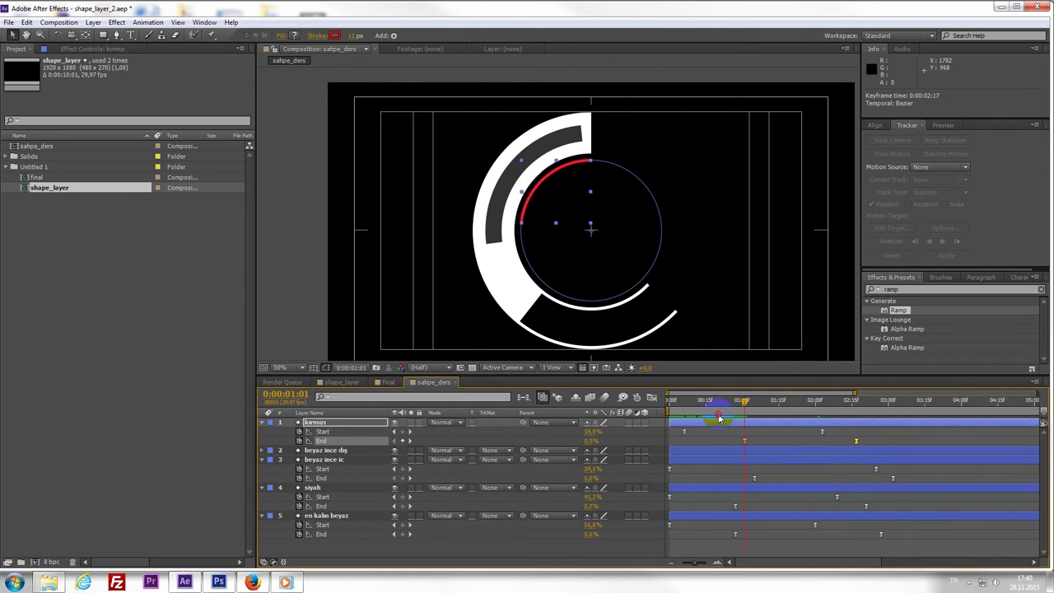
# - Play back the retimed rings and view them in the final composition
pyautogui.moveTo(725, 402)
pyautogui.mouseDown()
pyautogui.moveTo(764, 437)
pyautogui.moveTo(729, 440)
pyautogui.mouseUp()
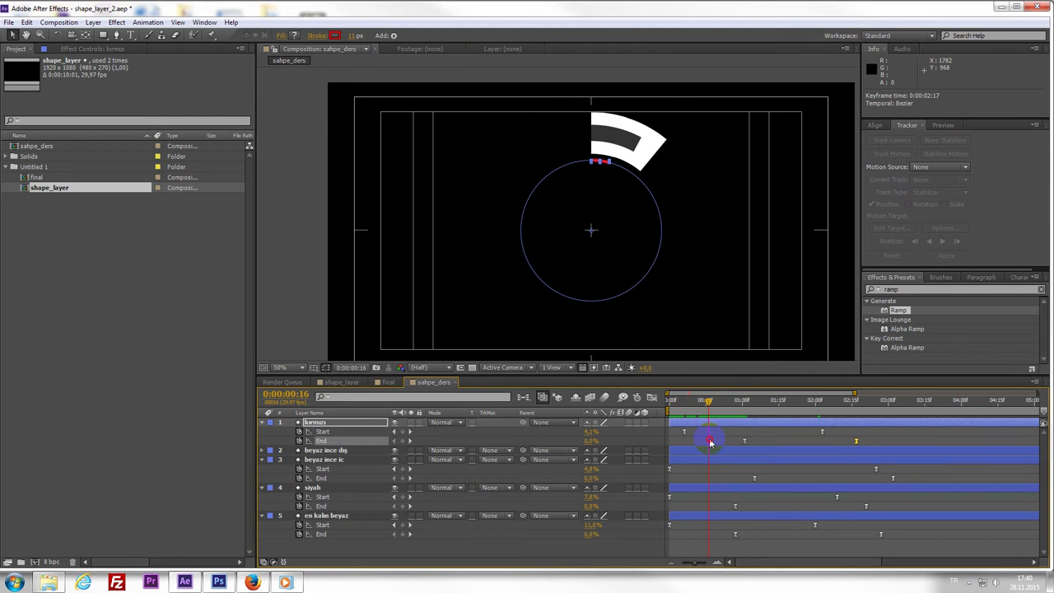
pyautogui.moveTo(761, 447); pyautogui.dragTo(830, 457)
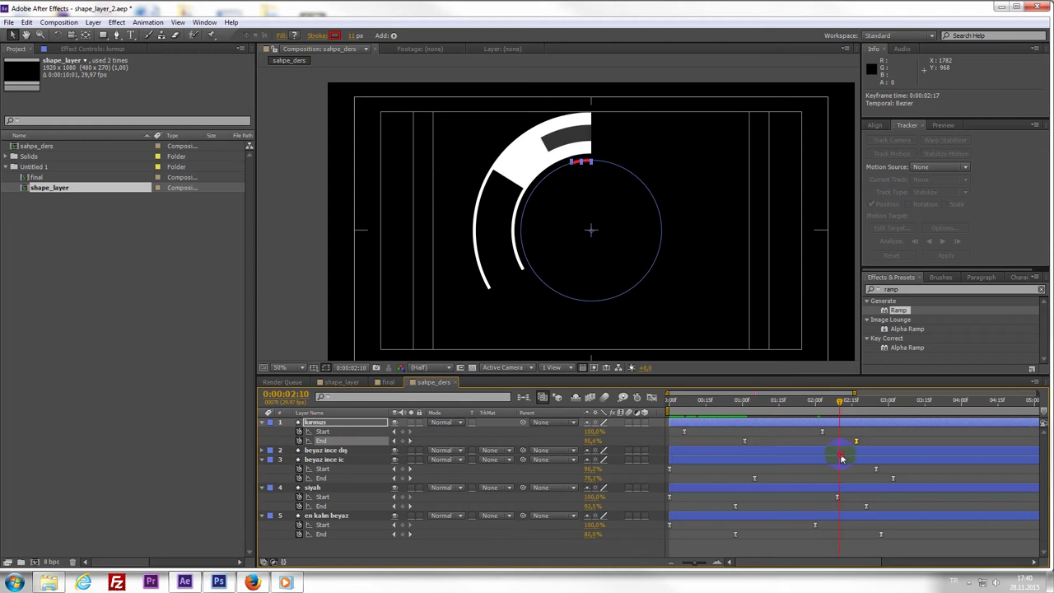
pyautogui.press('space')
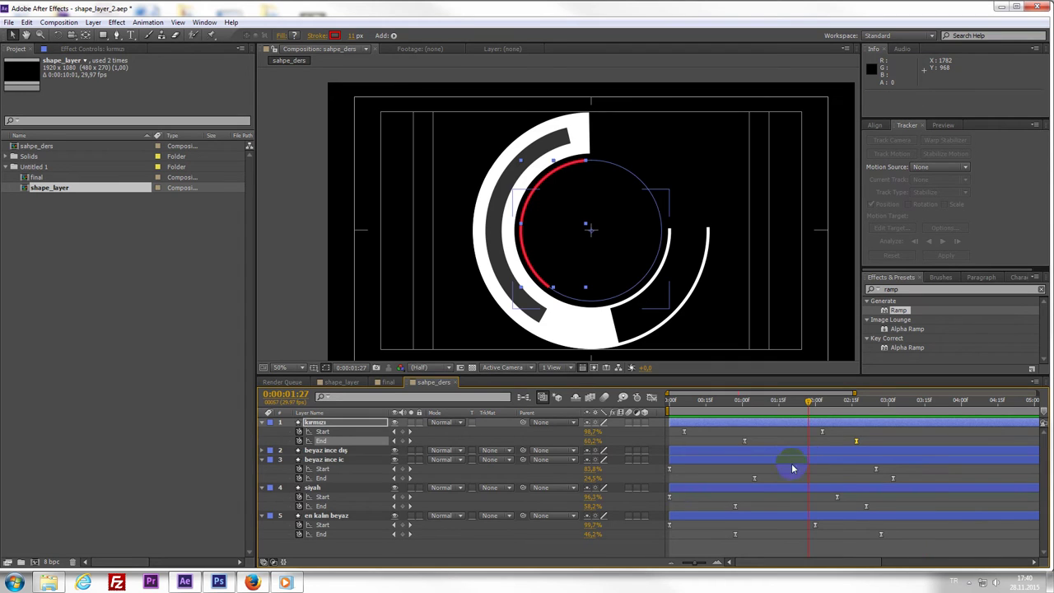
pyautogui.click(388, 383)
pyautogui.moveTo(729, 401)
pyautogui.mouseDown()
pyautogui.moveTo(760, 422)
pyautogui.moveTo(819, 424)
pyautogui.moveTo(801, 422)
pyautogui.mouseUp()
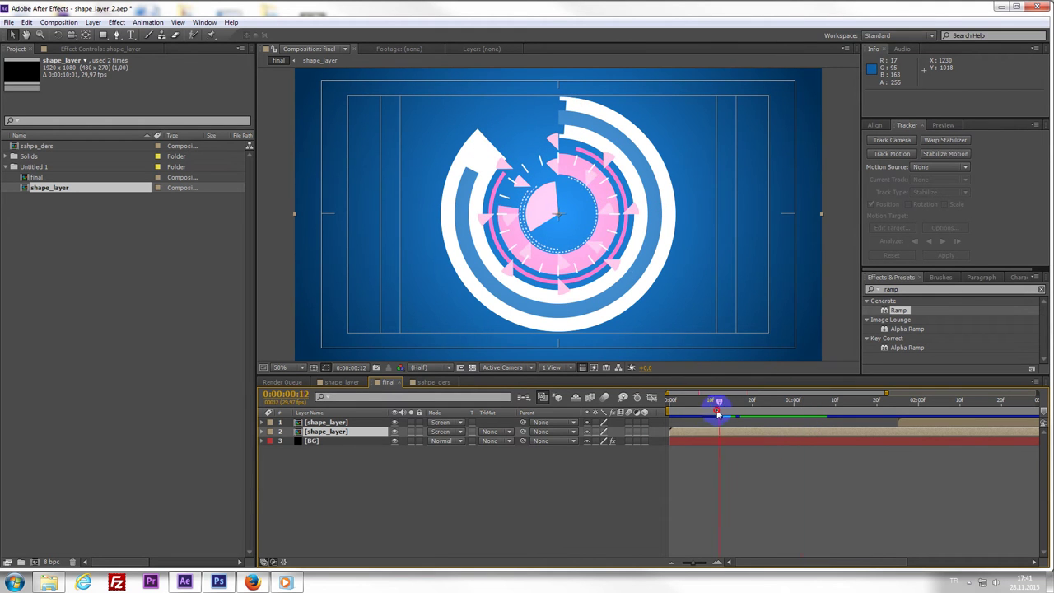
# - Scrub the final composite, open the shape_layer precomp, and return to sahpe_ders at a full-ring frame
pyautogui.moveTo(717, 415)
pyautogui.mouseDown()
pyautogui.moveTo(796, 423)
pyautogui.moveTo(752, 430)
pyautogui.moveTo(787, 430)
pyautogui.mouseUp()
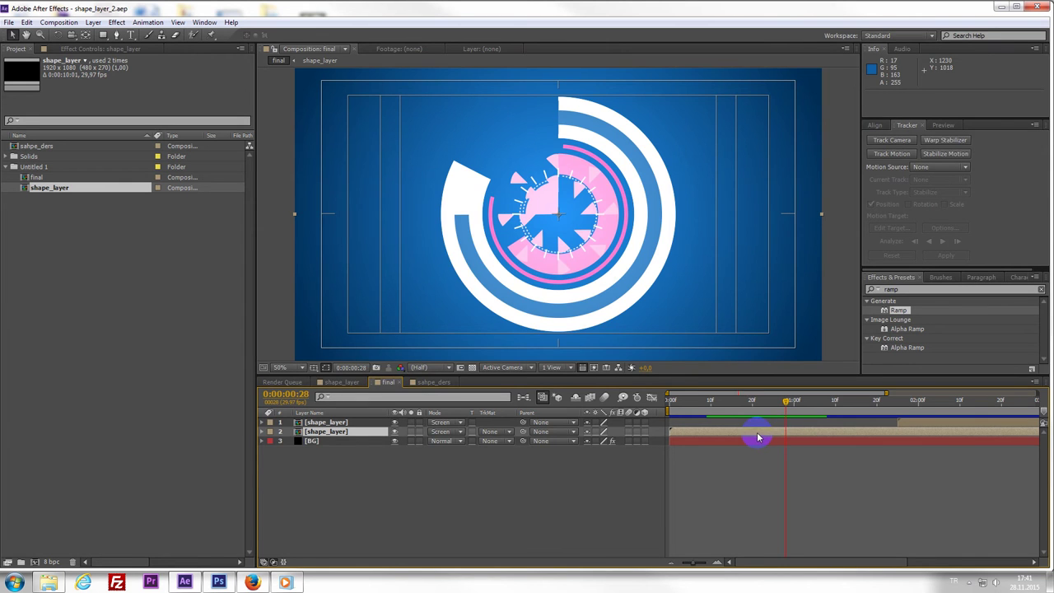
pyautogui.doubleClick(757, 432)
pyautogui.click(435, 382)
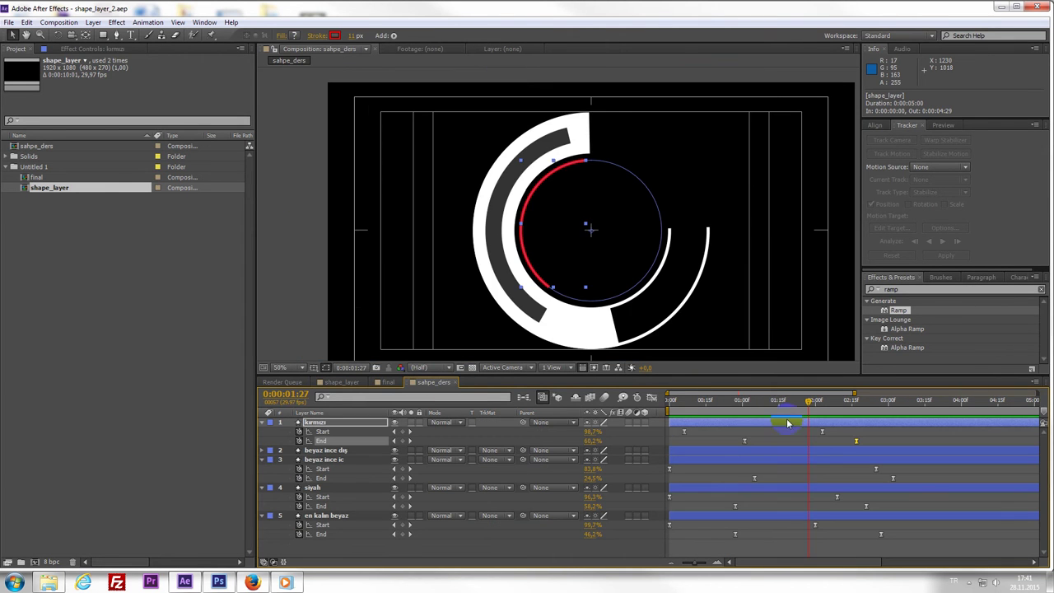
pyautogui.moveTo(742, 417); pyautogui.dragTo(782, 417)
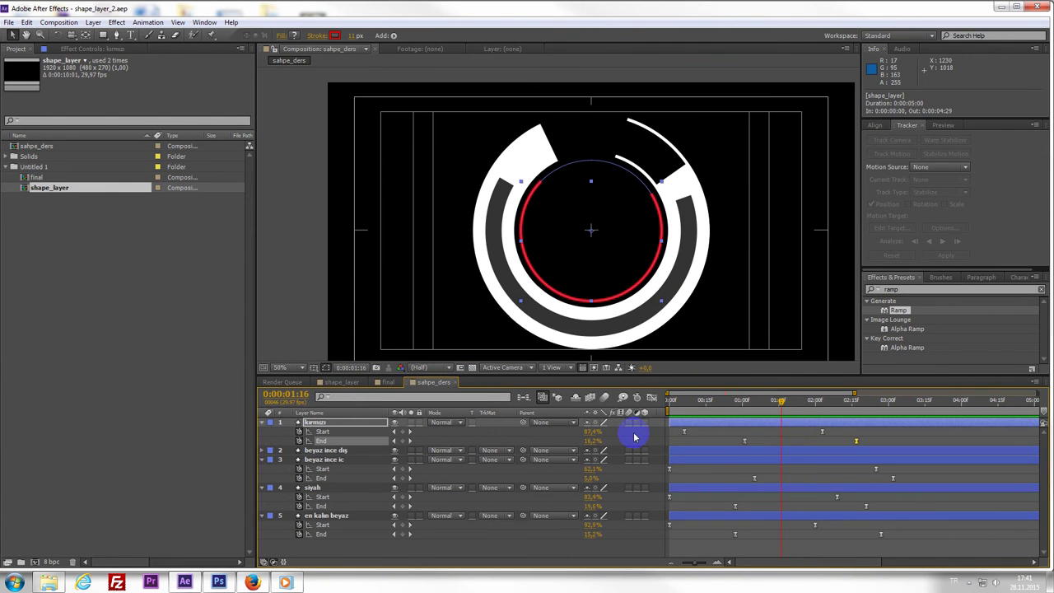
# - Duplicate the kırmızı layer and name the copy 'kırmızı kalın'
pyautogui.click(328, 431)
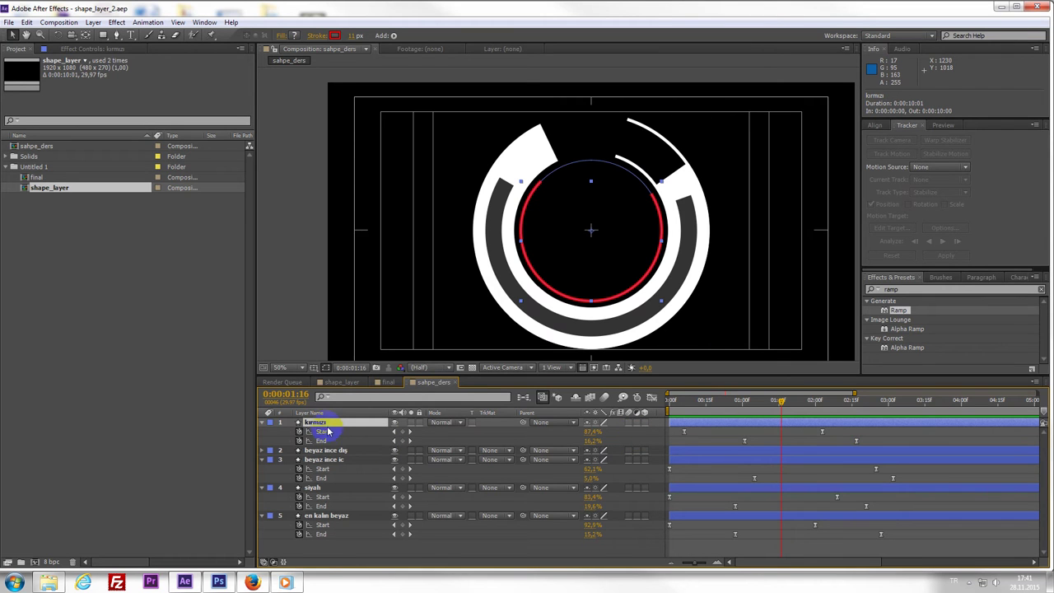
pyautogui.hotkey('ctrl', 'd')
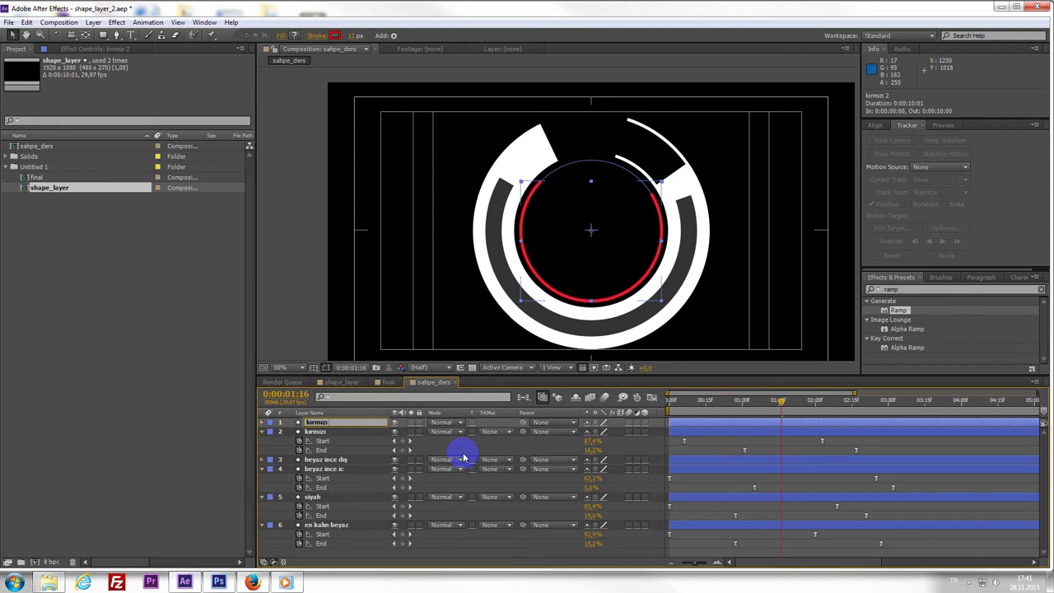
pyautogui.write('kalın')
pyautogui.press('Return')
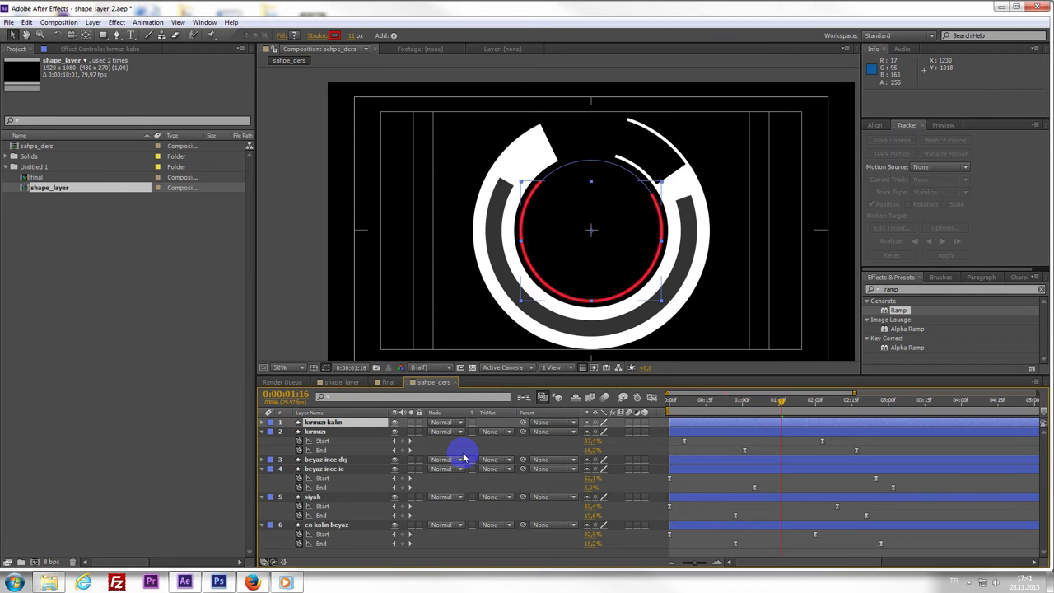
pyautogui.click(332, 425)
# - Raise the kırmızı kalın ring's Stroke Width to 48
pyautogui.click(264, 422)
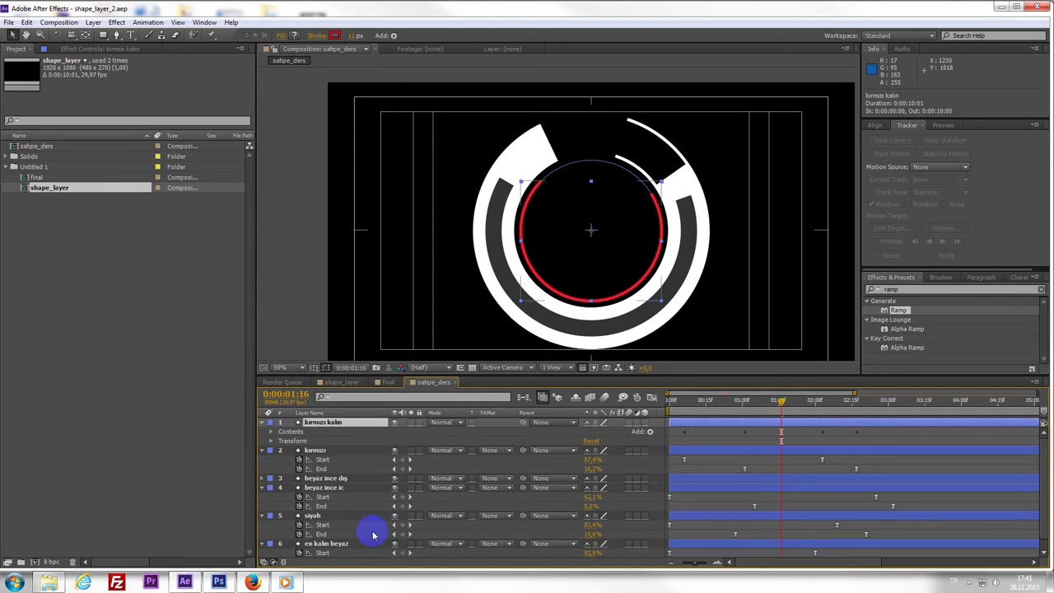
pyautogui.click(272, 432)
pyautogui.click(281, 442)
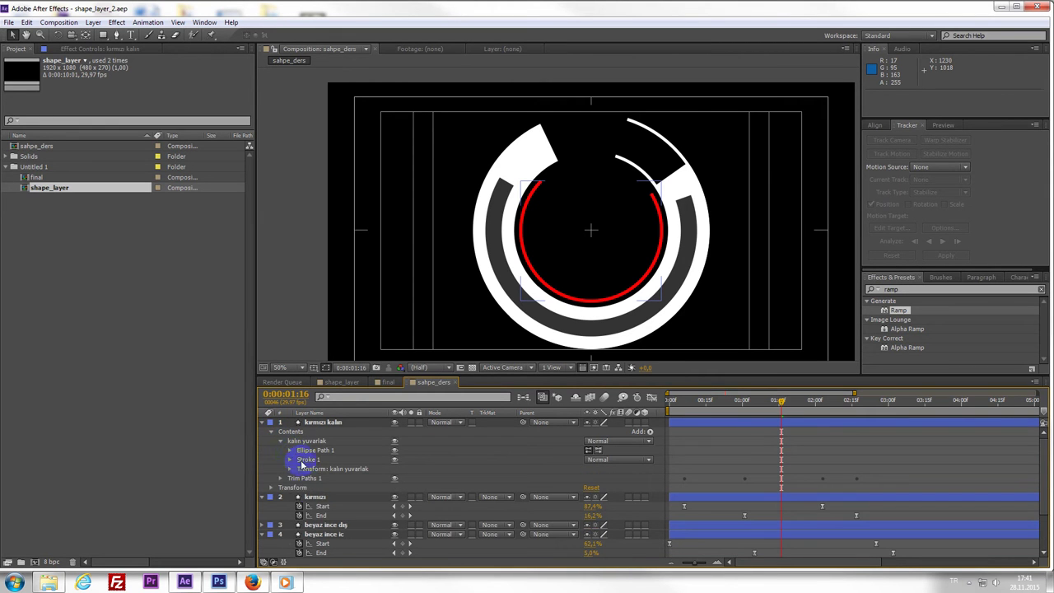
pyautogui.click(291, 451)
pyautogui.click(291, 479)
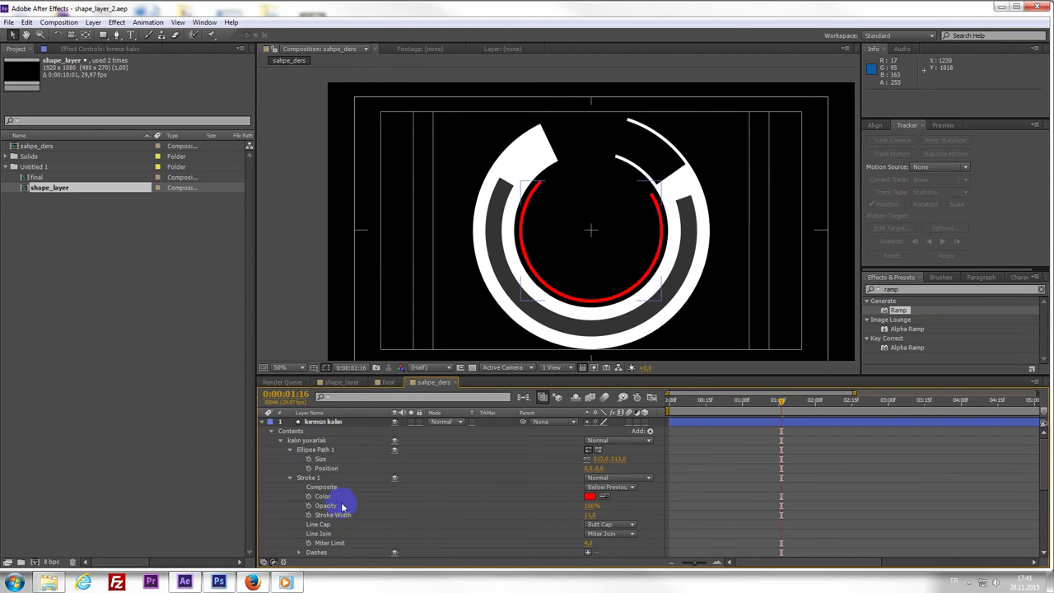
pyautogui.moveTo(591, 519); pyautogui.dragTo(614, 523)
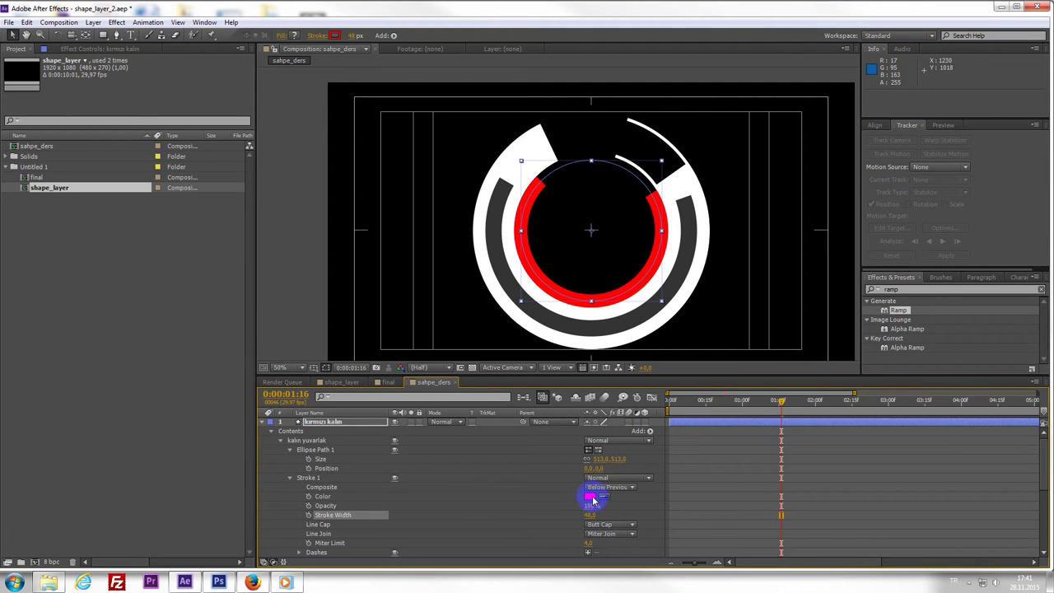
# - Give the thick ring a lighter red stroke and shrink its ellipse toward 429
pyautogui.click(593, 499)
pyautogui.click(470, 348)
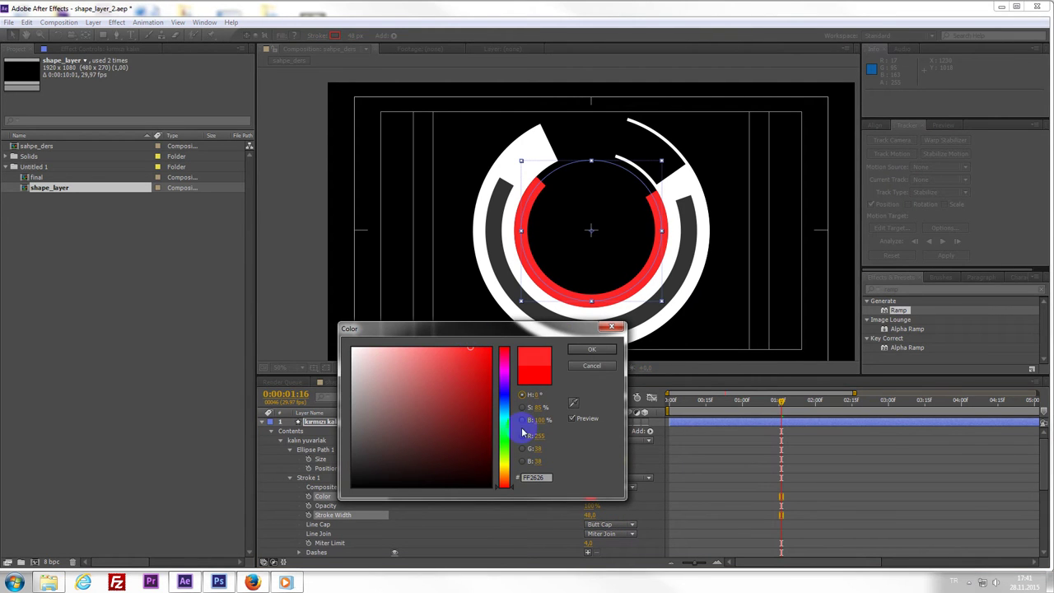
pyautogui.click(592, 350)
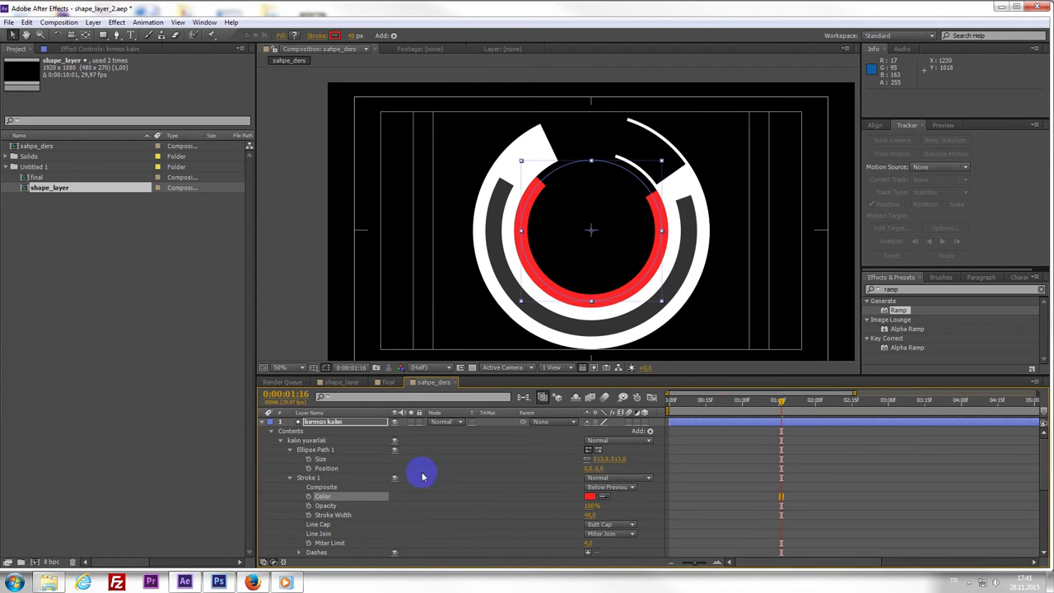
pyautogui.moveTo(602, 467); pyautogui.dragTo(556, 461)
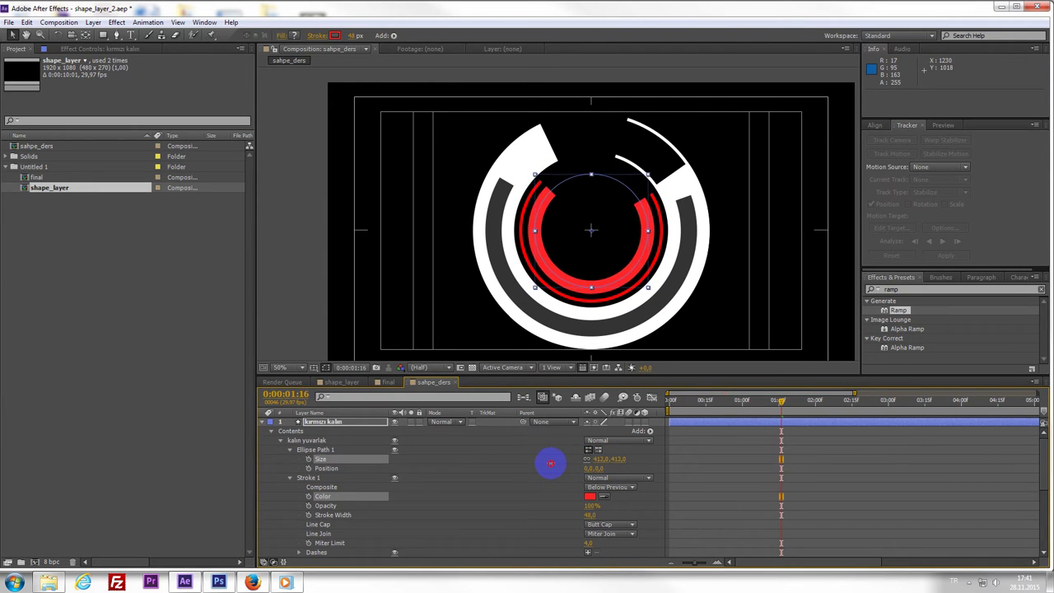
# - Retint the thick ring's stroke a pinker red, FF4646
pyautogui.press('.')
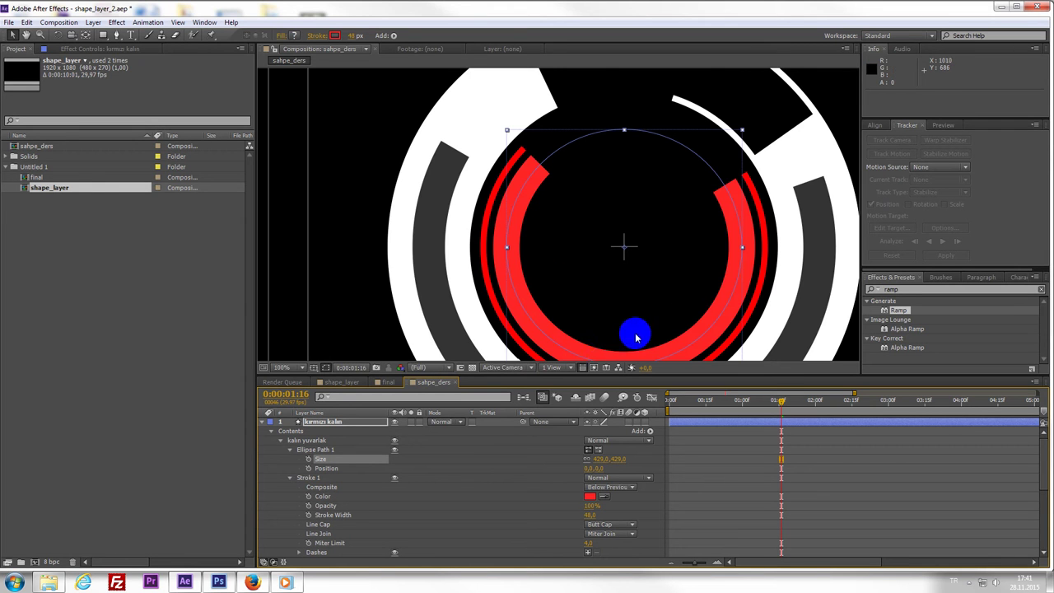
pyautogui.click(591, 498)
pyautogui.moveTo(434, 357)
pyautogui.mouseDown()
pyautogui.moveTo(442, 339)
pyautogui.moveTo(455, 347)
pyautogui.mouseUp()
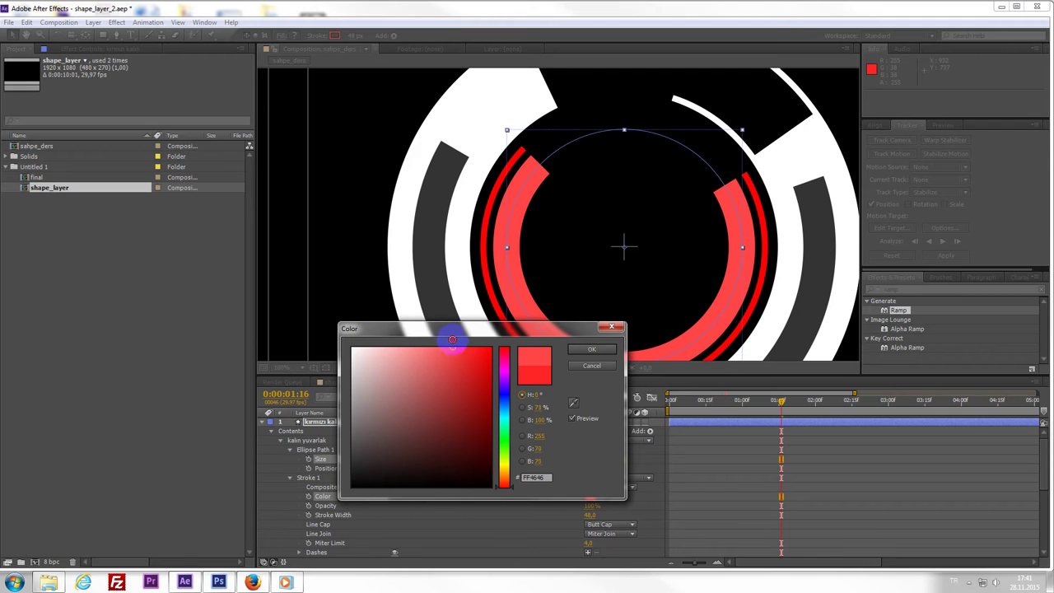
pyautogui.click(591, 349)
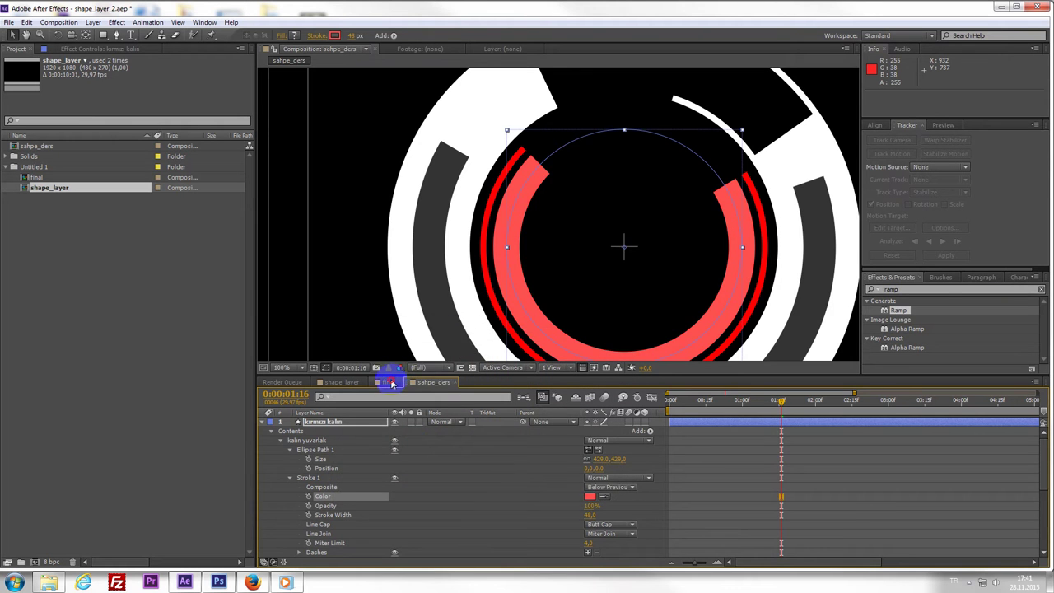
pyautogui.click(390, 383)
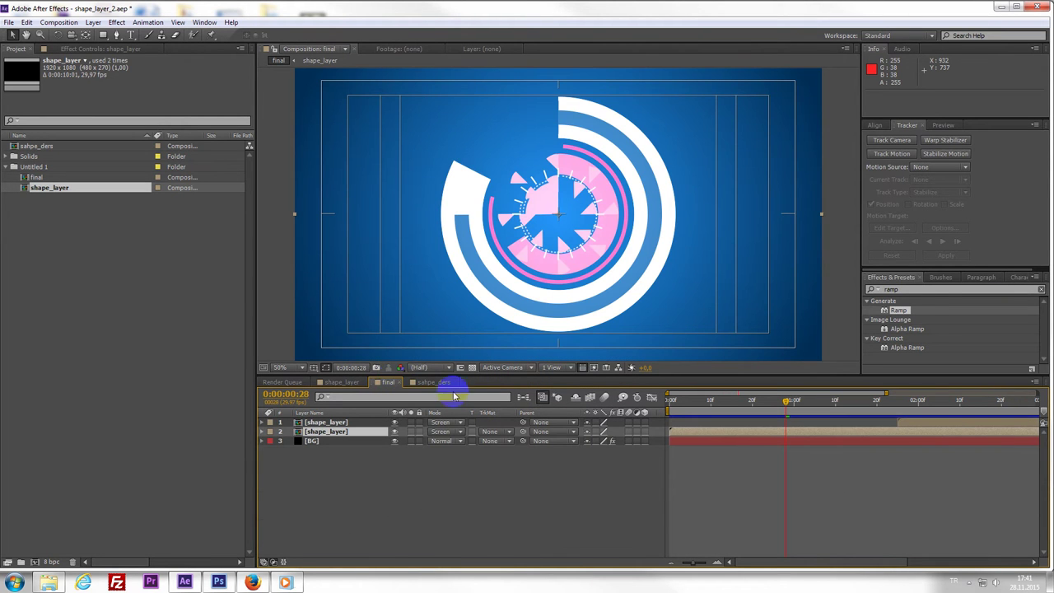
# - In sahpe_ders, set the thick ring's stroke width to 60 and shrink its ellipse slightly
pyautogui.click(434, 383)
pyautogui.moveTo(702, 421); pyautogui.dragTo(771, 437)
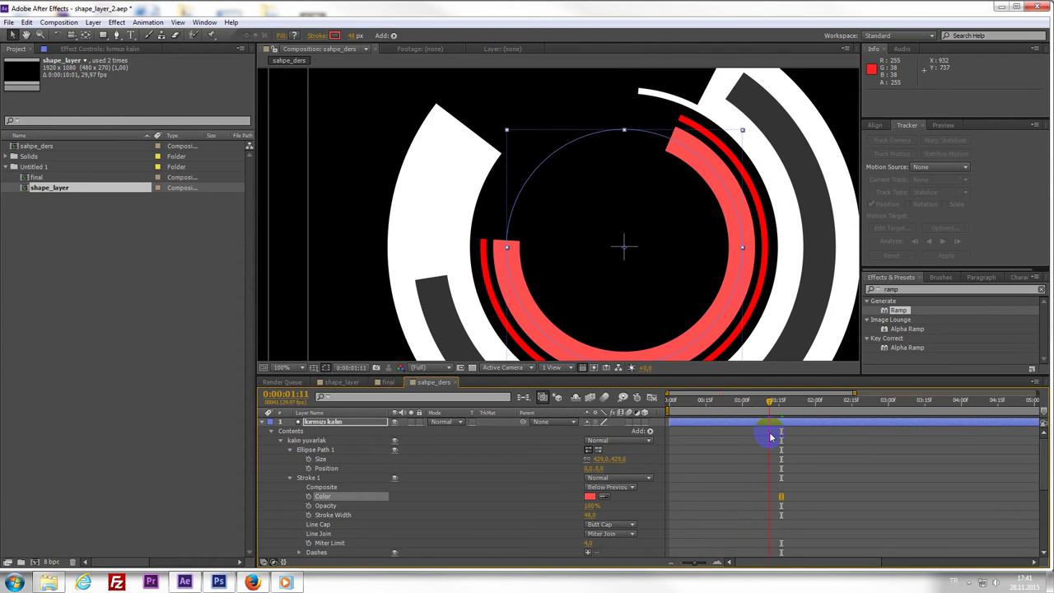
pyautogui.scroll(-2, 669, 202)
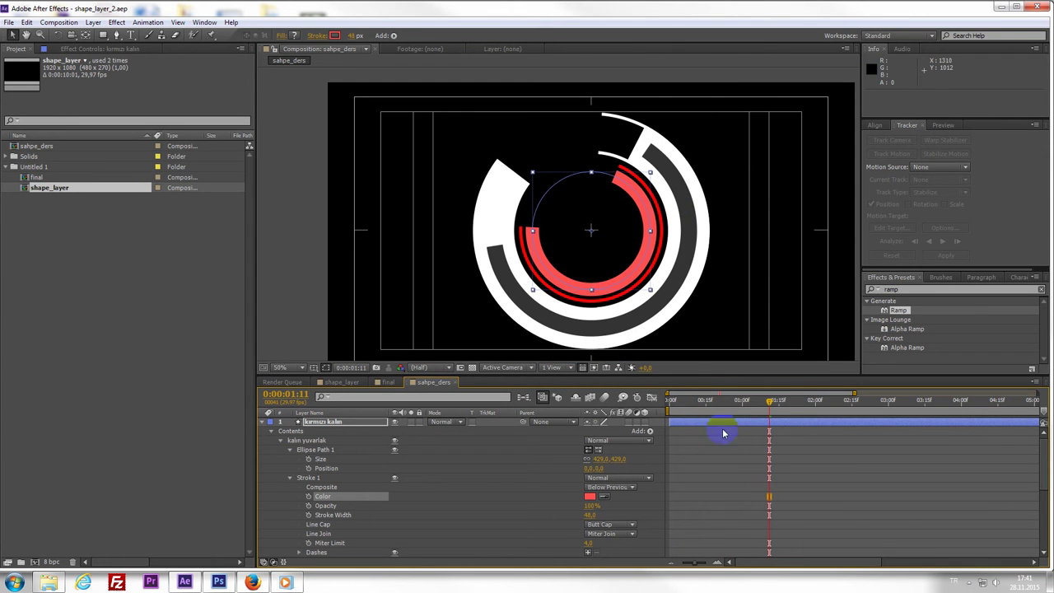
pyautogui.moveTo(697, 410); pyautogui.dragTo(775, 423)
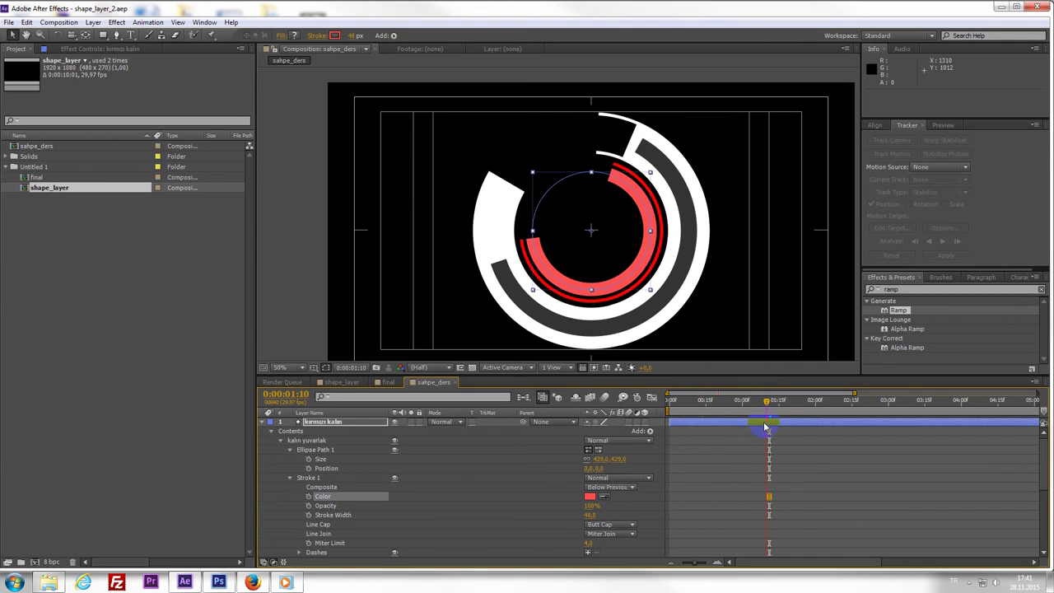
pyautogui.write('60')
pyautogui.click(784, 554)
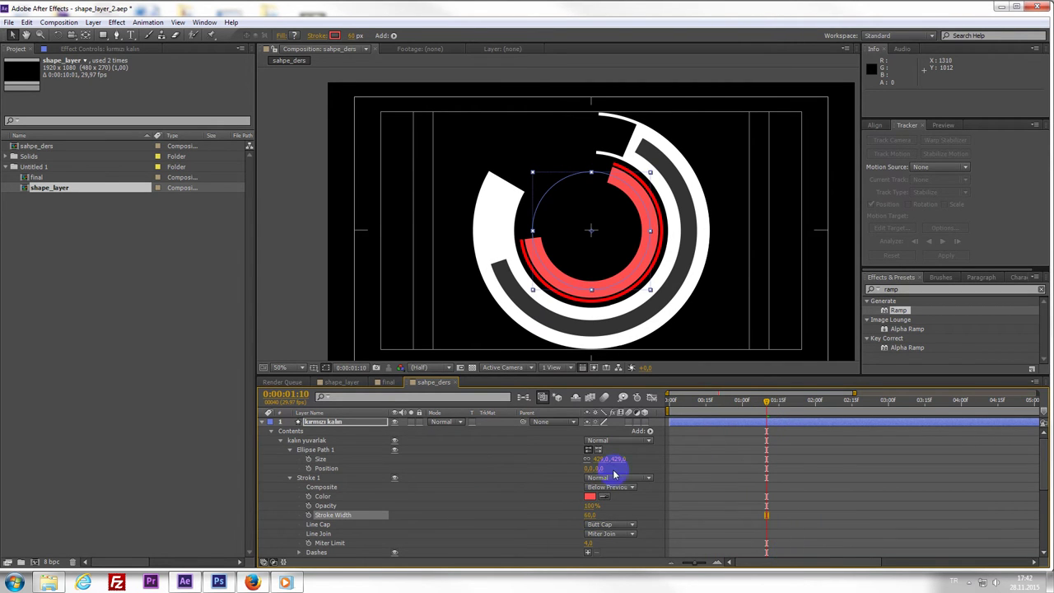
pyautogui.moveTo(603, 467); pyautogui.dragTo(593, 464)
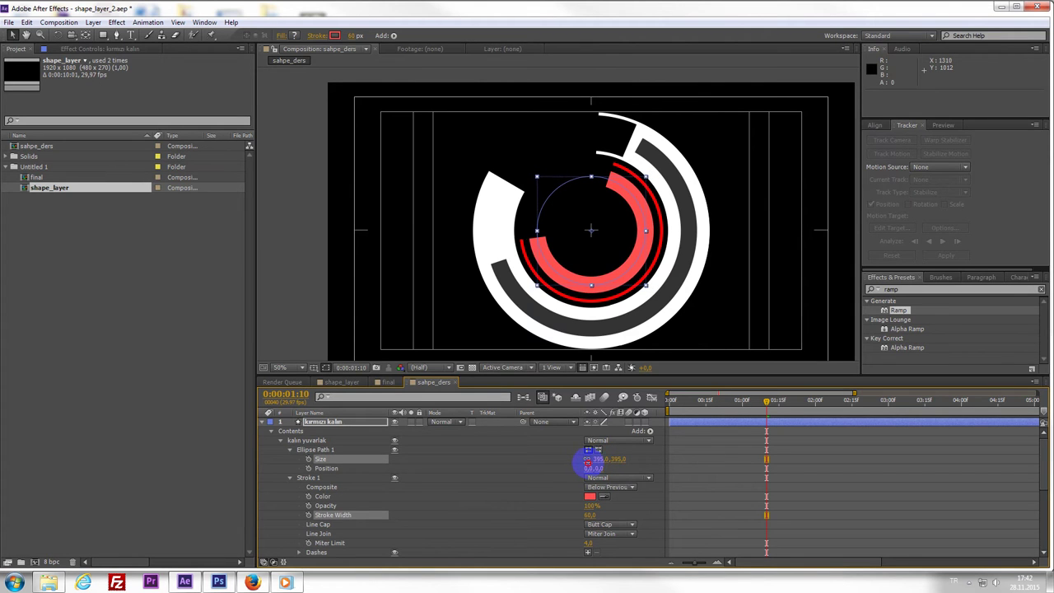
# - Set the kırmızı kalın stroke width to 87 and ellipse size to 379
pyautogui.scroll(2, 670, 198)
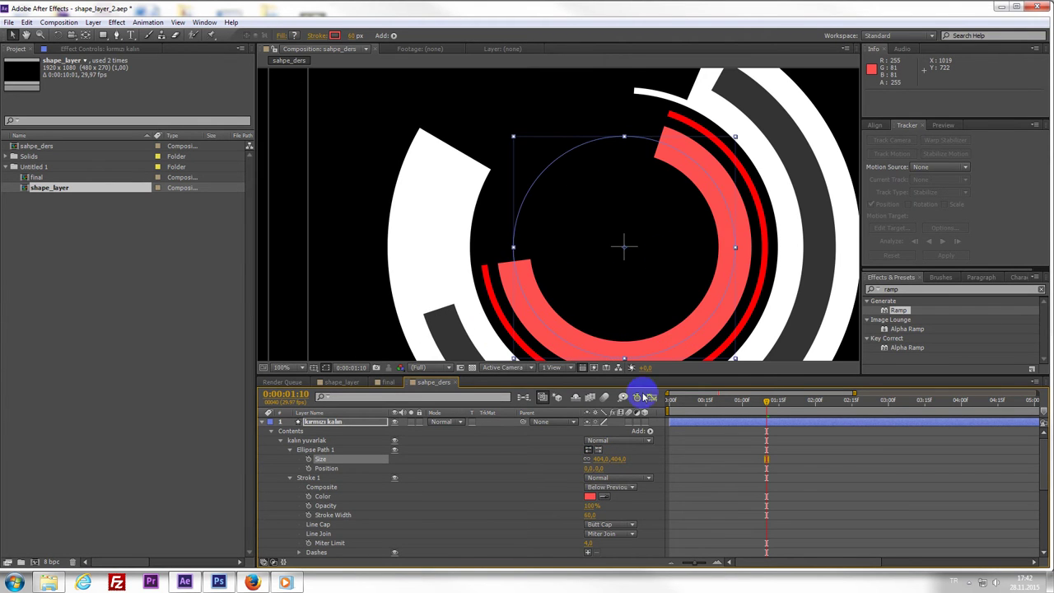
pyautogui.moveTo(589, 515); pyautogui.dragTo(604, 514)
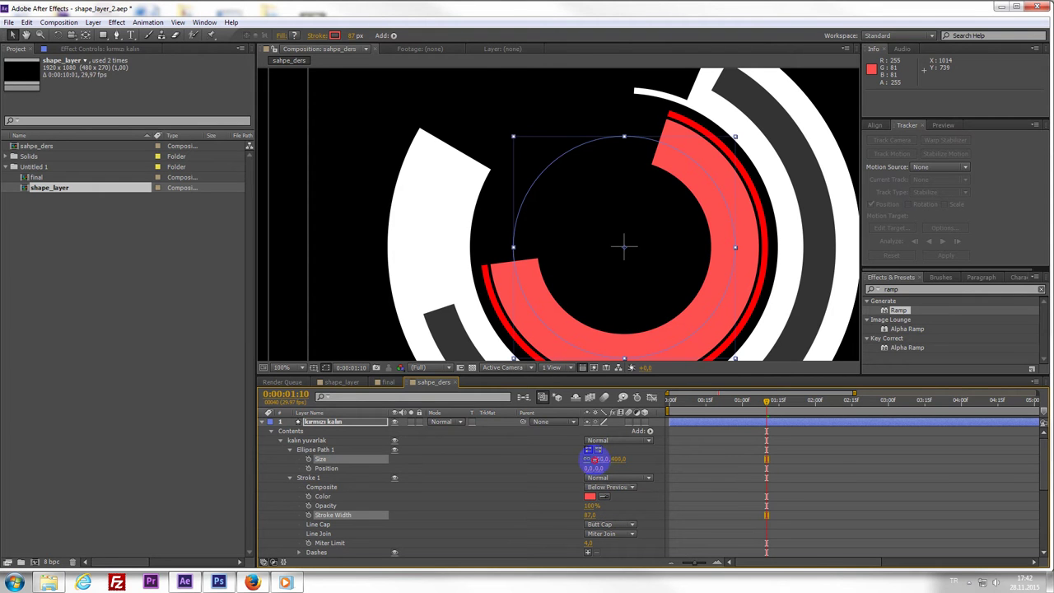
pyautogui.moveTo(593, 459); pyautogui.dragTo(588, 459)
pyautogui.click(669, 404)
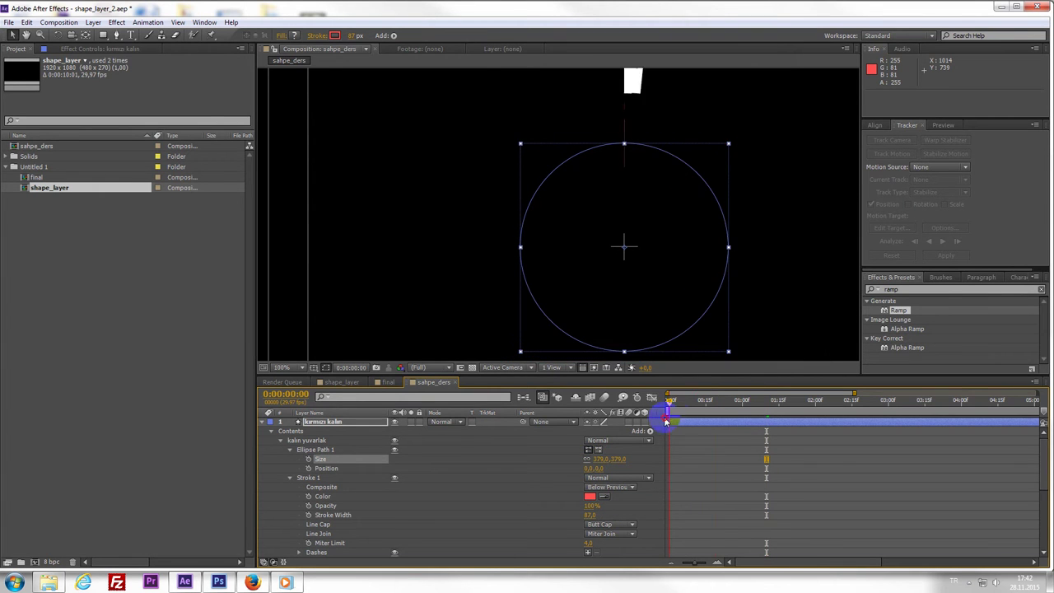
pyautogui.moveTo(667, 421); pyautogui.dragTo(781, 434)
pyautogui.scroll(-2, 624, 233)
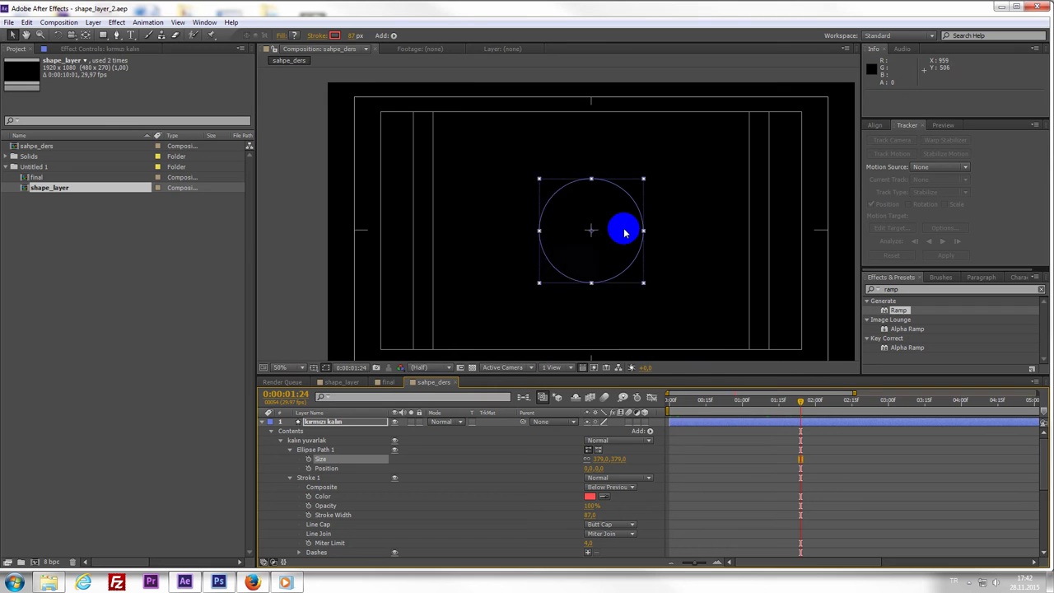
pyautogui.click(723, 439)
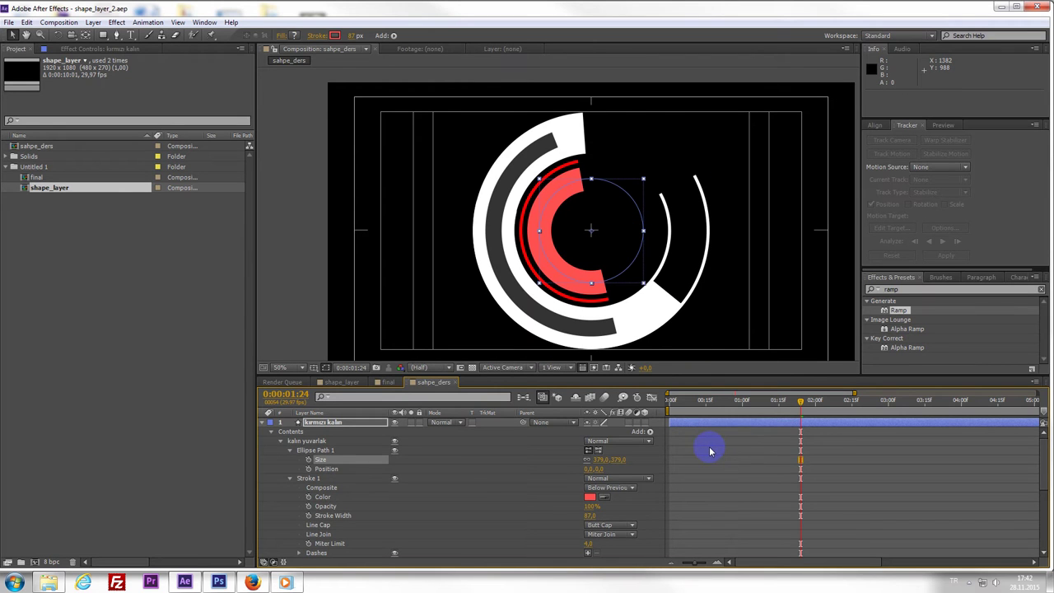
# - Show keyframes with U and shift the thick red ring's Start keyframe later
pyautogui.press('u')
pyautogui.moveTo(765, 417); pyautogui.dragTo(750, 438)
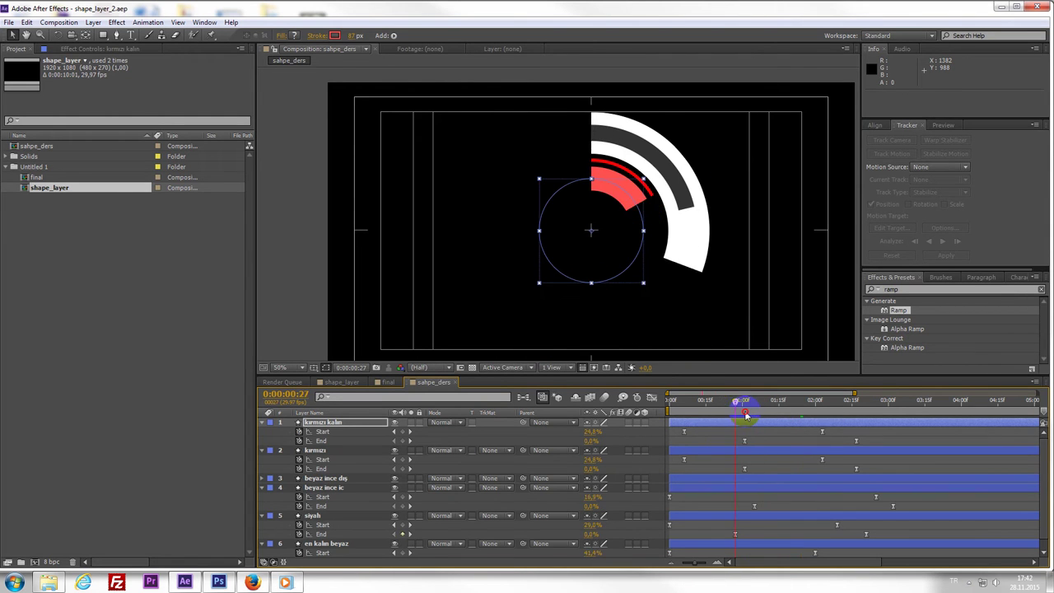
pyautogui.click(743, 440)
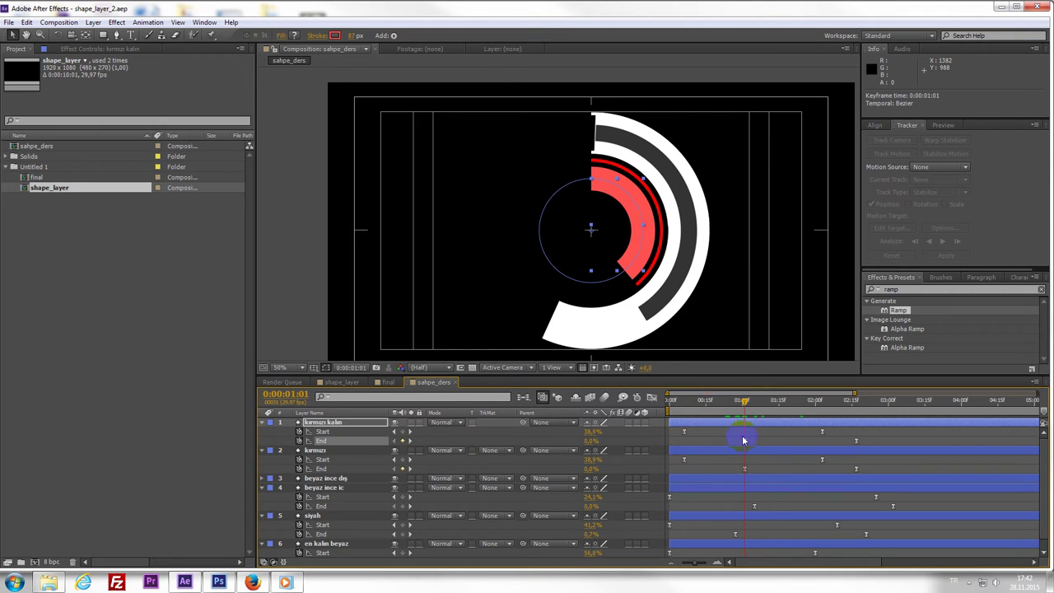
pyautogui.moveTo(699, 399)
pyautogui.mouseDown()
pyautogui.moveTo(744, 424)
pyautogui.moveTo(730, 403)
pyautogui.mouseUp()
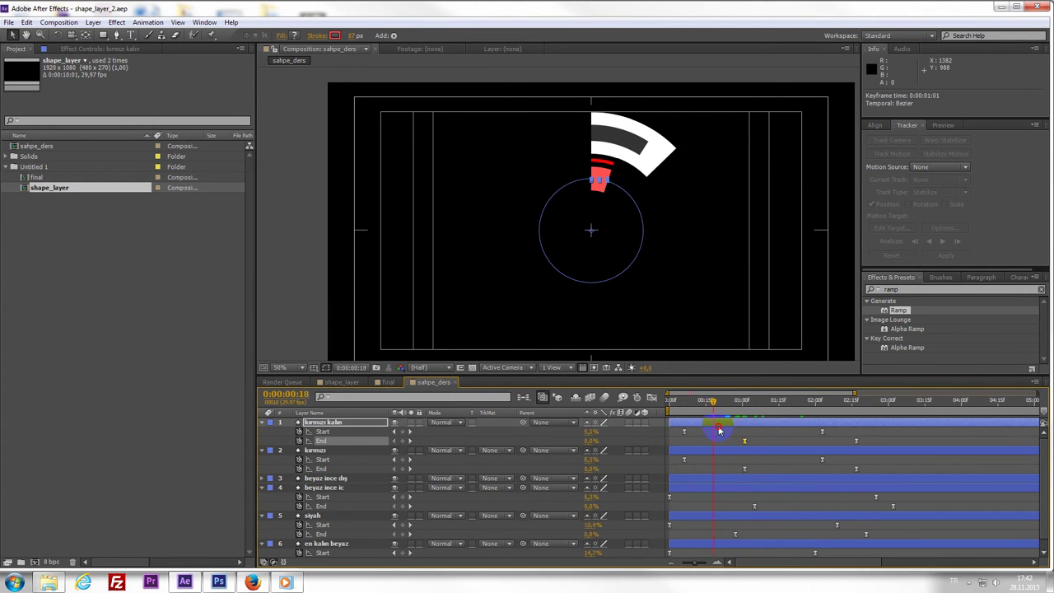
pyautogui.click(674, 302)
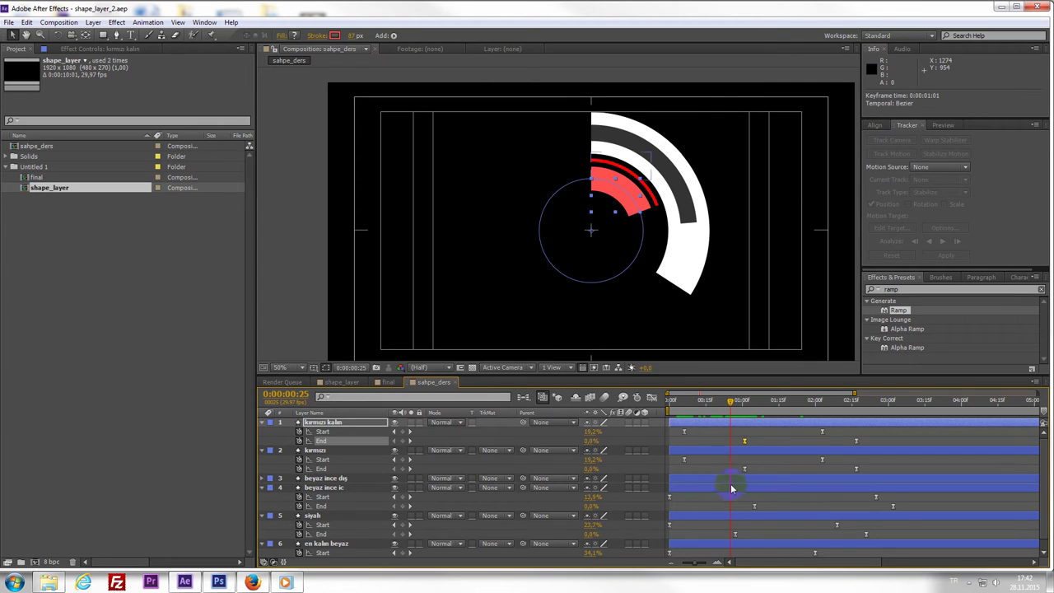
pyautogui.moveTo(685, 432); pyautogui.dragTo(695, 432)
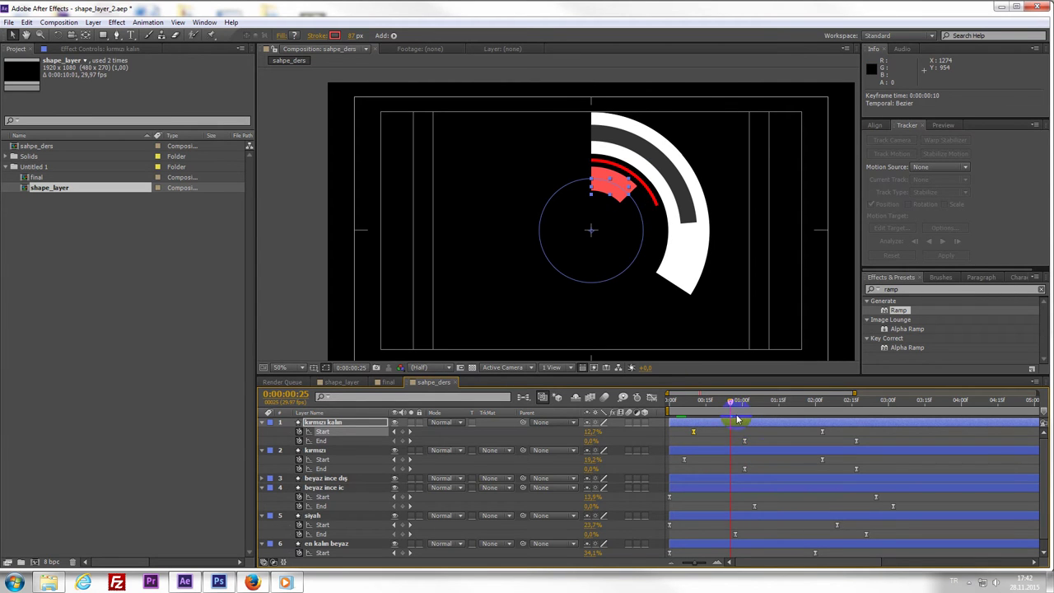
pyautogui.press('space')
# - Move the thick red ring's End keyframe earlier and preview the new timing
pyautogui.click(745, 442)
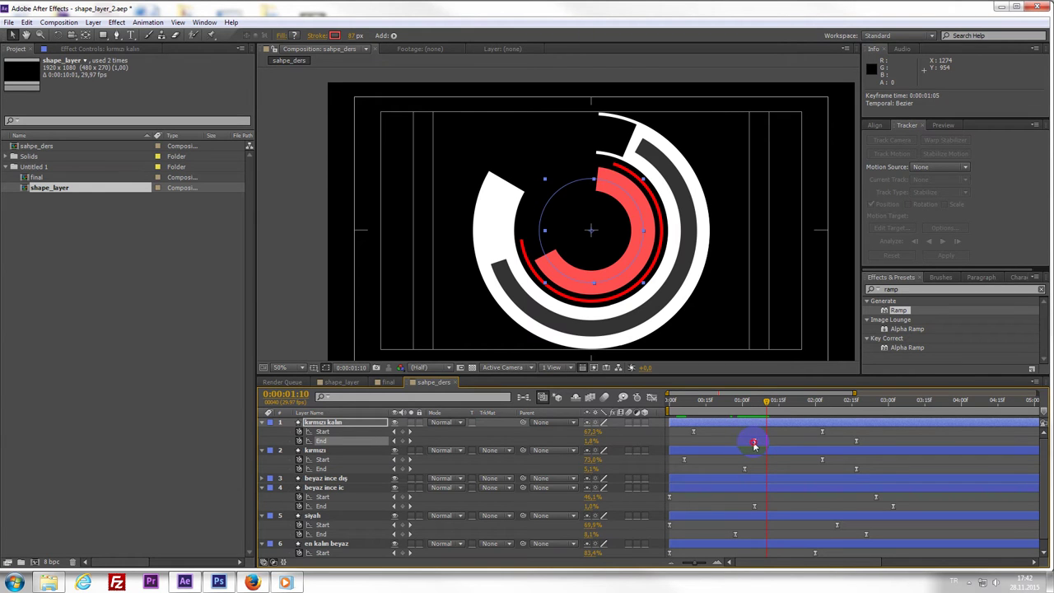
pyautogui.moveTo(759, 411); pyautogui.dragTo(784, 427)
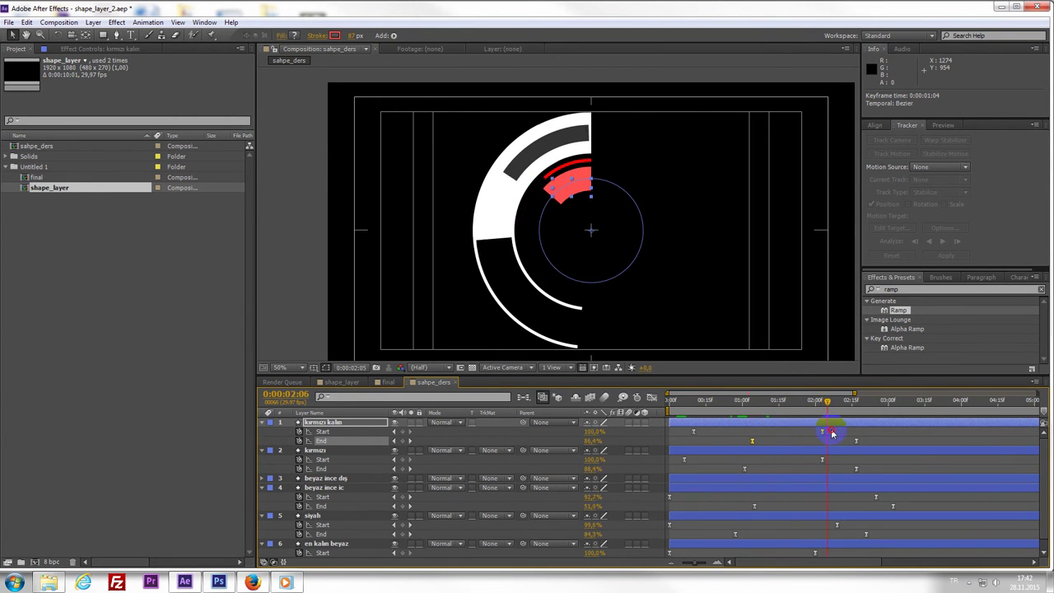
pyautogui.moveTo(784, 425); pyautogui.dragTo(863, 442)
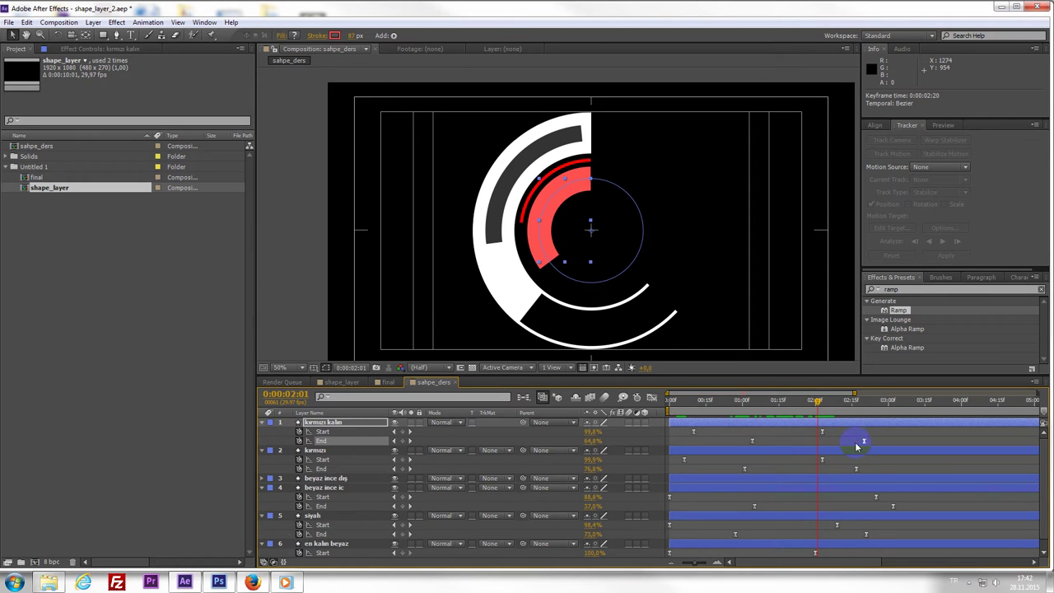
pyautogui.moveTo(810, 405); pyautogui.dragTo(831, 422)
pyautogui.press('pageup')
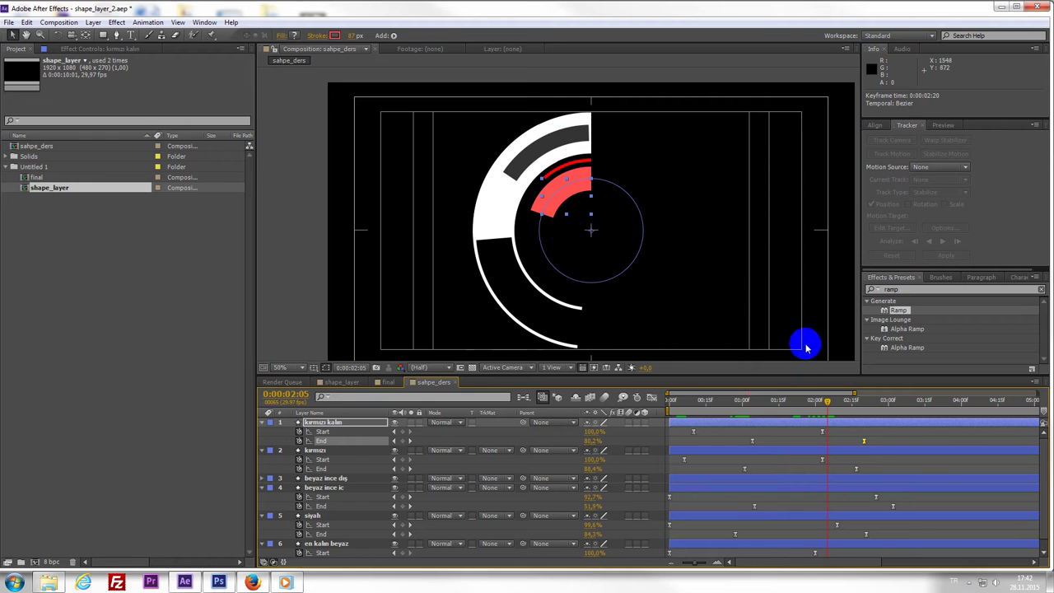
pyautogui.click(861, 429)
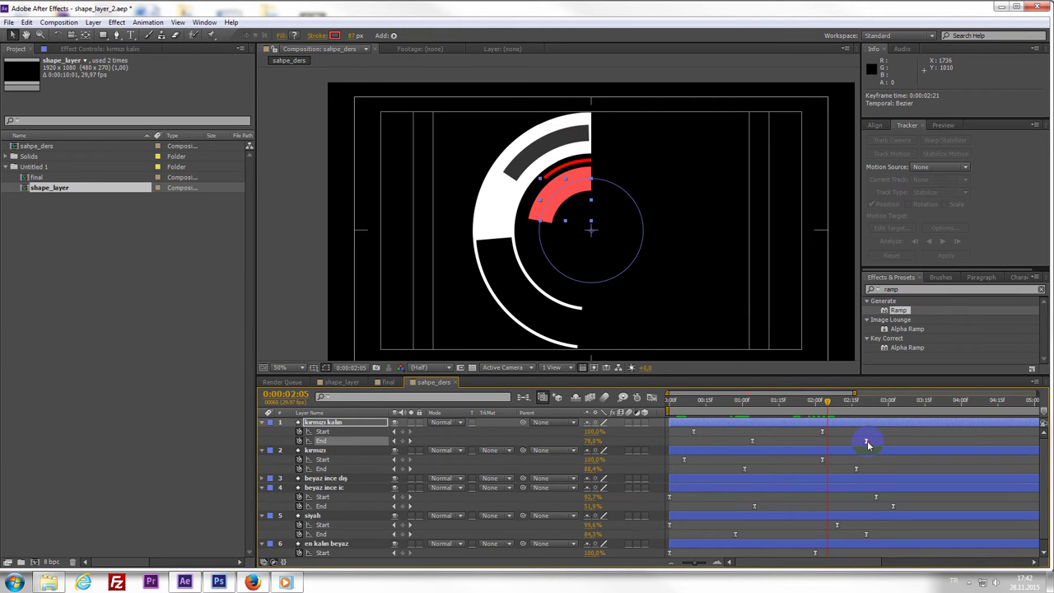
pyautogui.moveTo(869, 444); pyautogui.dragTo(798, 445)
pyautogui.press('space')
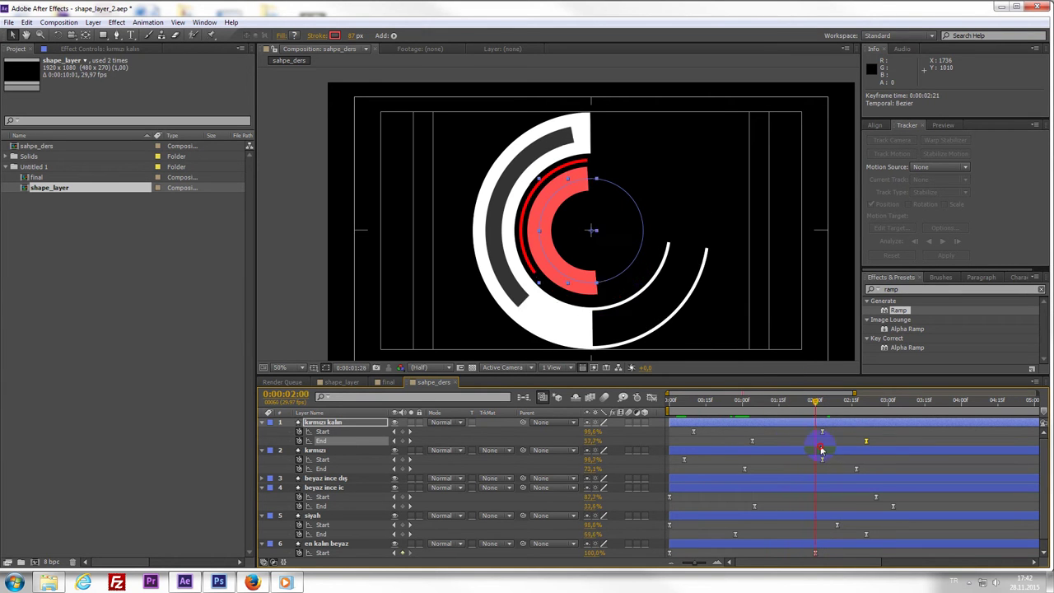
pyautogui.click(661, 461)
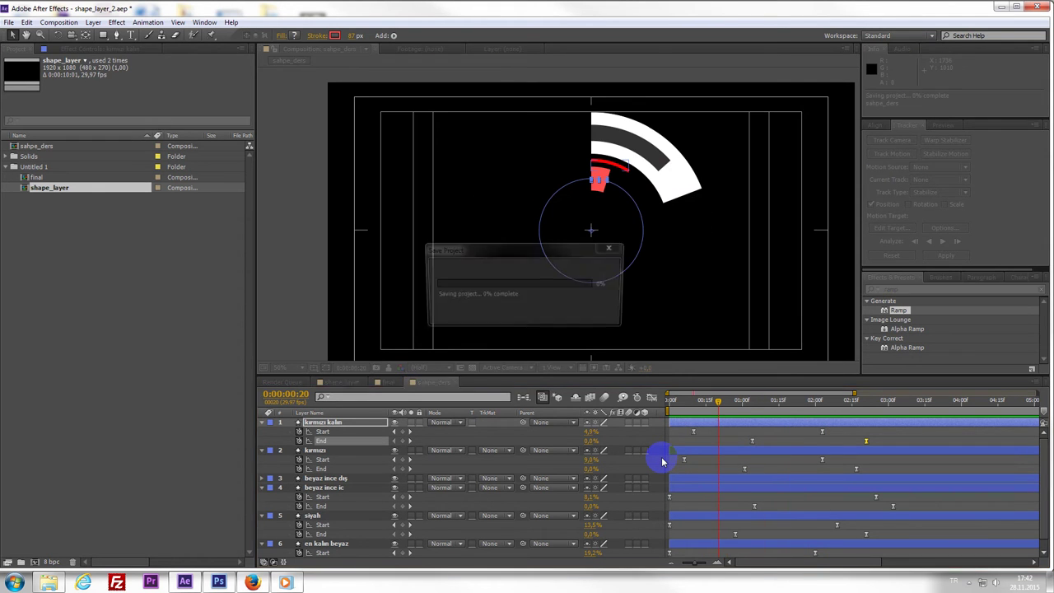
# - RAM-preview the ring animation and scrub through its build-up
pyautogui.moveTo(743, 414); pyautogui.dragTo(784, 425)
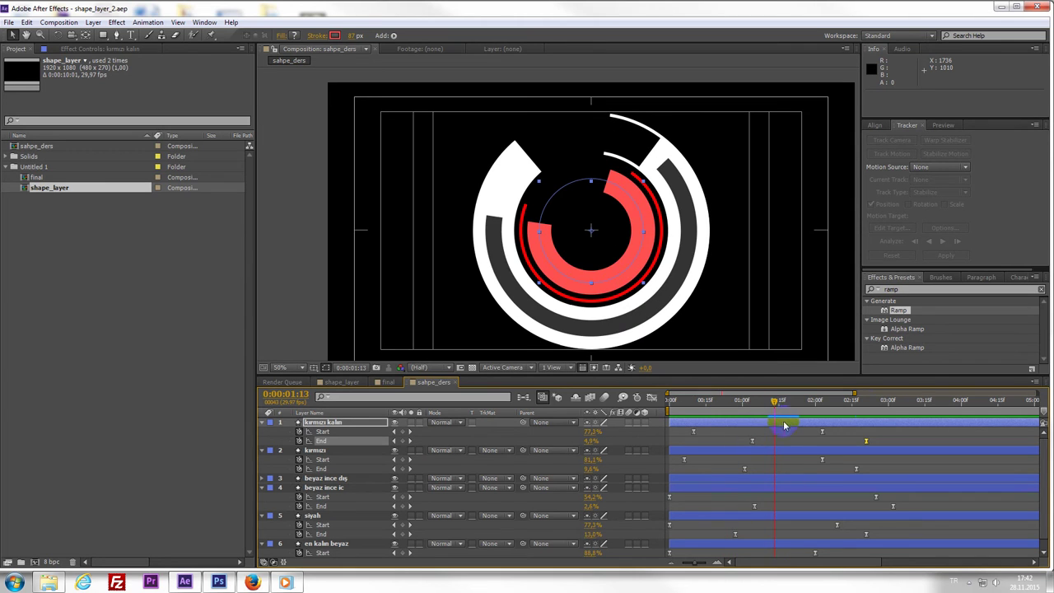
pyautogui.click(943, 125)
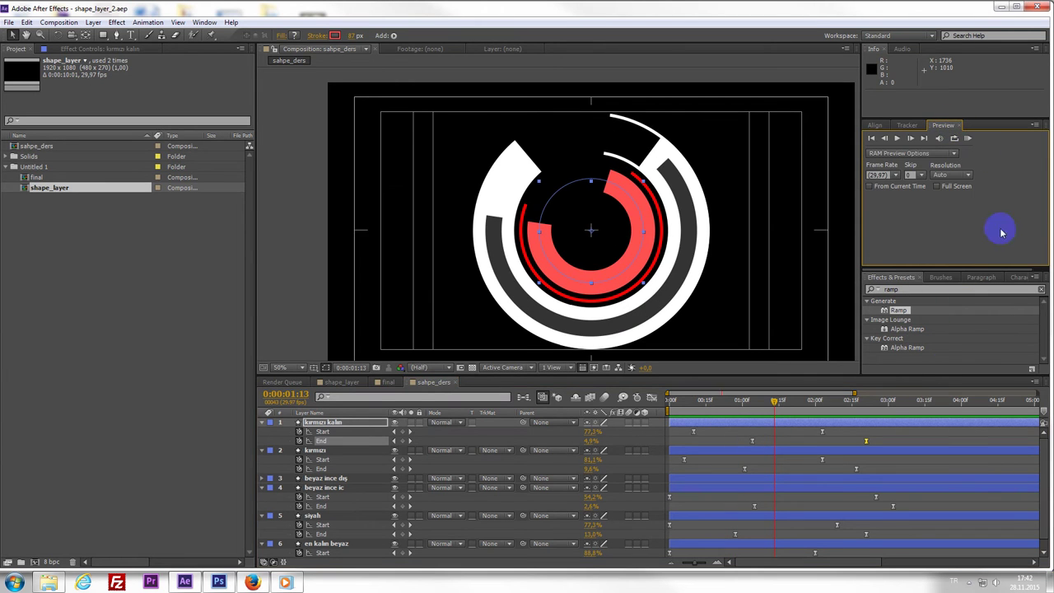
pyautogui.click(969, 140)
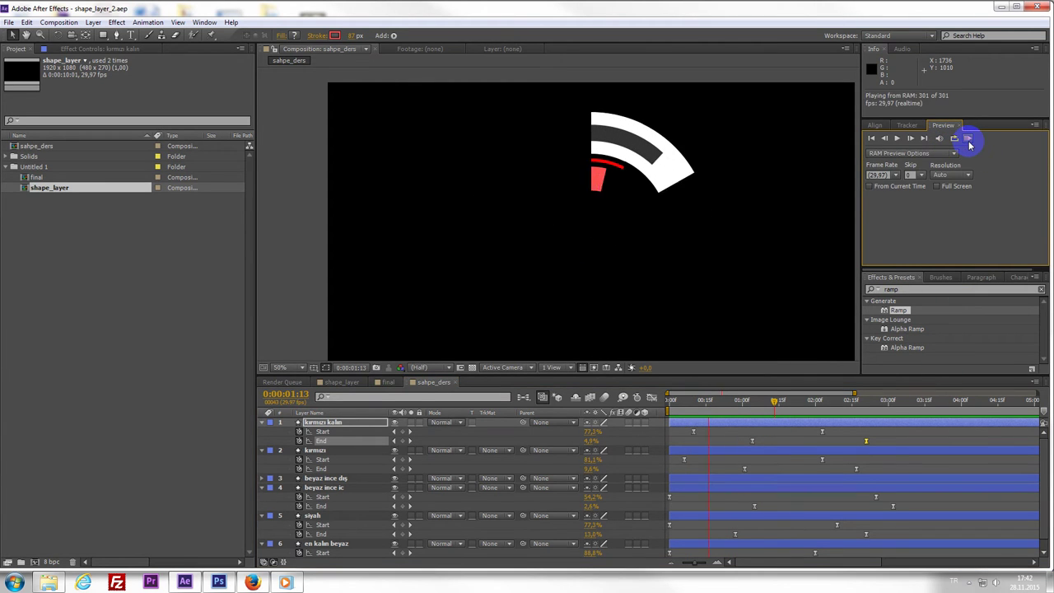
pyautogui.click(969, 140)
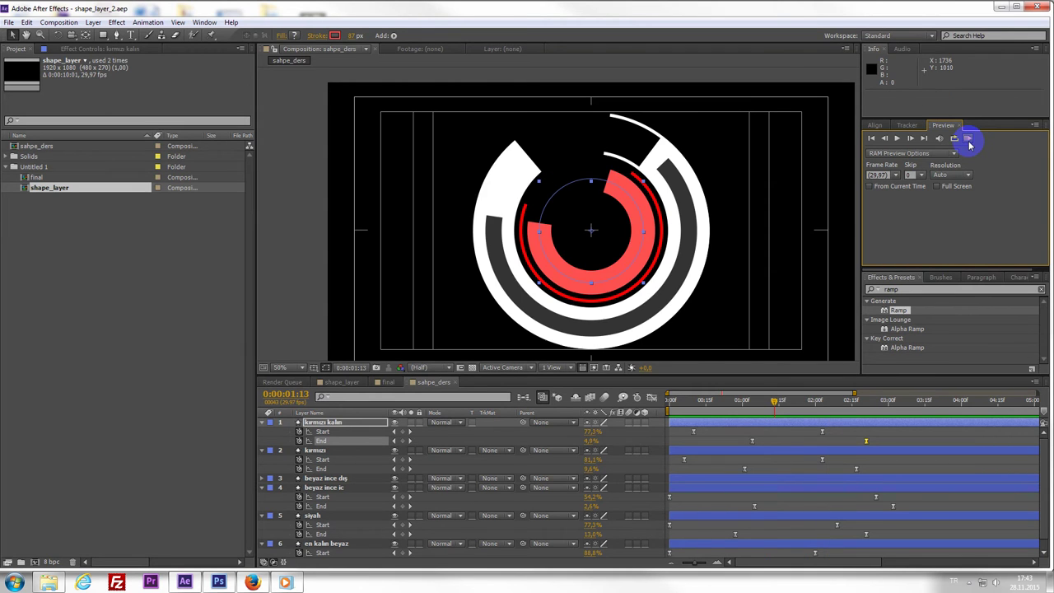
pyautogui.moveTo(717, 402)
pyautogui.mouseDown()
pyautogui.moveTo(675, 423)
pyautogui.moveTo(793, 431)
pyautogui.mouseUp()
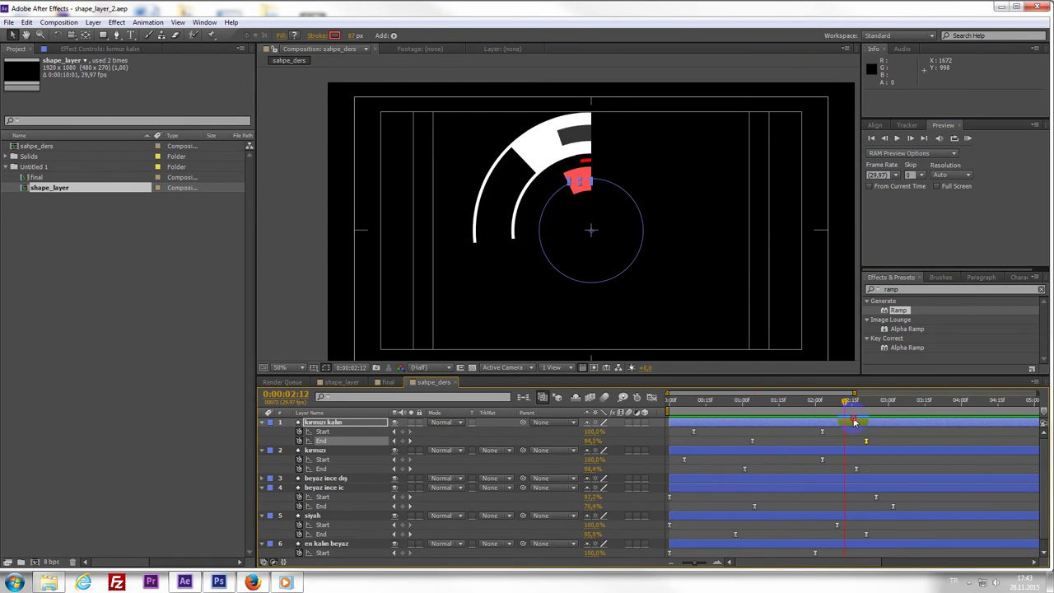
pyautogui.moveTo(780, 421); pyautogui.dragTo(811, 421)
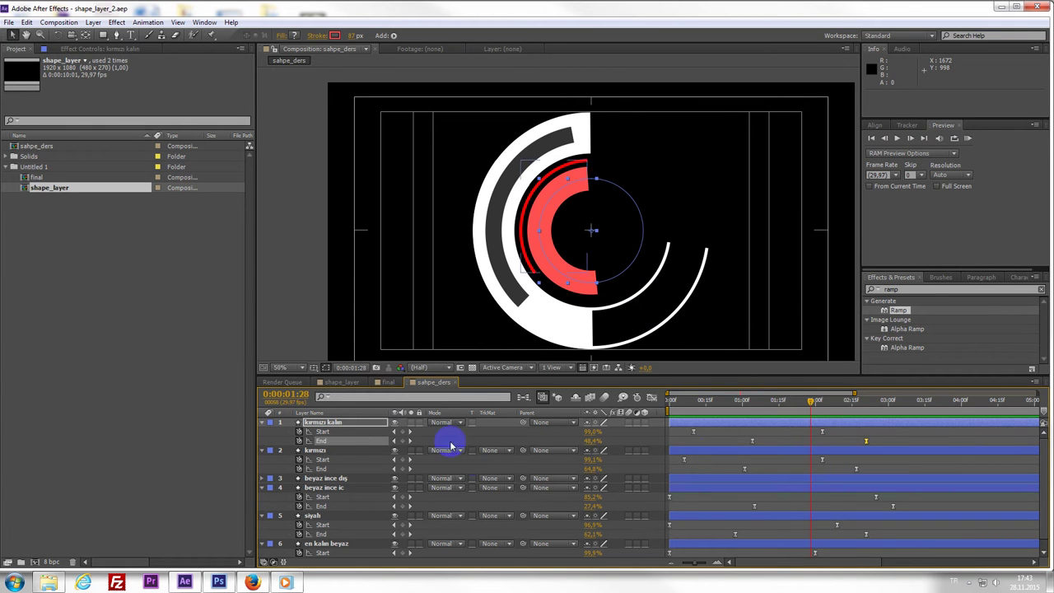
# - Review the final composite and the shape_layer precomp, then return to the sahpe_ders composition
pyautogui.click(388, 382)
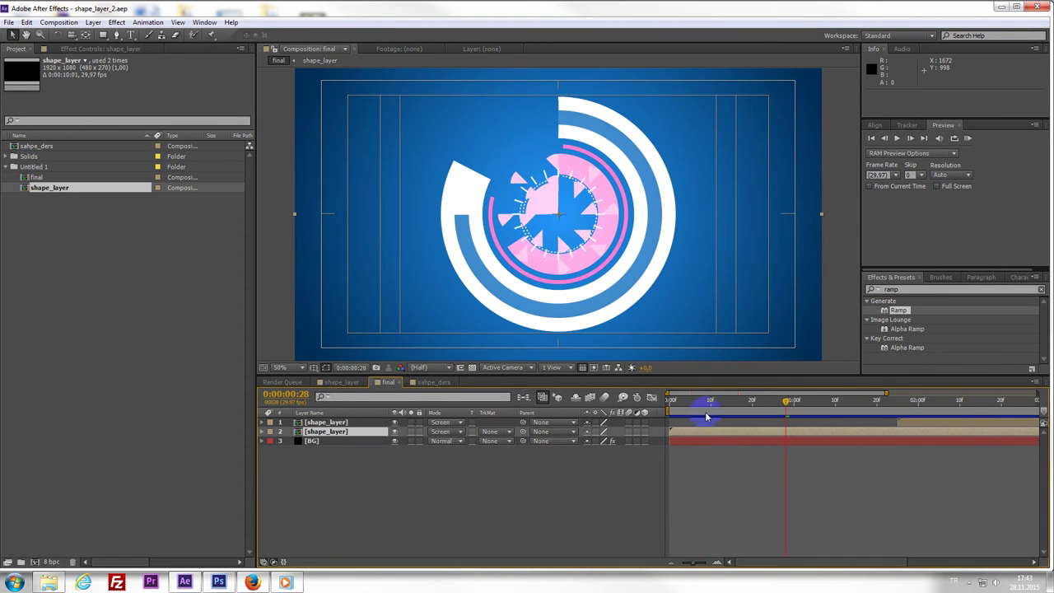
pyautogui.moveTo(787, 418); pyautogui.dragTo(797, 418)
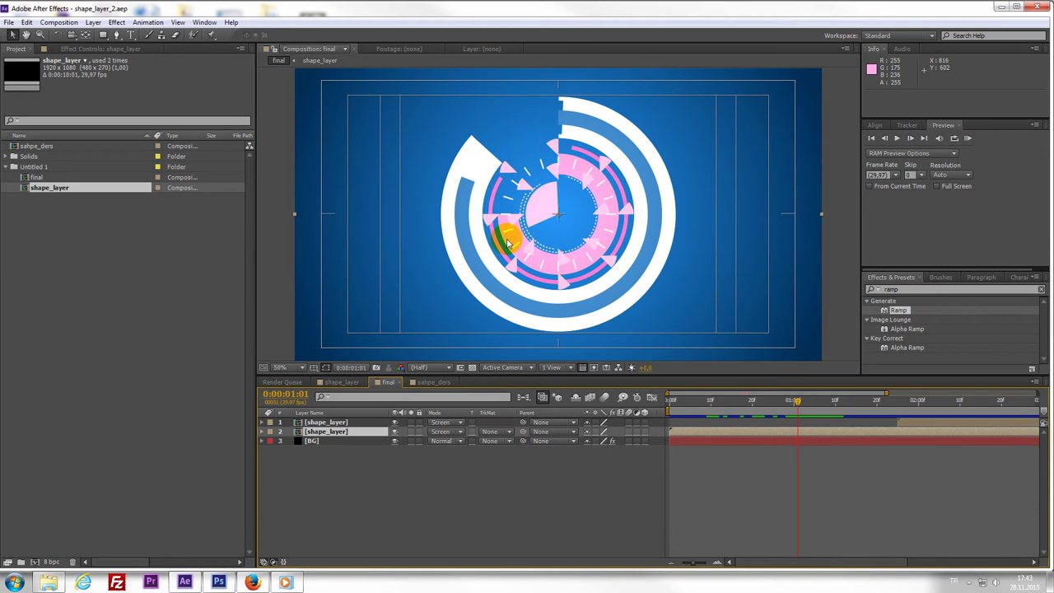
pyautogui.doubleClick(733, 431)
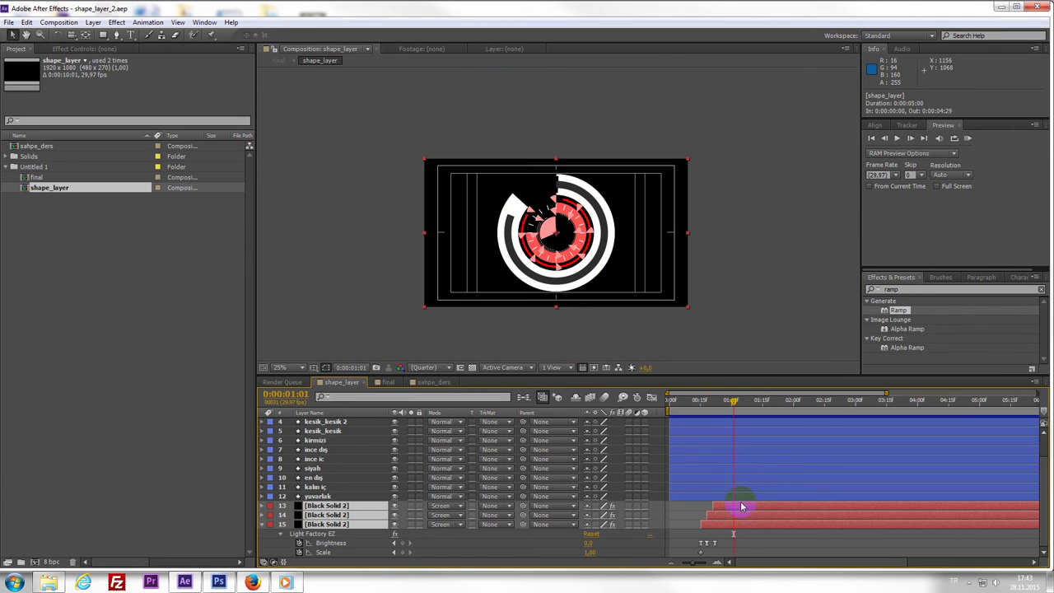
pyautogui.scroll(3, 718, 494)
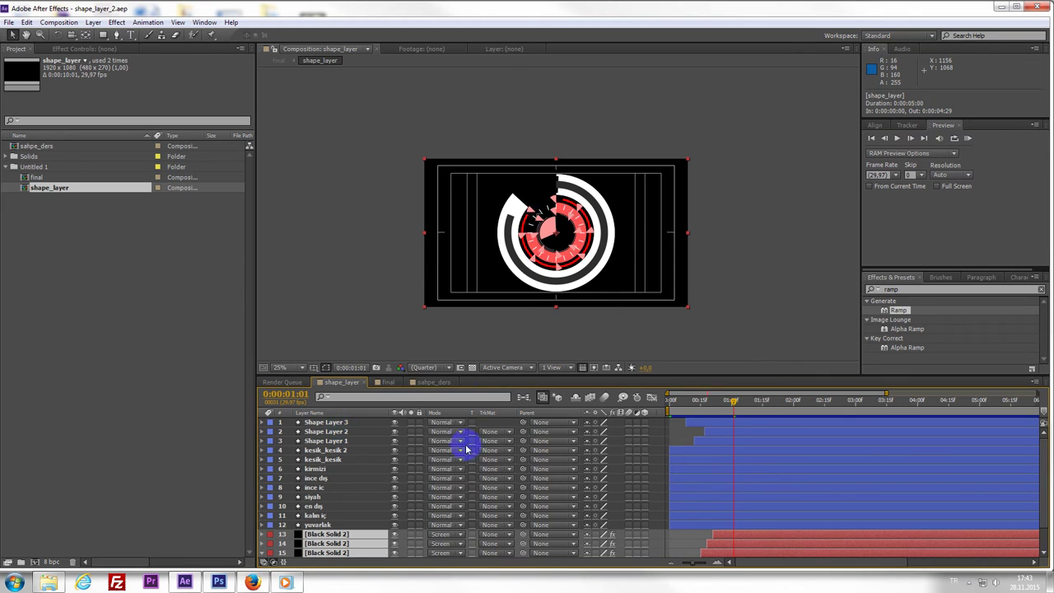
pyautogui.click(430, 383)
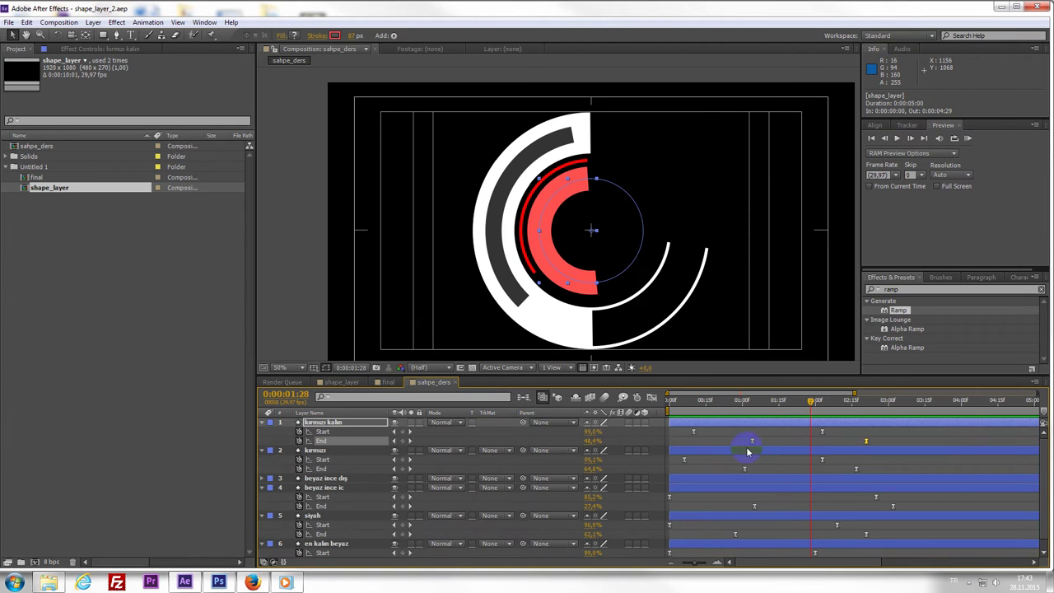
# - Duplicate the kırmızı layer, move the copy to the top and name it kesik cizgiler_1
pyautogui.click(341, 453)
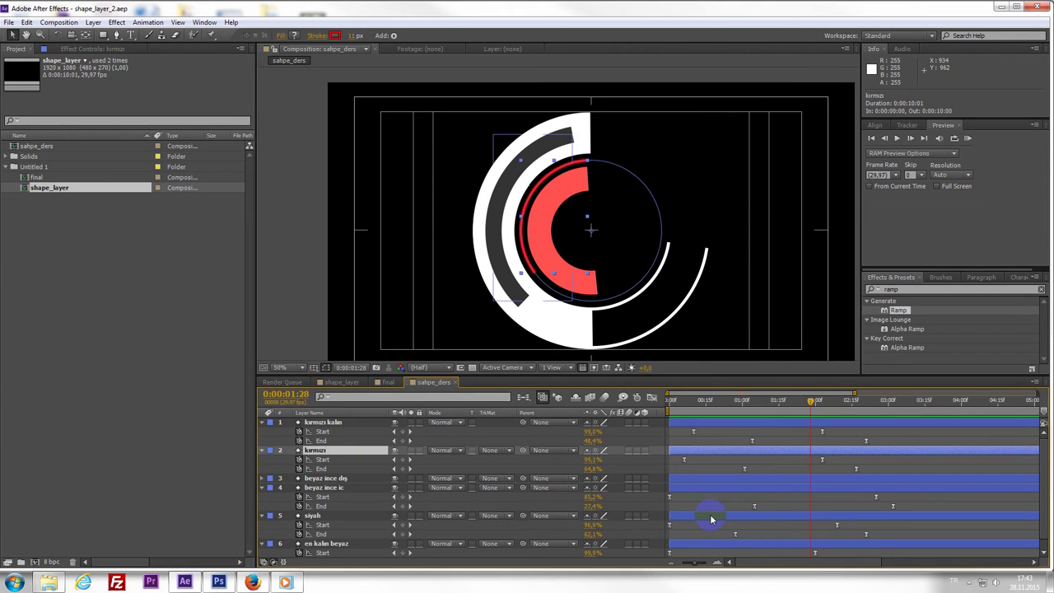
pyautogui.hotkey('ctrl', 'd')
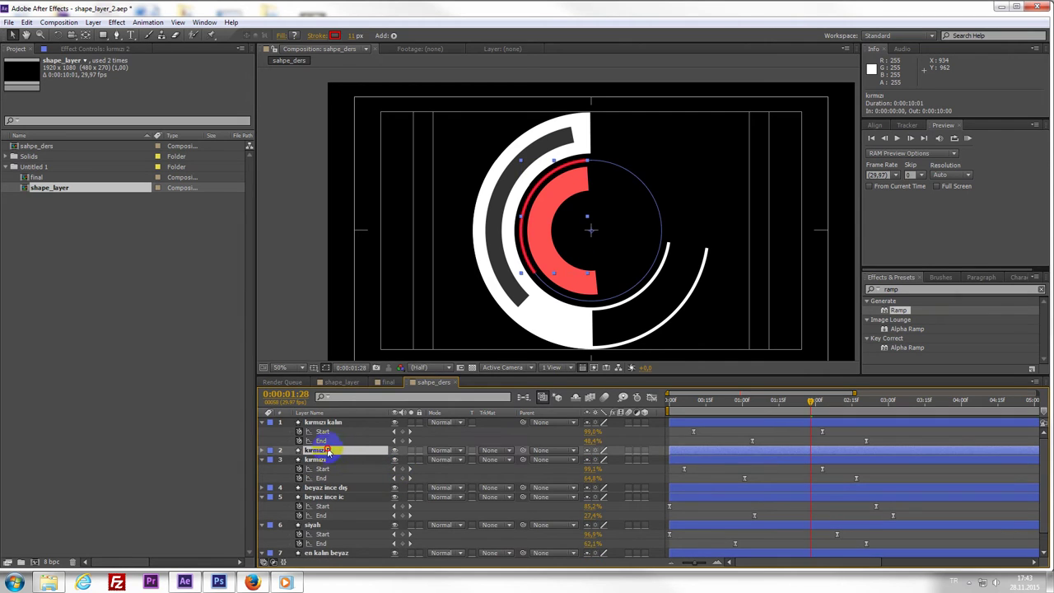
pyautogui.moveTo(323, 450); pyautogui.dragTo(329, 419)
pyautogui.write('kesik cizgiler_1')
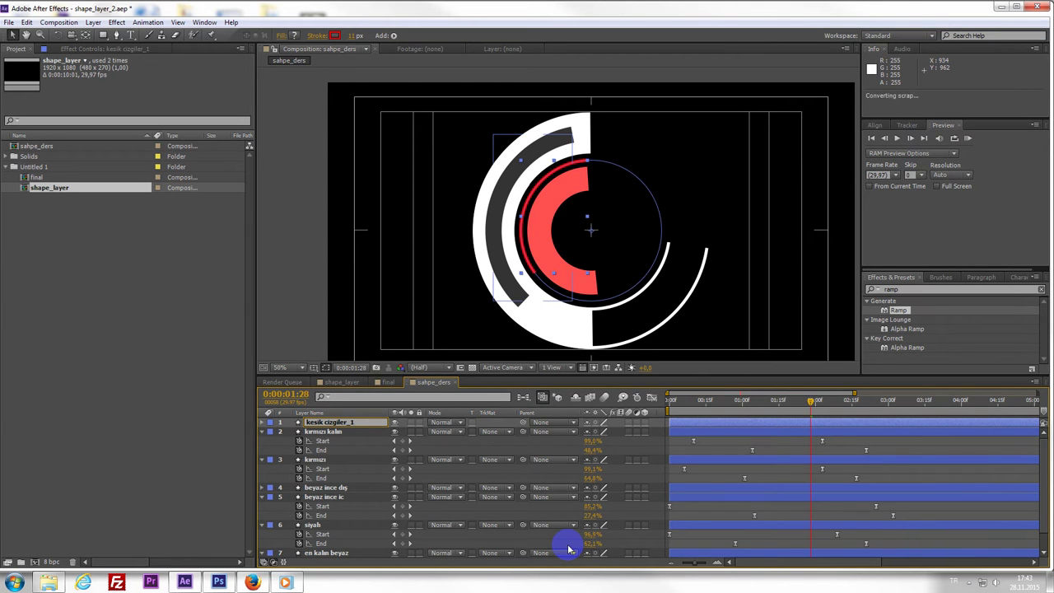
pyautogui.press('Return')
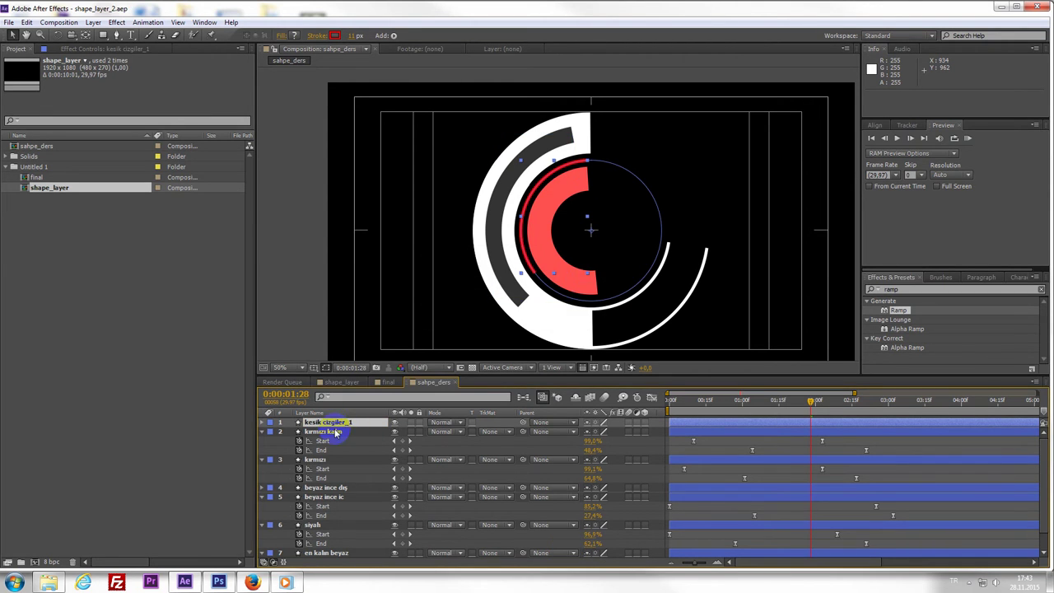
pyautogui.press('Return')
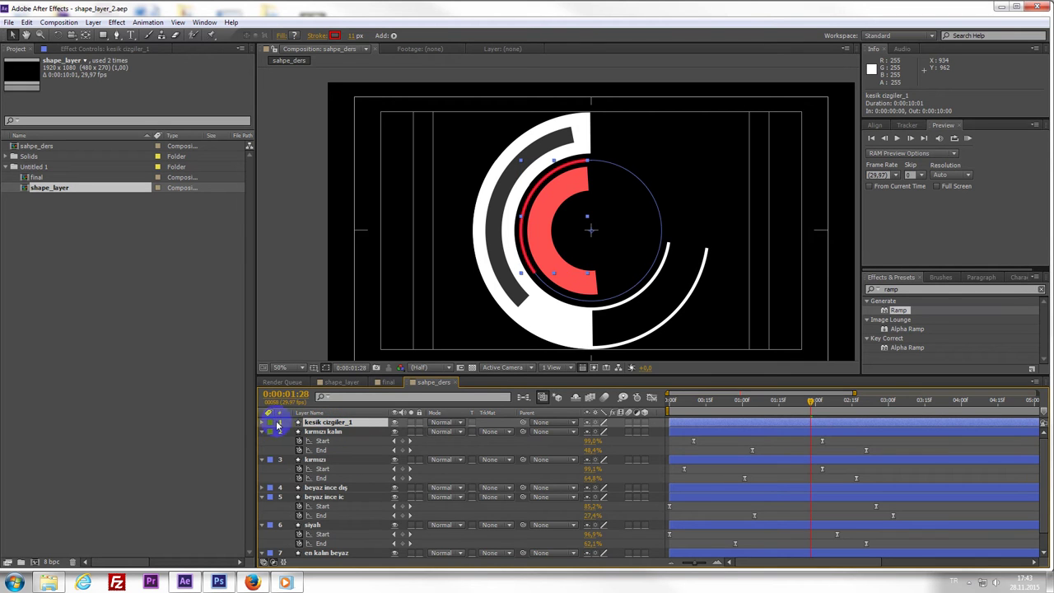
# - Shrink the kesik cizgiler_1 ellipse Size to 265 so it sits inside the red ring
pyautogui.click(263, 423)
pyautogui.click(273, 433)
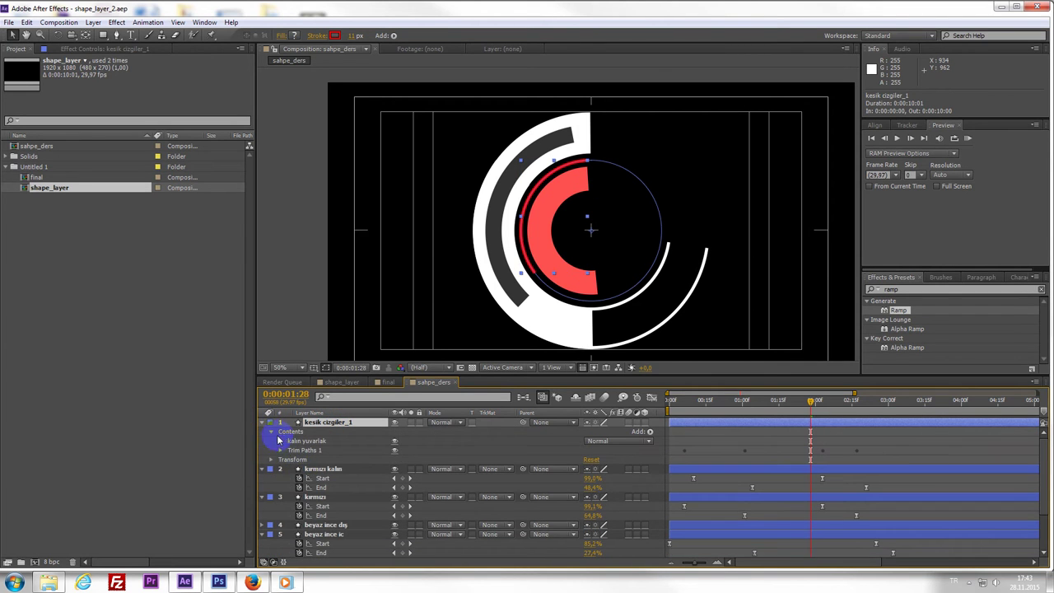
pyautogui.click(281, 442)
pyautogui.click(290, 450)
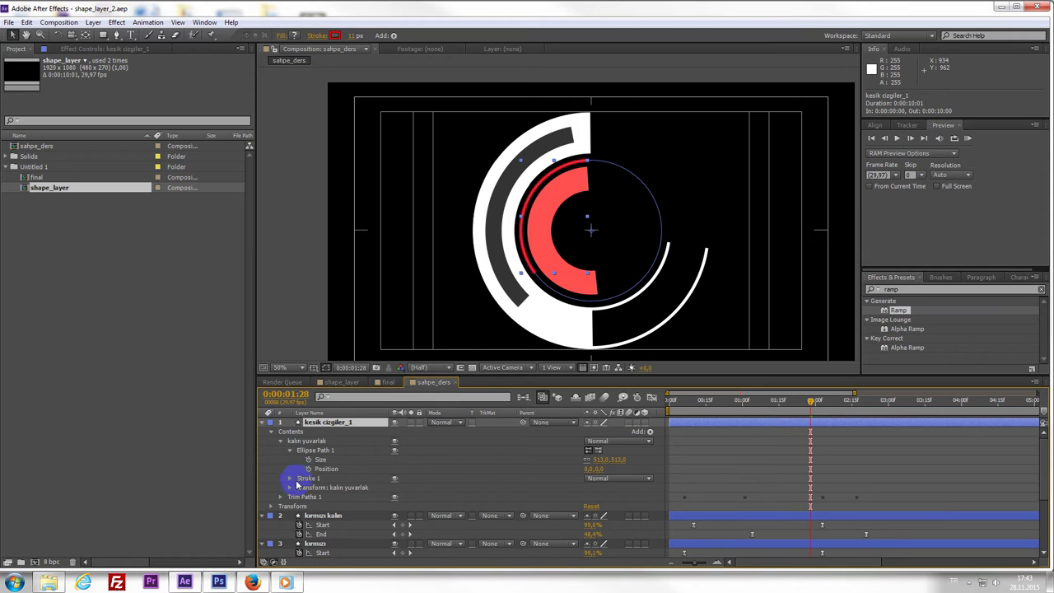
pyautogui.moveTo(605, 459); pyautogui.dragTo(463, 460)
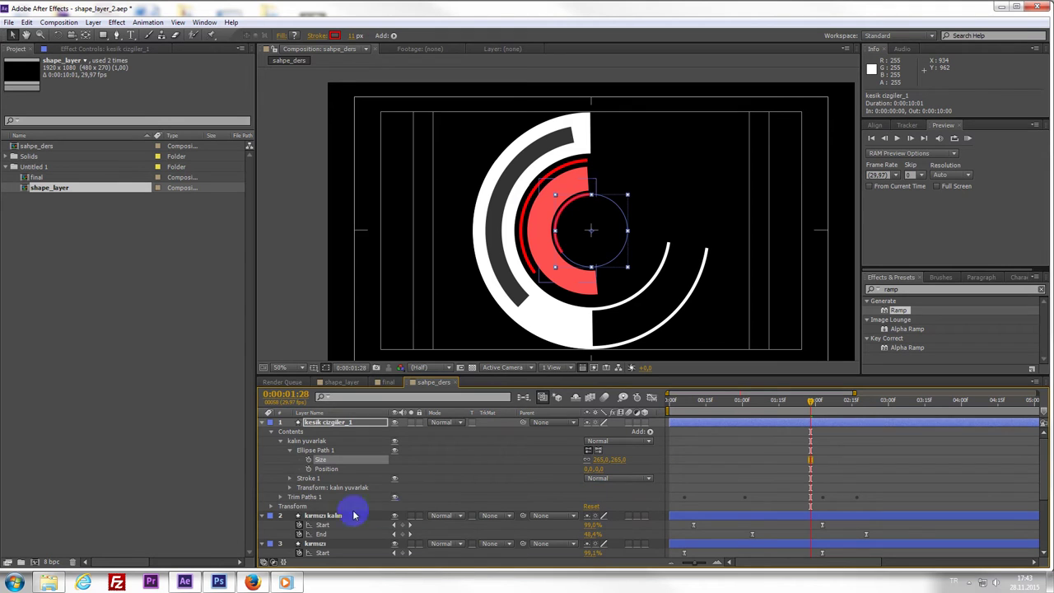
# - Set the circle's Stroke 1 width to 8 px
pyautogui.click(291, 478)
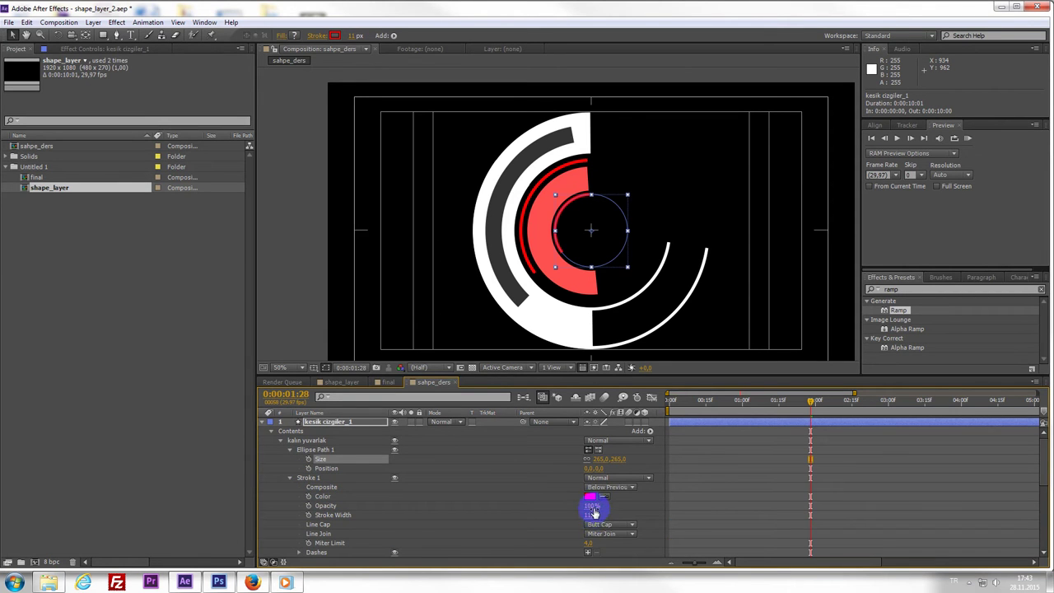
pyautogui.write('8')
pyautogui.press('Return')
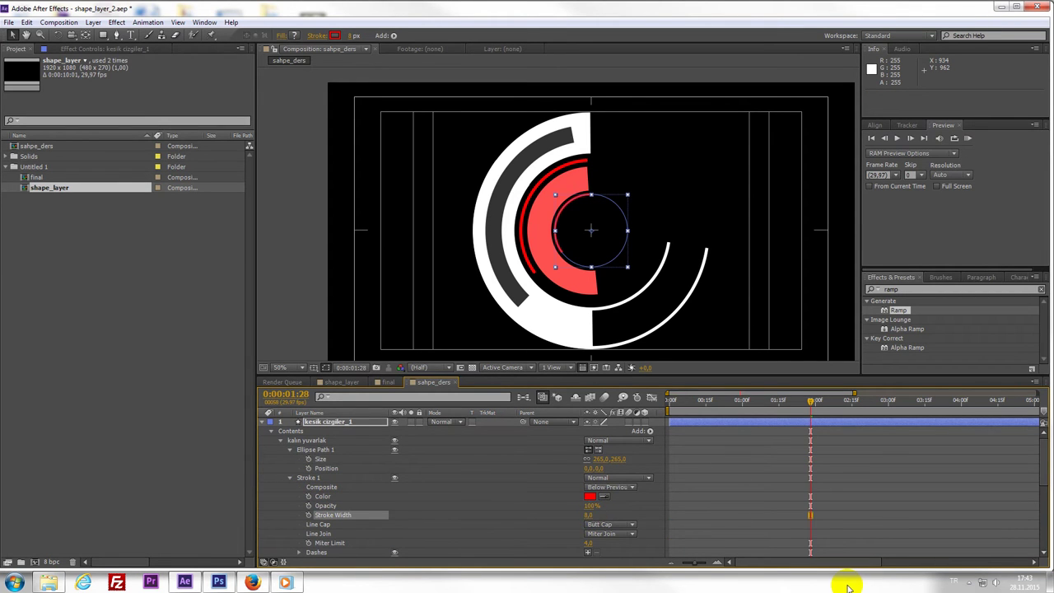
pyautogui.scroll(2, 572, 223)
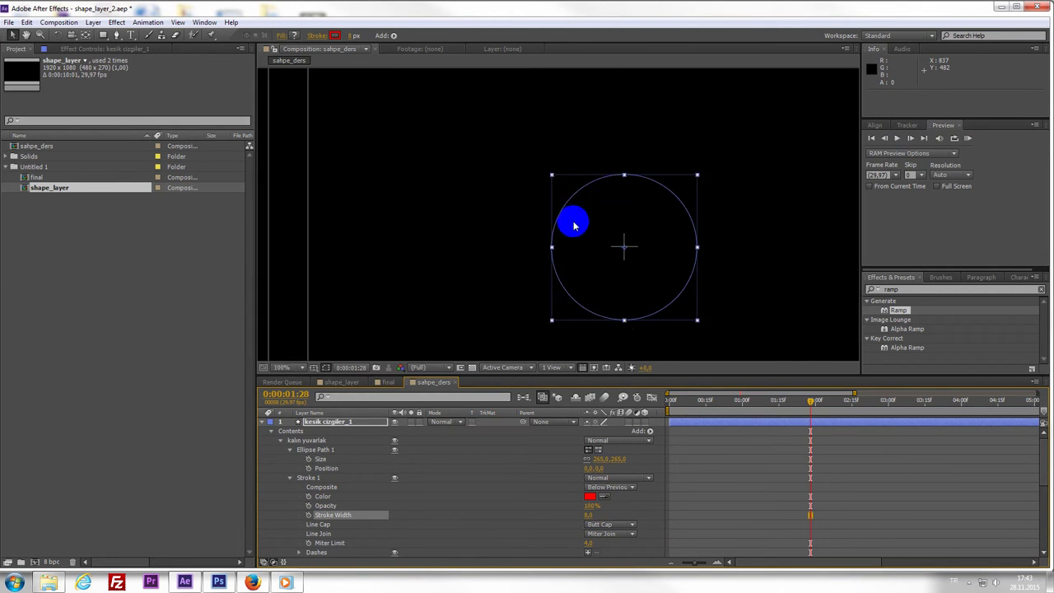
# - Sample the salmon fill for the Stroke 1 colour and lighten it to pink FF8181
pyautogui.click(590, 499)
pyautogui.click(573, 402)
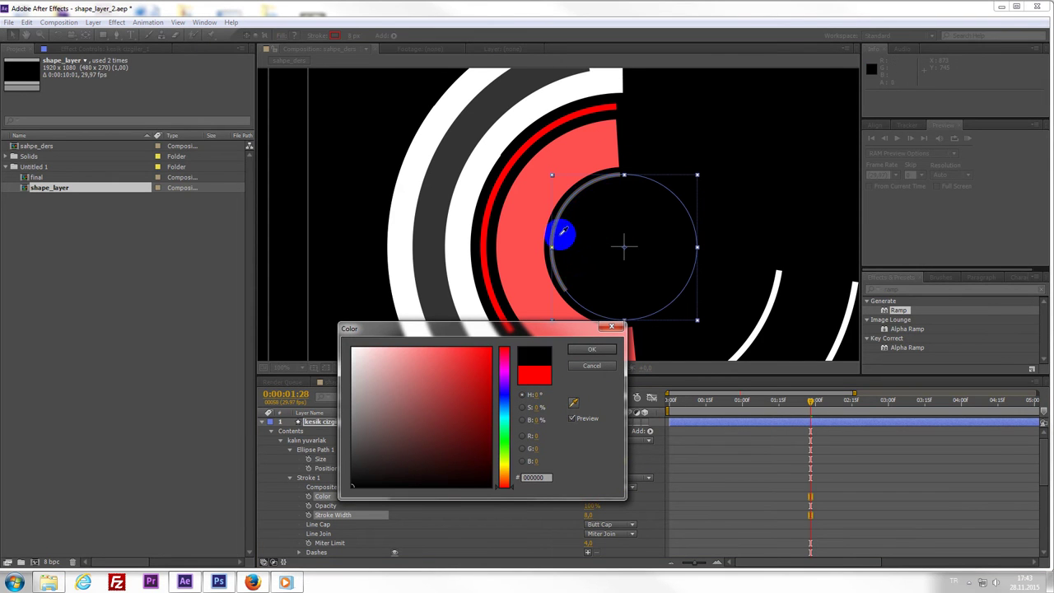
pyautogui.click(528, 239)
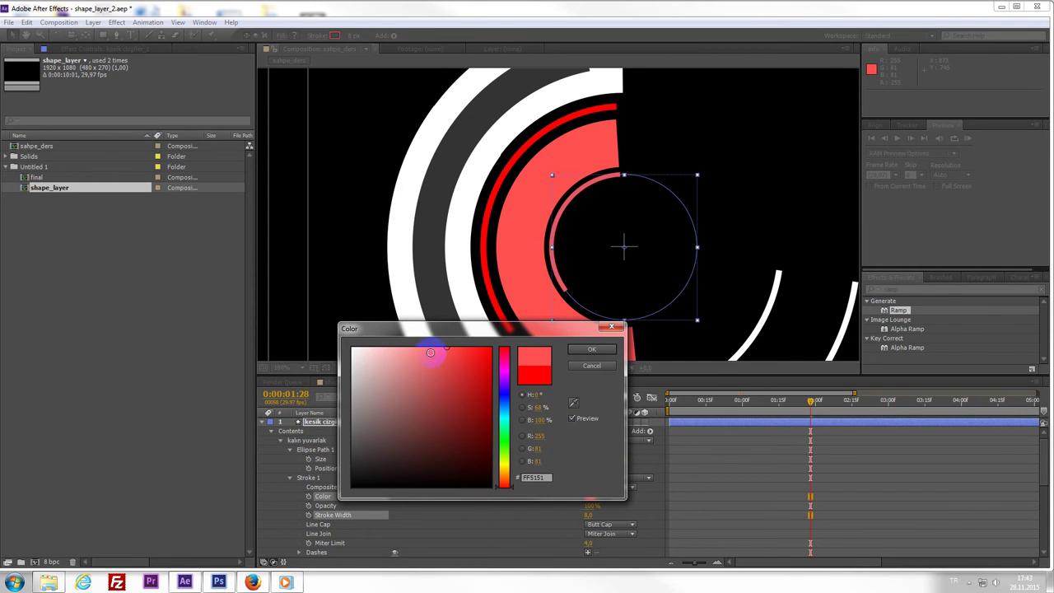
pyautogui.moveTo(430, 353); pyautogui.dragTo(420, 345)
pyautogui.click(596, 350)
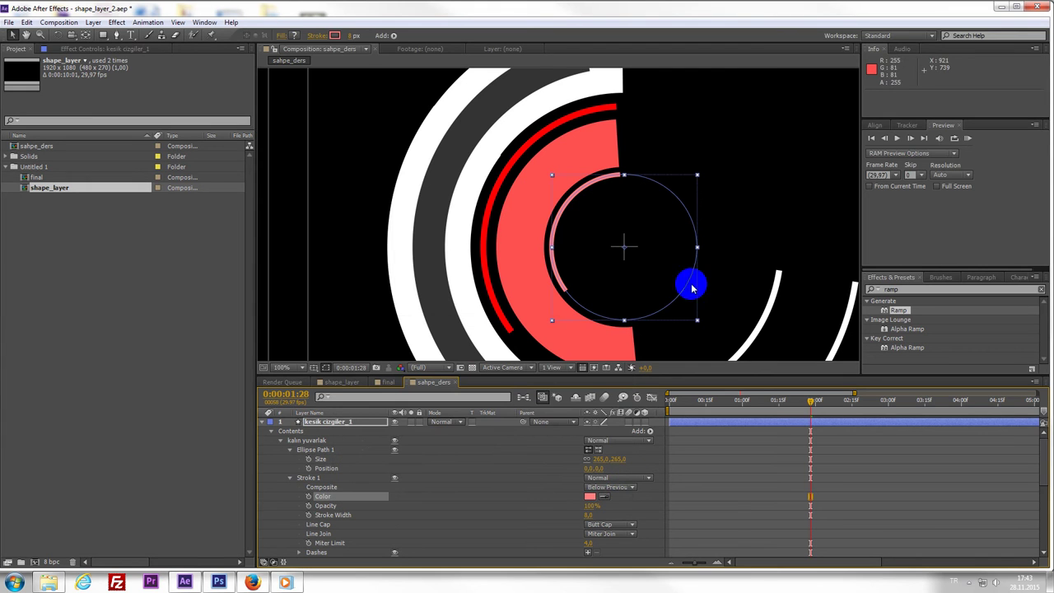
pyautogui.click(769, 216)
pyautogui.click(707, 445)
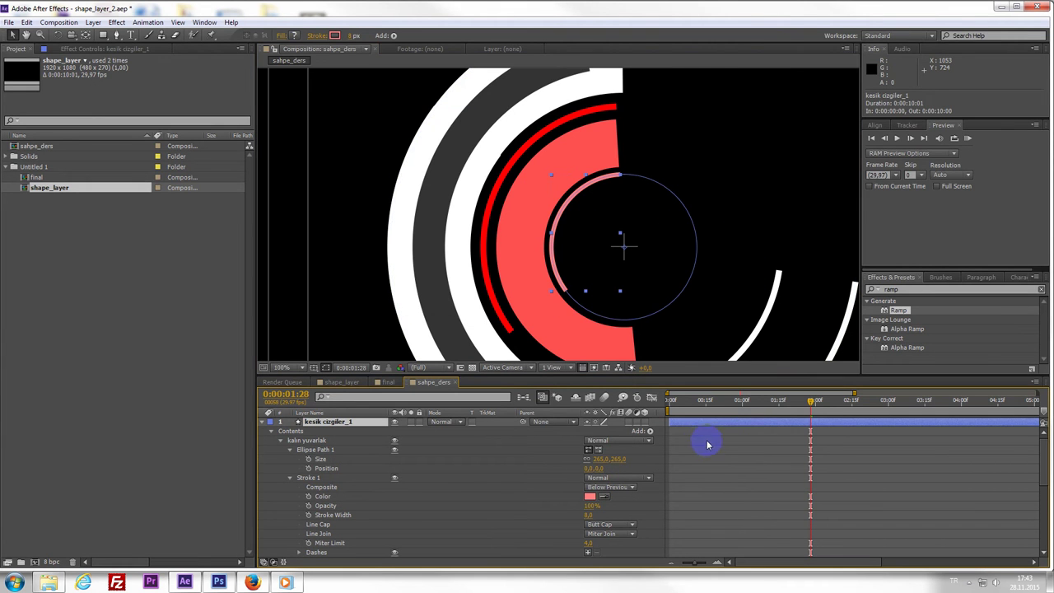
# - Preview a later moment, then select kesik cizgiler_1's Stroke 1 group and its Dashes property
pyautogui.moveTo(691, 407); pyautogui.dragTo(779, 443)
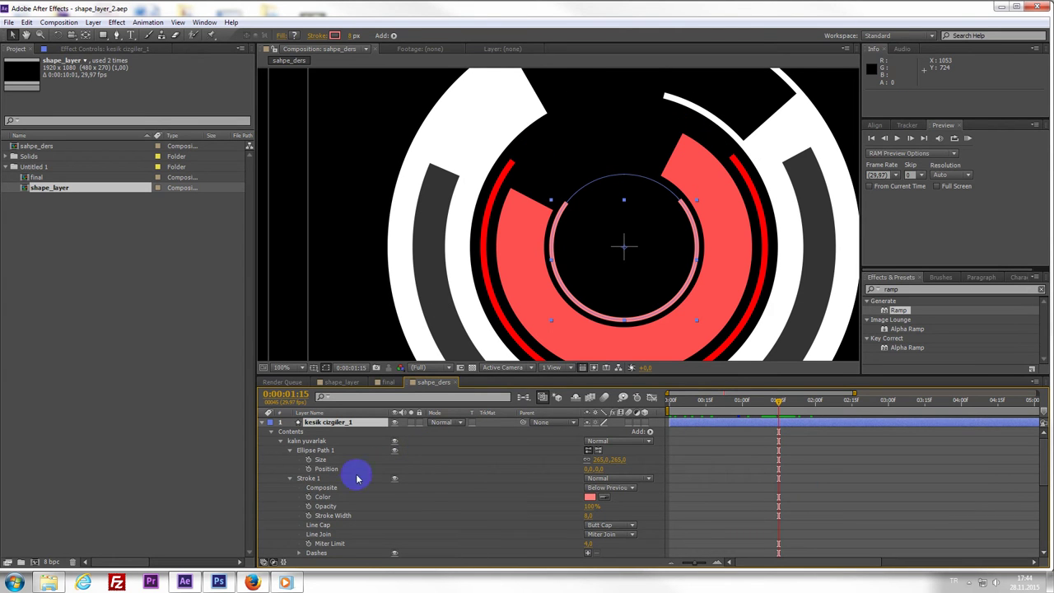
pyautogui.click(363, 423)
pyautogui.click(690, 431)
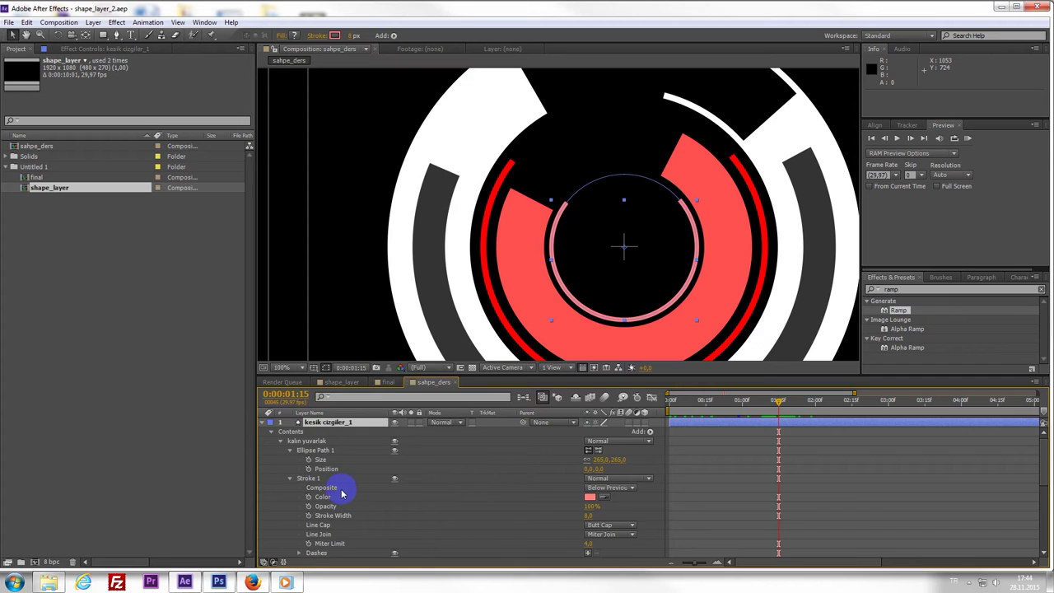
pyautogui.scroll(-3, 350, 488)
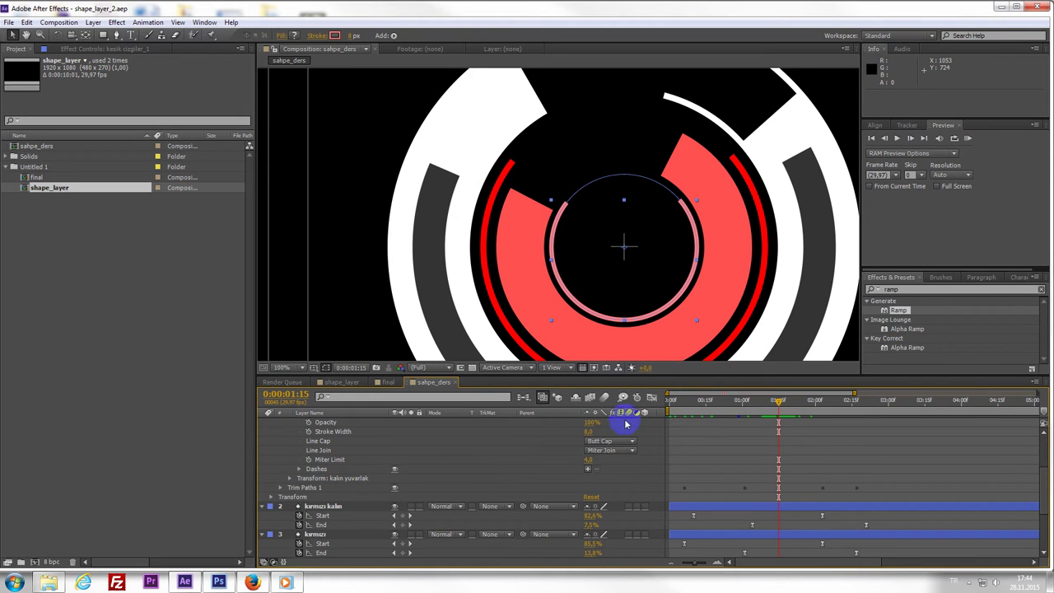
pyautogui.scroll(1, 505, 478)
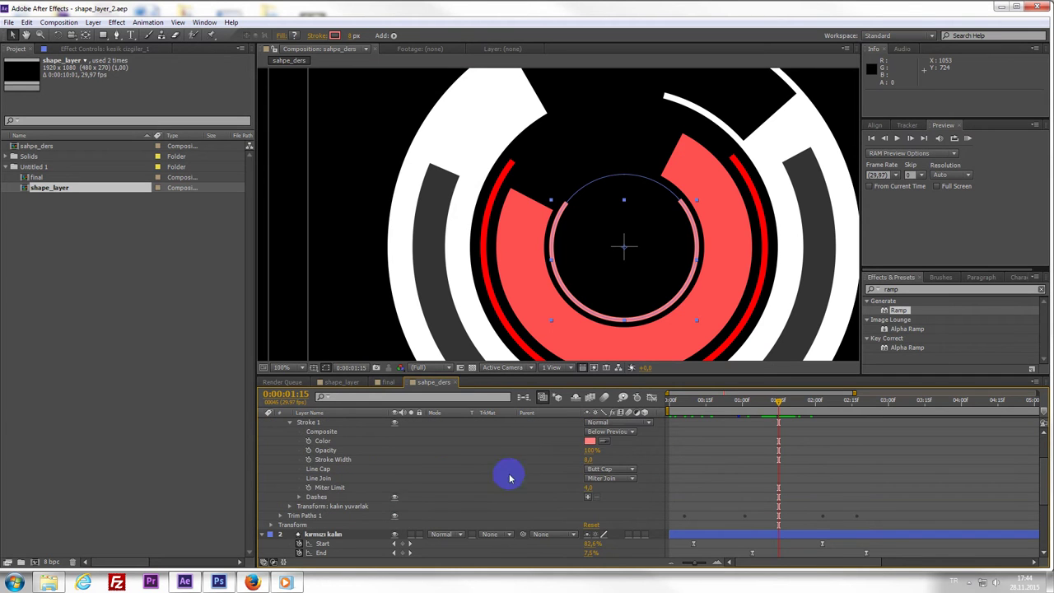
pyautogui.click(312, 423)
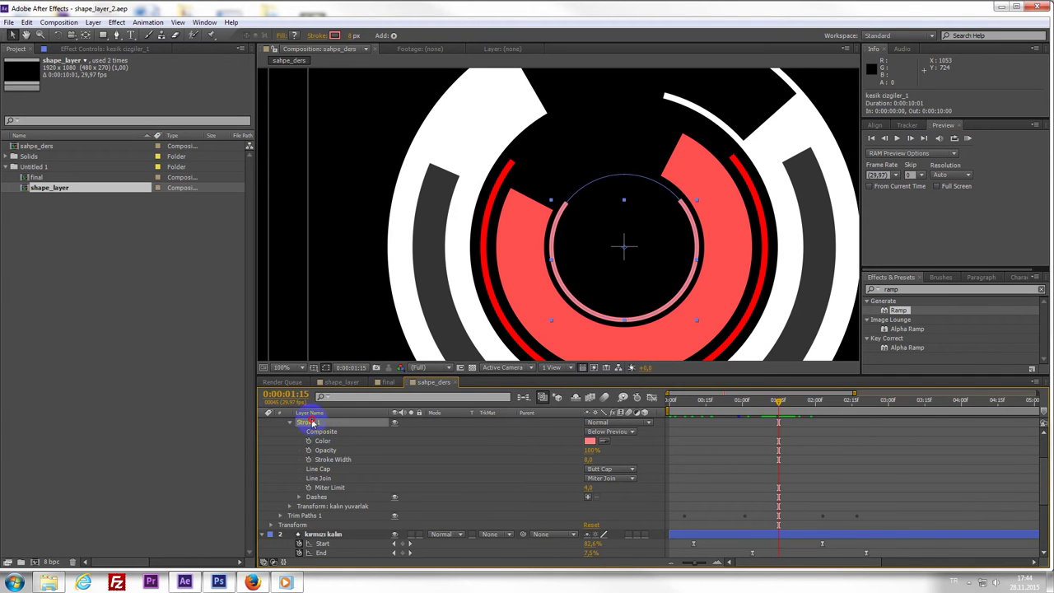
pyautogui.click(326, 497)
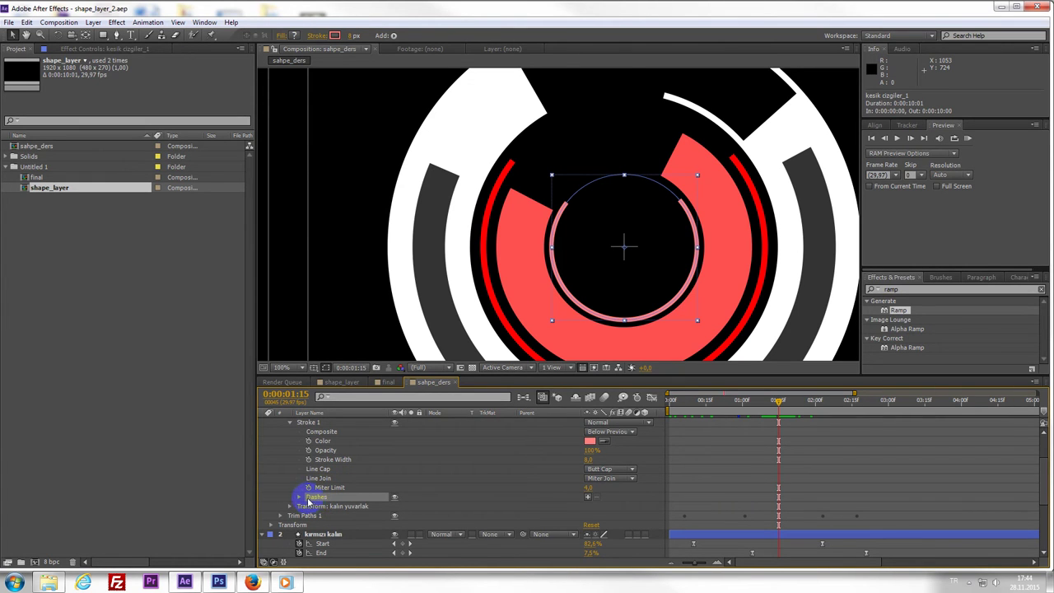
pyautogui.scroll(1, 577, 492)
# - Keep the butt line cap and add a dash to the circle's stroke, stretching it into long arcs
pyautogui.click(606, 497)
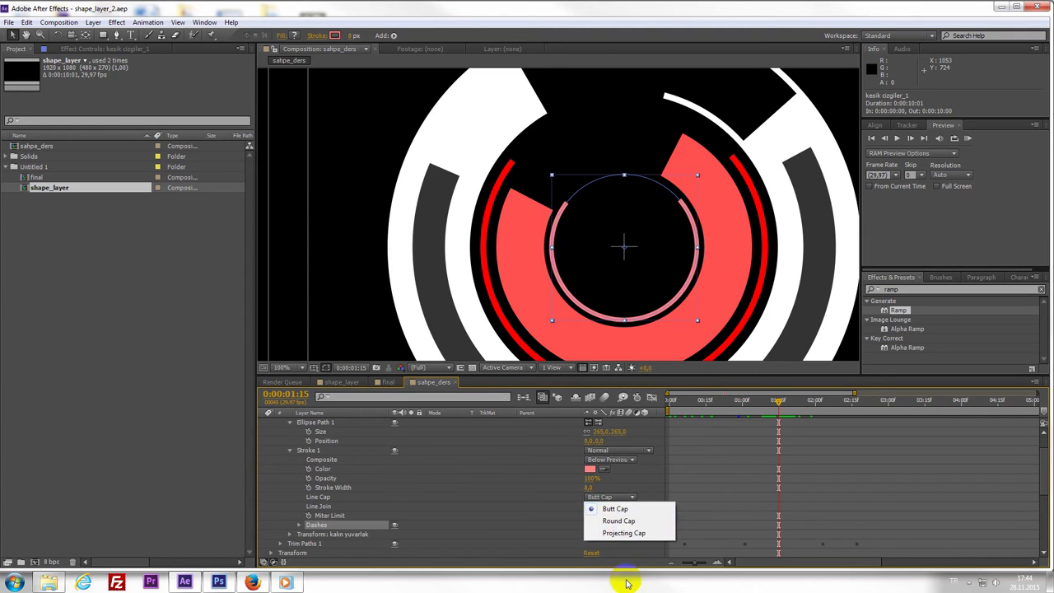
pyautogui.click(616, 508)
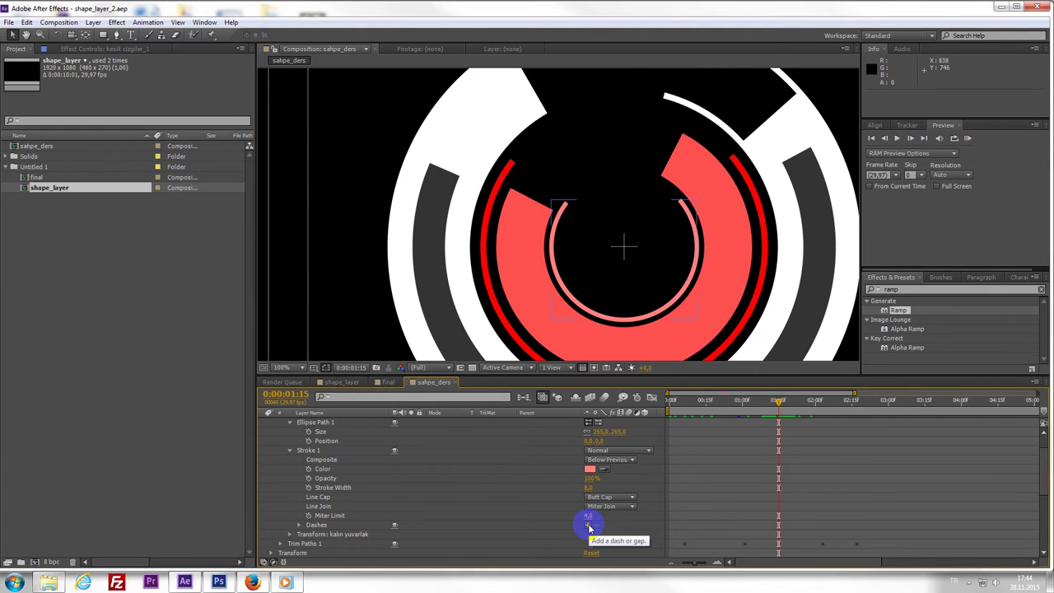
pyautogui.click(589, 525)
pyautogui.scroll(-1, 605, 505)
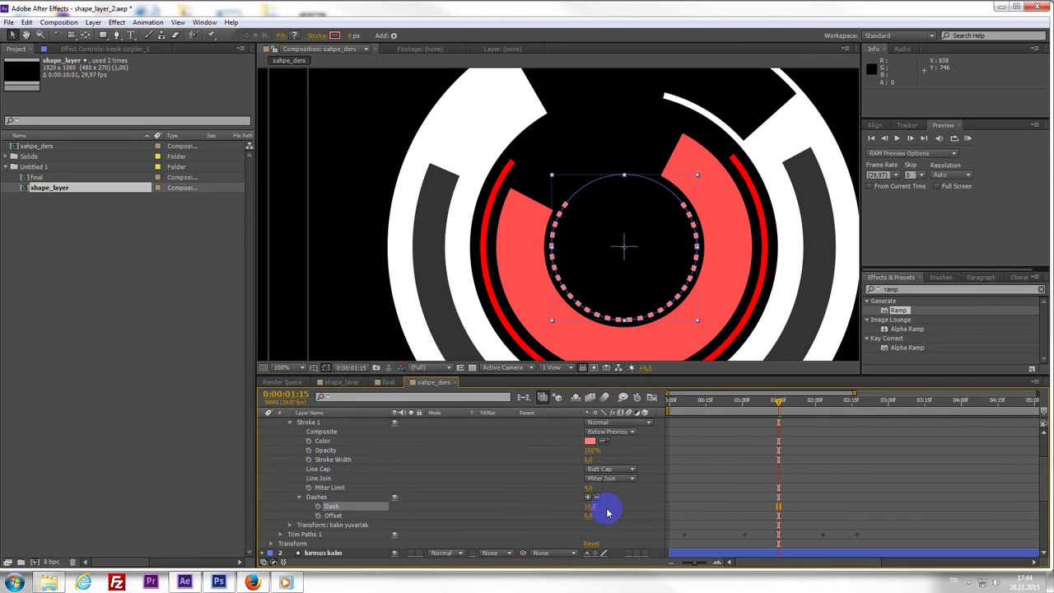
pyautogui.moveTo(590, 509)
pyautogui.mouseDown()
pyautogui.moveTo(692, 504)
pyautogui.moveTo(681, 504)
pyautogui.mouseUp()
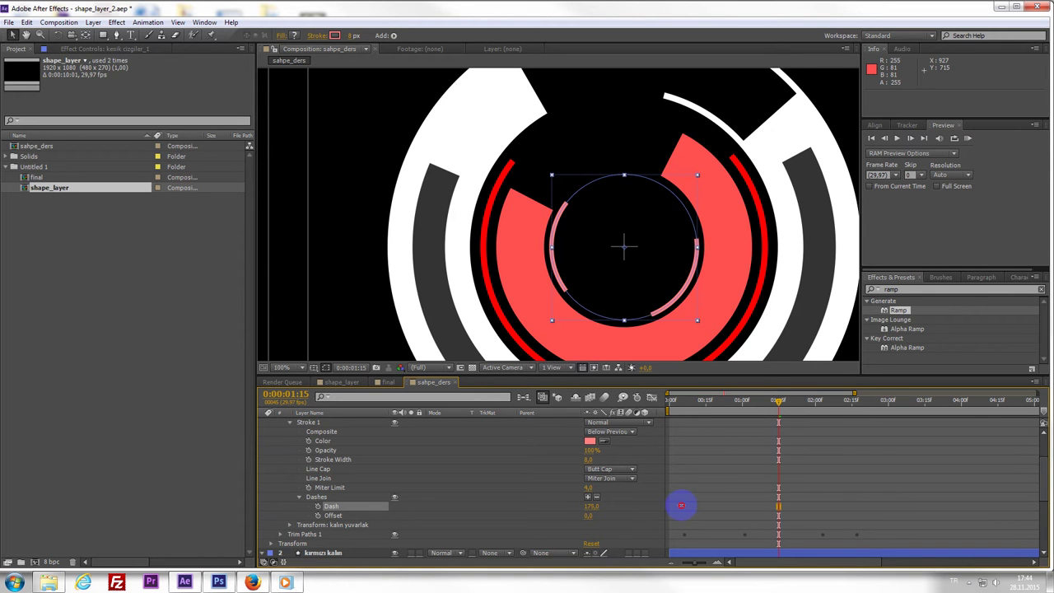
# - Shorten the dashes to small dots with Dash 7 and reduce the stroke width to 5
pyautogui.moveTo(754, 412)
pyautogui.mouseDown()
pyautogui.moveTo(816, 412)
pyautogui.moveTo(761, 412)
pyautogui.mouseUp()
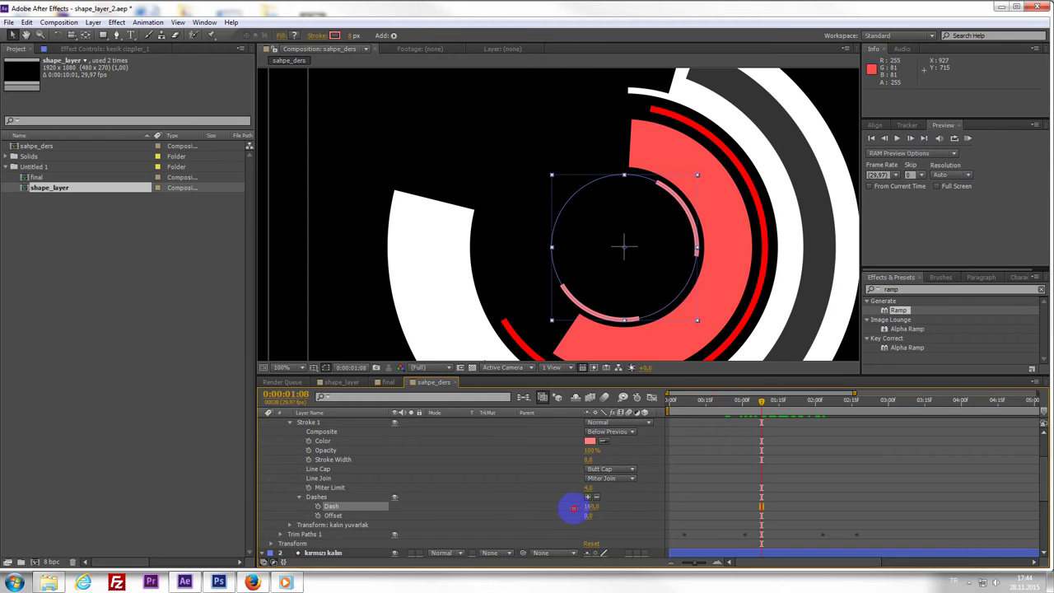
pyautogui.moveTo(596, 504); pyautogui.dragTo(481, 512)
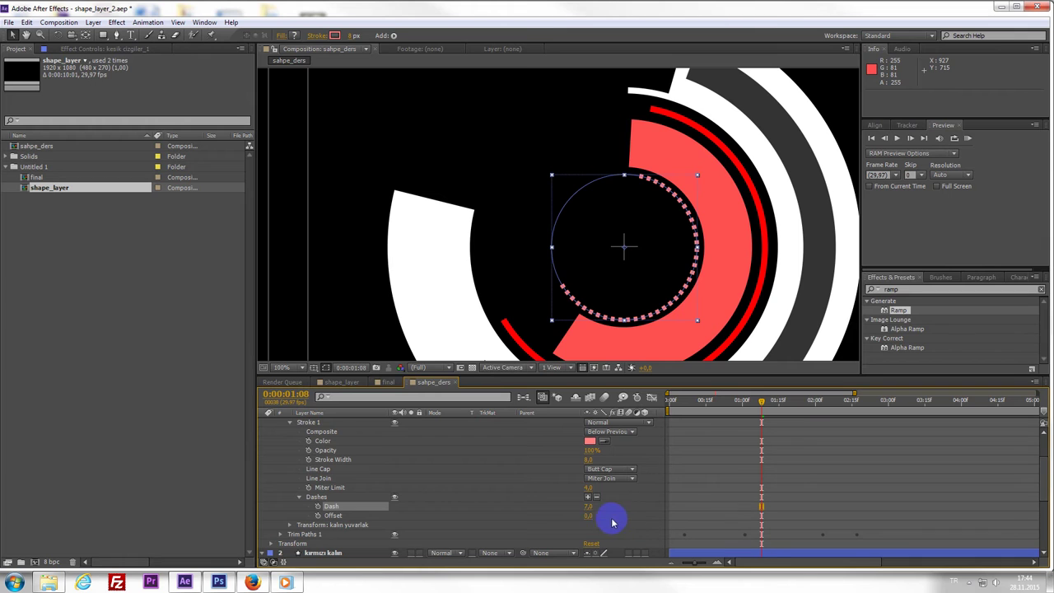
pyautogui.click(587, 489)
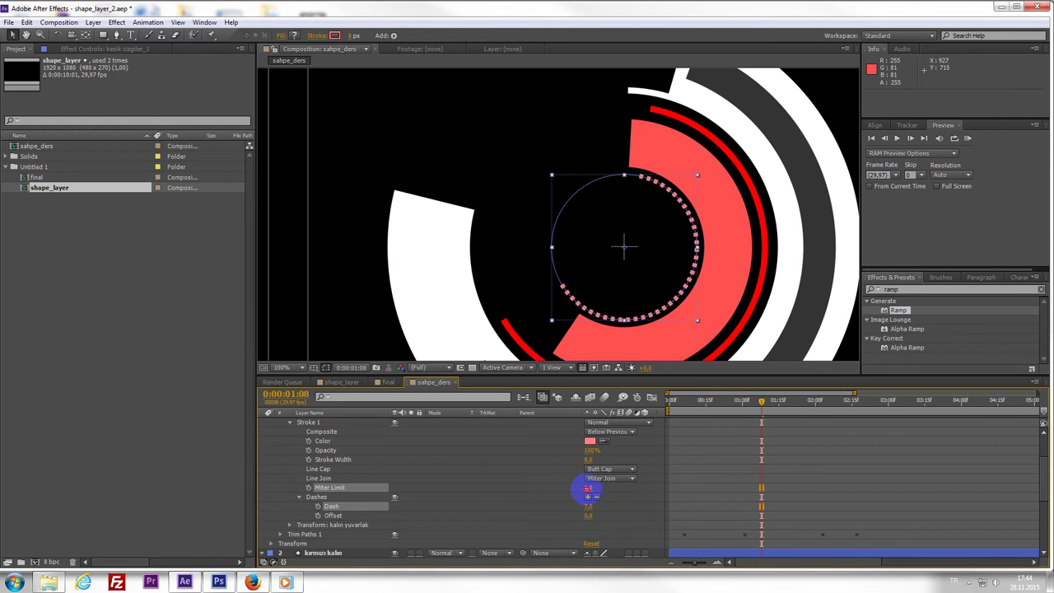
pyautogui.hotkey('ctrl', 'z')
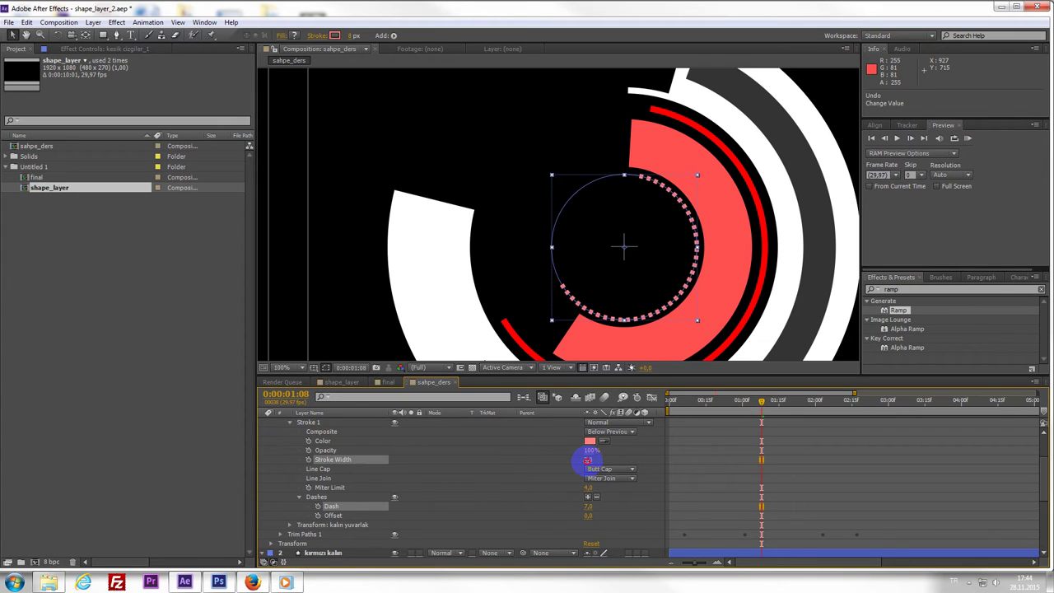
pyautogui.moveTo(588, 461); pyautogui.dragTo(604, 482)
pyautogui.click(590, 458)
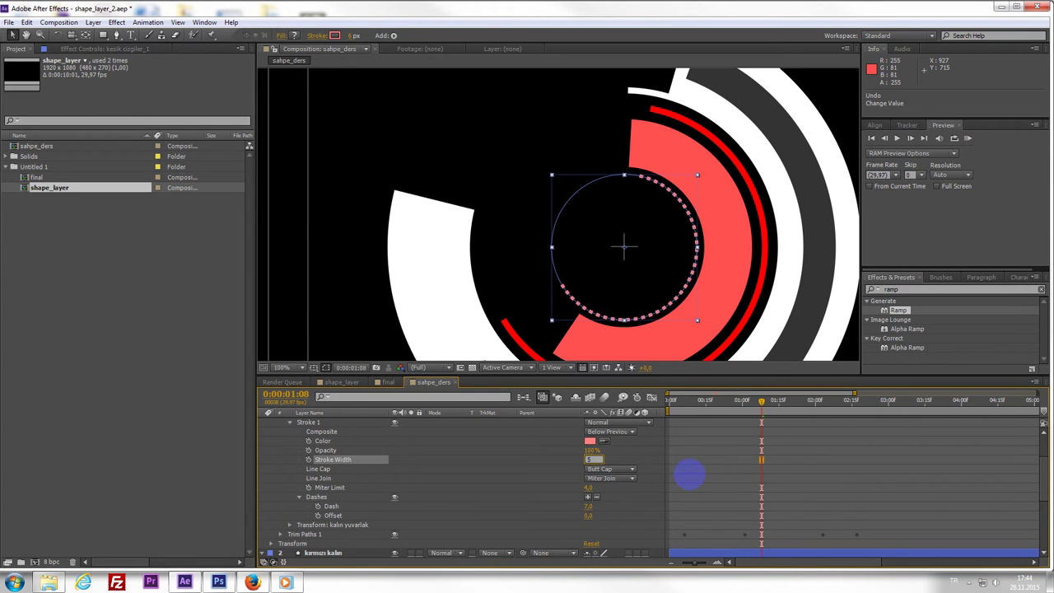
# - RAM-preview the dotted ring animation from around 0:00:01:14
pyautogui.moveTo(666, 403); pyautogui.dragTo(776, 403)
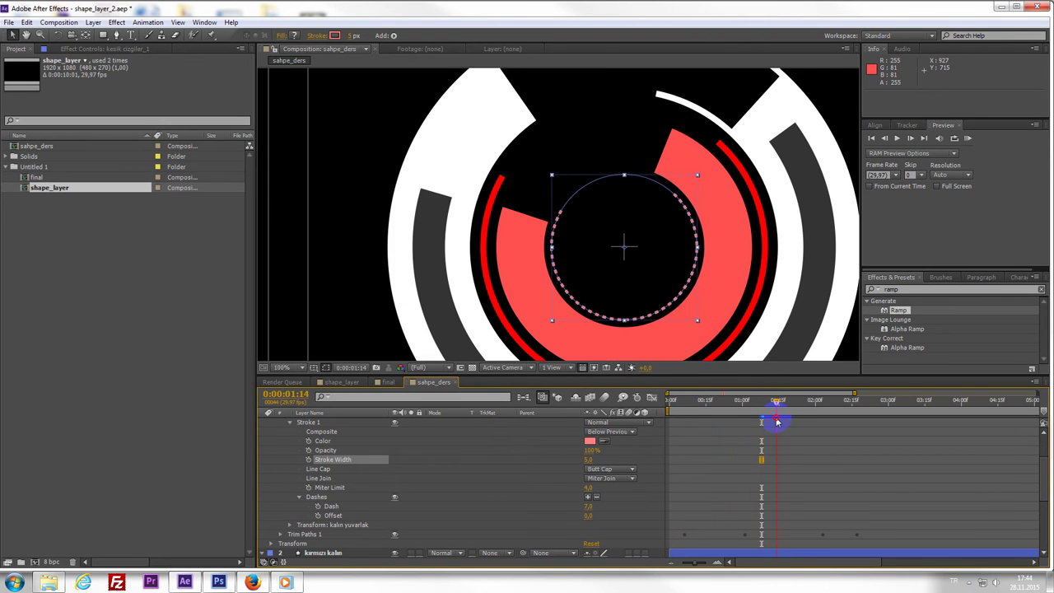
pyautogui.scroll(-2, 747, 344)
pyautogui.press('KP_0')
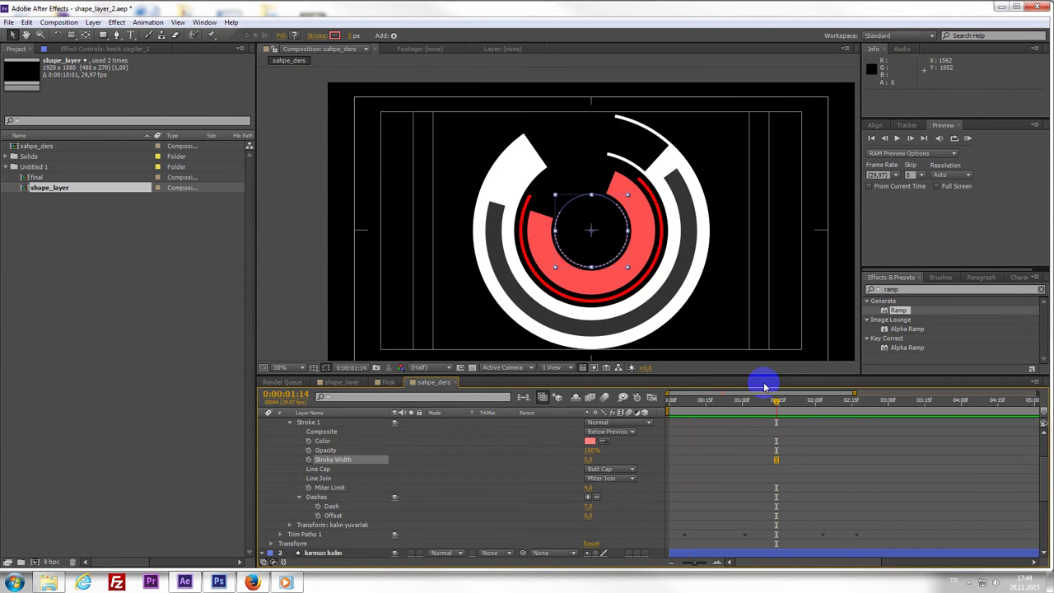
pyautogui.press('space')
# - Check the final composition, then return to sahpe_ders and select kesik cizgiler_1
pyautogui.click(387, 382)
pyautogui.moveTo(737, 401)
pyautogui.mouseDown()
pyautogui.moveTo(736, 414)
pyautogui.moveTo(795, 429)
pyautogui.moveTo(758, 423)
pyautogui.mouseUp()
pyautogui.click(434, 383)
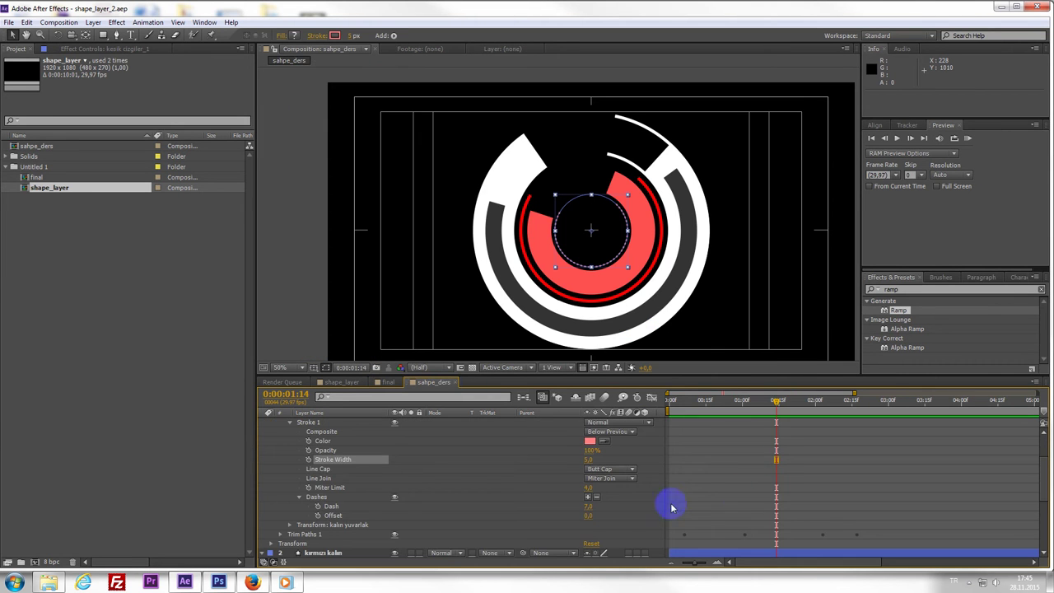
pyautogui.scroll(2, 610, 482)
pyautogui.click(345, 423)
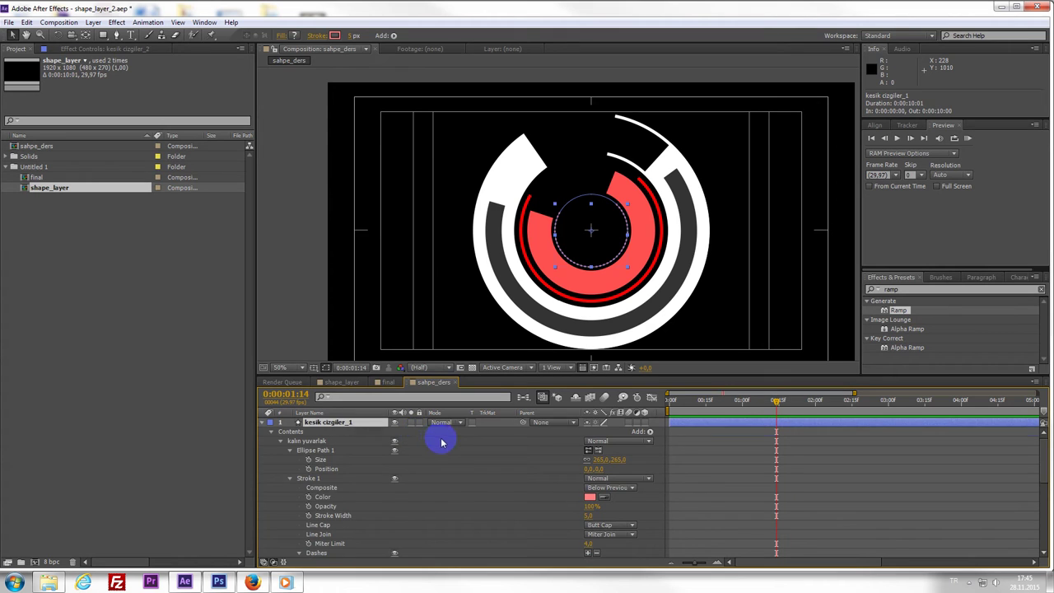
# - Duplicate kesik cizgiler_1 and shrink the copy's Ellipse Path 1 Size to 237
pyautogui.hotkey('ctrl', 'd')
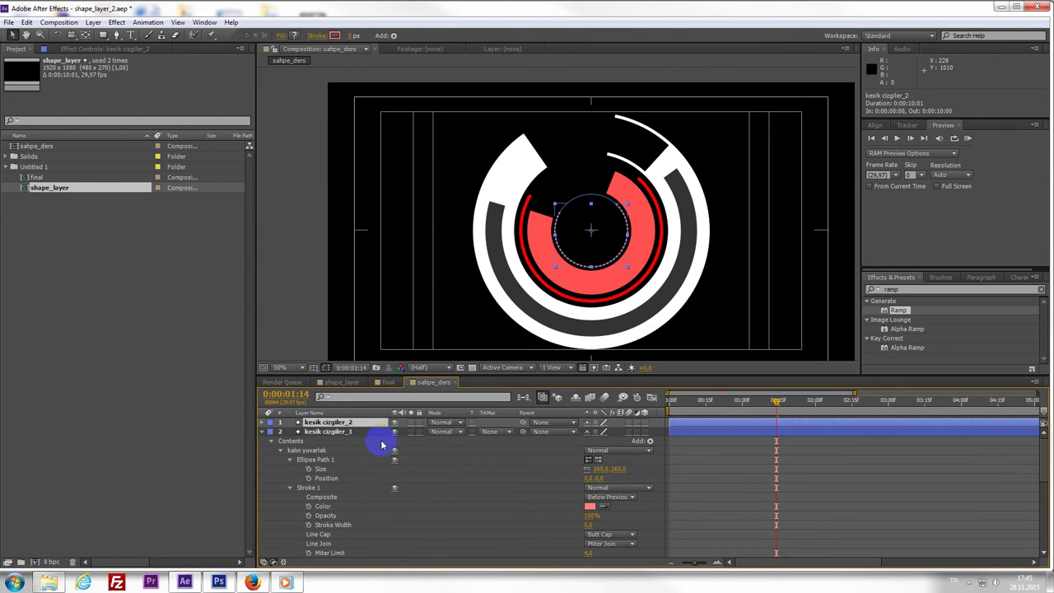
pyautogui.click(262, 423)
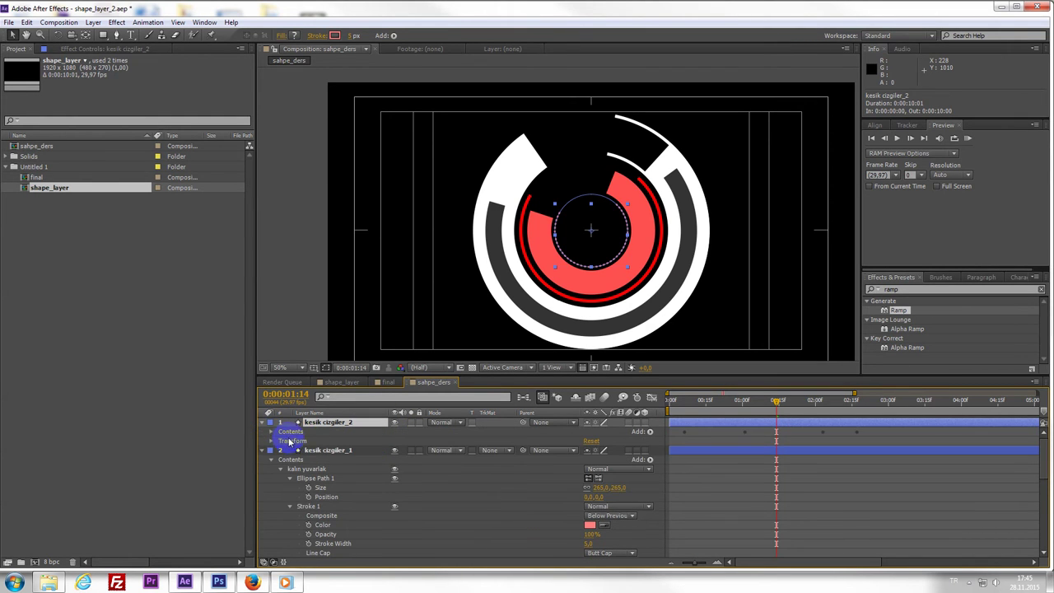
pyautogui.click(303, 452)
pyautogui.click(271, 432)
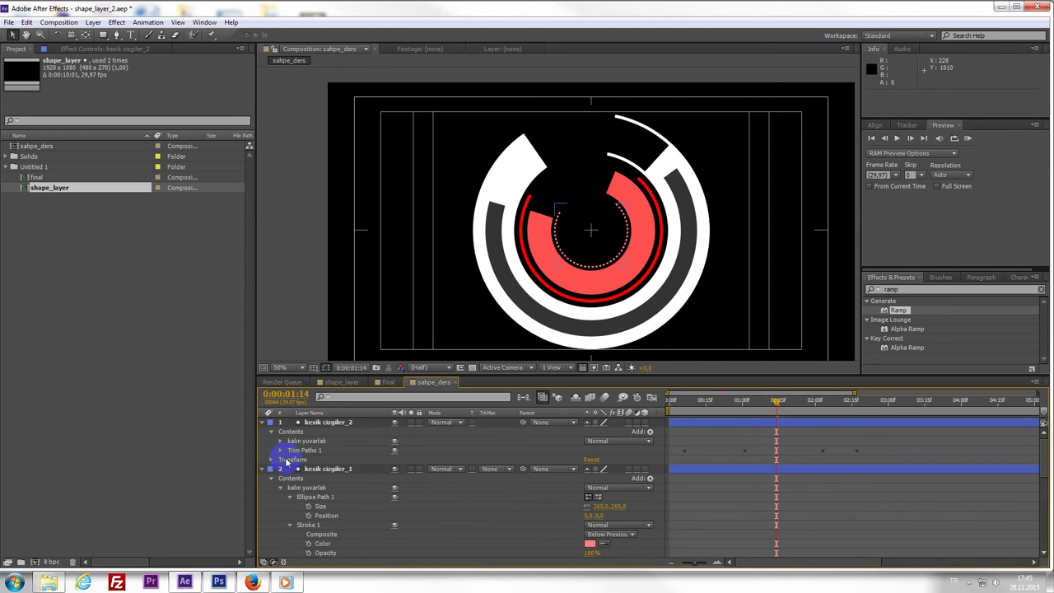
pyautogui.click(281, 441)
pyautogui.click(290, 450)
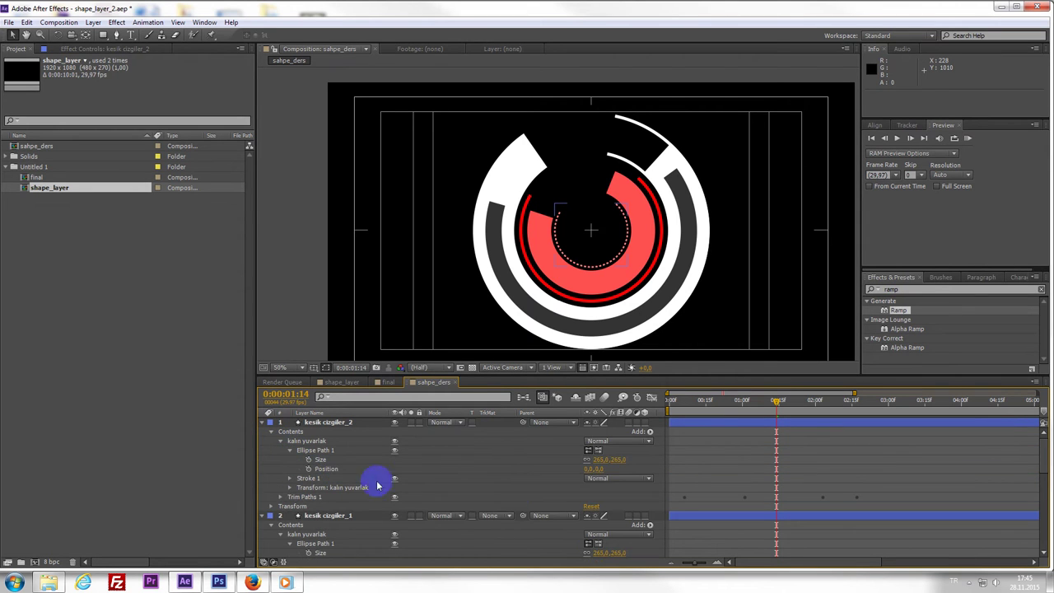
pyautogui.moveTo(601, 458); pyautogui.dragTo(588, 459)
pyautogui.click(587, 459)
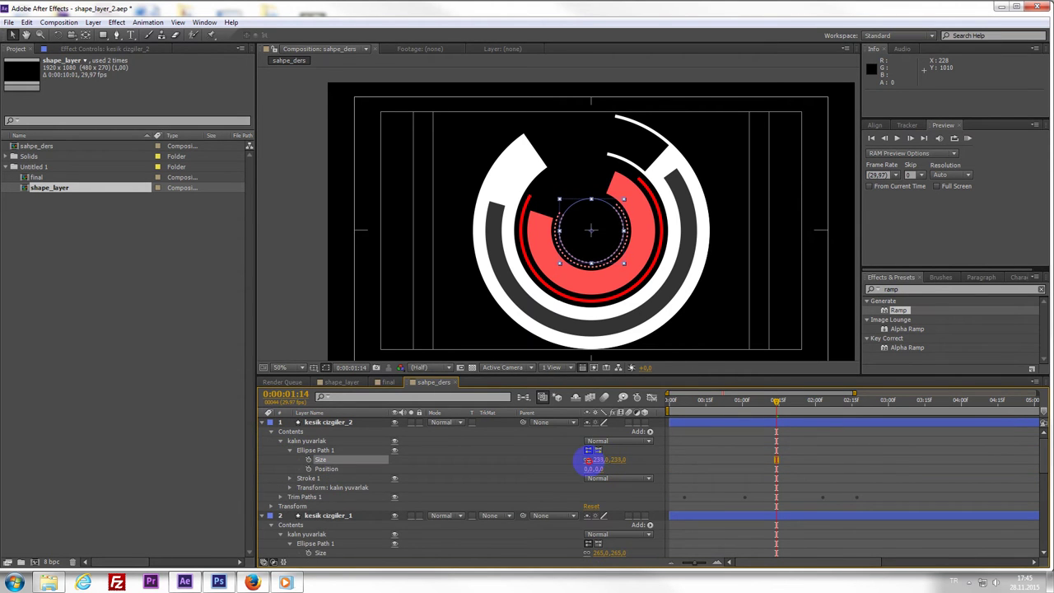
# - Zoom the view to compare the two dotted rings and select the kesik cizgiler_2 layer
pyautogui.press('.')
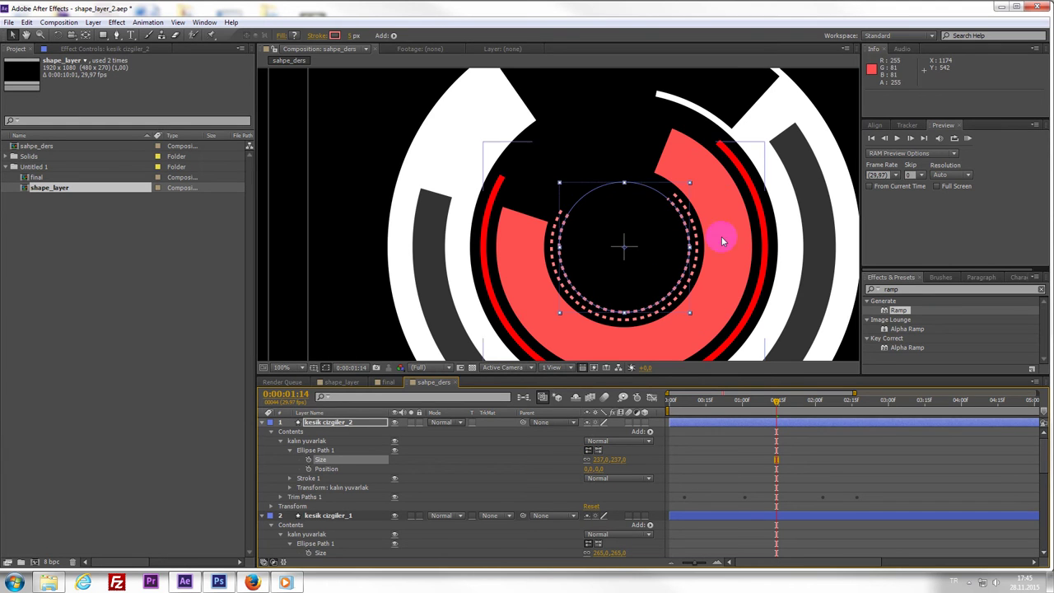
pyautogui.click(639, 311)
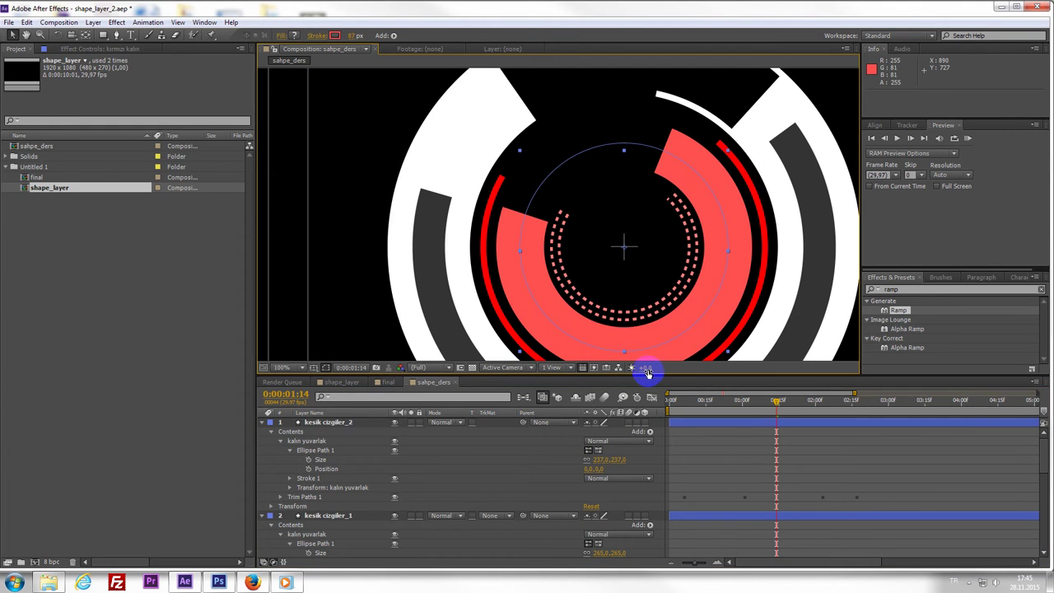
pyautogui.click(719, 424)
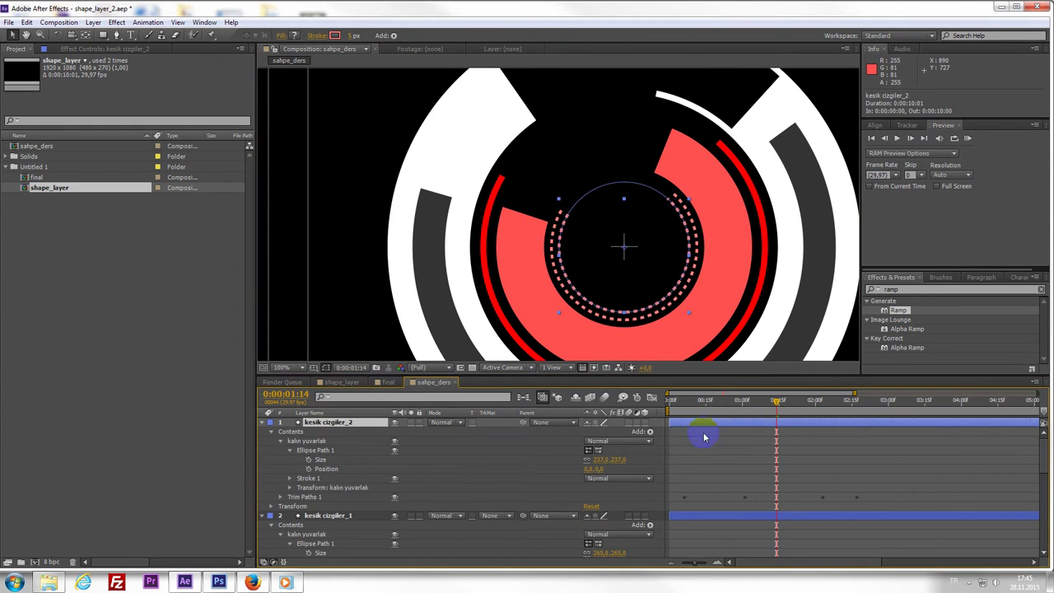
pyautogui.moveTo(720, 424); pyautogui.dragTo(727, 471)
# - Reveal the trim-path keyframes of both dashed ring layers and scrub through their animation
pyautogui.press('u')
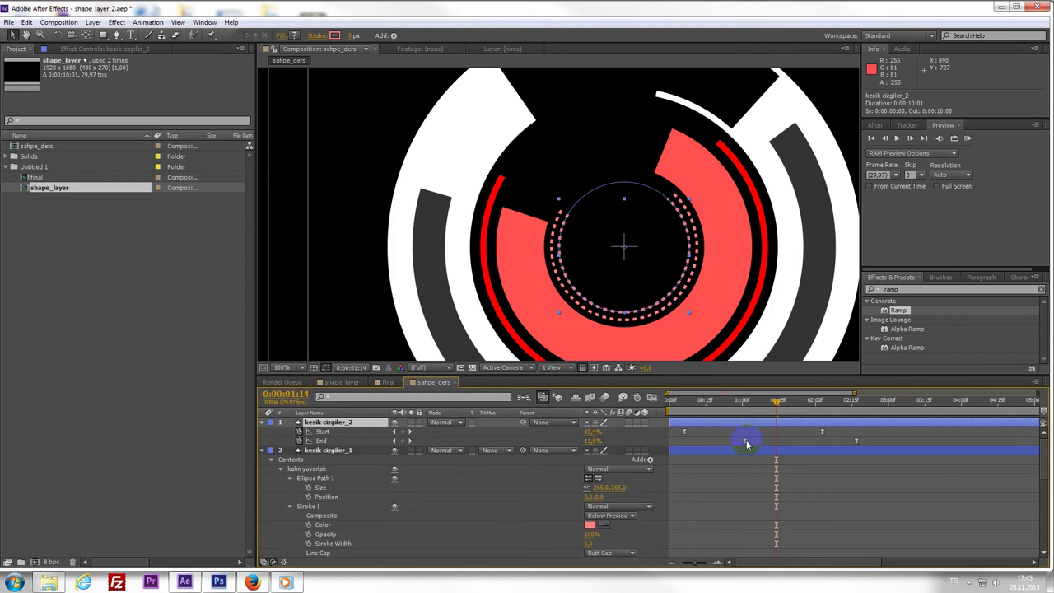
pyautogui.click(746, 443)
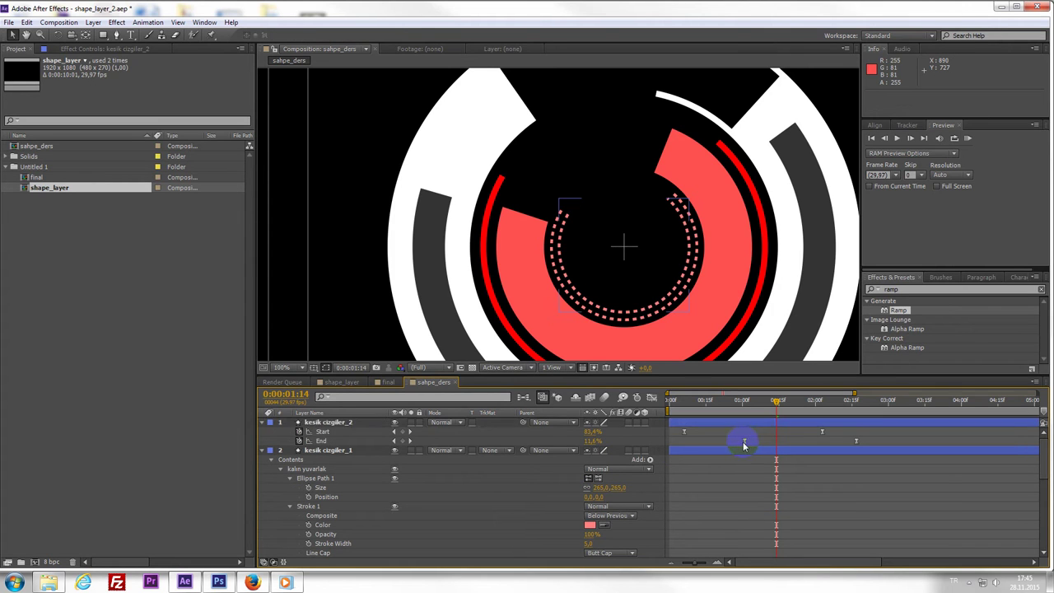
pyautogui.click(857, 450)
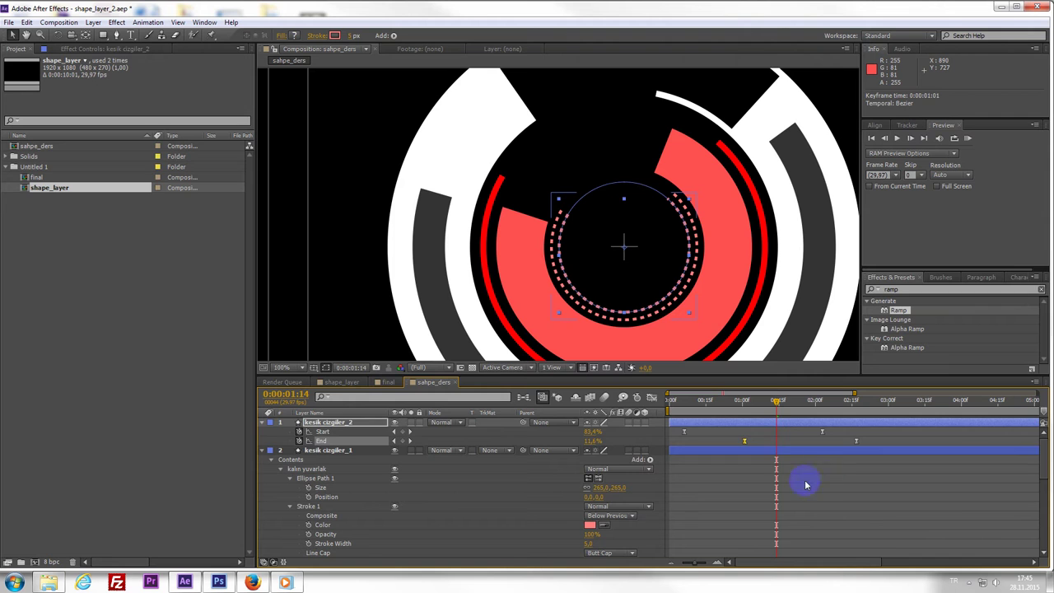
pyautogui.click(780, 452)
pyautogui.press('u')
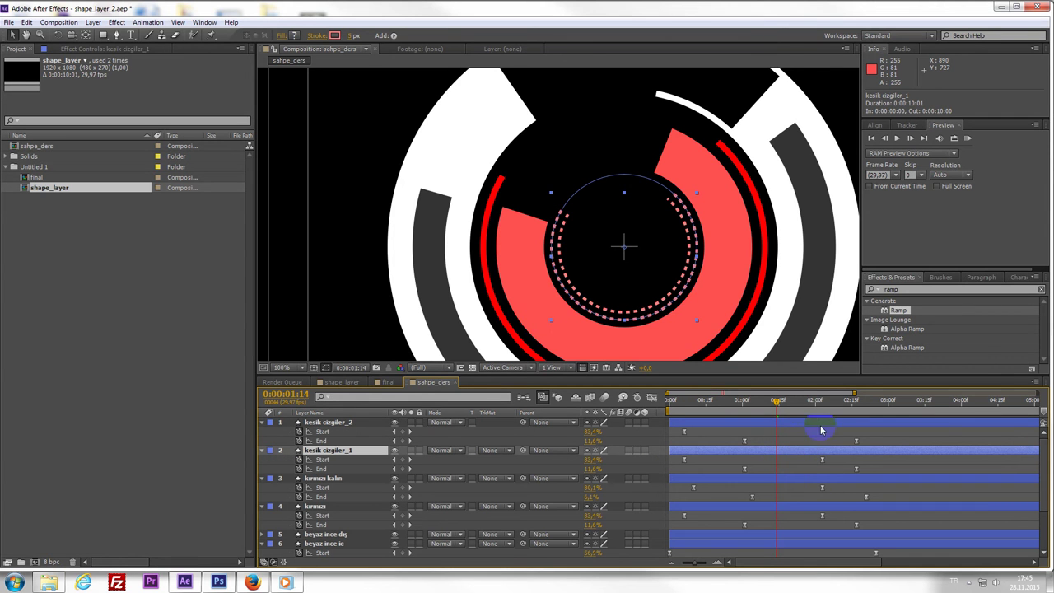
pyautogui.moveTo(768, 412)
pyautogui.mouseDown()
pyautogui.moveTo(810, 434)
pyautogui.moveTo(728, 431)
pyautogui.moveTo(750, 437)
pyautogui.mouseUp()
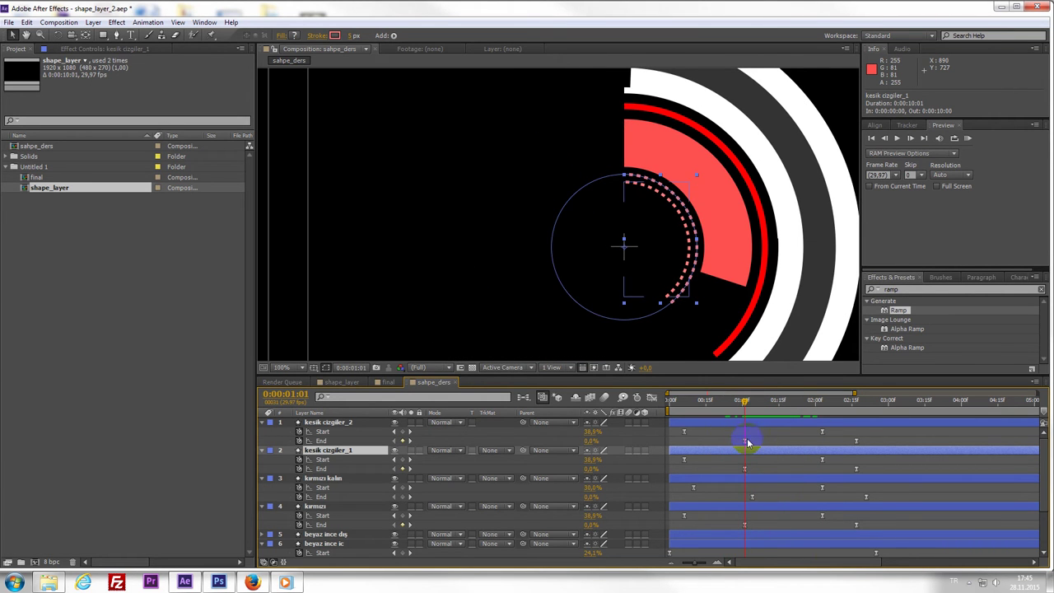
# - Shift kesik cizgiler_2's first Start keyframe later in time
pyautogui.click(746, 441)
pyautogui.click(683, 432)
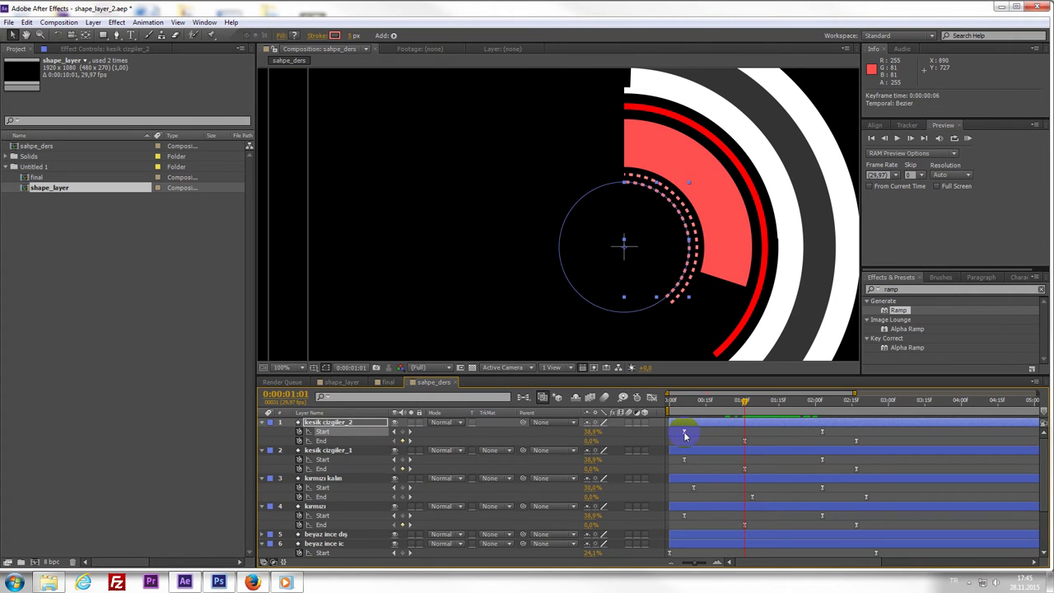
pyautogui.moveTo(684, 436)
pyautogui.mouseDown()
pyautogui.moveTo(838, 441)
pyautogui.moveTo(686, 432)
pyautogui.mouseUp()
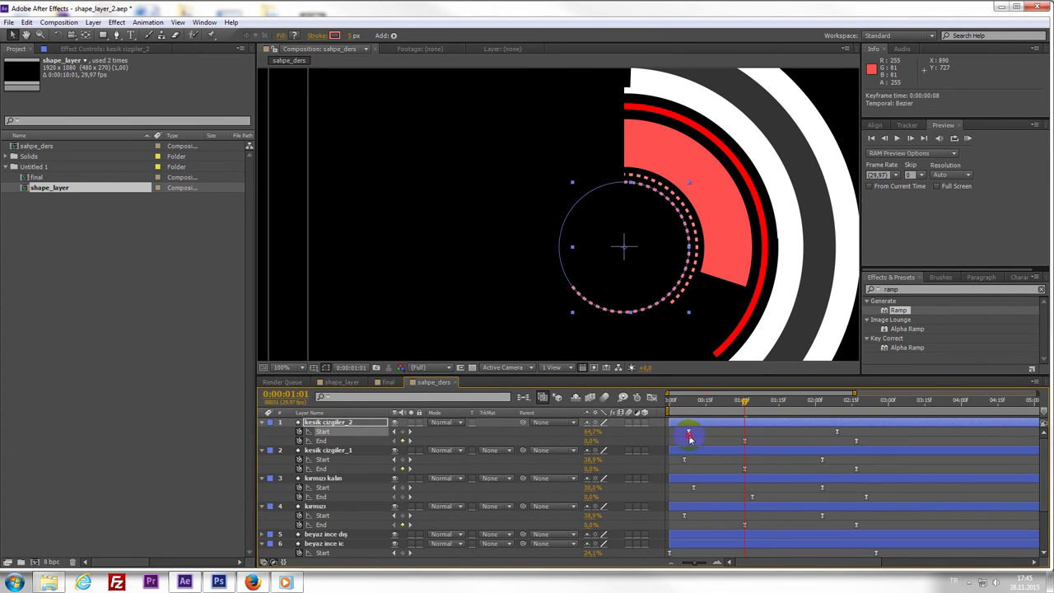
pyautogui.click(746, 442)
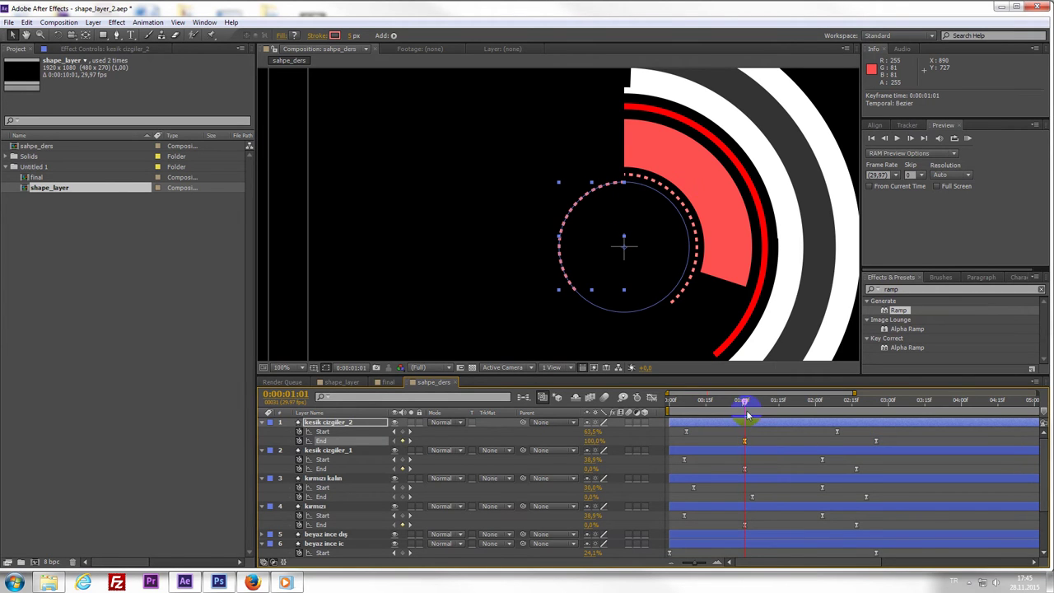
pyautogui.moveTo(746, 414); pyautogui.dragTo(686, 427)
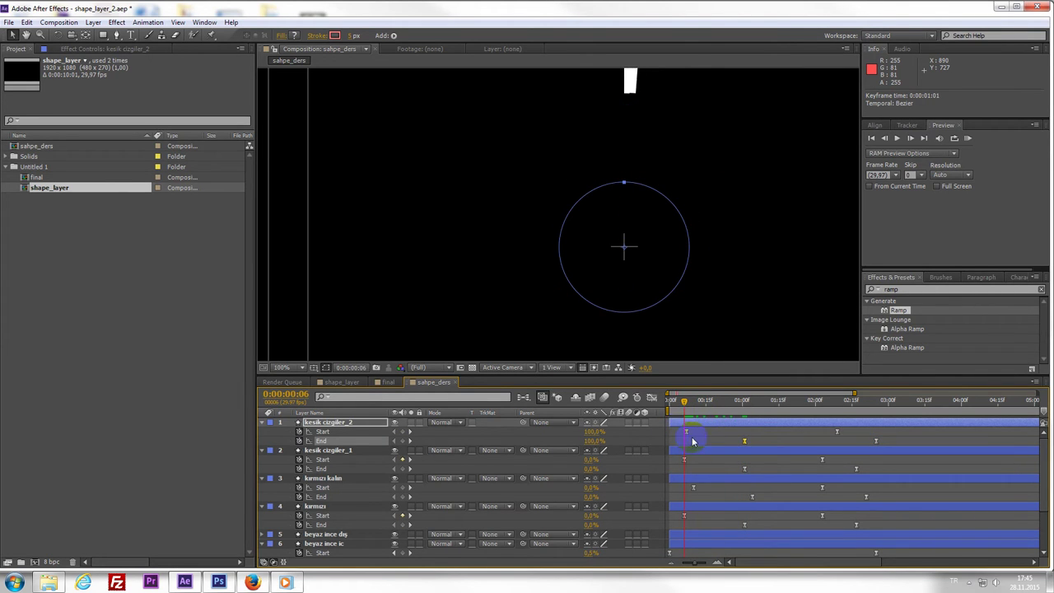
pyautogui.click(684, 434)
# - Move the copy's second Start keyframe to 0:00:02:03 and RAM-preview the staggered rings
pyautogui.moveTo(700, 420); pyautogui.dragTo(823, 445)
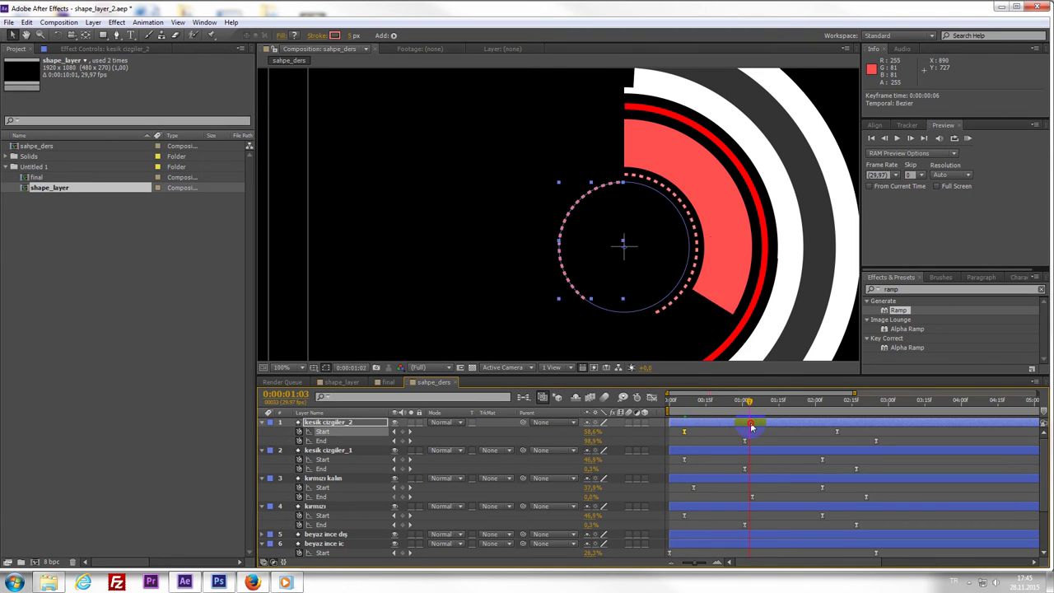
pyautogui.click(825, 463)
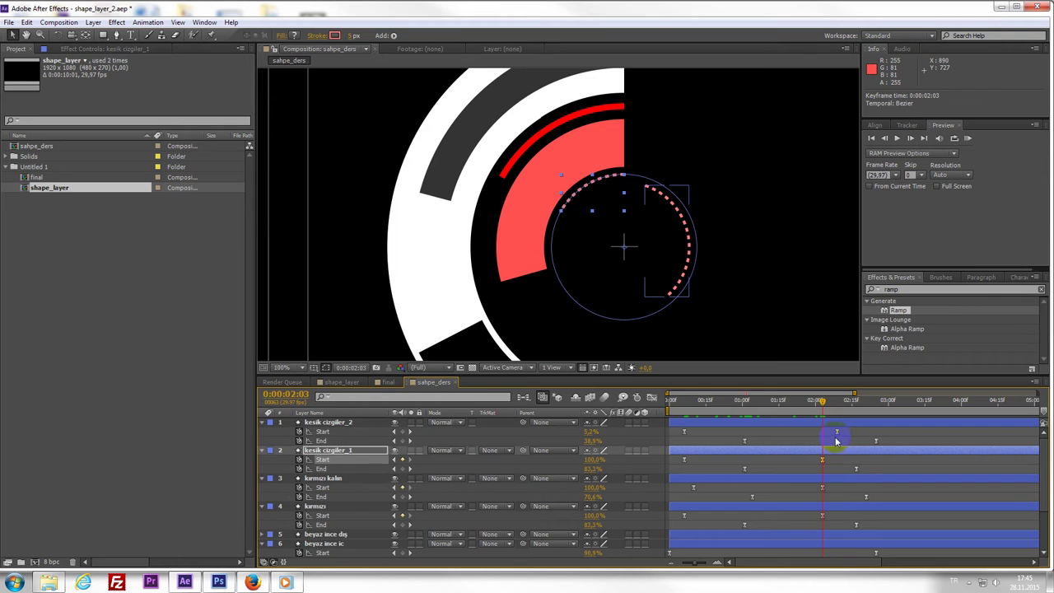
pyautogui.moveTo(837, 433)
pyautogui.mouseDown()
pyautogui.moveTo(822, 432)
pyautogui.moveTo(856, 404)
pyautogui.mouseUp()
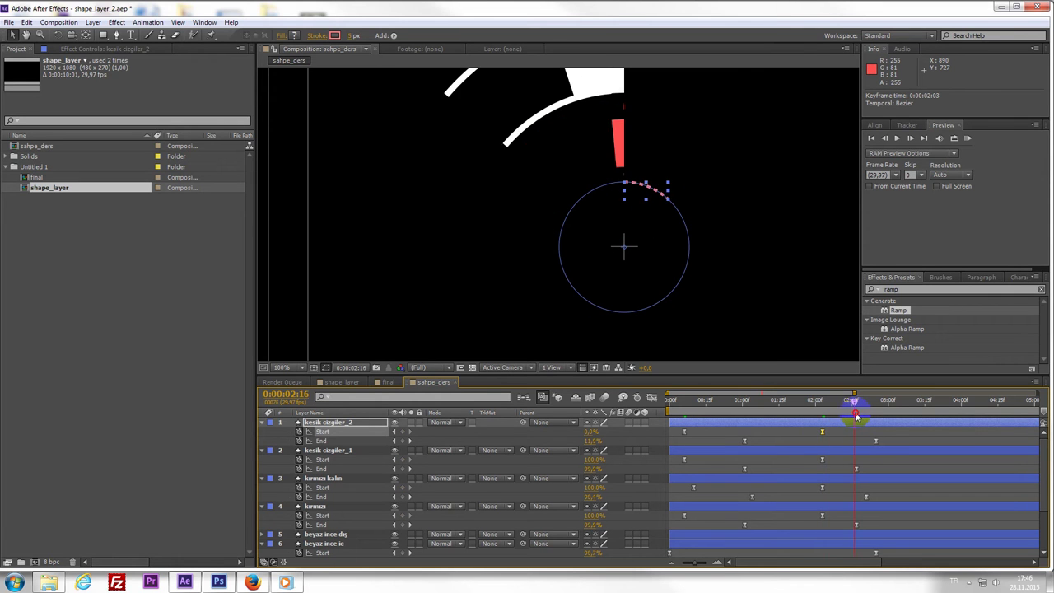
pyautogui.click(873, 442)
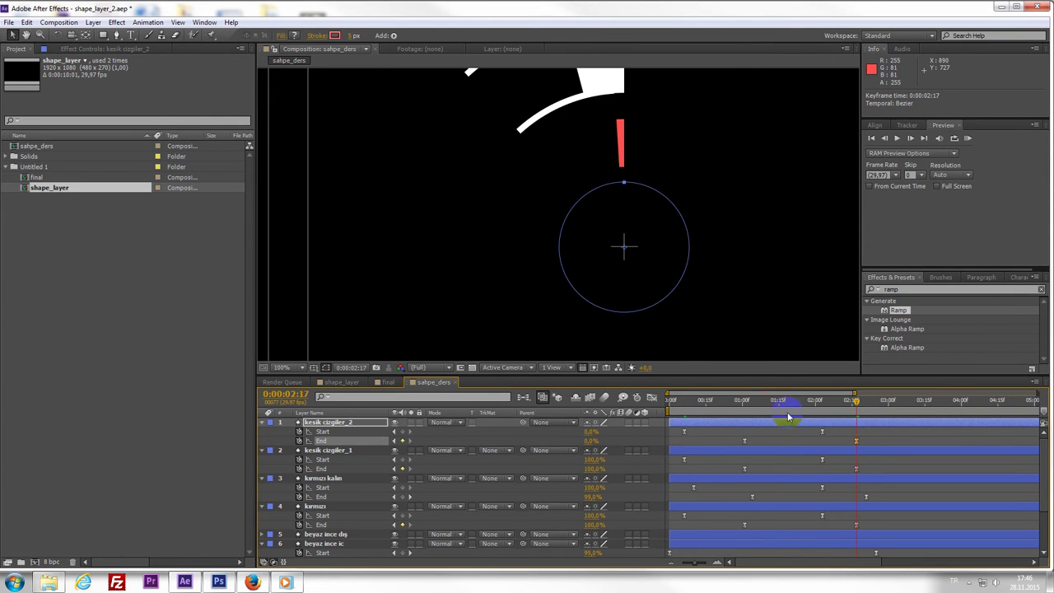
pyautogui.moveTo(788, 417); pyautogui.dragTo(773, 421)
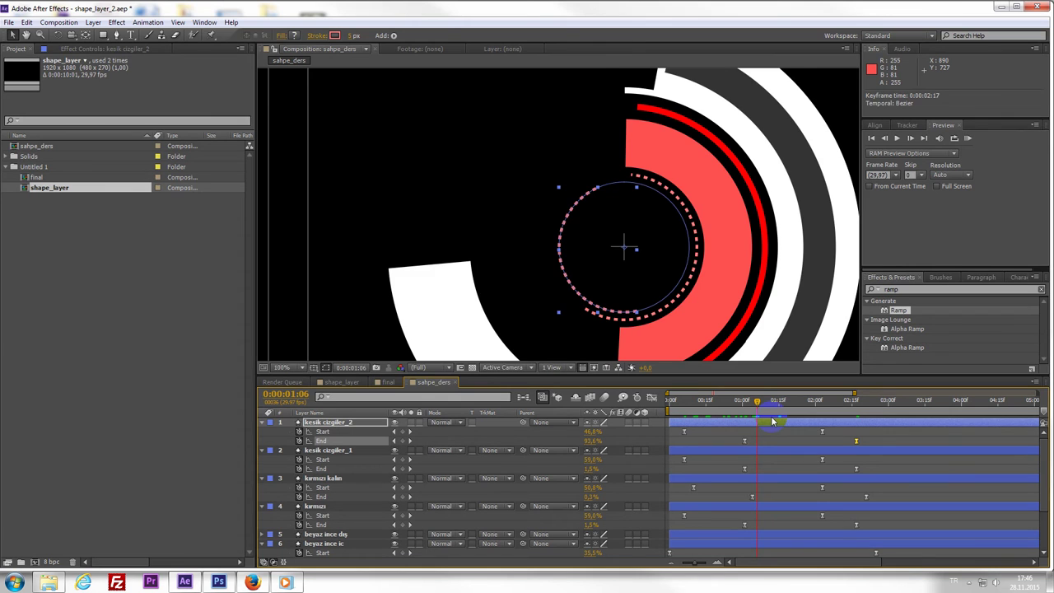
pyautogui.press('KP_0')
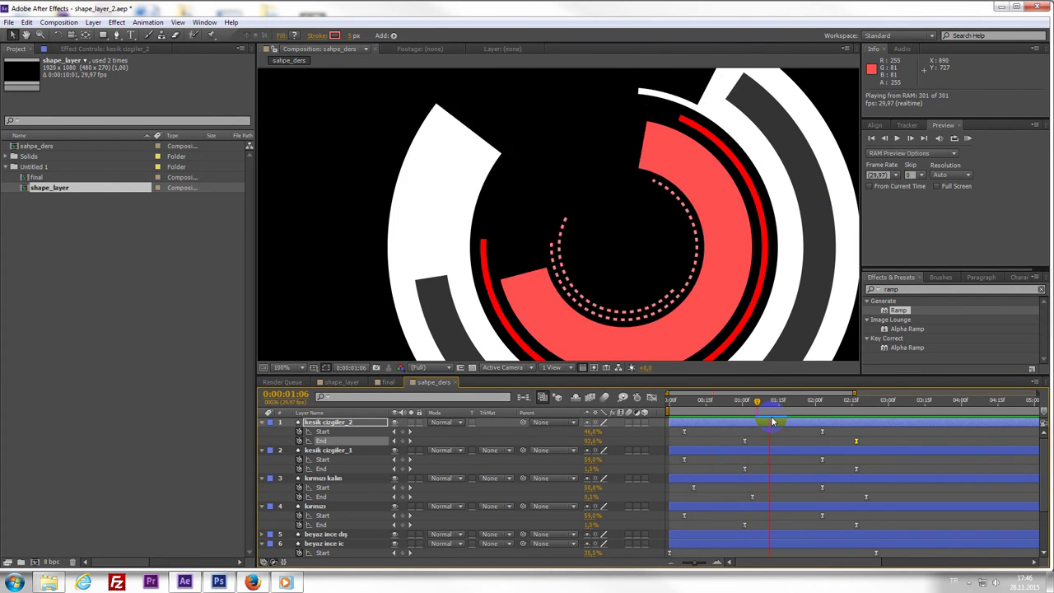
pyautogui.click(773, 421)
pyautogui.scroll(-2, 642, 255)
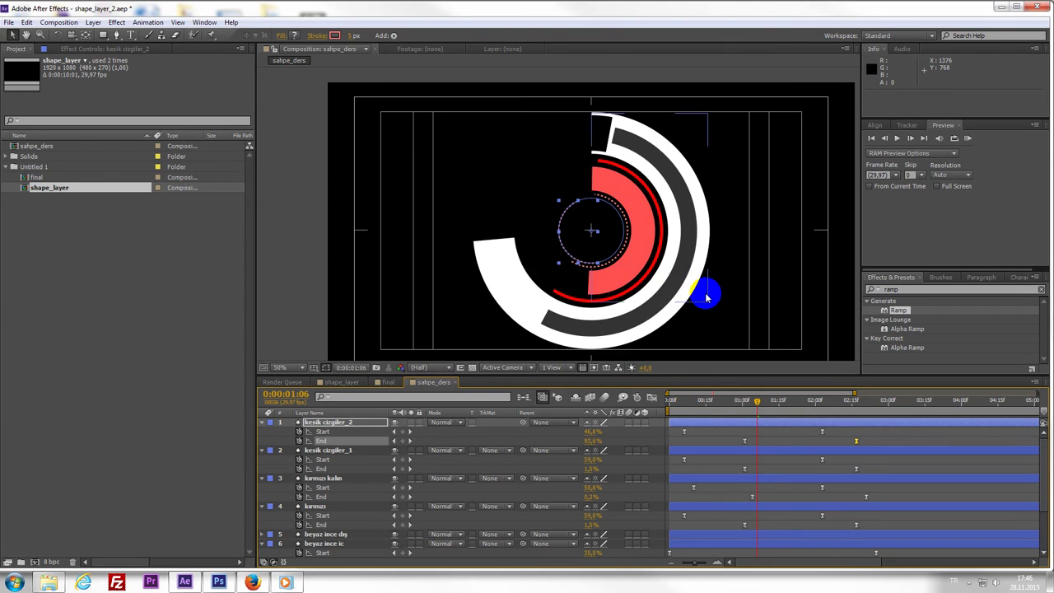
# - Preview the staggered rings again and select the kesik cizgiler_2 layer
pyautogui.press('KP_0')
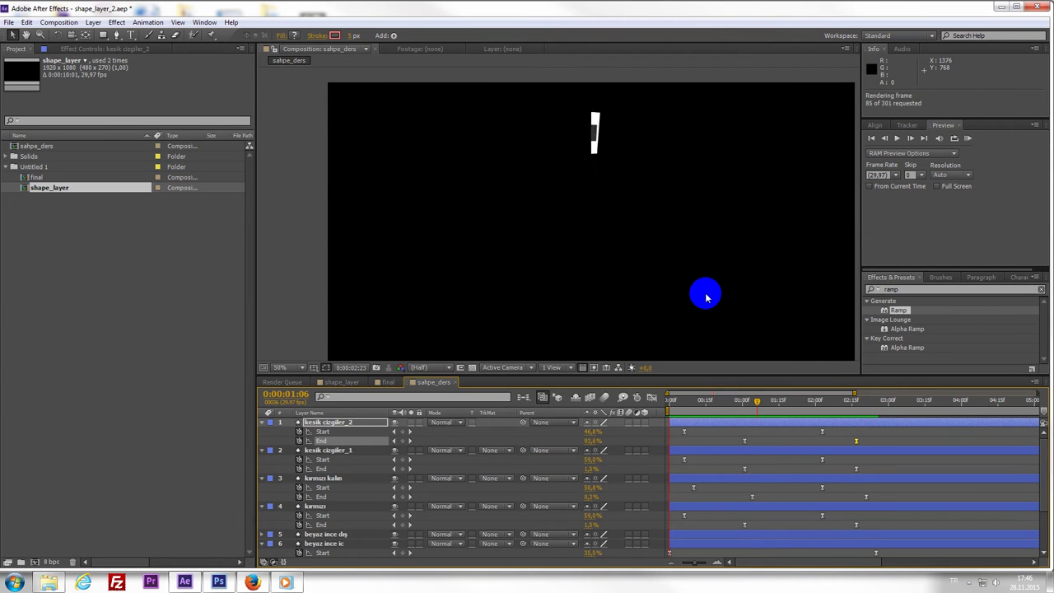
pyautogui.click(701, 292)
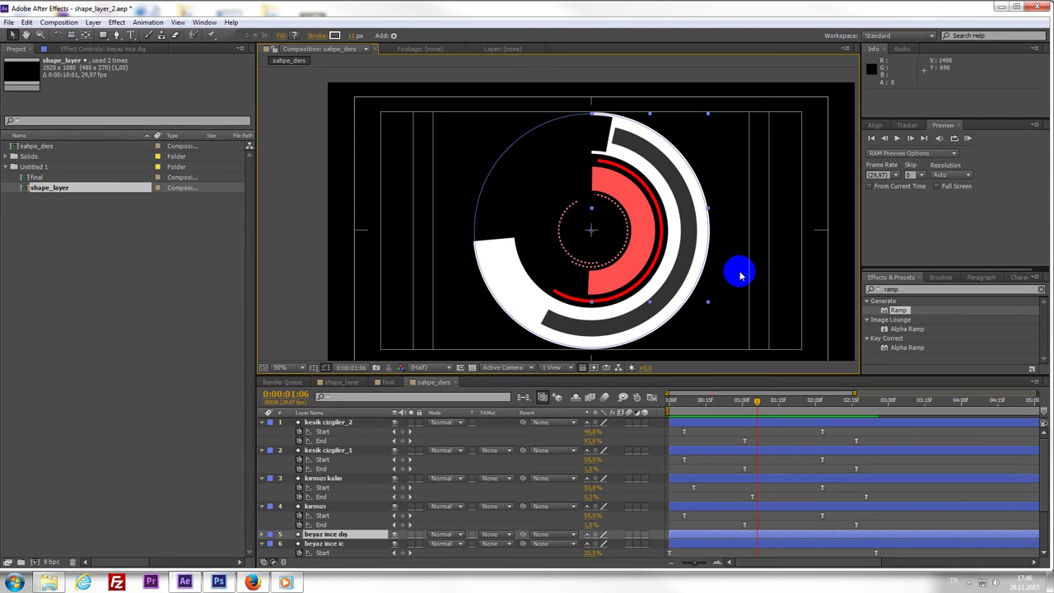
pyautogui.click(753, 422)
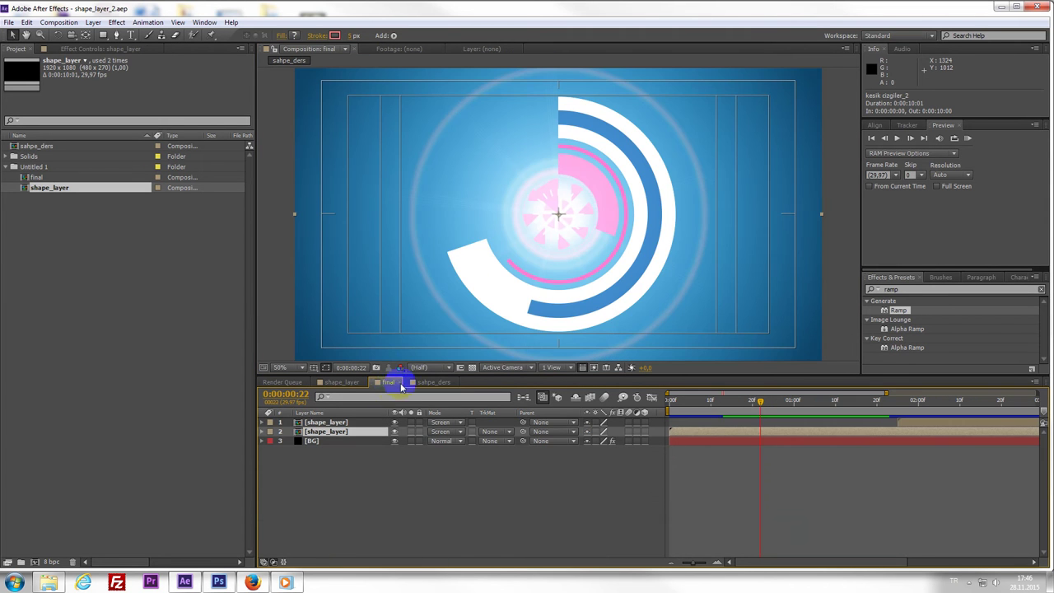
# - Scrub the final composition at full size, then open the shape_layer precomp
pyautogui.click(388, 382)
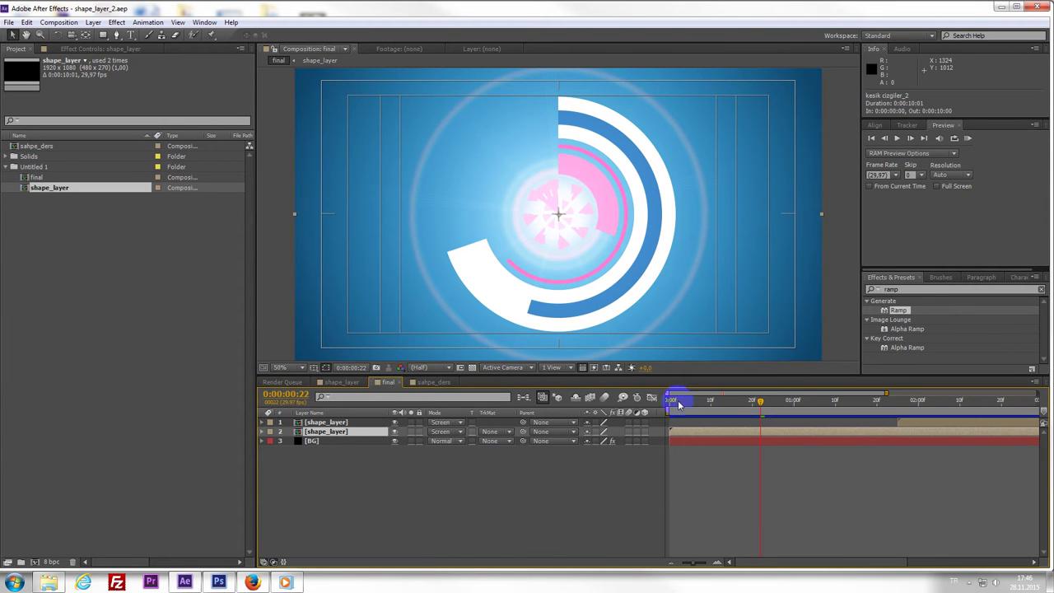
pyautogui.moveTo(677, 407); pyautogui.dragTo(735, 427)
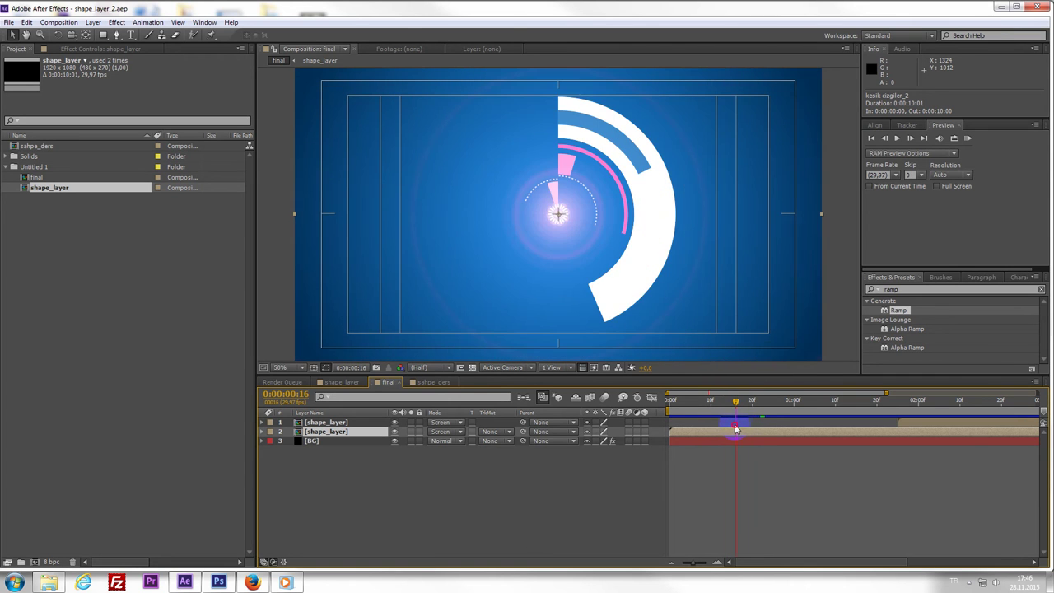
pyautogui.press('.')
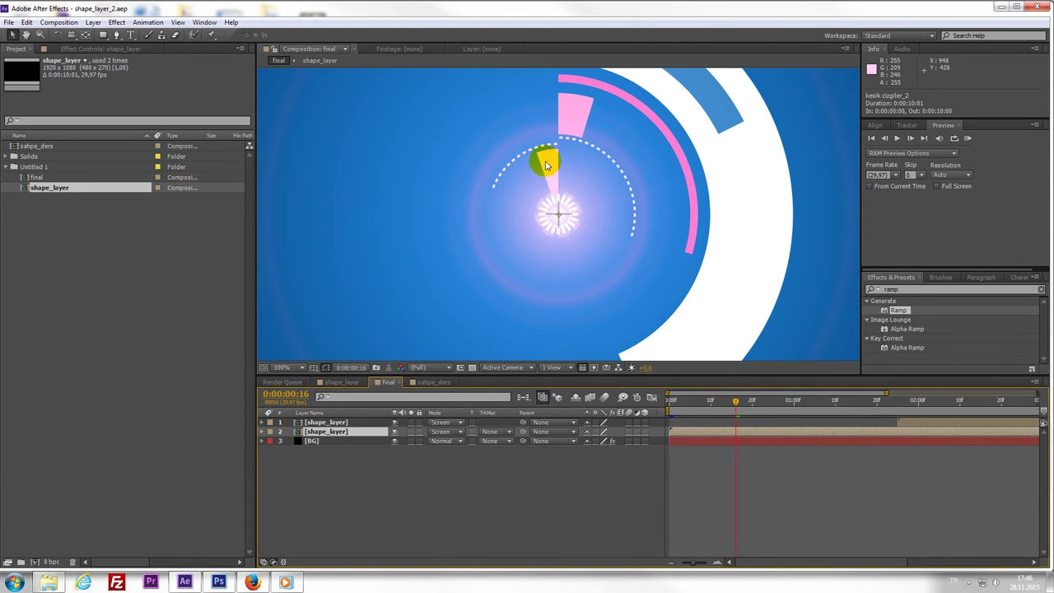
pyautogui.moveTo(730, 410)
pyautogui.mouseDown()
pyautogui.moveTo(821, 421)
pyautogui.moveTo(966, 407)
pyautogui.moveTo(877, 408)
pyautogui.mouseUp()
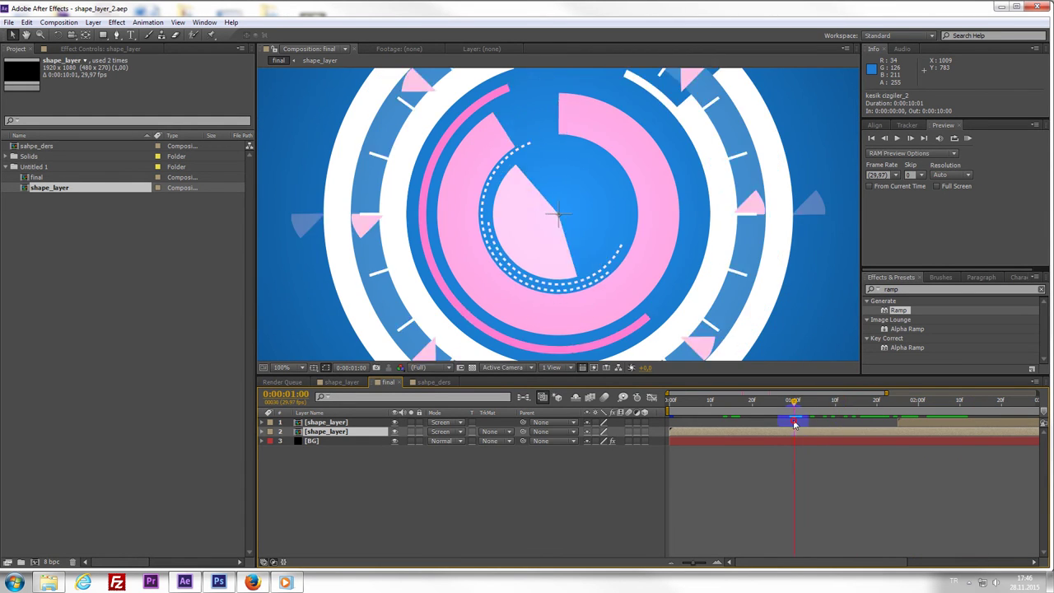
pyautogui.doubleClick(736, 434)
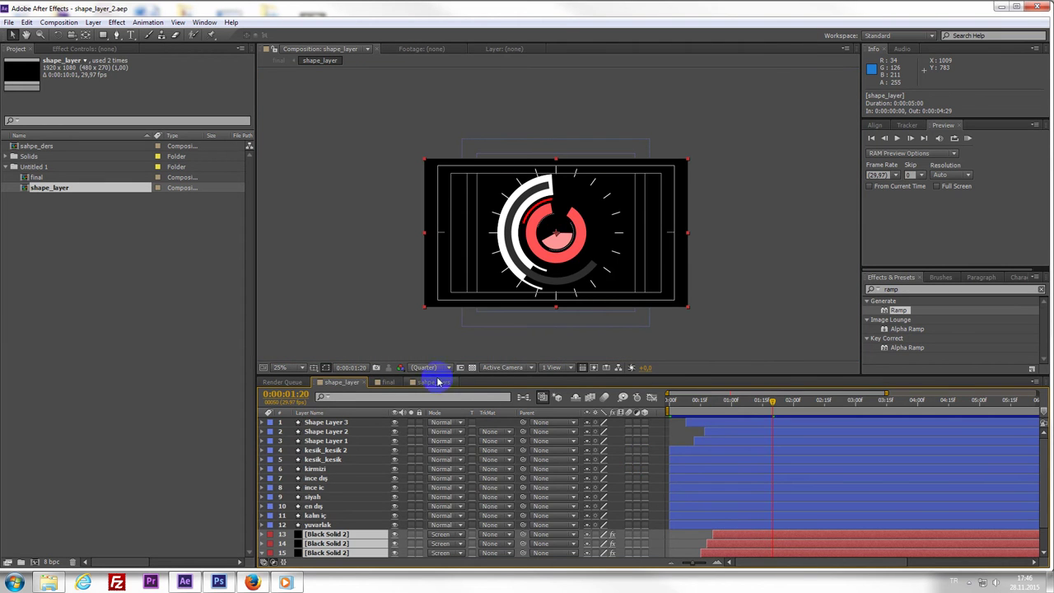
# - In sahpe_ders, duplicate the kırmızı kalın ring, move the copy to the top and name it Yelpaze
pyautogui.click(434, 383)
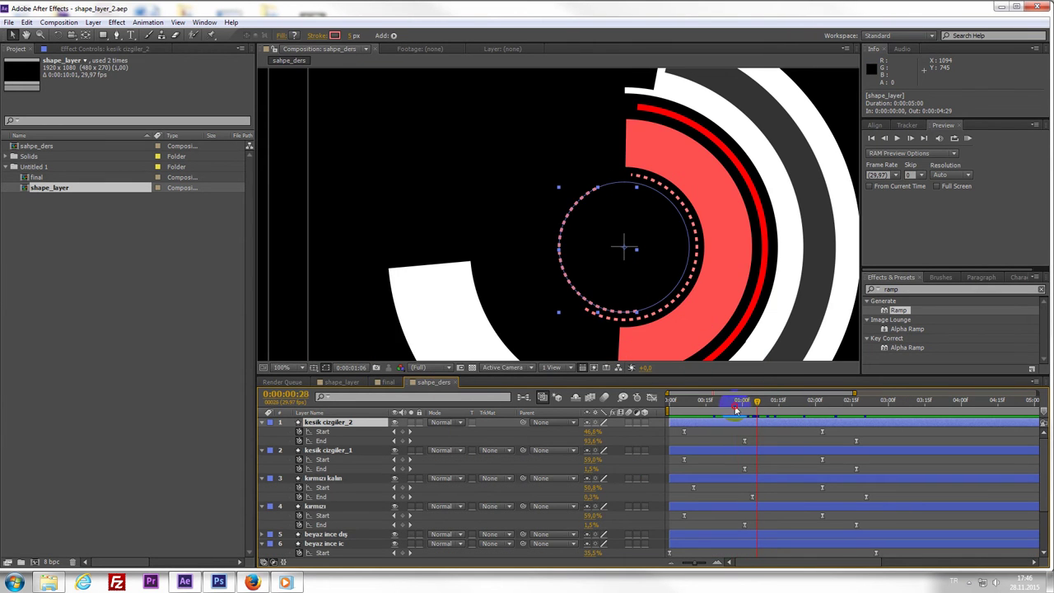
pyautogui.moveTo(757, 401); pyautogui.dragTo(783, 401)
pyautogui.scroll(-2, 612, 241)
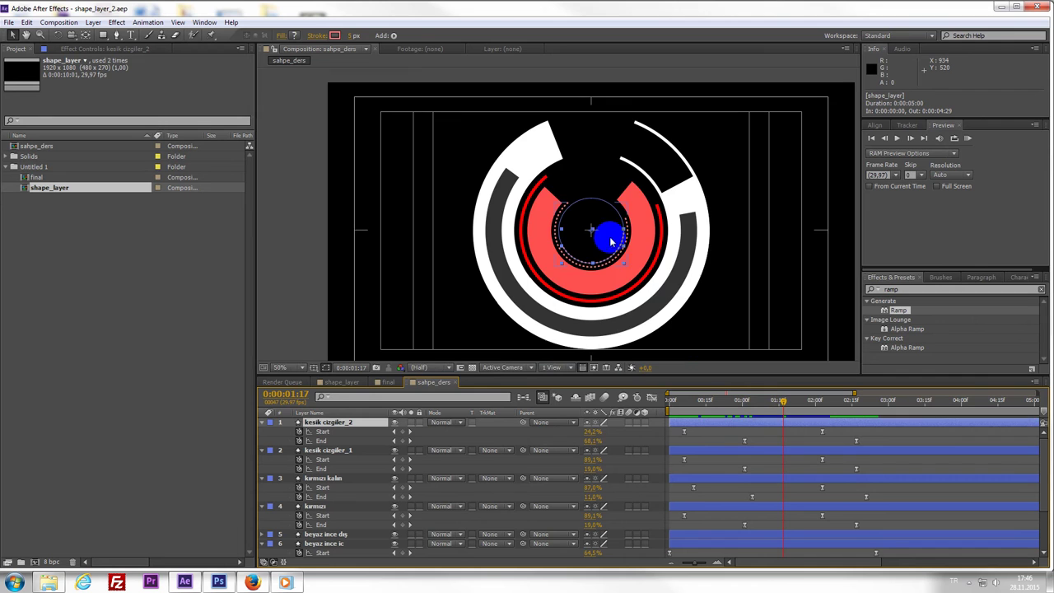
pyautogui.click(606, 284)
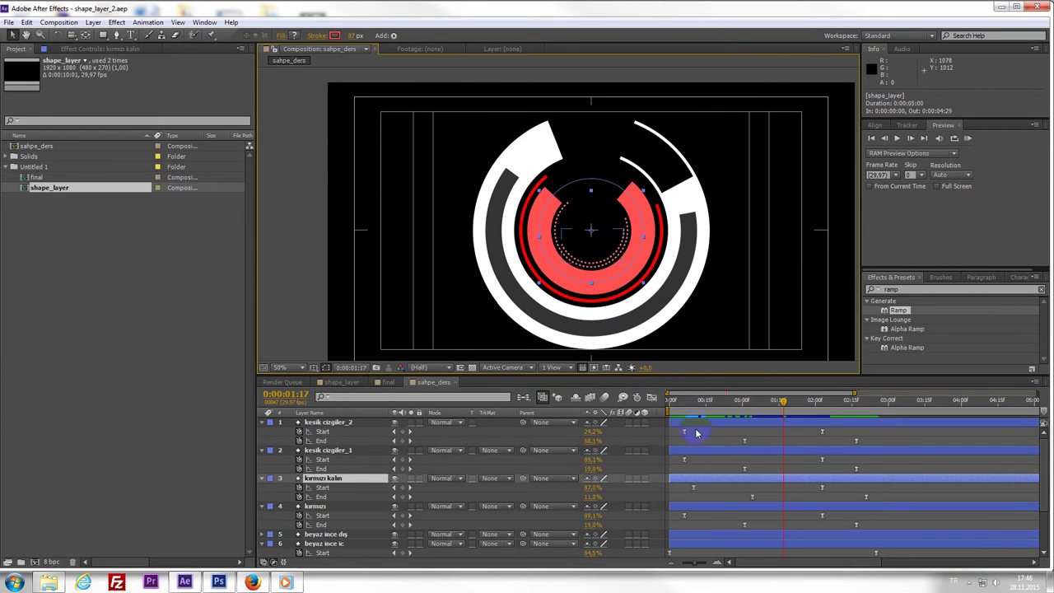
pyautogui.click(336, 481)
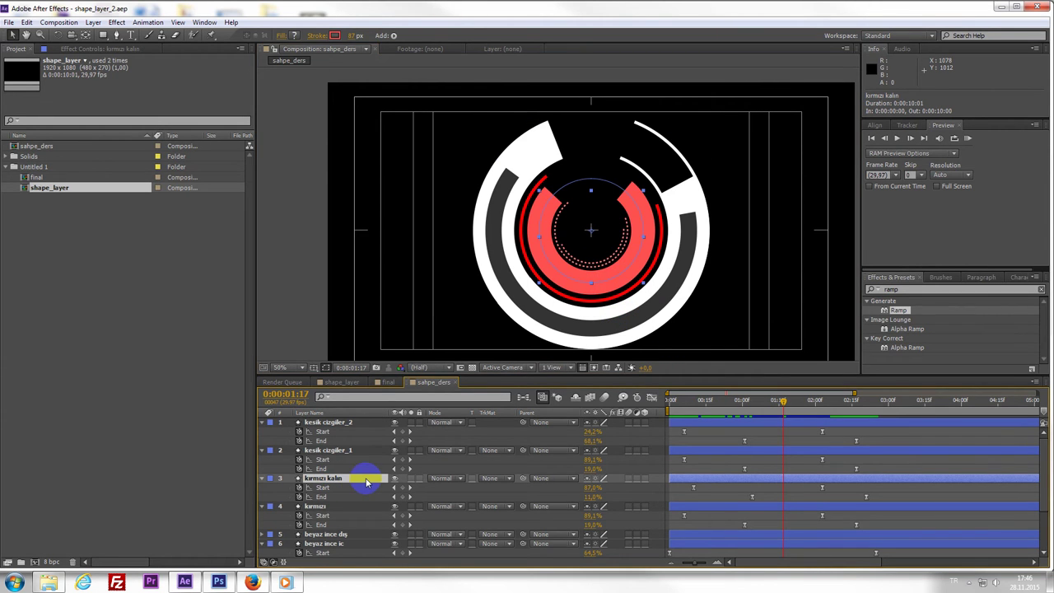
pyautogui.hotkey('ctrl', 'd')
pyautogui.moveTo(336, 478); pyautogui.dragTo(355, 433)
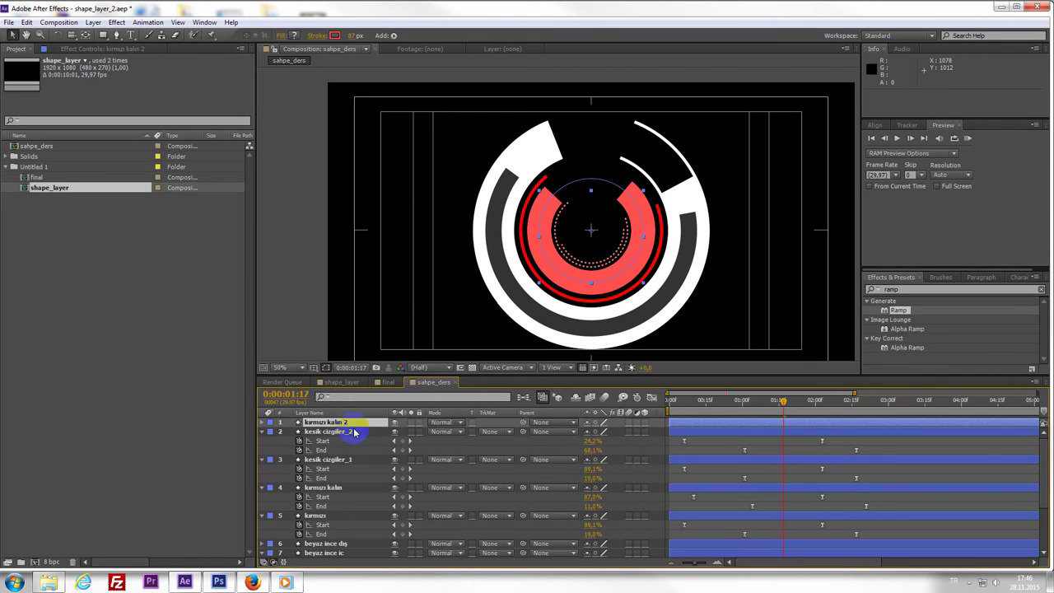
pyautogui.click(411, 443)
pyautogui.write('Yelpaz')
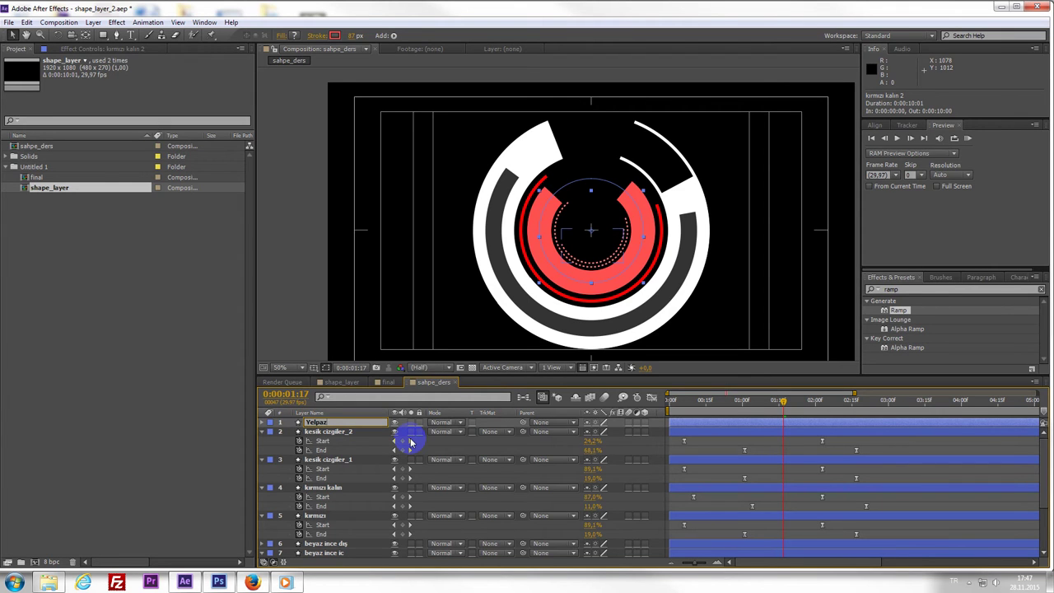
pyautogui.write('e')
pyautogui.press('Return')
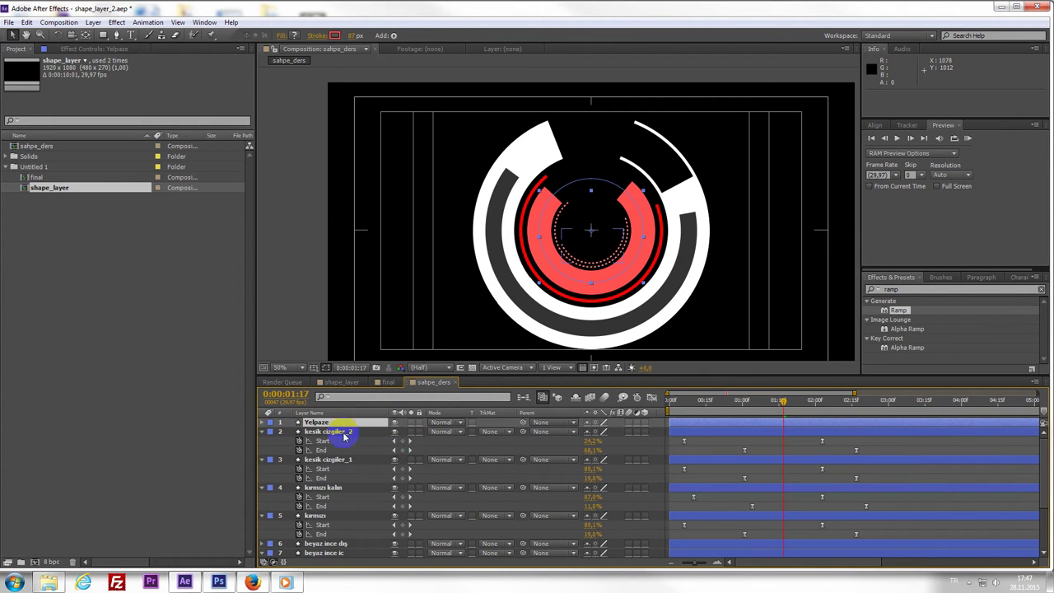
# - Shrink the Yelpaze Ellipse Path 1 Size to about 110
pyautogui.click(262, 422)
pyautogui.click(271, 432)
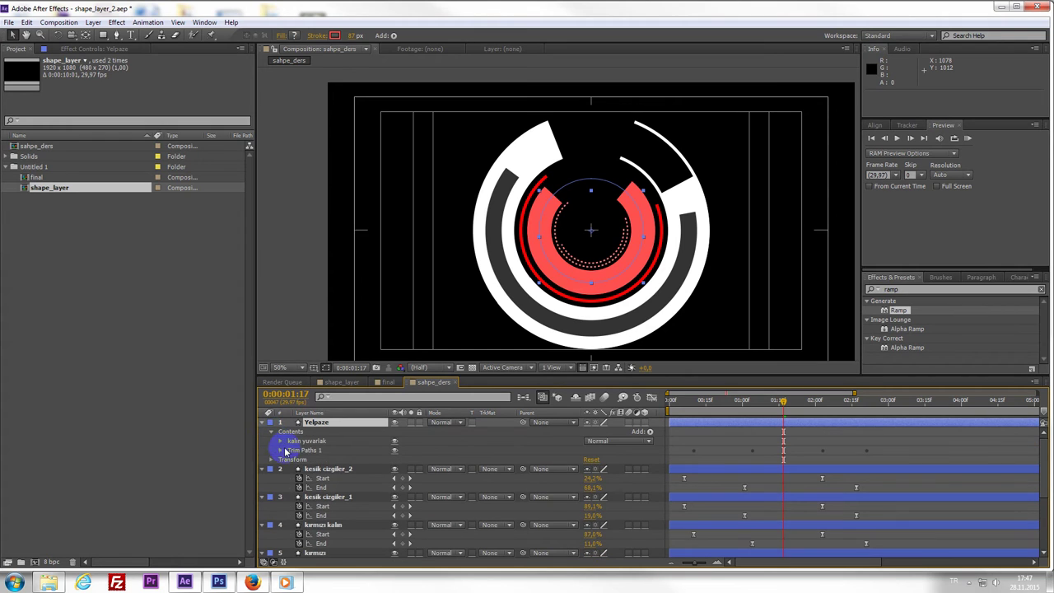
pyautogui.click(281, 441)
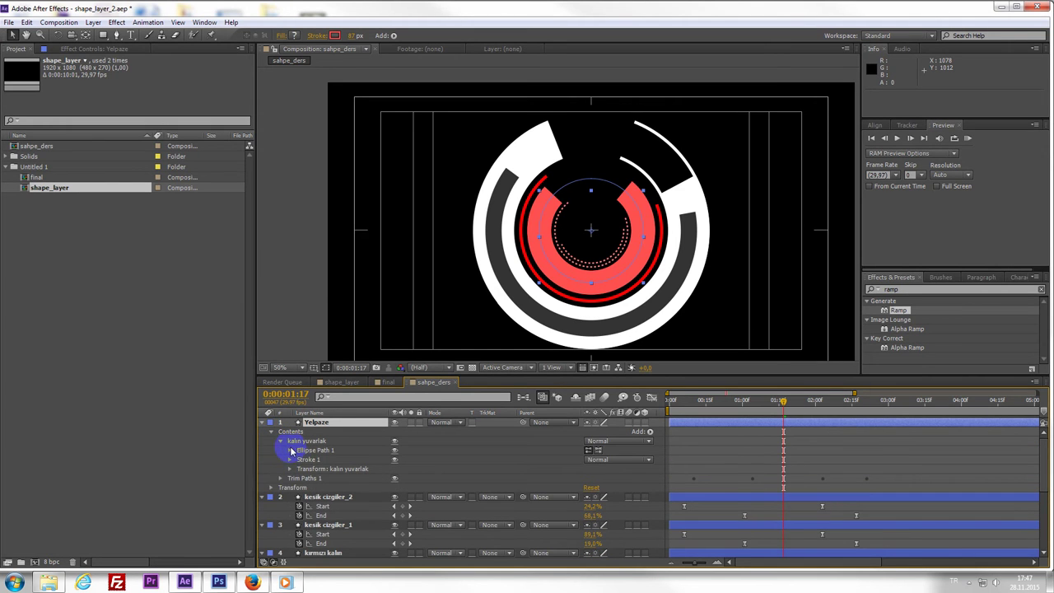
pyautogui.click(290, 450)
pyautogui.moveTo(599, 459); pyautogui.dragTo(470, 472)
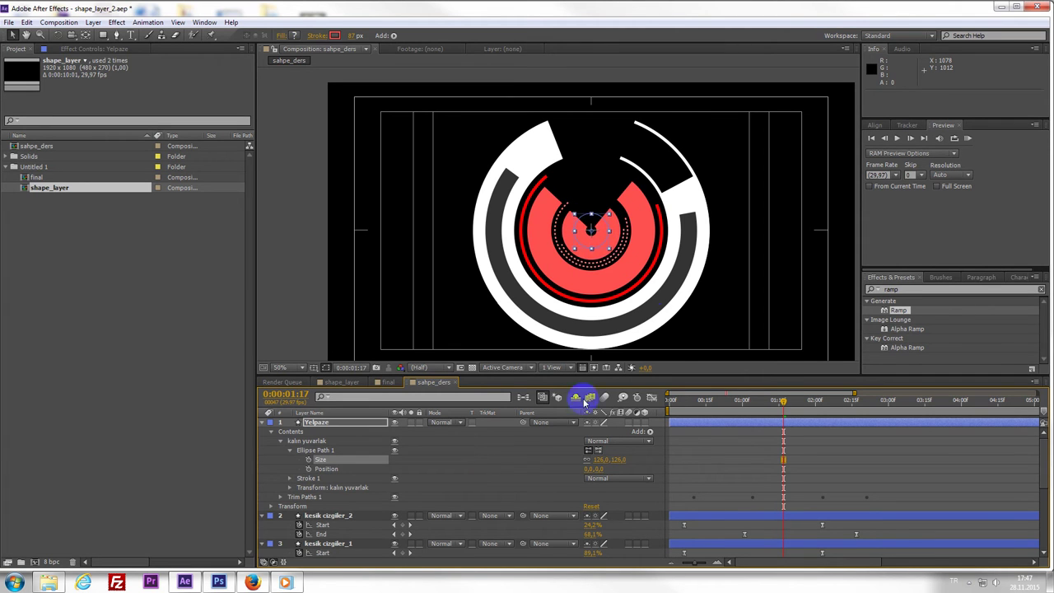
pyautogui.press('.')
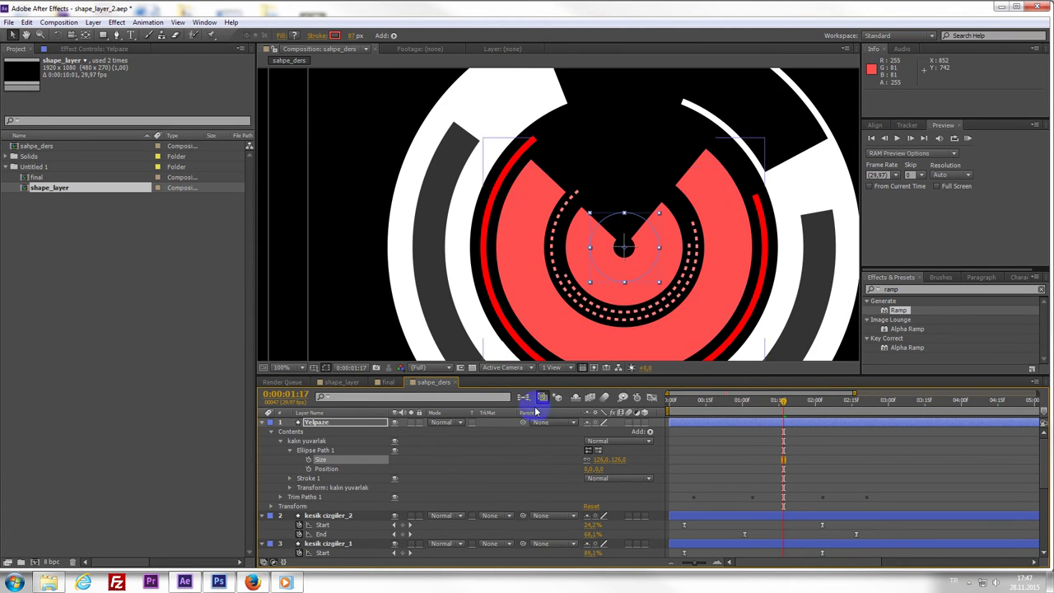
pyautogui.click(290, 478)
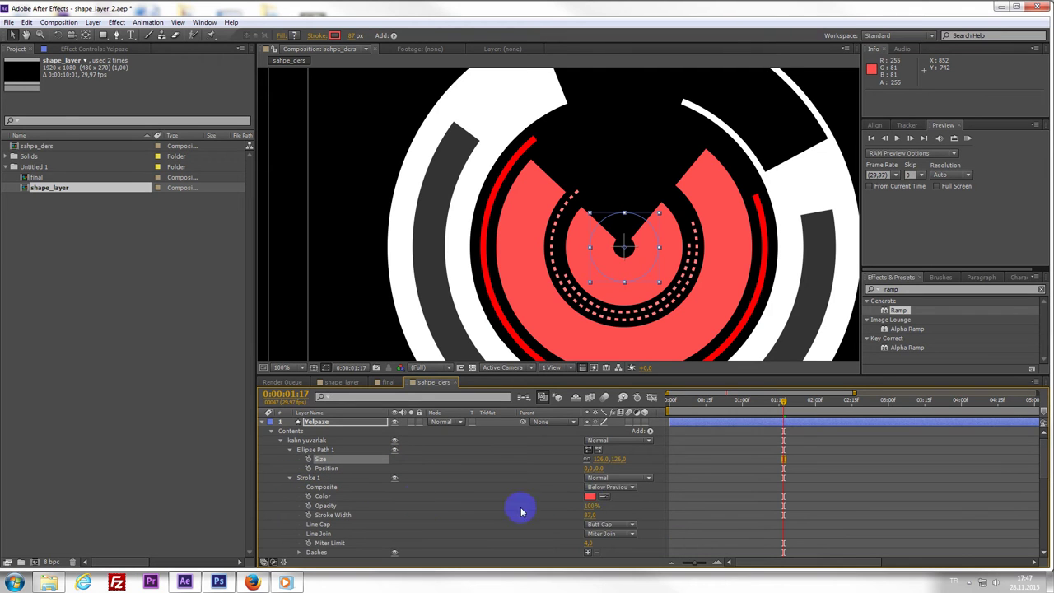
pyautogui.click(602, 459)
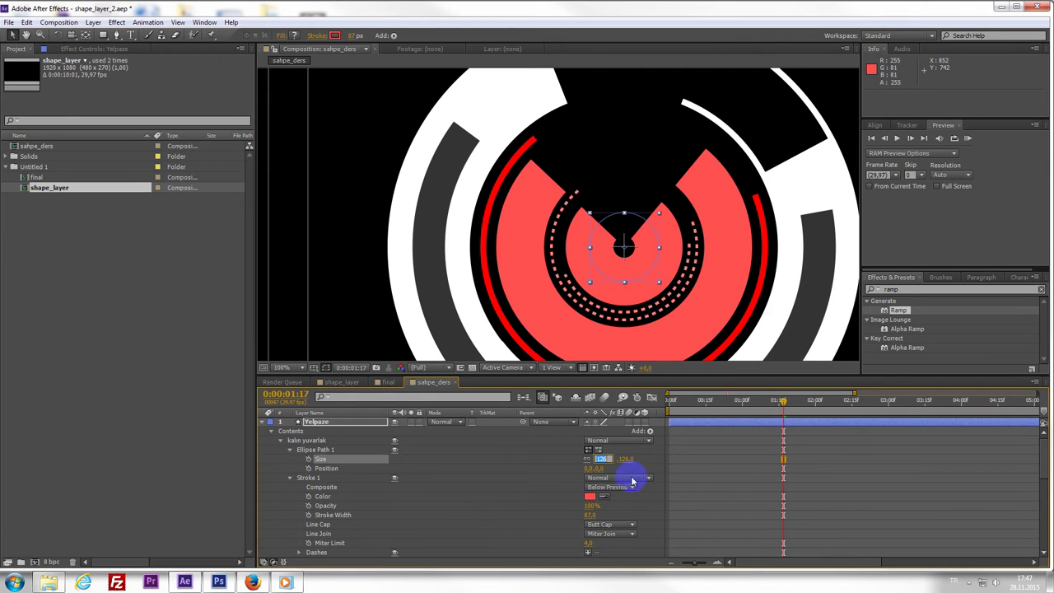
pyautogui.click(686, 486)
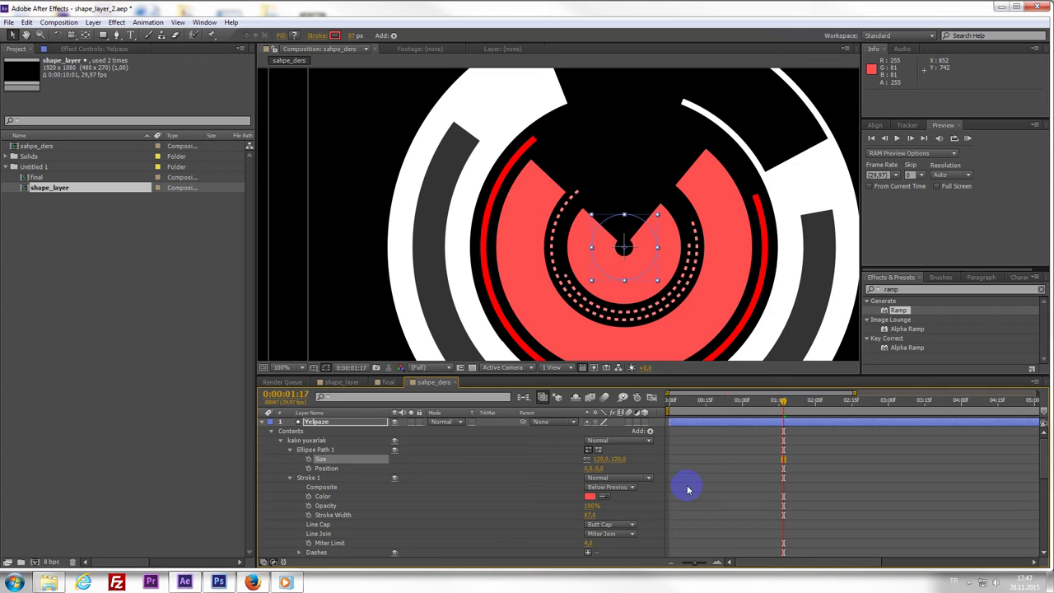
pyautogui.click(611, 461)
pyautogui.moveTo(602, 460); pyautogui.dragTo(693, 487)
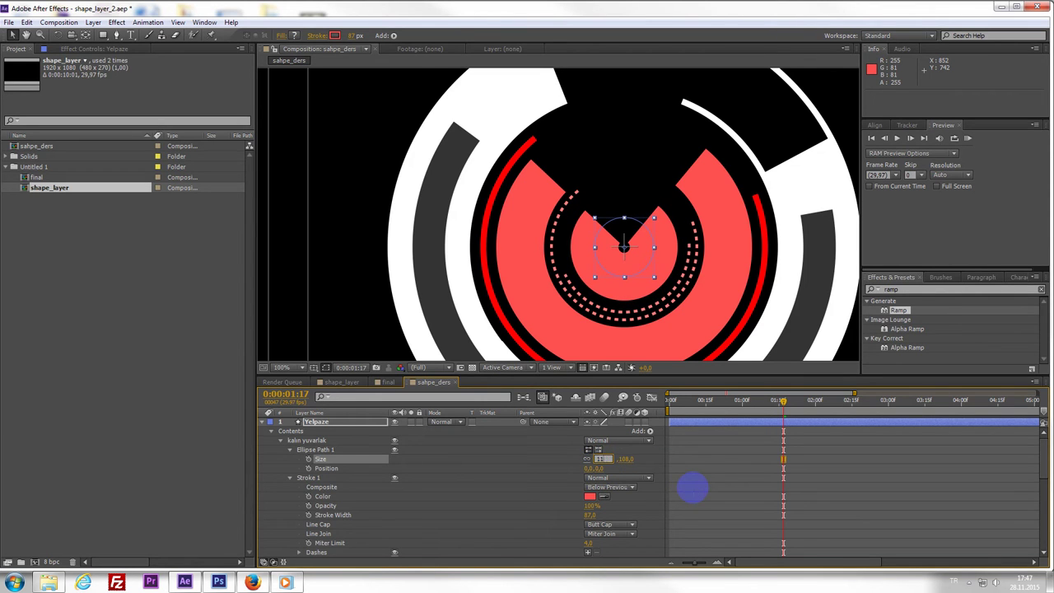
pyautogui.moveTo(718, 421); pyautogui.dragTo(754, 422)
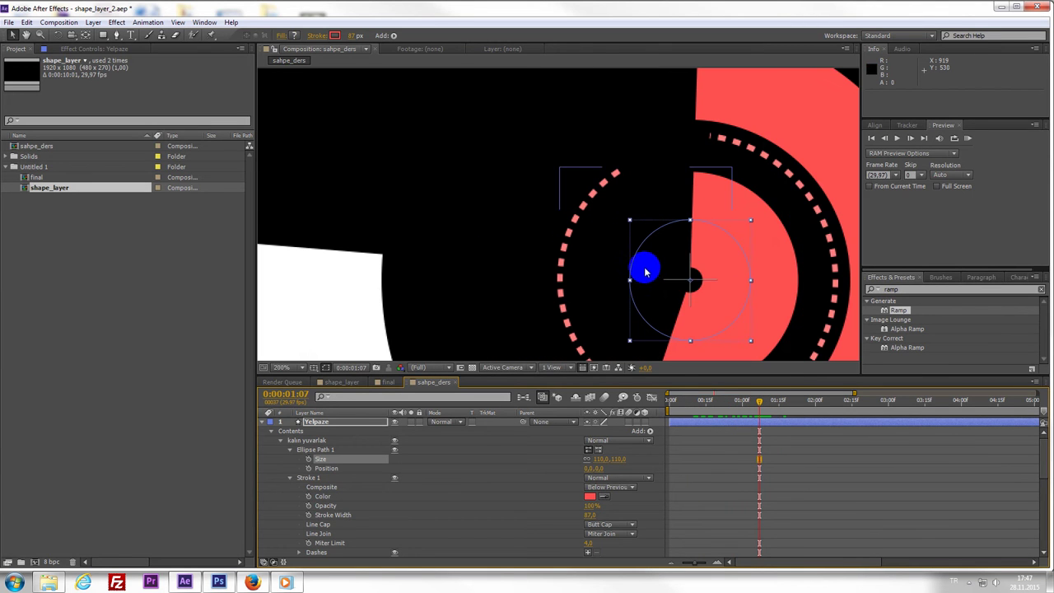
pyautogui.press('.')
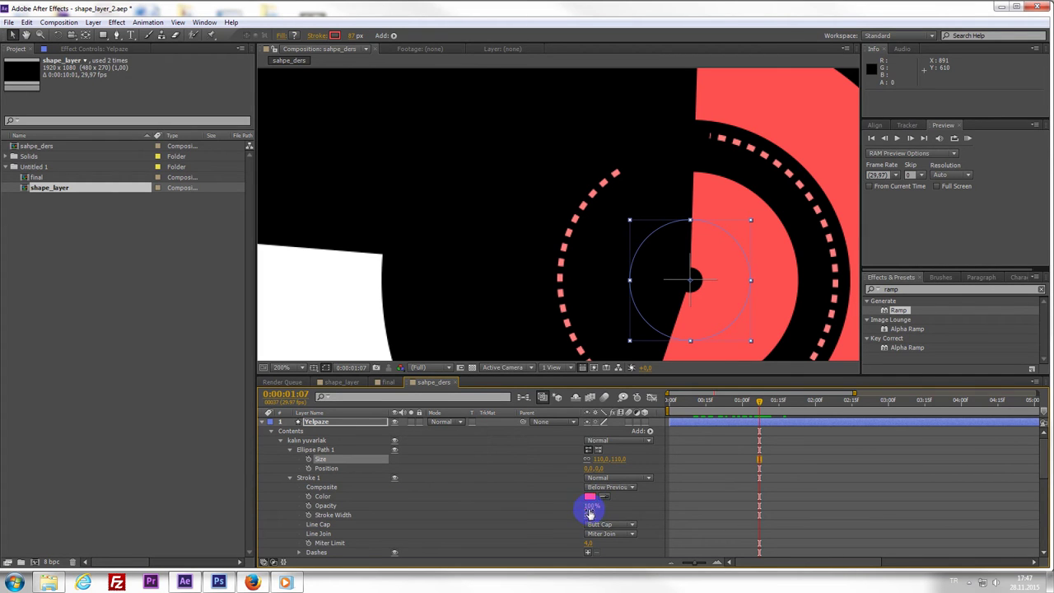
# - Set the Yelpaze stroke width to 110 to form a solid fan wedge, then view the final comp
pyautogui.click(590, 507)
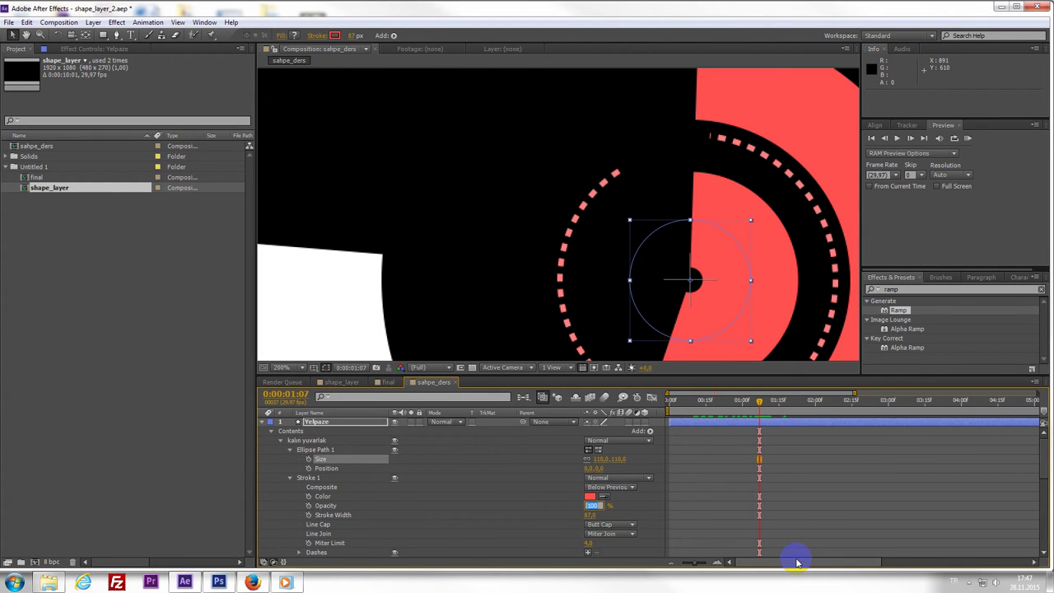
pyautogui.hscroll(2, 798, 562)
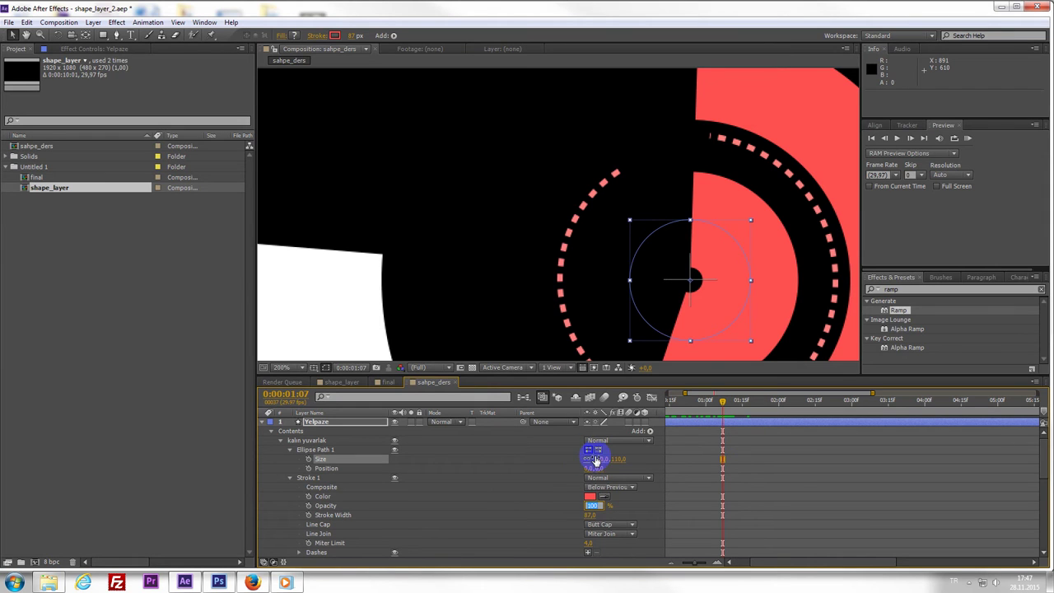
pyautogui.click(647, 545)
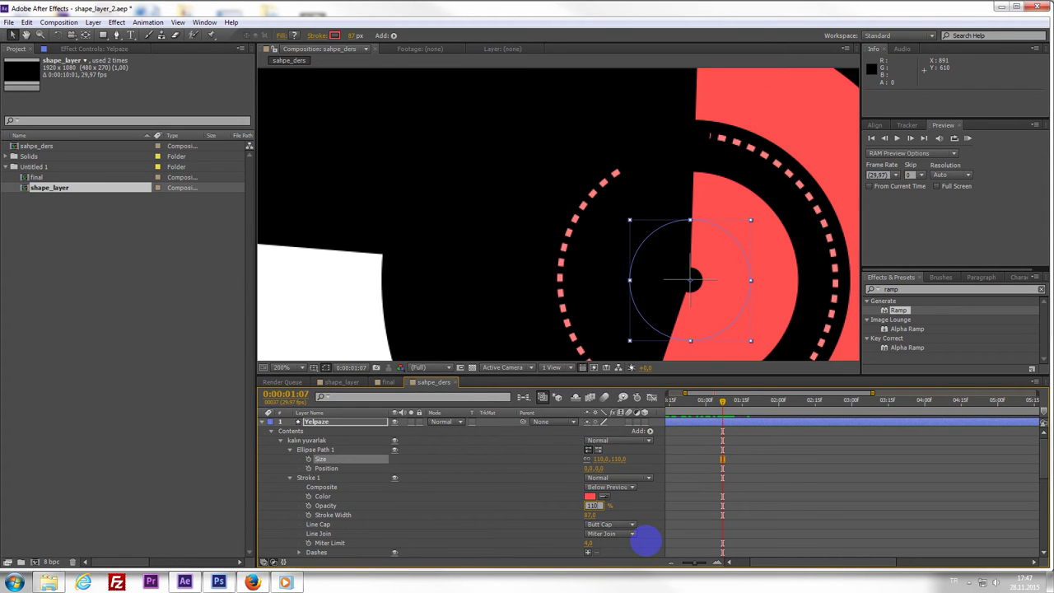
pyautogui.click(646, 544)
pyautogui.write('110')
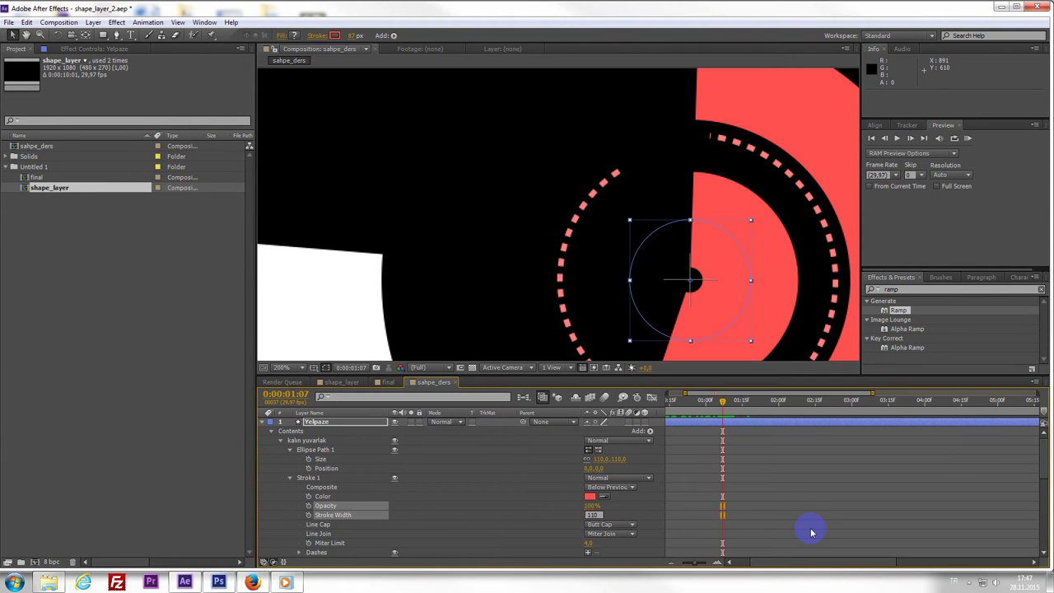
pyautogui.press('Return')
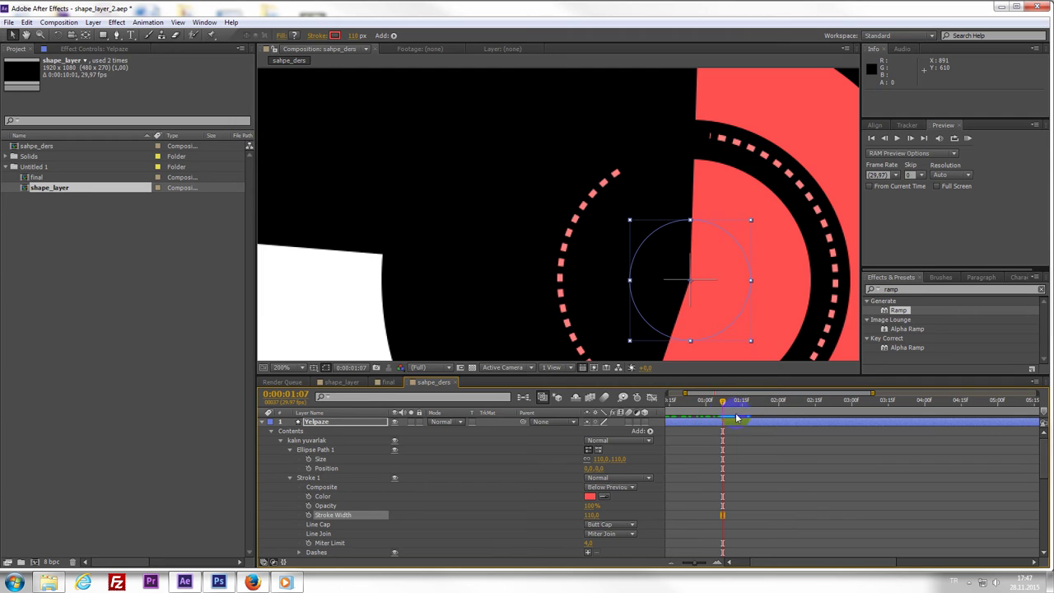
pyautogui.moveTo(736, 419)
pyautogui.mouseDown()
pyautogui.moveTo(775, 422)
pyautogui.moveTo(740, 425)
pyautogui.mouseUp()
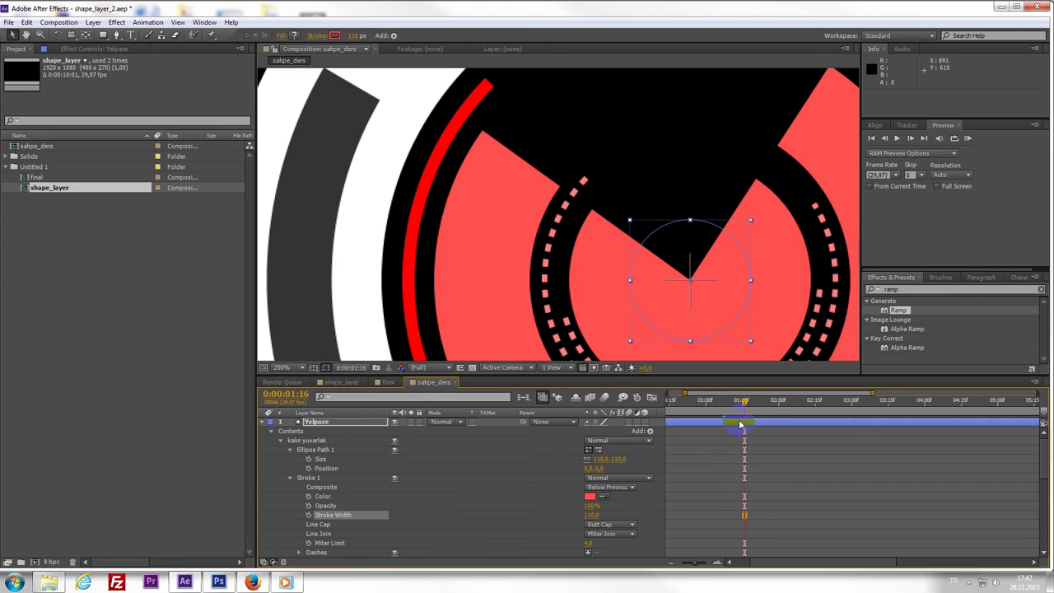
pyautogui.click(387, 382)
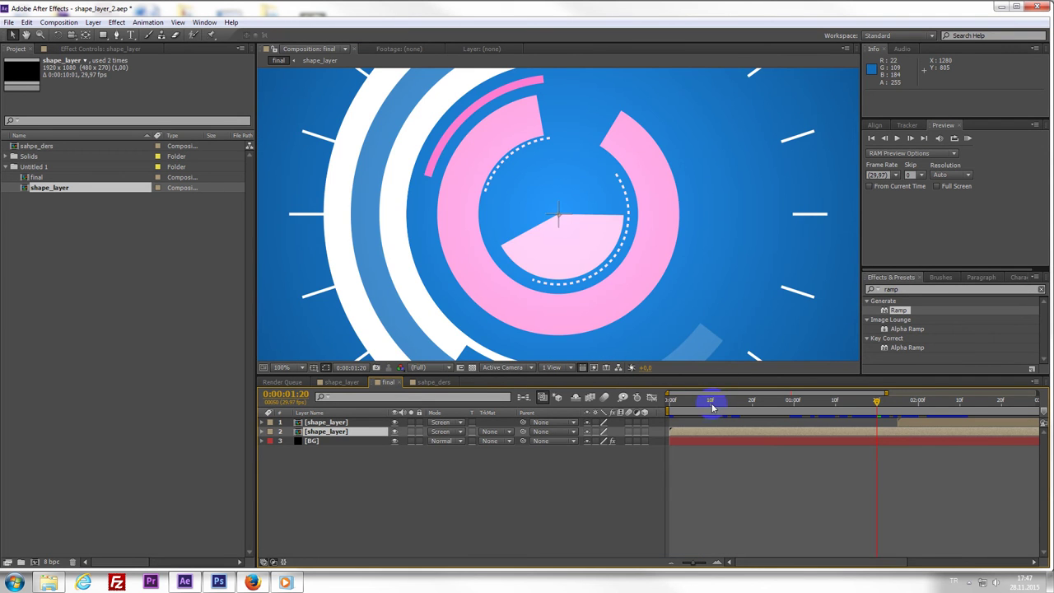
# - Scrub the final animation's opening frames, then return to the sahpe_ders composition
pyautogui.moveTo(673, 403)
pyautogui.mouseDown()
pyautogui.moveTo(769, 421)
pyautogui.moveTo(682, 423)
pyautogui.mouseUp()
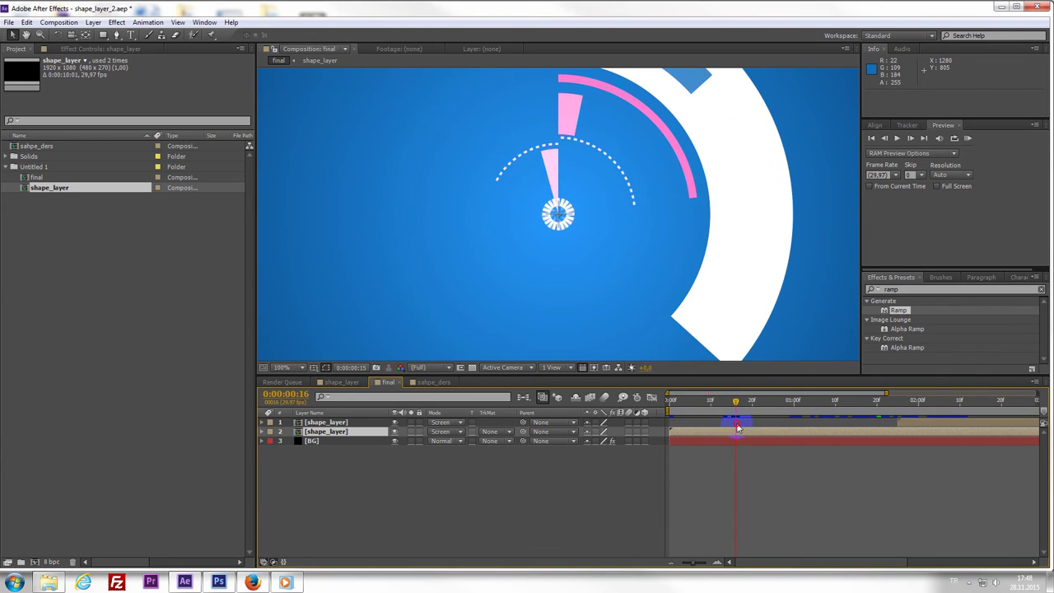
pyautogui.moveTo(707, 422); pyautogui.dragTo(748, 418)
pyautogui.click(424, 383)
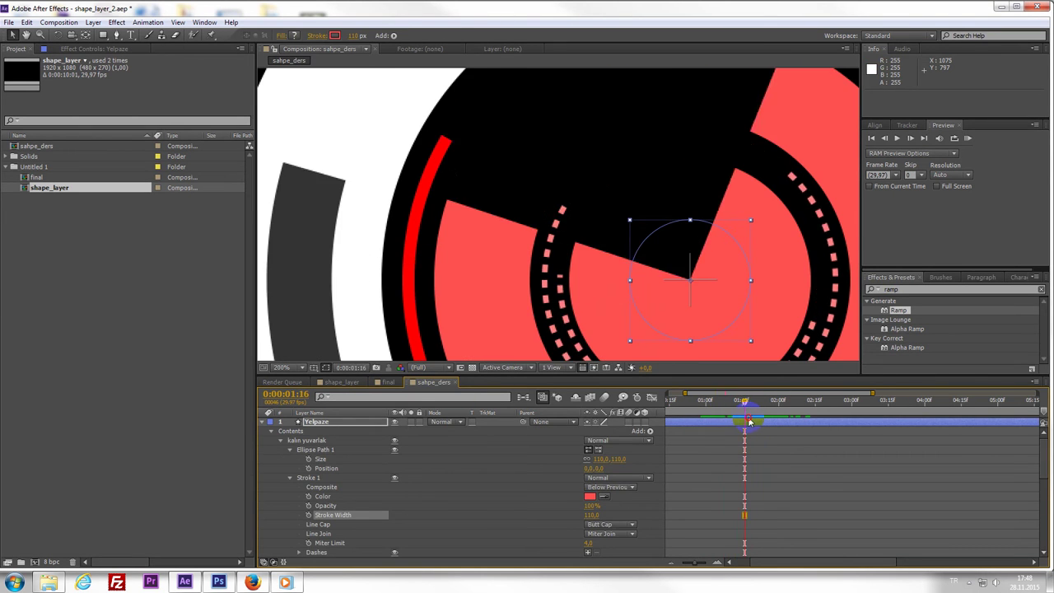
# - Show only keyframed properties and shift Yelpaze's first Start keyframe to about 0:00:02:11
pyautogui.click(263, 427)
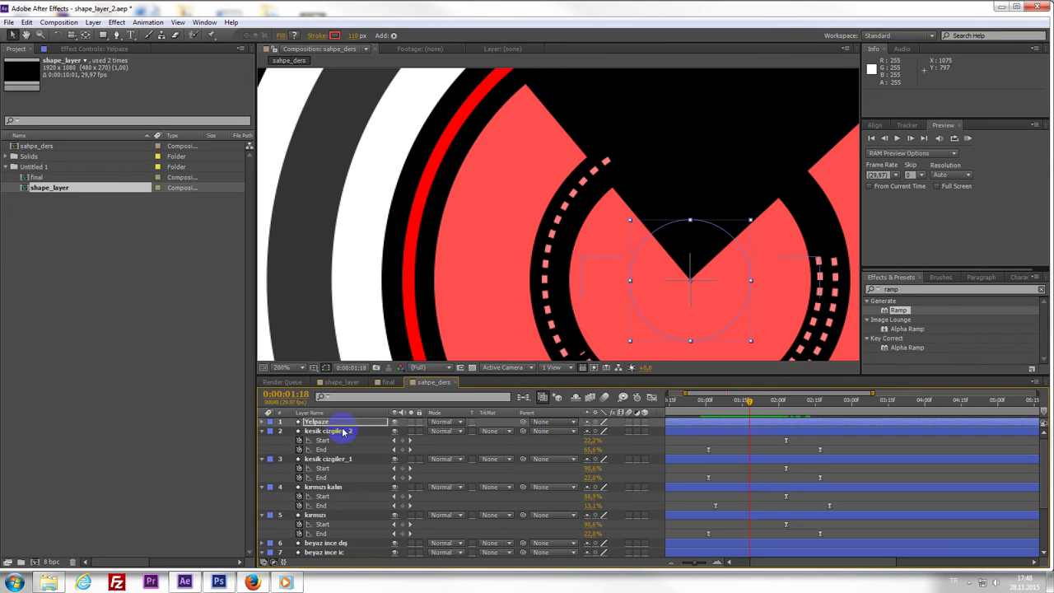
pyautogui.press('u')
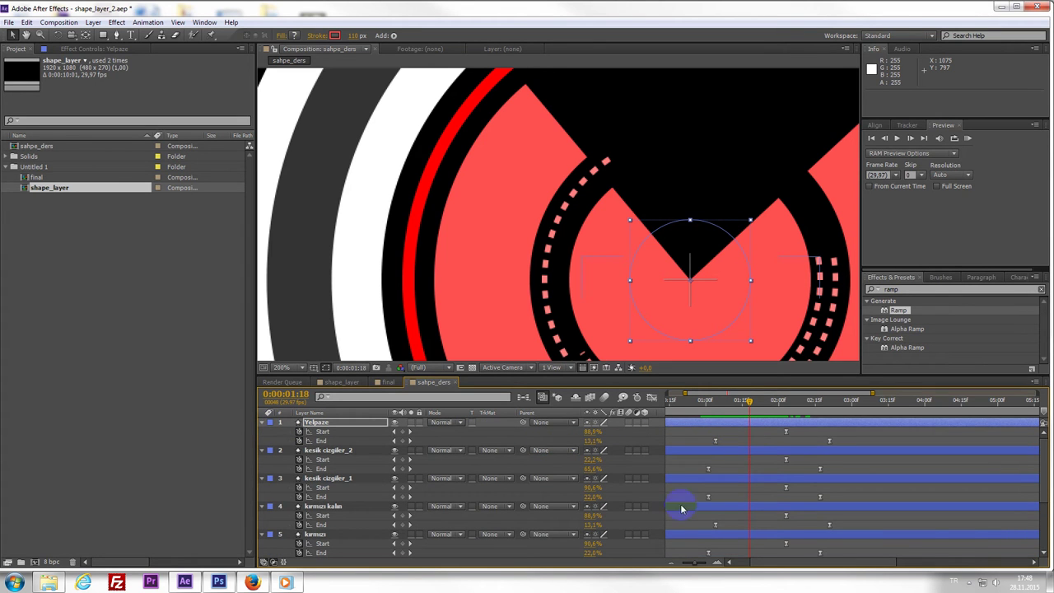
pyautogui.moveTo(690, 563); pyautogui.dragTo(666, 563)
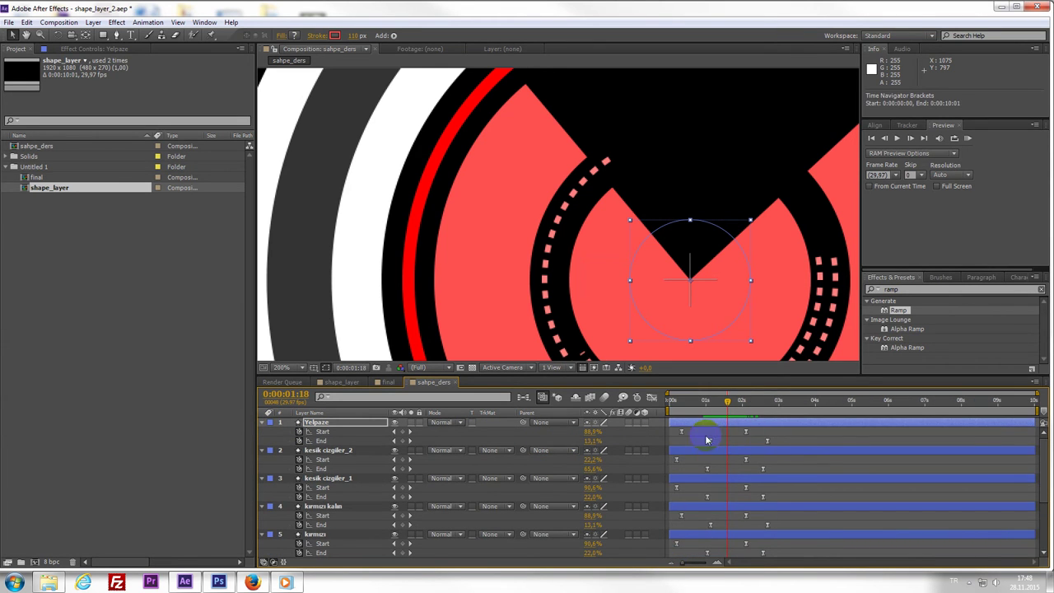
pyautogui.moveTo(682, 431)
pyautogui.mouseDown()
pyautogui.moveTo(756, 432)
pyautogui.moveTo(684, 441)
pyautogui.moveTo(782, 445)
pyautogui.moveTo(712, 441)
pyautogui.mouseUp()
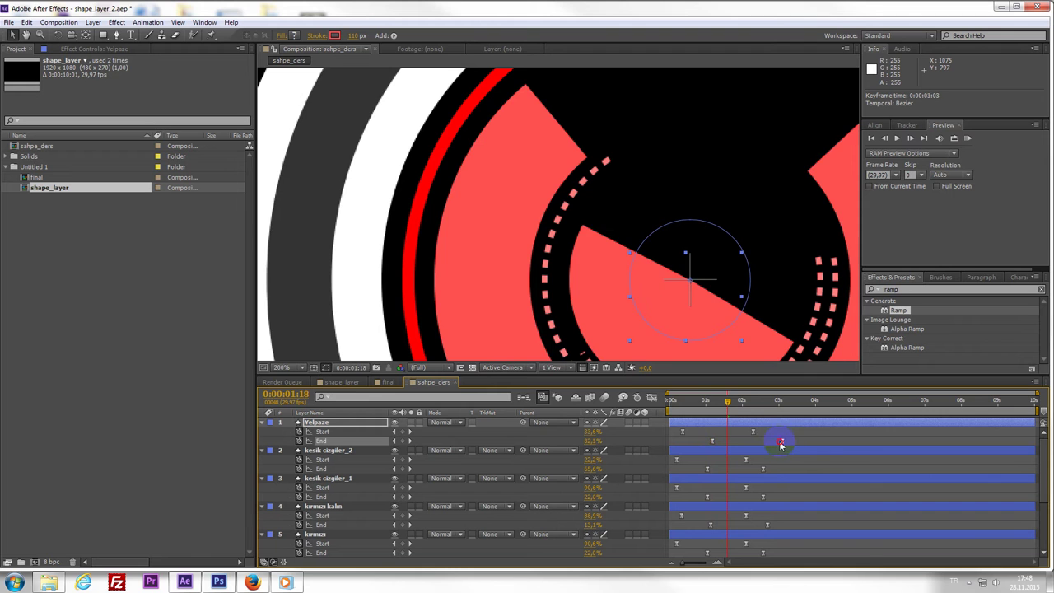
# - Preview the fan animation between 0:00:01:18 and 0:00:01:24 with the viewer at 100%
pyautogui.moveTo(727, 401); pyautogui.dragTo(705, 428)
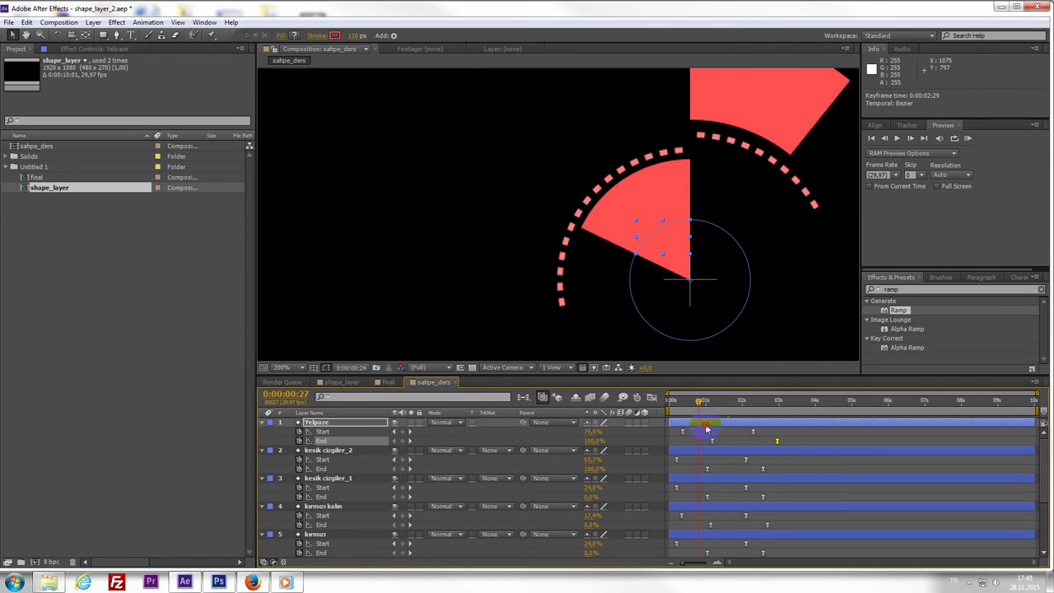
pyautogui.press('space')
pyautogui.press(',')
pyautogui.press(',')
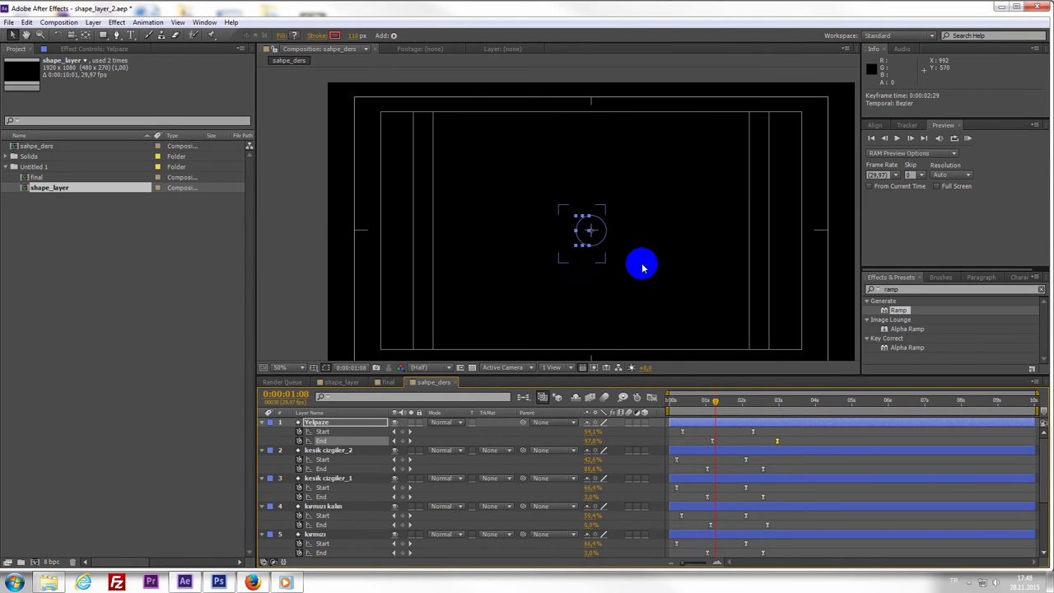
pyautogui.moveTo(701, 401); pyautogui.dragTo(730, 411)
pyautogui.press('space')
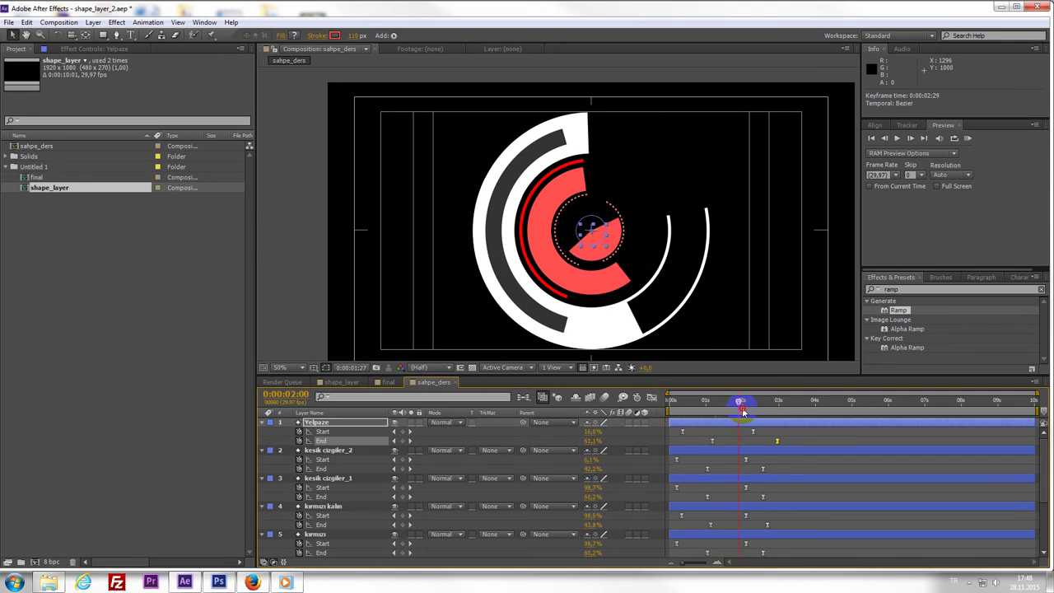
pyautogui.moveTo(738, 412); pyautogui.dragTo(720, 424)
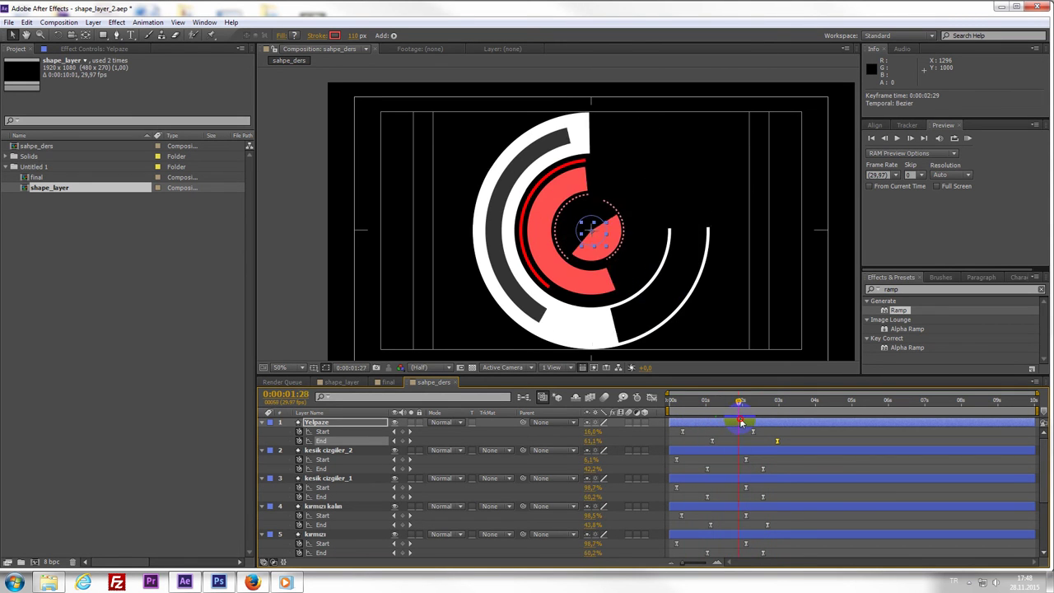
pyautogui.moveTo(720, 423)
pyautogui.mouseDown()
pyautogui.moveTo(734, 419)
pyautogui.moveTo(715, 416)
pyautogui.mouseUp()
pyautogui.press('.')
pyautogui.press('.')
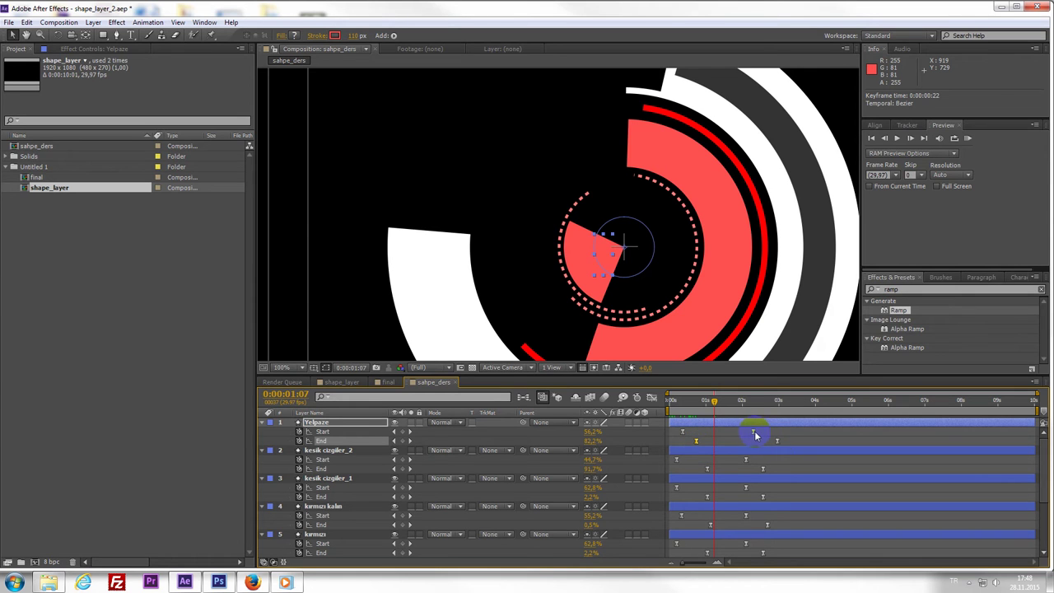
# - Move the fan's Start keyframe earlier to about 0:00:02:05 and review it in the final composition
pyautogui.moveTo(755, 432); pyautogui.dragTo(747, 433)
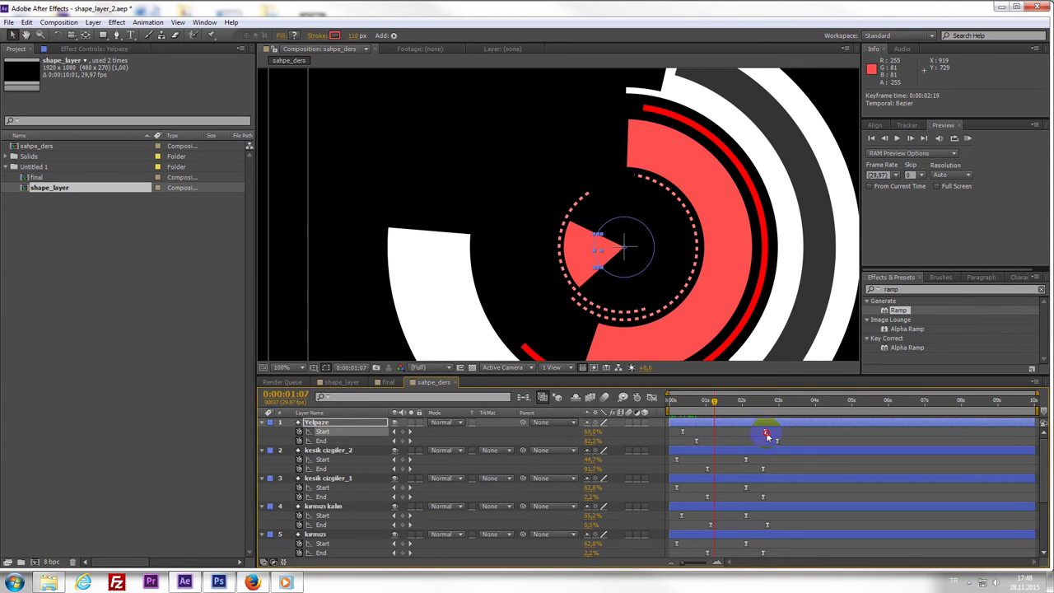
pyautogui.moveTo(713, 403)
pyautogui.mouseDown()
pyautogui.moveTo(732, 421)
pyautogui.moveTo(719, 418)
pyautogui.moveTo(744, 407)
pyautogui.mouseUp()
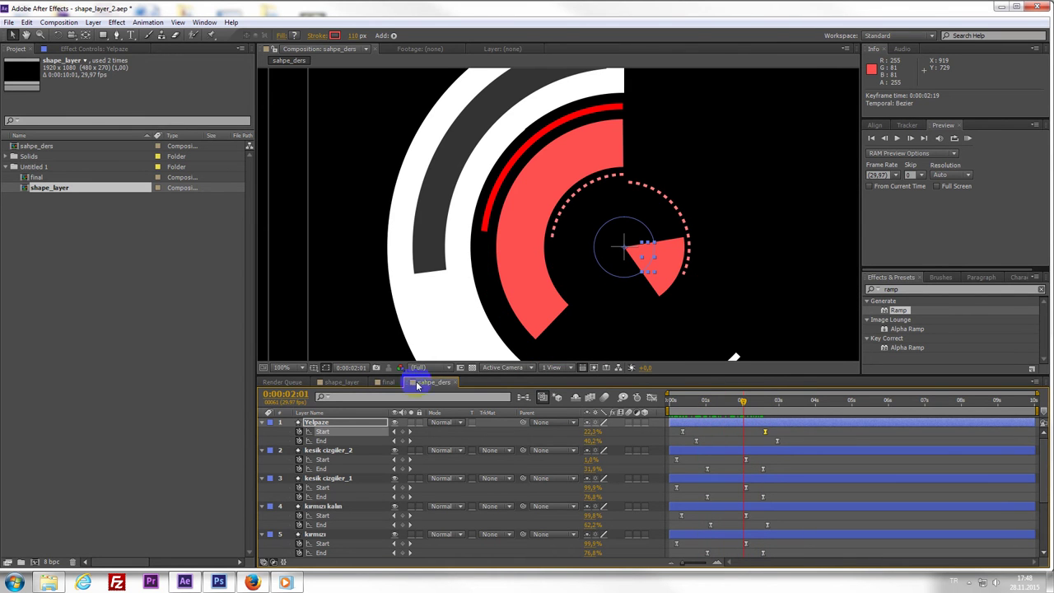
pyautogui.click(387, 382)
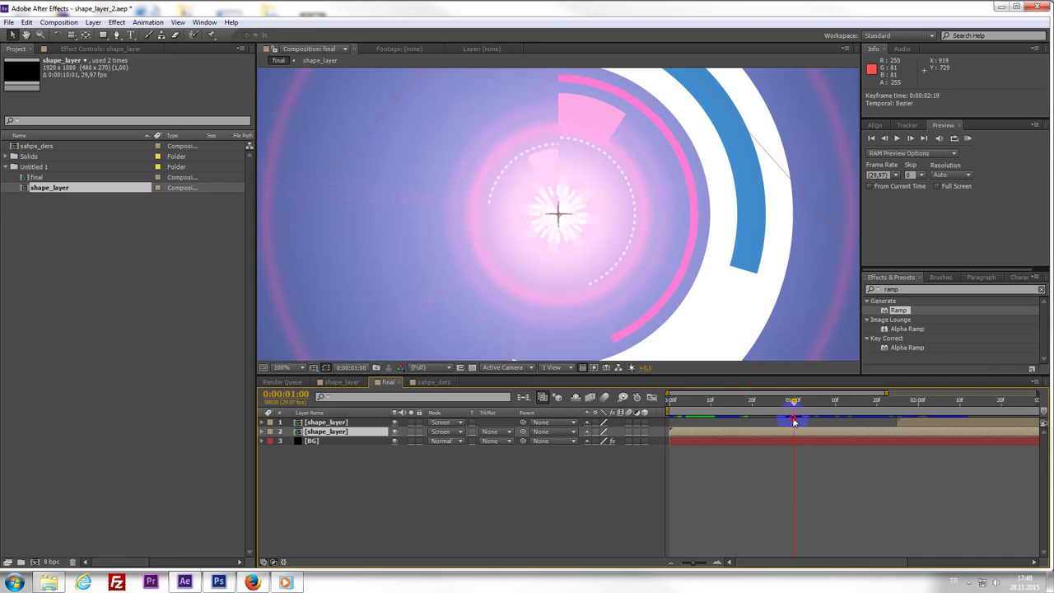
# - Scrub the final composition's animation, then review frames back in sahpe_ders
pyautogui.moveTo(721, 412)
pyautogui.mouseDown()
pyautogui.moveTo(758, 417)
pyautogui.moveTo(706, 412)
pyautogui.moveTo(742, 416)
pyautogui.mouseUp()
pyautogui.click(434, 382)
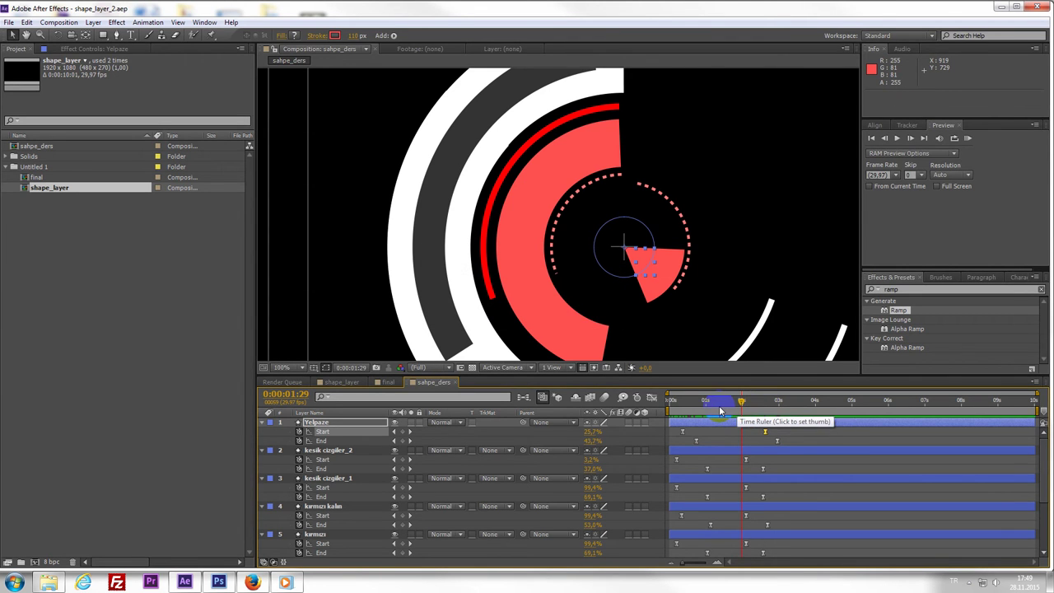
pyautogui.moveTo(719, 406)
pyautogui.mouseDown()
pyautogui.moveTo(731, 418)
pyautogui.moveTo(697, 416)
pyautogui.mouseUp()
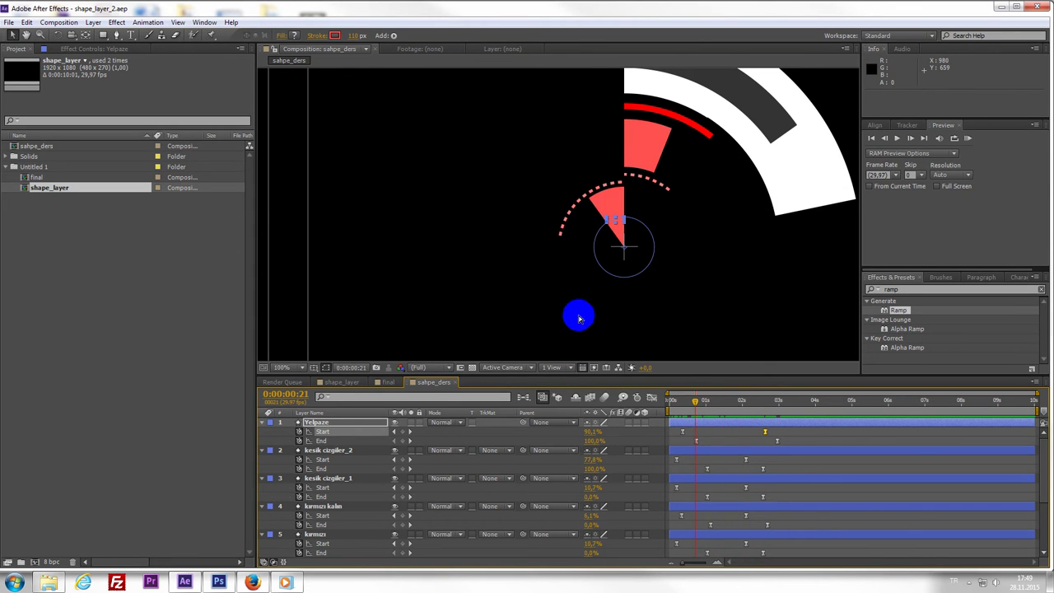
# - Check the final comp's frames zoomed in and at 100%, then return to sahpe_ders zoomed out
pyautogui.click(383, 382)
pyautogui.moveTo(720, 410); pyautogui.dragTo(749, 416)
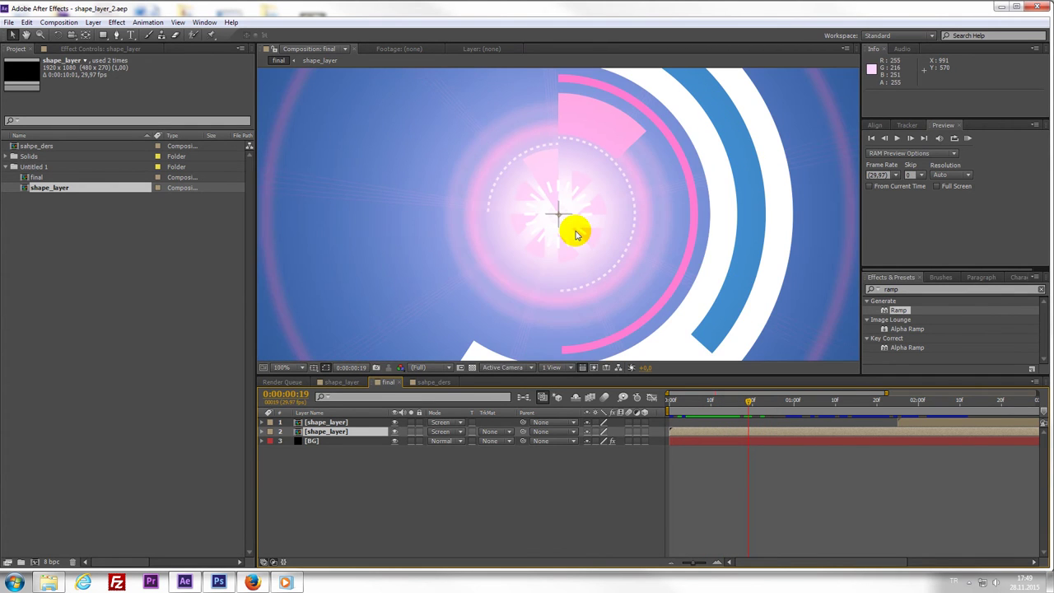
pyautogui.press('.')
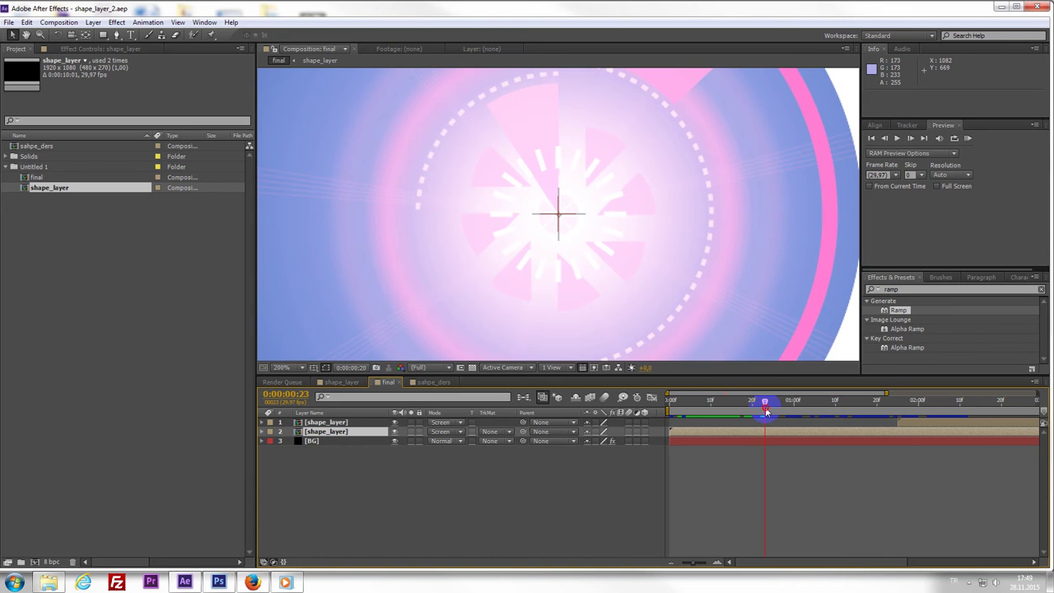
pyautogui.moveTo(758, 409)
pyautogui.mouseDown()
pyautogui.moveTo(833, 409)
pyautogui.moveTo(823, 405)
pyautogui.mouseUp()
pyautogui.press(',')
pyautogui.press(',')
pyautogui.press(',')
pyautogui.press(',')
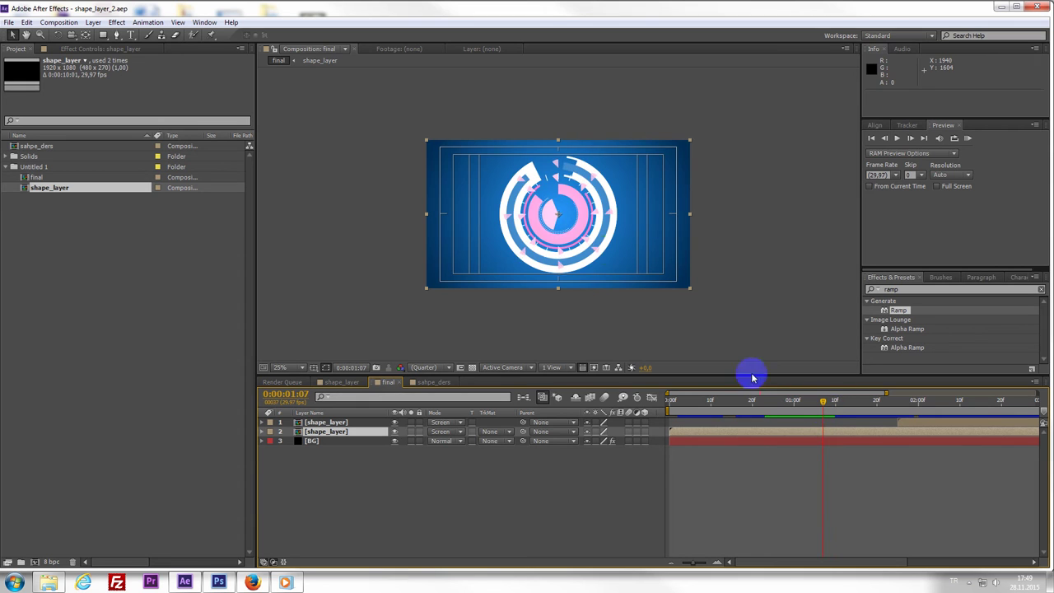
pyautogui.press('.')
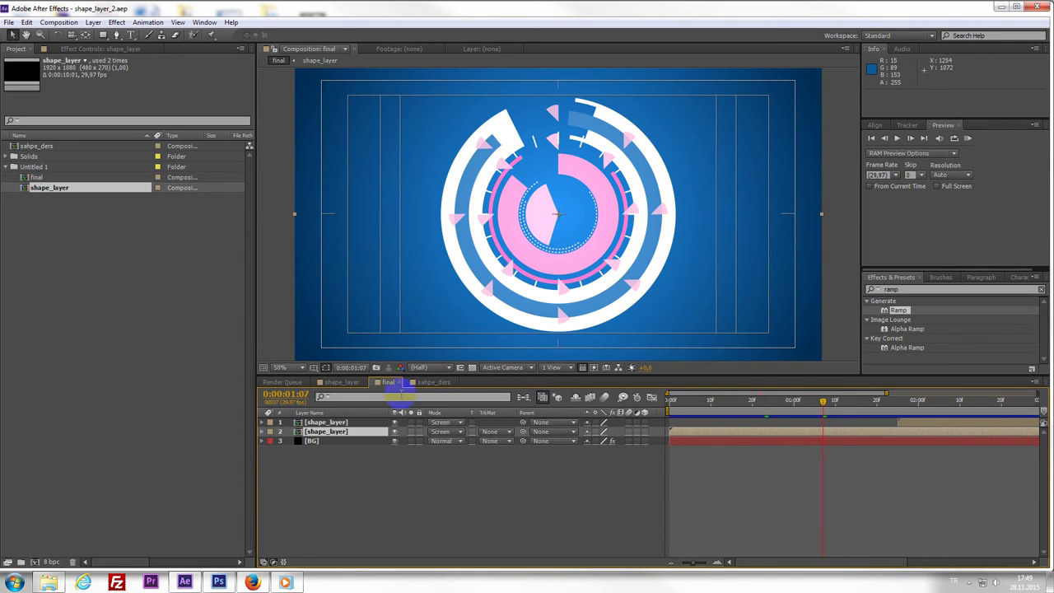
pyautogui.click(427, 384)
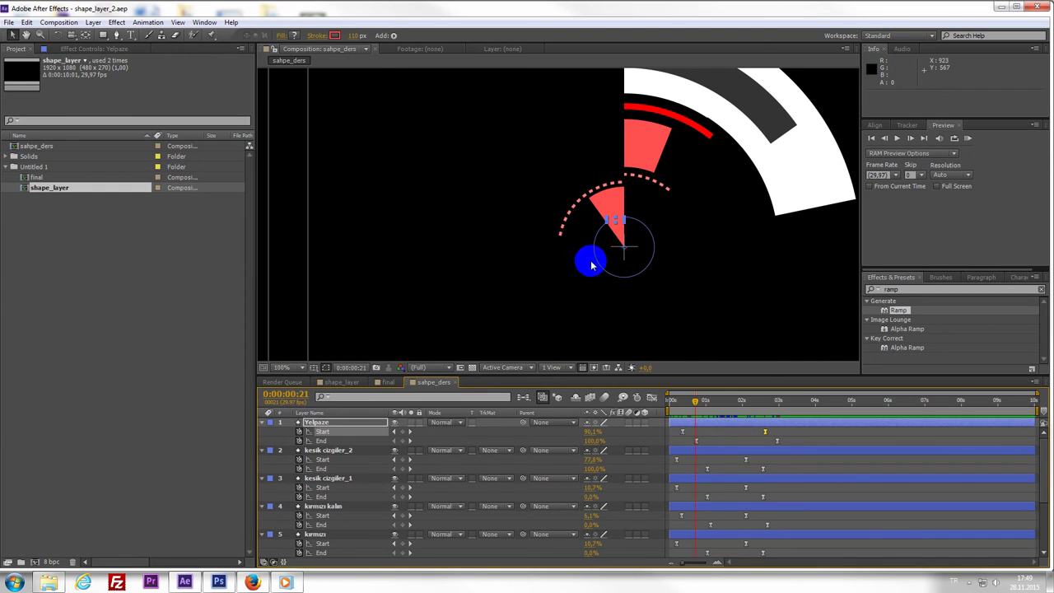
pyautogui.press(',')
pyautogui.press(',')
# - Create a shape layer via New > Shape Layer named patlayan_ucgenler, with the fan wedge centred in view
pyautogui.rightClick(811, 304)
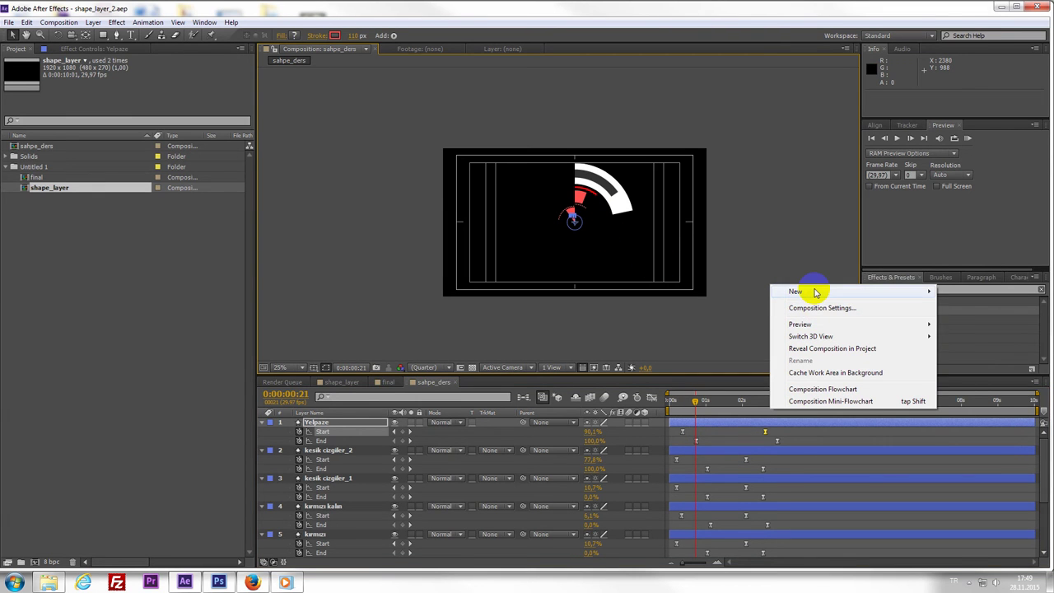
pyautogui.moveTo(815, 292)
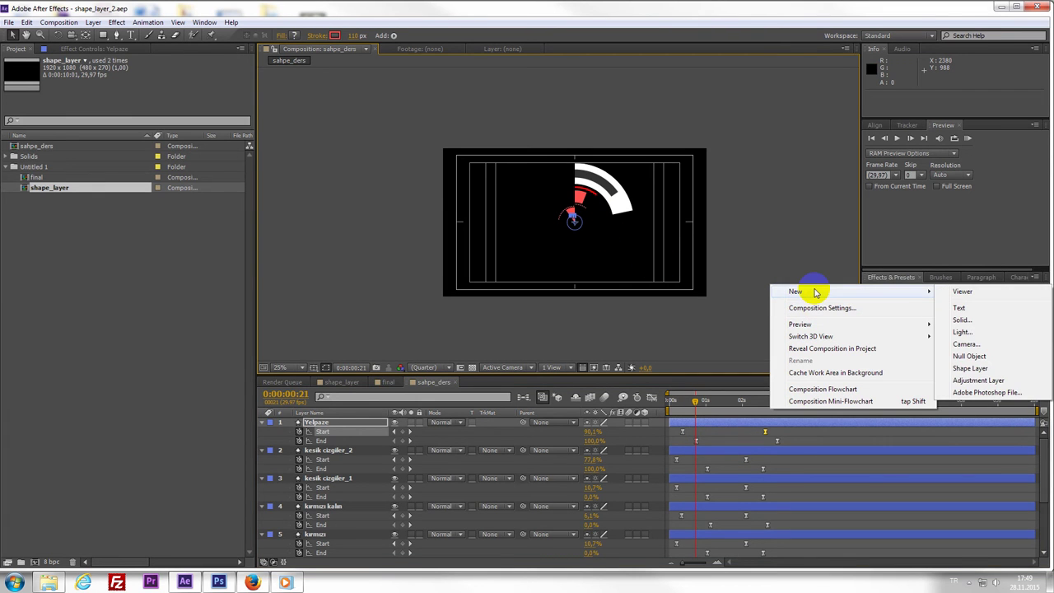
pyautogui.click(984, 370)
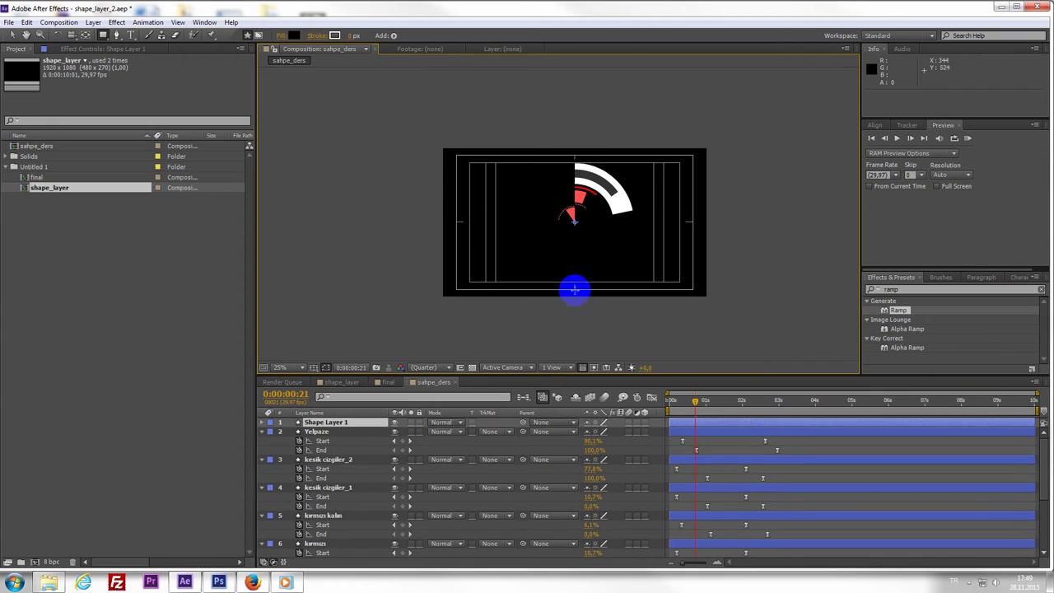
pyautogui.click(339, 423)
pyautogui.write('patlayan_ucgenler')
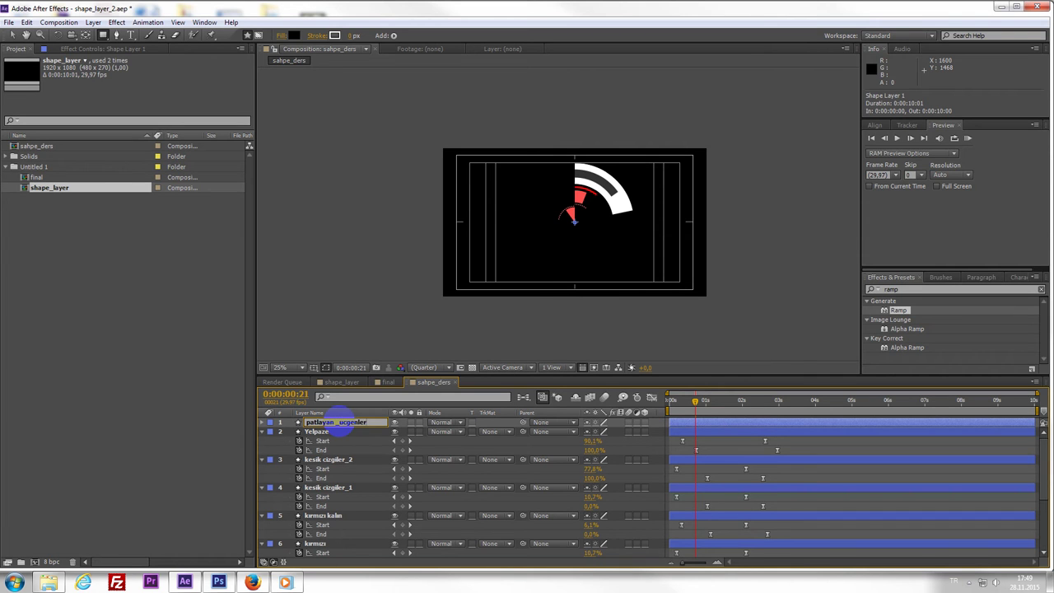
pyautogui.press('Return')
pyautogui.scroll(2, 611, 220)
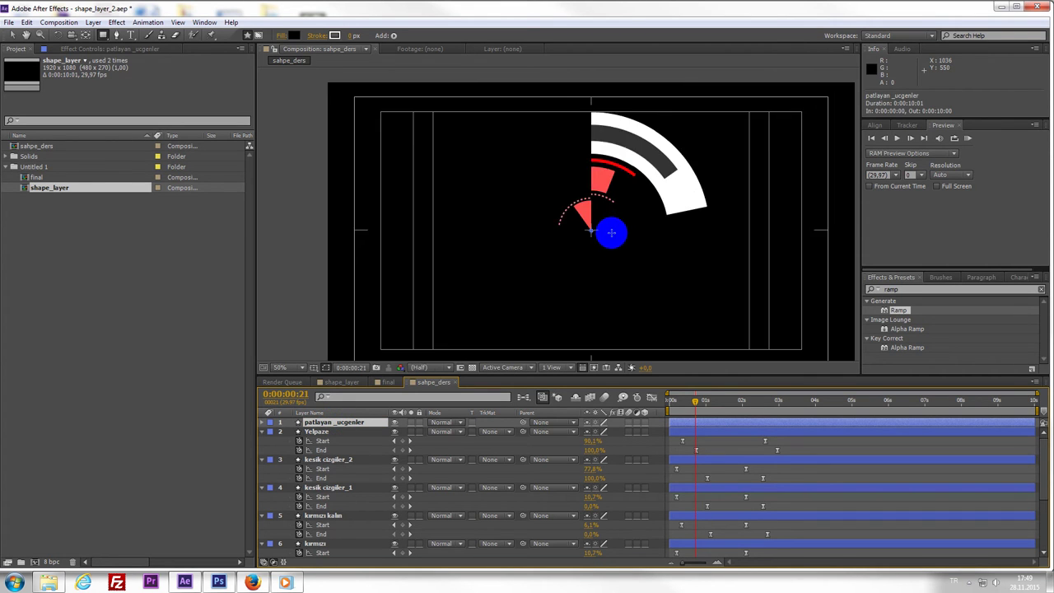
pyautogui.scroll(2, 611, 221)
pyautogui.moveTo(692, 414); pyautogui.dragTo(696, 415)
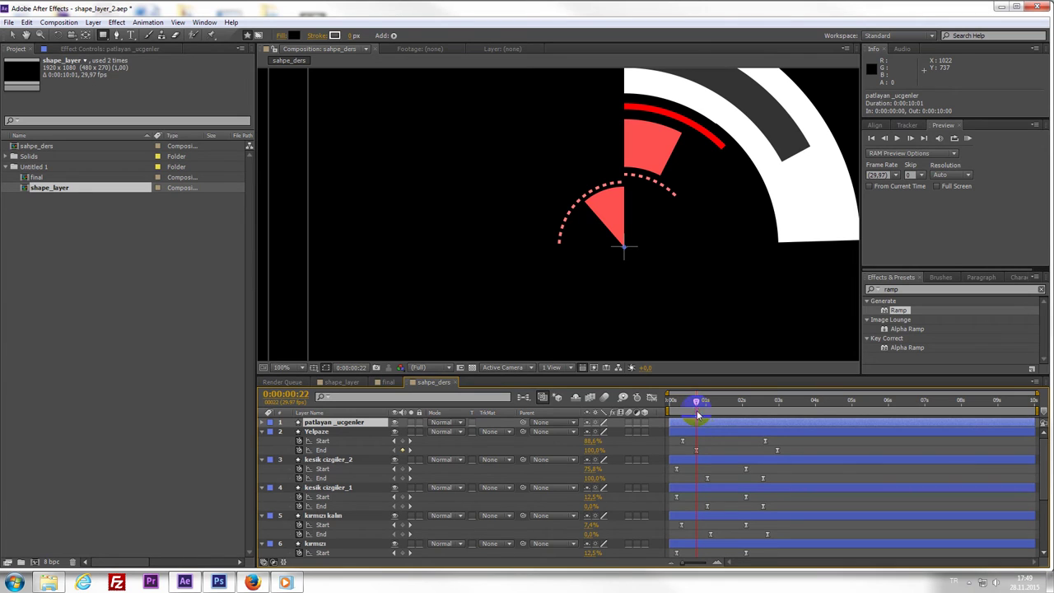
pyautogui.scroll(-2, 630, 230)
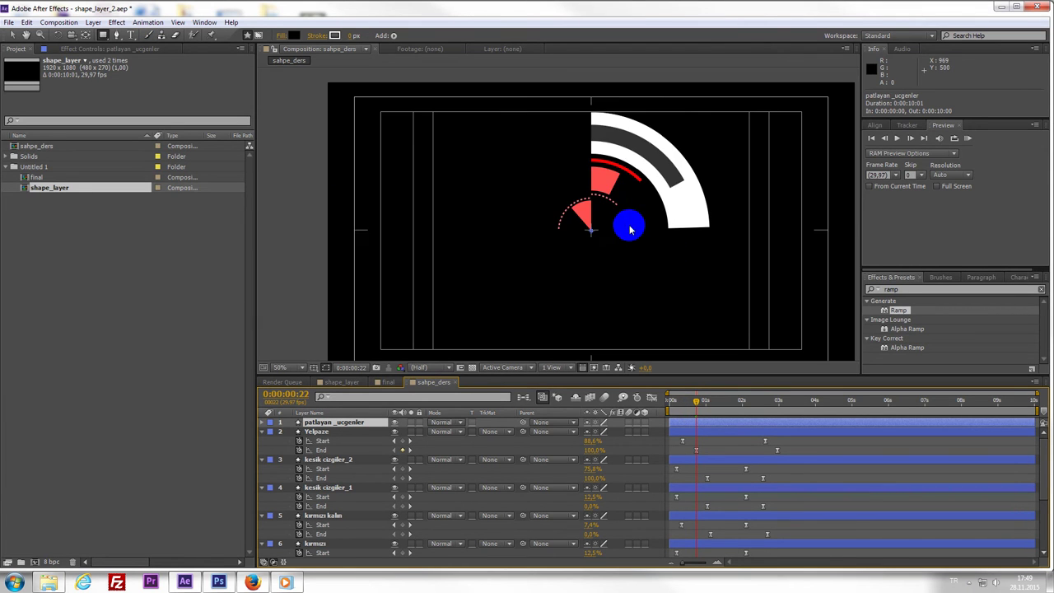
pyautogui.scroll(2, 630, 229)
pyautogui.scroll(2, 626, 222)
pyautogui.moveTo(642, 213); pyautogui.dragTo(539, 222)
# - Pen-draw a closed path from the fan tip to its left outer corner, curving the outer edge
pyautogui.click(701, 427)
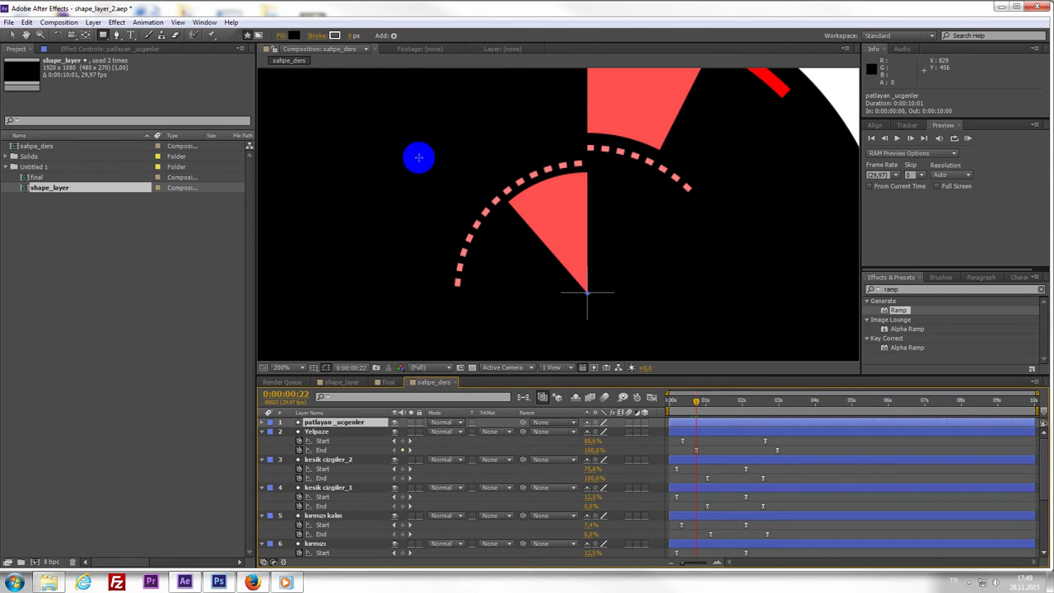
pyautogui.click(392, 37)
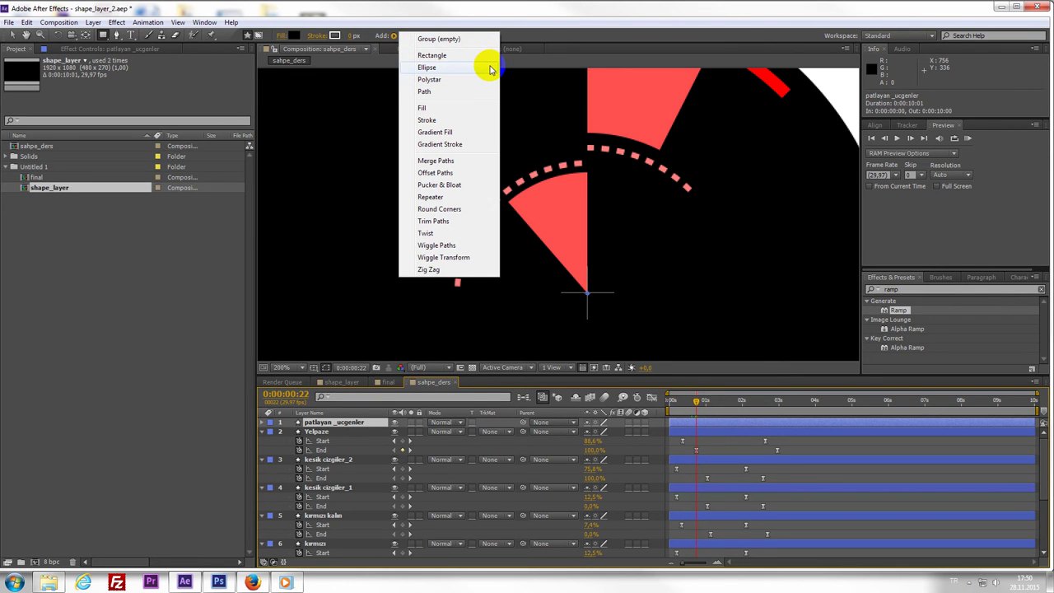
pyautogui.click(116, 34)
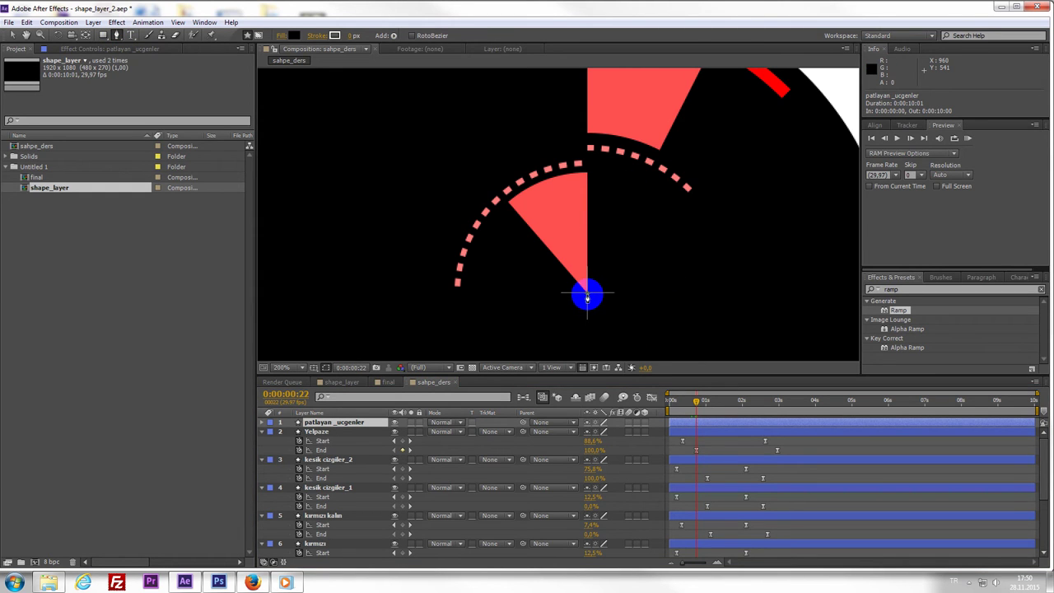
pyautogui.click(587, 295)
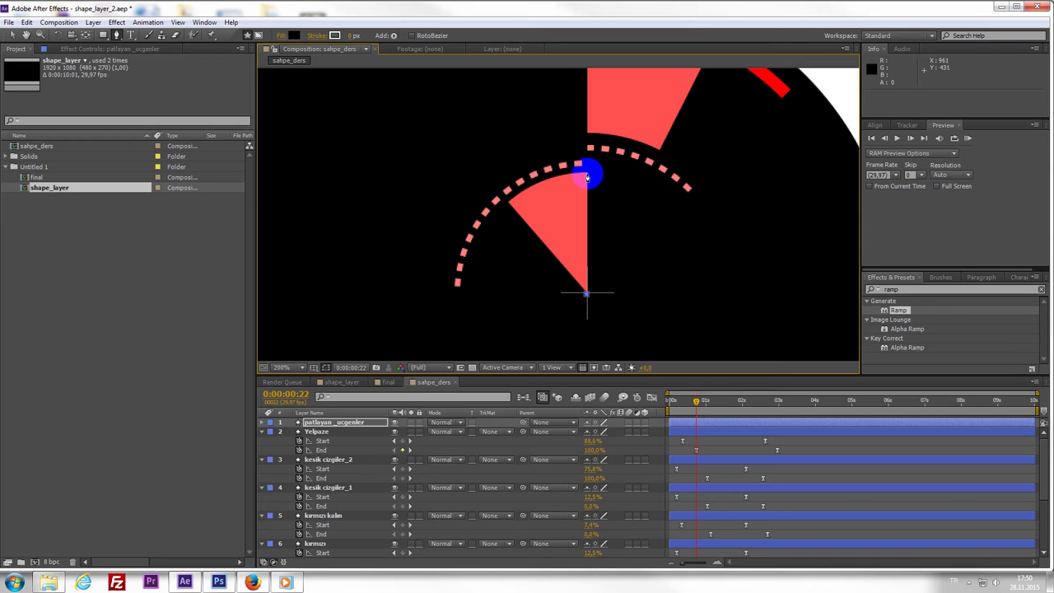
pyautogui.click(508, 204)
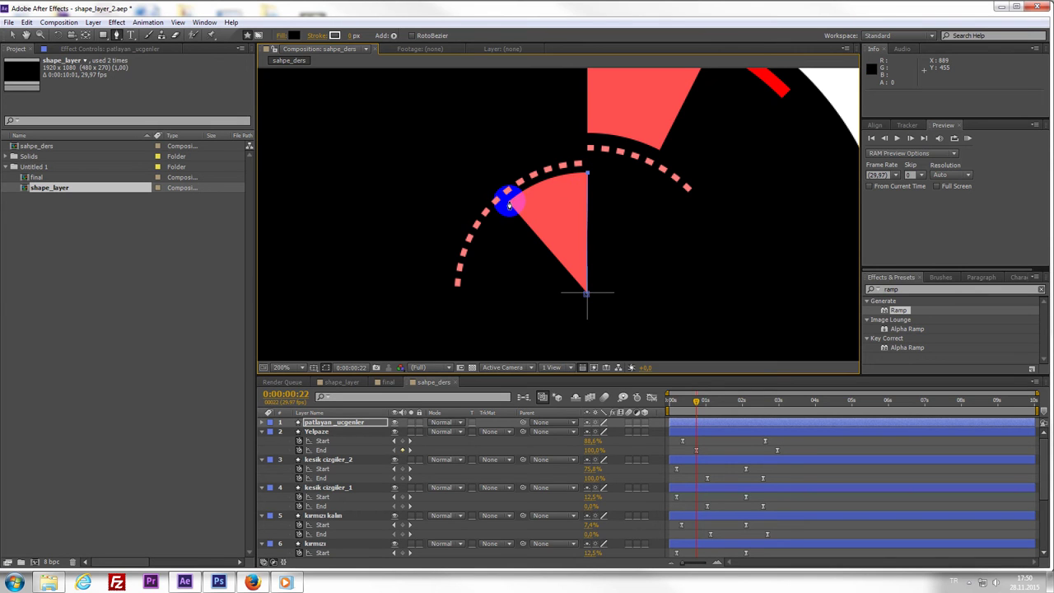
pyautogui.moveTo(509, 205); pyautogui.dragTo(488, 231)
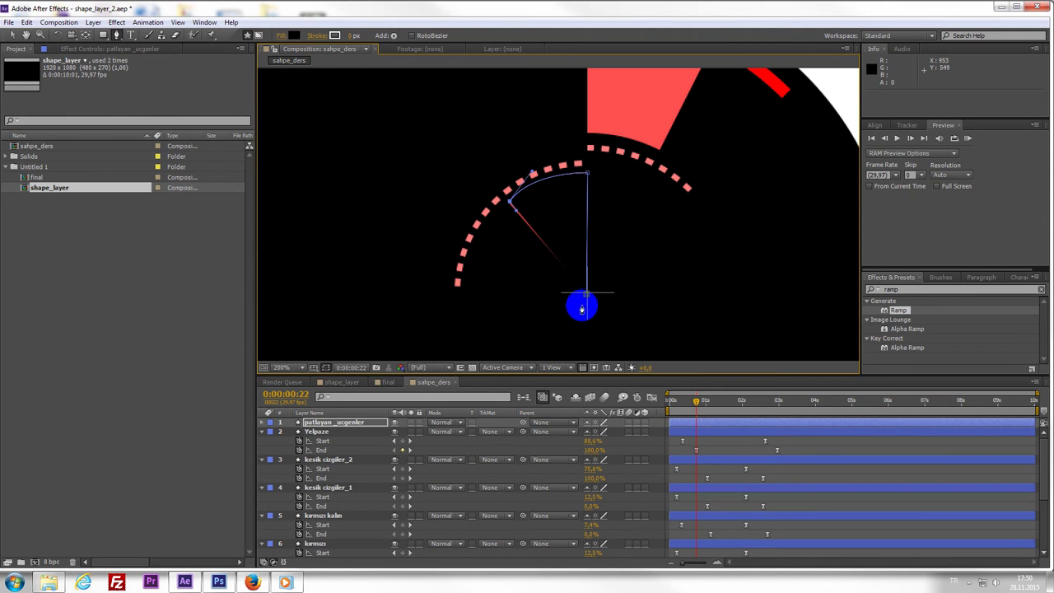
pyautogui.click(587, 294)
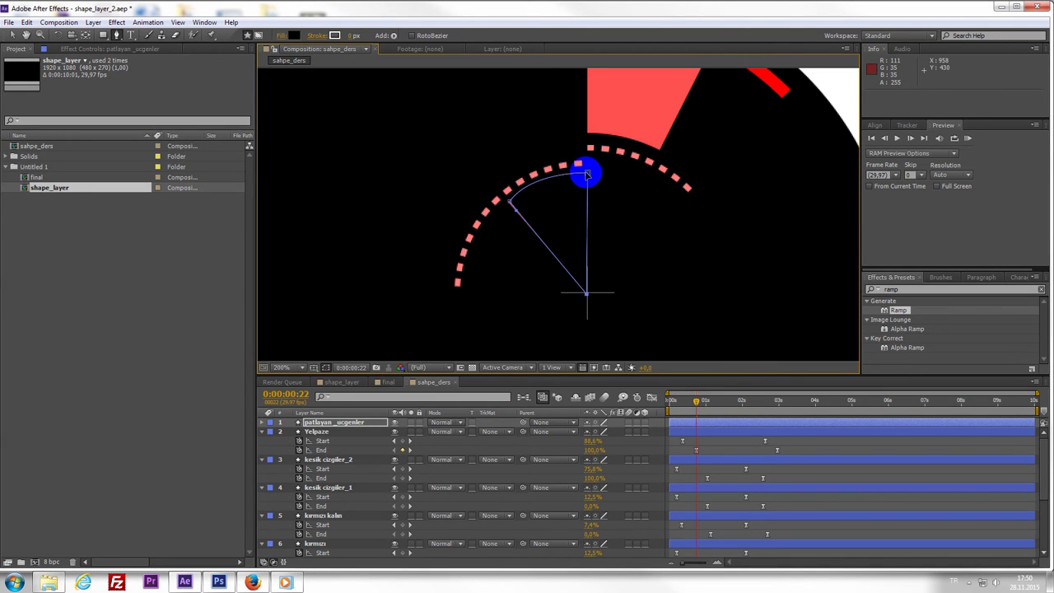
pyautogui.click(339, 422)
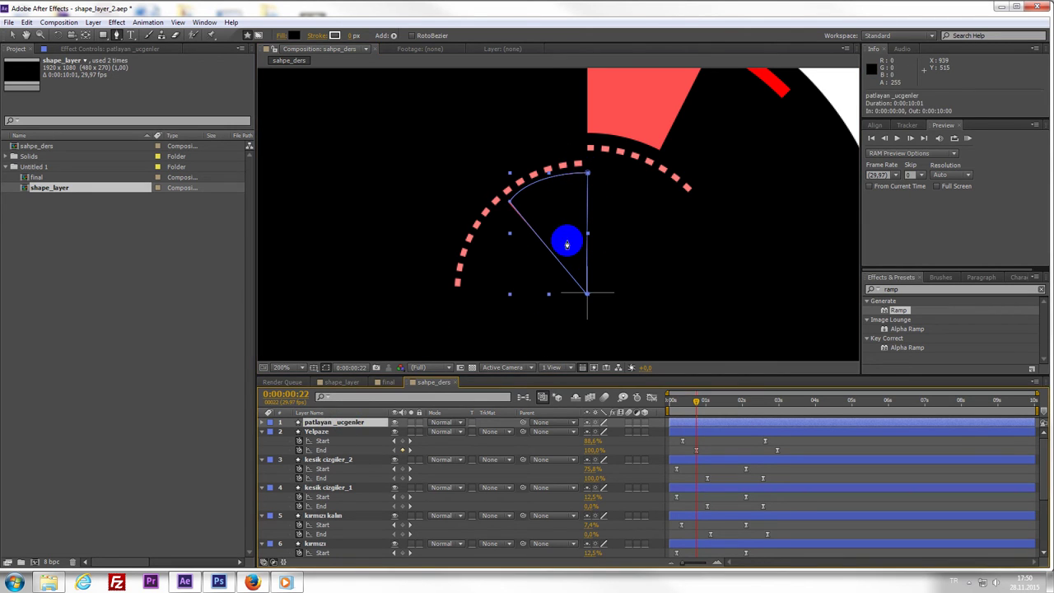
# - Expand patlayan_ucgenler's Shape 1 contents and set Fill 1 colour to light pink FFB1B1
pyautogui.click(262, 432)
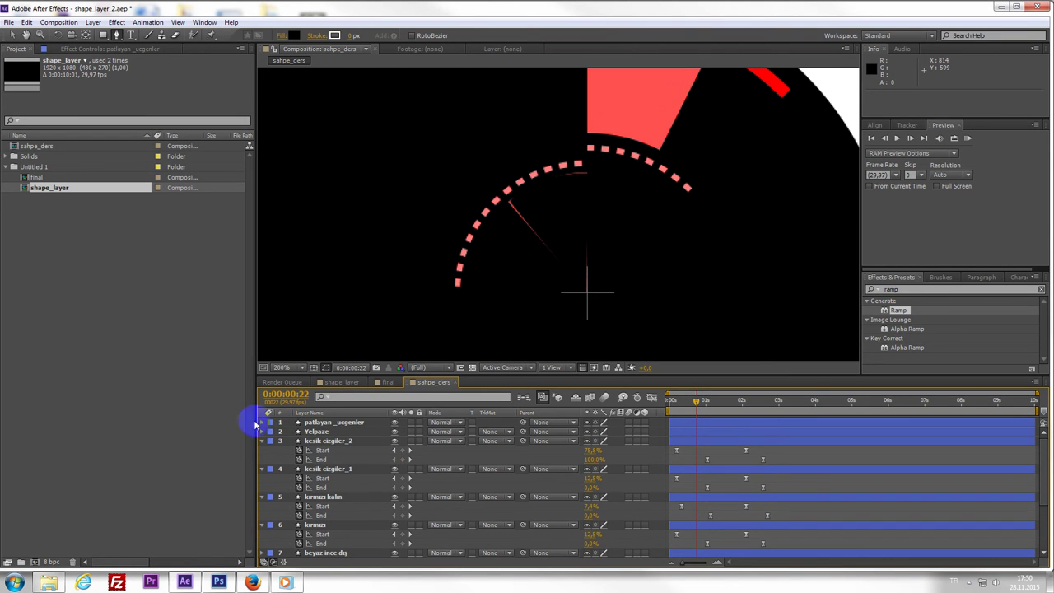
pyautogui.hotkey('ctrl', '`')
pyautogui.click(273, 432)
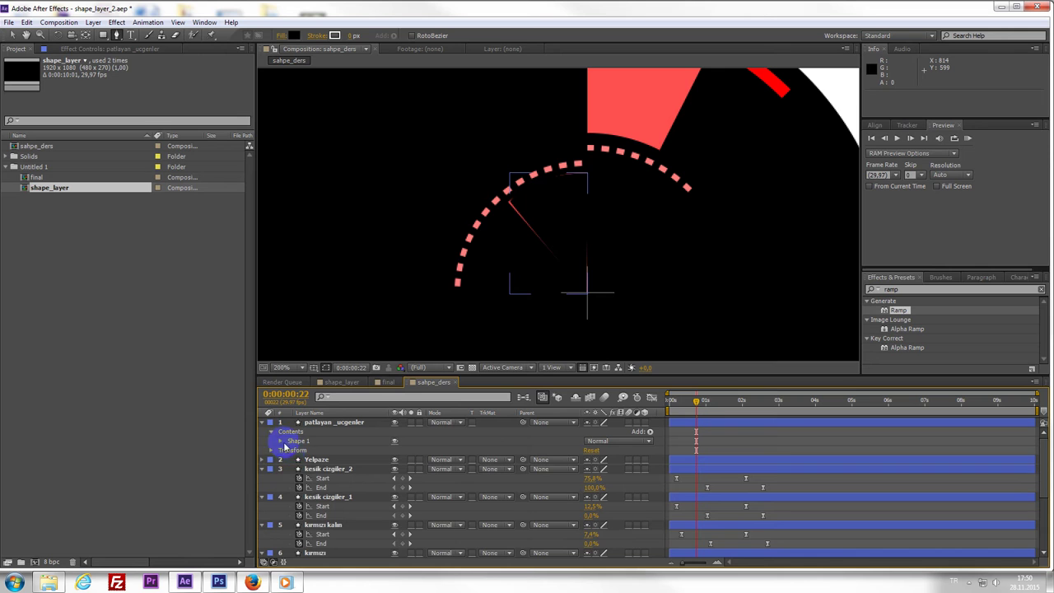
pyautogui.click(281, 441)
pyautogui.click(298, 443)
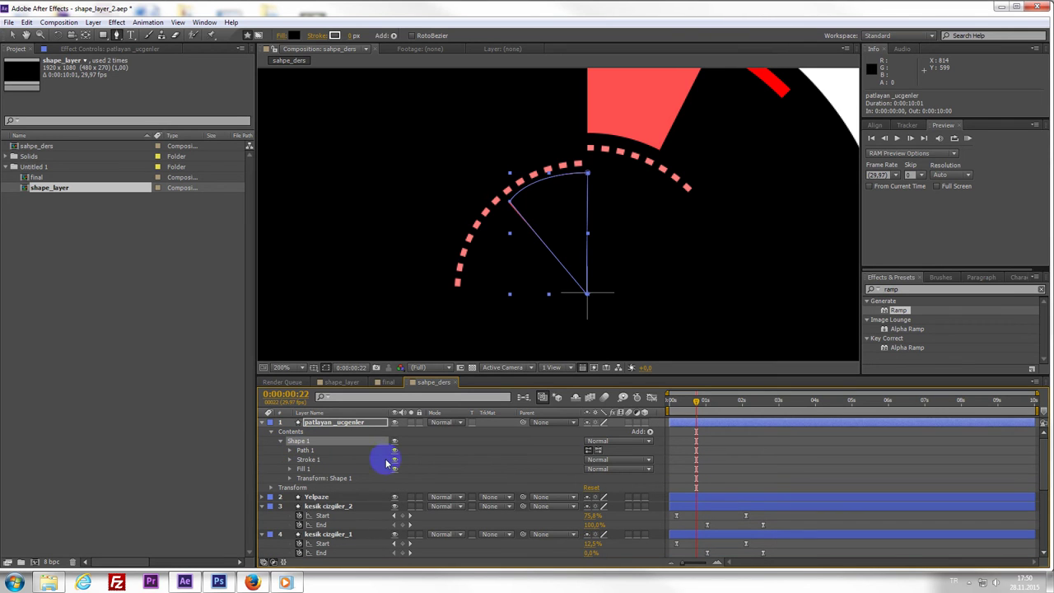
pyautogui.click(335, 456)
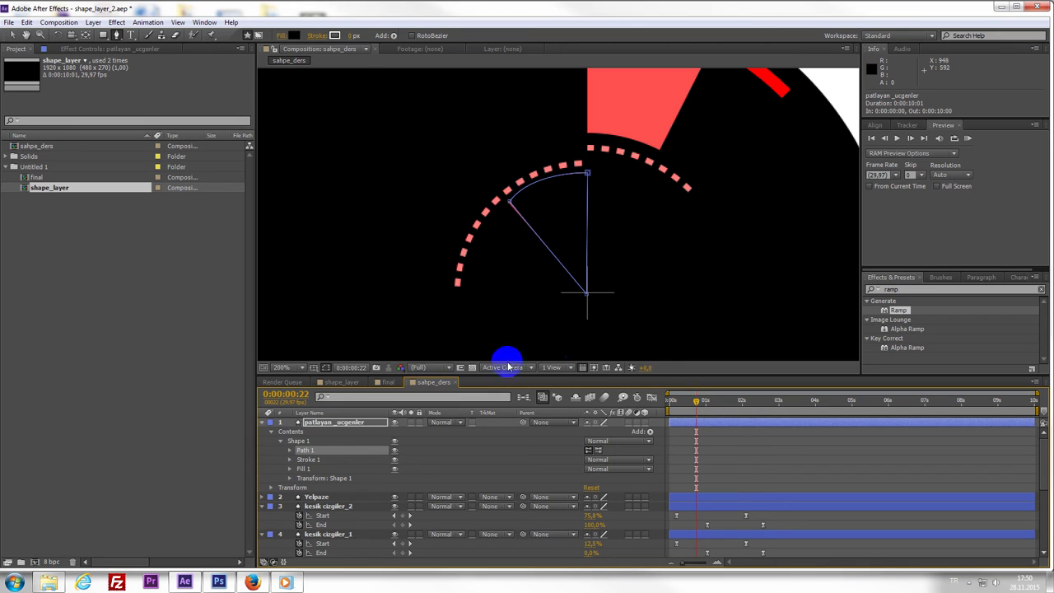
pyautogui.click(311, 460)
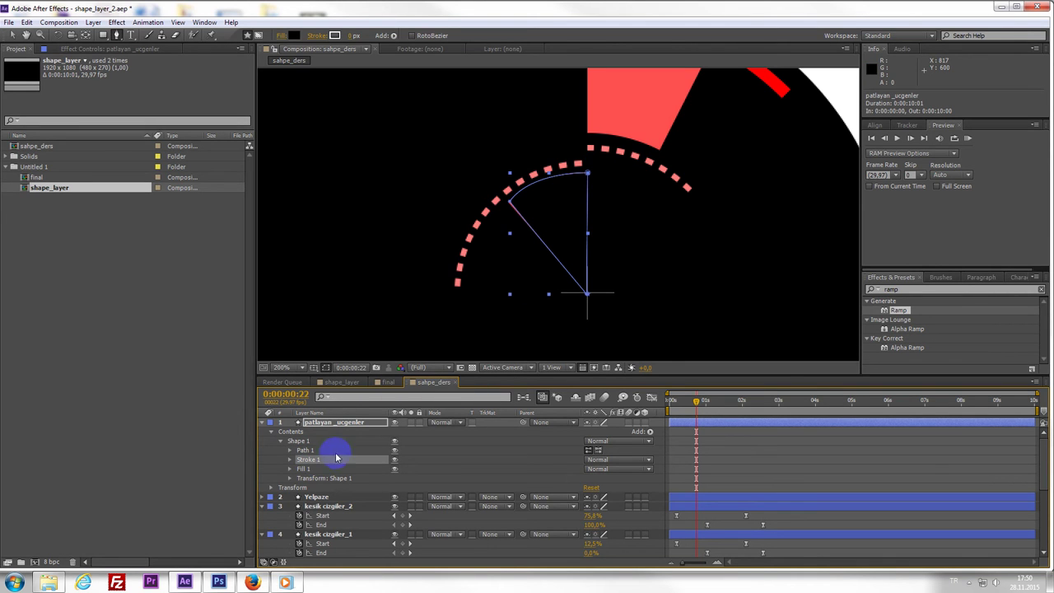
pyautogui.click(305, 469)
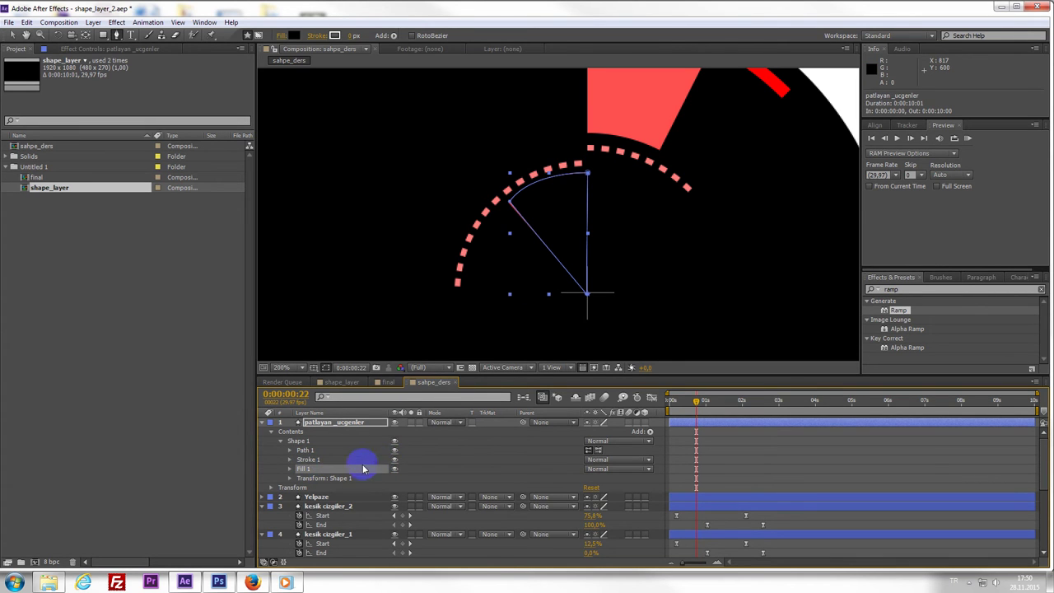
pyautogui.click(290, 469)
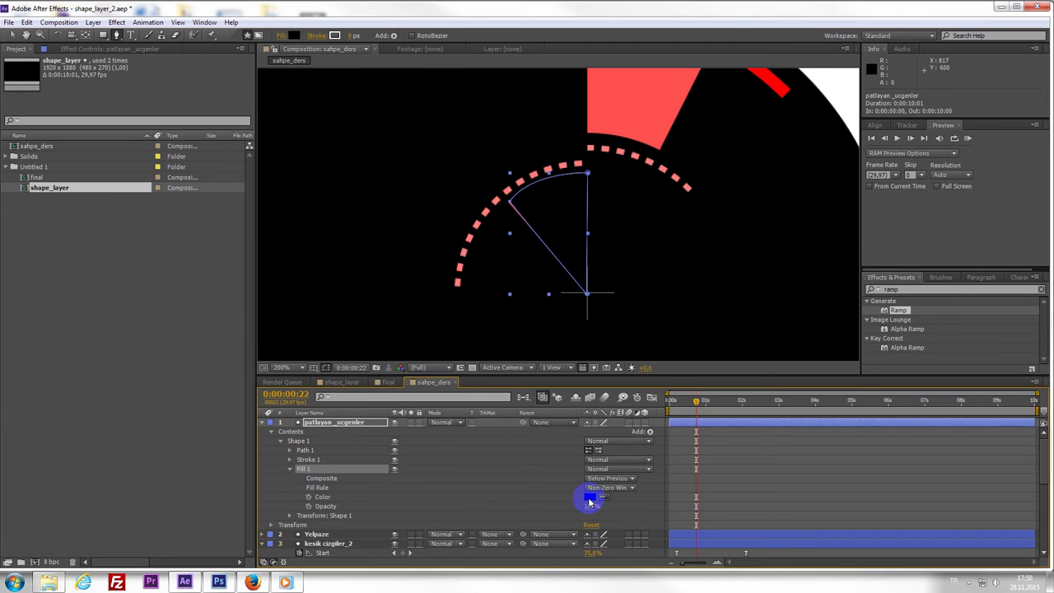
pyautogui.click(589, 496)
pyautogui.click(393, 344)
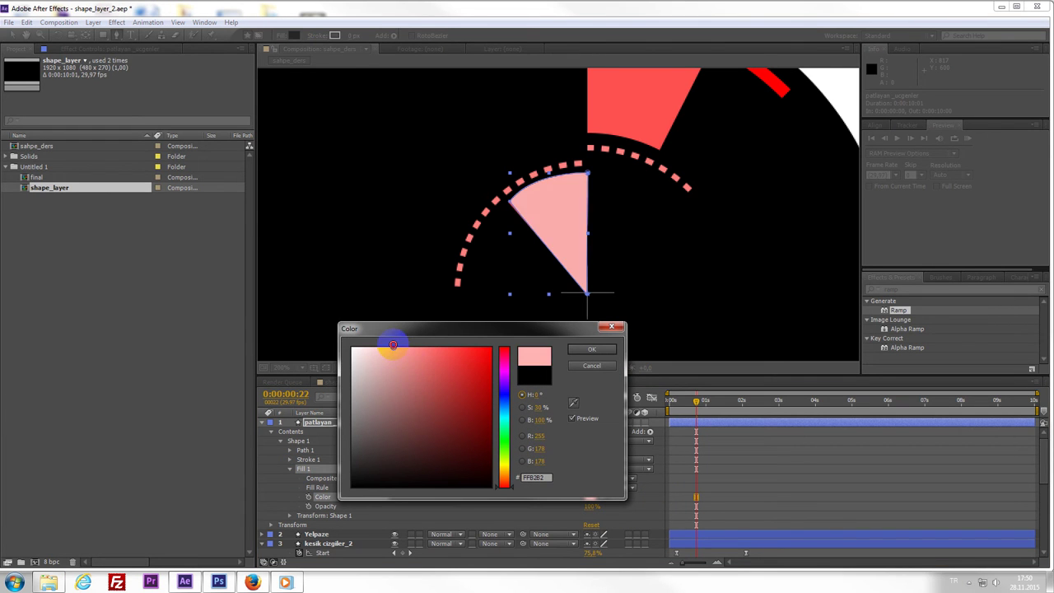
pyautogui.moveTo(390, 356); pyautogui.dragTo(393, 343)
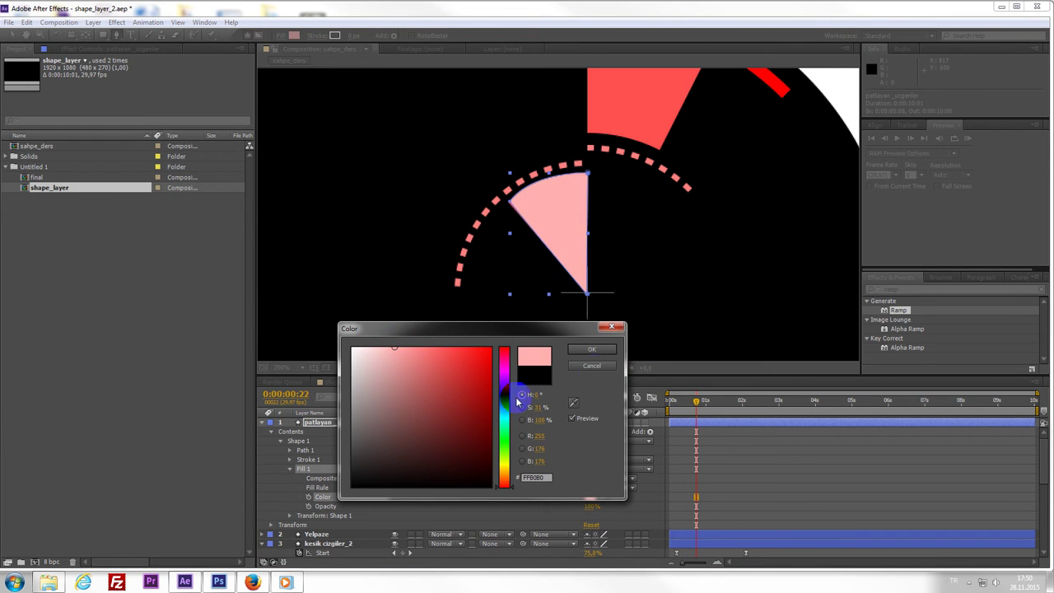
pyautogui.click(593, 349)
# - Delete Stroke 1, collapse the groups, and reveal Shape 1's Transform properties
pyautogui.click(307, 460)
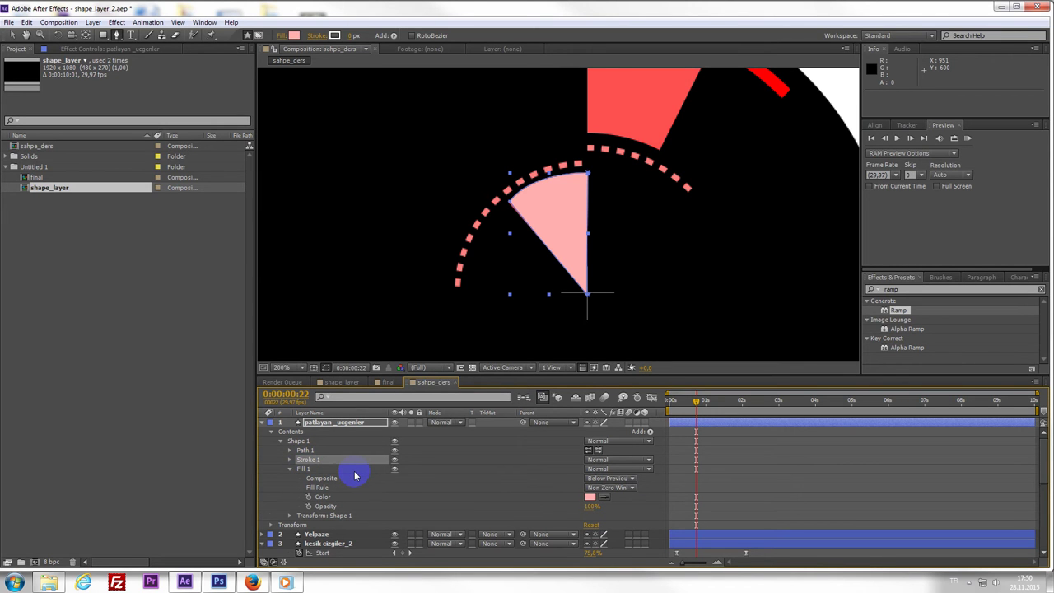
pyautogui.press('Delete')
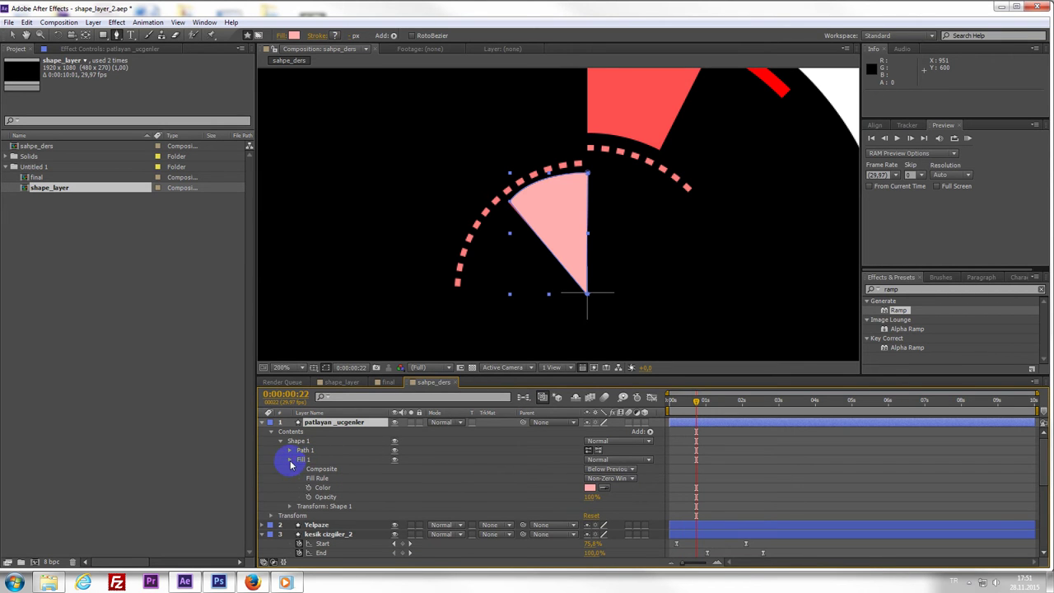
pyautogui.click(290, 462)
pyautogui.click(298, 461)
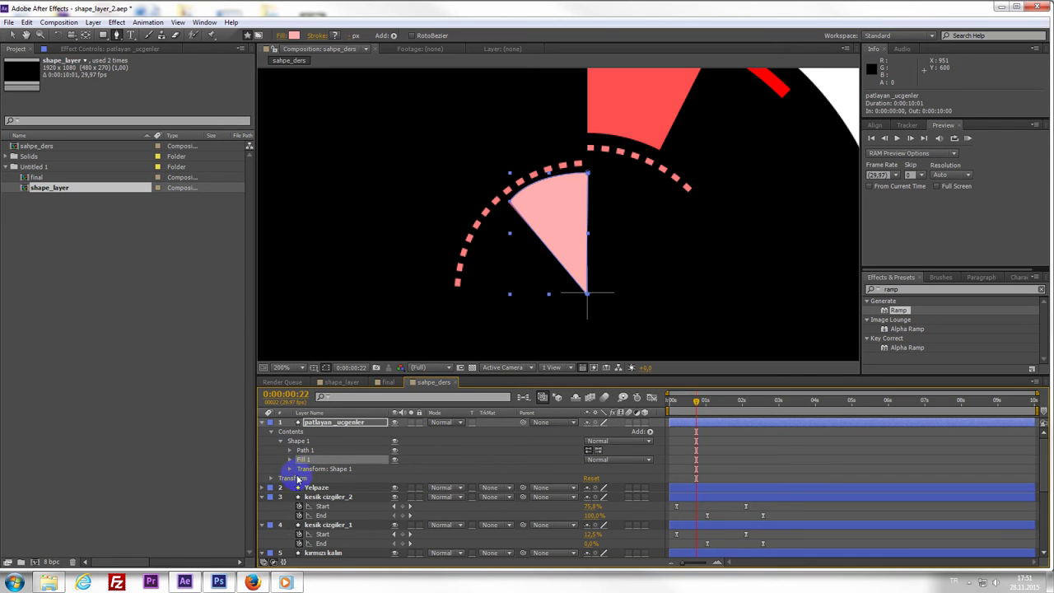
pyautogui.click(291, 461)
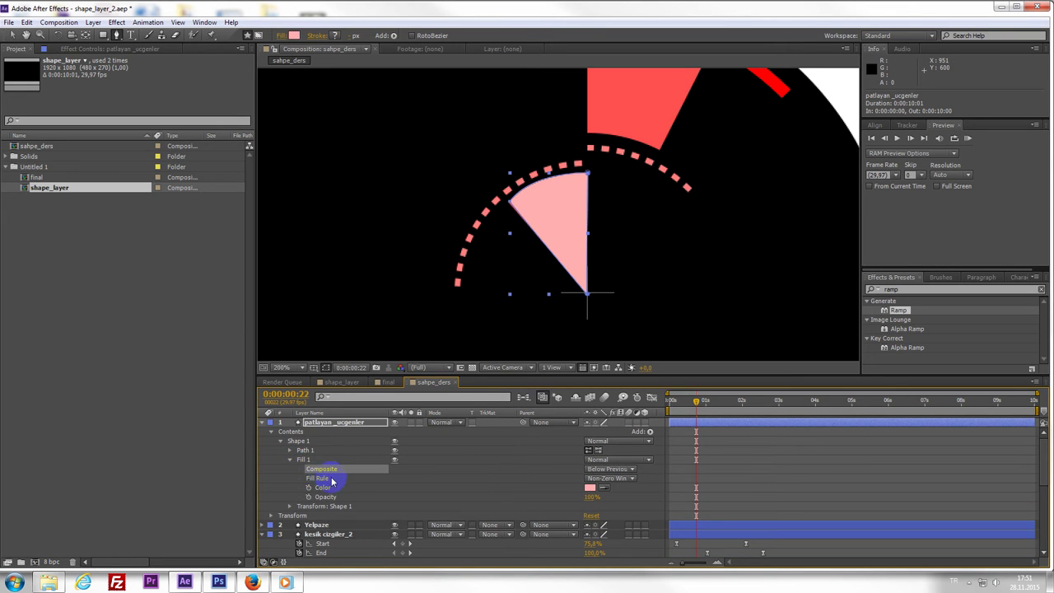
pyautogui.click(291, 451)
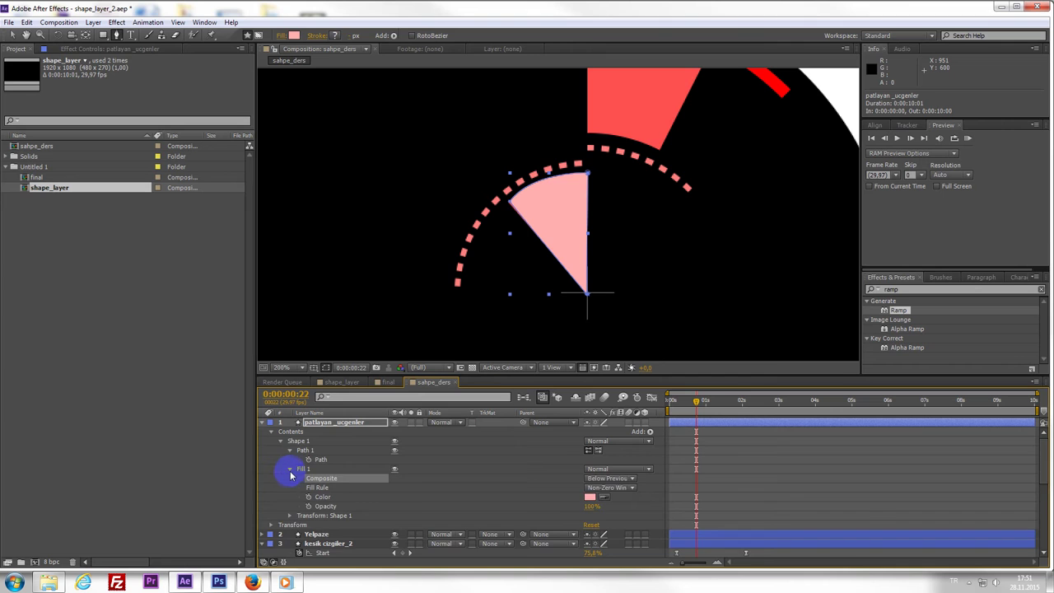
pyautogui.click(290, 471)
pyautogui.click(291, 451)
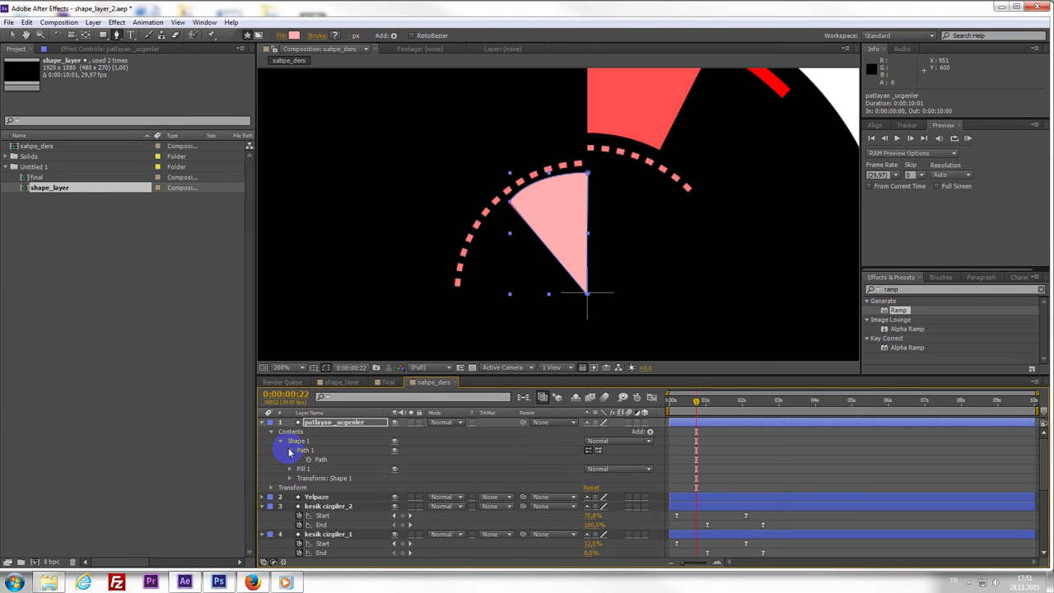
pyautogui.click(313, 460)
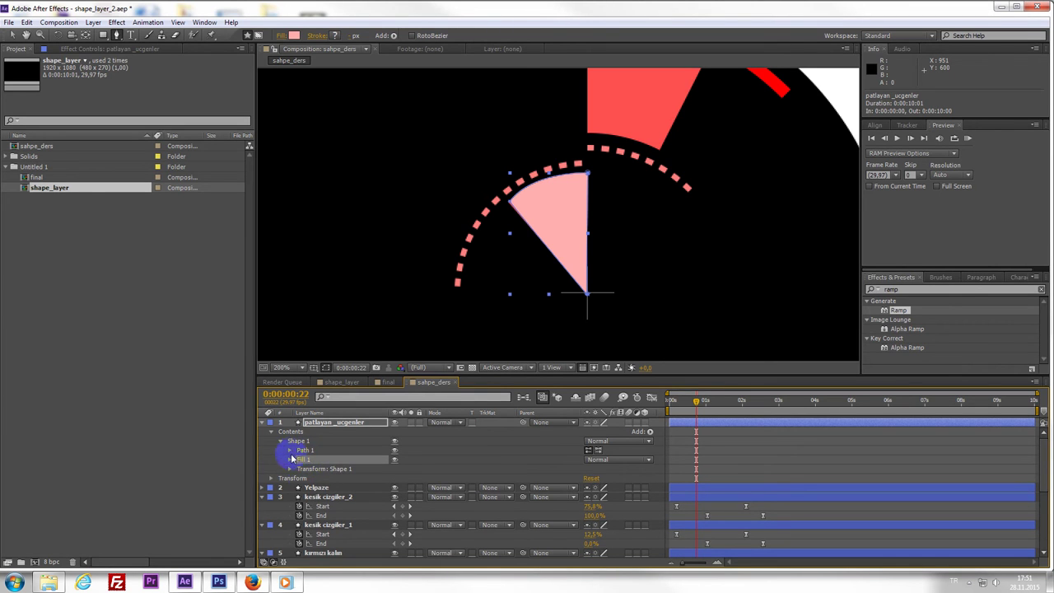
pyautogui.click(298, 470)
pyautogui.click(289, 470)
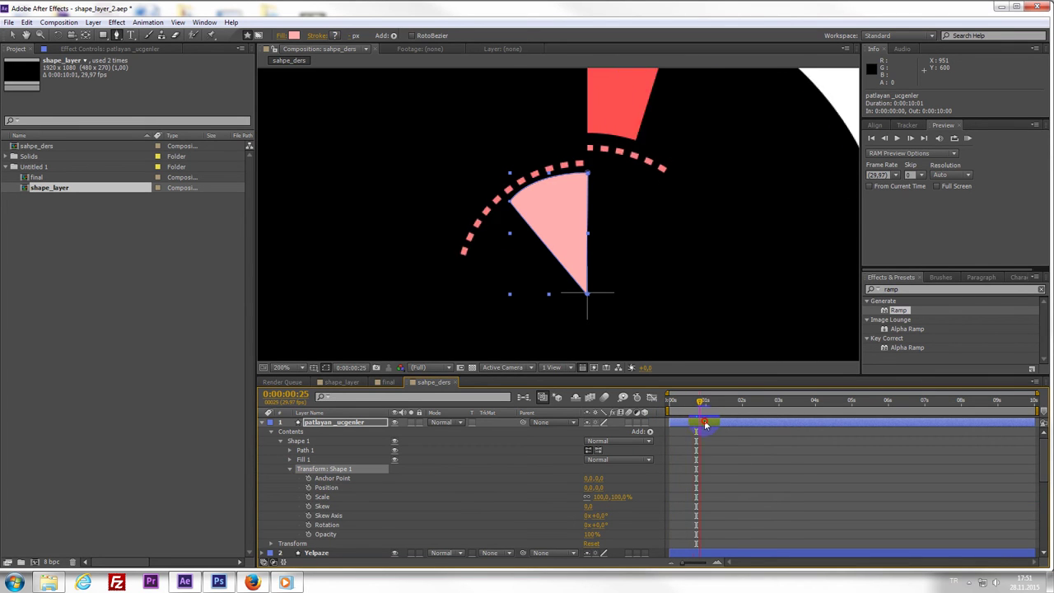
# - Keyframe Shape 1 Position at 0,0 on frame 0 and raise the wedge to 0,-374
pyautogui.moveTo(688, 414); pyautogui.dragTo(663, 412)
pyautogui.press(',')
pyautogui.press(',')
pyautogui.press('.')
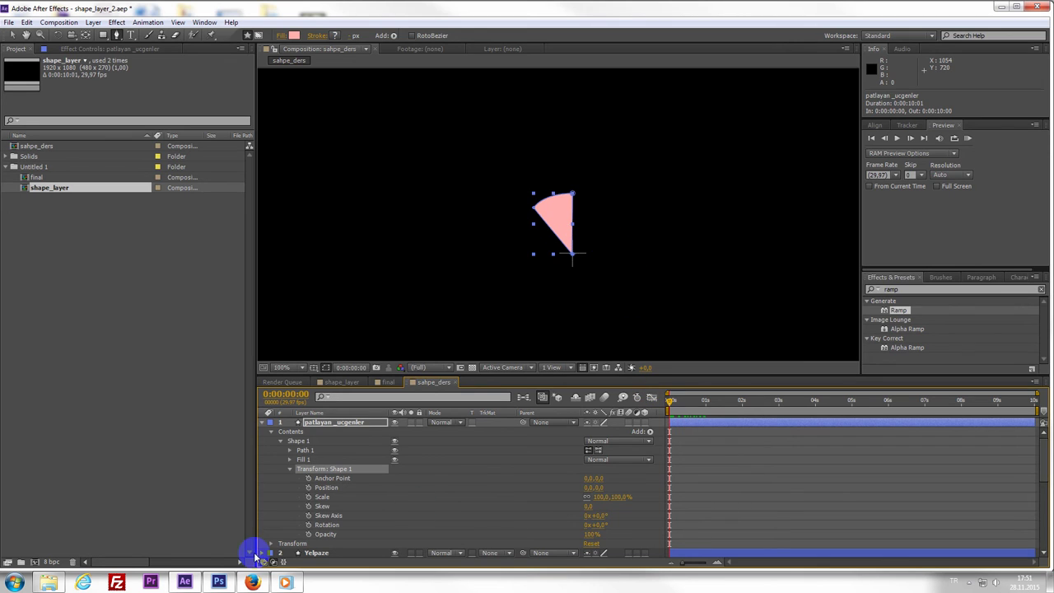
pyautogui.moveTo(593, 488); pyautogui.dragTo(630, 497)
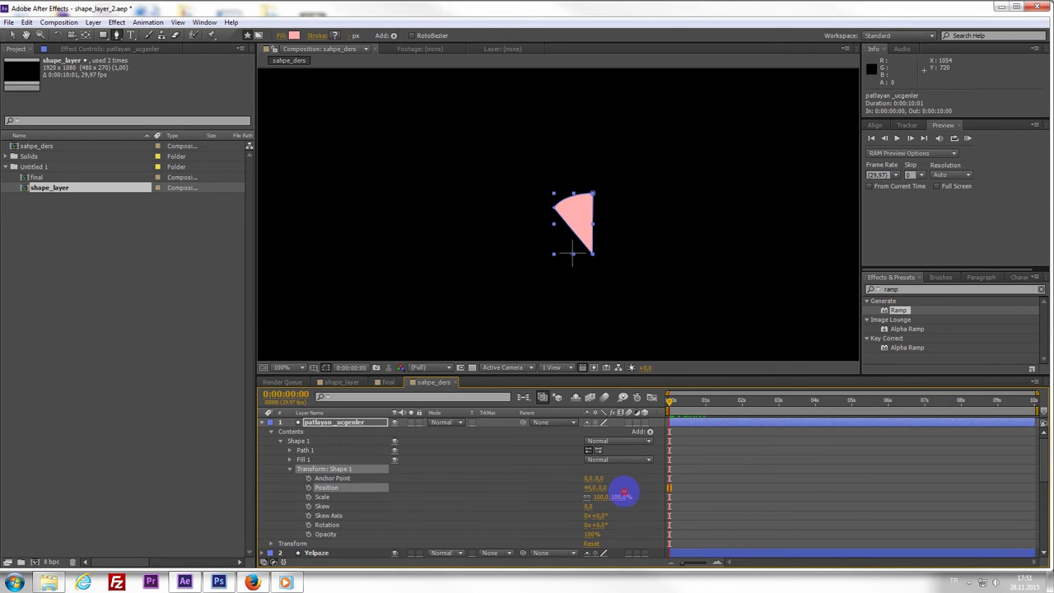
pyautogui.hotkey('ctrl', 'z')
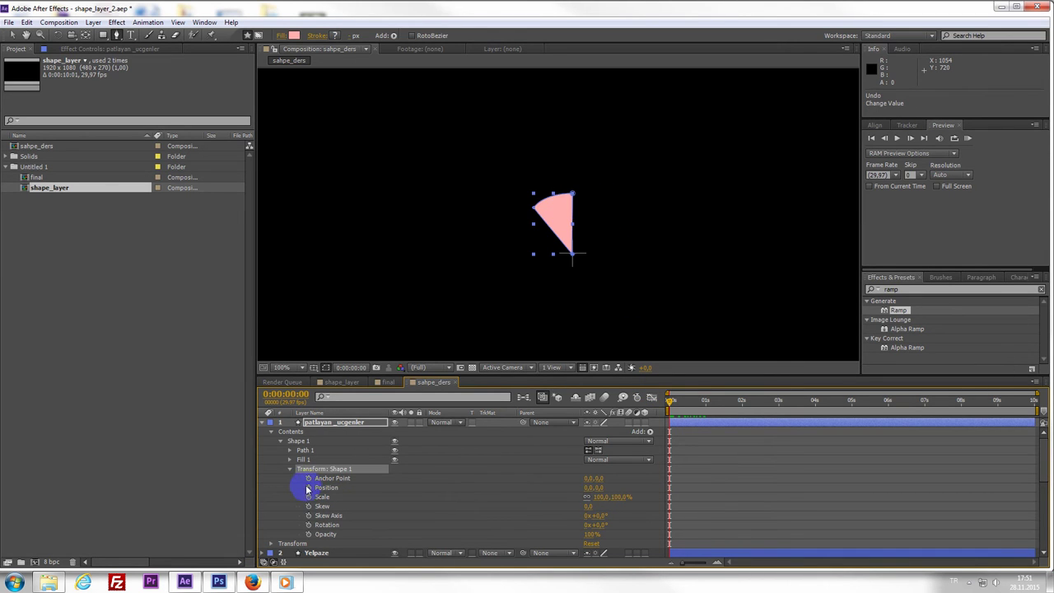
pyautogui.click(309, 488)
pyautogui.moveTo(595, 487); pyautogui.dragTo(398, 489)
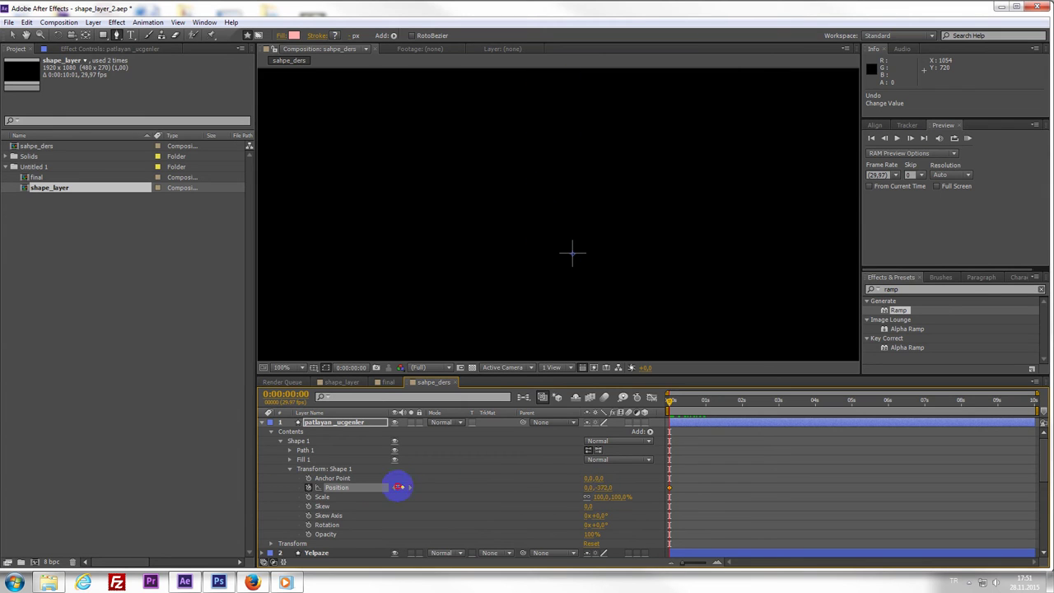
pyautogui.scroll(-2, 607, 167)
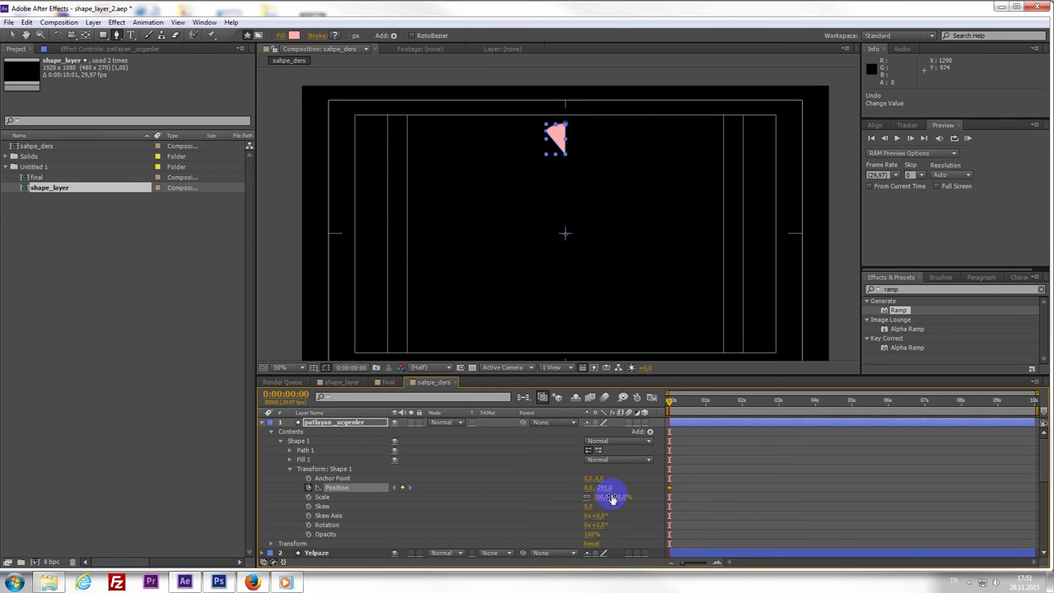
pyautogui.moveTo(605, 489); pyautogui.dragTo(562, 493)
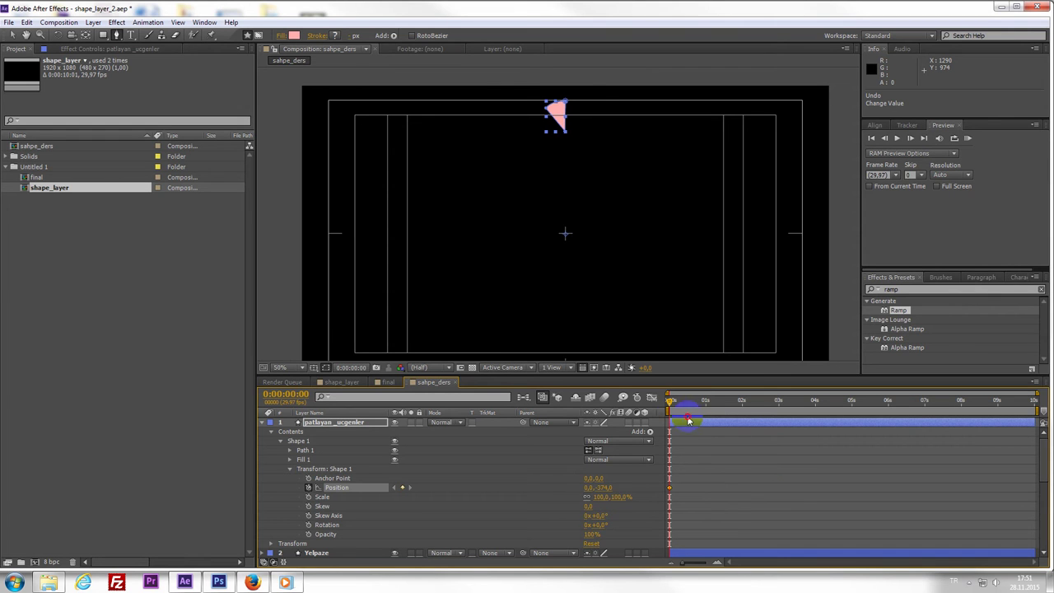
# - Move the Position keyframe to about two seconds, preview the rise, and switch to the final comp
pyautogui.moveTo(657, 413); pyautogui.dragTo(658, 432)
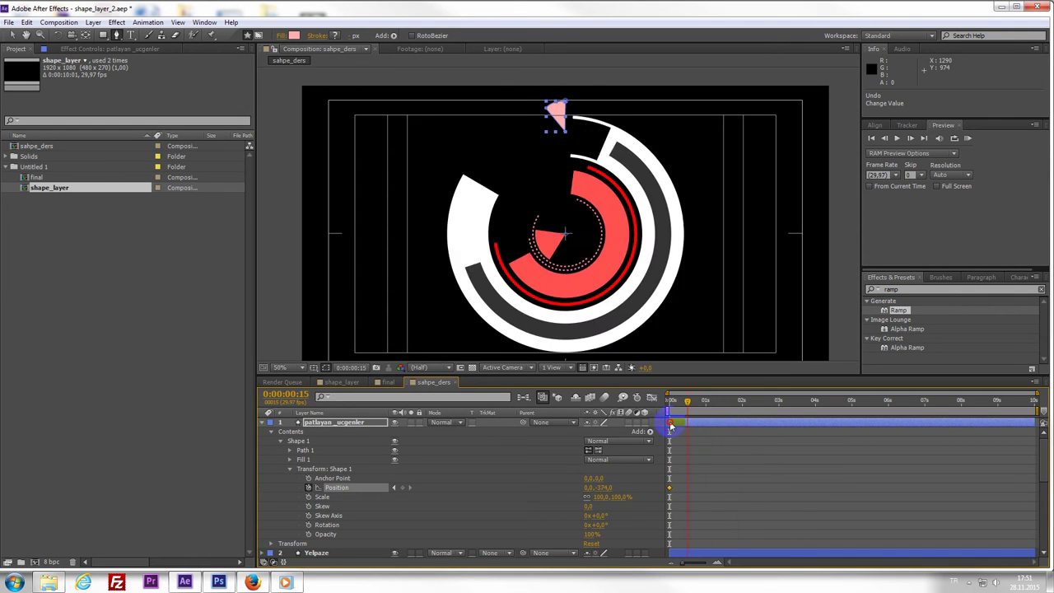
pyautogui.moveTo(670, 492); pyautogui.dragTo(737, 495)
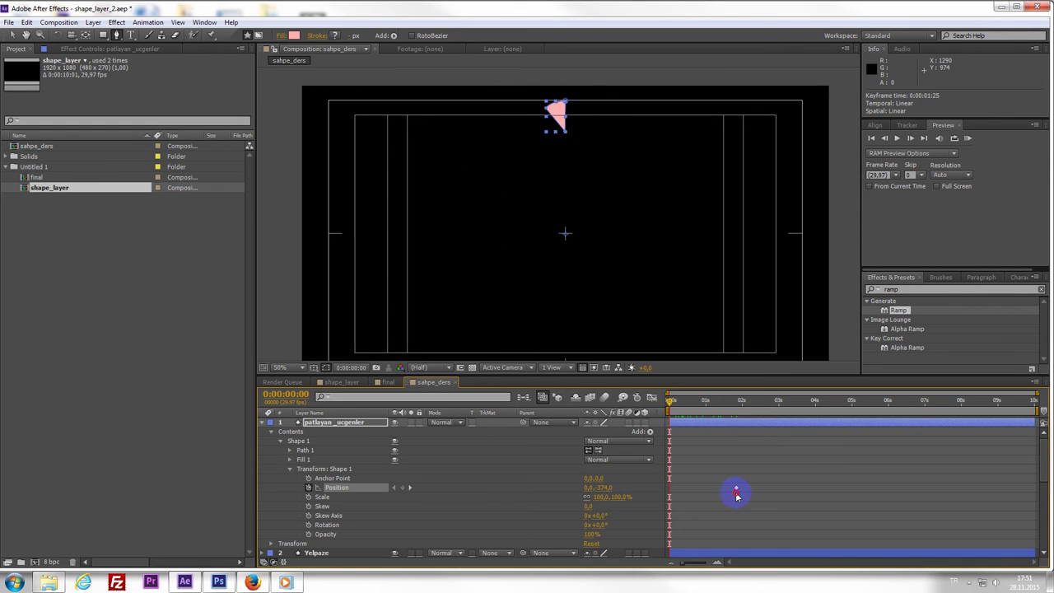
pyautogui.click(745, 408)
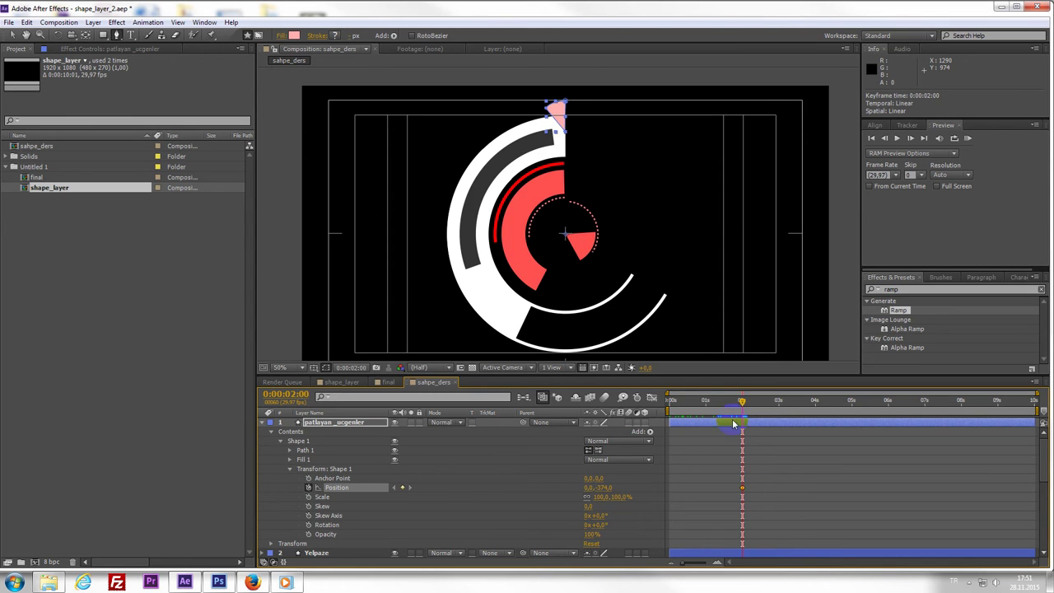
pyautogui.press('Home')
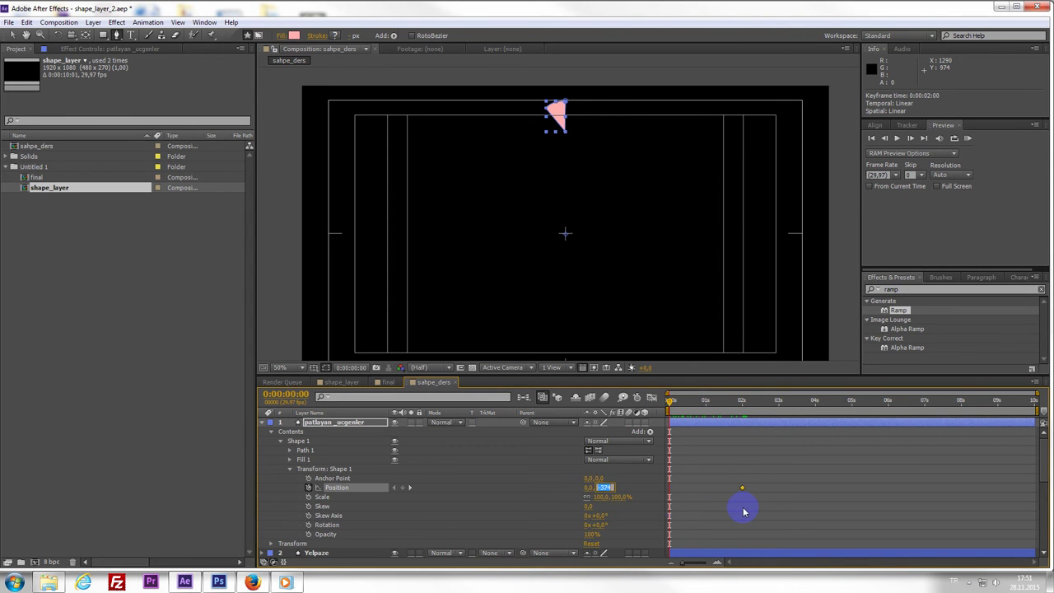
pyautogui.moveTo(672, 402)
pyautogui.mouseDown()
pyautogui.moveTo(775, 423)
pyautogui.moveTo(639, 431)
pyautogui.mouseUp()
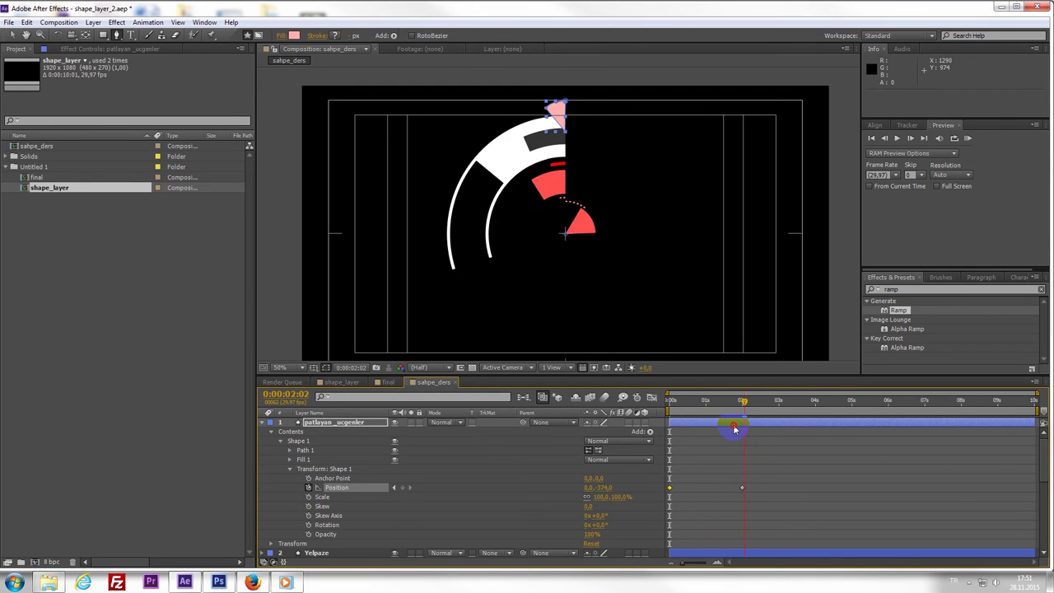
pyautogui.click(466, 341)
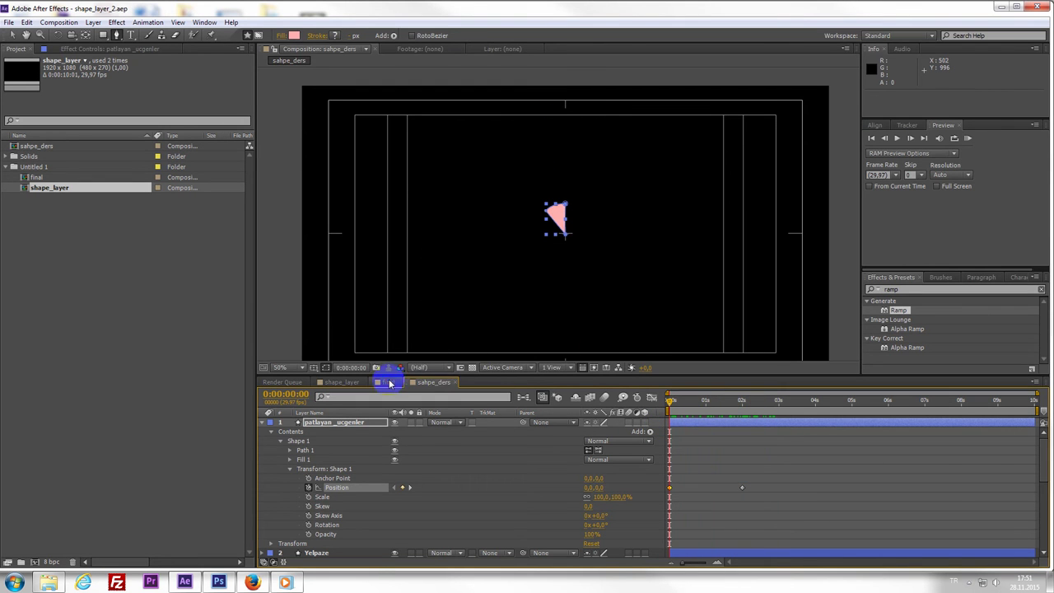
pyautogui.click(388, 383)
pyautogui.click(689, 401)
pyautogui.moveTo(689, 406)
pyautogui.mouseDown()
pyautogui.moveTo(833, 435)
pyautogui.moveTo(738, 445)
pyautogui.moveTo(826, 453)
pyautogui.mouseUp()
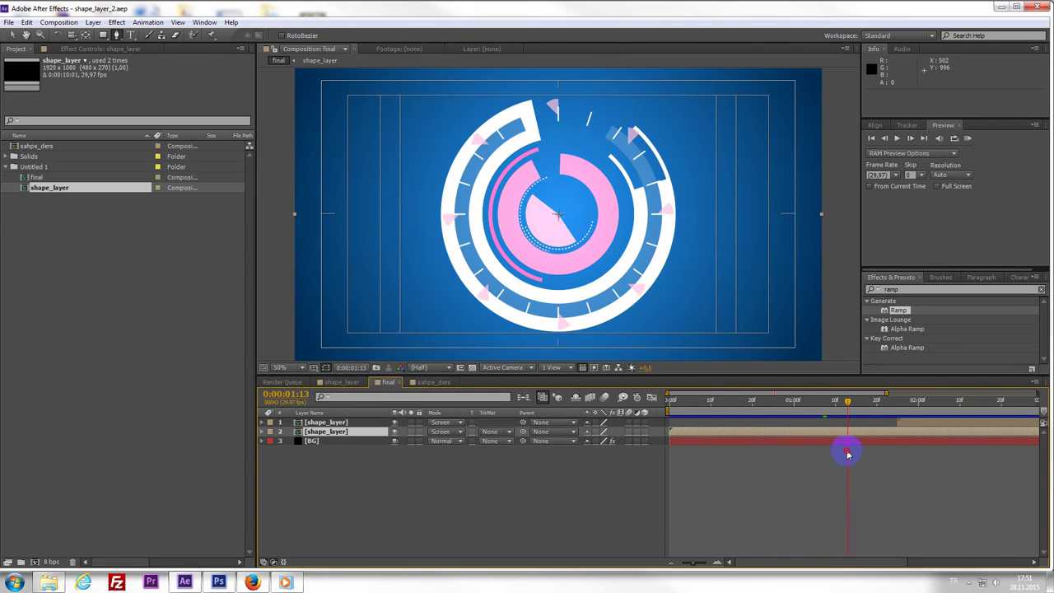
pyautogui.moveTo(826, 453); pyautogui.dragTo(797, 457)
pyautogui.click(432, 383)
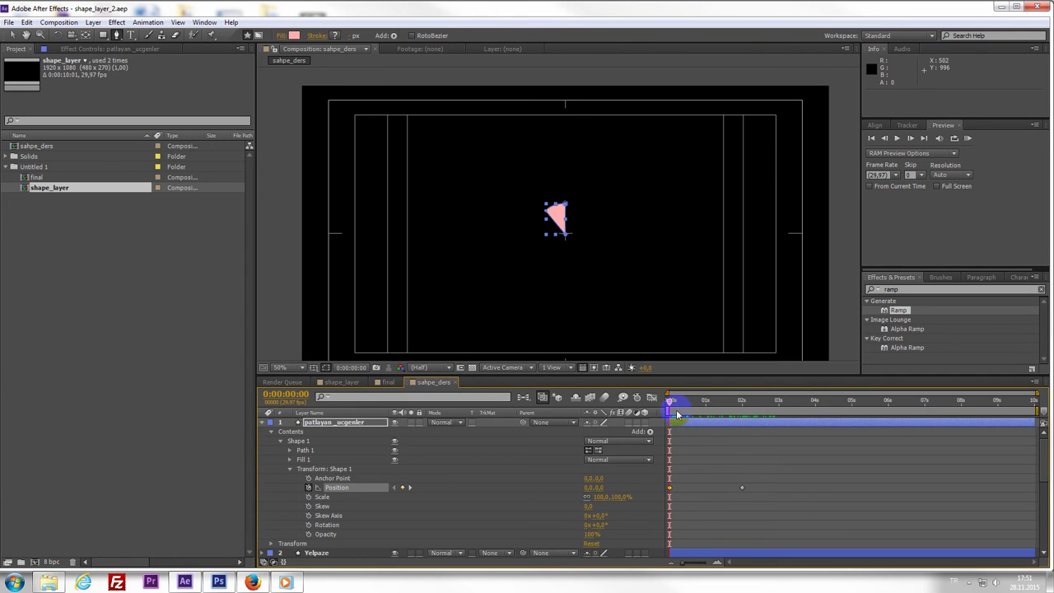
pyautogui.moveTo(677, 415); pyautogui.dragTo(669, 415)
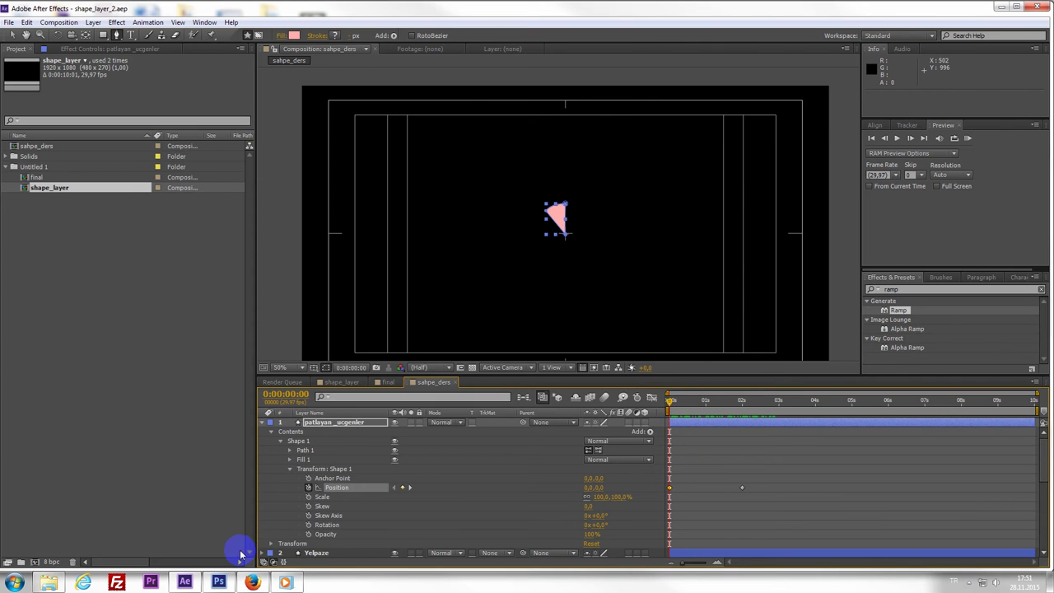
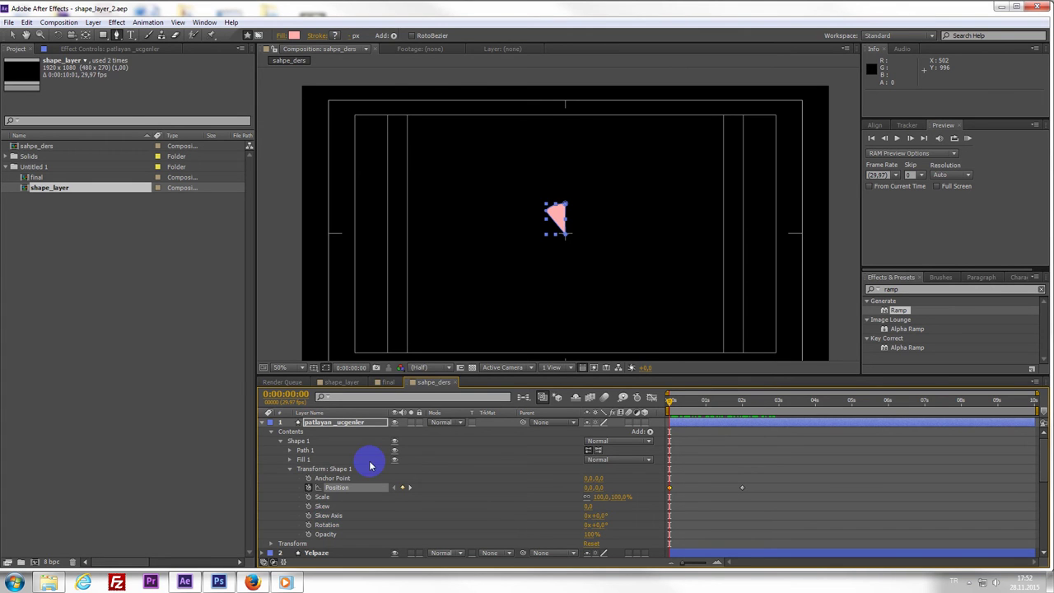
# - Keyframe the triangle's Opacity at 0% at frame 0, then 100% and back to 0% near 2s
pyautogui.click(309, 533)
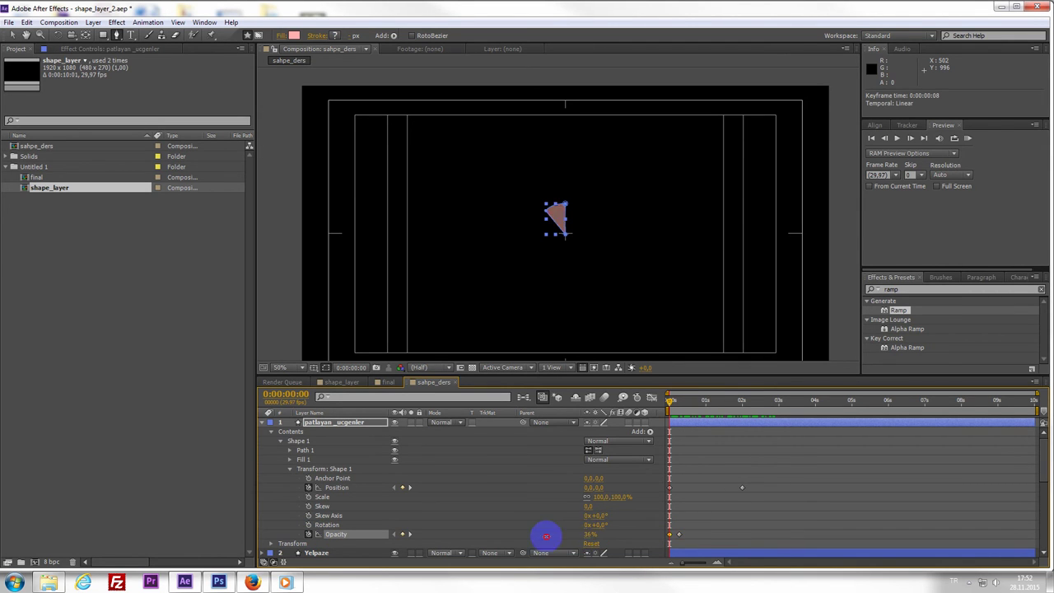
pyautogui.moveTo(591, 537); pyautogui.dragTo(505, 535)
pyautogui.moveTo(671, 410); pyautogui.dragTo(746, 428)
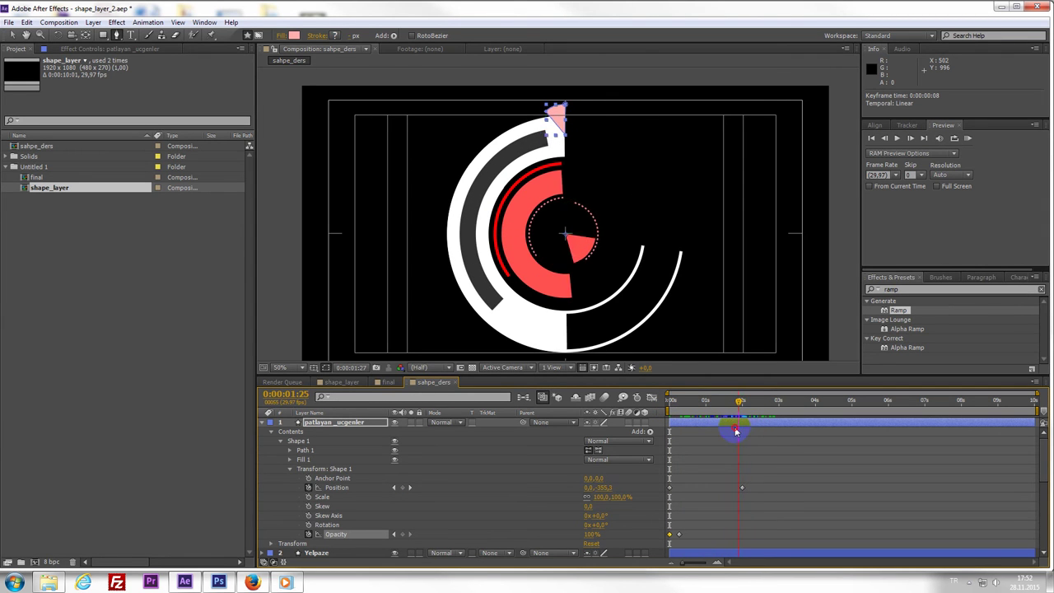
pyautogui.moveTo(747, 427); pyautogui.dragTo(729, 428)
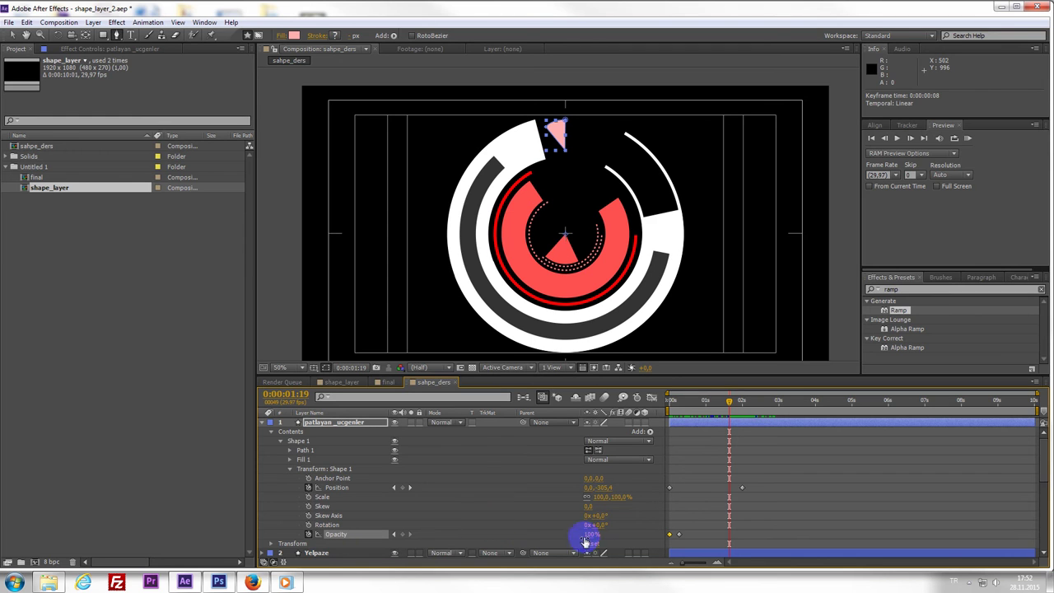
pyautogui.click(740, 418)
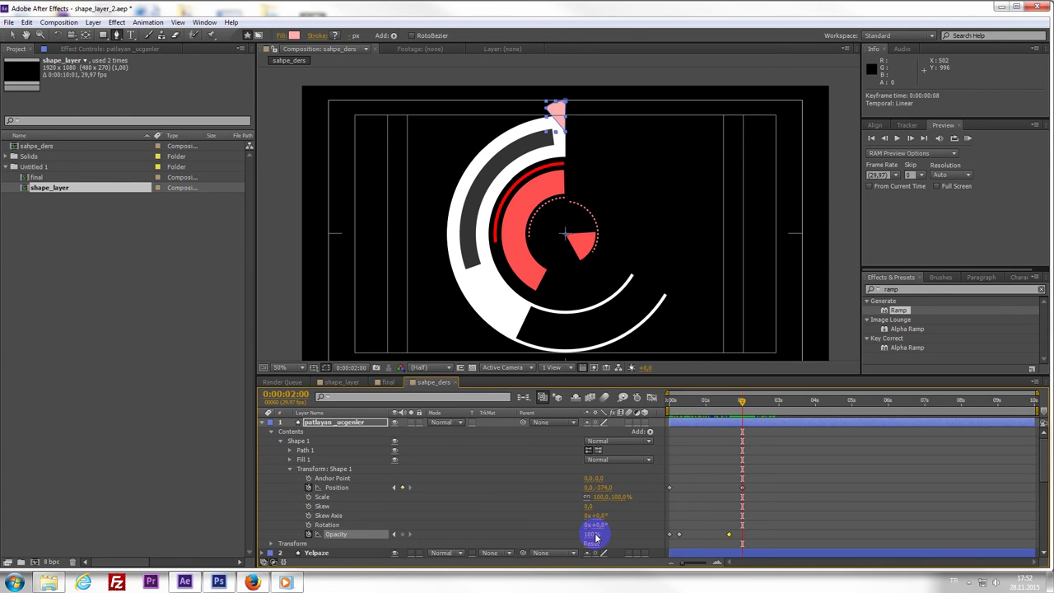
pyautogui.moveTo(595, 537); pyautogui.dragTo(497, 535)
pyautogui.moveTo(725, 403)
pyautogui.mouseDown()
pyautogui.moveTo(690, 431)
pyautogui.moveTo(743, 441)
pyautogui.mouseUp()
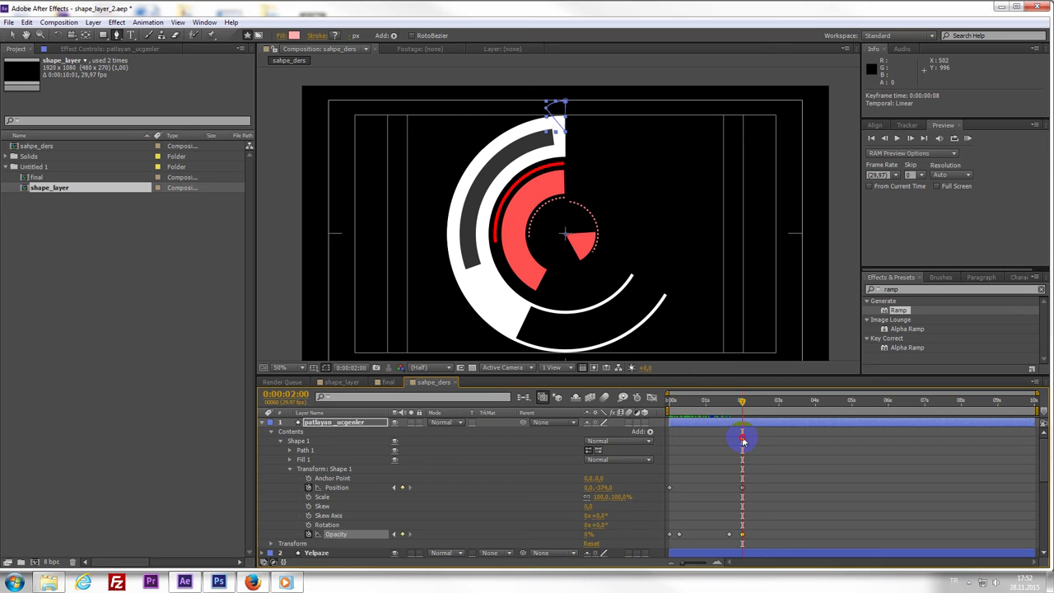
# - Raise the triangle's Position Y to about -452 at the 2-second mark
pyautogui.click(742, 491)
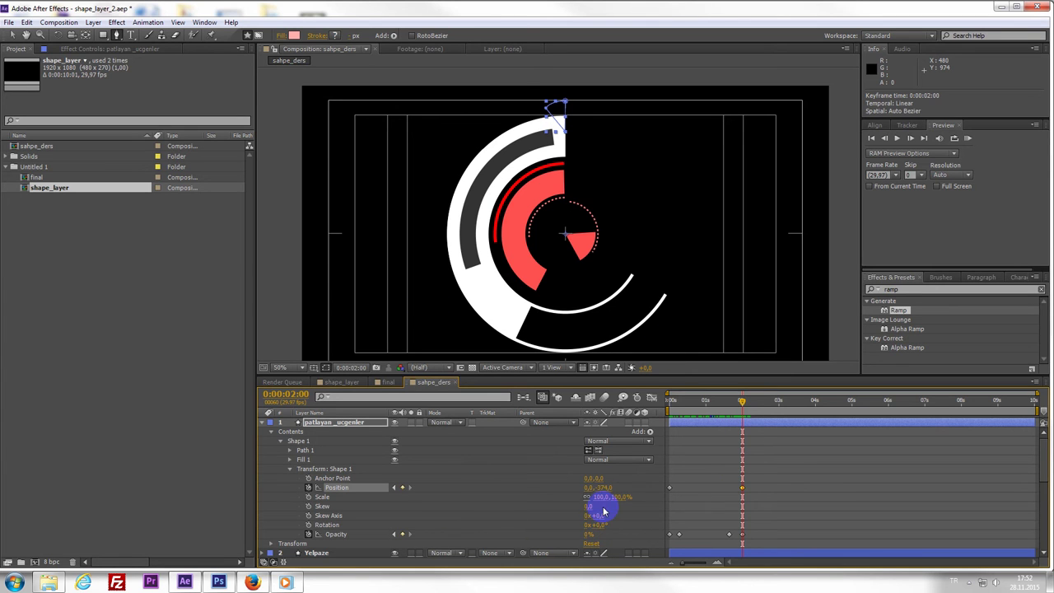
pyautogui.moveTo(606, 491)
pyautogui.mouseDown()
pyautogui.moveTo(554, 489)
pyautogui.moveTo(568, 486)
pyautogui.mouseUp()
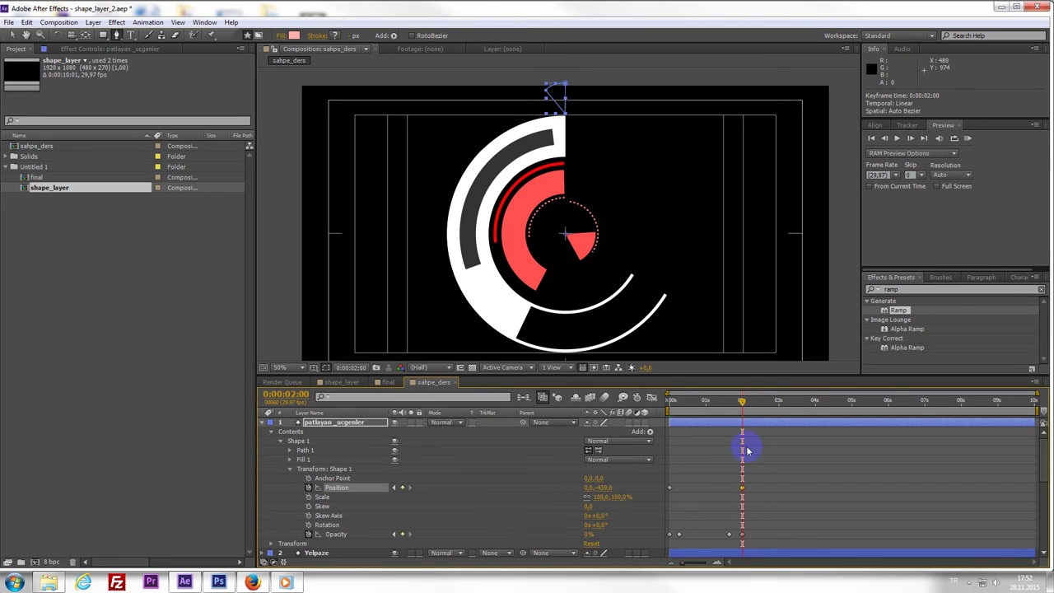
pyautogui.moveTo(742, 402)
pyautogui.mouseDown()
pyautogui.moveTo(748, 416)
pyautogui.moveTo(659, 456)
pyautogui.mouseUp()
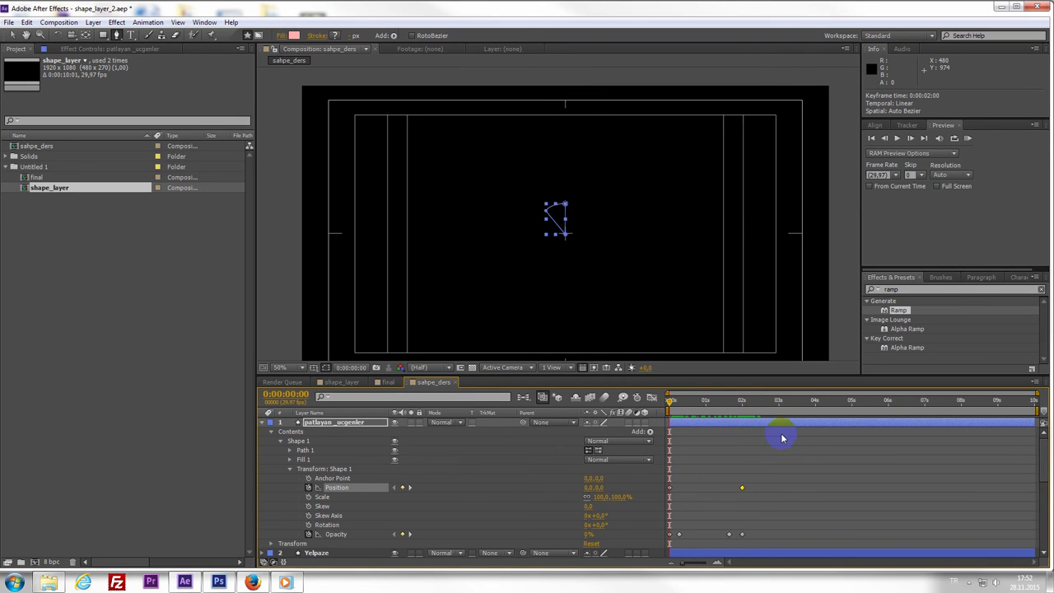
# - Add a Repeater to the patlayan_ucgenler shape layer and scrub to see the copies
pyautogui.click(262, 423)
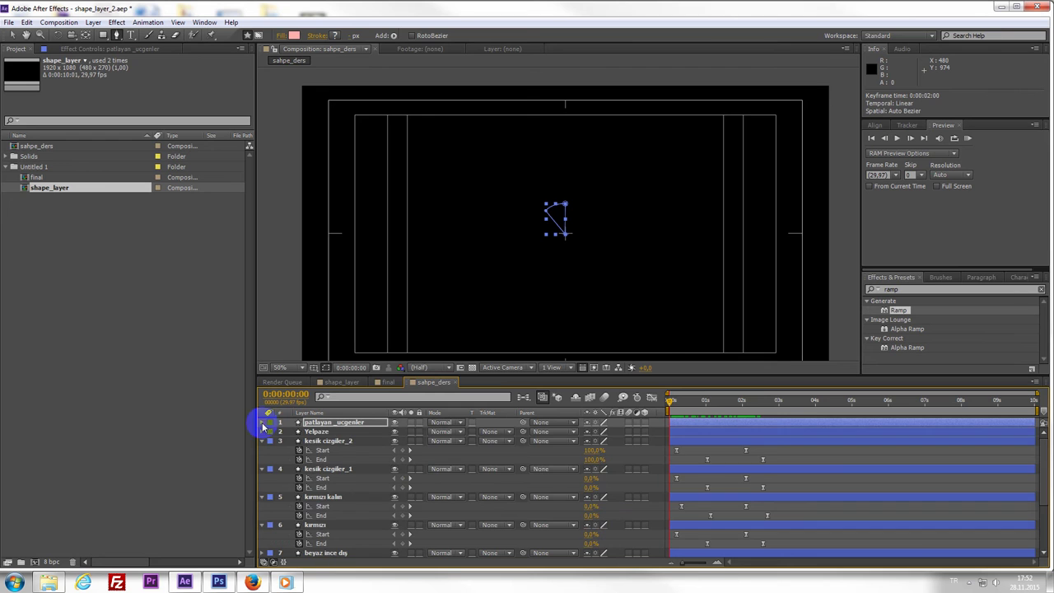
pyautogui.click(722, 425)
pyautogui.click(393, 35)
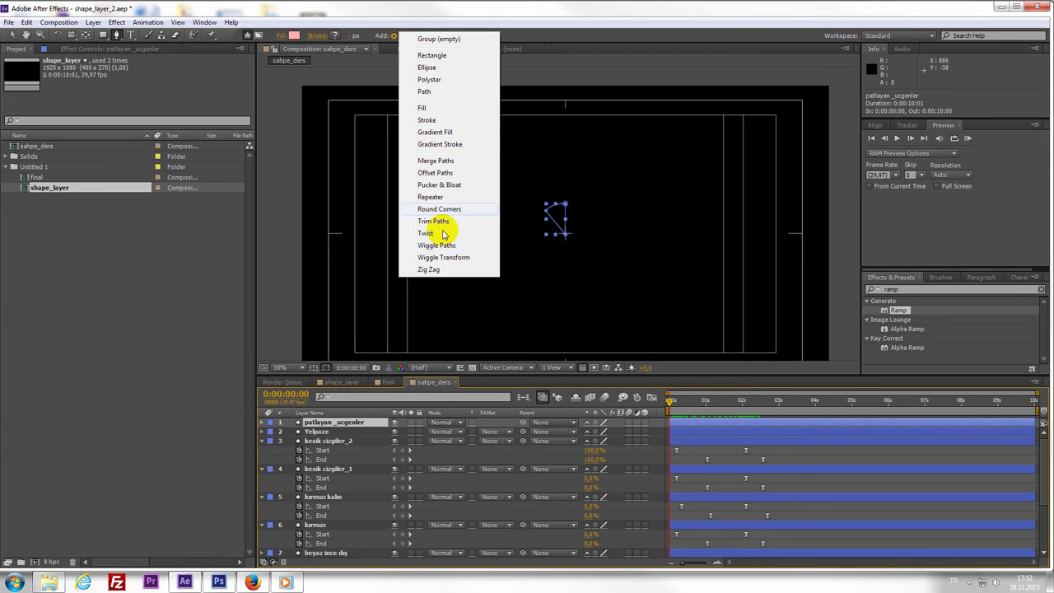
pyautogui.click(447, 196)
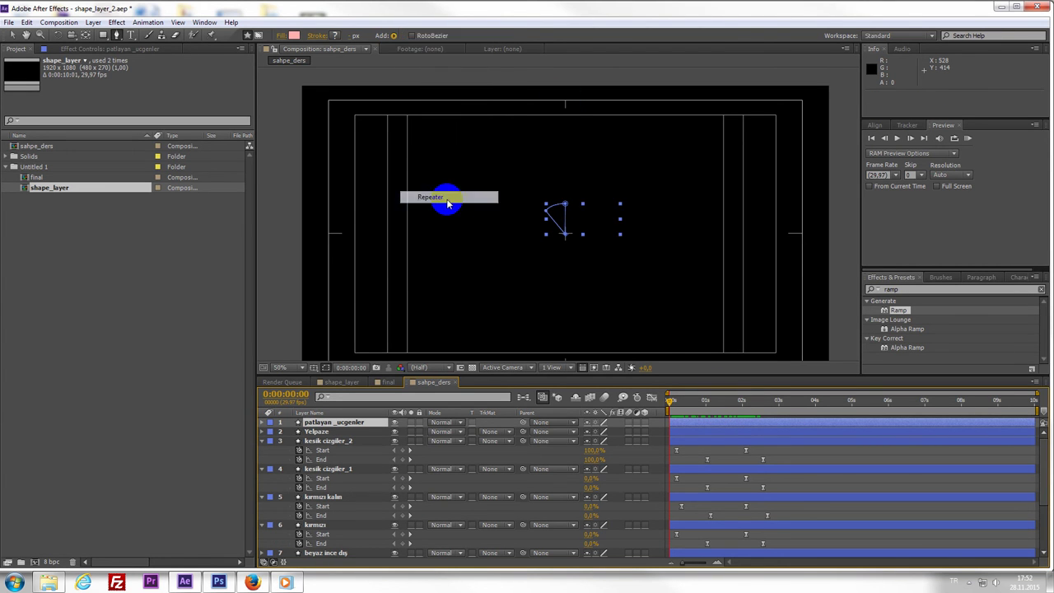
pyautogui.click(531, 311)
pyautogui.click(692, 422)
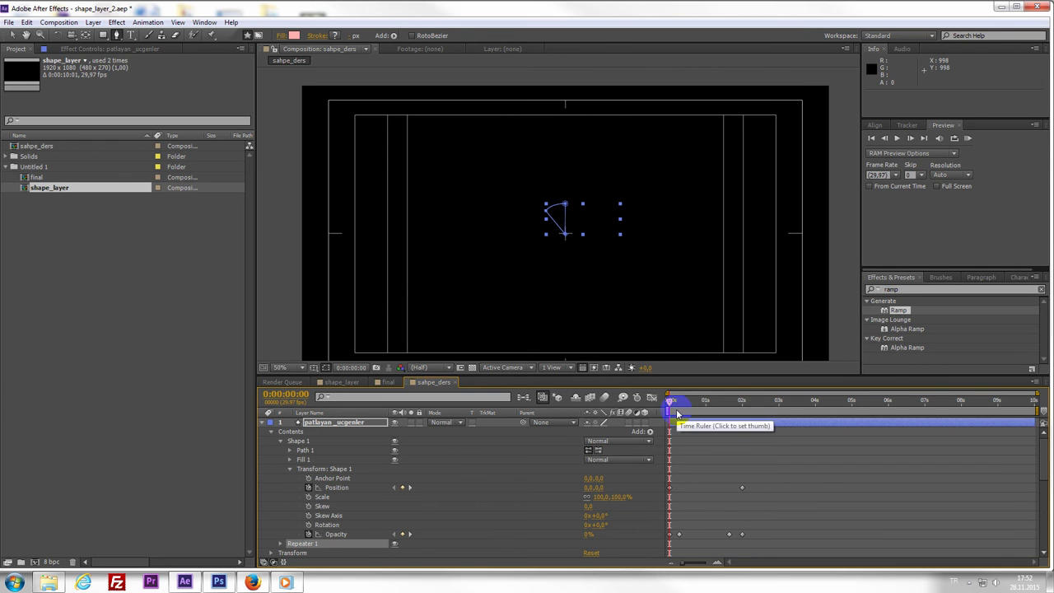
pyautogui.moveTo(680, 410); pyautogui.dragTo(696, 425)
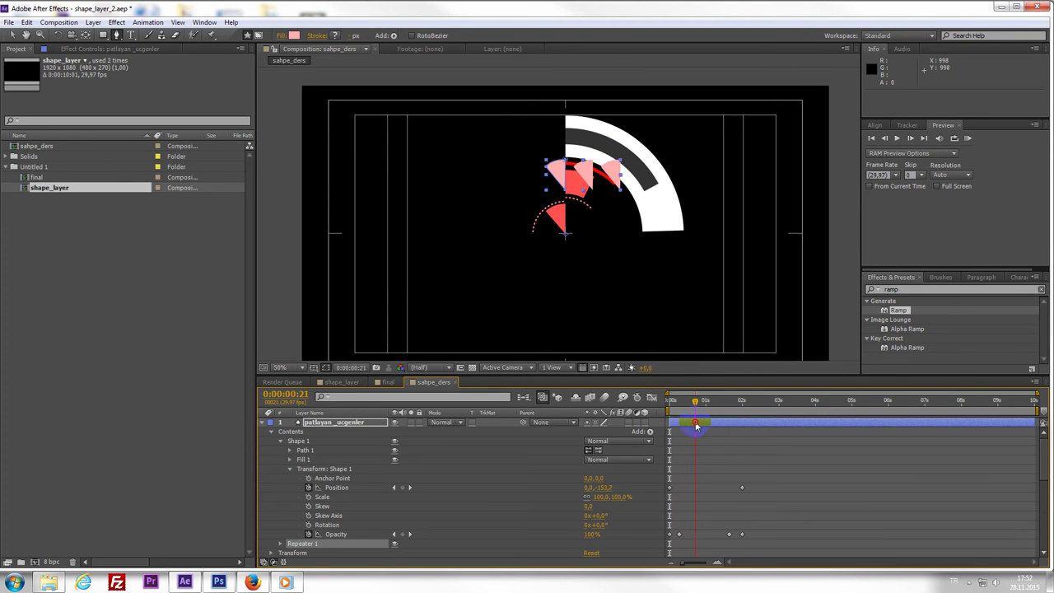
pyautogui.scroll(-4, 347, 524)
pyautogui.scroll(4, 348, 524)
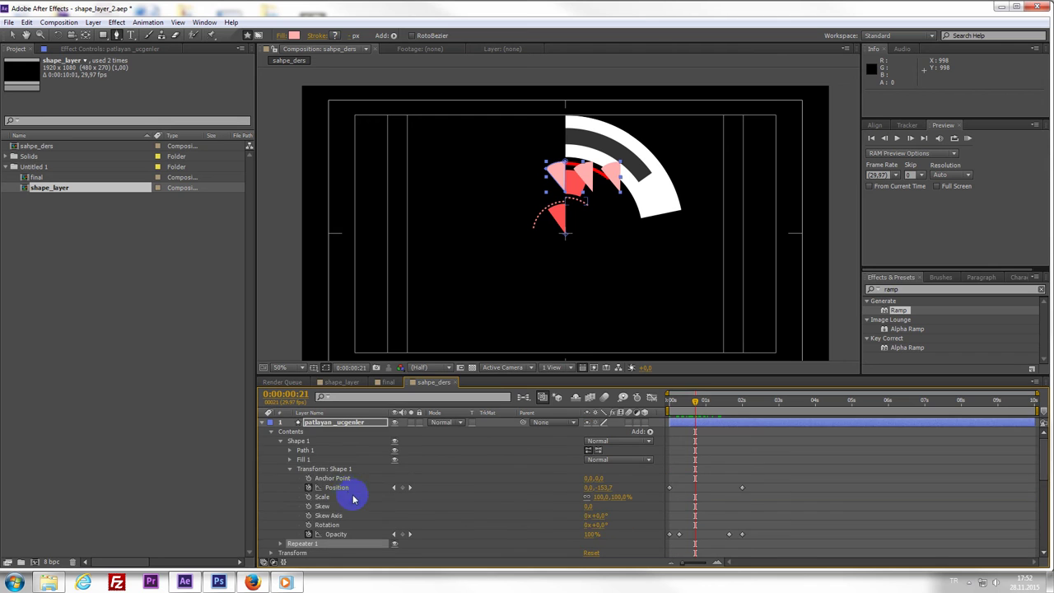
# - Set Repeater 1 Copies to 8, then view the final composition
pyautogui.click(288, 463)
pyautogui.click(280, 440)
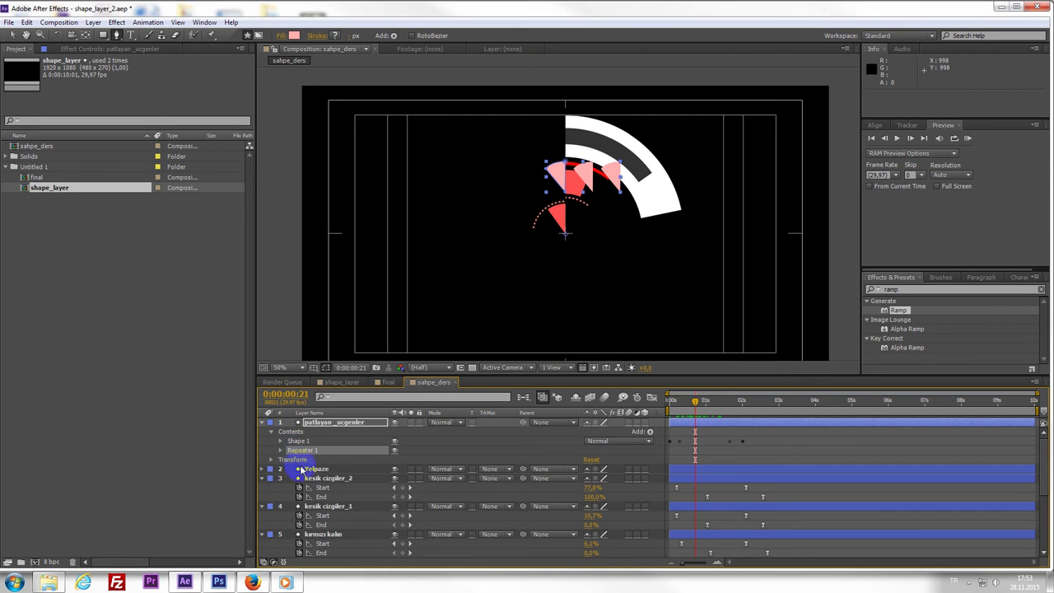
pyautogui.click(281, 451)
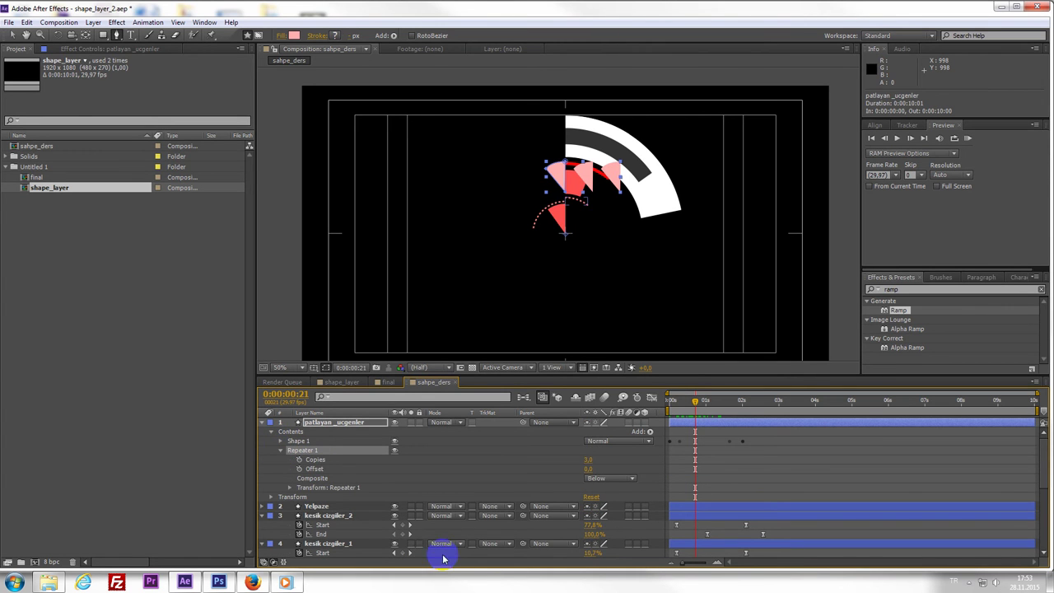
pyautogui.click(590, 463)
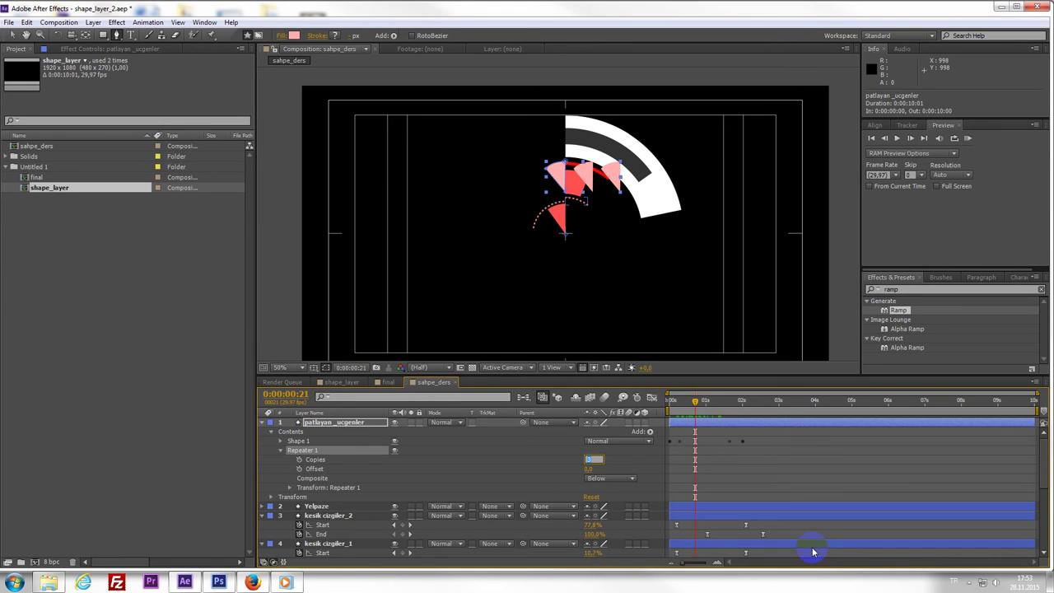
pyautogui.write('8')
pyautogui.press('Return')
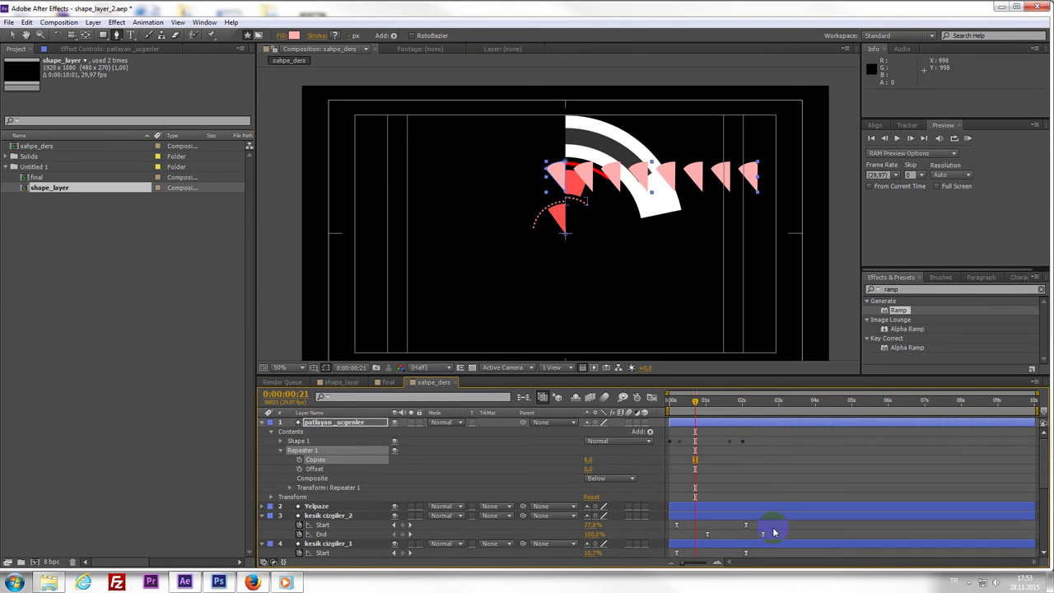
pyautogui.click(387, 382)
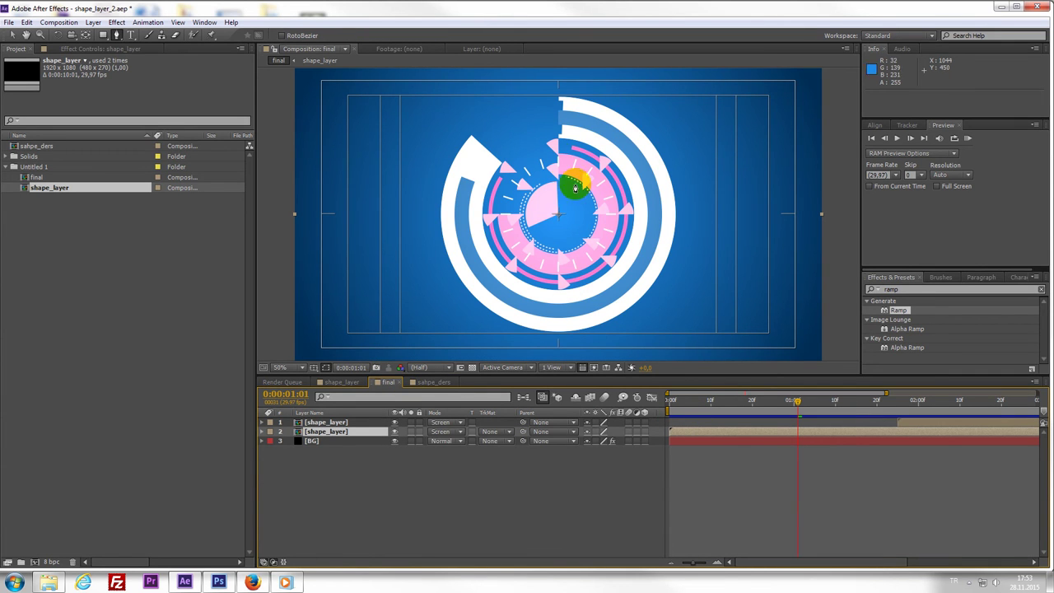
# - In sahpe_ders, set Repeater 1's transform Position to 0,0 so the copies stack
pyautogui.click(434, 382)
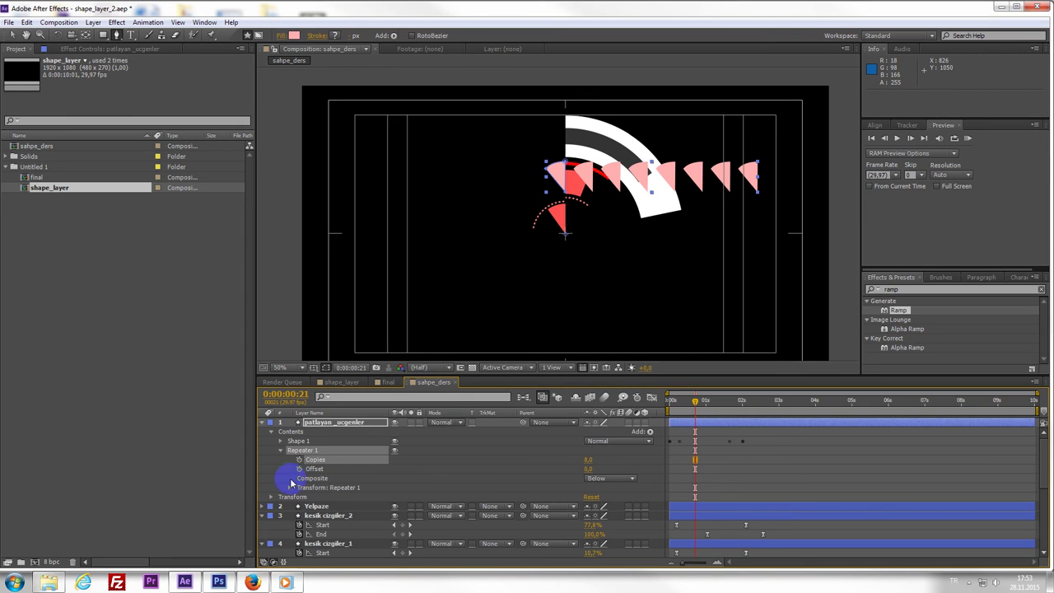
pyautogui.click(589, 458)
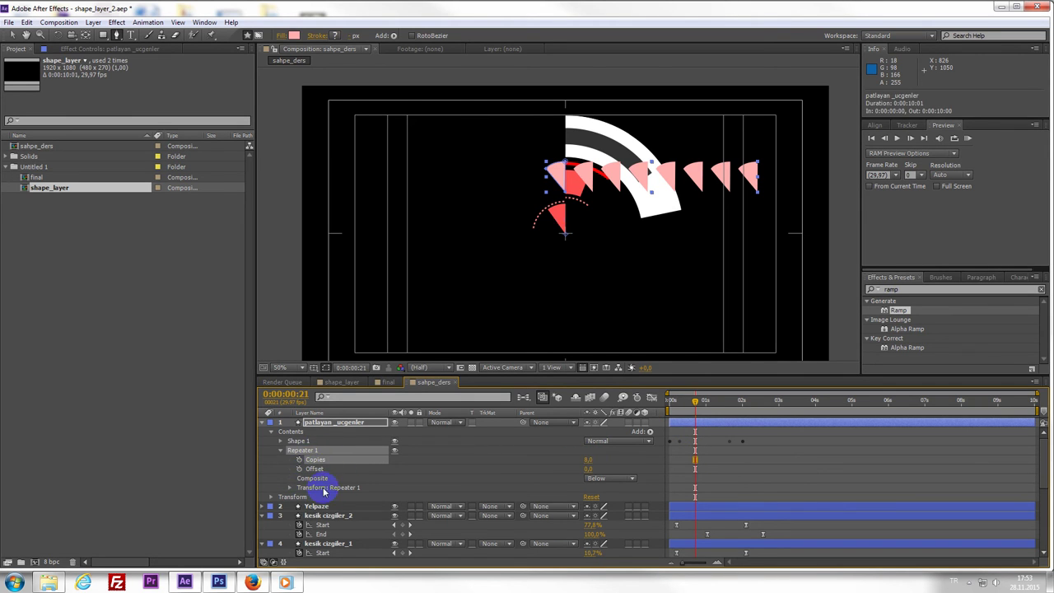
pyautogui.click(328, 489)
pyautogui.click(290, 488)
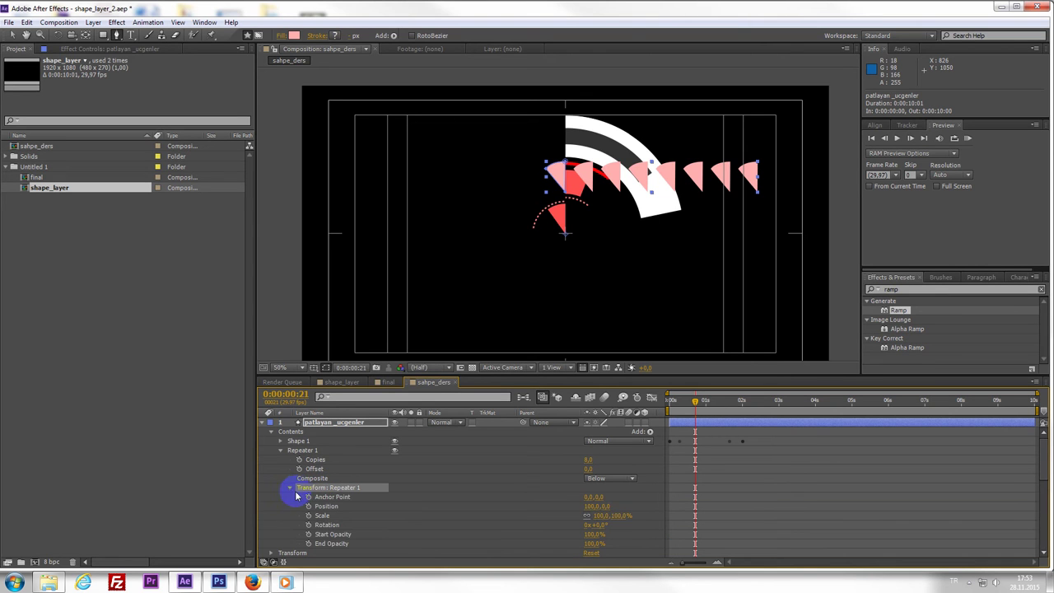
pyautogui.click(281, 440)
pyautogui.click(321, 471)
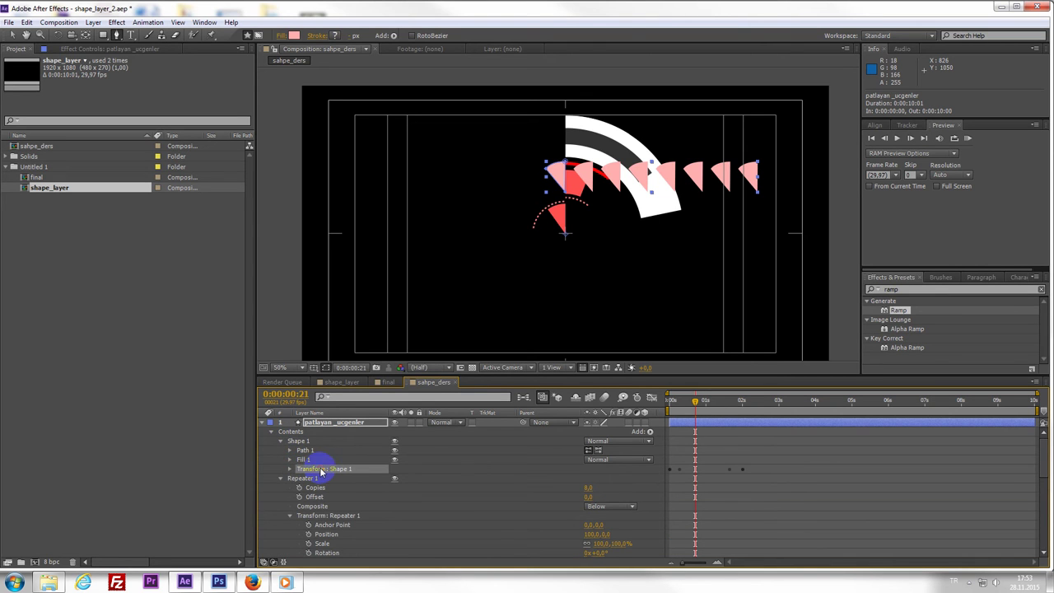
pyautogui.click(281, 440)
pyautogui.click(299, 442)
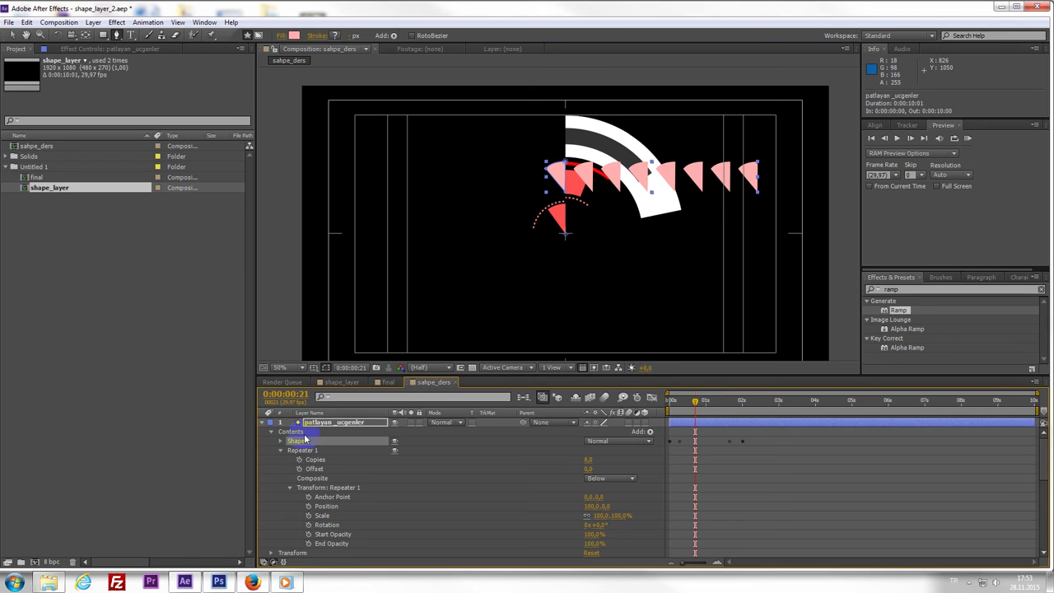
pyautogui.click(303, 452)
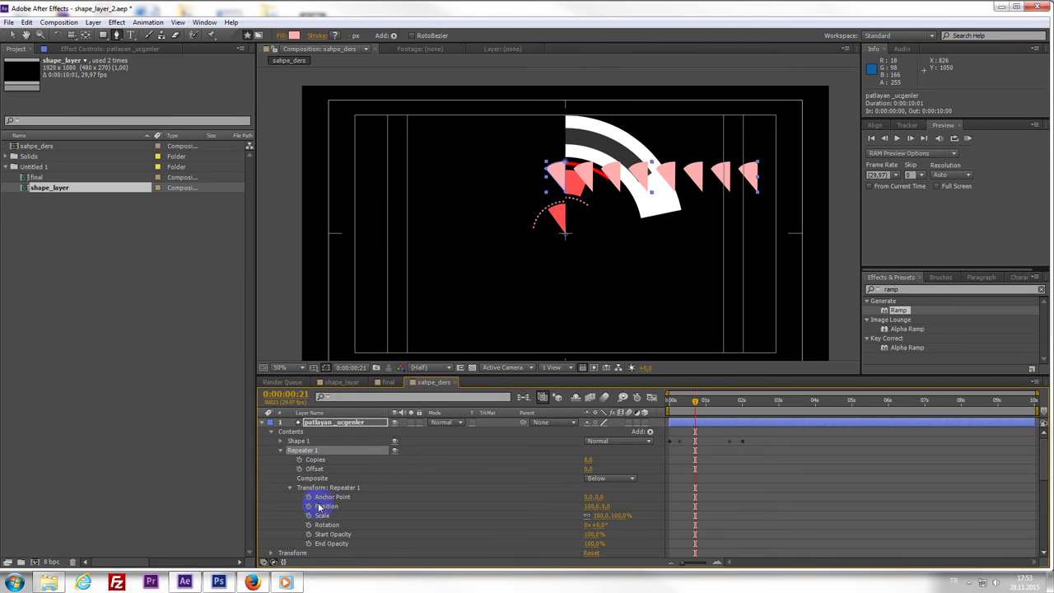
pyautogui.scroll(-1, 284, 531)
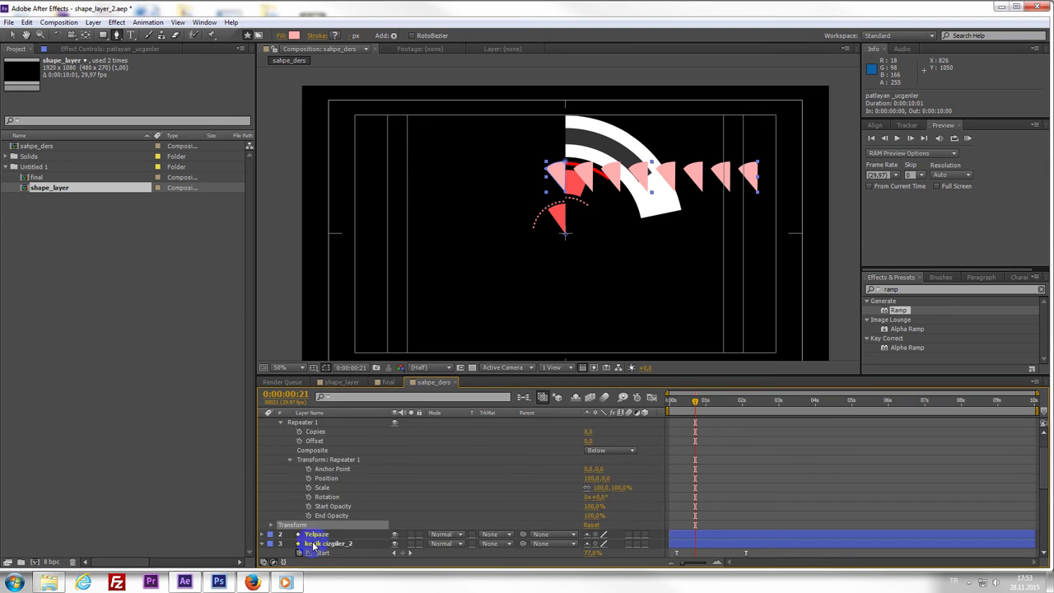
pyautogui.scroll(-2, 288, 510)
pyautogui.scroll(2, 296, 476)
pyautogui.scroll(1, 355, 503)
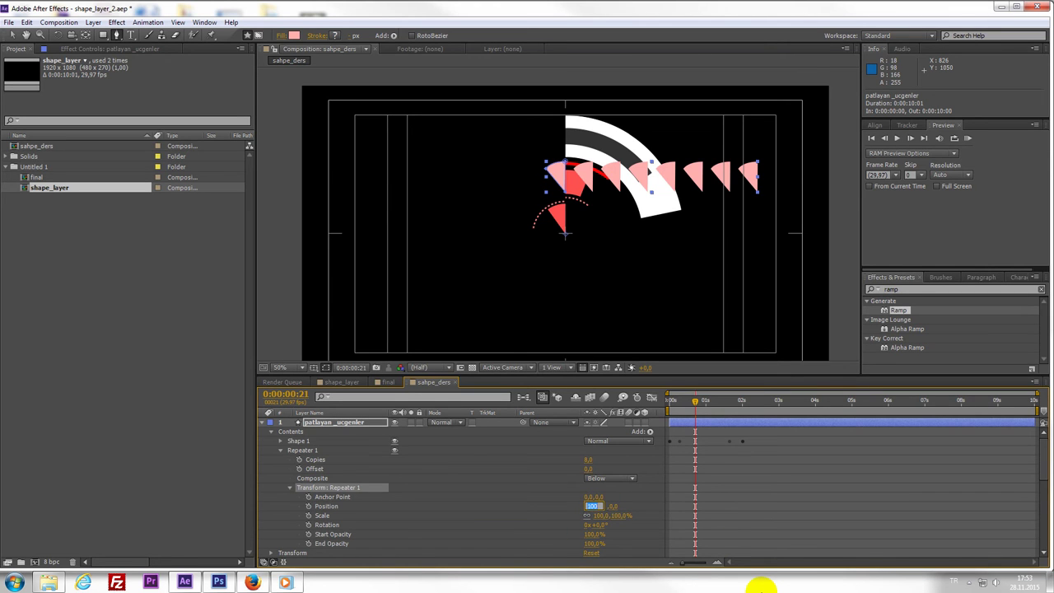
pyautogui.write('0')
pyautogui.press('Return')
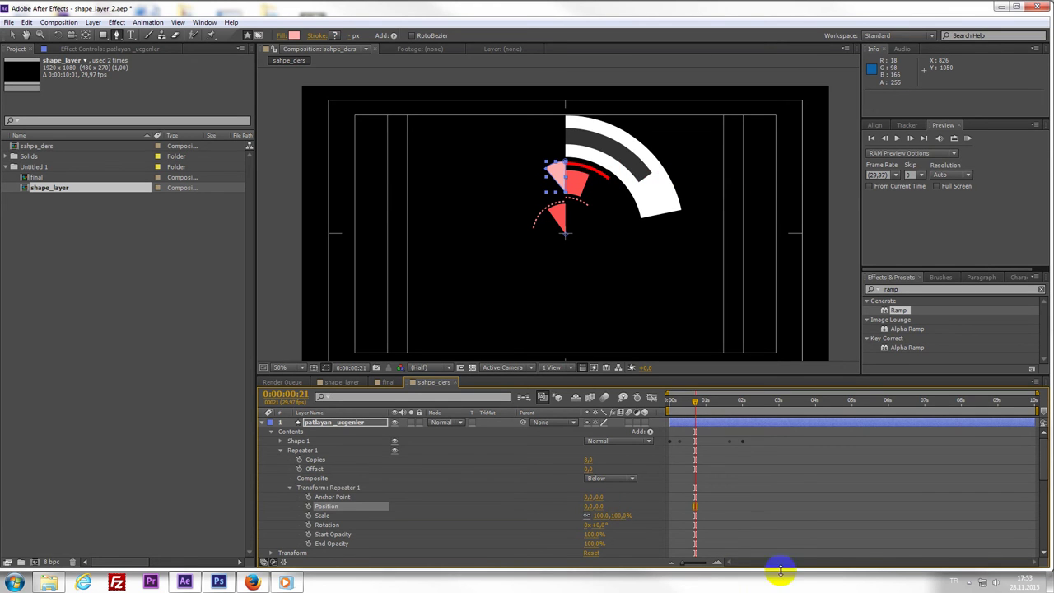
# - Set the Repeater rotation to 45° (360/8) and scrub to check the ring of triangles
pyautogui.press('KP_0')
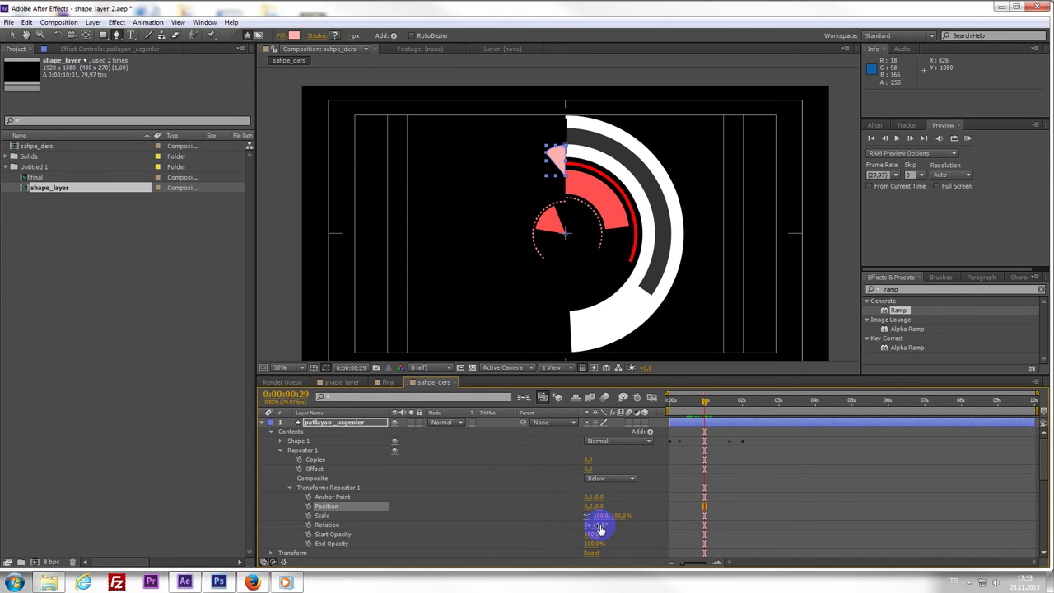
pyautogui.moveTo(600, 529); pyautogui.dragTo(628, 527)
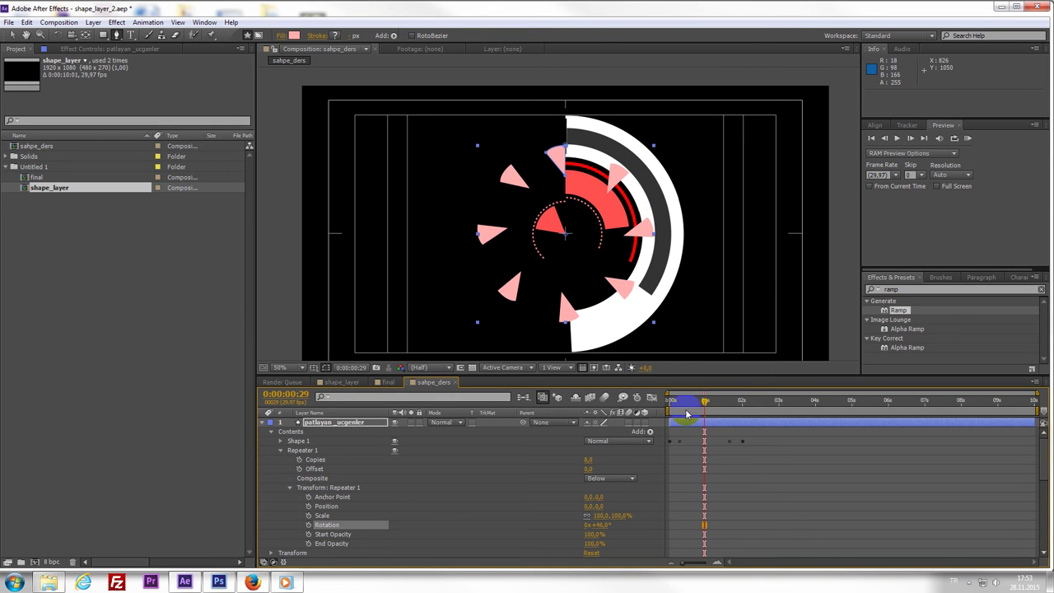
pyautogui.moveTo(704, 401); pyautogui.dragTo(754, 437)
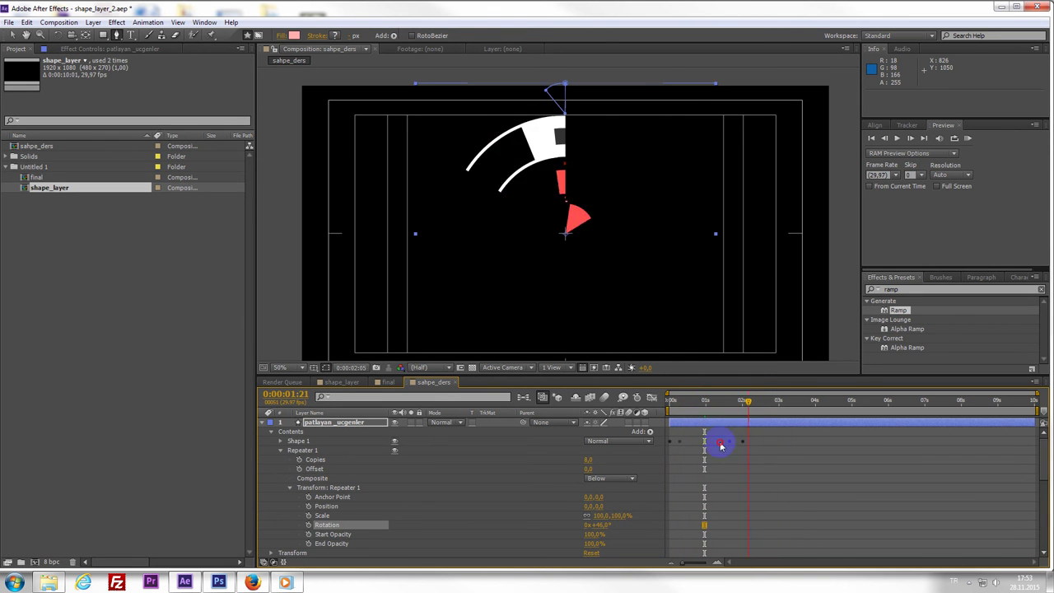
pyautogui.moveTo(755, 438); pyautogui.dragTo(701, 457)
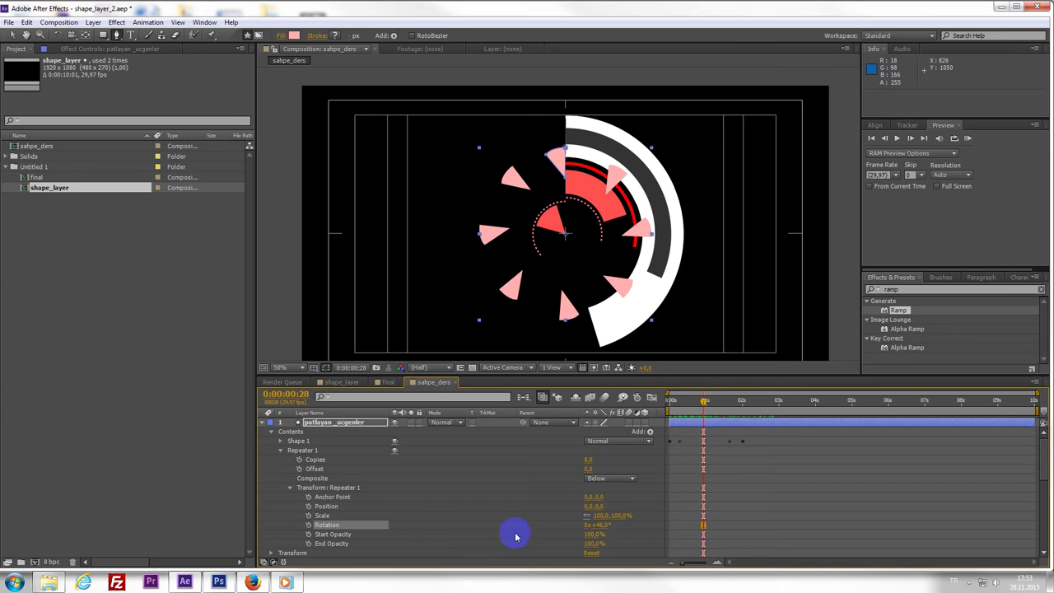
pyautogui.moveTo(598, 528)
pyautogui.mouseDown()
pyautogui.moveTo(613, 529)
pyautogui.moveTo(602, 533)
pyautogui.mouseUp()
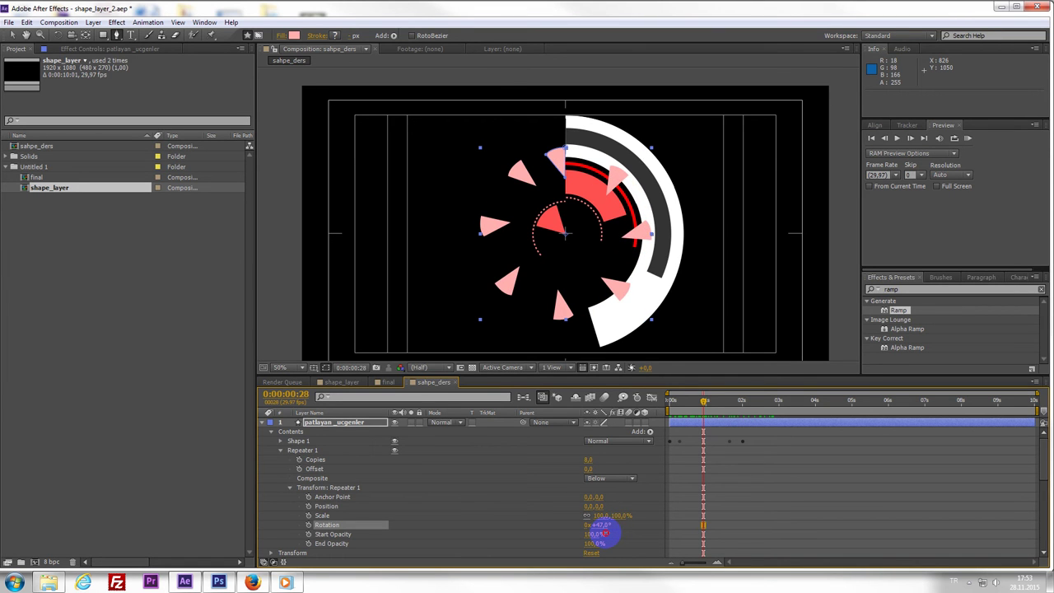
pyautogui.hotkey('shift', 'Tab')
pyautogui.hotkey('shift', 'Tab')
pyautogui.hotkey('shift', 'Tab')
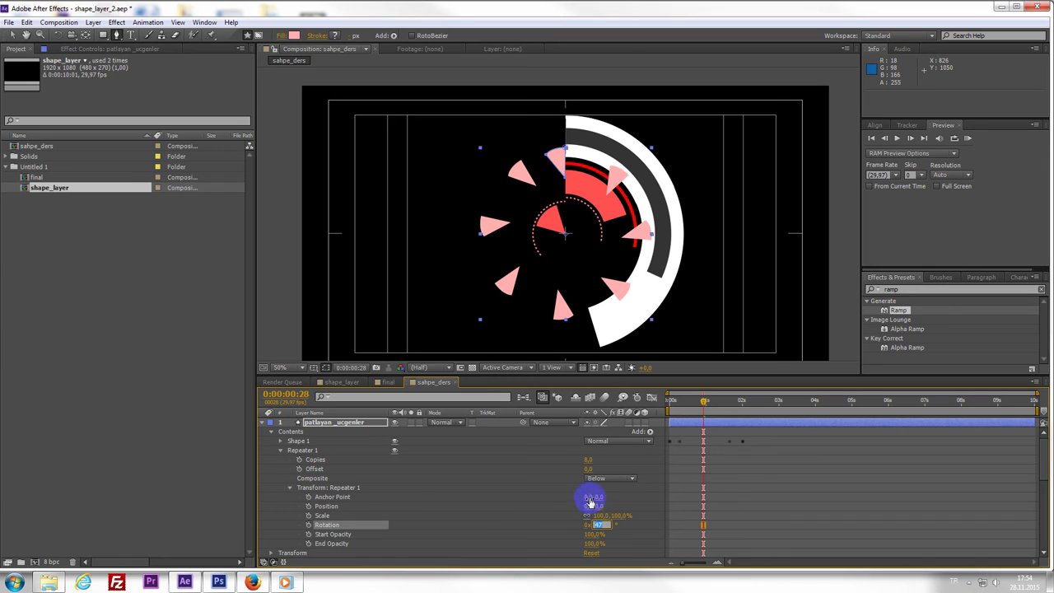
pyautogui.hotkey('shift', 'Tab')
pyautogui.hotkey('shift', 'Tab')
pyautogui.hotkey('shift', 'Tab')
pyautogui.hotkey('shift', 'Tab')
pyautogui.hotkey('shift', 'Tab')
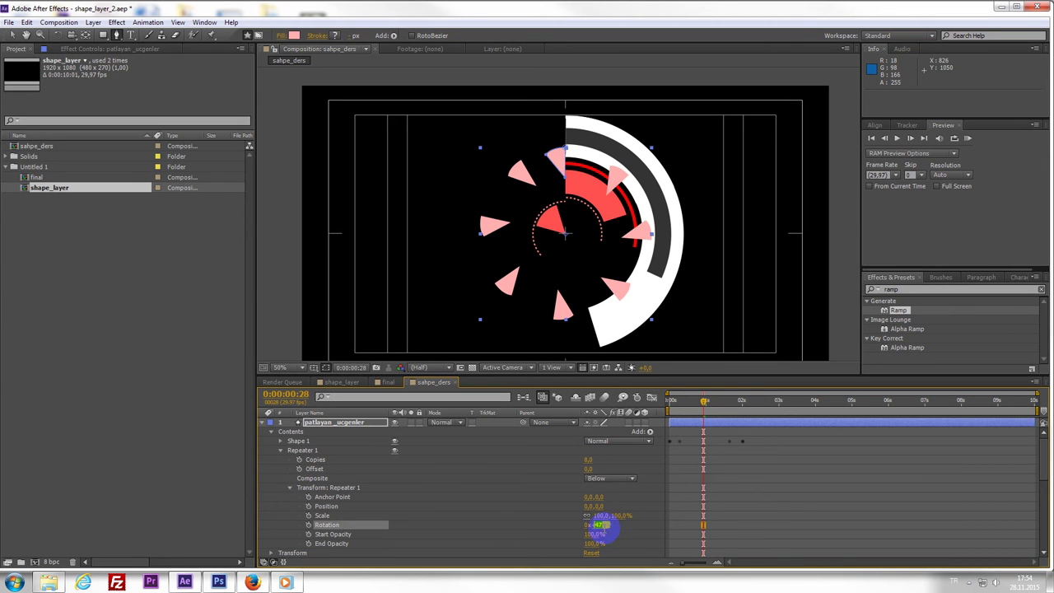
pyautogui.click(601, 525)
pyautogui.write('360/8')
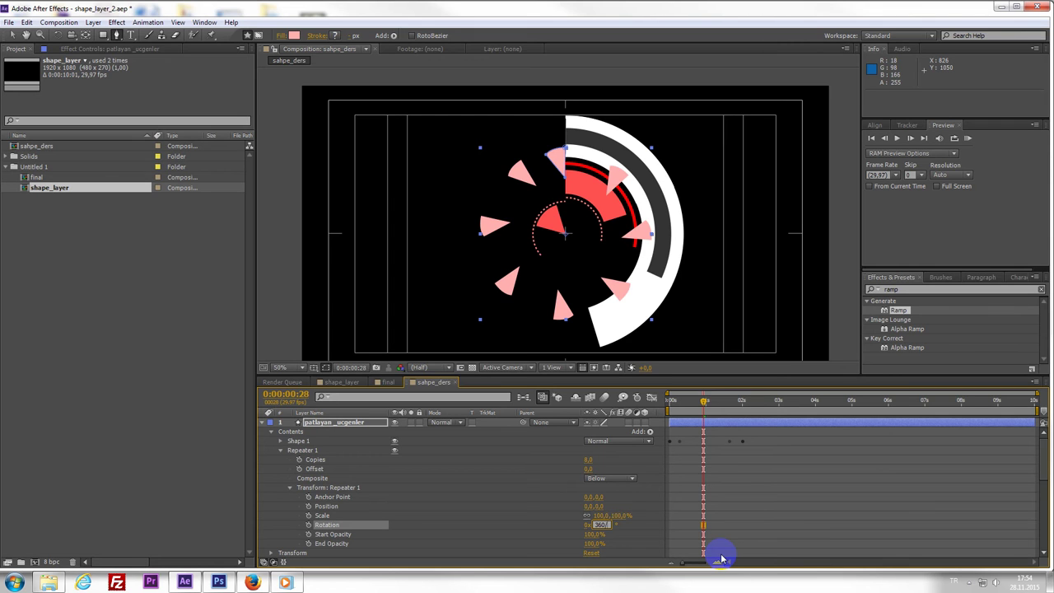
pyautogui.press('Return')
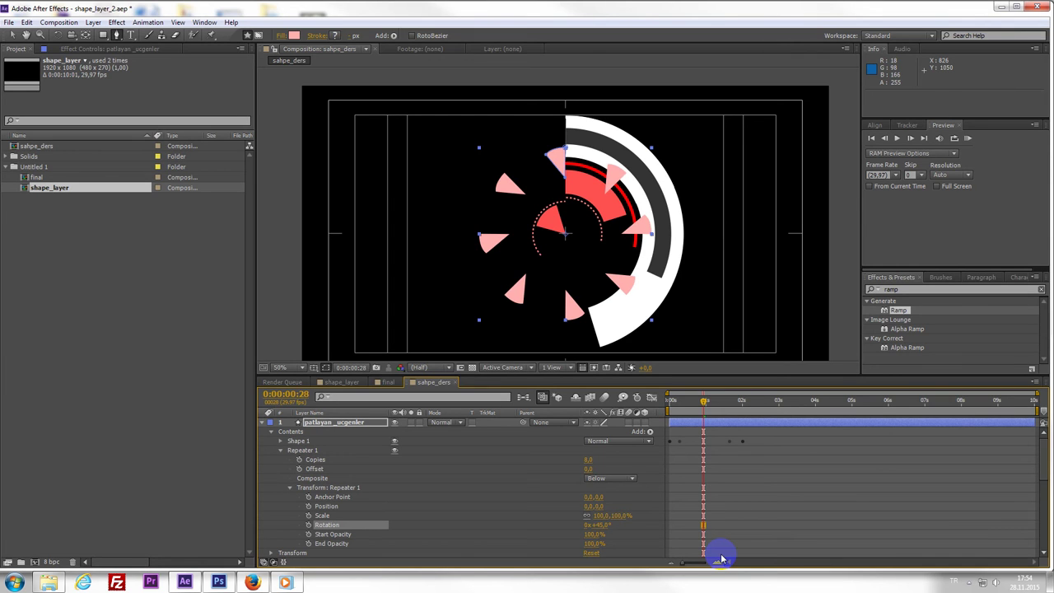
pyautogui.moveTo(672, 401); pyautogui.dragTo(705, 401)
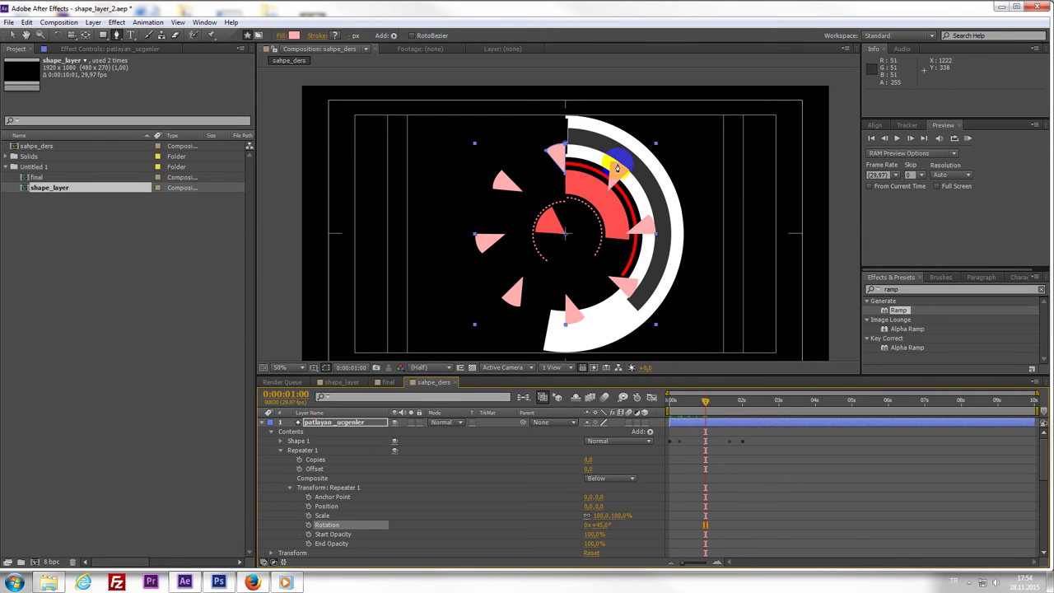
pyautogui.moveTo(709, 404)
pyautogui.mouseDown()
pyautogui.moveTo(740, 427)
pyautogui.moveTo(718, 441)
pyautogui.moveTo(741, 446)
pyautogui.mouseUp()
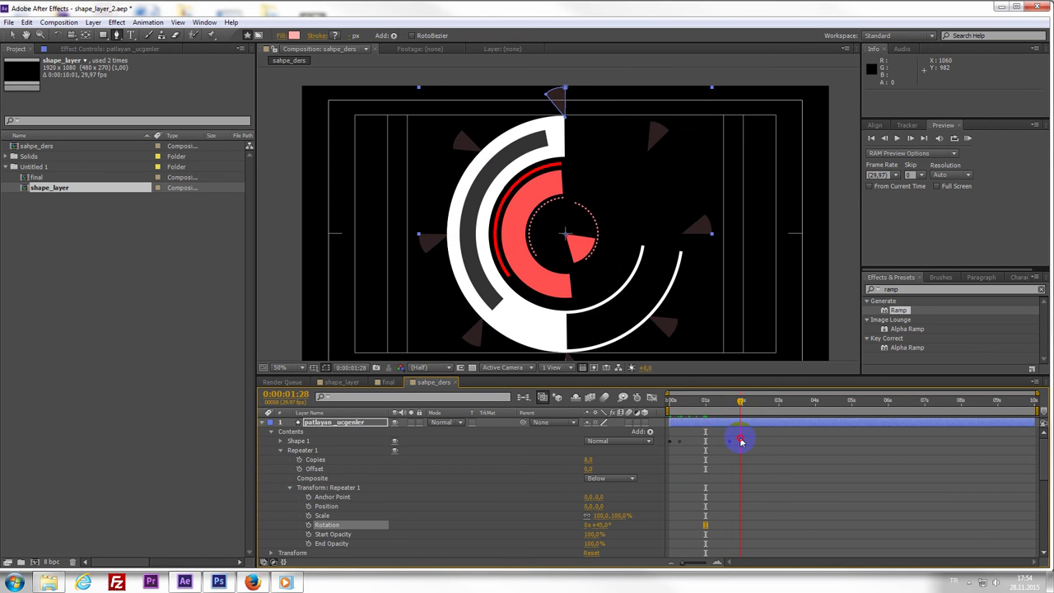
# - Preview the animation and collapse the patlayan_ucgenler layer
pyautogui.scroll(-2, 565, 224)
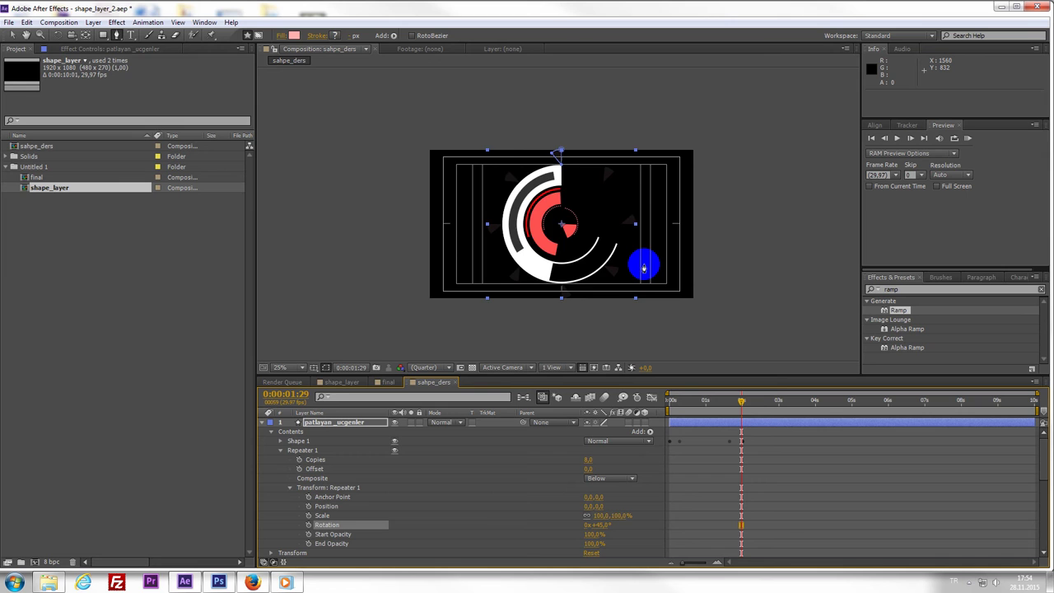
pyautogui.press('KP_0')
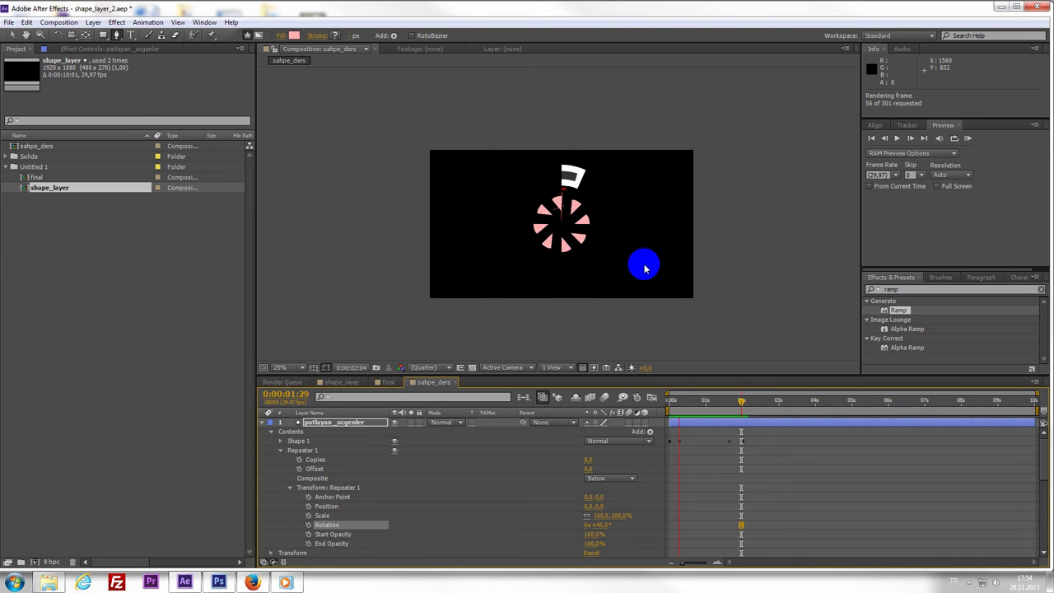
pyautogui.click(645, 268)
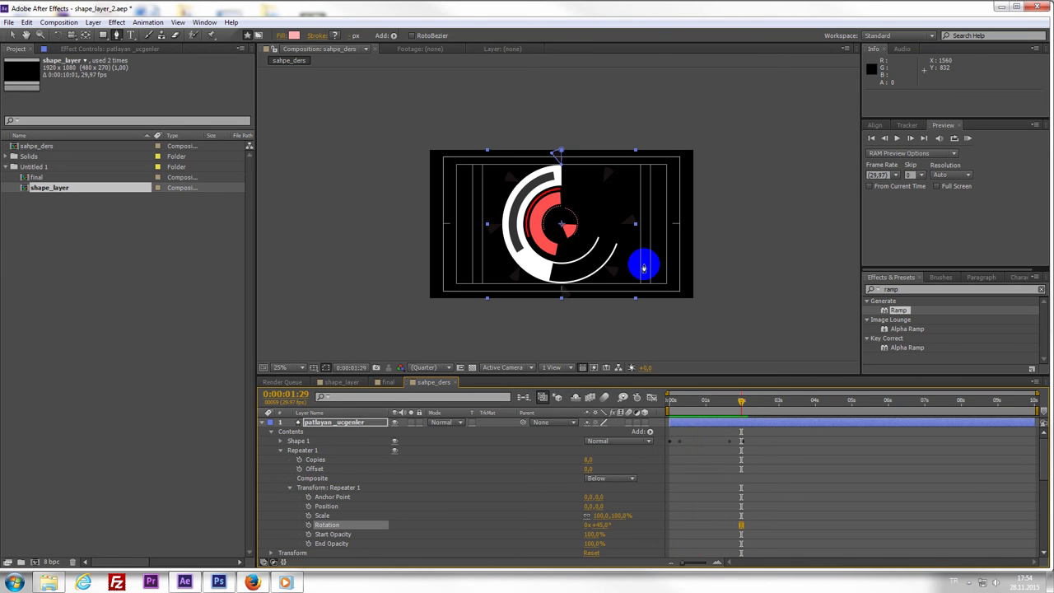
pyautogui.click(264, 421)
pyautogui.press('Return')
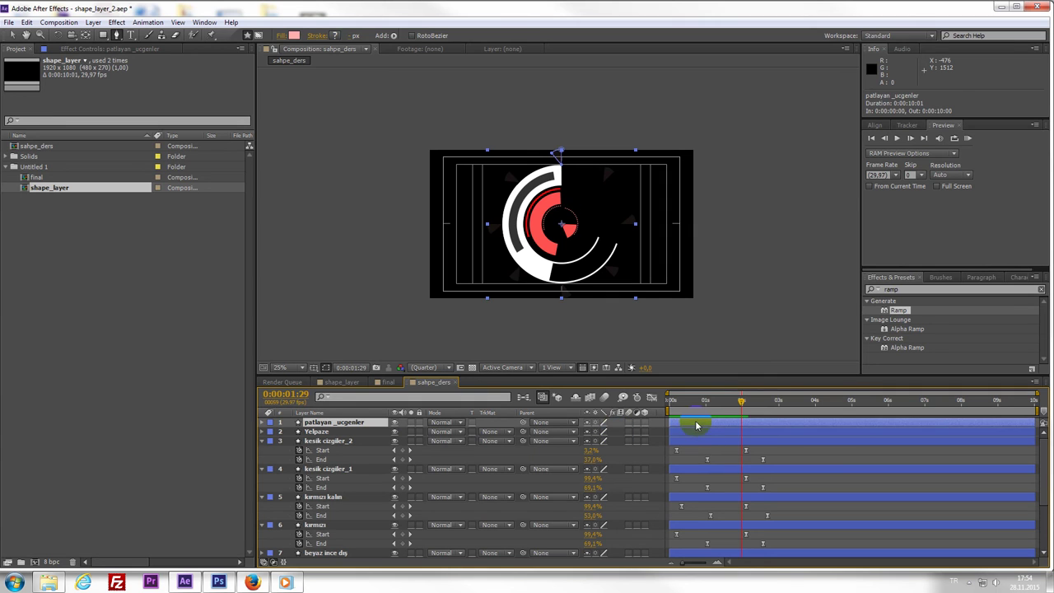
# - Move the patlayan_ucgenler layer to start at 0:00:01:00 and RAM-preview the timing
pyautogui.moveTo(696, 426); pyautogui.dragTo(709, 426)
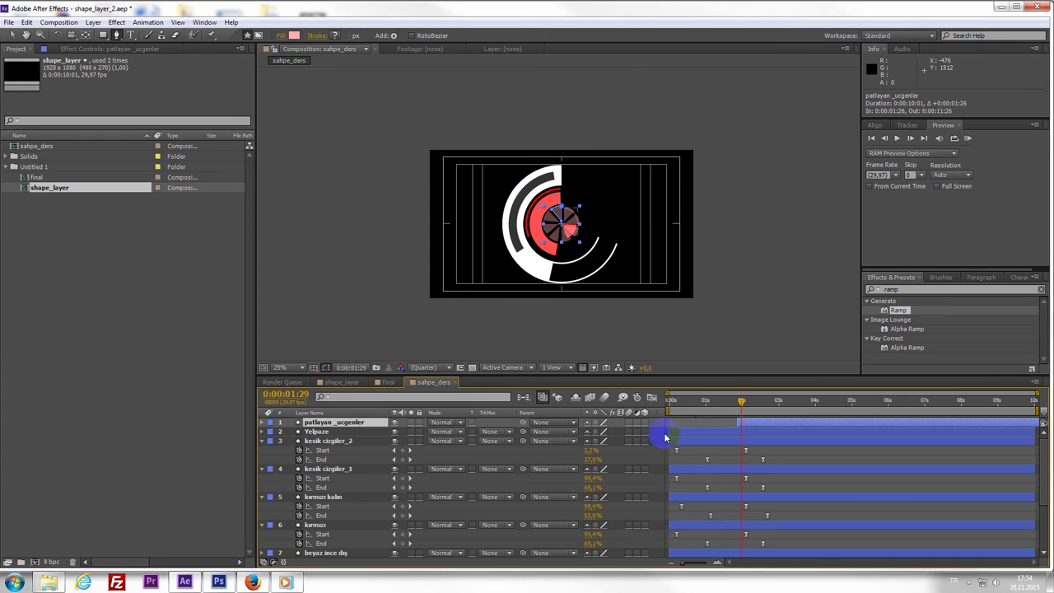
pyautogui.moveTo(714, 411)
pyautogui.mouseDown()
pyautogui.moveTo(761, 416)
pyautogui.moveTo(701, 427)
pyautogui.mouseUp()
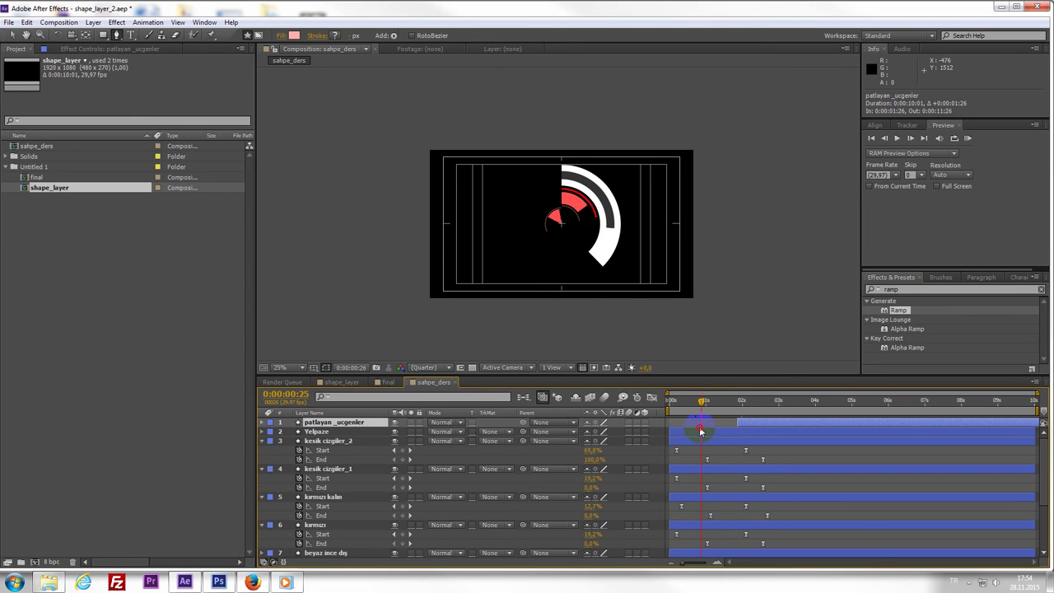
pyautogui.scroll(1, 577, 231)
pyautogui.moveTo(702, 431); pyautogui.dragTo(708, 404)
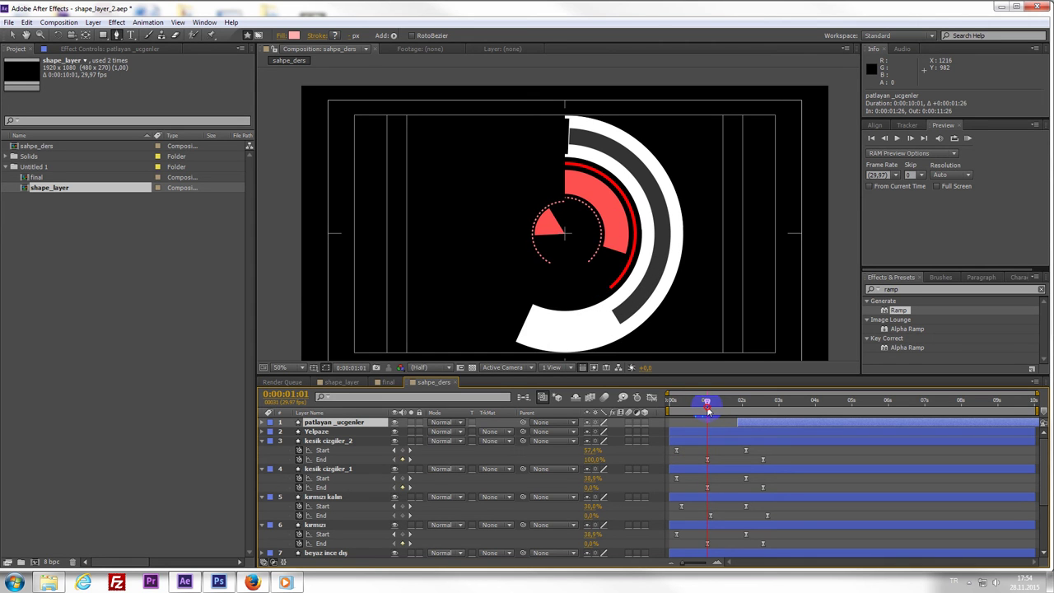
pyautogui.click(747, 427)
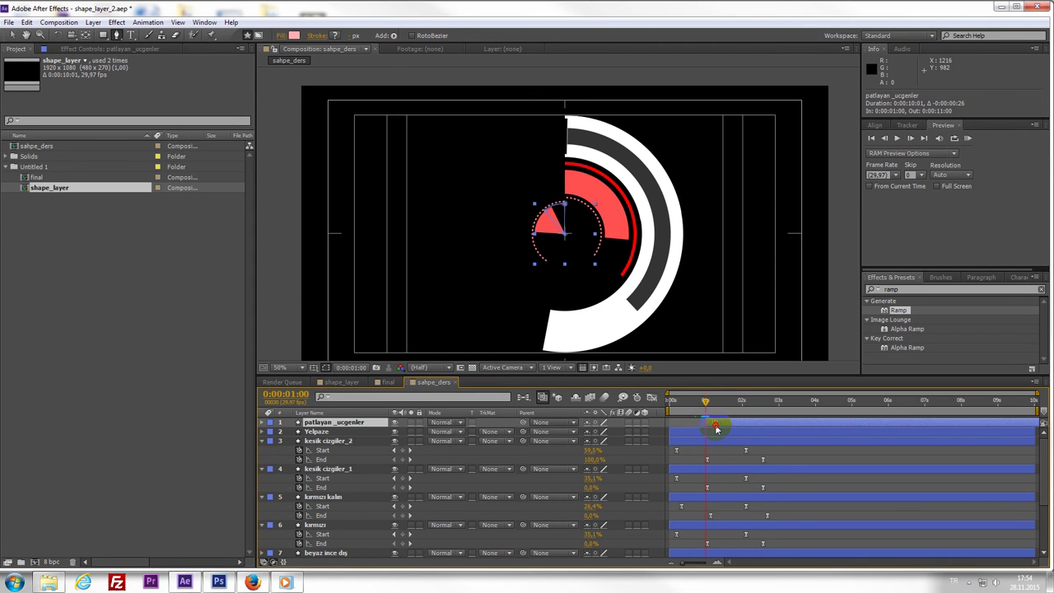
pyautogui.moveTo(708, 401); pyautogui.dragTo(718, 416)
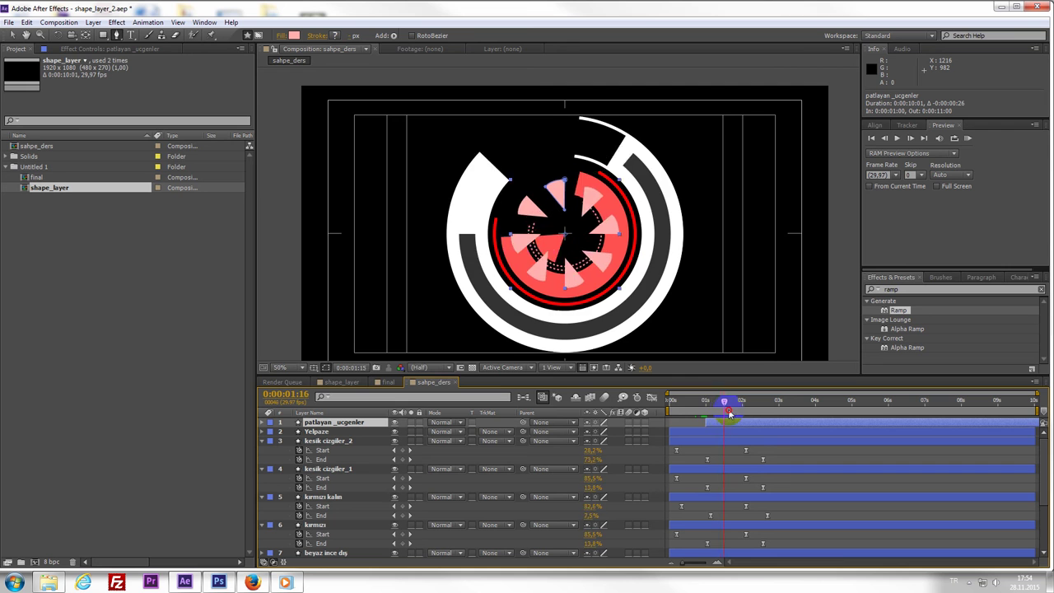
pyautogui.press('KP_0')
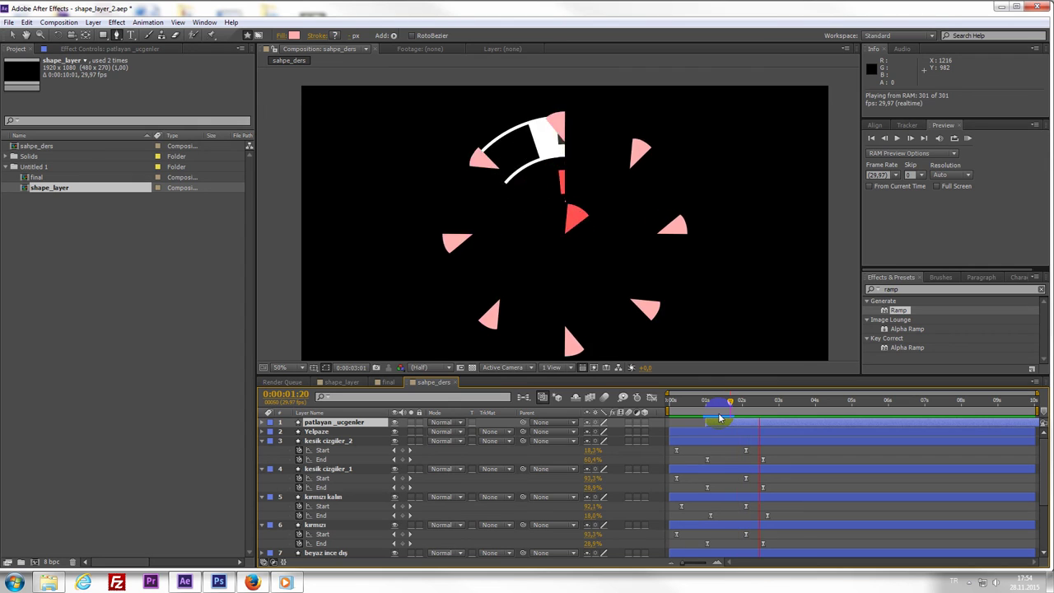
pyautogui.press('space')
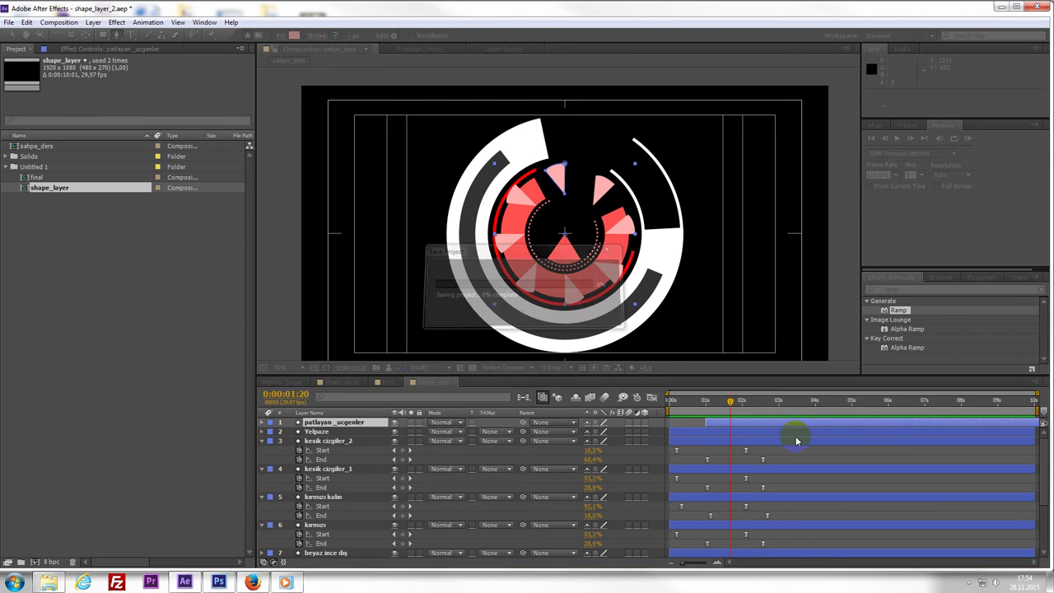
# - Duplicate the triangle layer and start patlayan_ucgenler 2 at 0:00:01:16, then play to check
pyautogui.hotkey('ctrl', 'd')
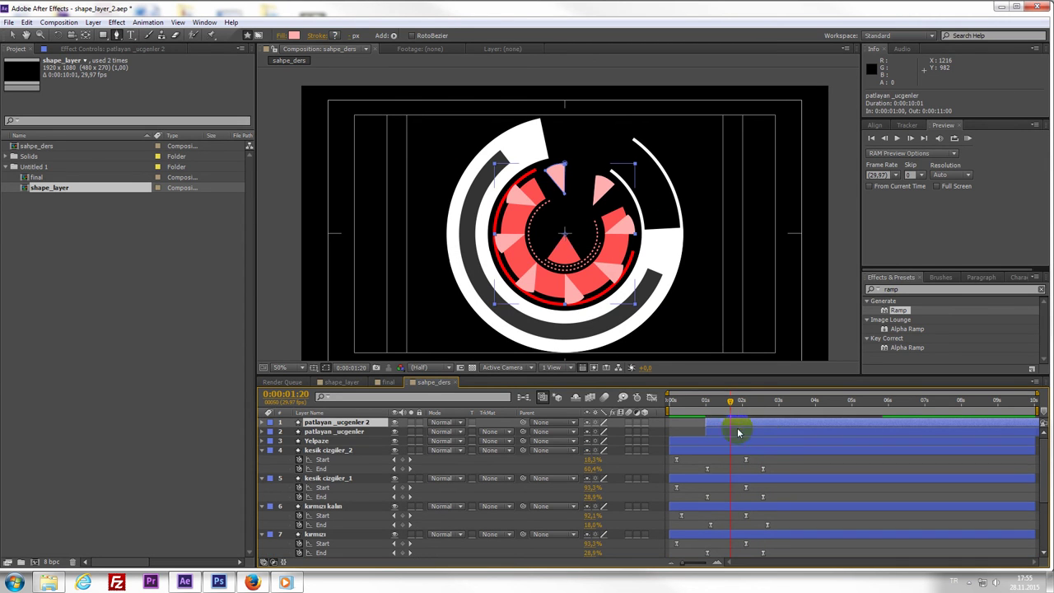
pyautogui.moveTo(717, 426); pyautogui.dragTo(738, 425)
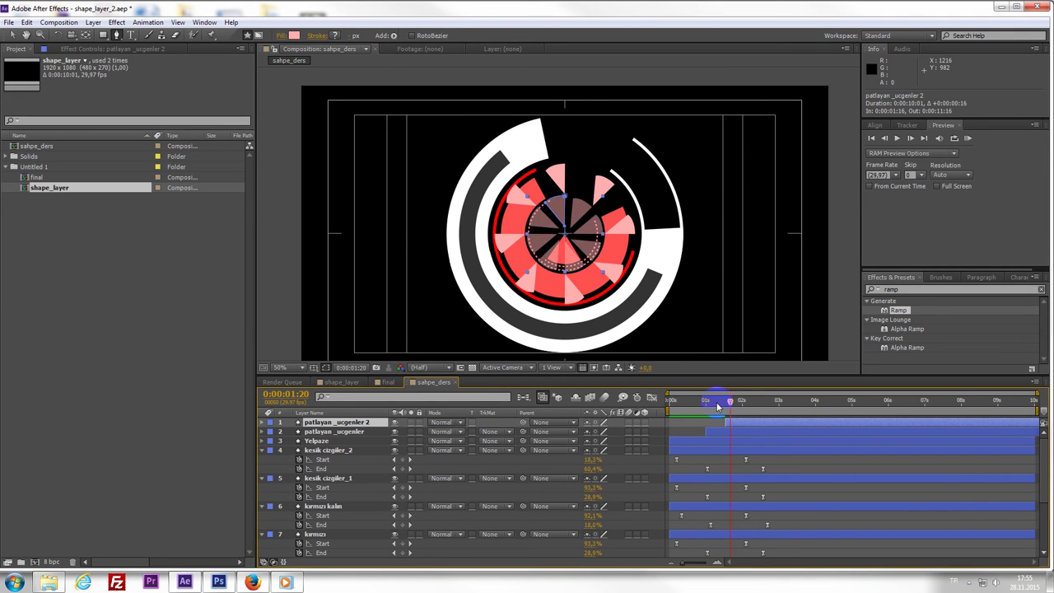
pyautogui.press('space')
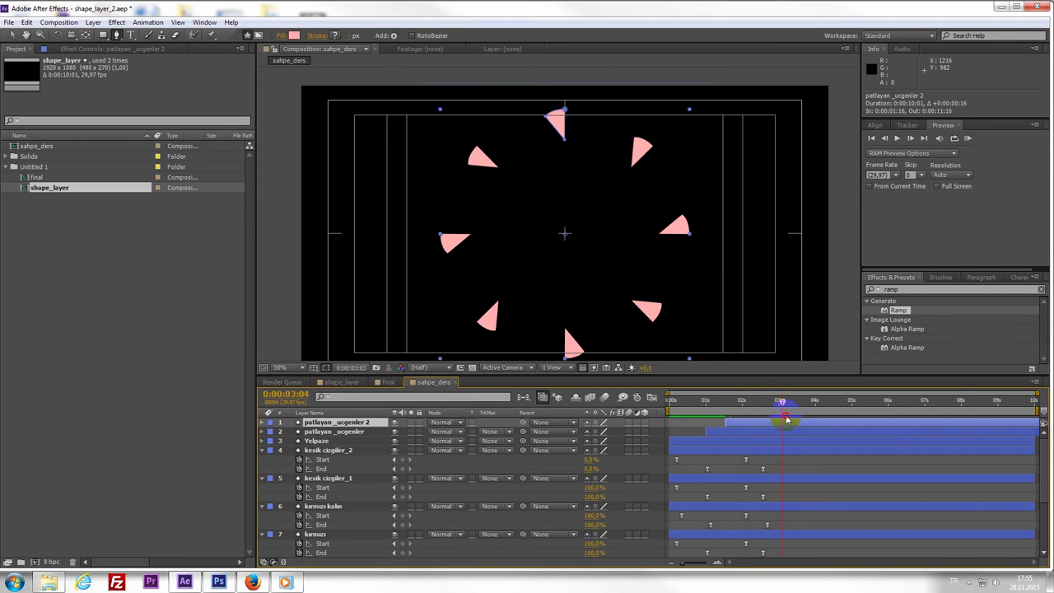
pyautogui.press('space')
pyautogui.moveTo(763, 423)
pyautogui.mouseDown()
pyautogui.moveTo(773, 423)
pyautogui.moveTo(761, 416)
pyautogui.mouseUp()
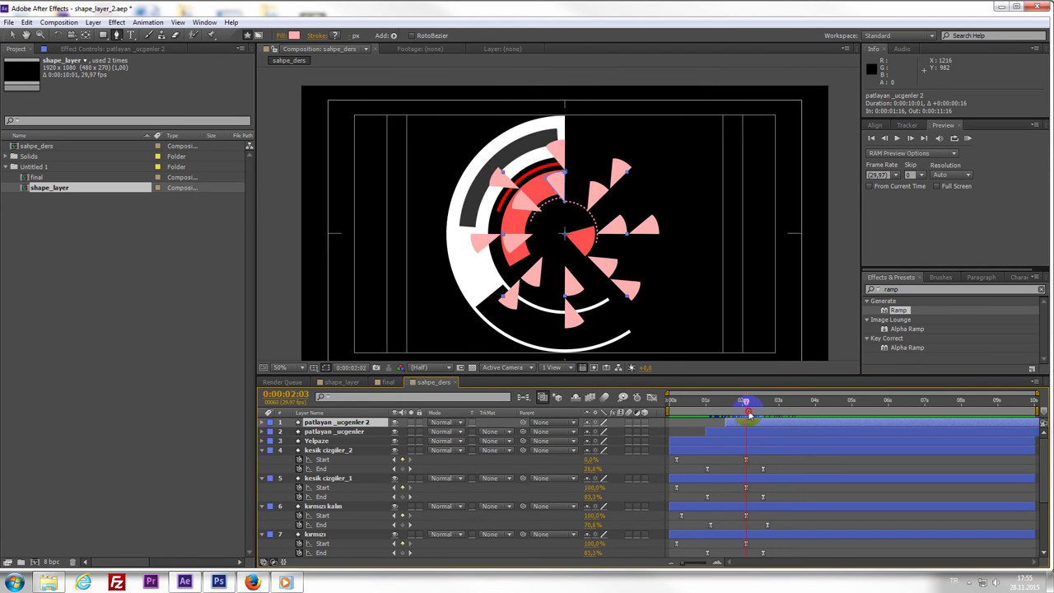
# - Scale patlayan_ucgenler 2 to 67% and preview the smaller inner ring of triangles
pyautogui.click(263, 423)
pyautogui.click(271, 442)
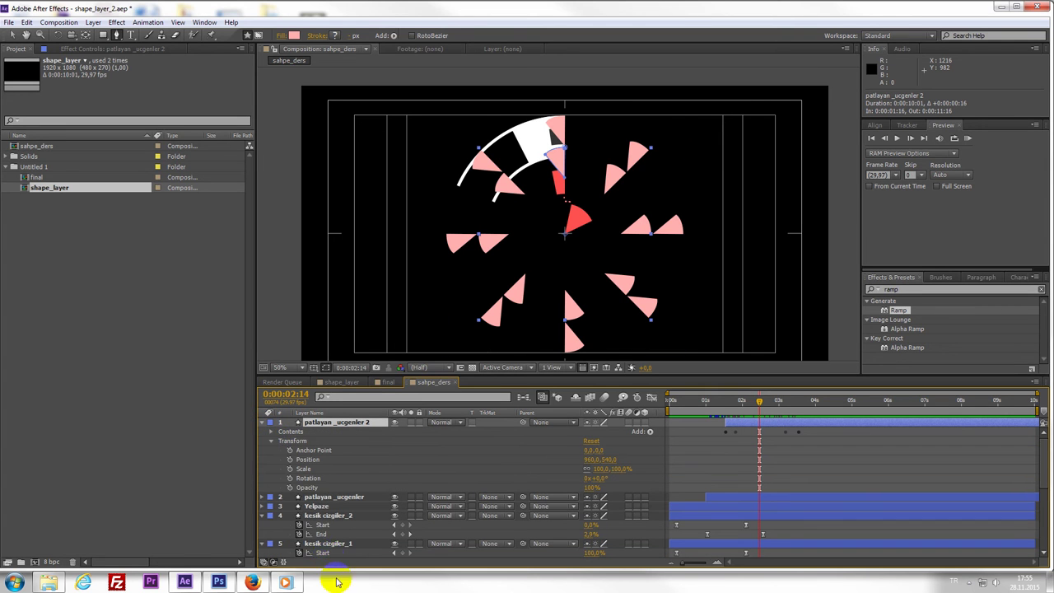
pyautogui.click(272, 432)
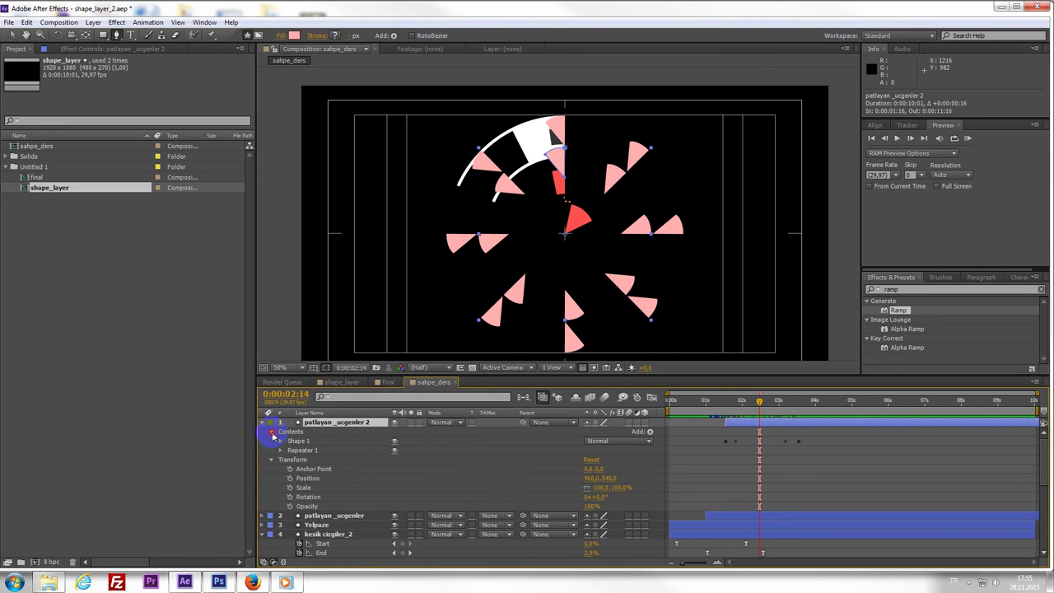
pyautogui.click(272, 432)
pyautogui.click(292, 442)
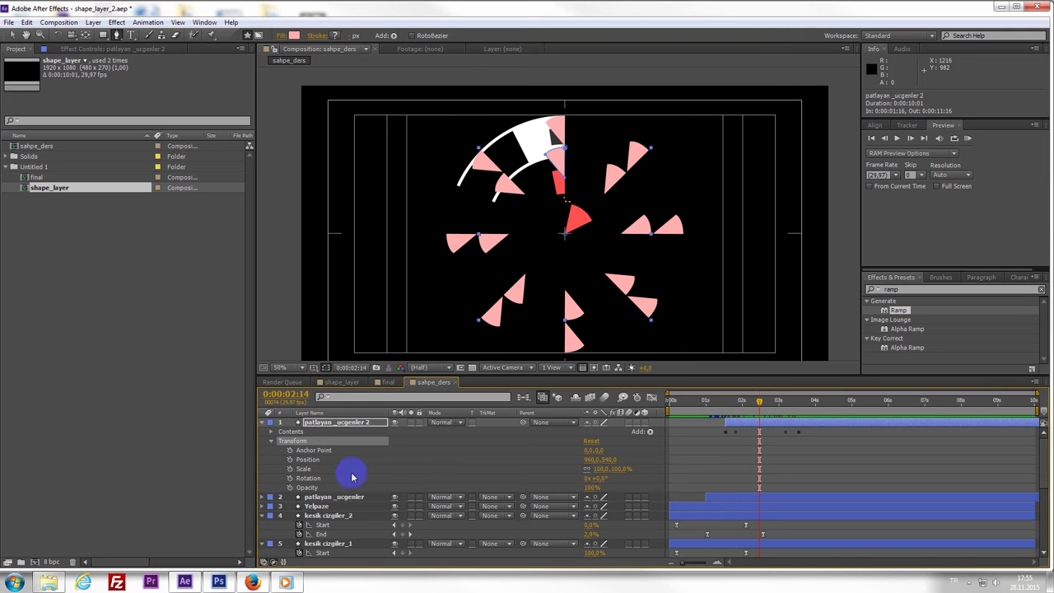
pyautogui.moveTo(602, 468); pyautogui.dragTo(588, 469)
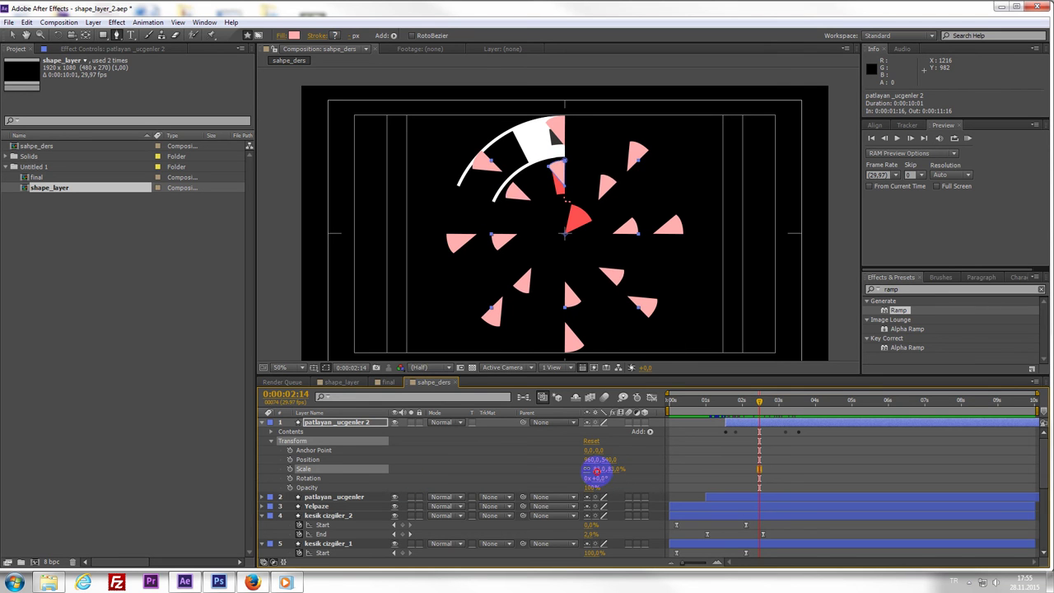
pyautogui.click(724, 403)
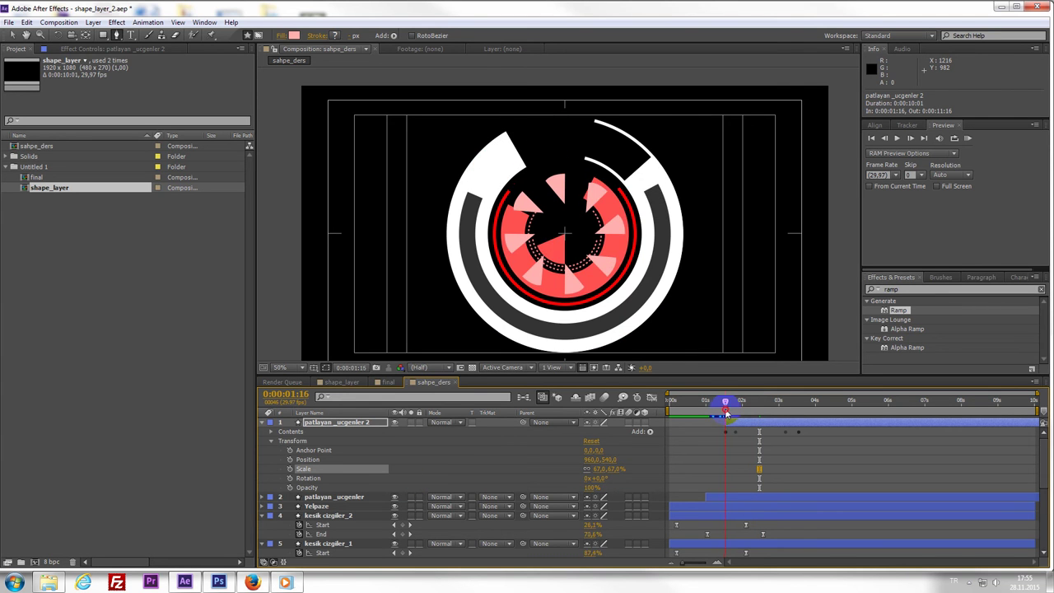
pyautogui.moveTo(725, 410); pyautogui.dragTo(822, 429)
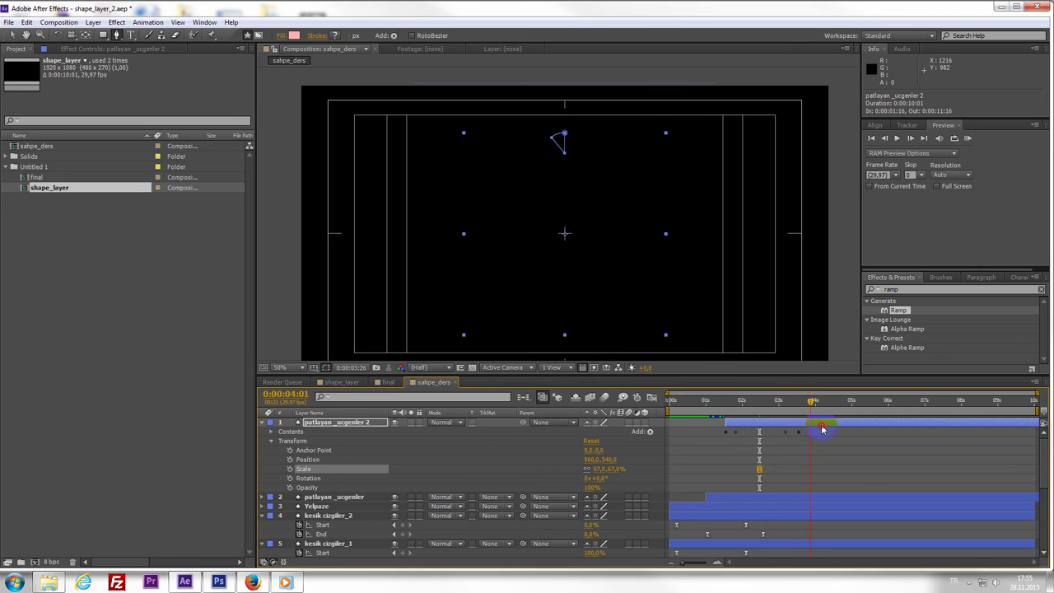
pyautogui.press('Home')
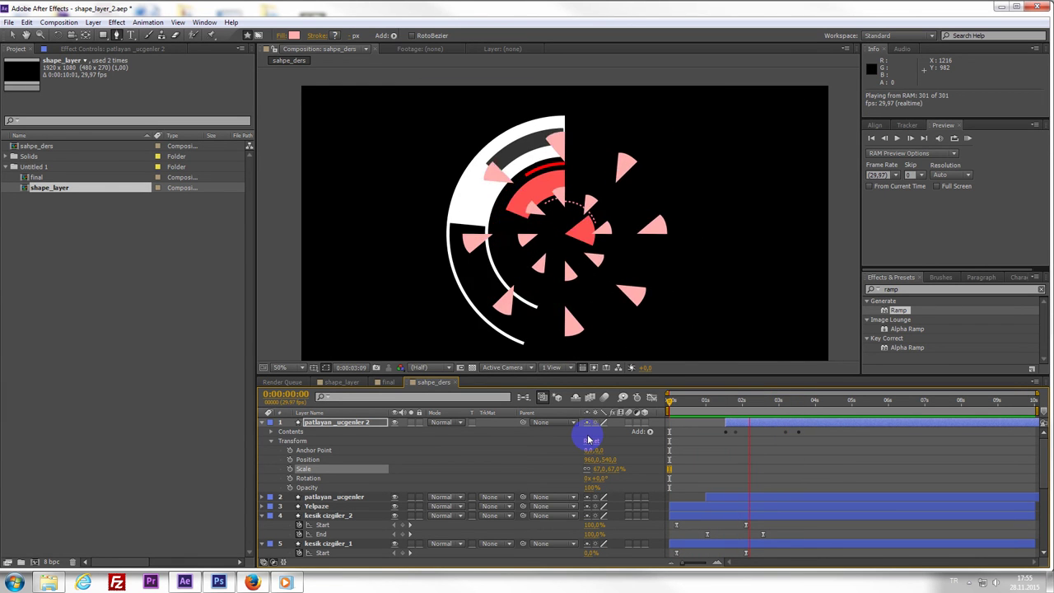
pyautogui.press('space')
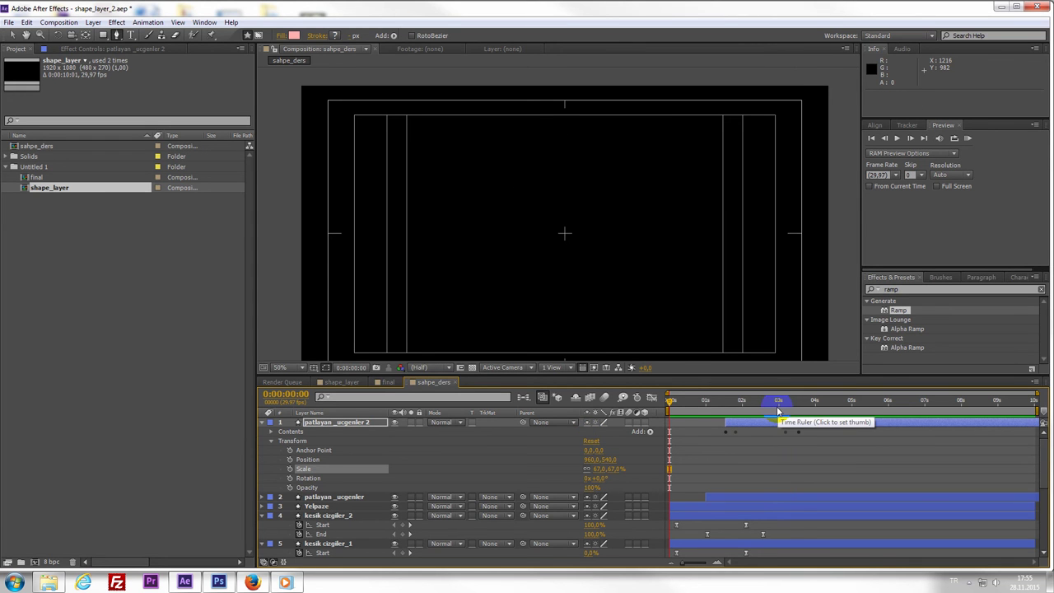
pyautogui.moveTo(736, 401); pyautogui.dragTo(792, 422)
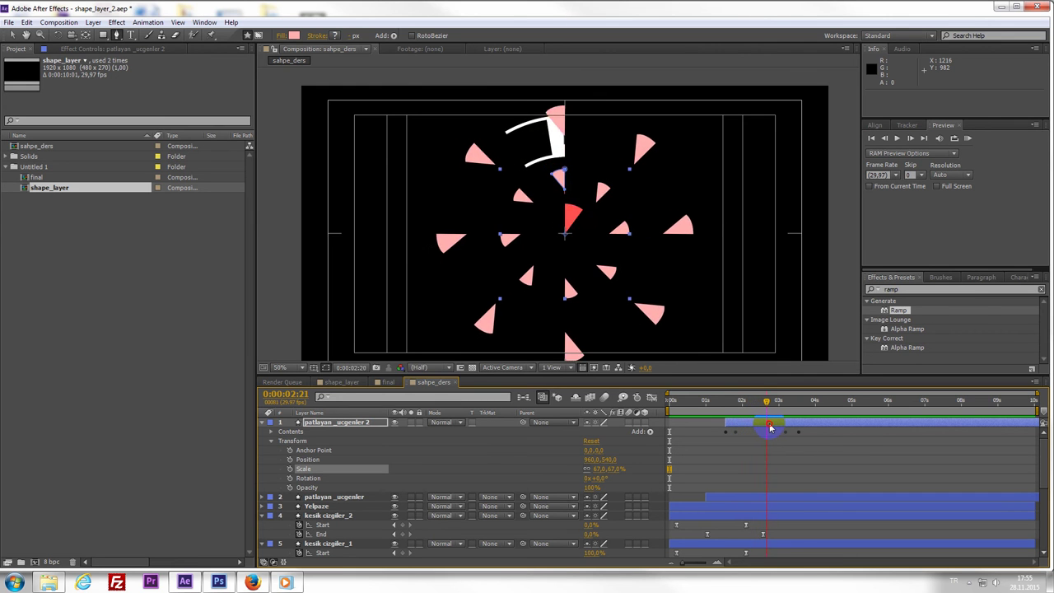
pyautogui.moveTo(776, 426)
pyautogui.mouseDown()
pyautogui.moveTo(843, 423)
pyautogui.moveTo(816, 451)
pyautogui.moveTo(837, 445)
pyautogui.mouseUp()
# - Back in sahpe_ders, reveal only patlayan_ucgenler 2's animated keyframes with U and scrub
pyautogui.click(384, 383)
pyautogui.click(434, 383)
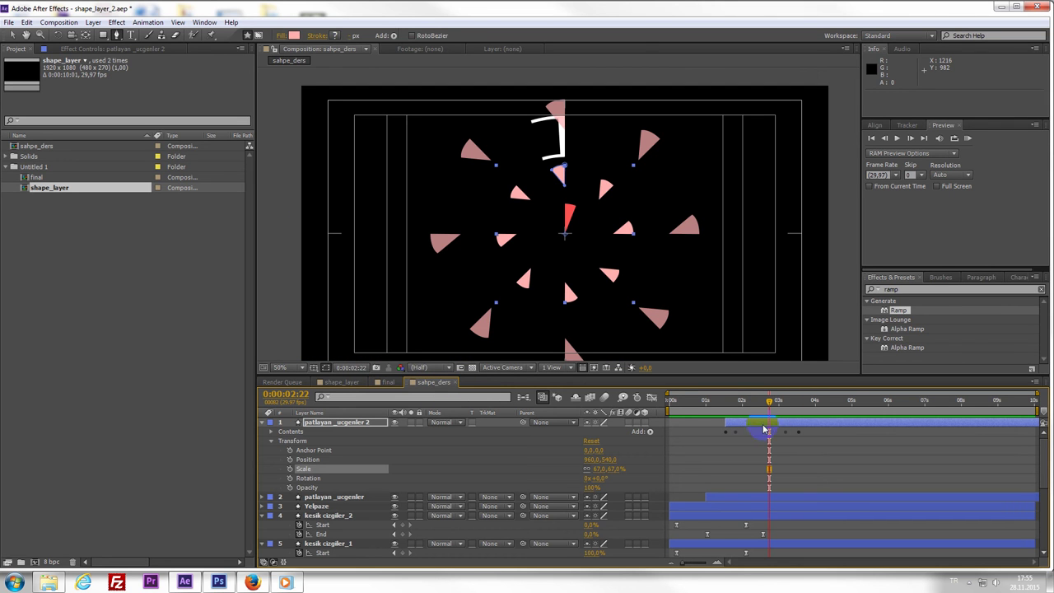
pyautogui.click(808, 426)
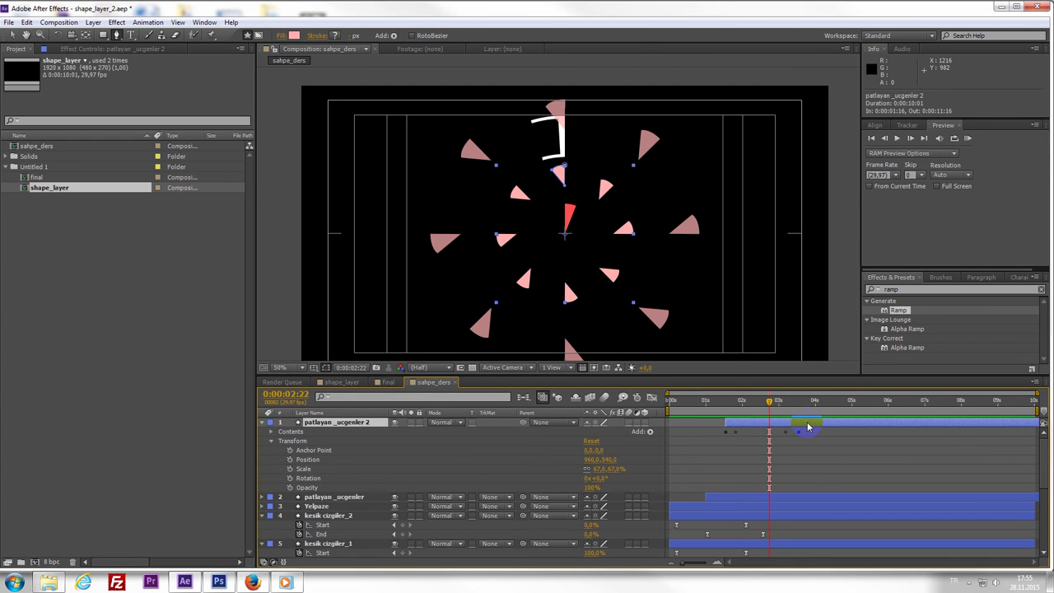
pyautogui.press('u')
pyautogui.moveTo(750, 411)
pyautogui.mouseDown()
pyautogui.moveTo(779, 425)
pyautogui.moveTo(766, 430)
pyautogui.mouseUp()
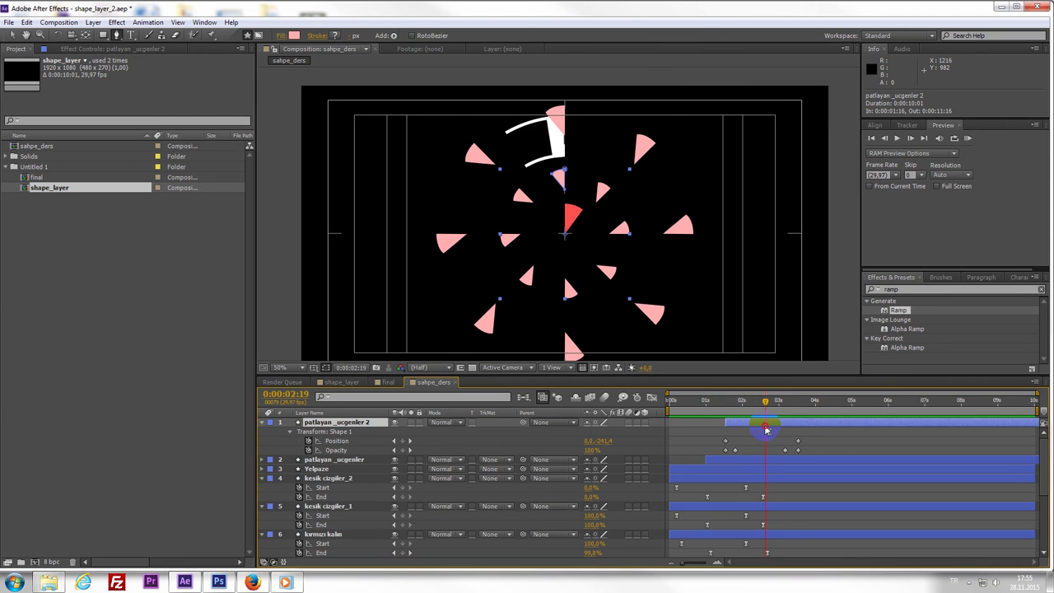
# - Drag the later Position and Opacity keyframes of each triangle layer a few frames earlier
pyautogui.moveTo(828, 456)
pyautogui.mouseDown()
pyautogui.moveTo(777, 435)
pyautogui.moveTo(778, 451)
pyautogui.mouseUp()
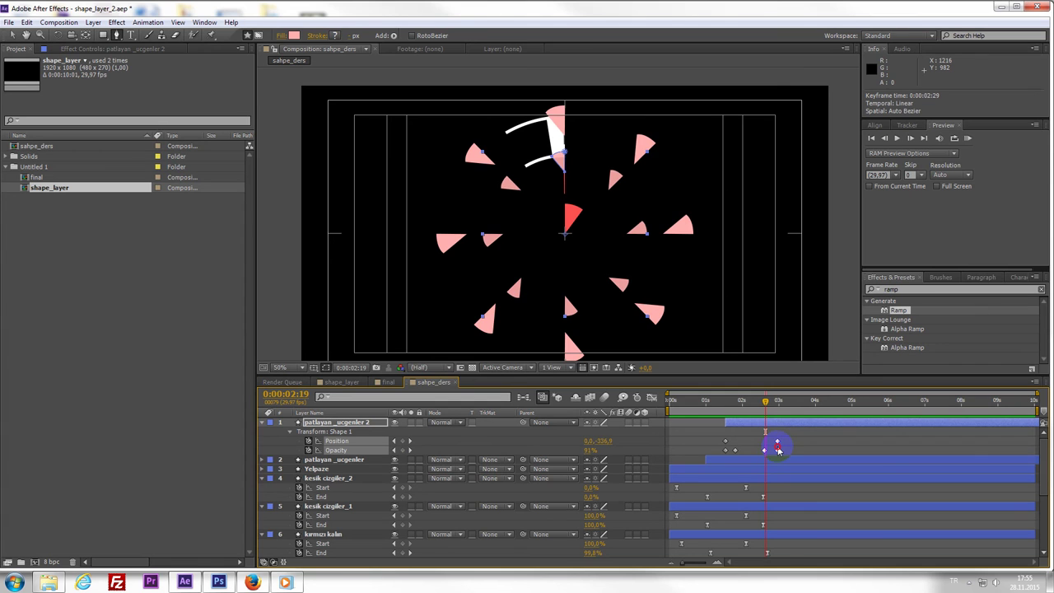
pyautogui.moveTo(771, 407)
pyautogui.mouseDown()
pyautogui.moveTo(763, 418)
pyautogui.moveTo(735, 414)
pyautogui.mouseUp()
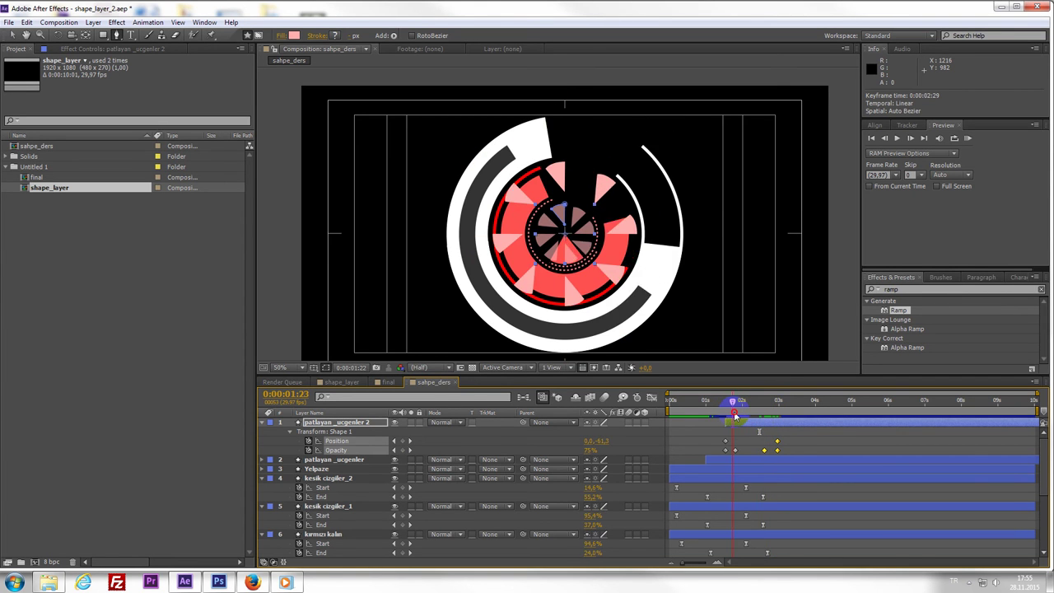
pyautogui.moveTo(735, 415)
pyautogui.mouseDown()
pyautogui.moveTo(766, 422)
pyautogui.moveTo(762, 495)
pyautogui.mouseUp()
pyautogui.click(767, 461)
pyautogui.press('u')
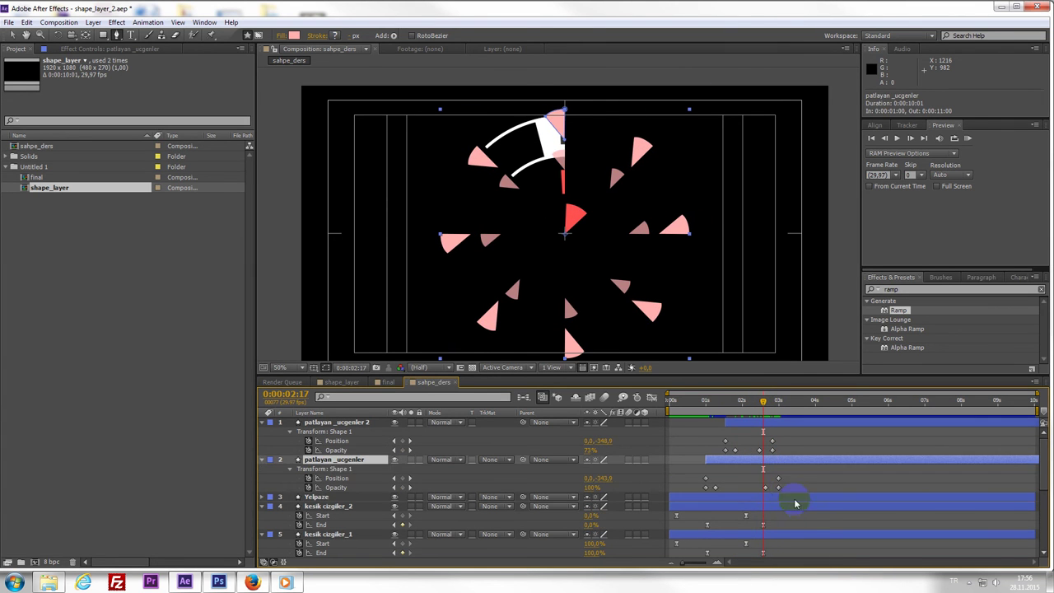
pyautogui.moveTo(748, 418); pyautogui.dragTo(739, 416)
pyautogui.moveTo(758, 476)
pyautogui.mouseDown()
pyautogui.moveTo(789, 498)
pyautogui.moveTo(748, 488)
pyautogui.mouseUp()
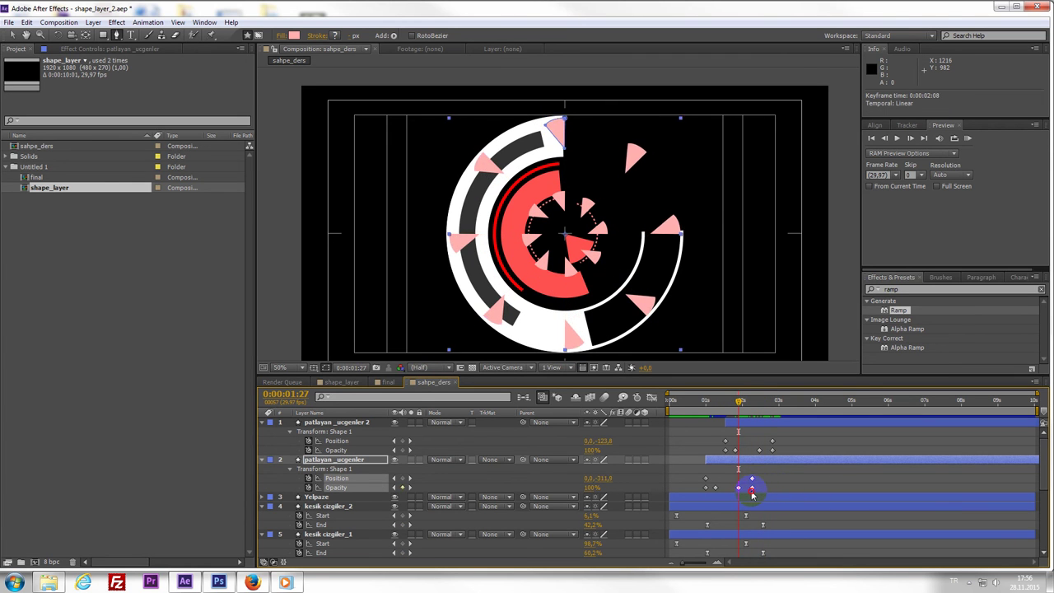
pyautogui.moveTo(744, 402)
pyautogui.mouseDown()
pyautogui.moveTo(765, 431)
pyautogui.moveTo(733, 427)
pyautogui.moveTo(717, 464)
pyautogui.mouseUp()
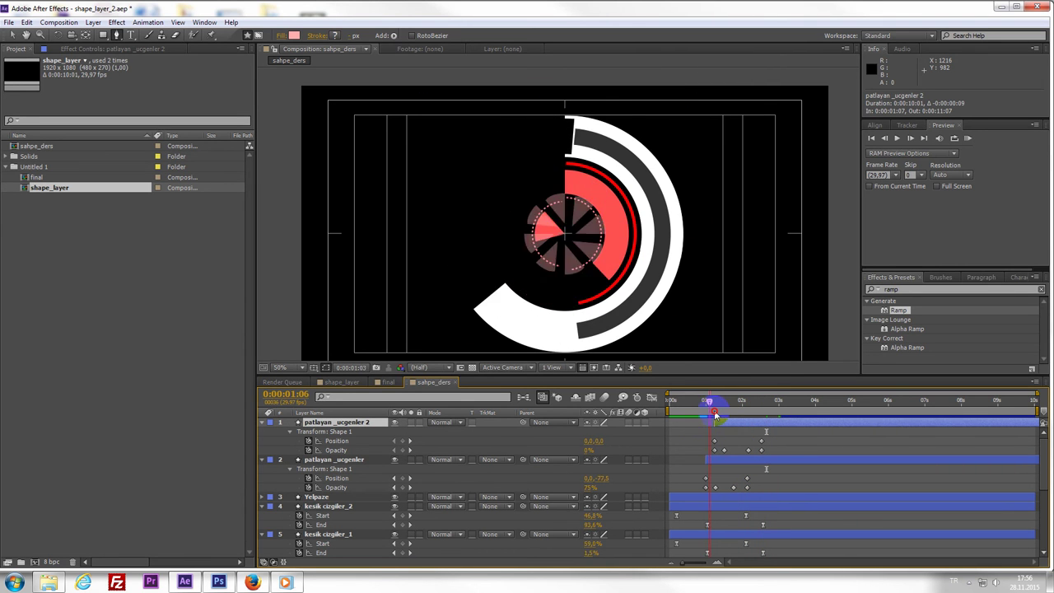
# - Shift both triangle layers' keyframes about 5 frames earlier and play back the burst
pyautogui.click(716, 464)
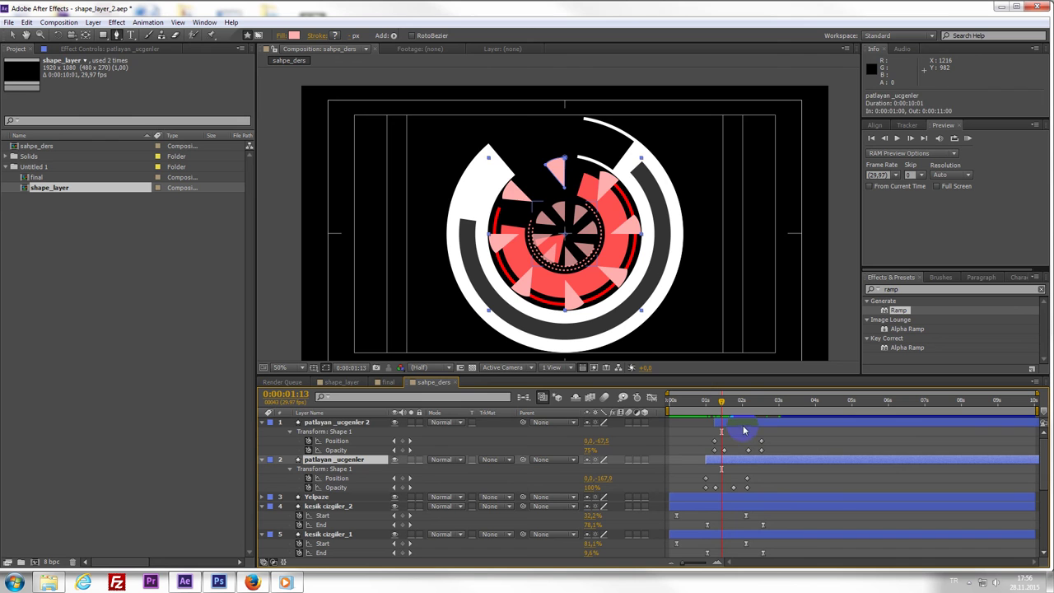
pyautogui.keyDown('ctrl'); pyautogui.click(715, 422); pyautogui.keyUp('ctrl')
pyautogui.moveTo(715, 422); pyautogui.dragTo(700, 420)
pyautogui.press('space')
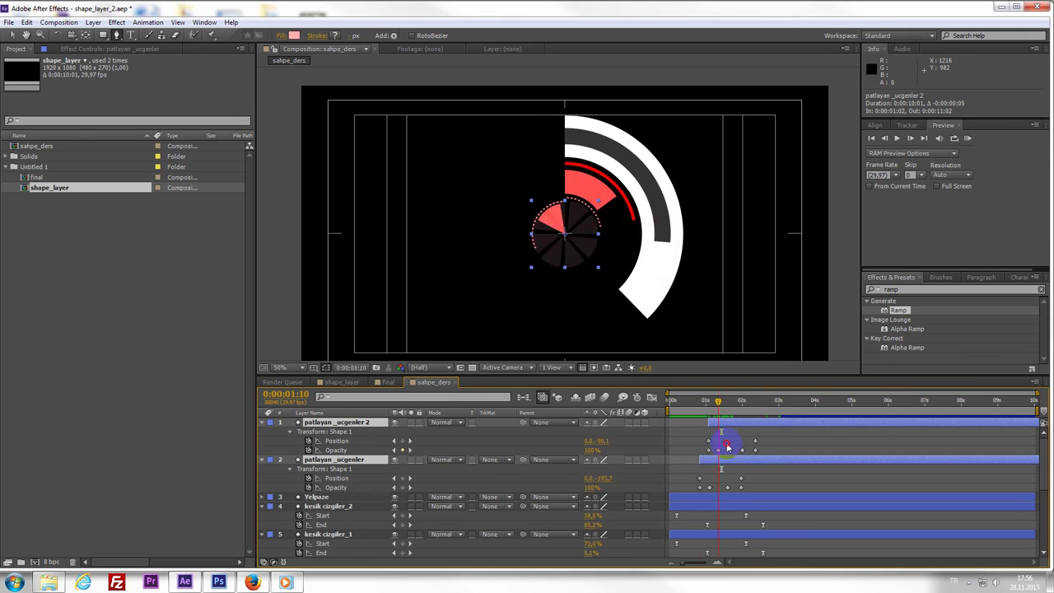
pyautogui.click(785, 484)
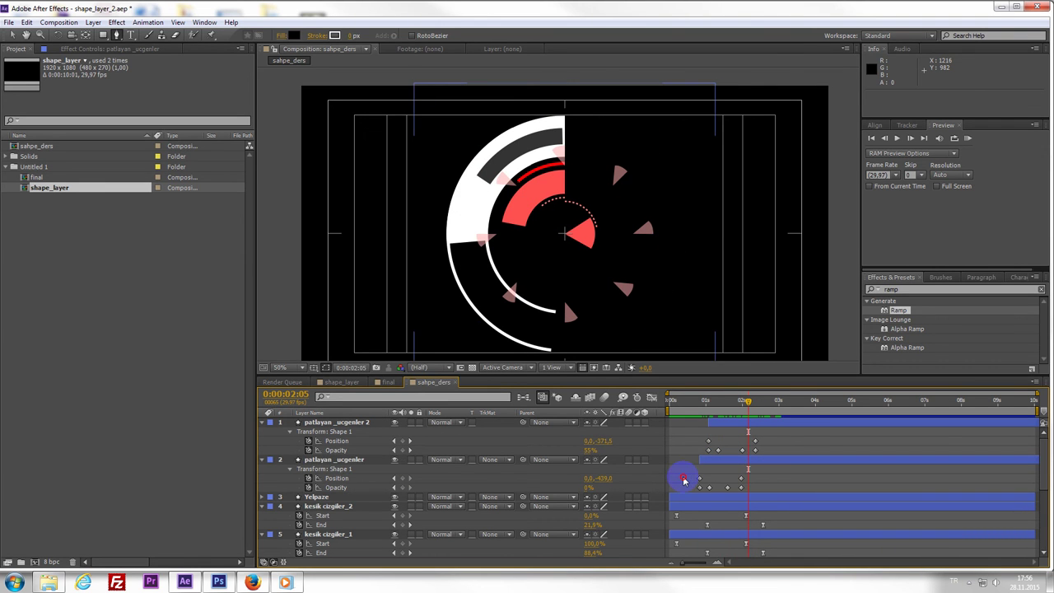
pyautogui.moveTo(764, 478); pyautogui.dragTo(690, 481)
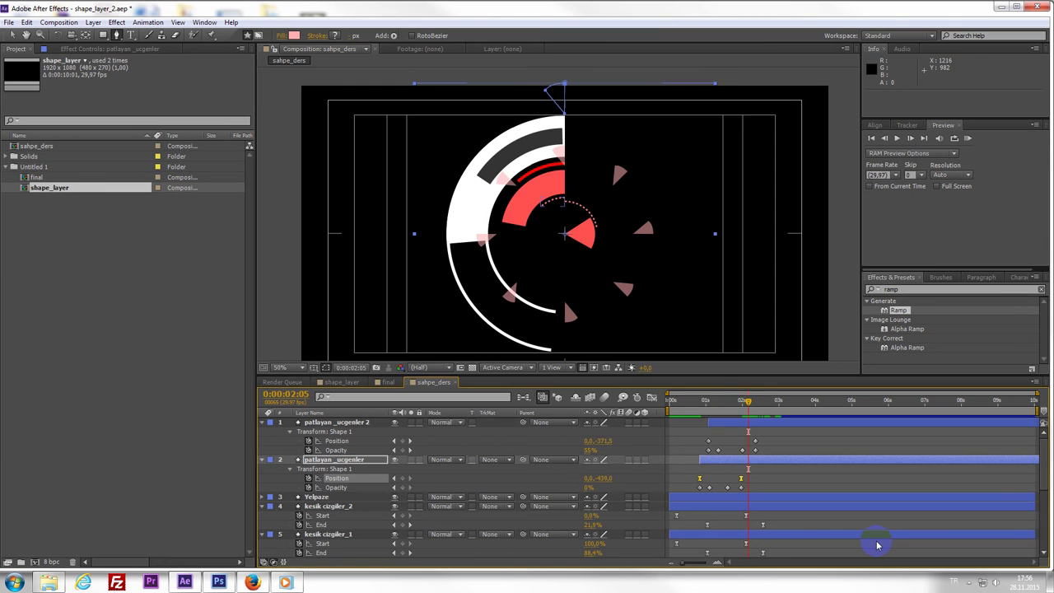
pyautogui.moveTo(719, 401)
pyautogui.mouseDown()
pyautogui.moveTo(706, 451)
pyautogui.moveTo(715, 458)
pyautogui.mouseUp()
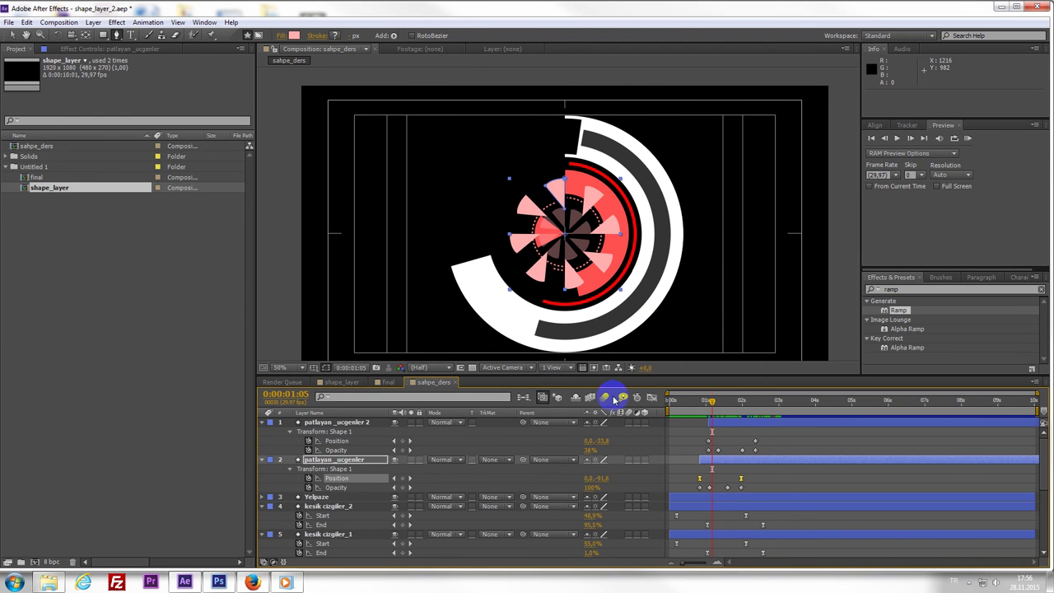
# - In the Graph Editor, lengthen the Position ease influence into a symmetric curve peaking near 580 px/sec
pyautogui.click(651, 398)
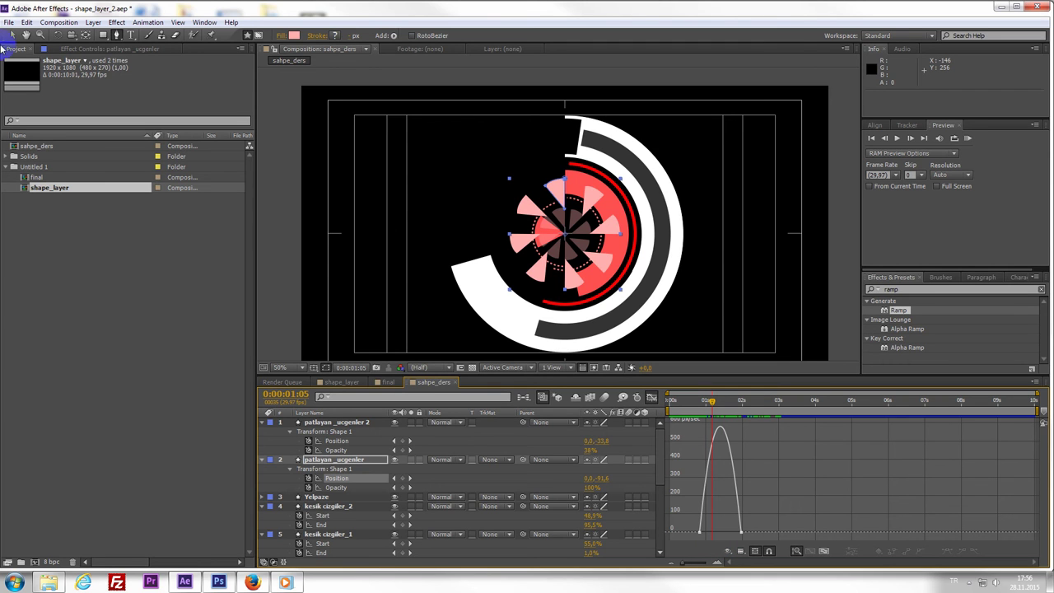
pyautogui.click(11, 35)
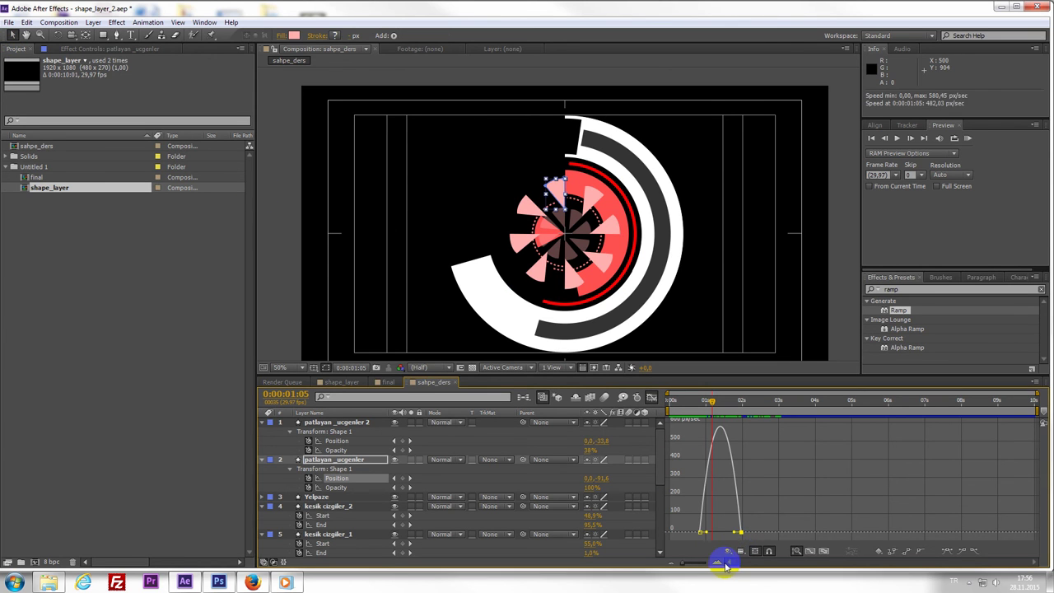
pyautogui.moveTo(705, 557); pyautogui.dragTo(713, 558)
pyautogui.moveTo(803, 535); pyautogui.dragTo(761, 533)
pyautogui.moveTo(695, 411)
pyautogui.mouseDown()
pyautogui.moveTo(822, 447)
pyautogui.moveTo(780, 472)
pyautogui.moveTo(831, 482)
pyautogui.moveTo(834, 536)
pyautogui.moveTo(769, 537)
pyautogui.moveTo(767, 422)
pyautogui.moveTo(835, 445)
pyautogui.mouseUp()
pyautogui.press('j')
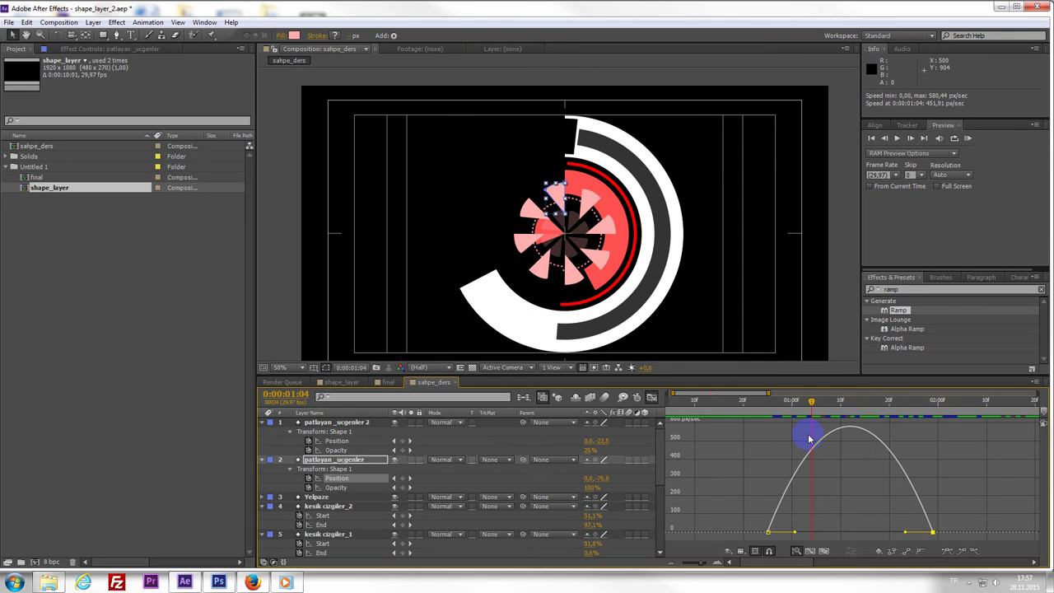
pyautogui.click(591, 372)
pyautogui.click(650, 399)
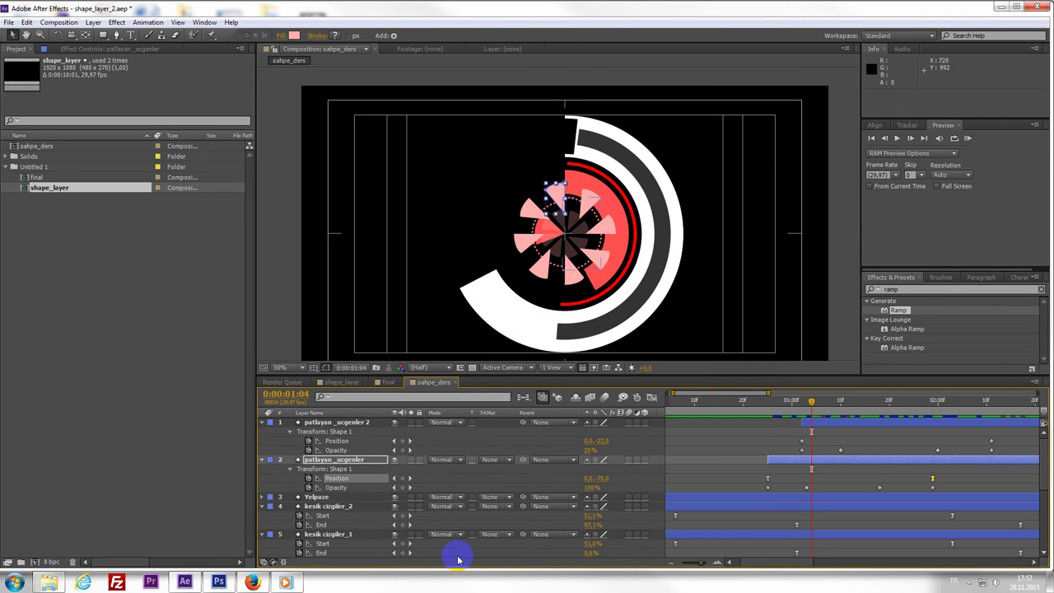
pyautogui.moveTo(803, 409); pyautogui.dragTo(957, 439)
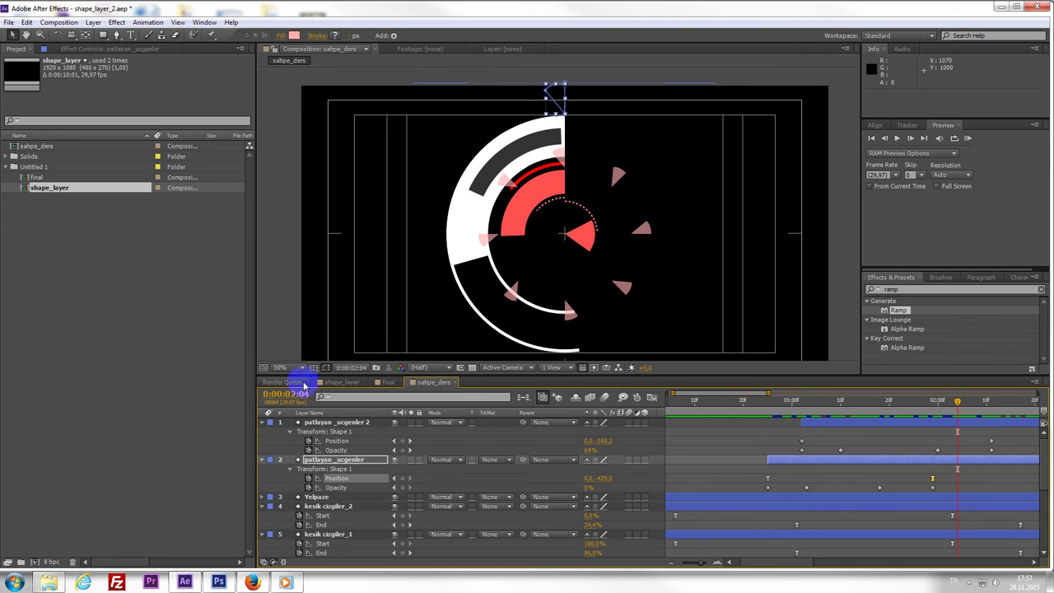
pyautogui.click(385, 383)
pyautogui.moveTo(700, 402); pyautogui.dragTo(803, 426)
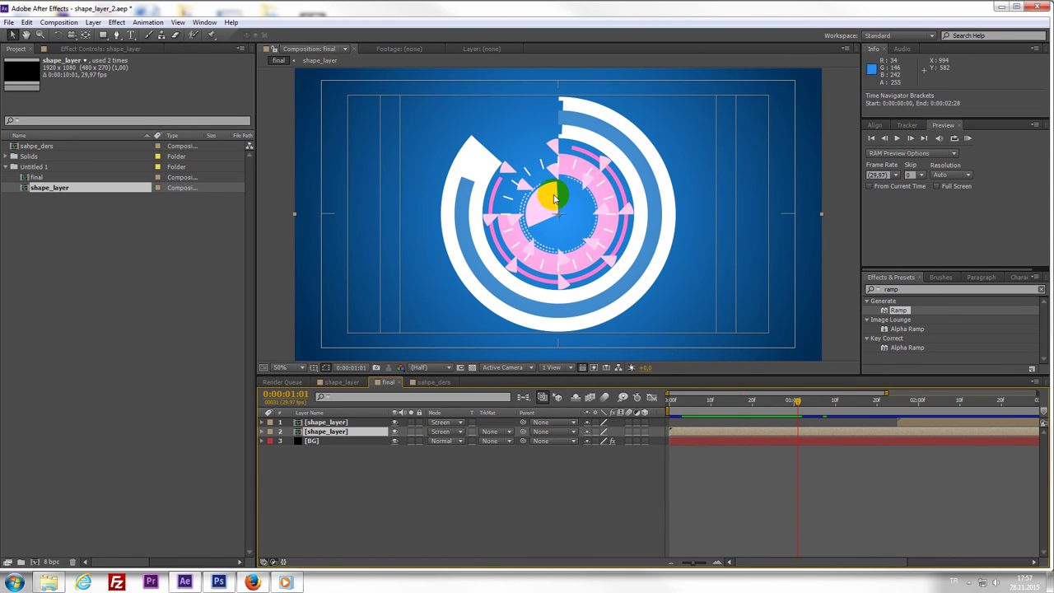
pyautogui.moveTo(683, 412); pyautogui.dragTo(918, 447)
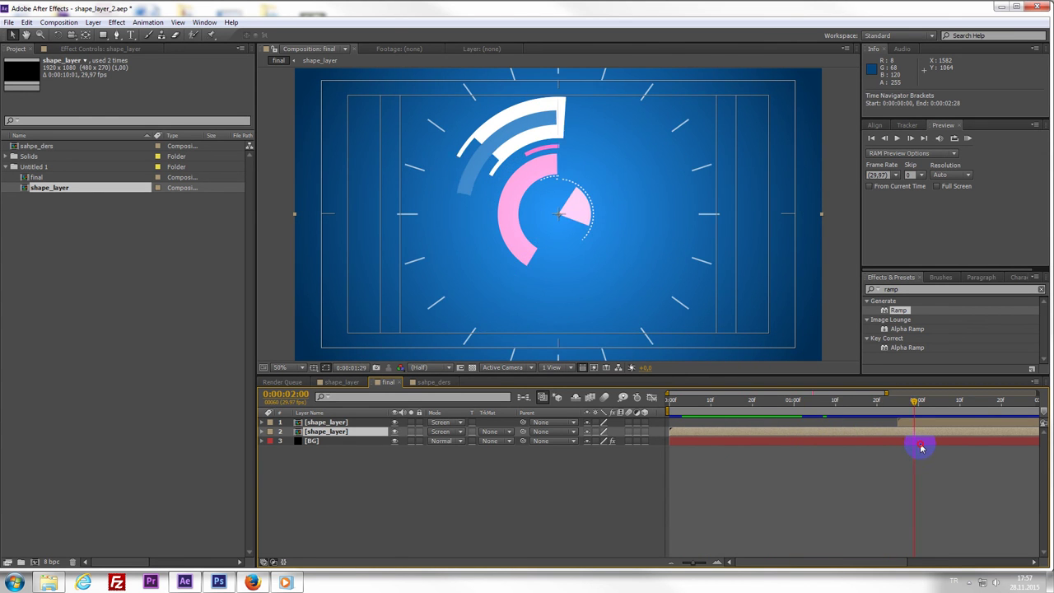
pyautogui.click(436, 383)
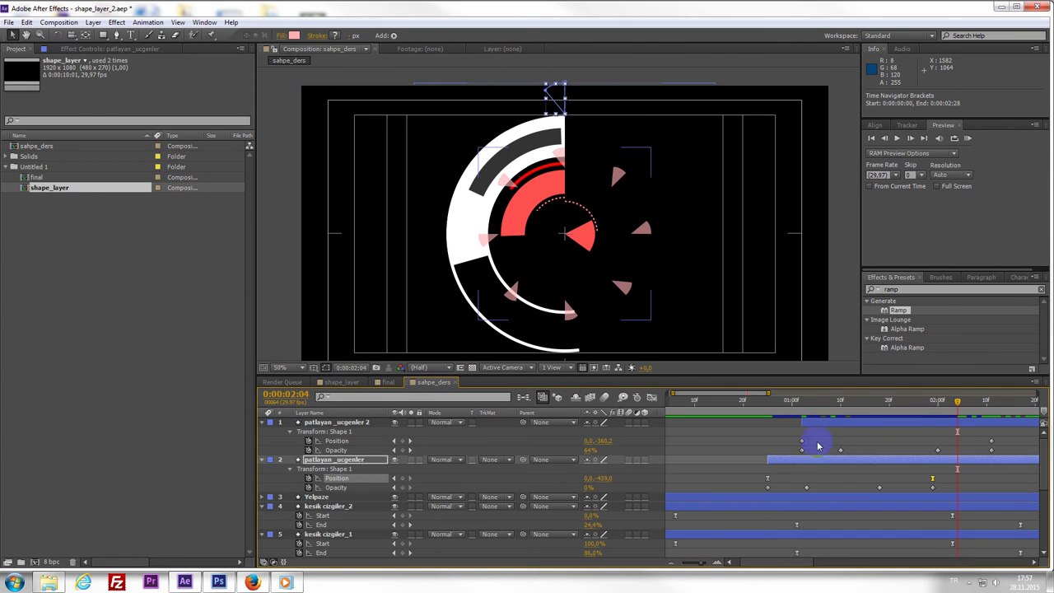
pyautogui.click(328, 422)
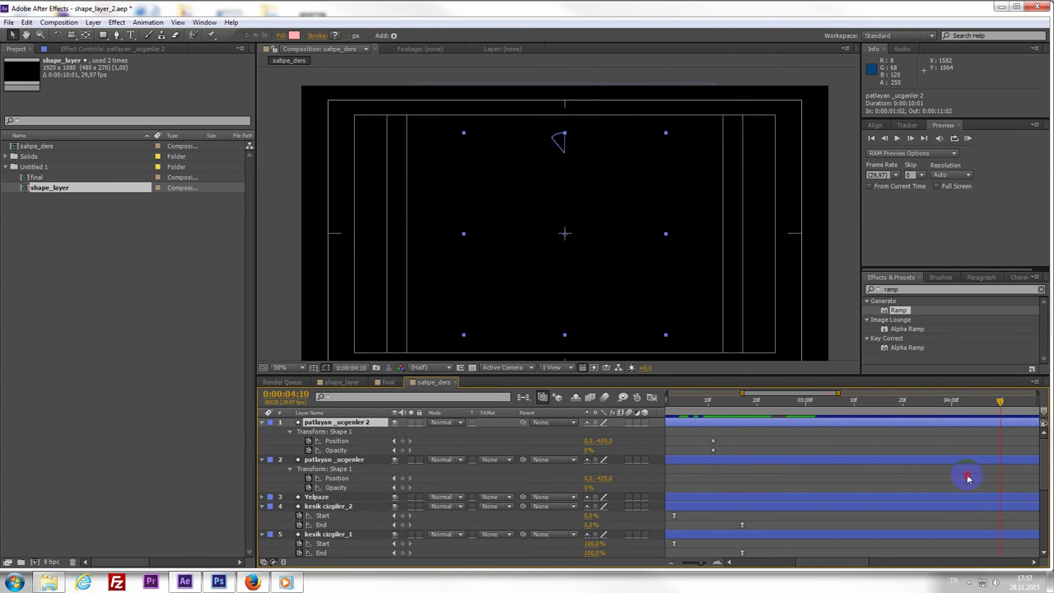
pyautogui.moveTo(799, 485); pyautogui.dragTo(782, 486)
pyautogui.moveTo(807, 485); pyautogui.dragTo(708, 484)
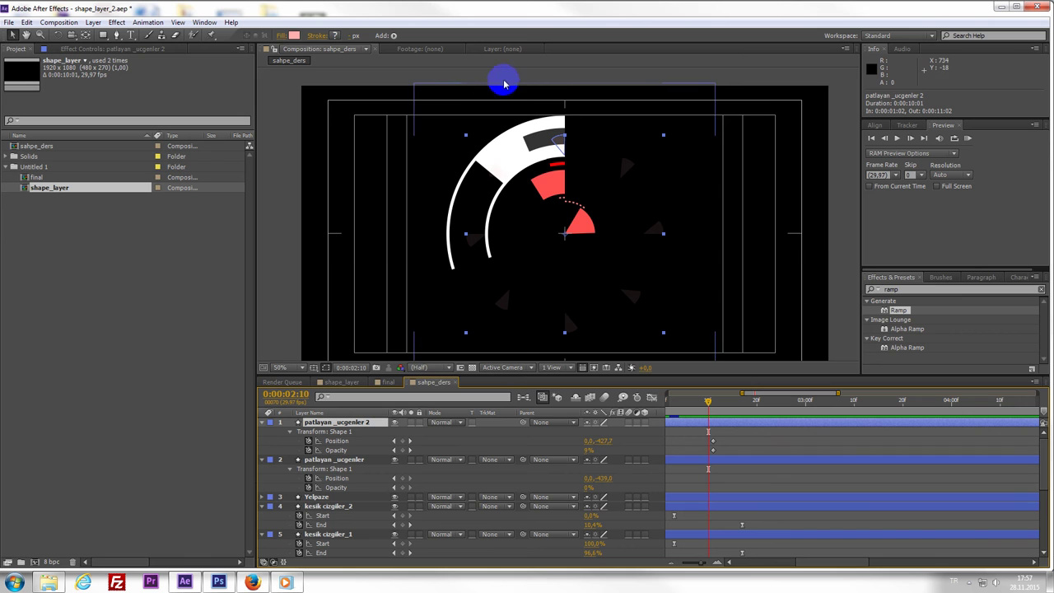
# - Create a new empty shape layer via Layer > New > Shape Layer
pyautogui.rightClick(269, 137)
pyautogui.moveTo(292, 144)
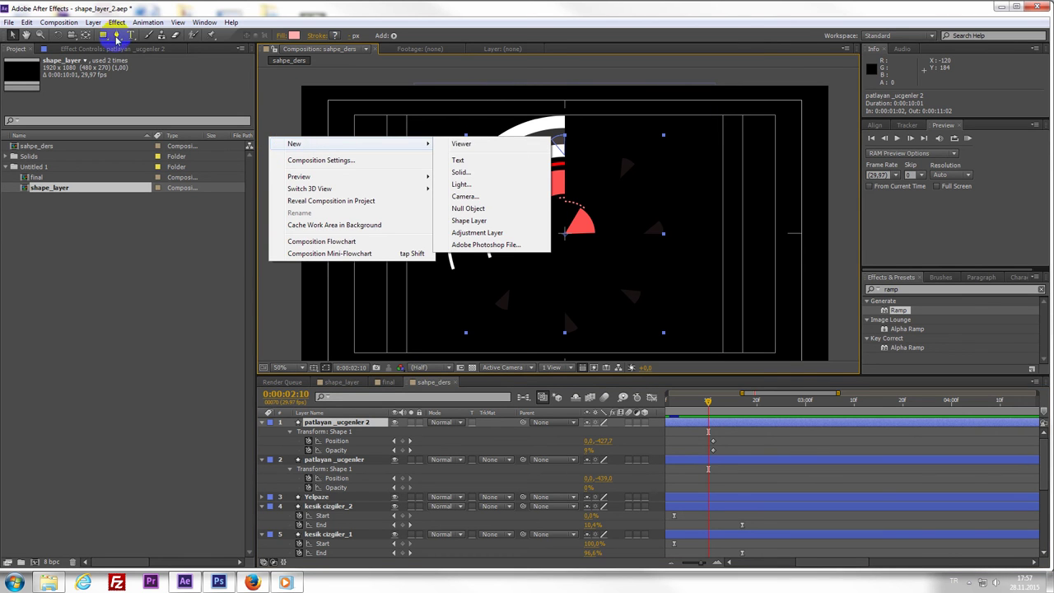
pyautogui.click(94, 23)
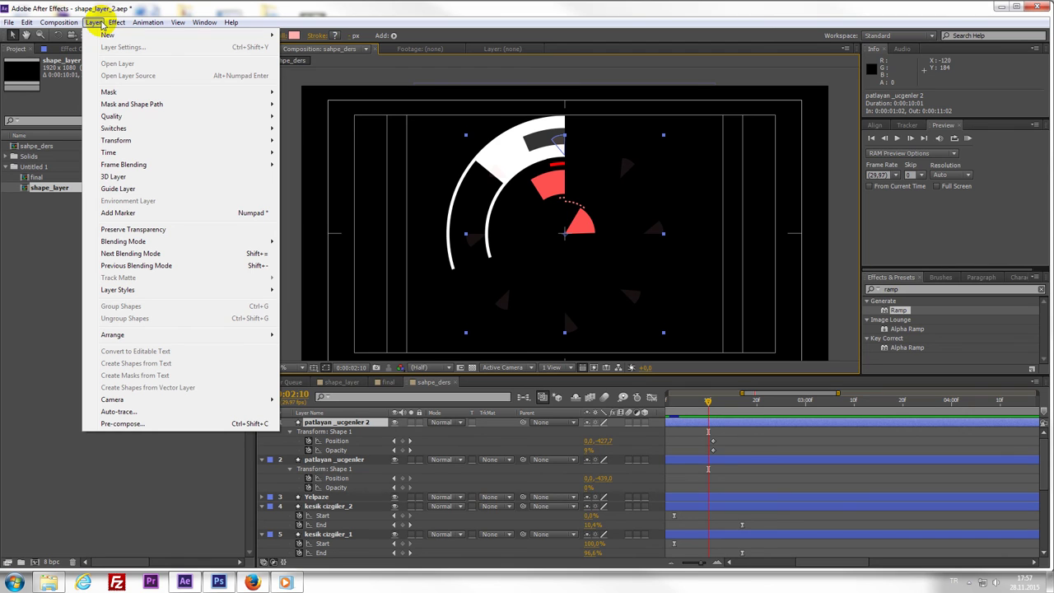
pyautogui.moveTo(108, 35)
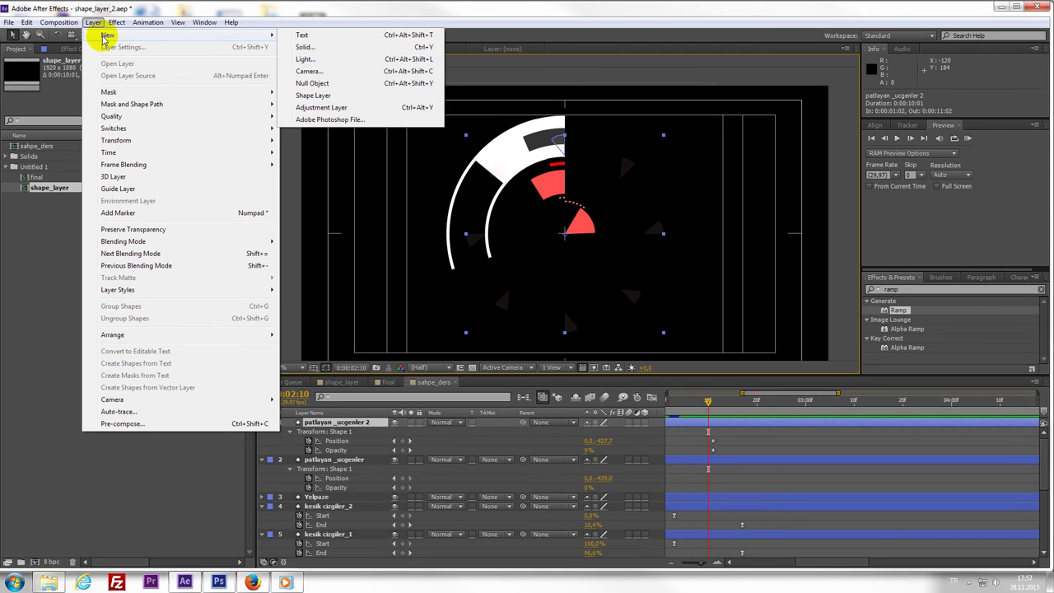
pyautogui.click(334, 96)
# - Rename the new shape layer to patlayan_cubuklar
pyautogui.click(325, 423)
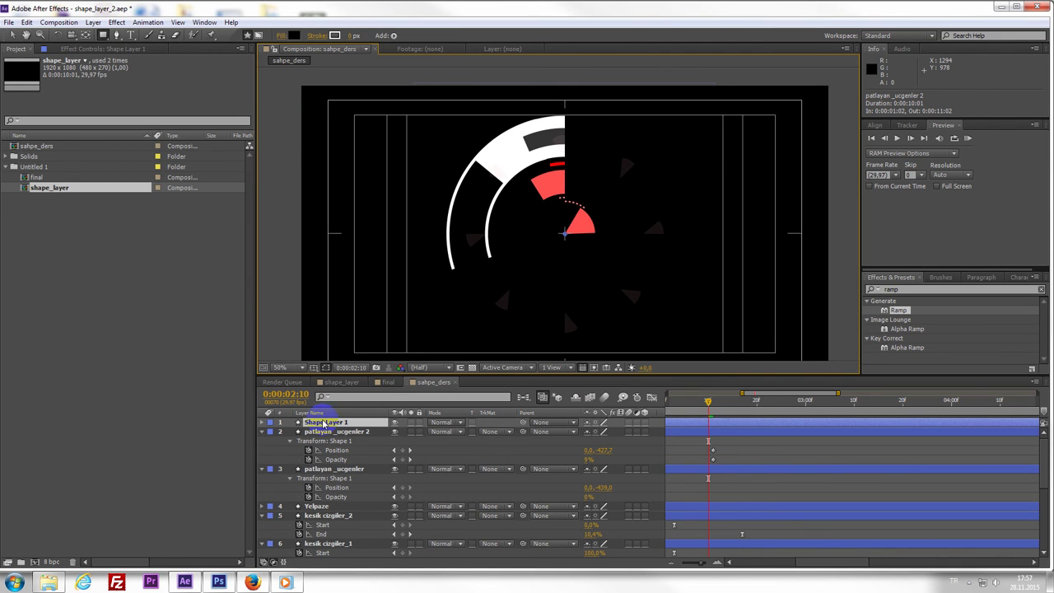
pyautogui.click(411, 434)
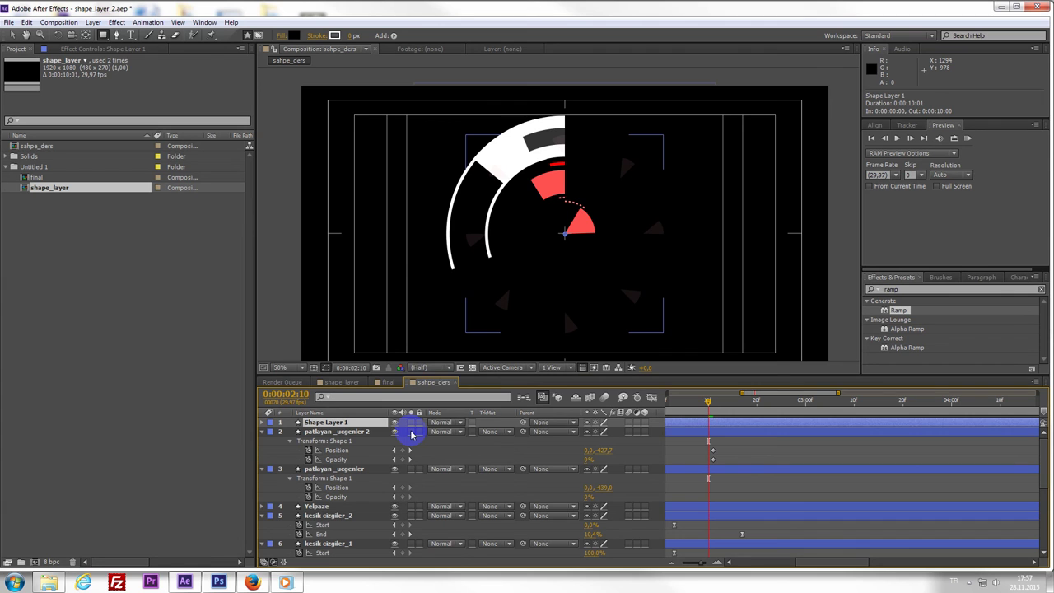
pyautogui.press('a')
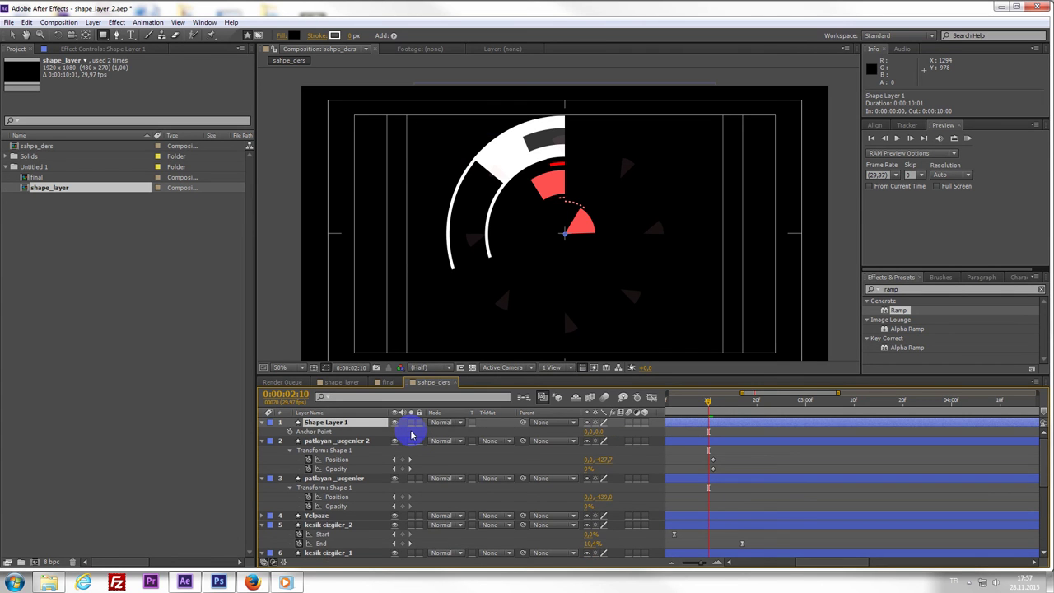
pyautogui.press('Return')
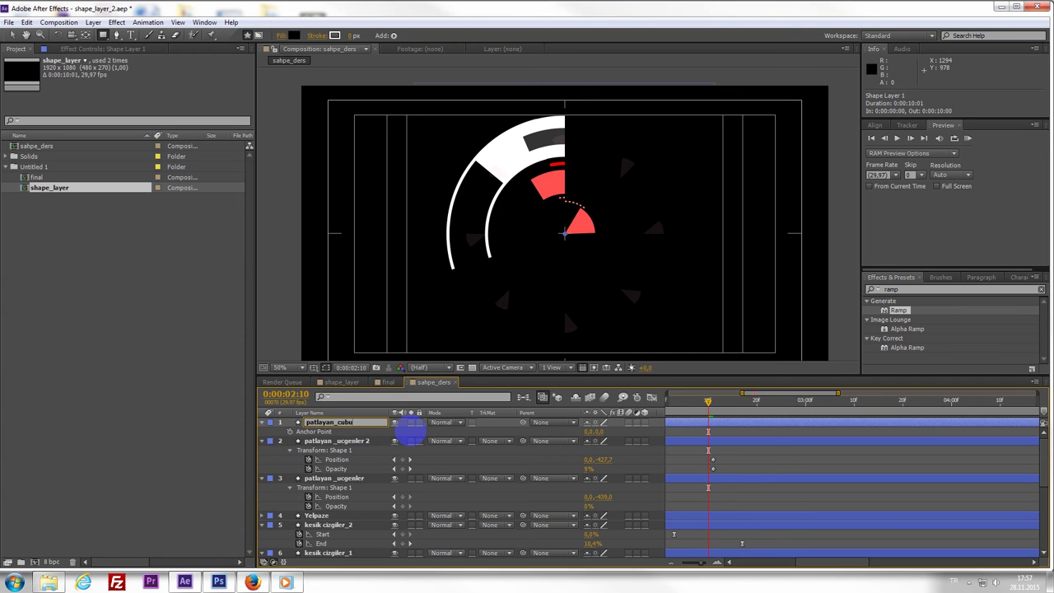
pyautogui.press('Return')
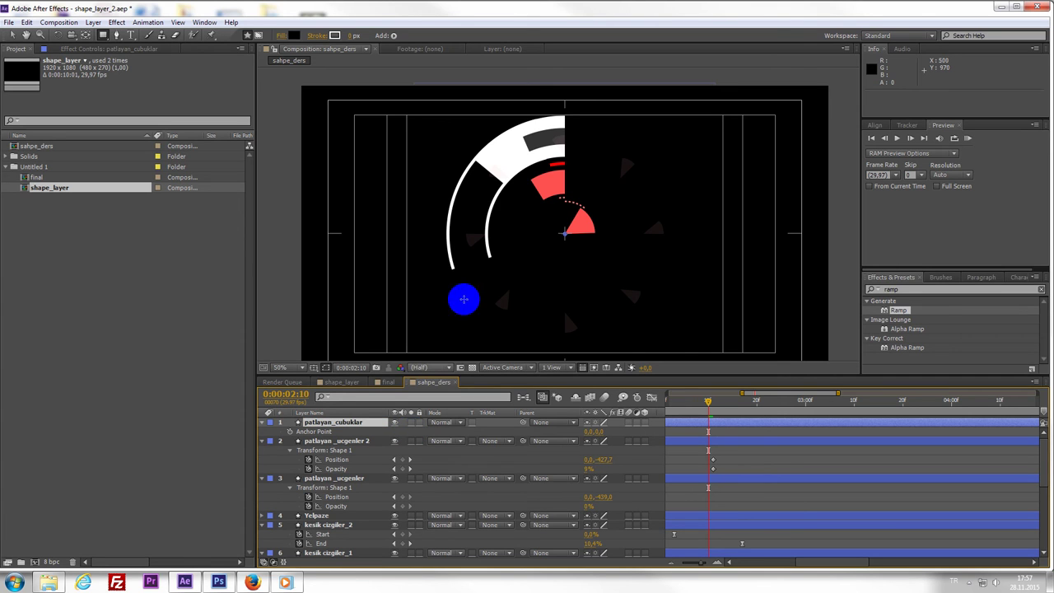
pyautogui.click(370, 425)
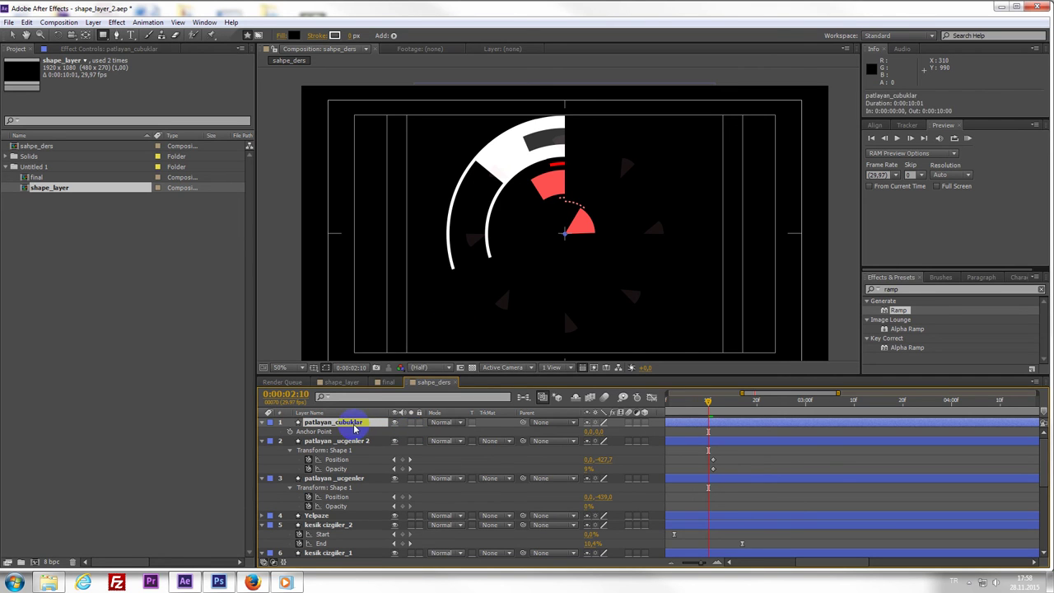
pyautogui.click(394, 36)
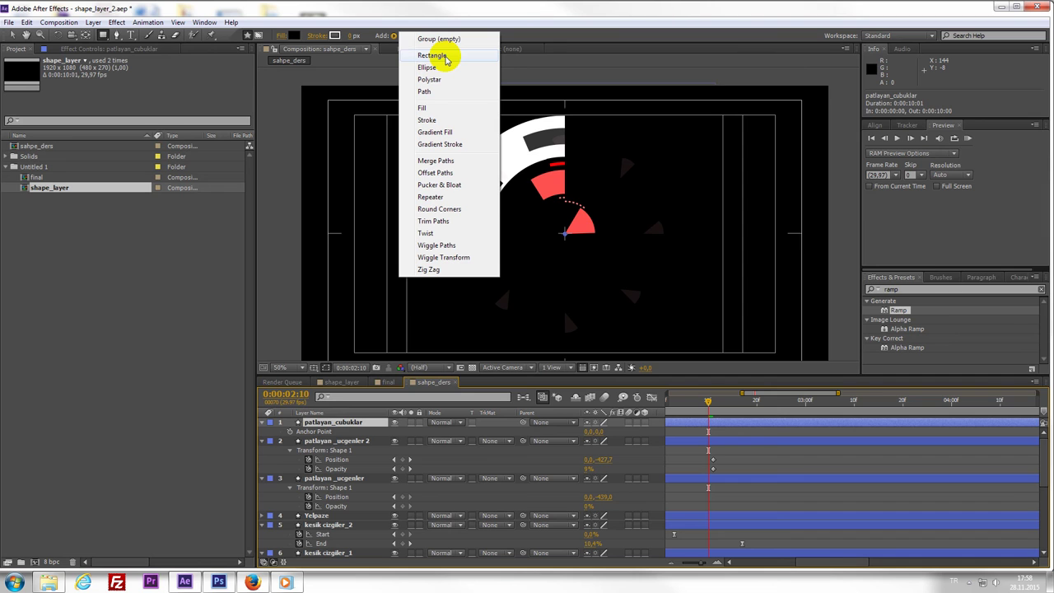
# - Add a rectangle path to patlayan_cubuklar and set its Size to 0×29
pyautogui.click(445, 56)
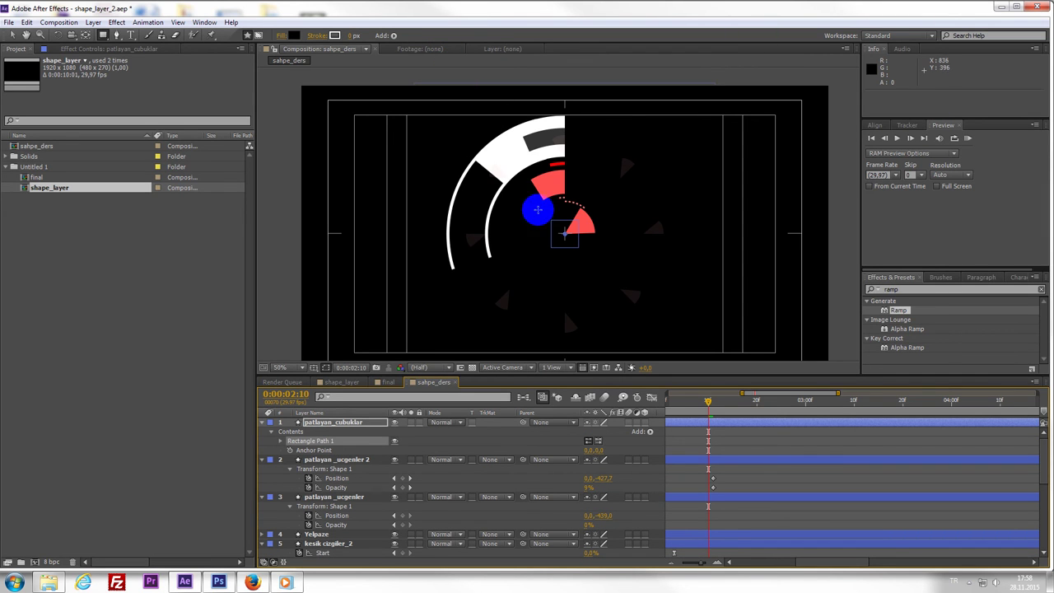
pyautogui.press('/')
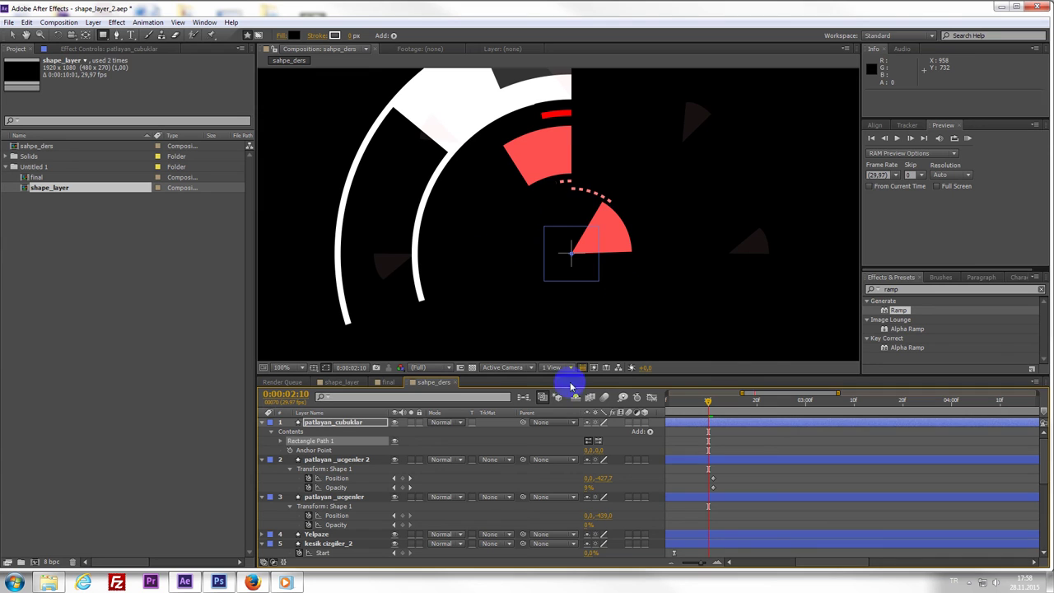
pyautogui.click(308, 445)
pyautogui.click(281, 442)
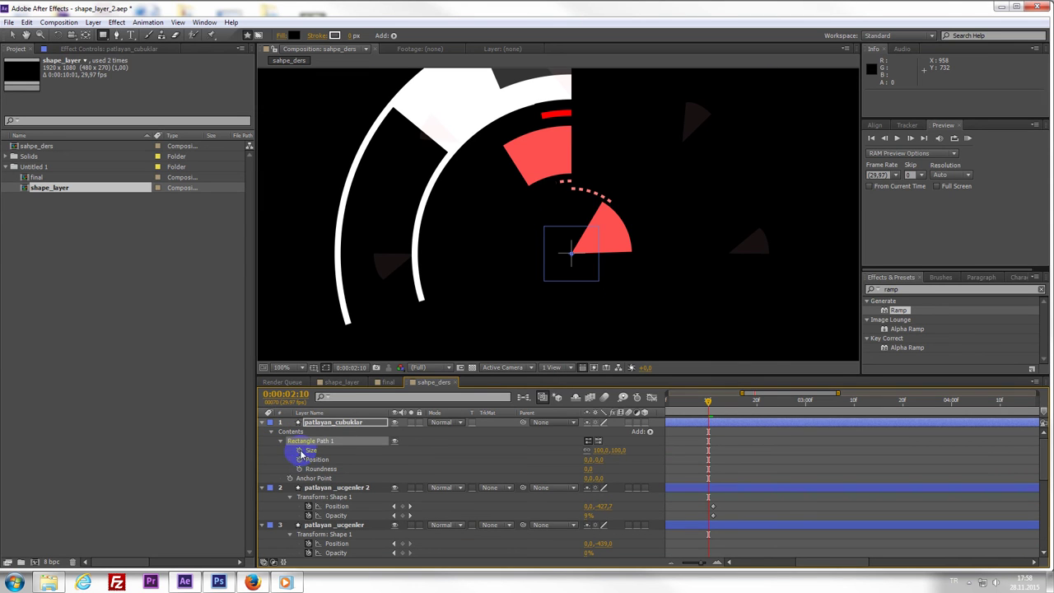
pyautogui.click(600, 449)
pyautogui.write('0')
pyautogui.click(668, 525)
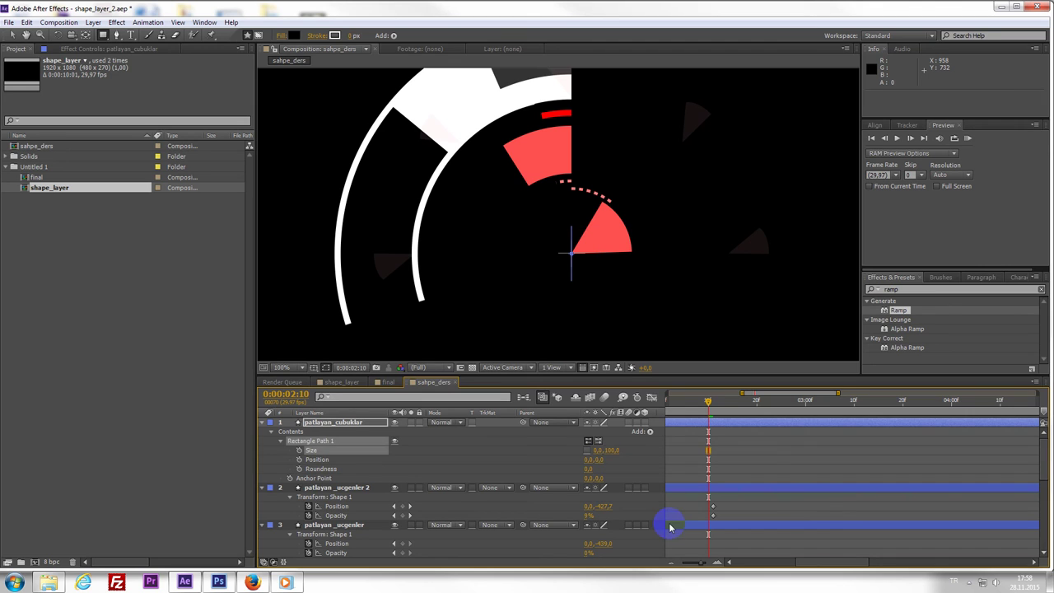
pyautogui.click(615, 452)
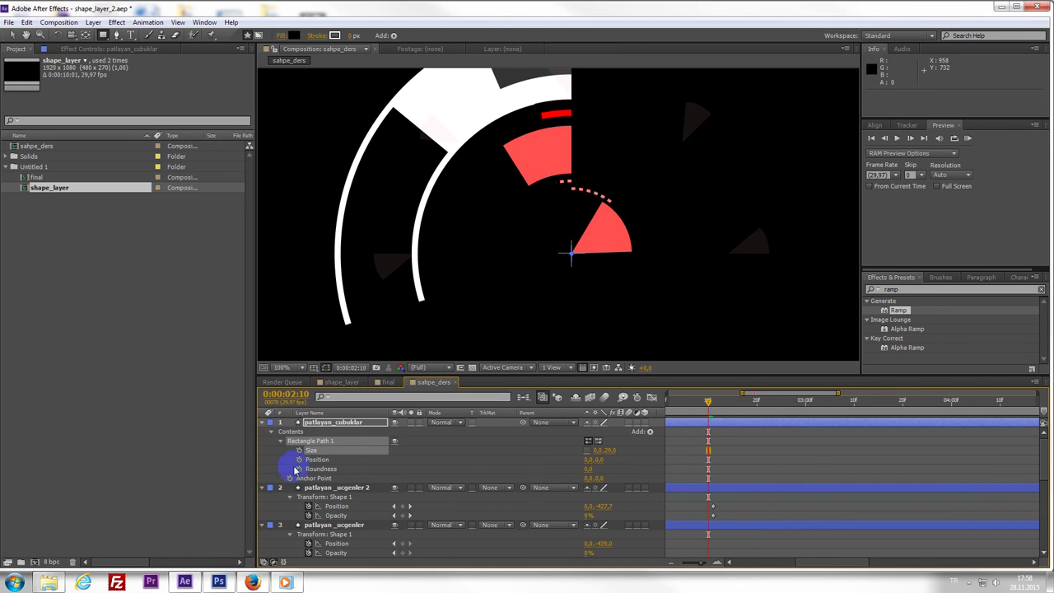
# - Add a stroke to the rectangle with an initial width of 10
pyautogui.click(399, 36)
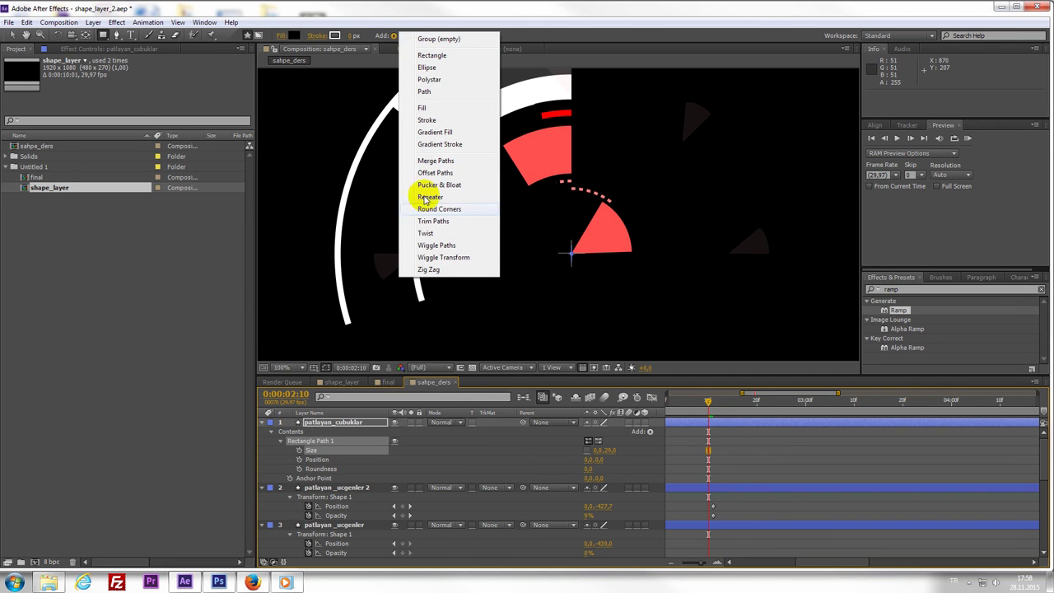
pyautogui.click(431, 120)
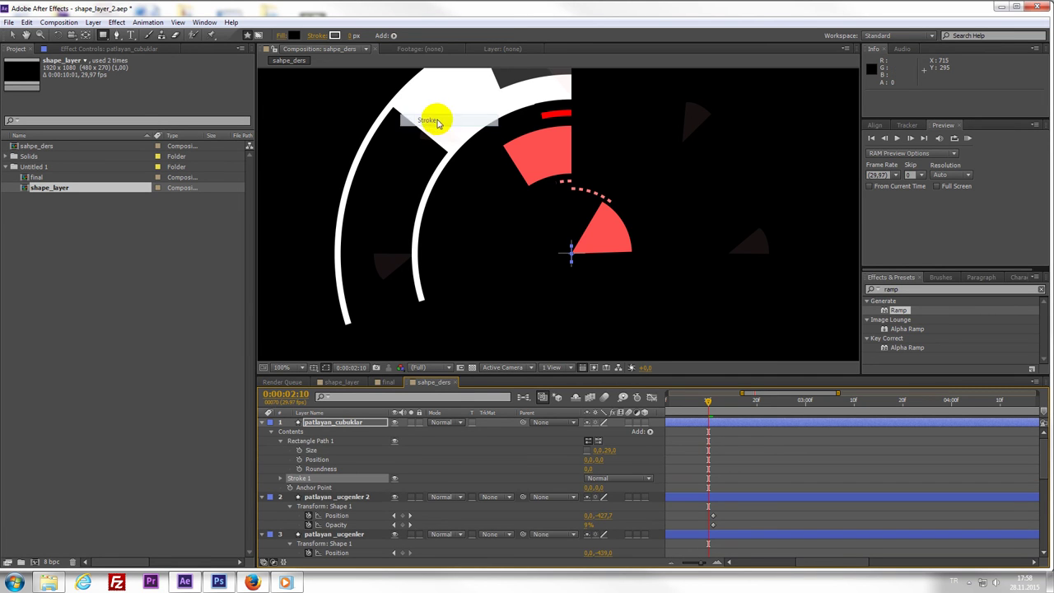
pyautogui.click(281, 479)
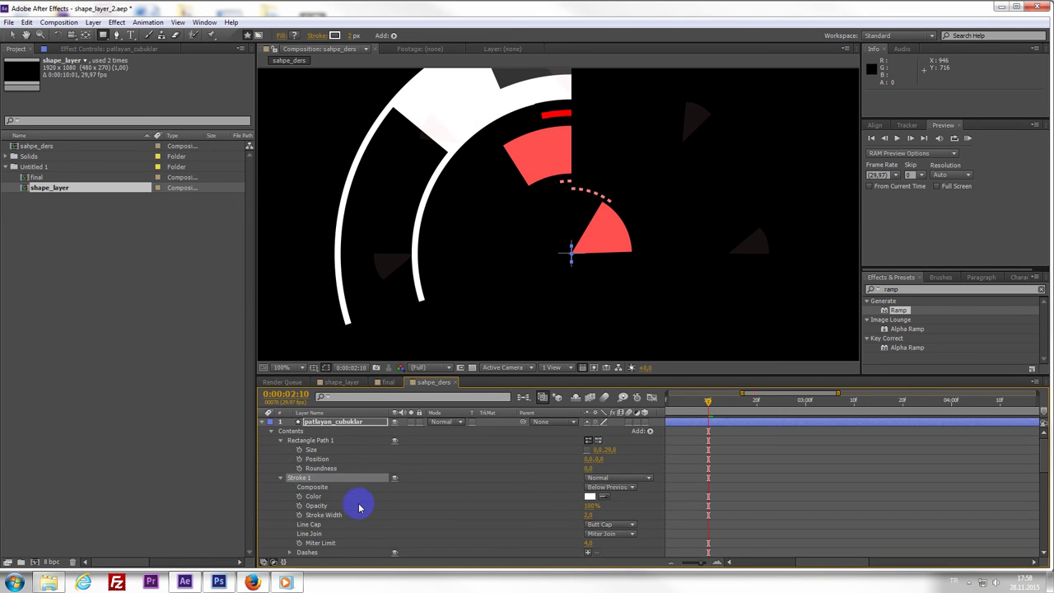
pyautogui.click(587, 515)
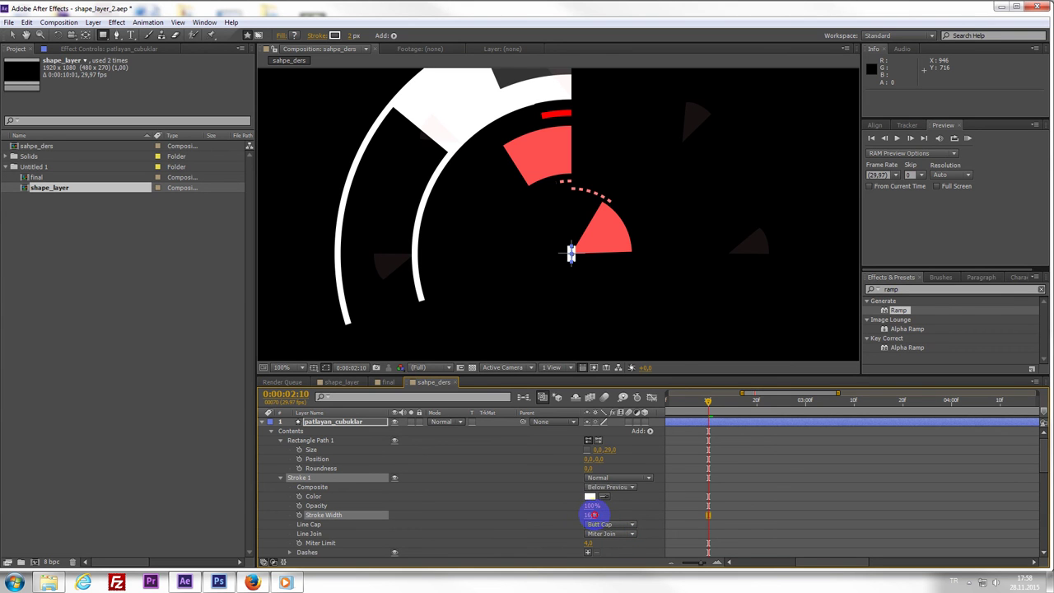
pyautogui.write('10')
pyautogui.press('Return')
# - Thin the white stroke width down to 8
pyautogui.scroll(1, 604, 306)
pyautogui.scroll(1, 611, 280)
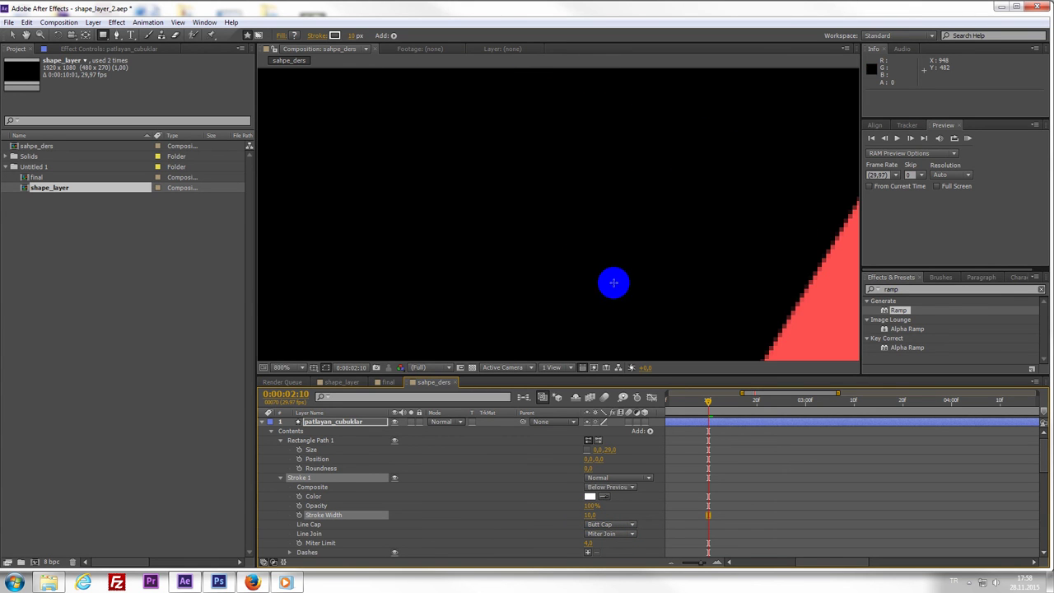
pyautogui.scroll(1, 567, 120)
pyautogui.scroll(1, 612, 124)
pyautogui.press('q')
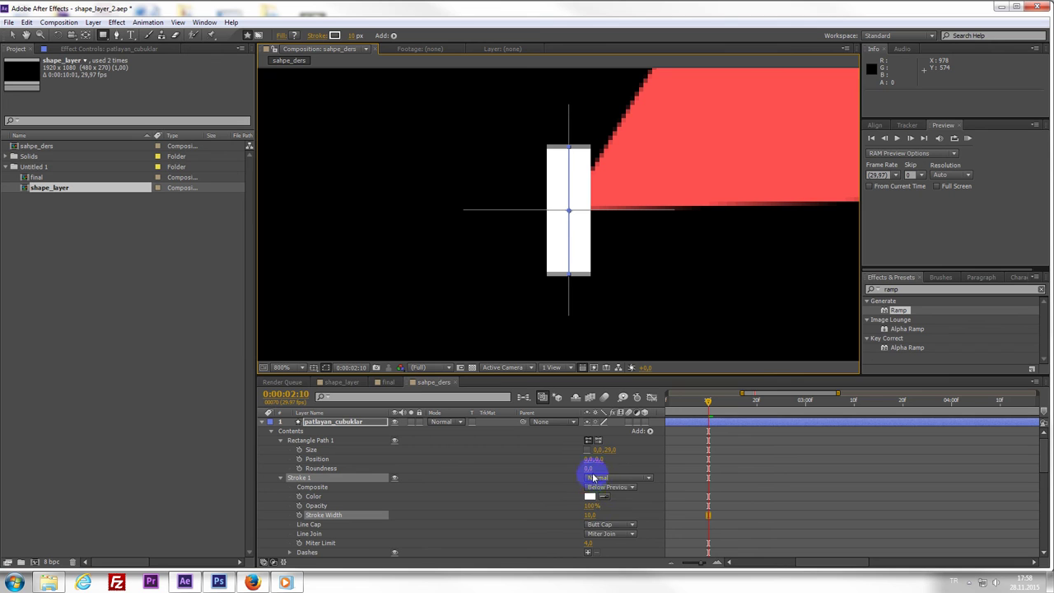
pyautogui.moveTo(589, 515); pyautogui.dragTo(593, 521)
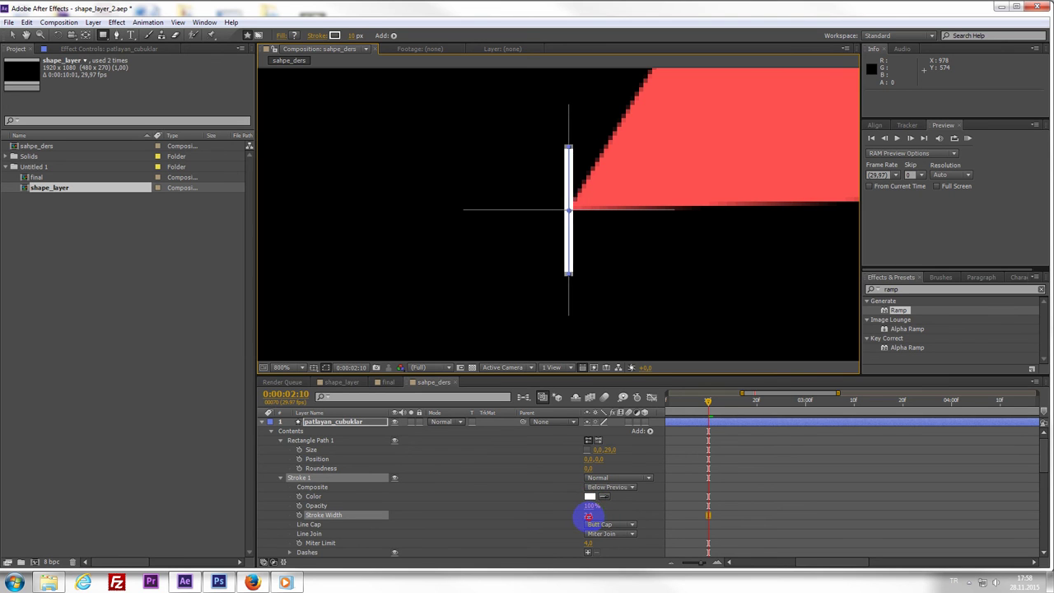
pyautogui.click(590, 496)
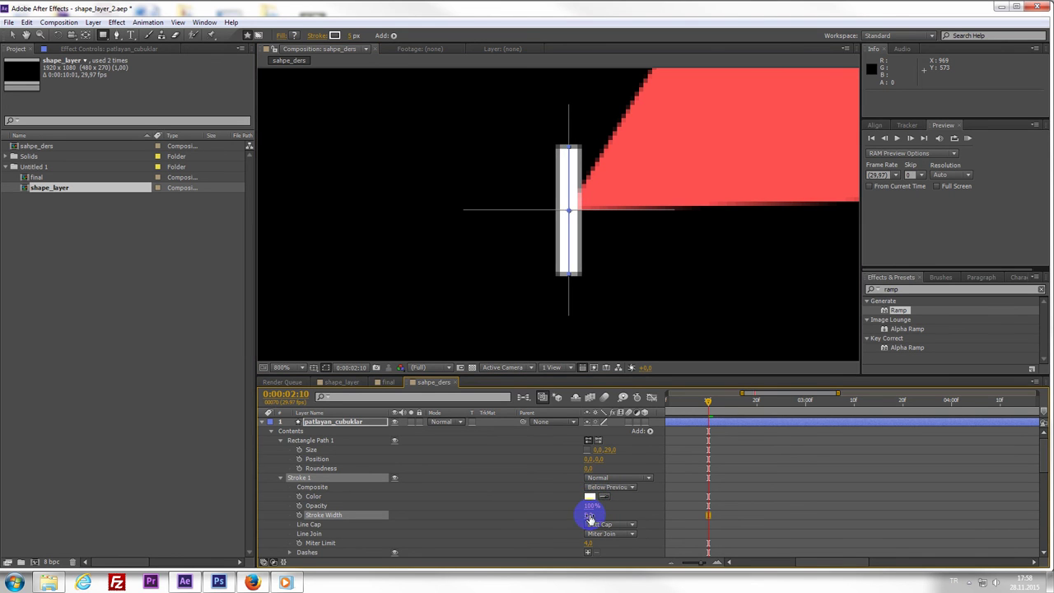
pyautogui.moveTo(590, 515); pyautogui.dragTo(593, 515)
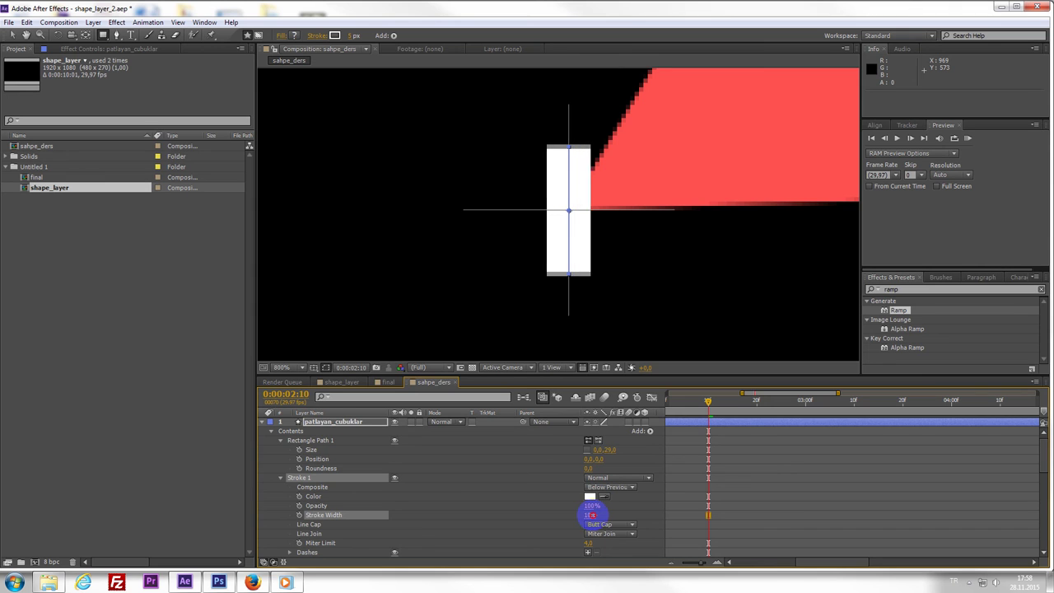
# - Return the current time to frame 0
pyautogui.scroll(-2, 600, 263)
pyautogui.scroll(-2, 601, 263)
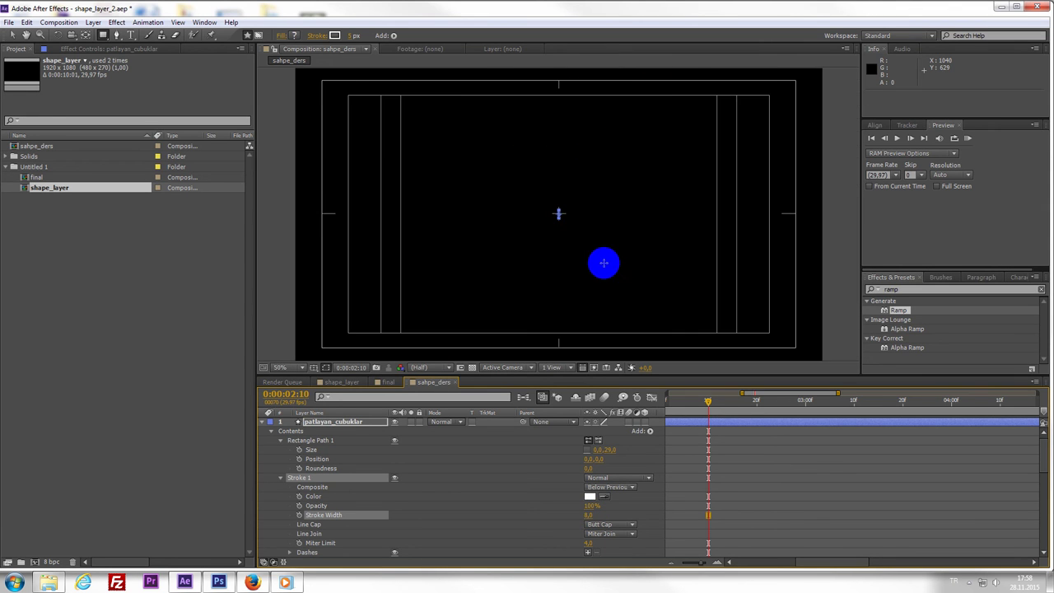
pyautogui.click(691, 403)
pyautogui.moveTo(670, 422); pyautogui.dragTo(626, 421)
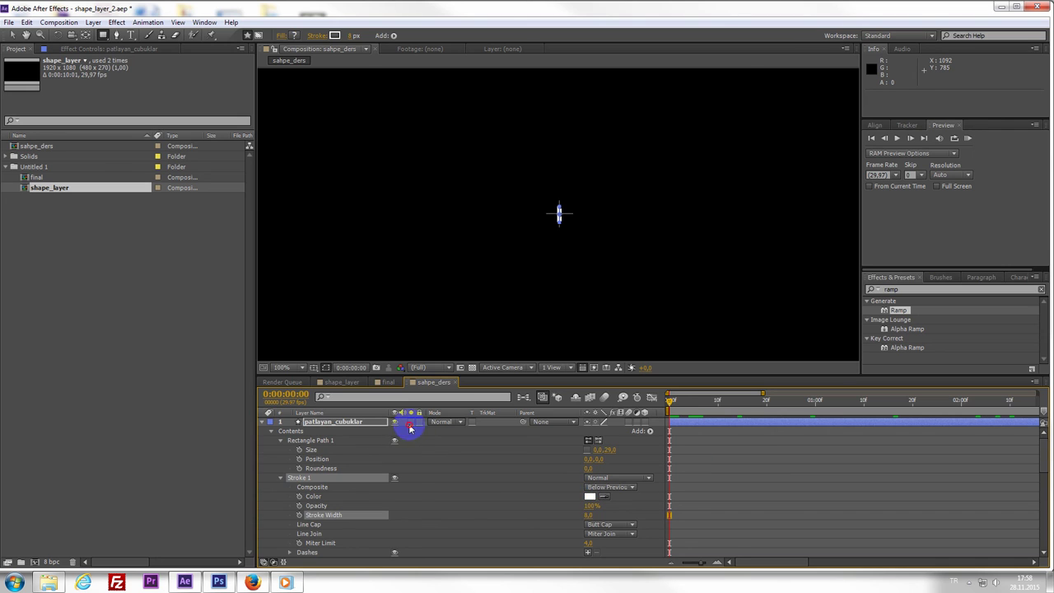
# - Lengthen the rectangle path to Size 0×45
pyautogui.scroll(-2, 638, 229)
pyautogui.click(679, 402)
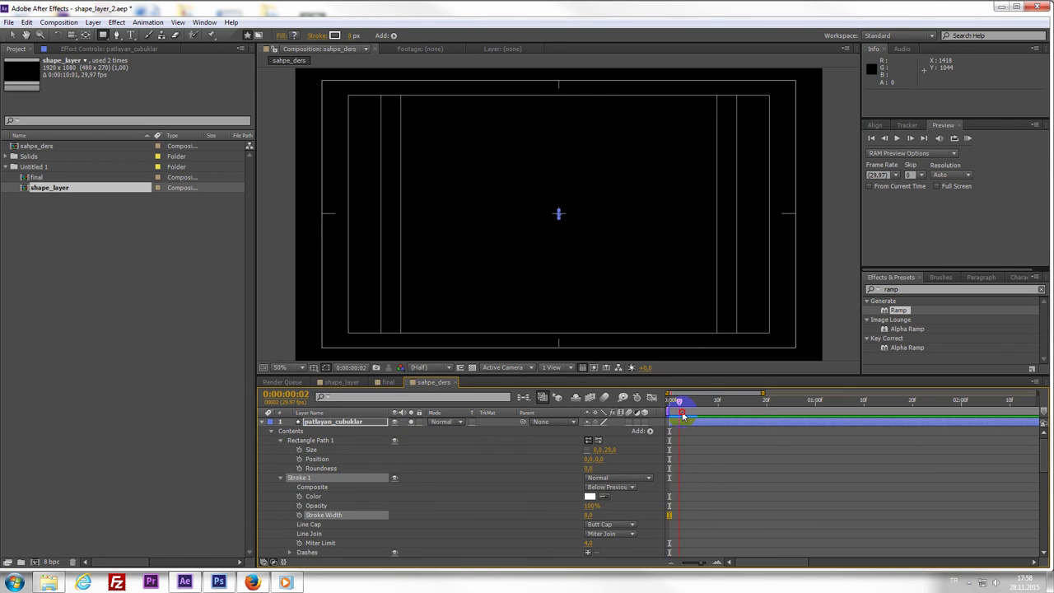
pyautogui.moveTo(682, 415); pyautogui.dragTo(681, 466)
pyautogui.click(713, 468)
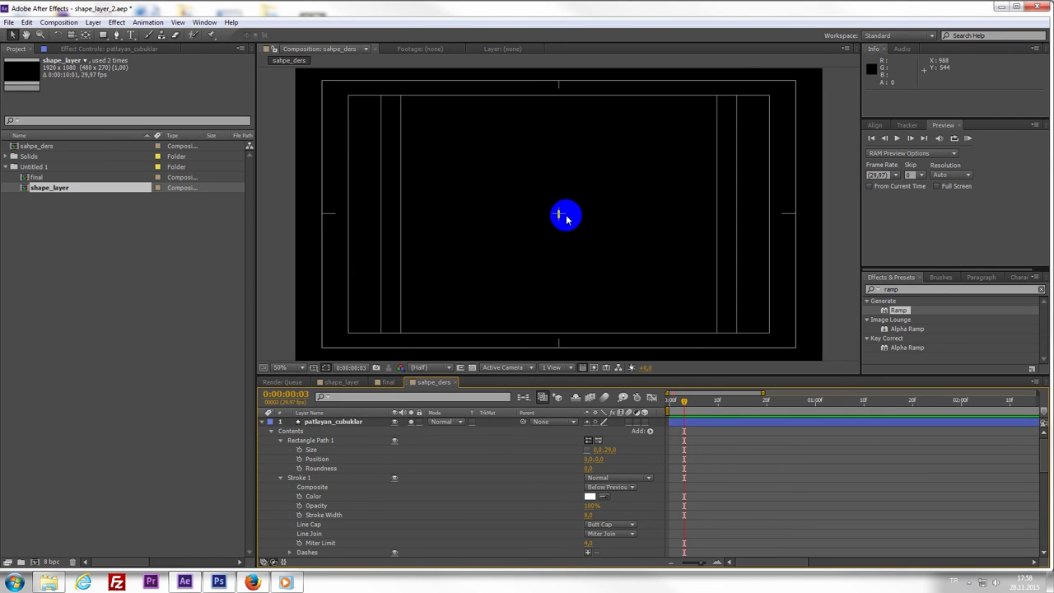
pyautogui.scroll(2, 565, 216)
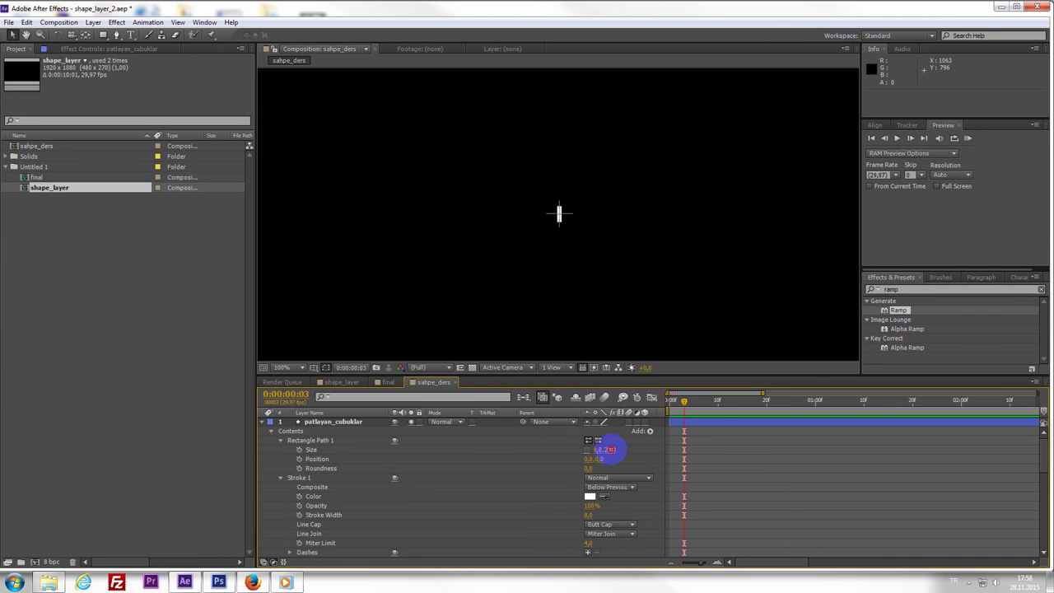
pyautogui.moveTo(608, 450); pyautogui.dragTo(618, 450)
pyautogui.click(614, 449)
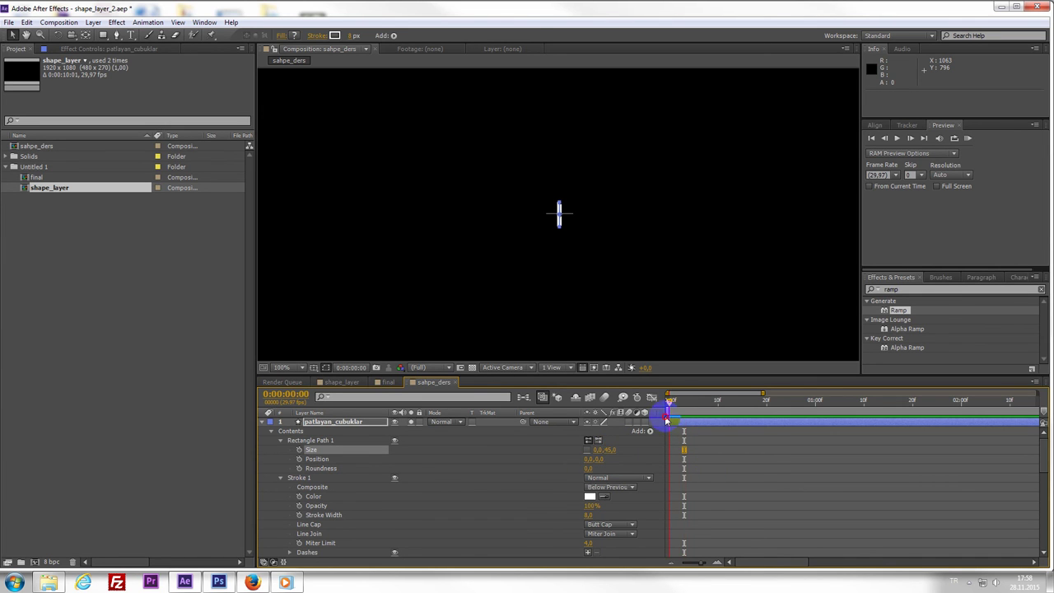
# - Keyframe Stroke Width 10 at frame 0:00:00:05
pyautogui.moveTo(666, 417); pyautogui.dragTo(693, 417)
pyautogui.click(589, 515)
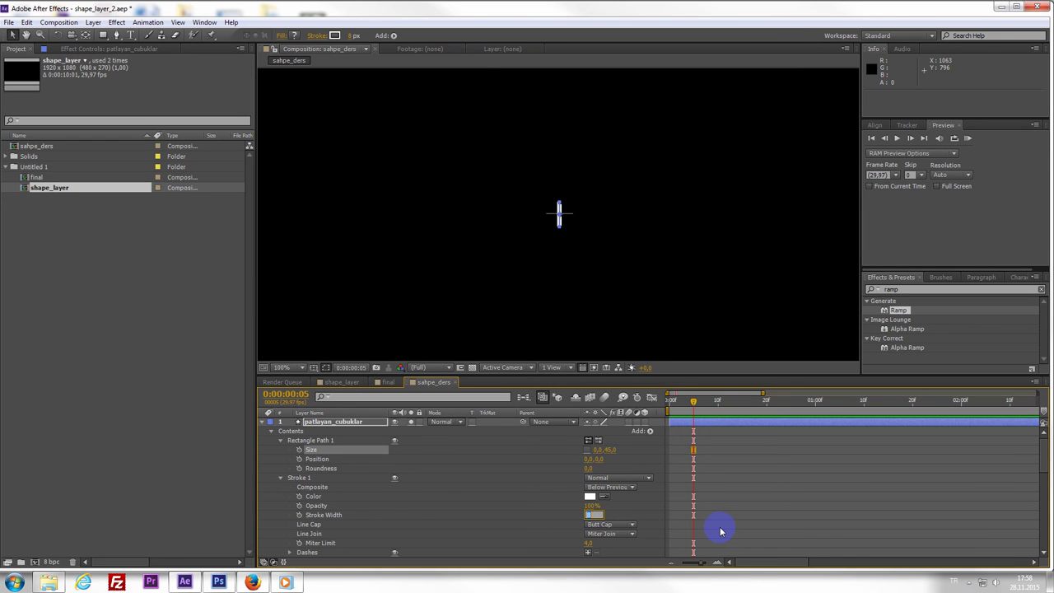
pyautogui.write('10')
pyautogui.press('Return')
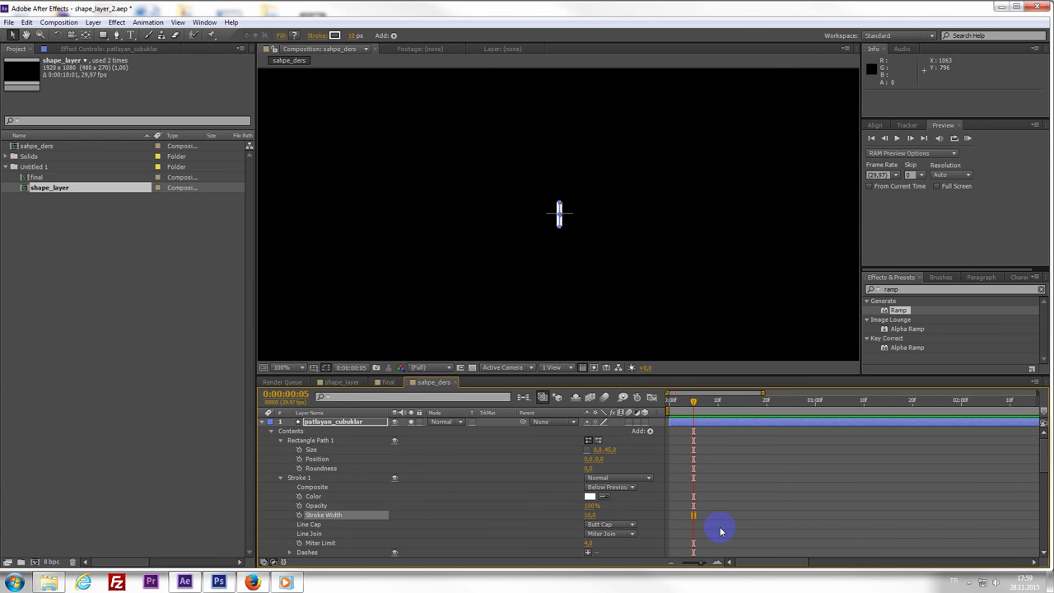
pyautogui.moveTo(681, 413)
pyautogui.mouseDown()
pyautogui.moveTo(698, 413)
pyautogui.moveTo(659, 418)
pyautogui.mouseUp()
pyautogui.click(730, 460)
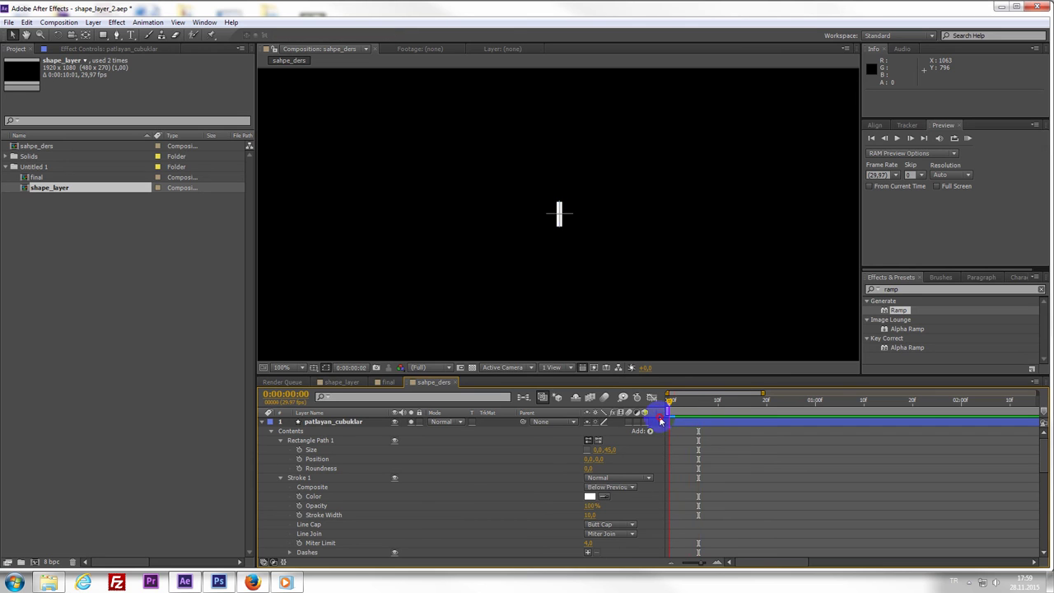
# - Re-expand the layer's contents and select the rectangle's stroke and Size properties
pyautogui.click(272, 432)
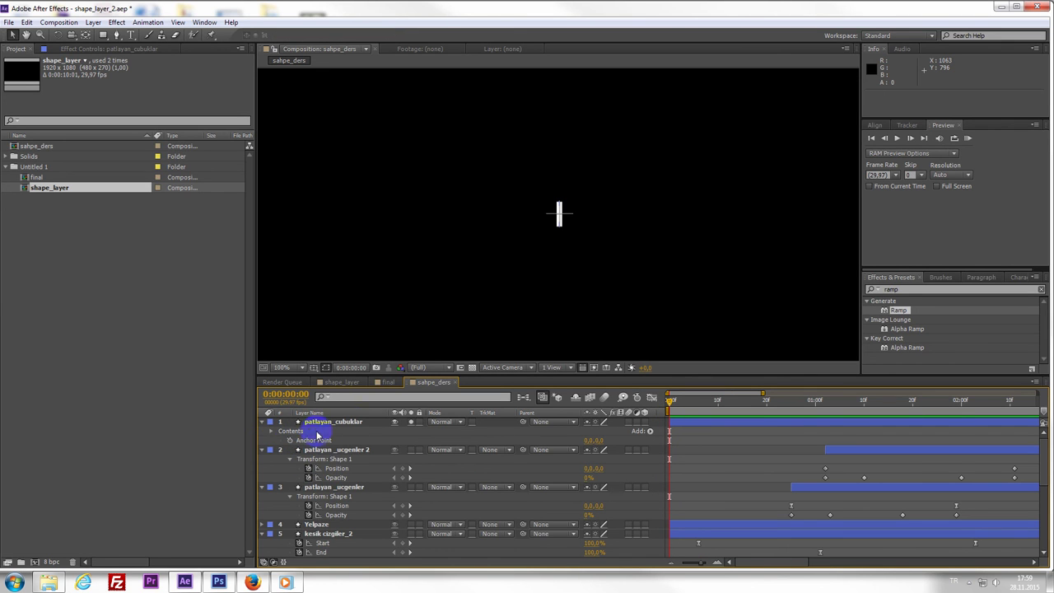
pyautogui.click(688, 443)
pyautogui.click(304, 455)
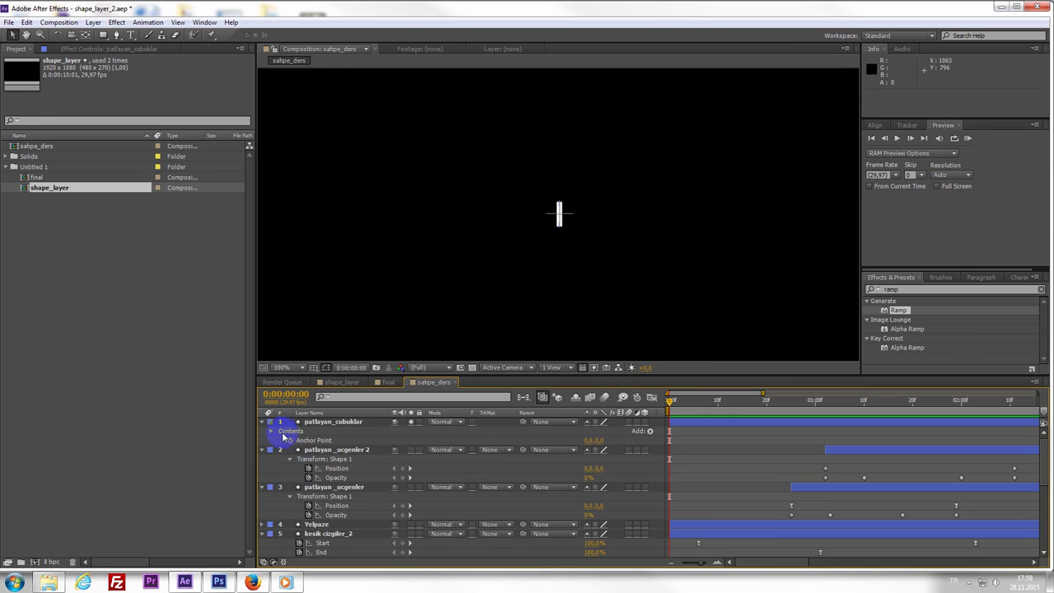
pyautogui.click(282, 437)
pyautogui.click(274, 433)
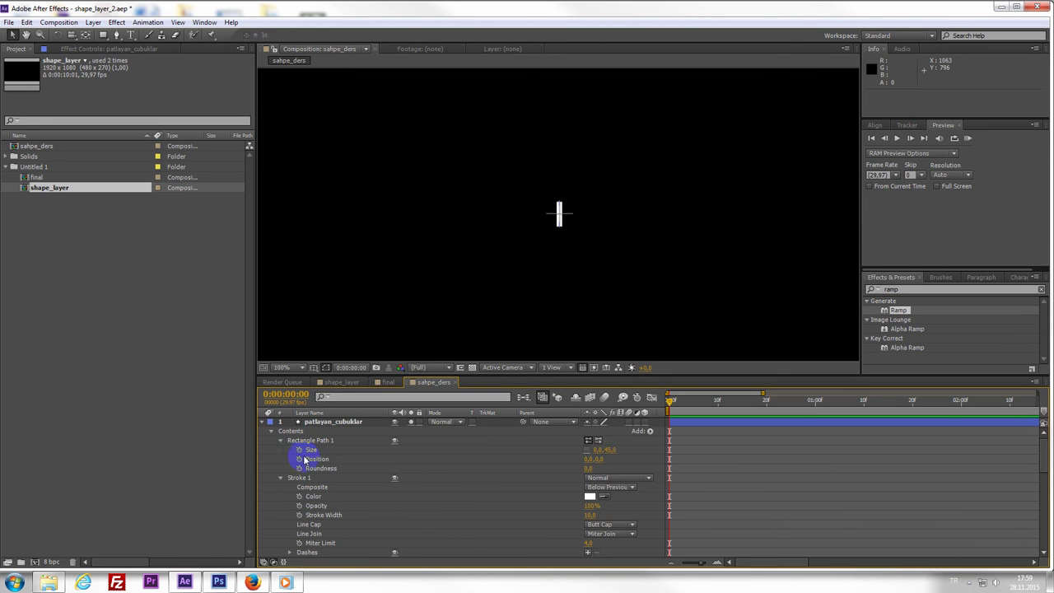
pyautogui.click(281, 477)
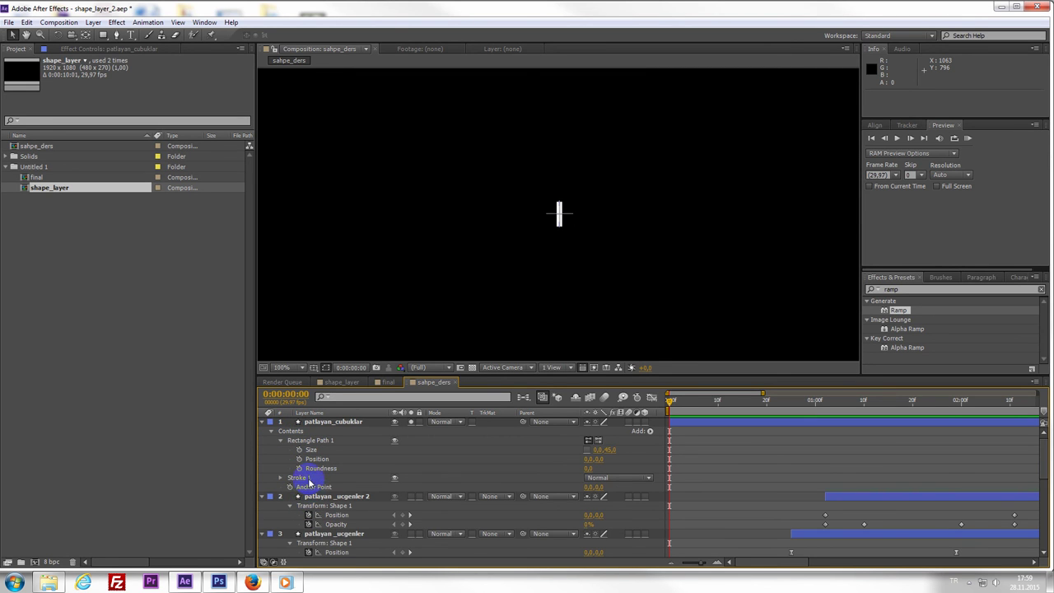
pyautogui.click(309, 480)
pyautogui.click(280, 479)
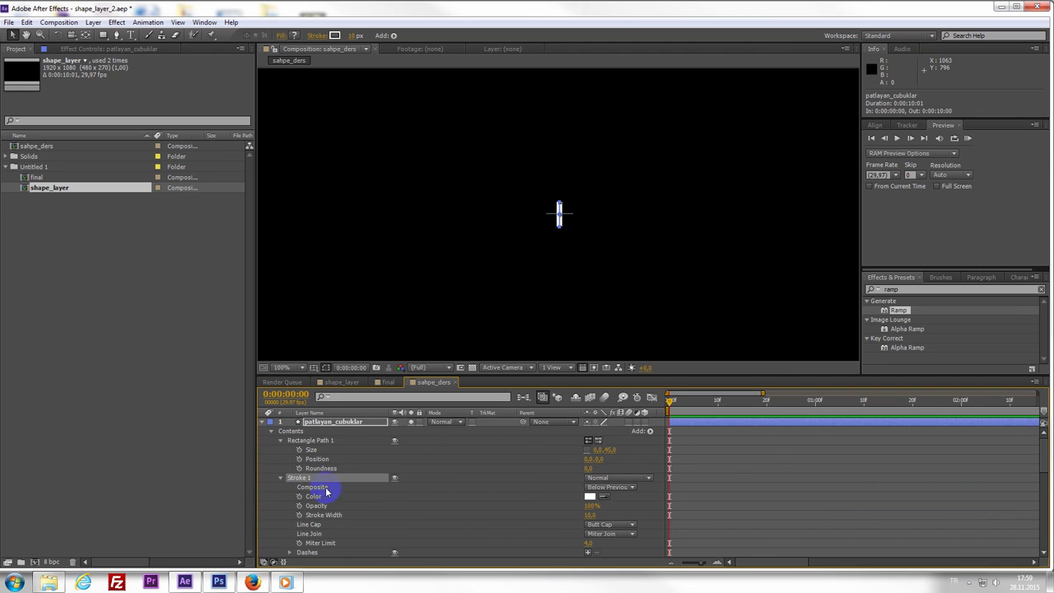
pyautogui.click(314, 453)
# - Drag the rectangle's Position Y to about -500 so the bar reaches the top edge
pyautogui.click(316, 460)
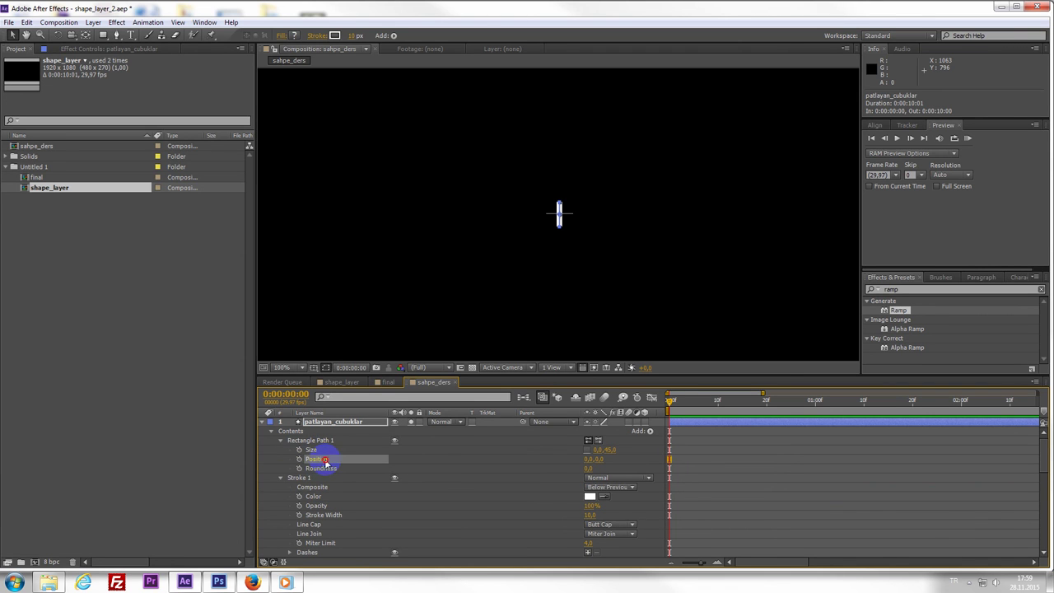
pyautogui.moveTo(588, 464); pyautogui.dragTo(680, 467)
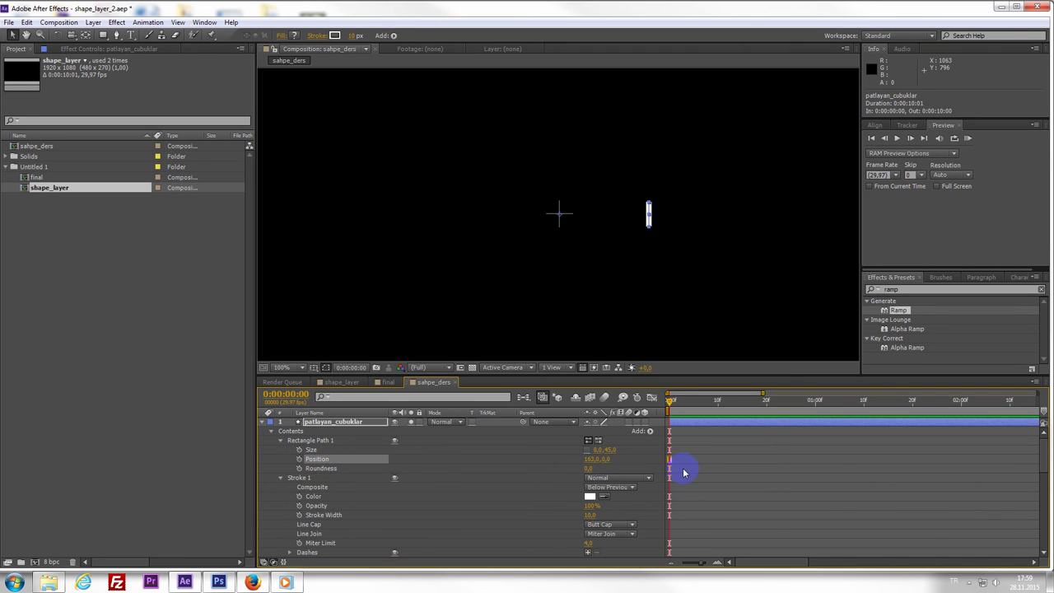
pyautogui.hotkey('ctrl', 'z')
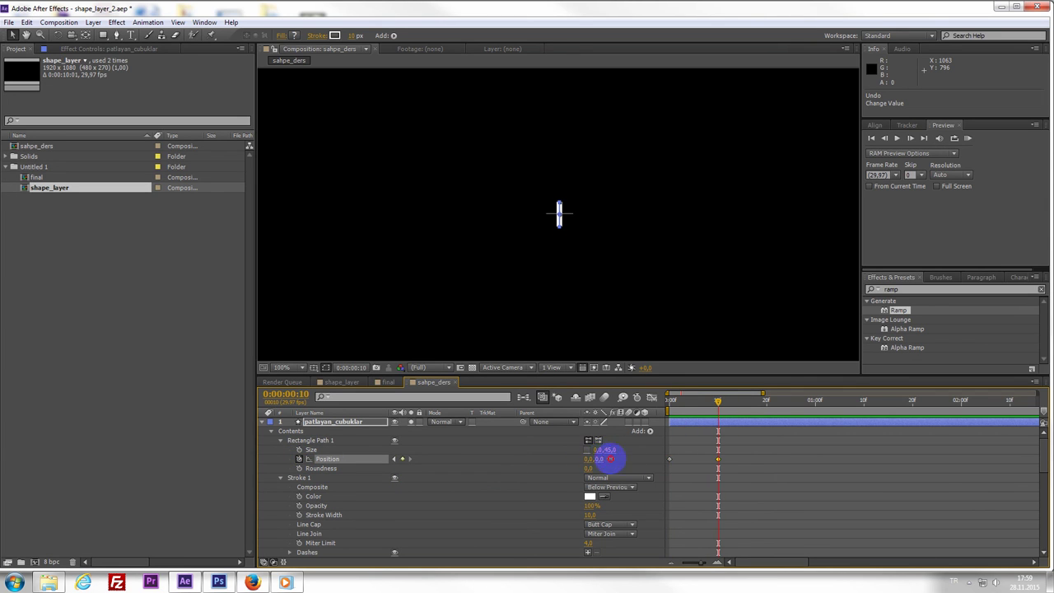
pyautogui.moveTo(609, 458); pyautogui.dragTo(588, 459)
pyautogui.press(',')
pyautogui.press(',')
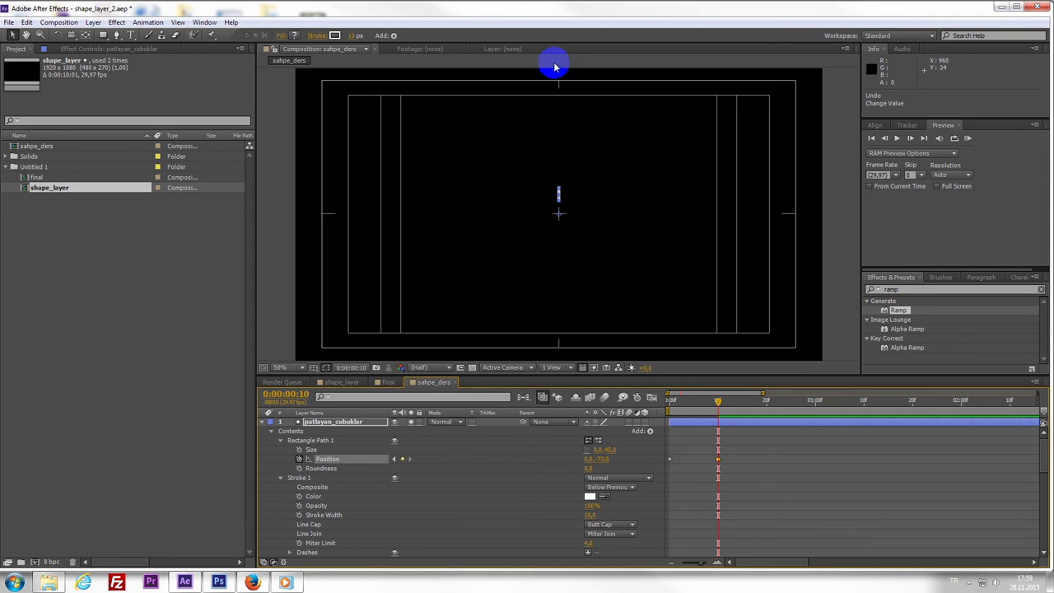
pyautogui.moveTo(608, 459); pyautogui.dragTo(399, 442)
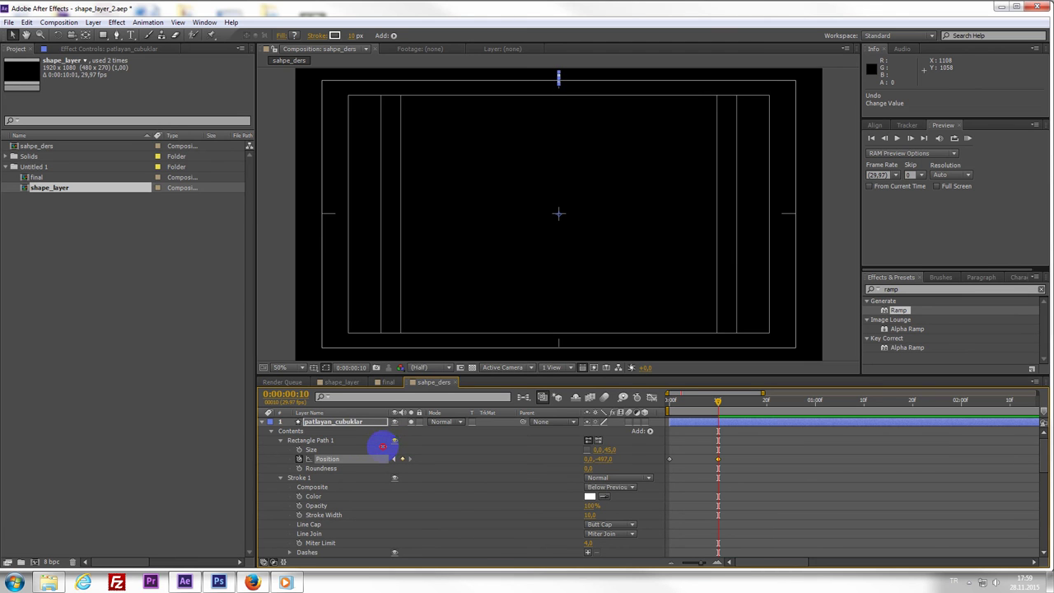
pyautogui.moveTo(383, 446); pyautogui.dragTo(380, 446)
pyautogui.scroll(1, 624, 254)
pyautogui.scroll(-1, 593, 211)
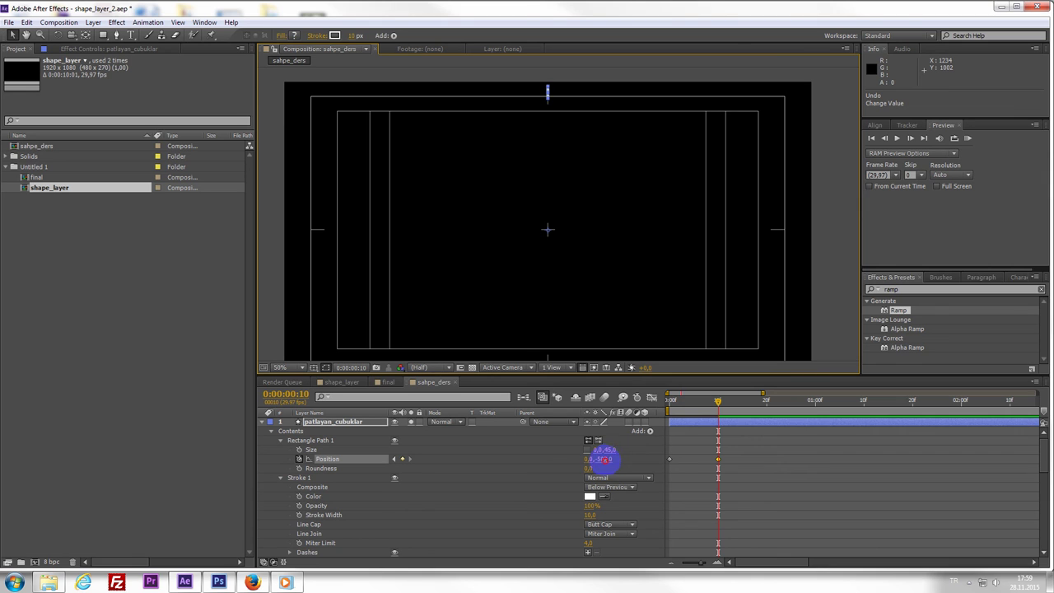
# - Scrub back to check the motion, then collapse and reselect the patlayan_cubuklar layer
pyautogui.moveTo(670, 401); pyautogui.dragTo(725, 431)
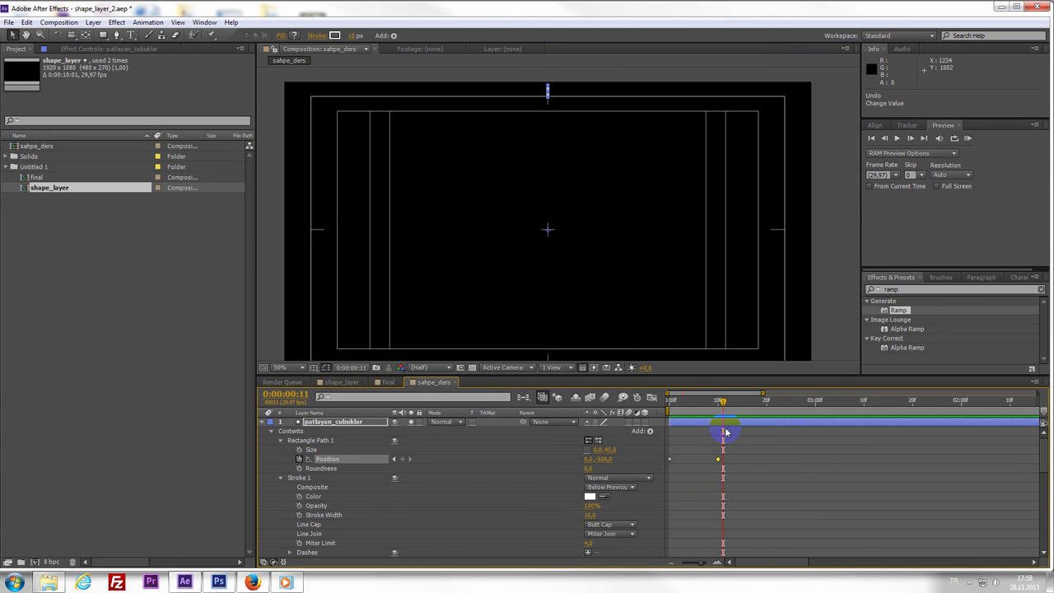
pyautogui.click(689, 424)
pyautogui.click(311, 459)
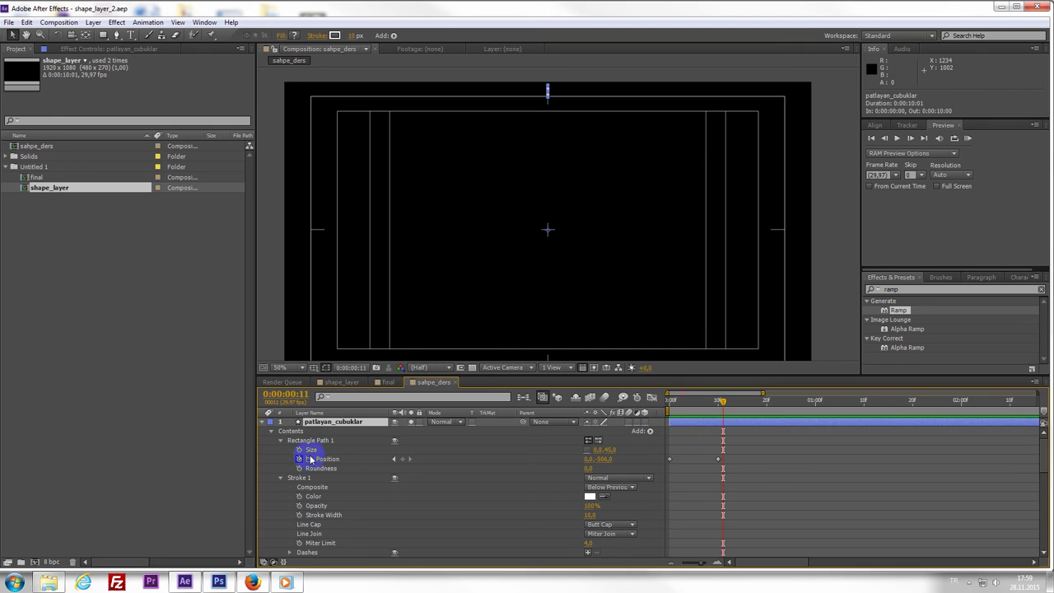
pyautogui.click(266, 423)
pyautogui.click(706, 432)
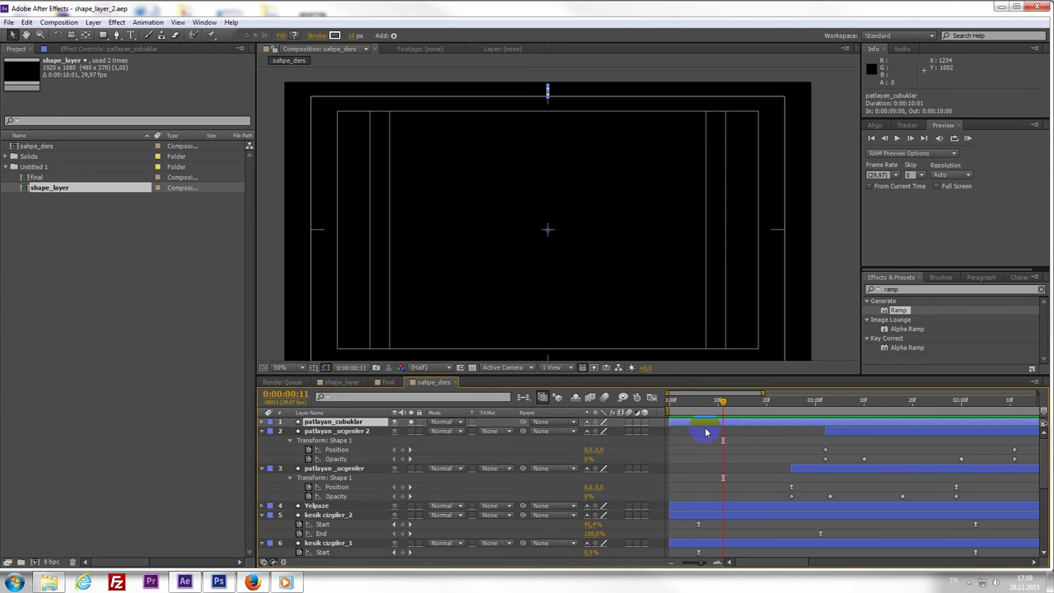
# - Add a Repeater to the bar shape with 10 copies
pyautogui.click(394, 36)
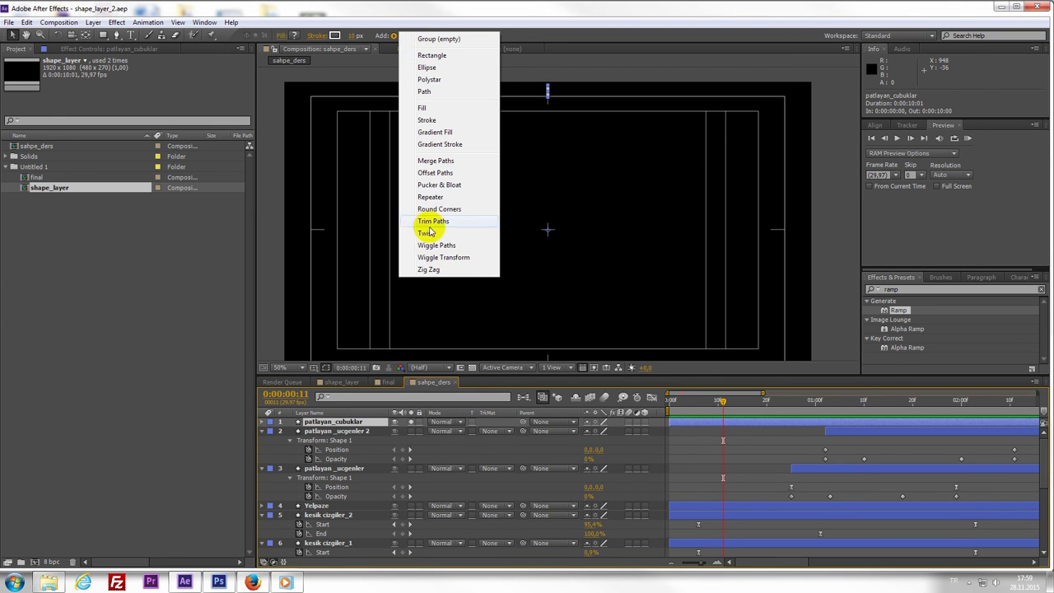
pyautogui.click(431, 197)
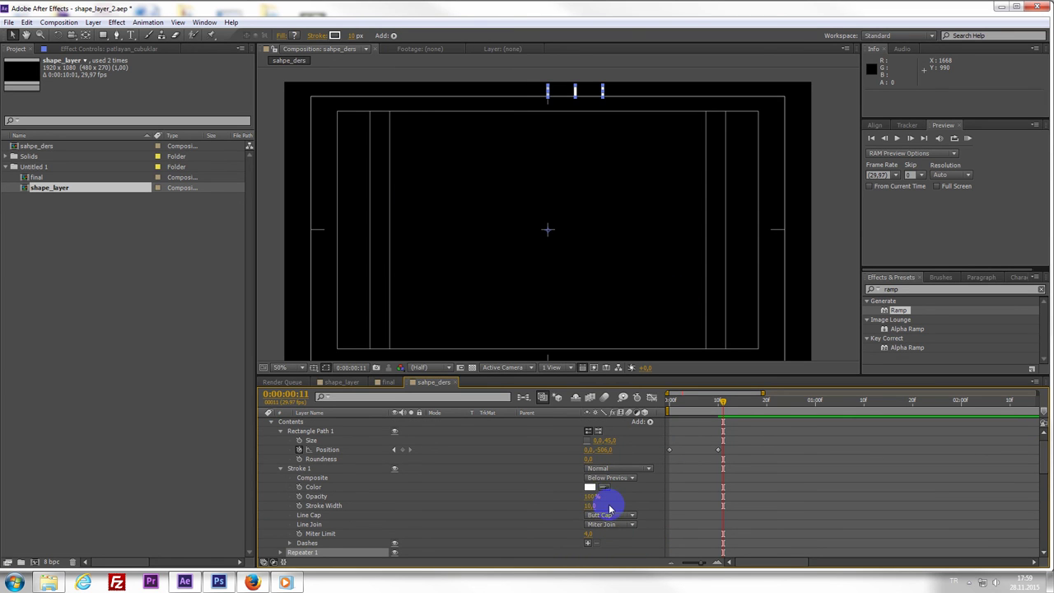
pyautogui.scroll(1, 609, 507)
pyautogui.scroll(-3, 610, 506)
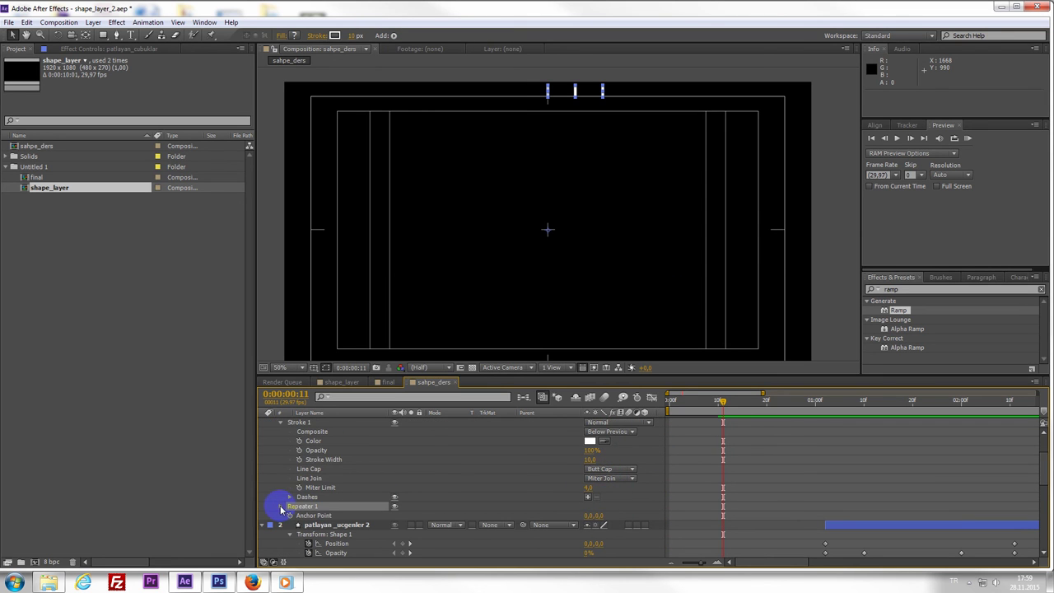
pyautogui.click(280, 505)
pyautogui.click(588, 516)
pyautogui.write('10')
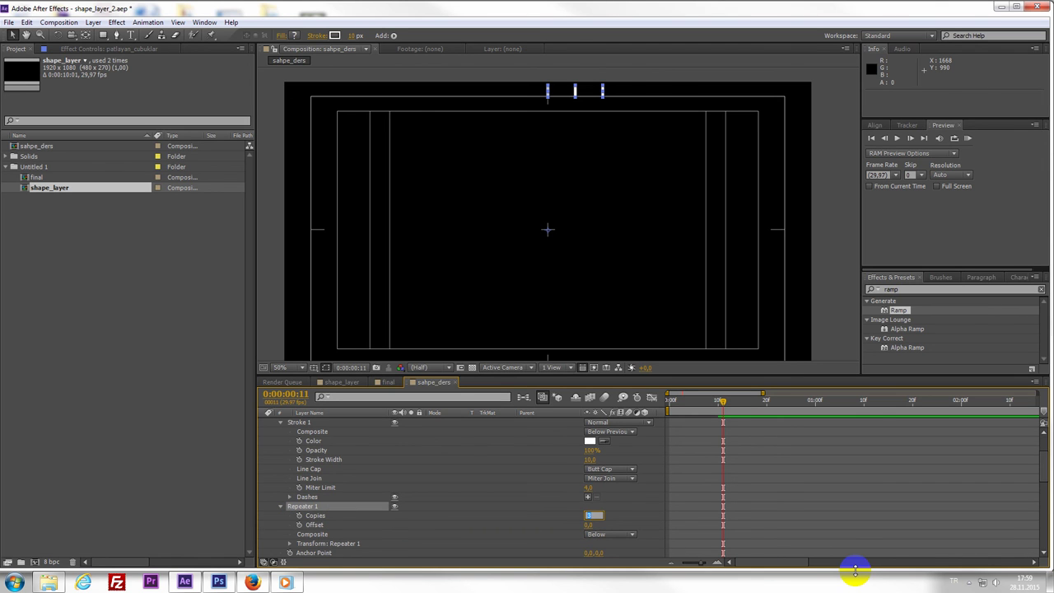
pyautogui.press('Return')
# - Set the repeater's transform Position to 0 and Rotation to 36° to form a ring
pyautogui.scroll(-3, 649, 519)
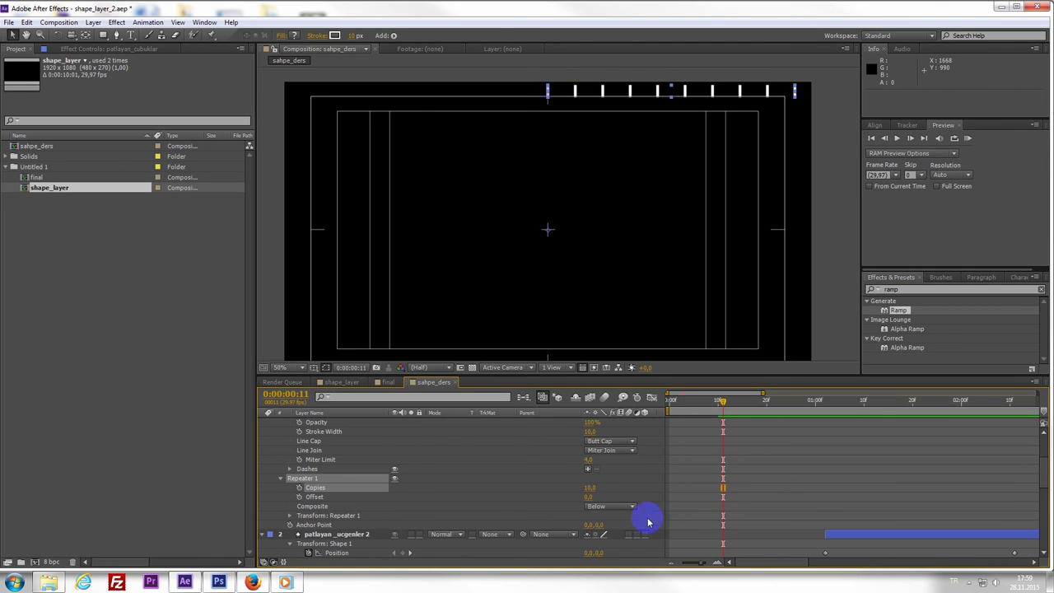
pyautogui.click(289, 516)
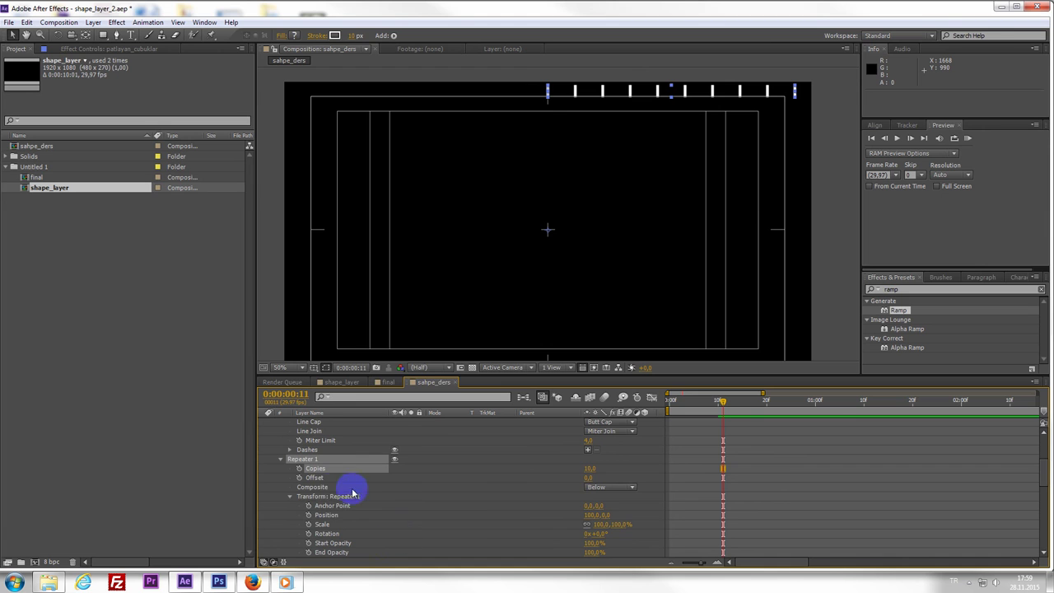
pyautogui.click(590, 515)
pyautogui.write('0')
pyautogui.press('Return')
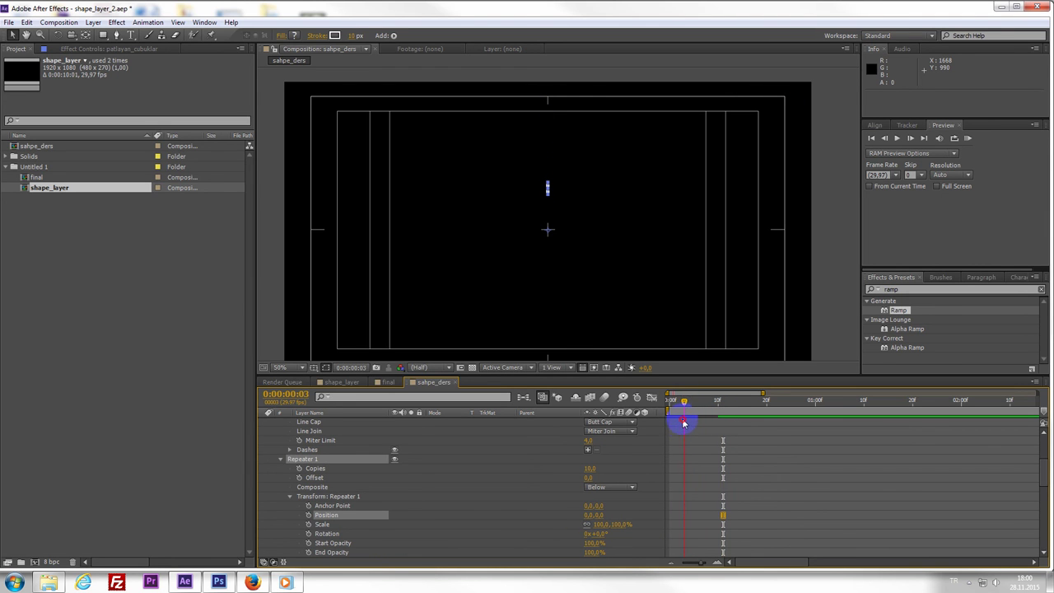
pyautogui.scroll(-1, 617, 542)
pyautogui.click(599, 512)
pyautogui.write('360')
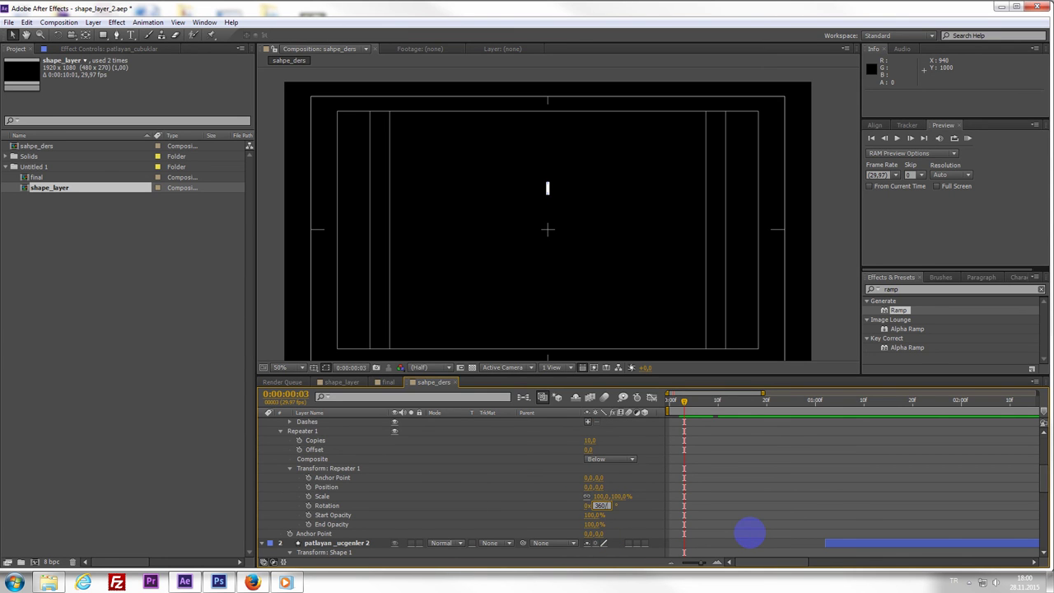
pyautogui.press('Return')
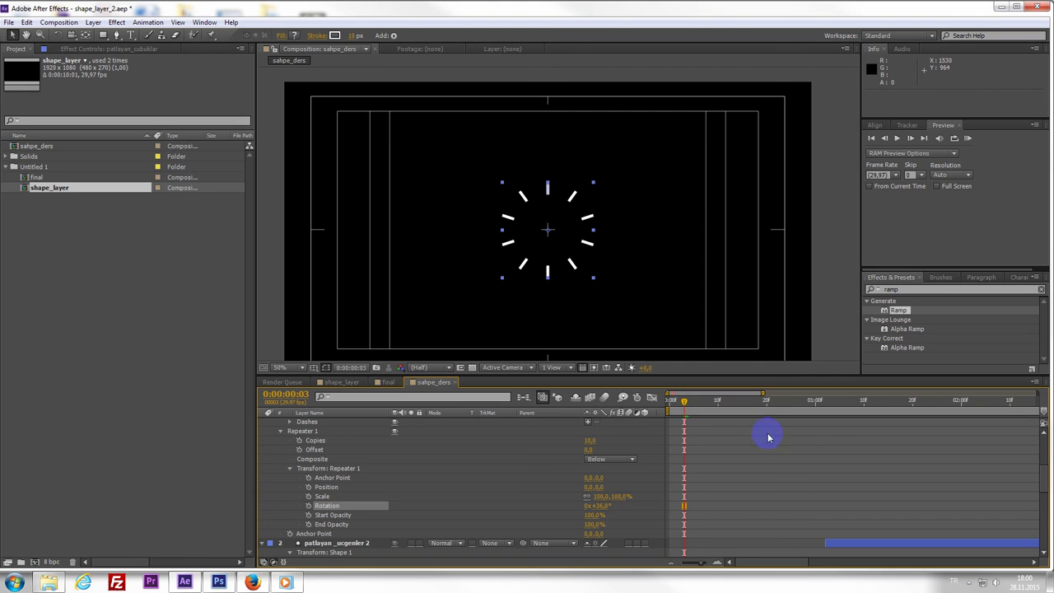
# - Apply Easy Ease (F9) to the rectangle's keyframes and scrub to check the burst
pyautogui.scroll(3, 730, 450)
pyautogui.scroll(2, 730, 450)
pyautogui.moveTo(692, 406)
pyautogui.mouseDown()
pyautogui.moveTo(661, 422)
pyautogui.moveTo(683, 437)
pyautogui.mouseUp()
pyautogui.moveTo(732, 470); pyautogui.dragTo(648, 442)
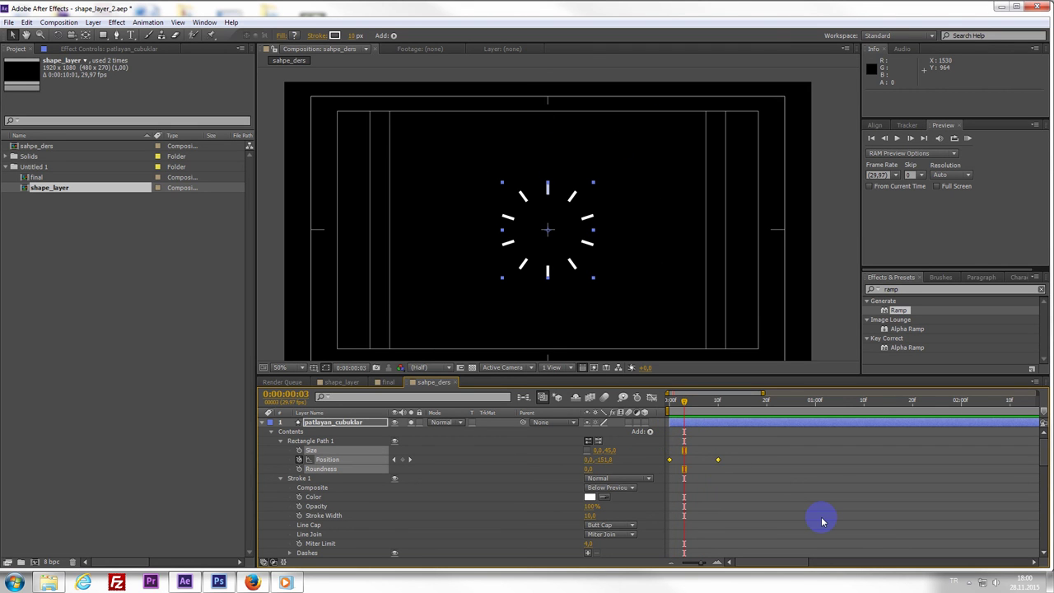
pyautogui.press('F9')
pyautogui.moveTo(683, 405)
pyautogui.mouseDown()
pyautogui.moveTo(719, 439)
pyautogui.moveTo(668, 449)
pyautogui.mouseUp()
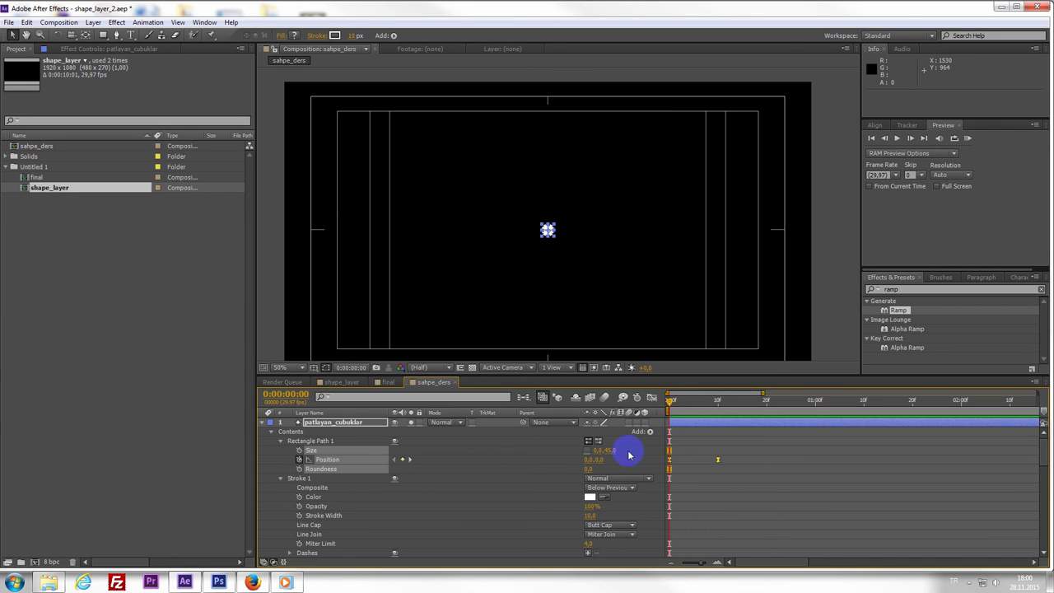
# - Keyframe Stroke Opacity to fade in from 0% and back out to 0% by frame 10
pyautogui.scroll(-1, 311, 491)
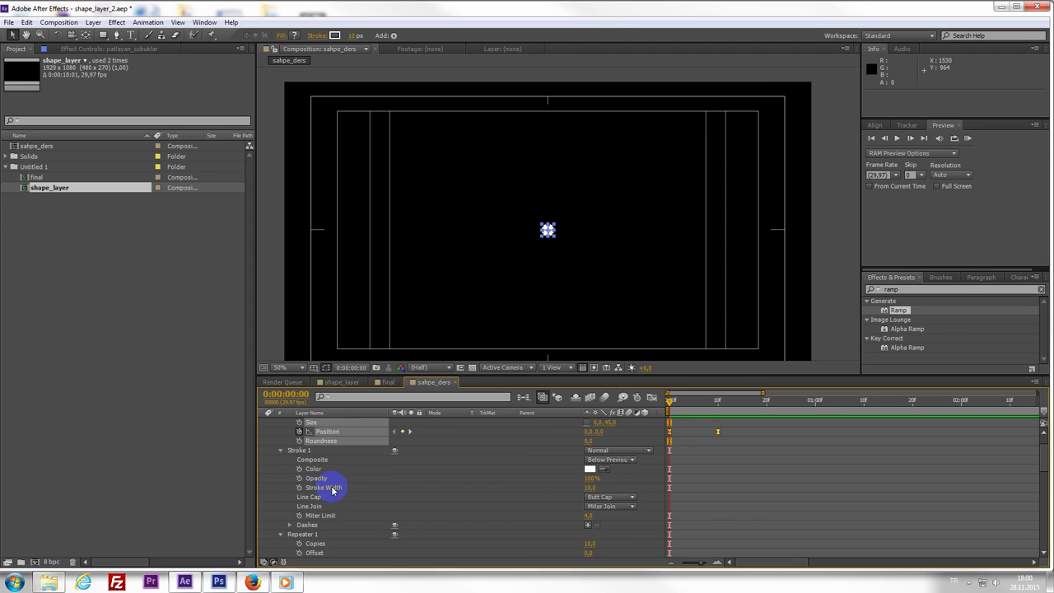
pyautogui.scroll(1, 332, 489)
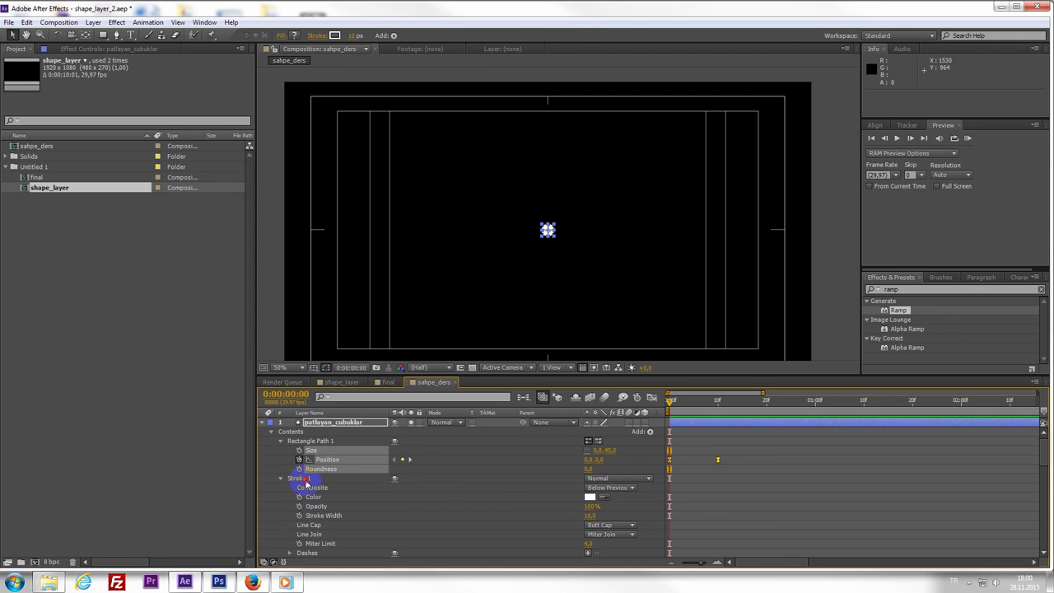
pyautogui.scroll(-1, 323, 508)
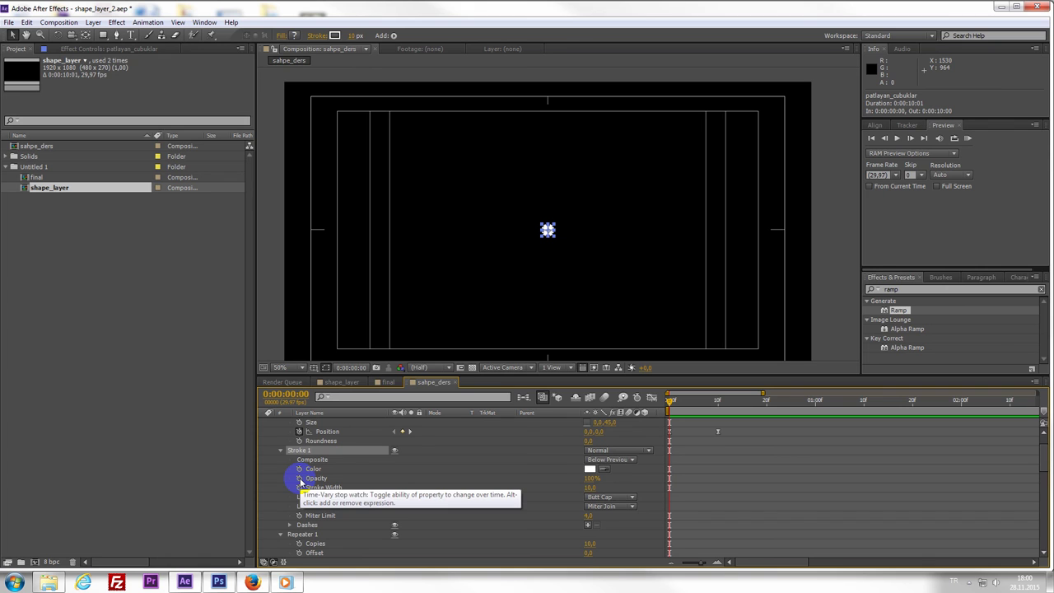
pyautogui.click(300, 479)
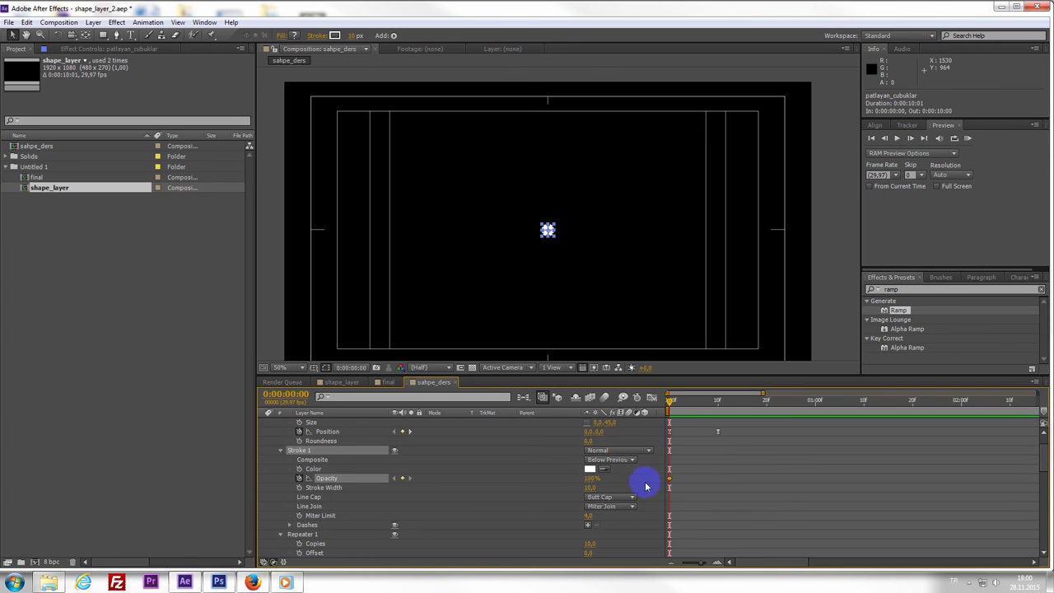
pyautogui.moveTo(590, 479); pyautogui.dragTo(531, 478)
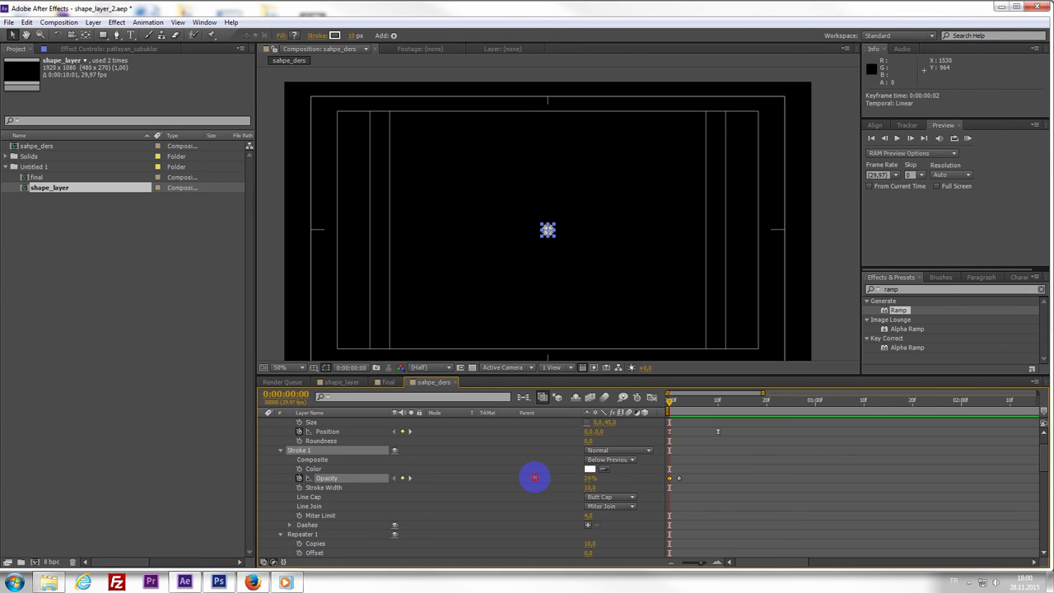
pyautogui.moveTo(671, 405); pyautogui.dragTo(717, 416)
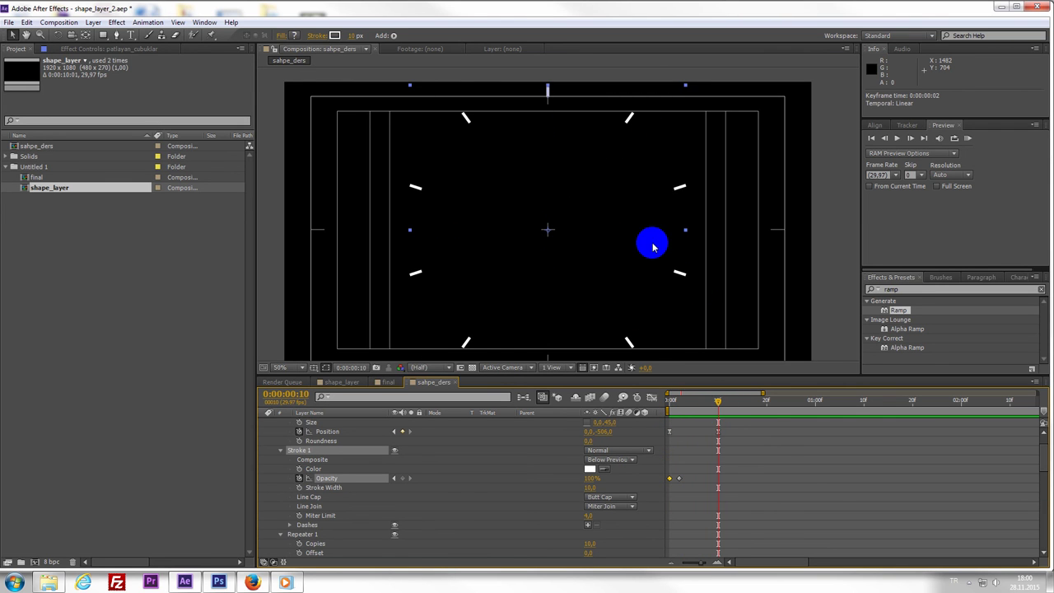
pyautogui.scroll(-2, 650, 242)
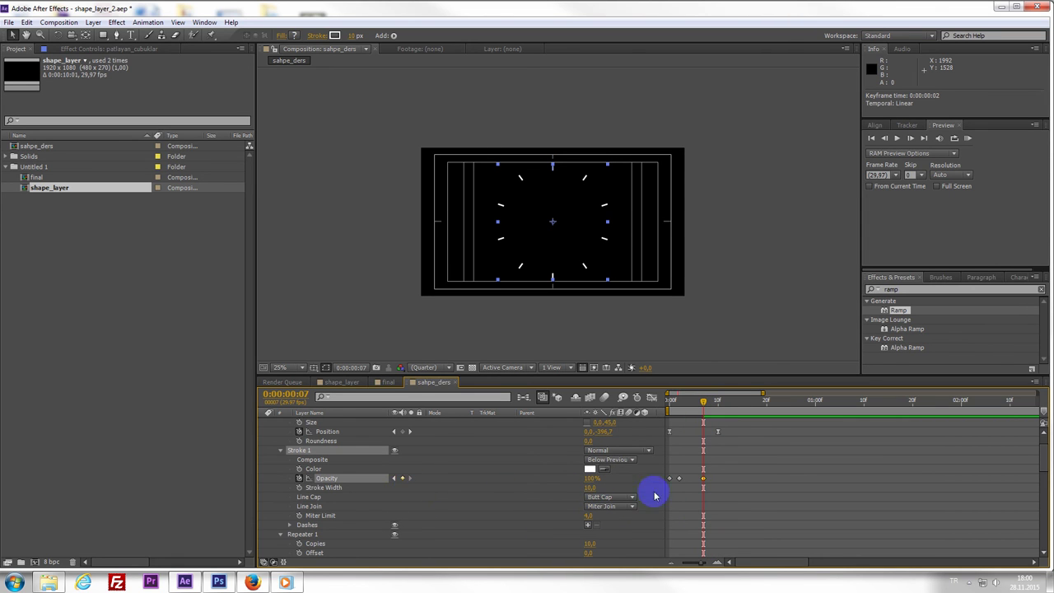
pyautogui.click(707, 404)
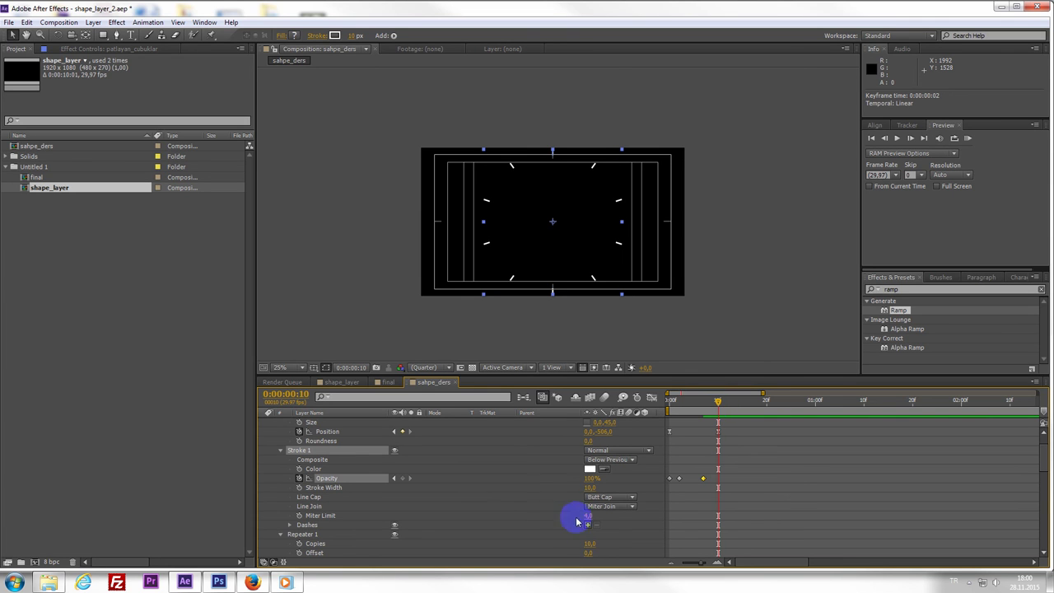
pyautogui.moveTo(595, 482); pyautogui.dragTo(491, 486)
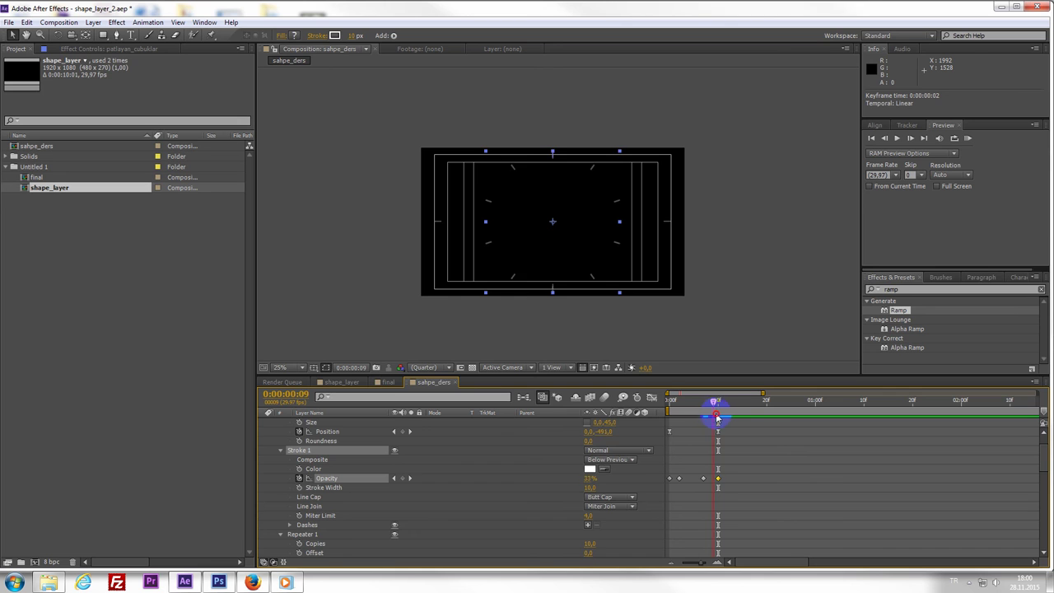
# - Push the frame-10 Position keyframe farther out, return to frame 0 and save
pyautogui.scroll(3, 725, 436)
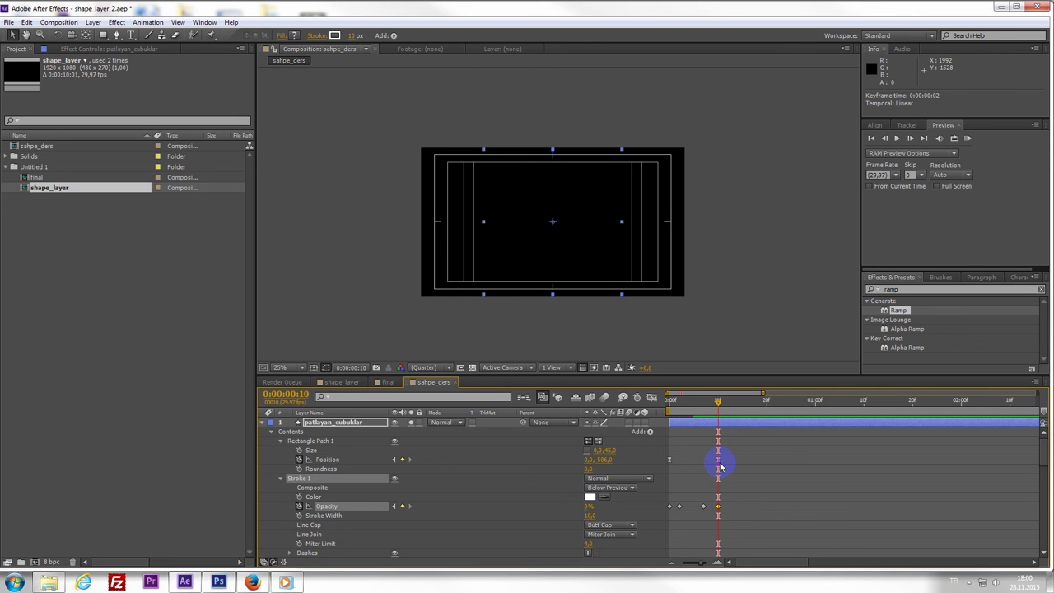
pyautogui.click(718, 461)
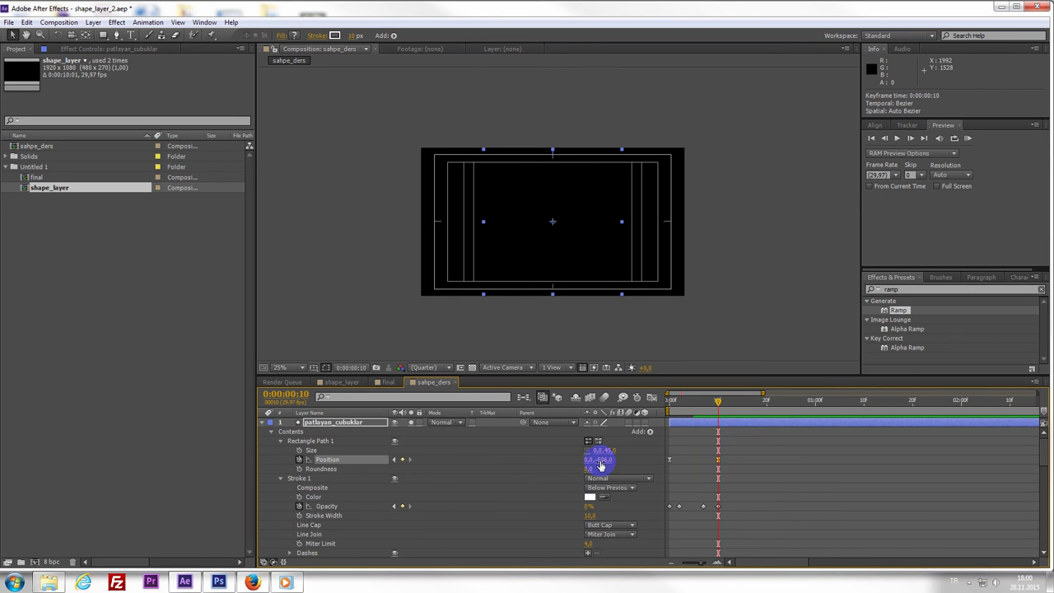
pyautogui.moveTo(614, 459); pyautogui.dragTo(565, 458)
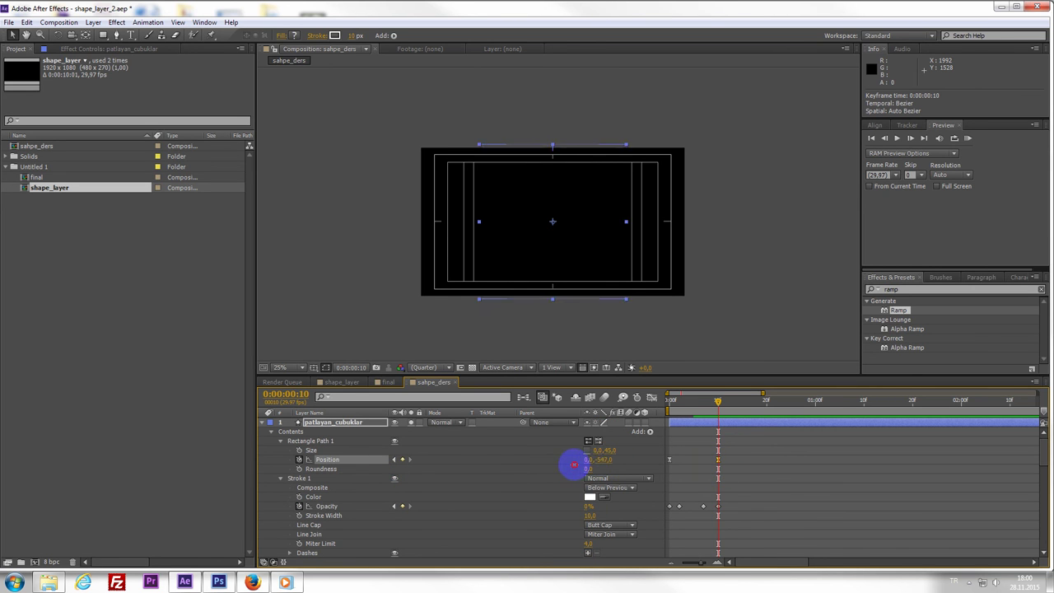
pyautogui.click(696, 413)
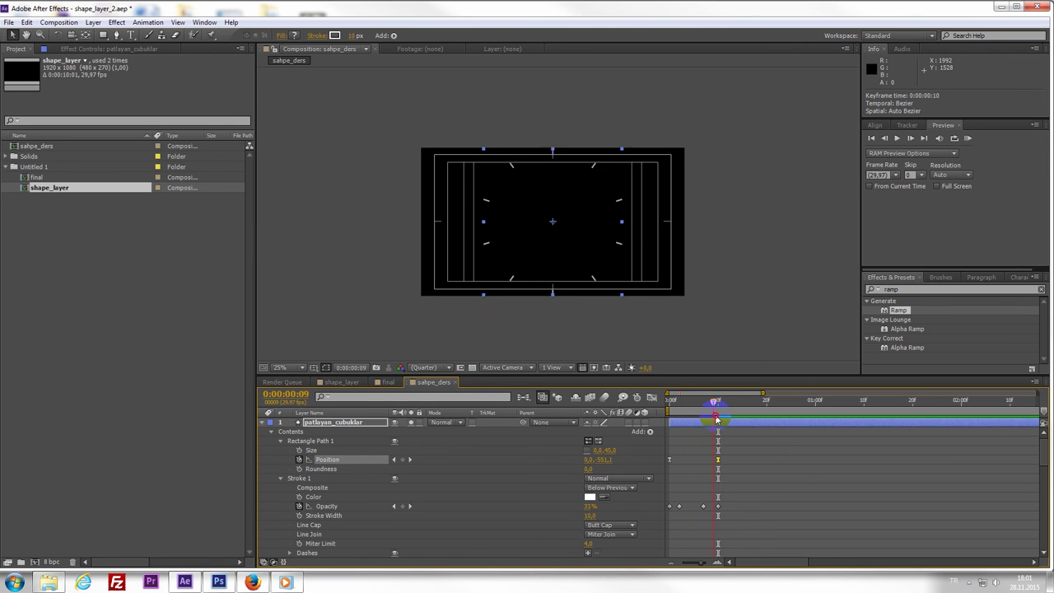
pyautogui.moveTo(717, 420); pyautogui.dragTo(665, 413)
pyautogui.hotkey('ctrl', 's')
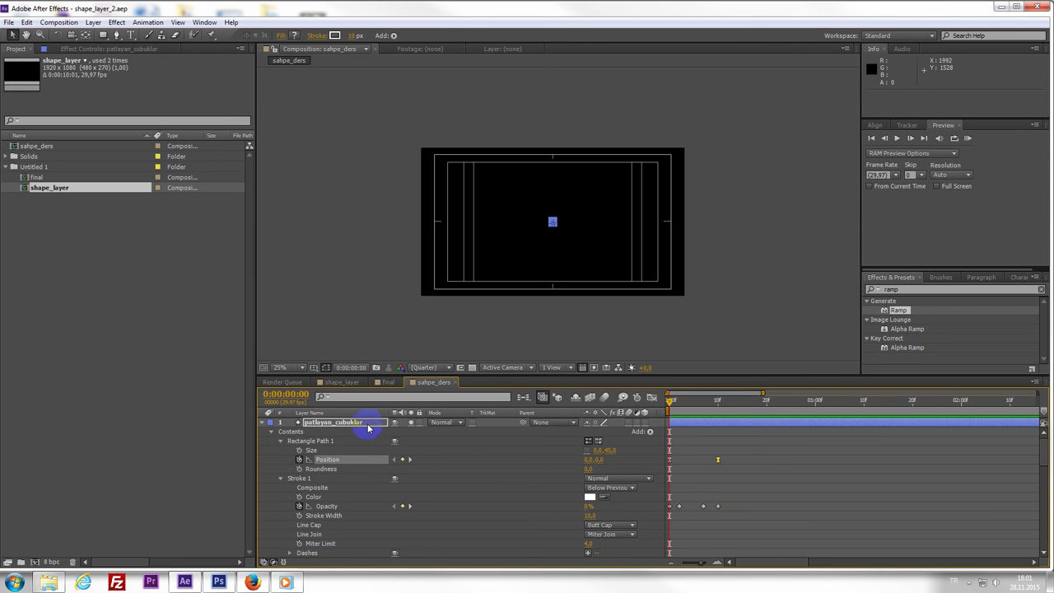
# - Collapse the layer and preview the HUD animation, including a full-speed RAM preview
pyautogui.click(265, 424)
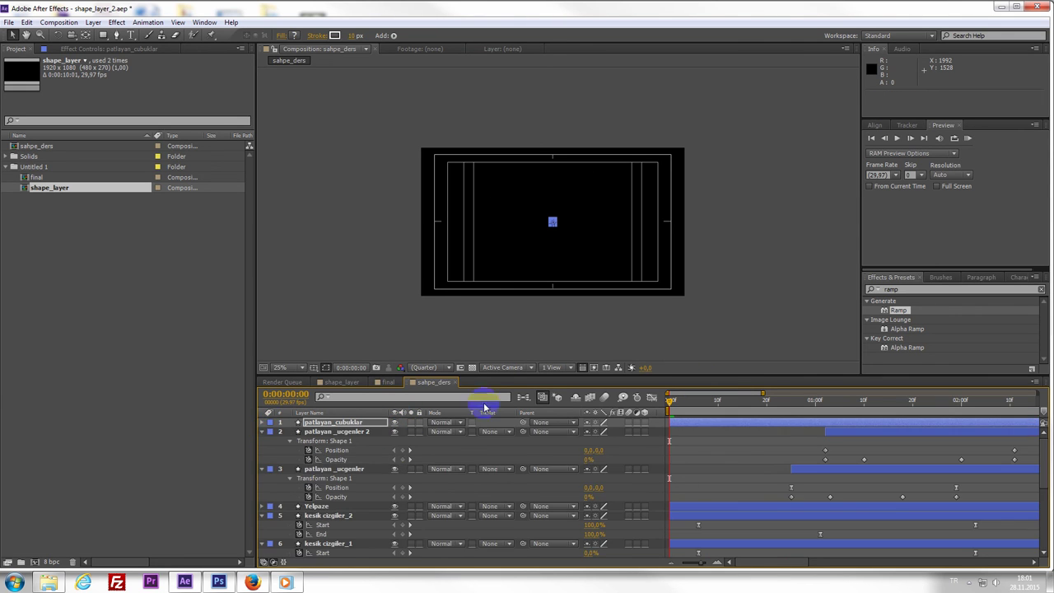
pyautogui.press('space')
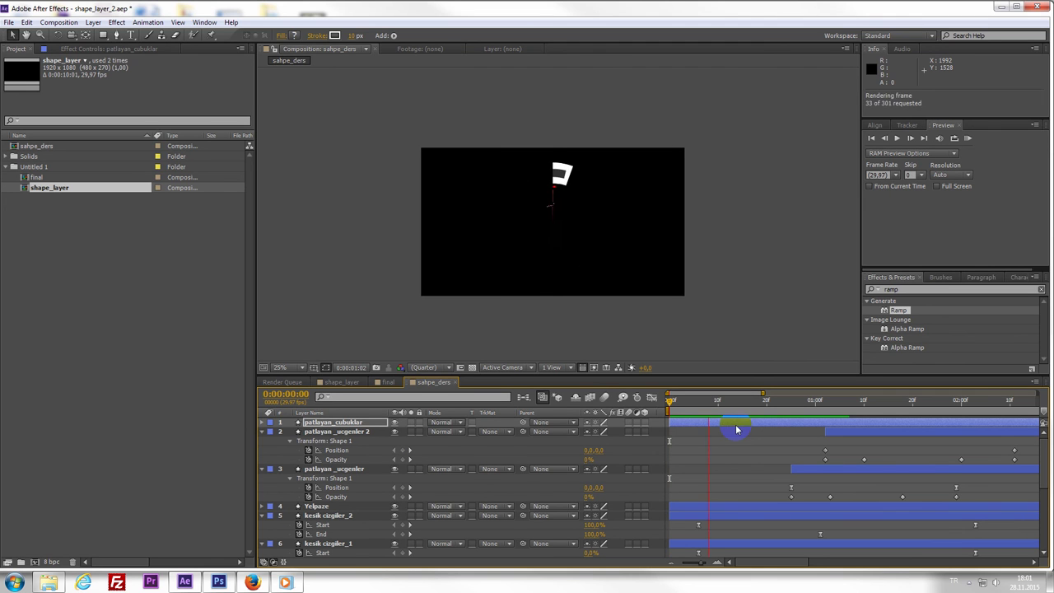
pyautogui.click(674, 253)
pyautogui.scroll(1, 674, 252)
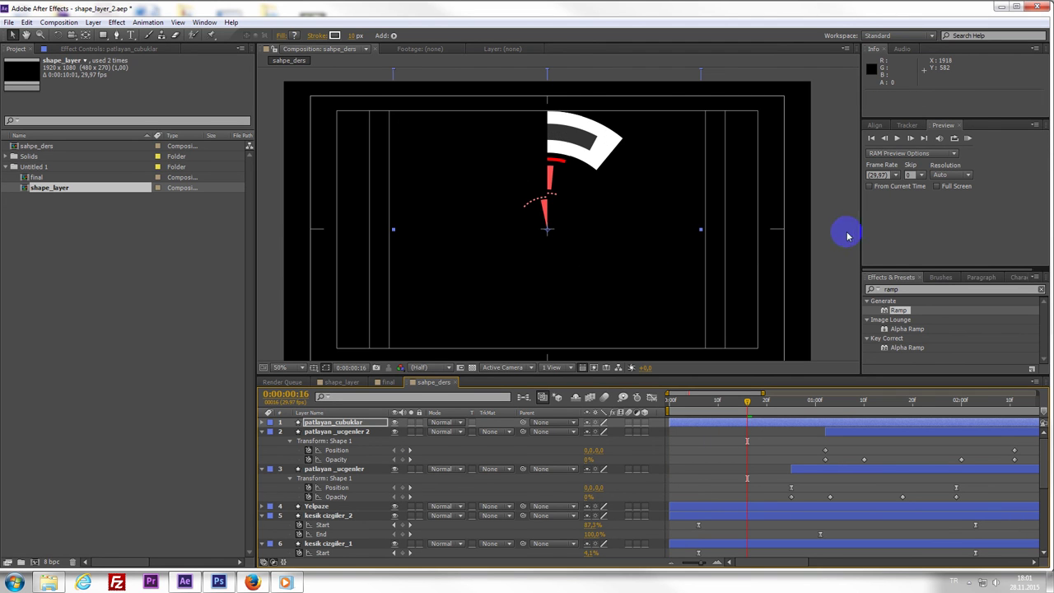
pyautogui.click(968, 137)
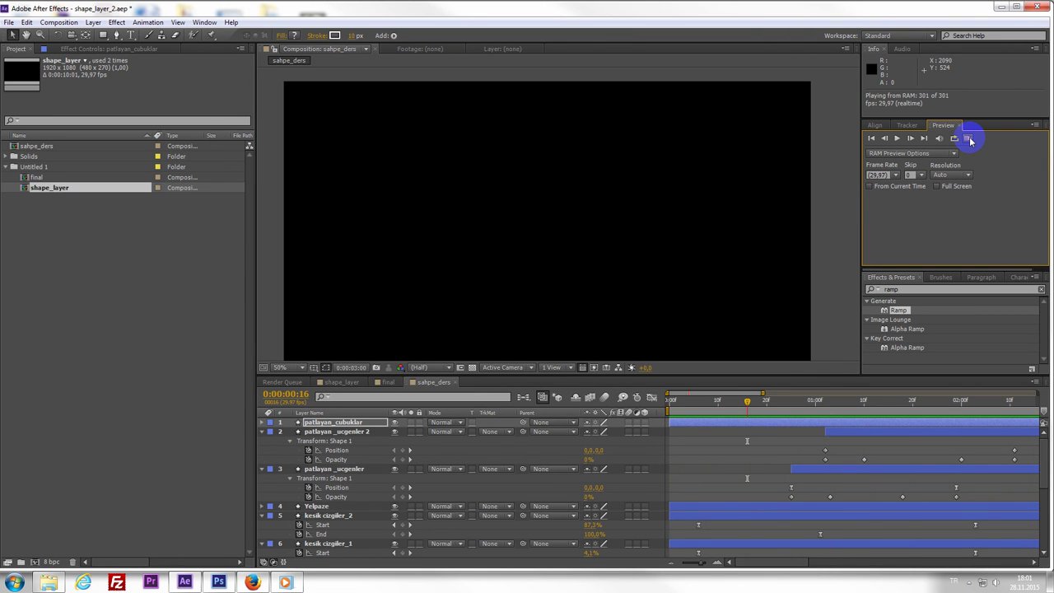
pyautogui.click(971, 140)
pyautogui.click(969, 139)
# - Slide the patlayan_cubuklar layer so it starts at 0:00:01:05
pyautogui.click(969, 139)
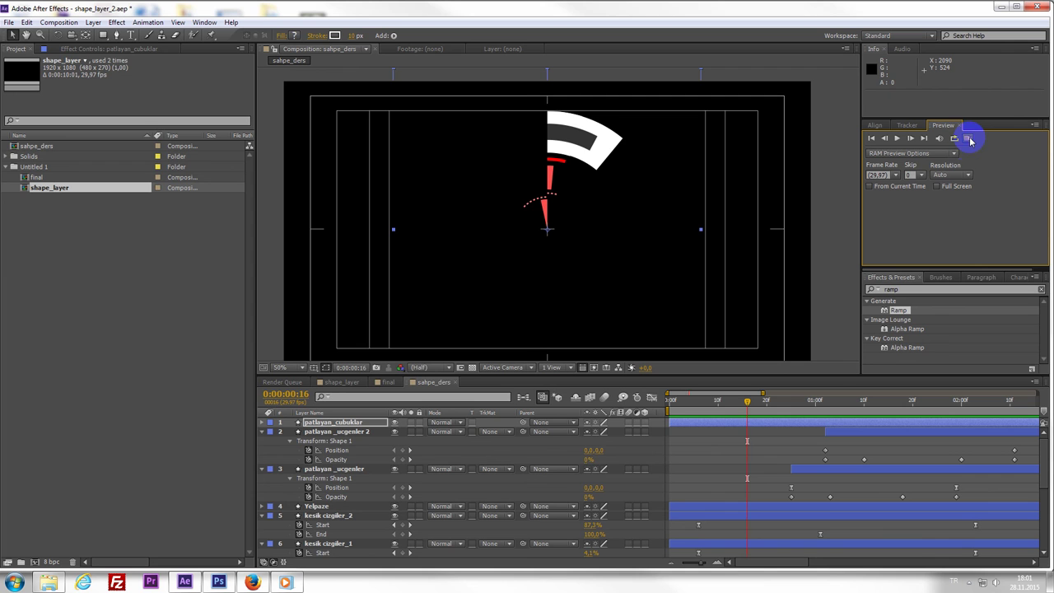
pyautogui.moveTo(717, 425)
pyautogui.mouseDown()
pyautogui.moveTo(864, 417)
pyautogui.moveTo(834, 434)
pyautogui.moveTo(977, 440)
pyautogui.moveTo(854, 454)
pyautogui.moveTo(861, 461)
pyautogui.moveTo(874, 425)
pyautogui.moveTo(916, 421)
pyautogui.mouseUp()
pyautogui.press('u')
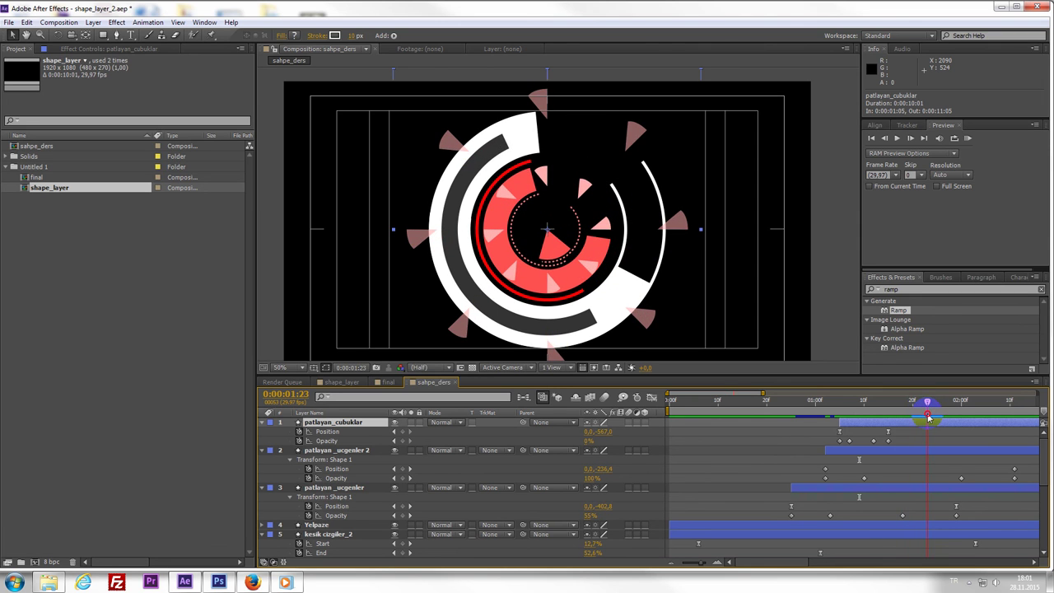
# - Drag patlayan_cubuklar's later Position and Opacity keyframes further along and preview the result
pyautogui.click(874, 442)
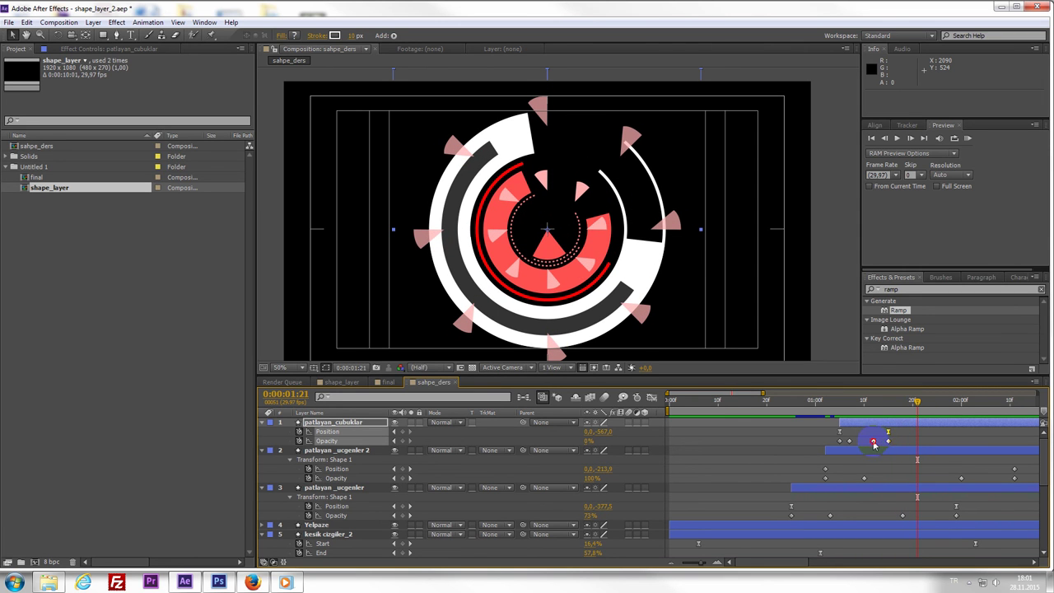
pyautogui.moveTo(904, 442); pyautogui.dragTo(945, 430)
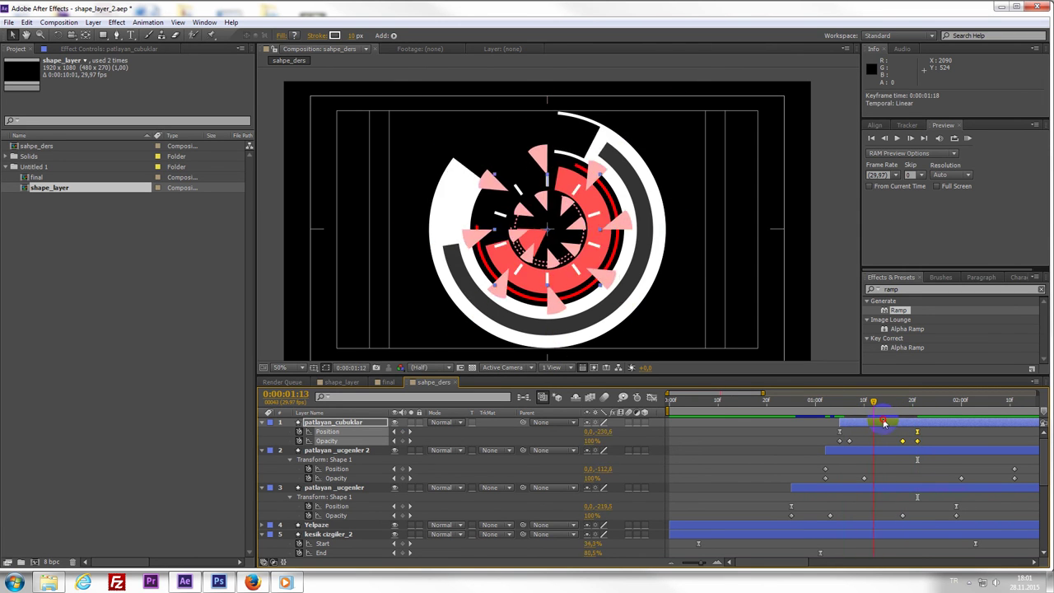
pyautogui.press('KP_0')
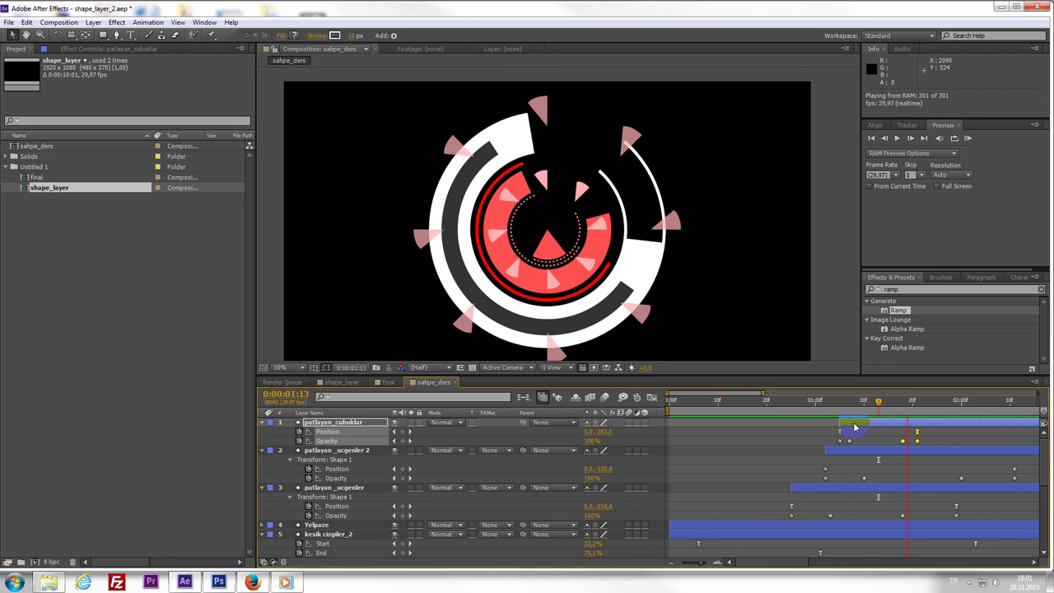
pyautogui.press('space')
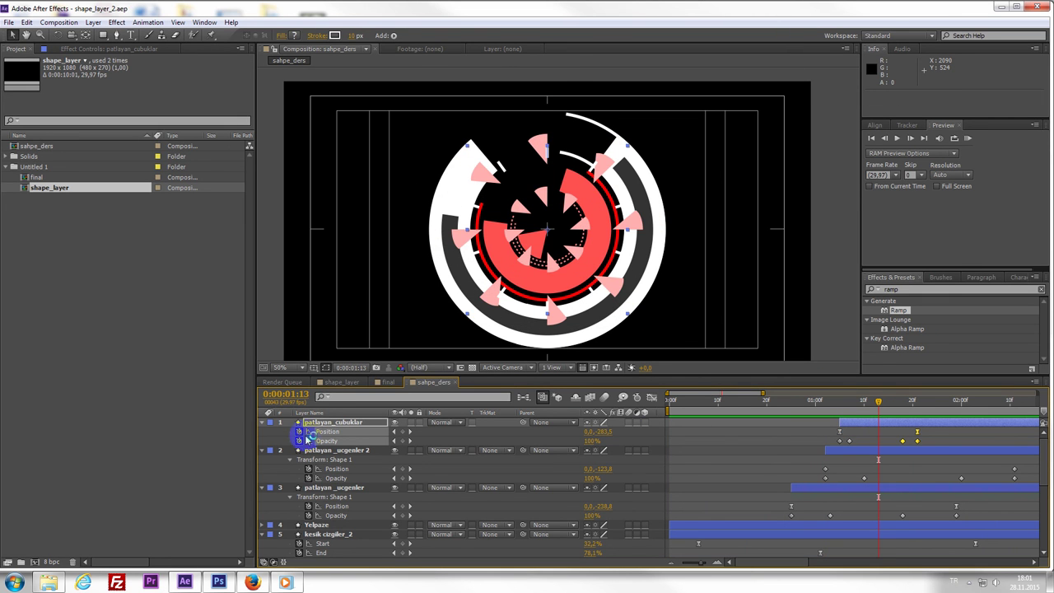
# - Collapse the property twirl-downs on every layer
pyautogui.click(262, 424)
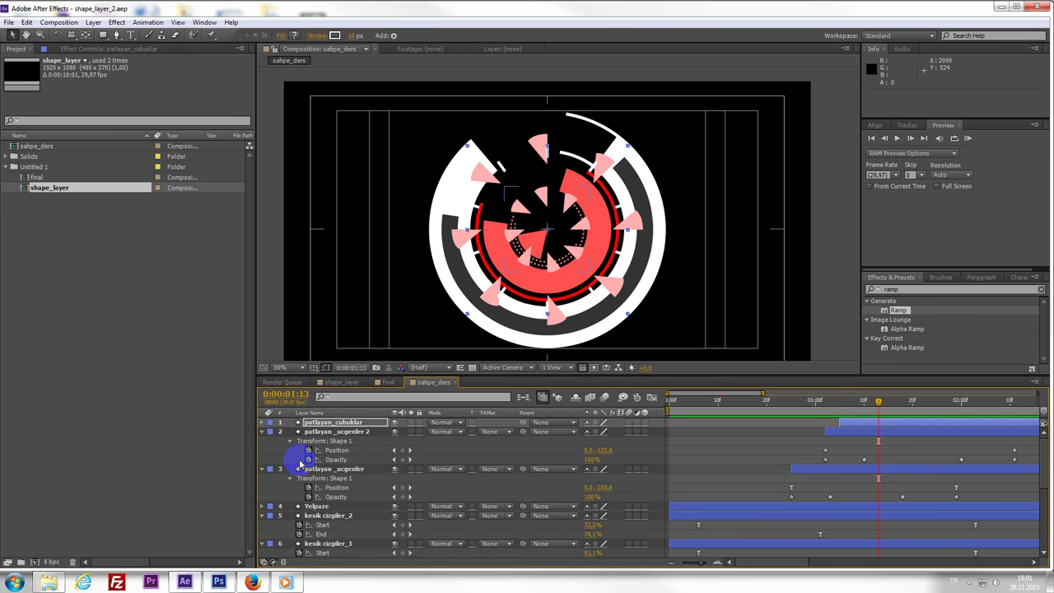
pyautogui.hotkey('ctrl', 'a')
pyautogui.keyDown('ctrl'); pyautogui.click(264, 433); pyautogui.keyUp('ctrl')
# - Create a solid named light_1 and move light_1 to the bottom of the layer stack
pyautogui.click(646, 553)
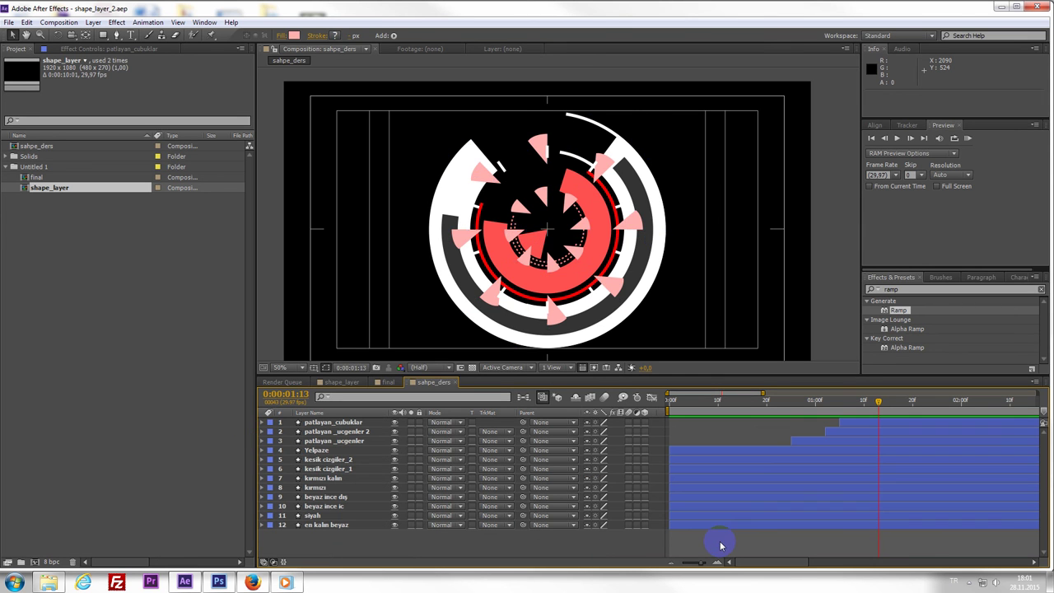
pyautogui.moveTo(714, 402); pyautogui.dragTo(844, 434)
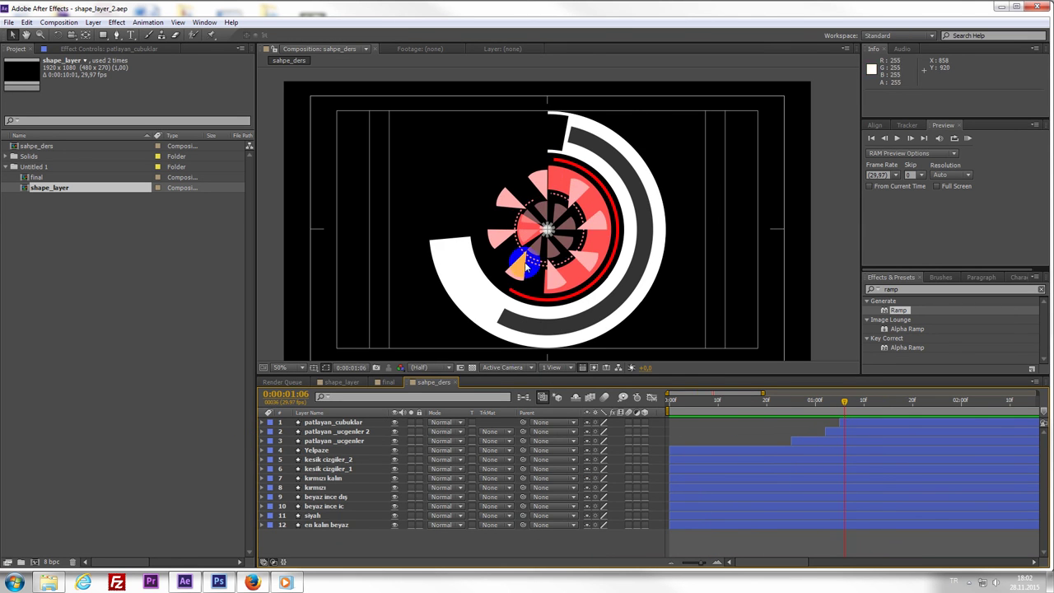
pyautogui.scroll(-1, 577, 216)
pyautogui.scroll(1, 610, 235)
pyautogui.scroll(-1, 618, 231)
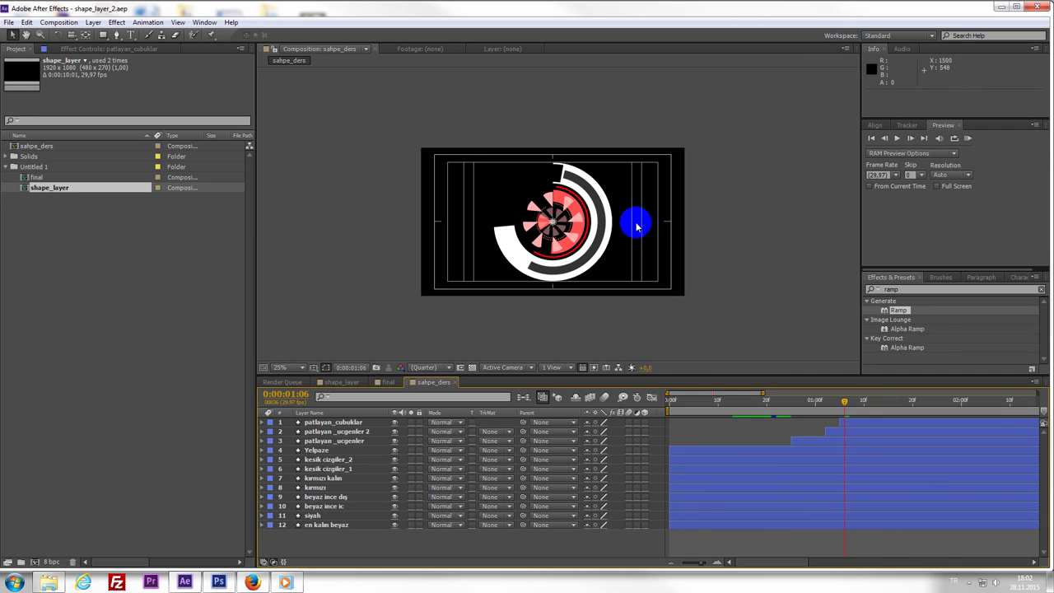
pyautogui.hotkey('ctrl', 'y')
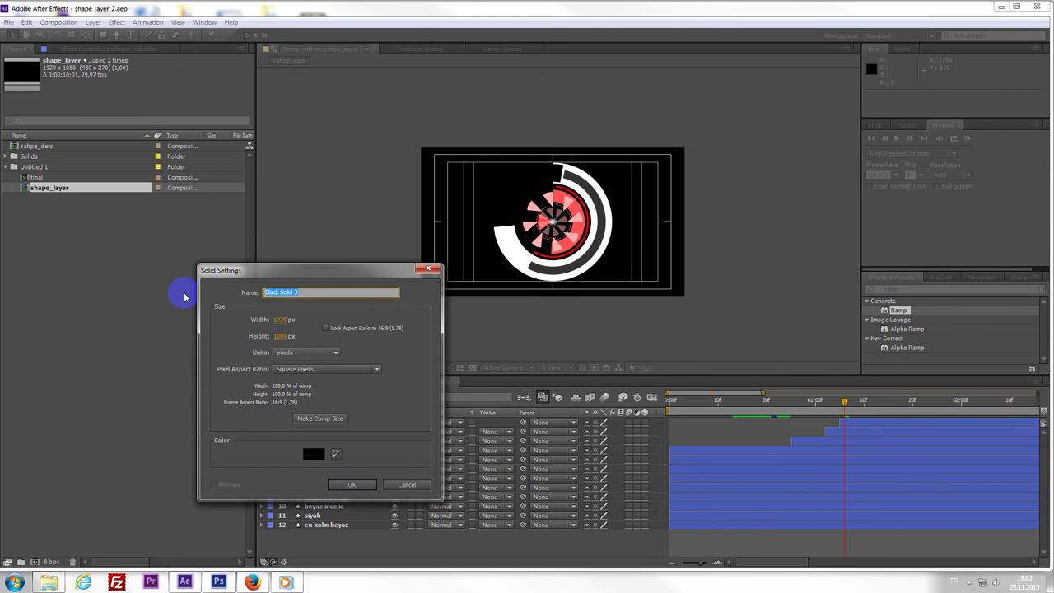
pyautogui.write('light_1')
pyautogui.press('Return')
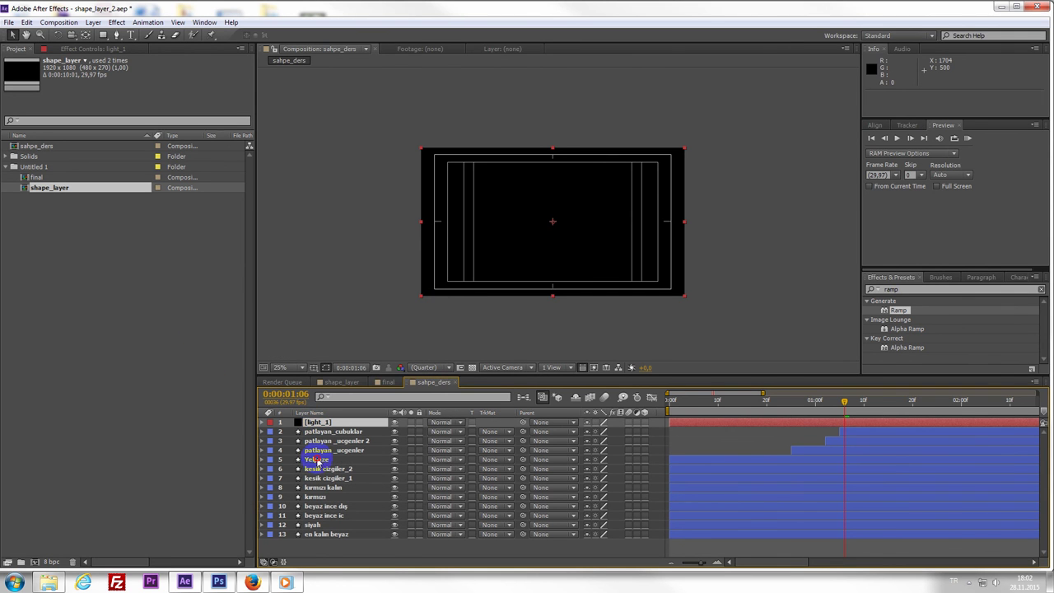
pyautogui.moveTo(317, 461); pyautogui.dragTo(318, 546)
pyautogui.click(674, 405)
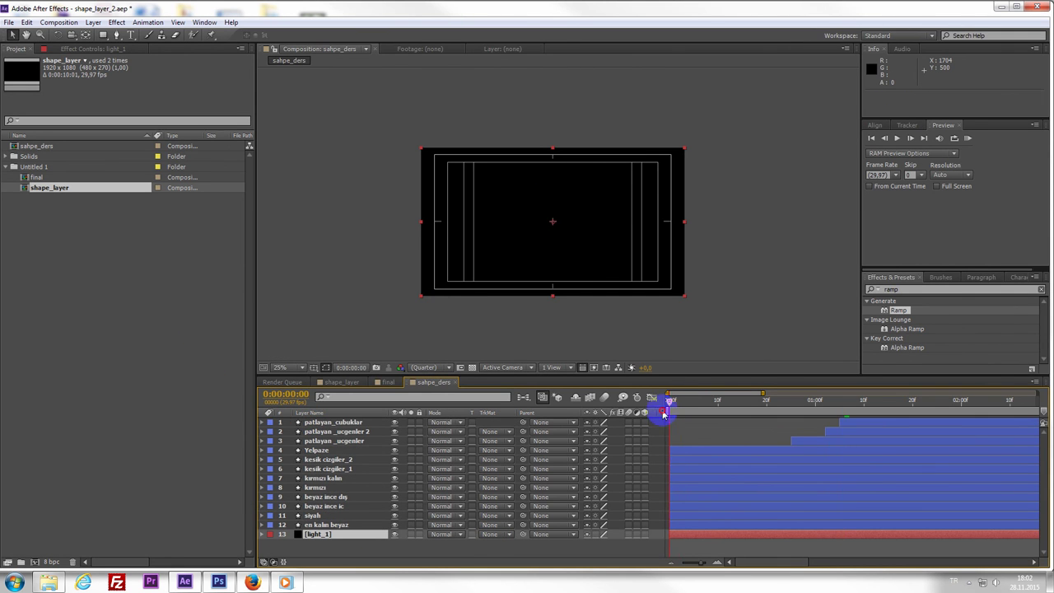
pyautogui.press('space')
# - Apply the Light Factory EZ effect from Effects & Presets to light_1
pyautogui.click(906, 290)
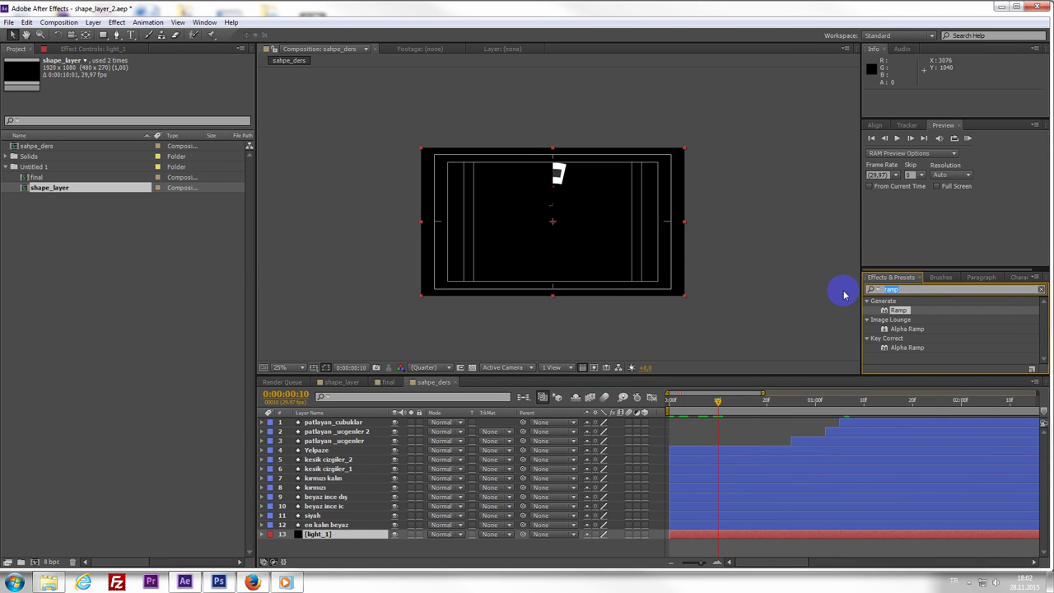
pyautogui.write('light')
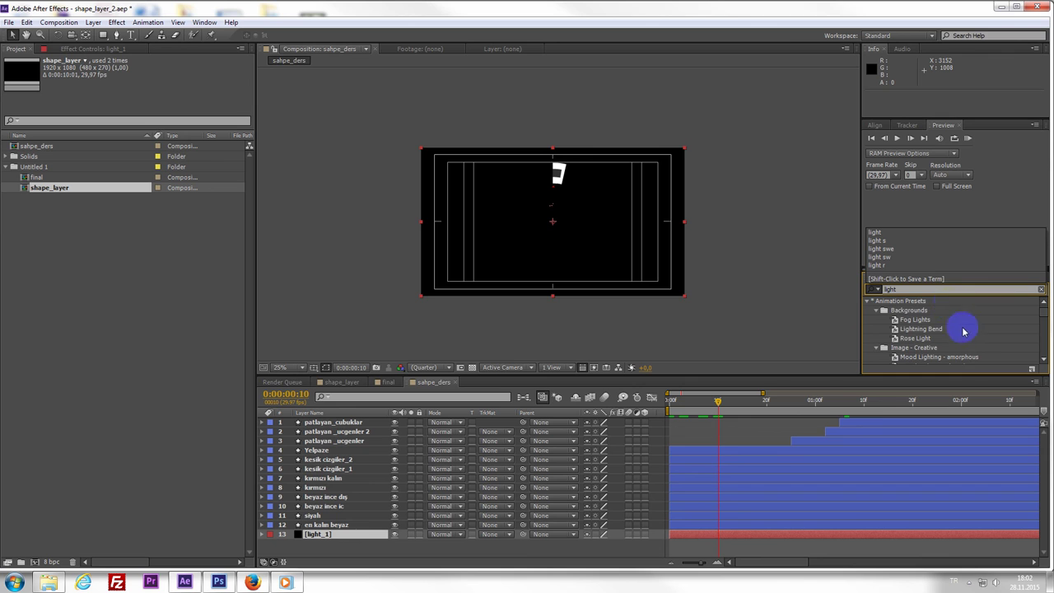
pyautogui.click(891, 310)
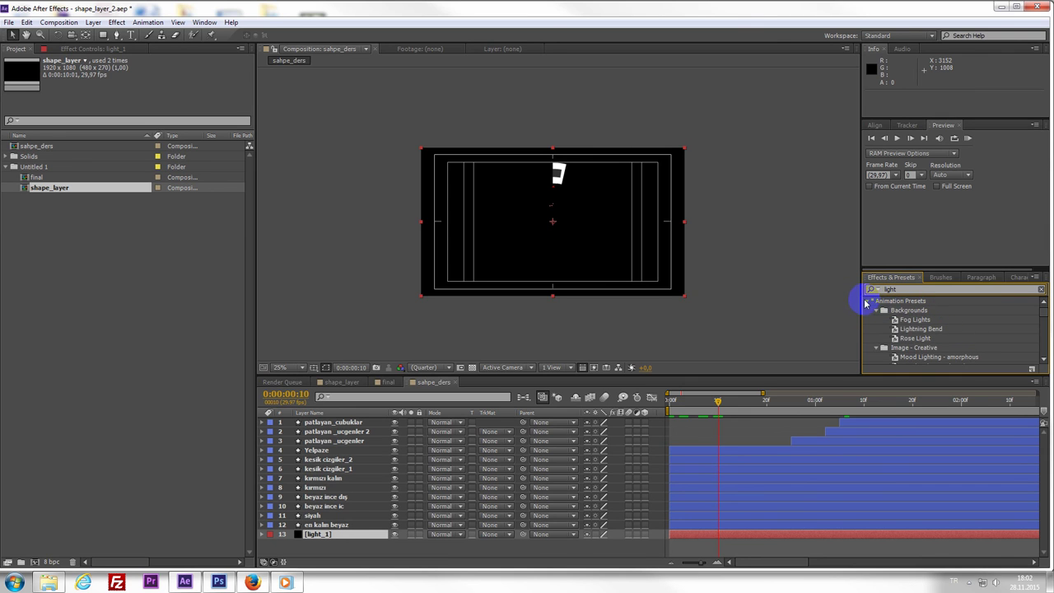
pyautogui.click(866, 303)
pyautogui.scroll(-3, 920, 327)
pyautogui.scroll(1, 939, 329)
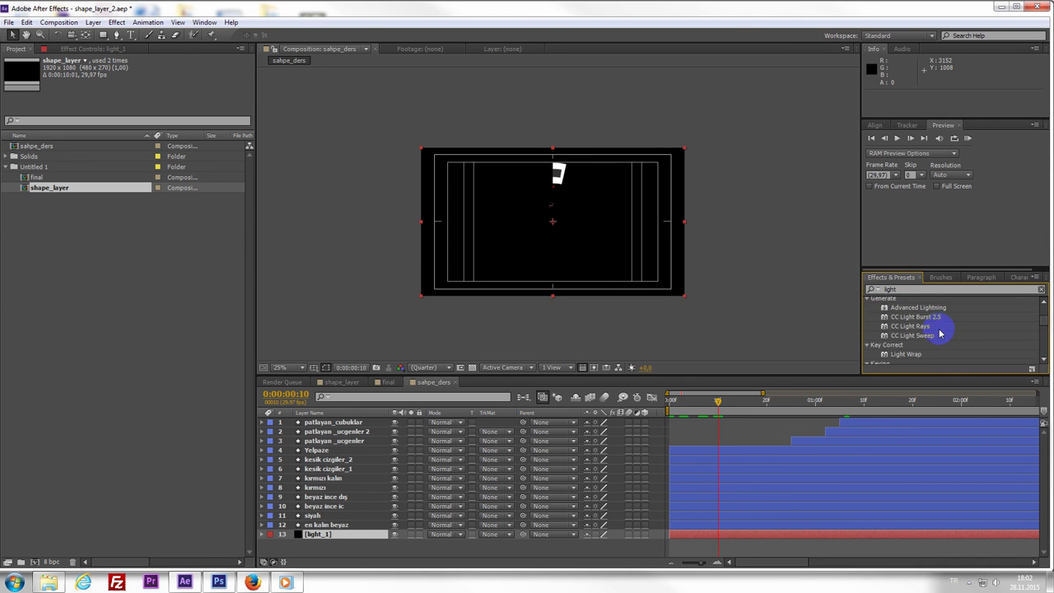
pyautogui.scroll(-3, 940, 334)
pyautogui.moveTo(922, 327); pyautogui.dragTo(949, 384)
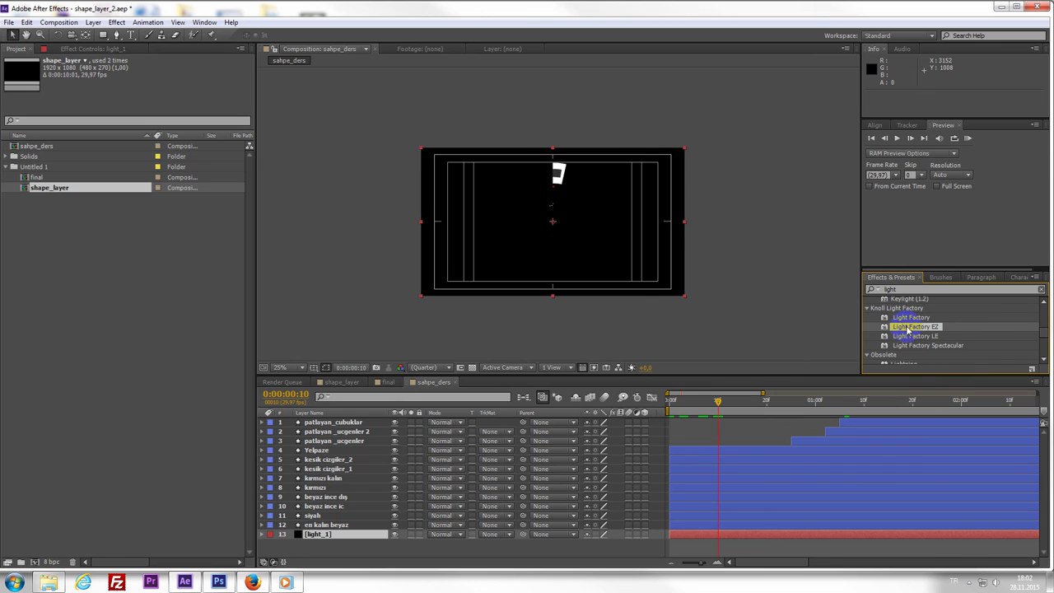
pyautogui.moveTo(908, 327); pyautogui.dragTo(687, 535)
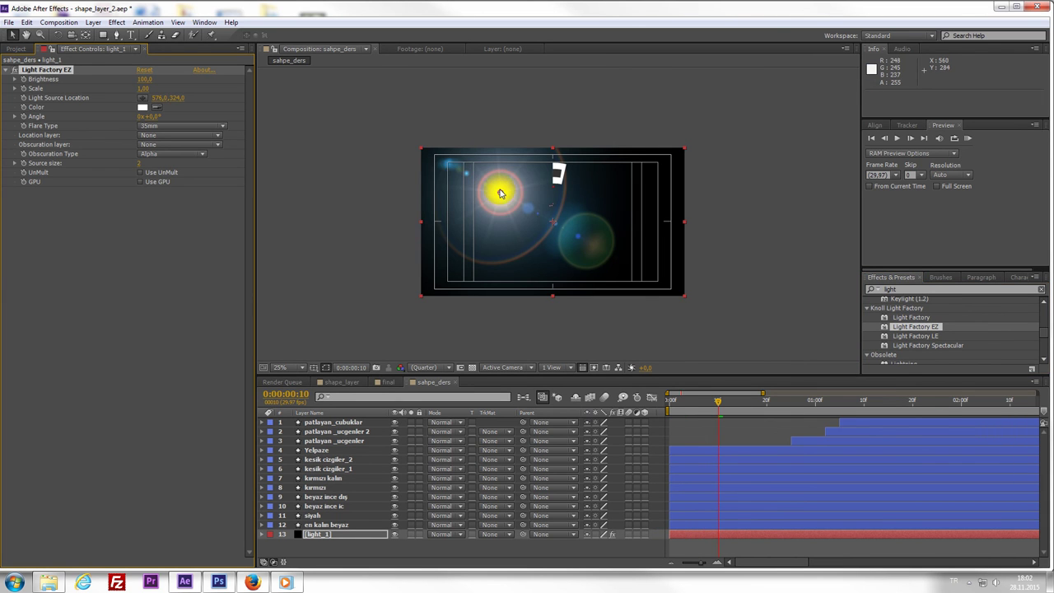
# - Centre the flare's Light Source Location at 960,540
pyautogui.moveTo(499, 193)
pyautogui.mouseDown()
pyautogui.moveTo(580, 247)
pyautogui.moveTo(536, 249)
pyautogui.mouseUp()
pyautogui.scroll(3, 580, 251)
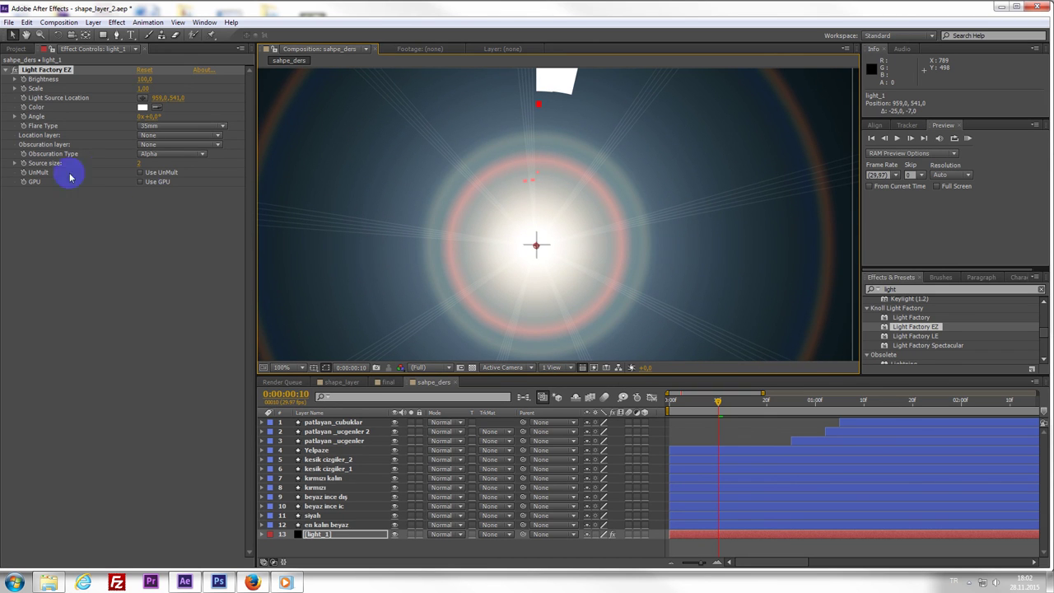
pyautogui.click(161, 97)
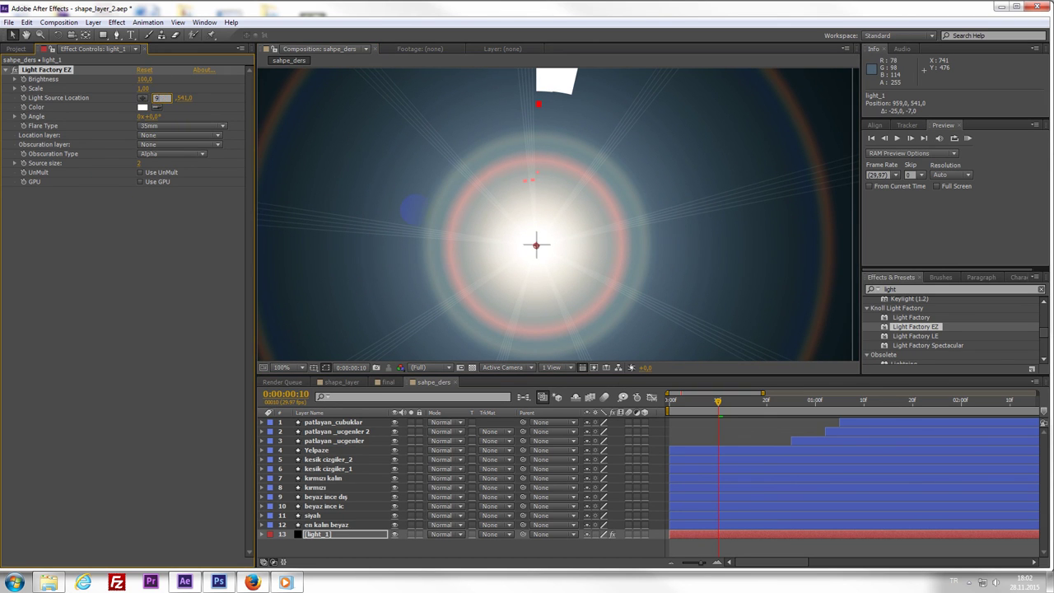
pyautogui.click(179, 98)
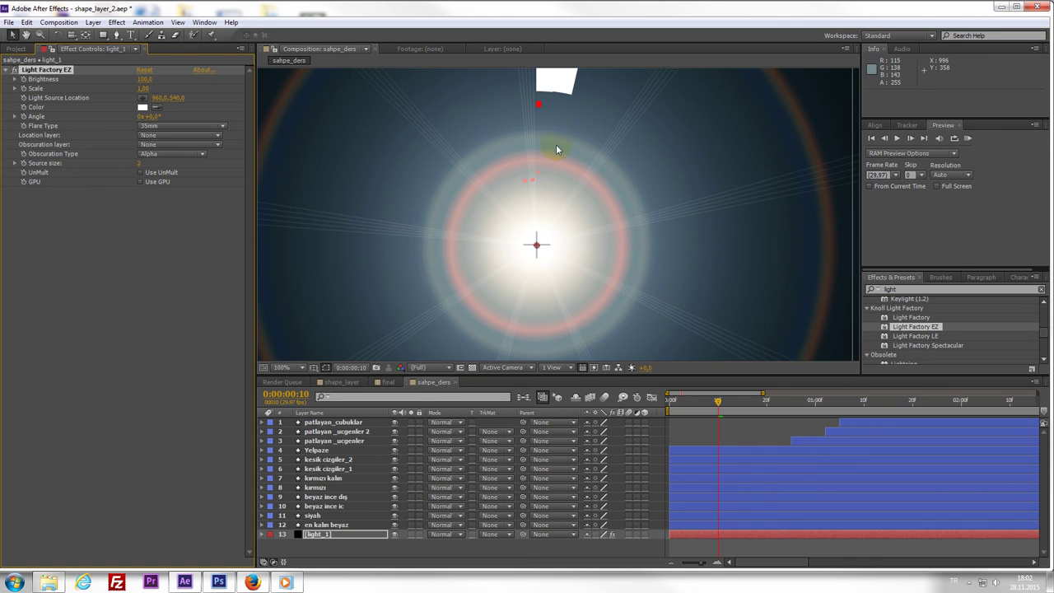
pyautogui.click(549, 235)
pyautogui.scroll(-1, 555, 232)
pyautogui.scroll(-1, 560, 239)
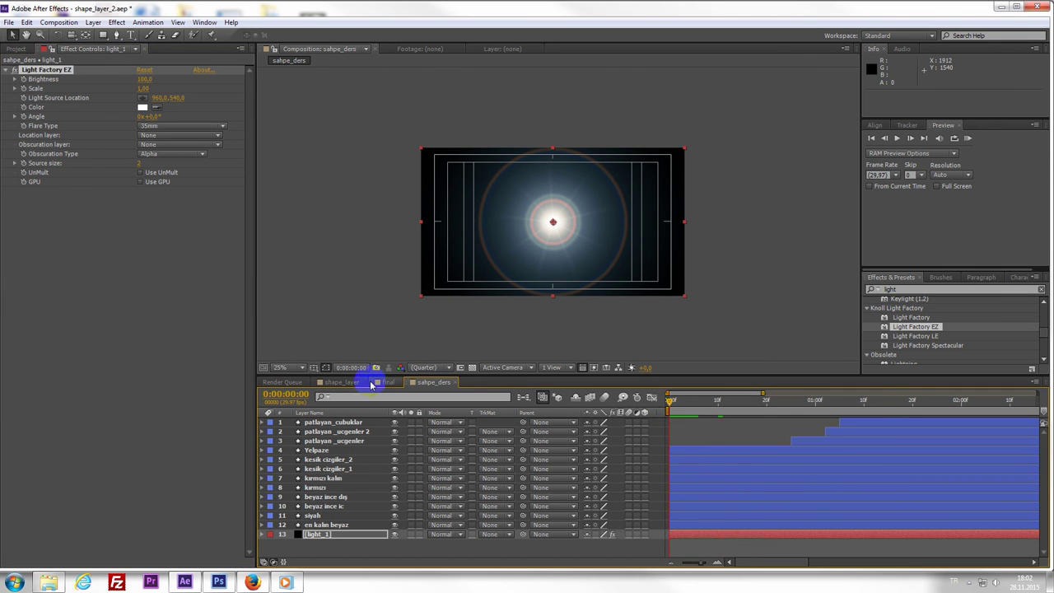
# - Scrub and preview the opening of the final composition to check the flare
pyautogui.click(388, 382)
pyautogui.click(672, 402)
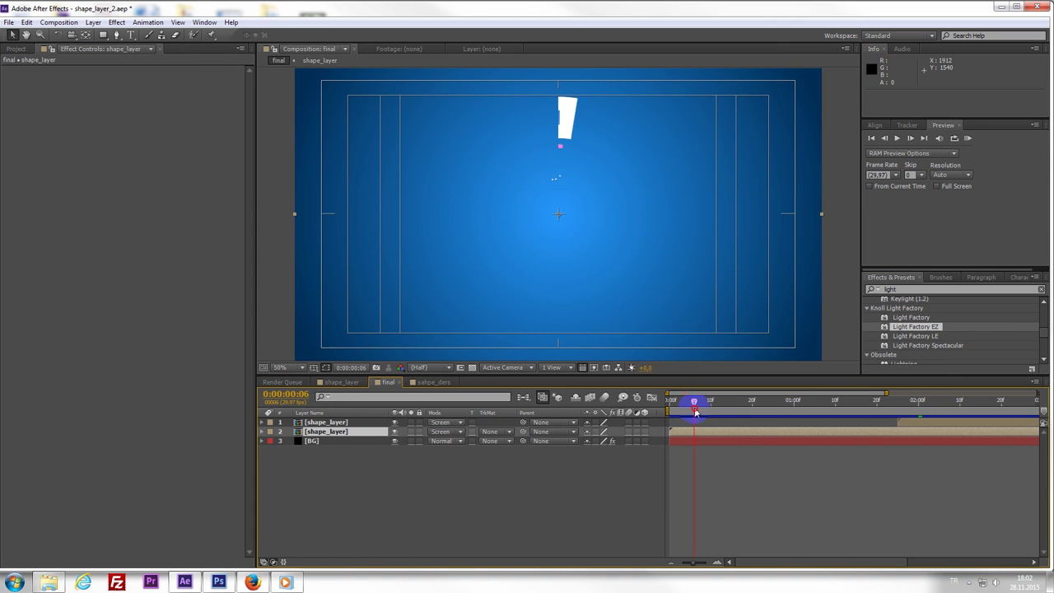
pyautogui.moveTo(694, 413)
pyautogui.mouseDown()
pyautogui.moveTo(737, 418)
pyautogui.moveTo(734, 428)
pyautogui.mouseUp()
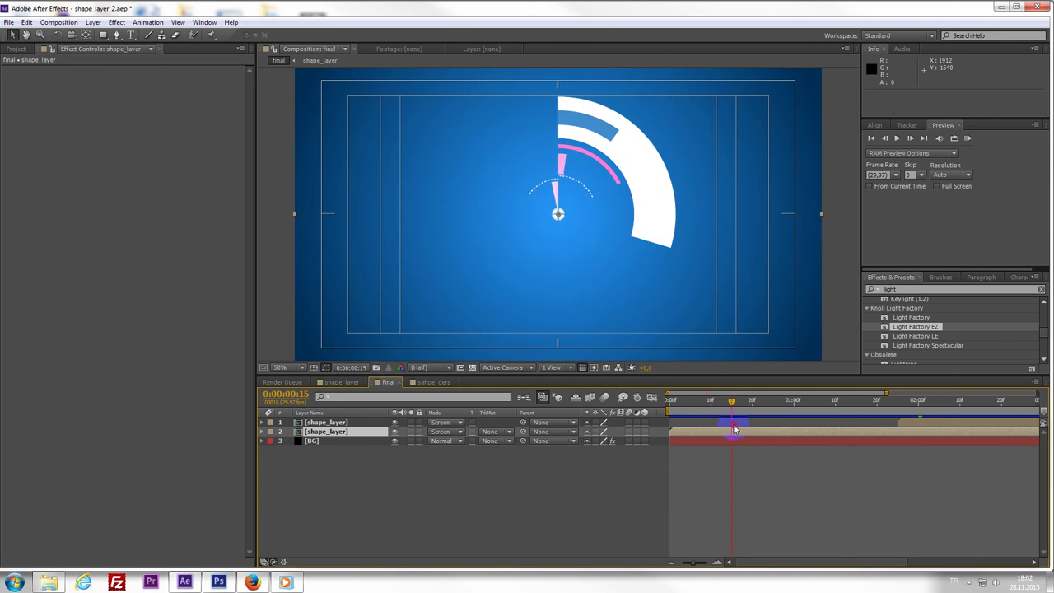
pyautogui.press('space')
# - Back in sahpe_ders, move the light_1 bar so it starts at 0:00:00:25
pyautogui.click(434, 383)
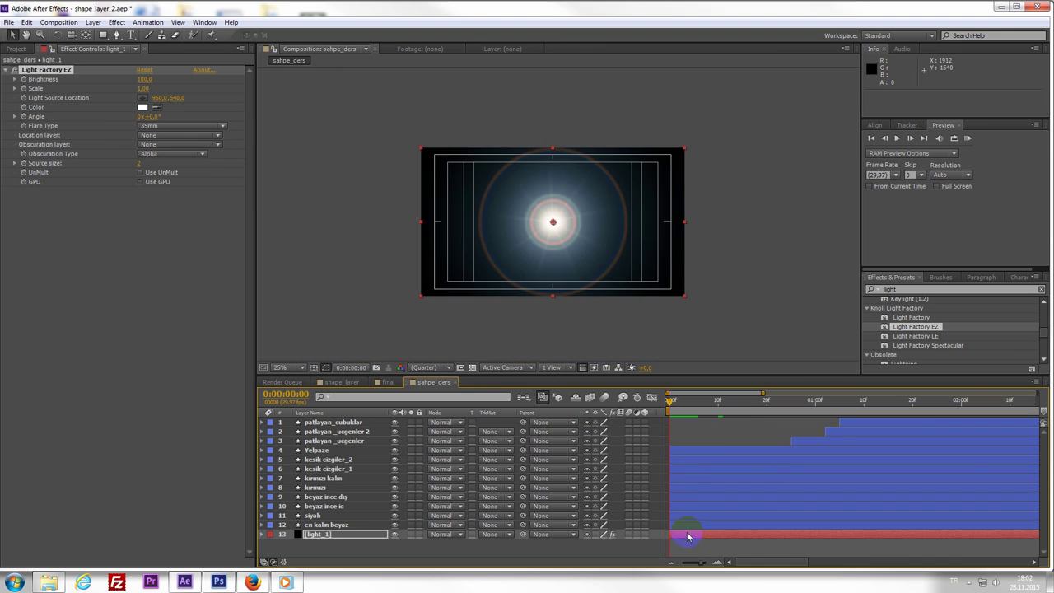
pyautogui.moveTo(683, 536); pyautogui.dragTo(753, 536)
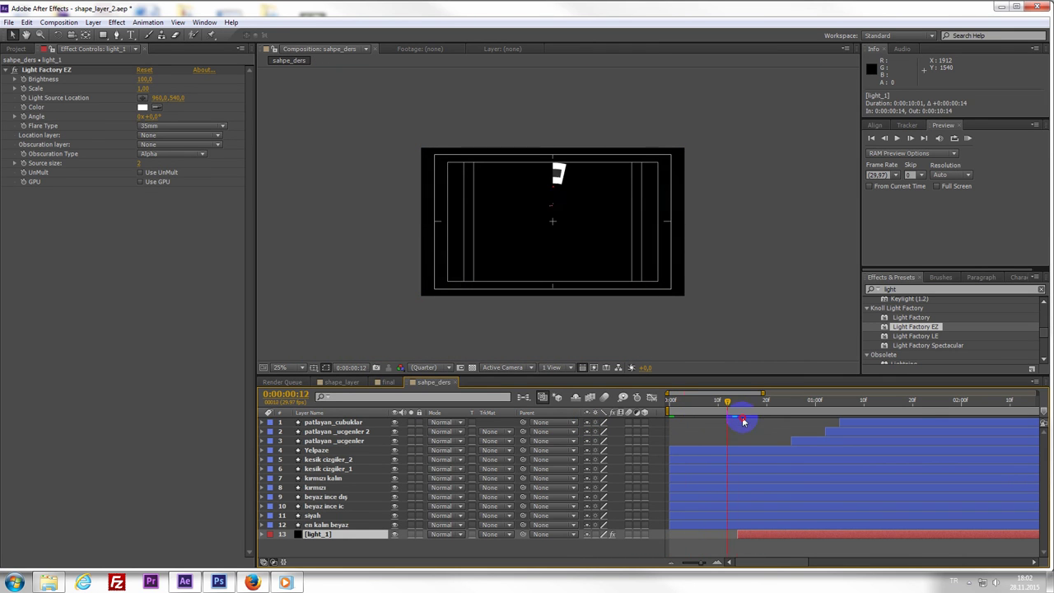
pyautogui.moveTo(766, 536); pyautogui.dragTo(849, 536)
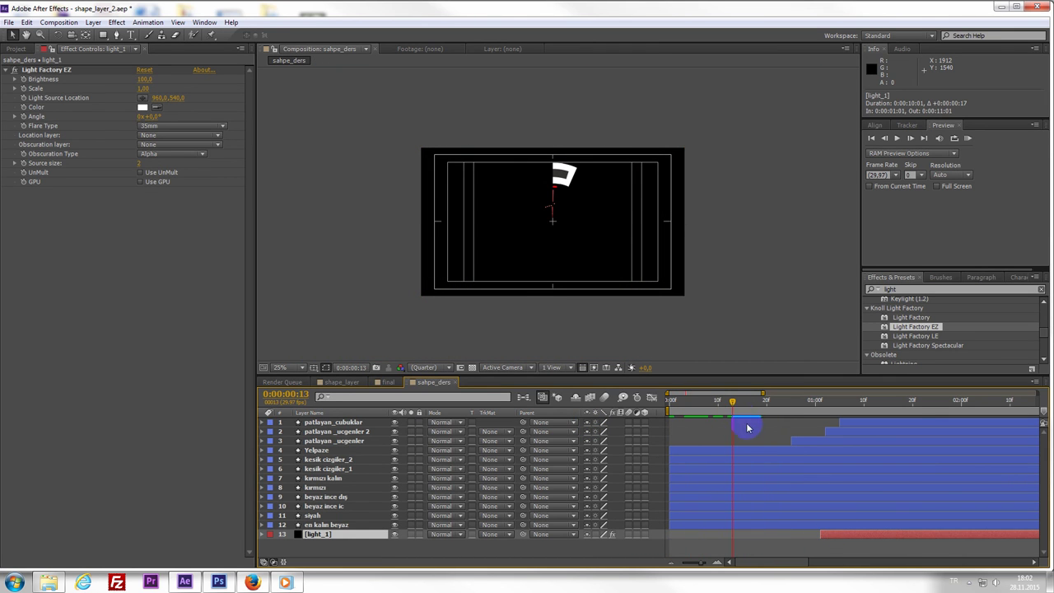
pyautogui.moveTo(749, 402)
pyautogui.mouseDown()
pyautogui.moveTo(805, 425)
pyautogui.moveTo(796, 422)
pyautogui.mouseUp()
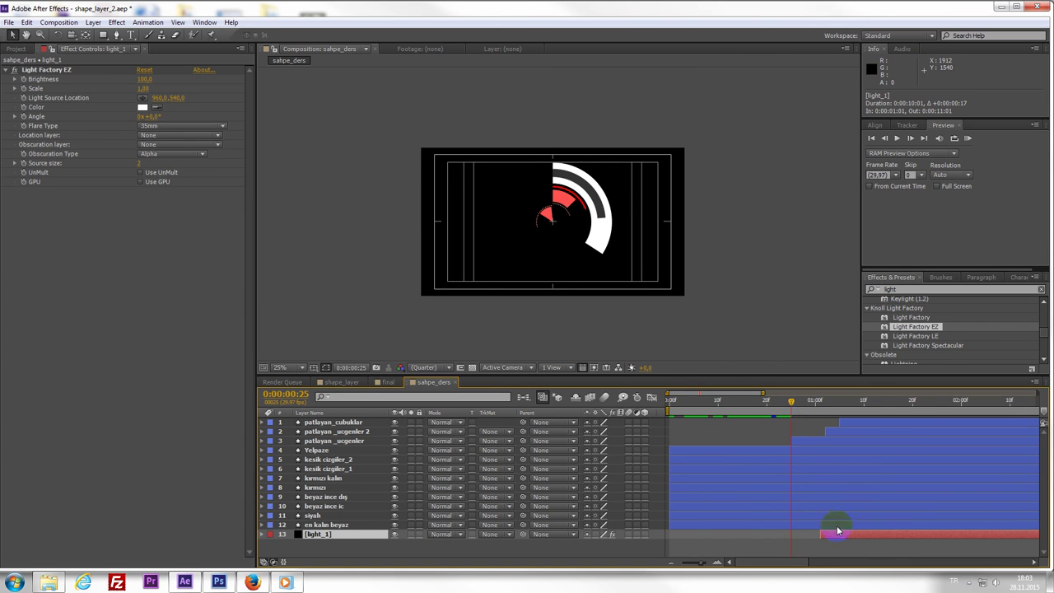
pyautogui.moveTo(838, 531); pyautogui.dragTo(804, 540)
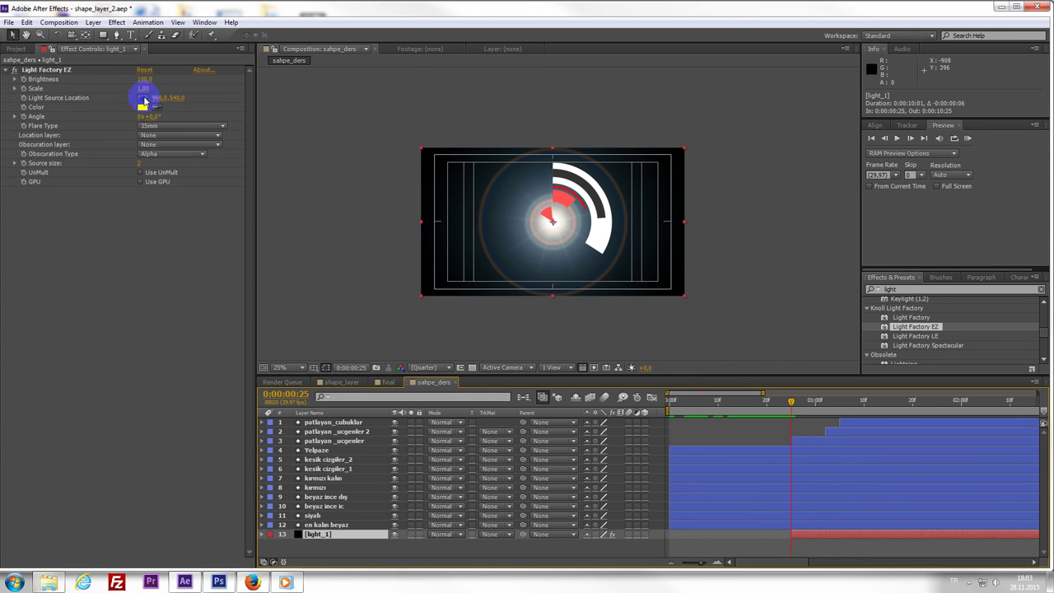
# - Keep the 35mm flare type and keyframe the flare Brightness at 0
pyautogui.click(49, 69)
pyautogui.click(176, 128)
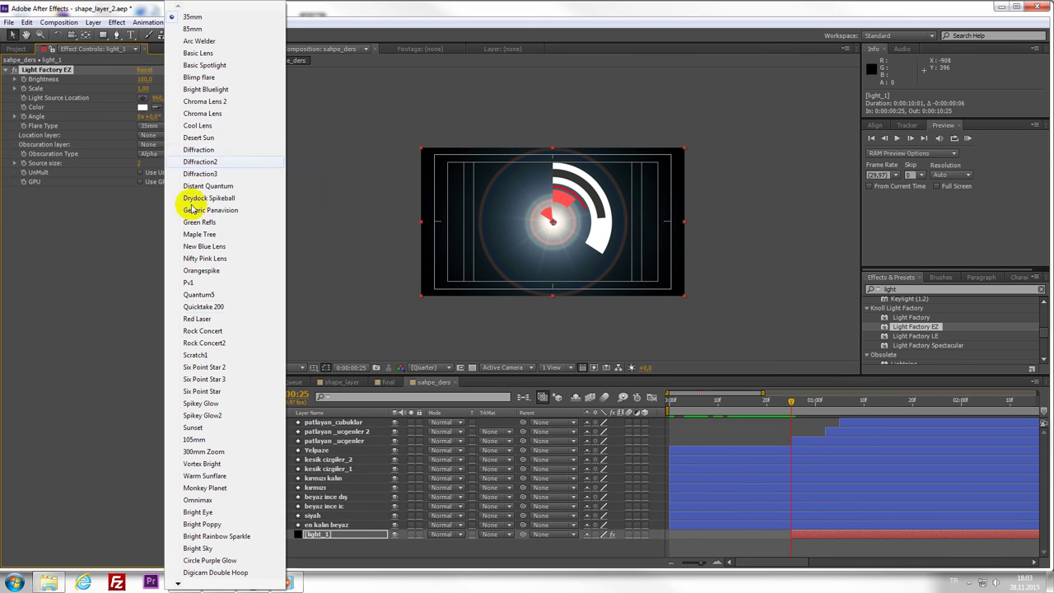
pyautogui.click(141, 265)
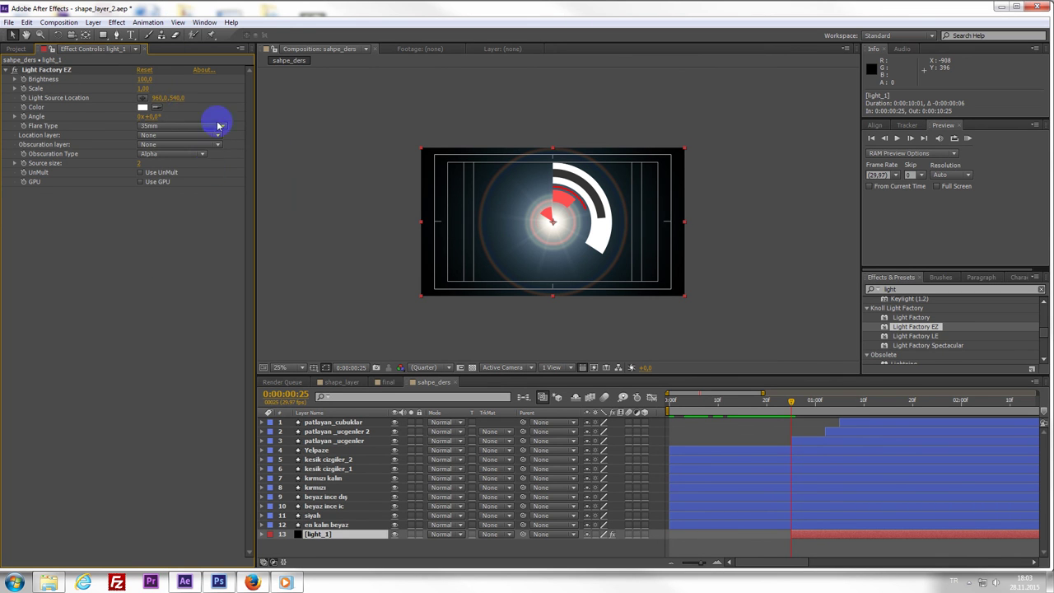
pyautogui.click(164, 148)
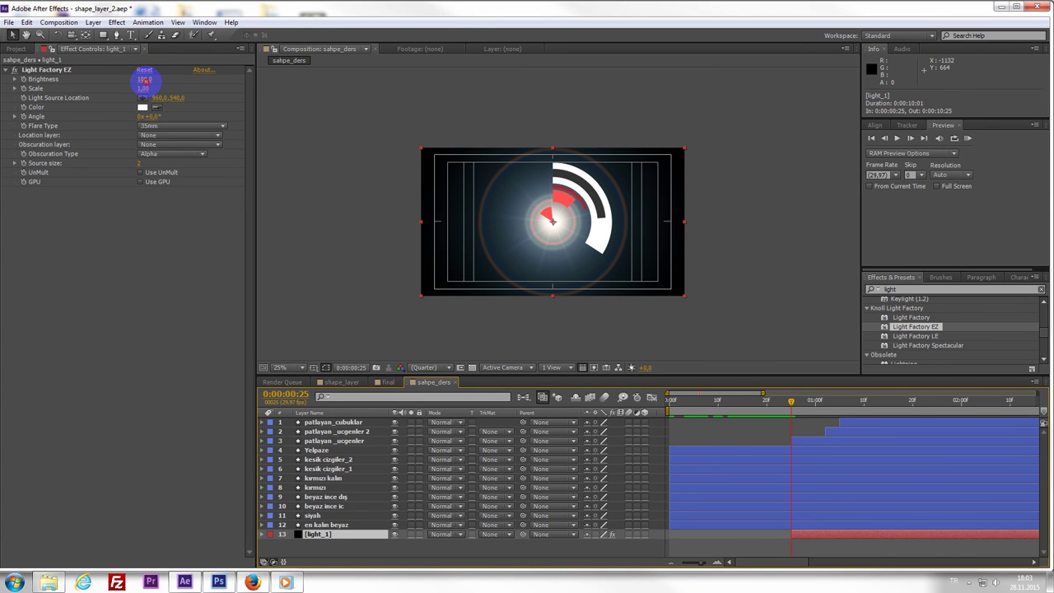
pyautogui.moveTo(144, 80); pyautogui.dragTo(19, 105)
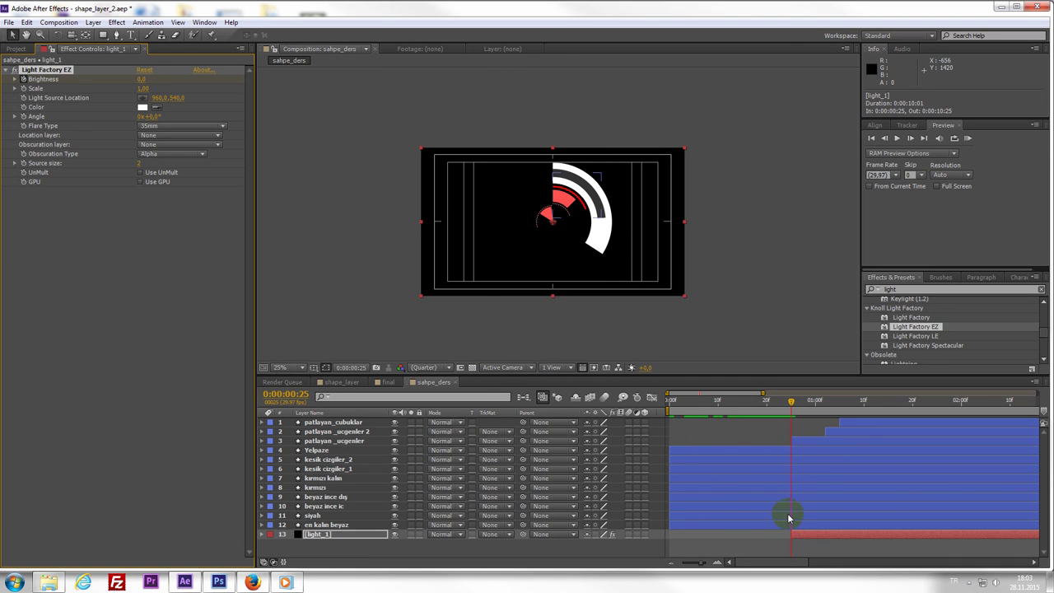
pyautogui.press('u')
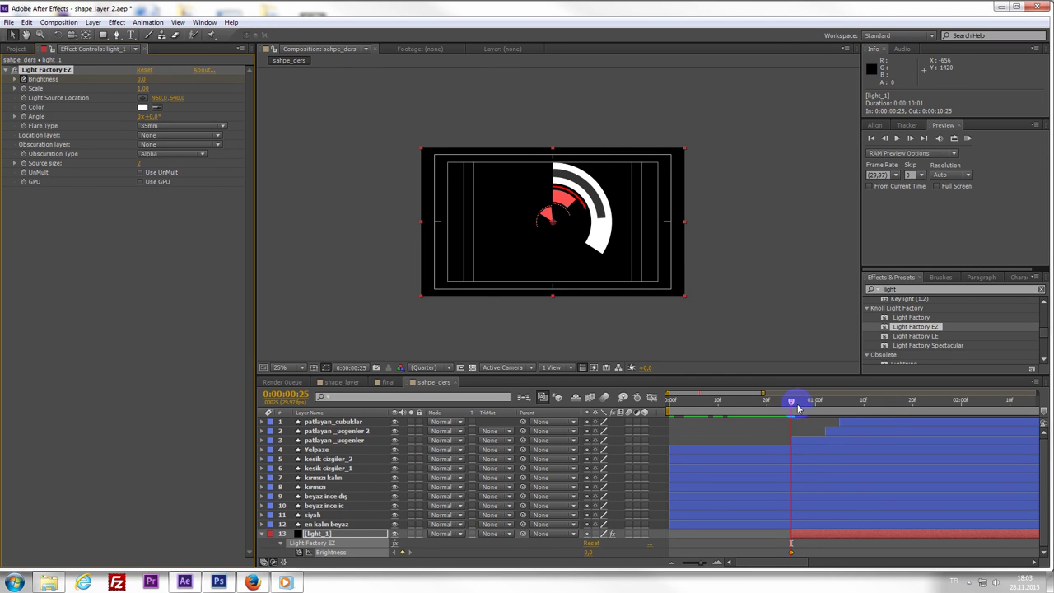
# - Add Brightness keyframes of 150 near one second and 0 at 0:00:01:09, then preview
pyautogui.moveTo(797, 408); pyautogui.dragTo(834, 417)
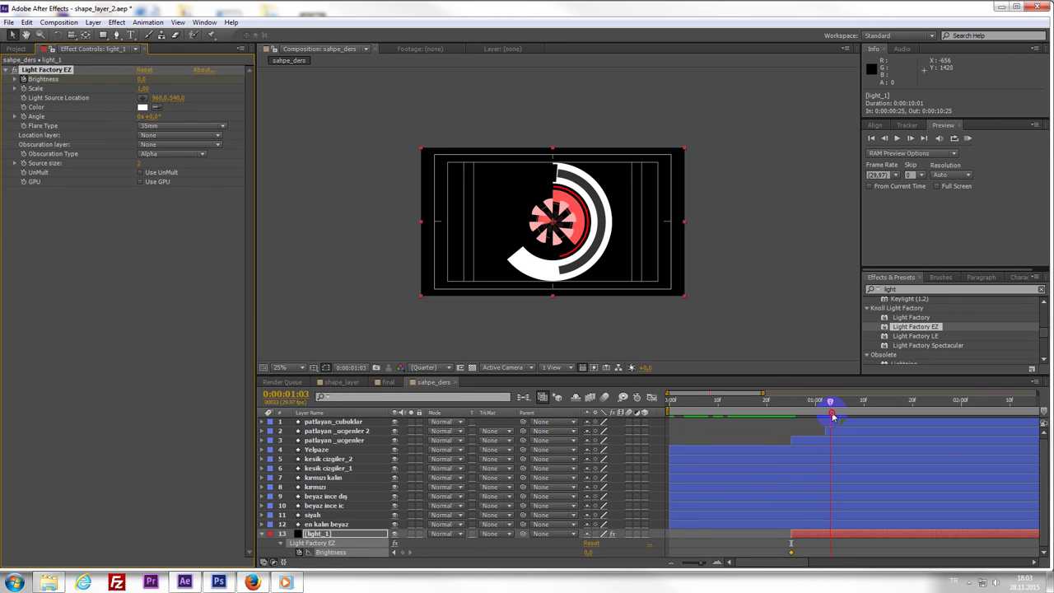
pyautogui.click(143, 79)
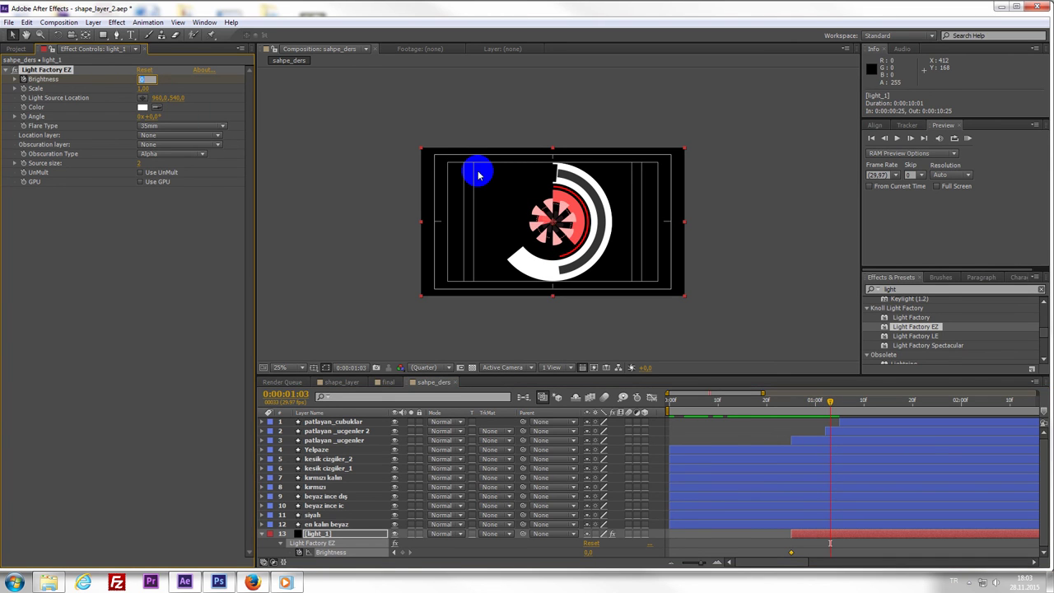
pyautogui.write('150')
pyautogui.press('Return')
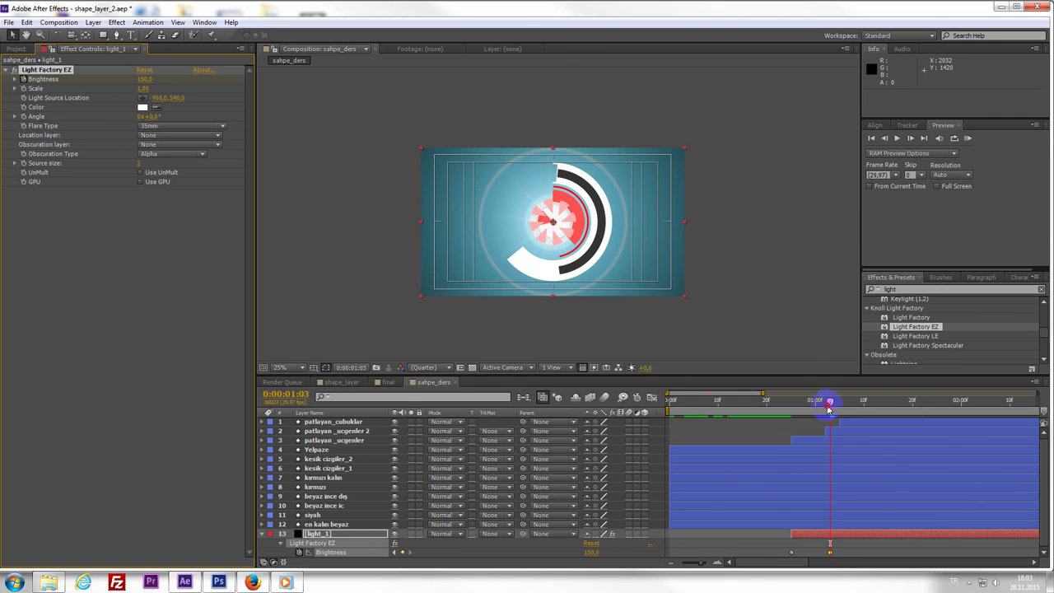
pyautogui.moveTo(826, 403)
pyautogui.mouseDown()
pyautogui.moveTo(806, 421)
pyautogui.moveTo(868, 434)
pyautogui.mouseUp()
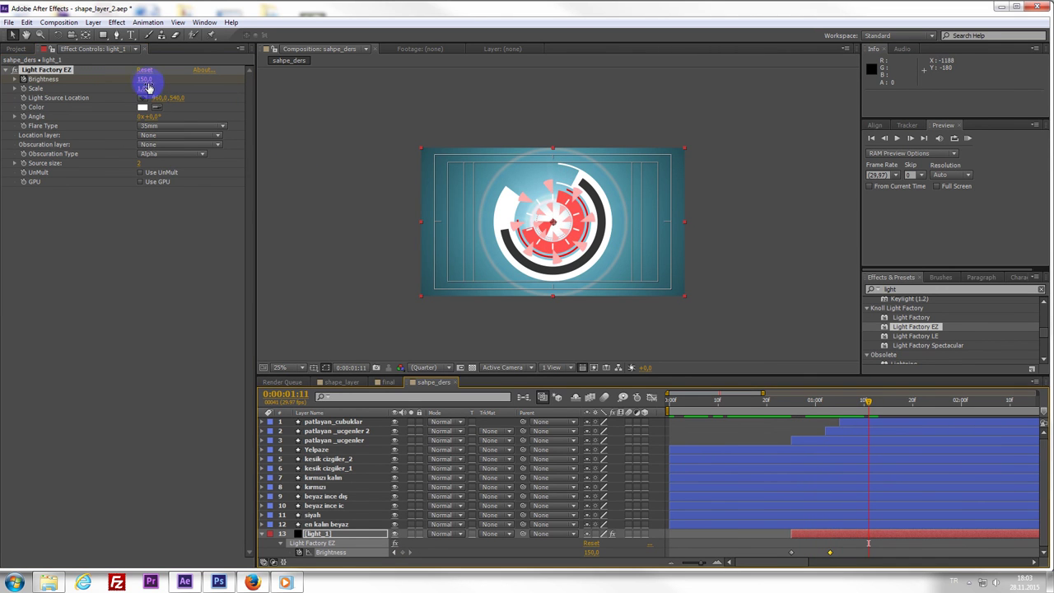
pyautogui.hotkey('ctrl', 's')
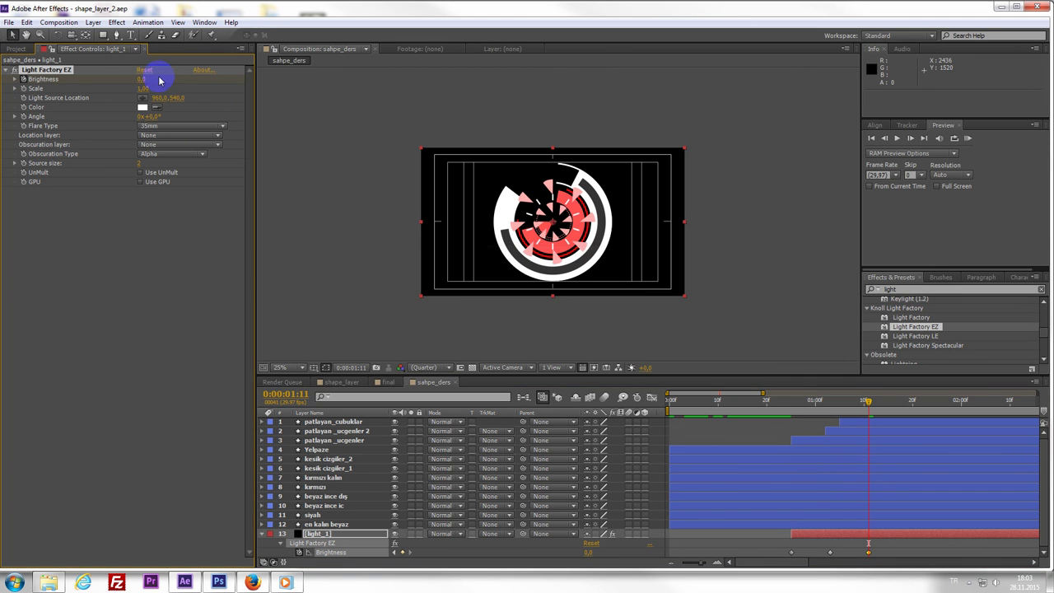
pyautogui.click(490, 252)
pyautogui.press('KP_0')
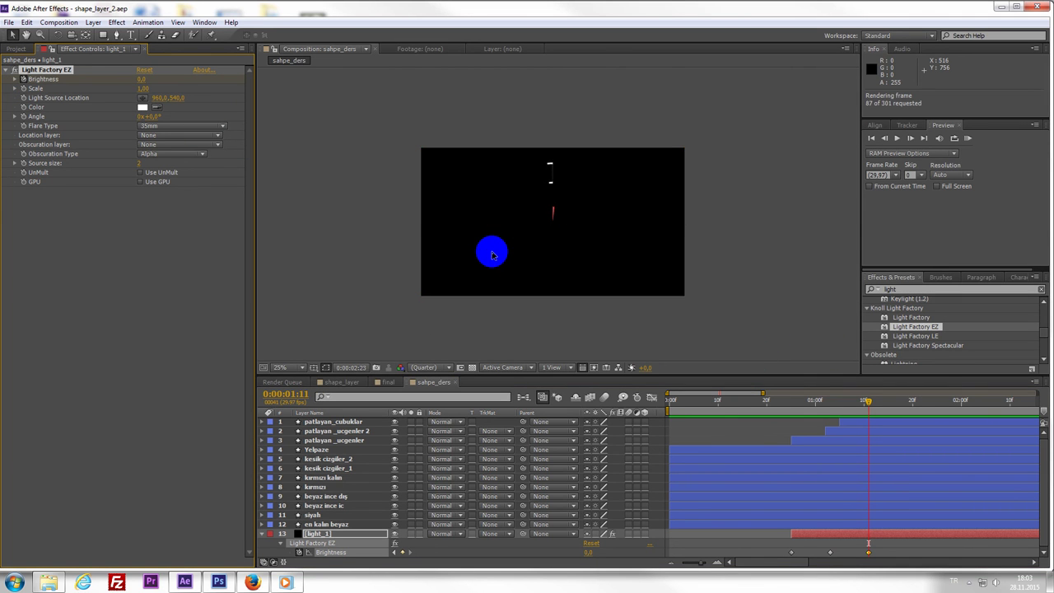
pyautogui.click(493, 256)
pyautogui.click(493, 257)
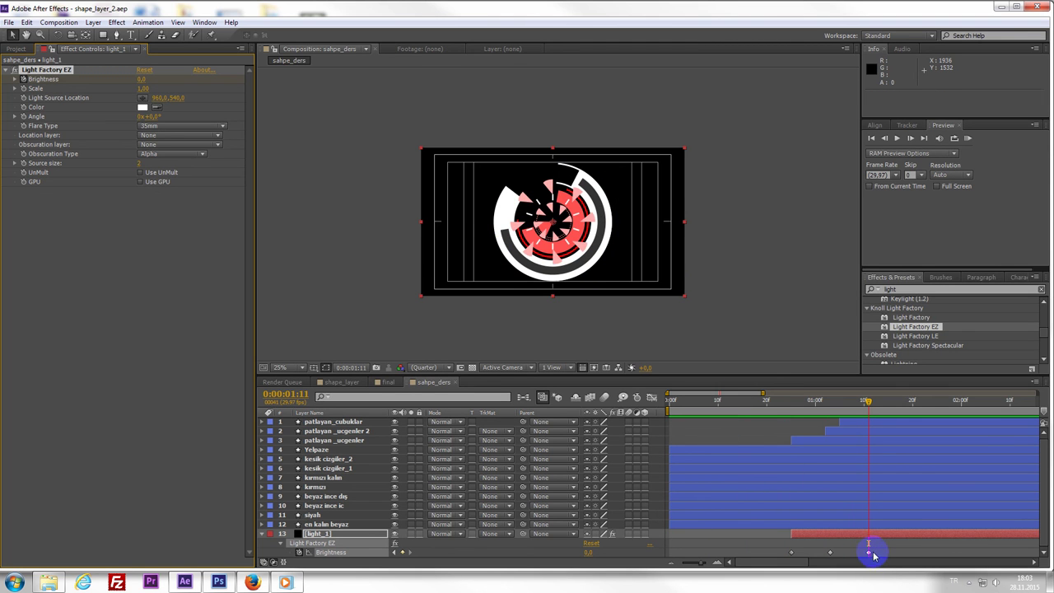
# - Apply Easy Ease to all three Brightness keyframes and preview the eased flash
pyautogui.click(864, 553)
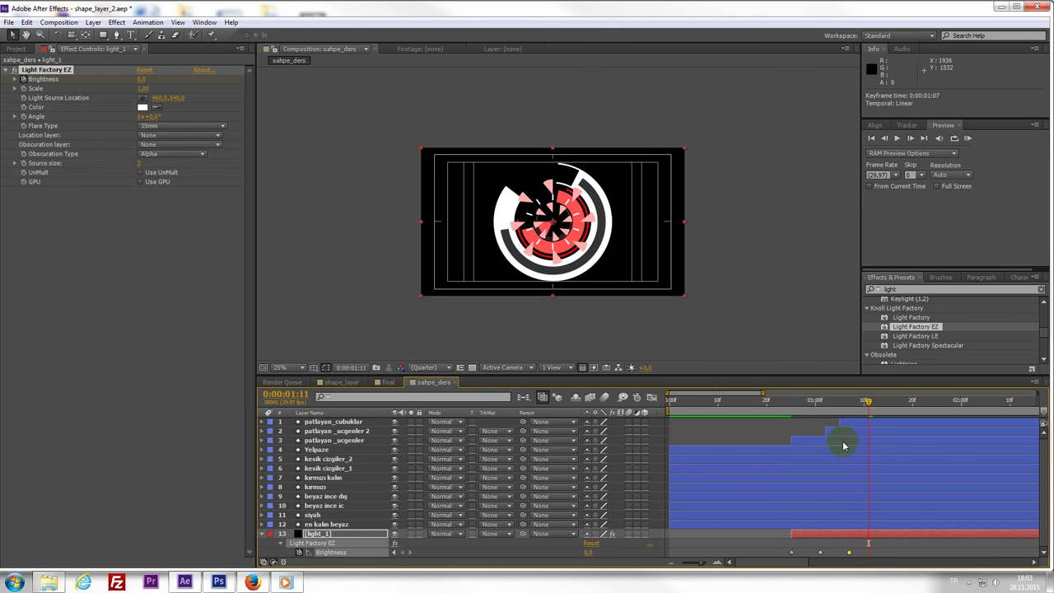
pyautogui.moveTo(783, 419); pyautogui.dragTo(840, 426)
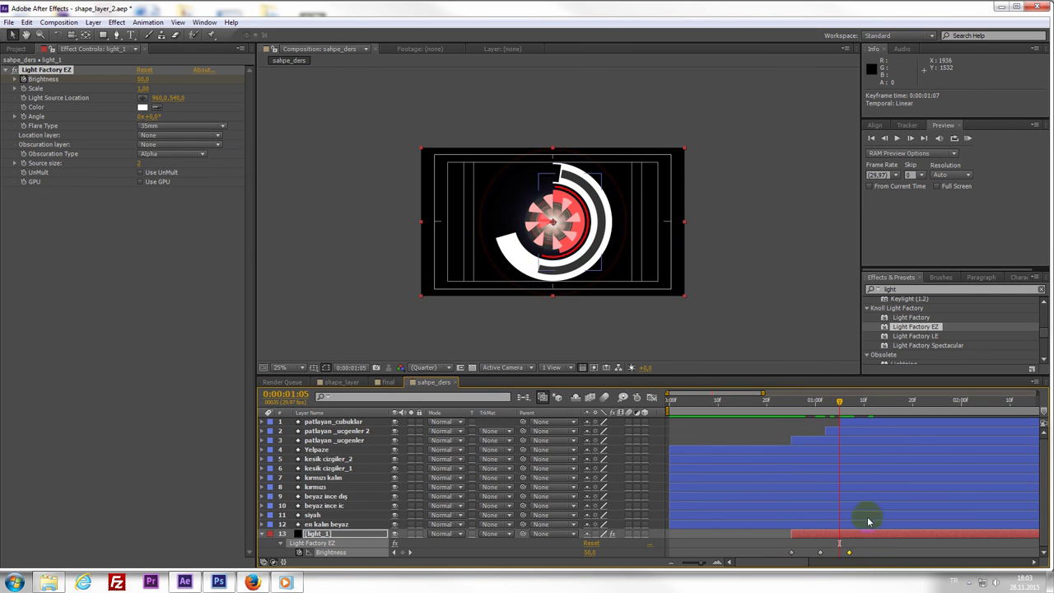
pyautogui.click(818, 554)
pyautogui.moveTo(788, 550); pyautogui.dragTo(920, 570)
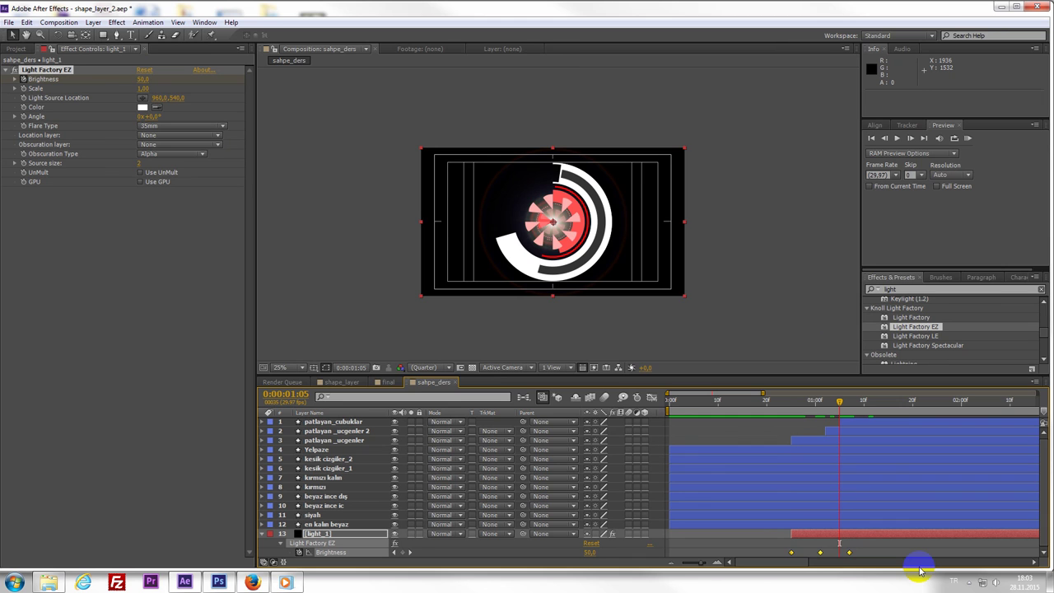
pyautogui.press('F9')
pyautogui.press('KP_0')
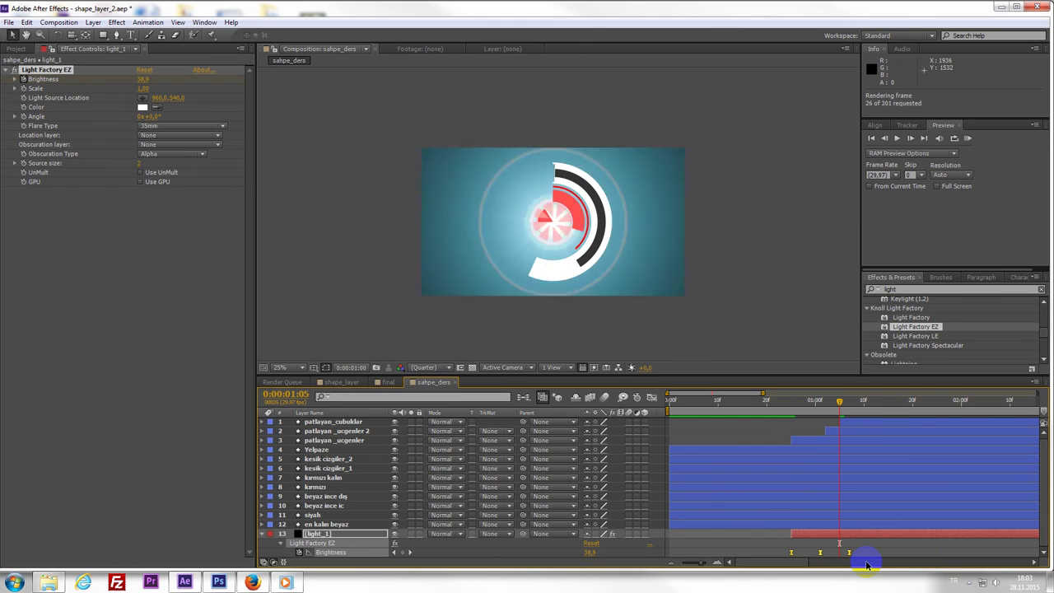
pyautogui.press('space')
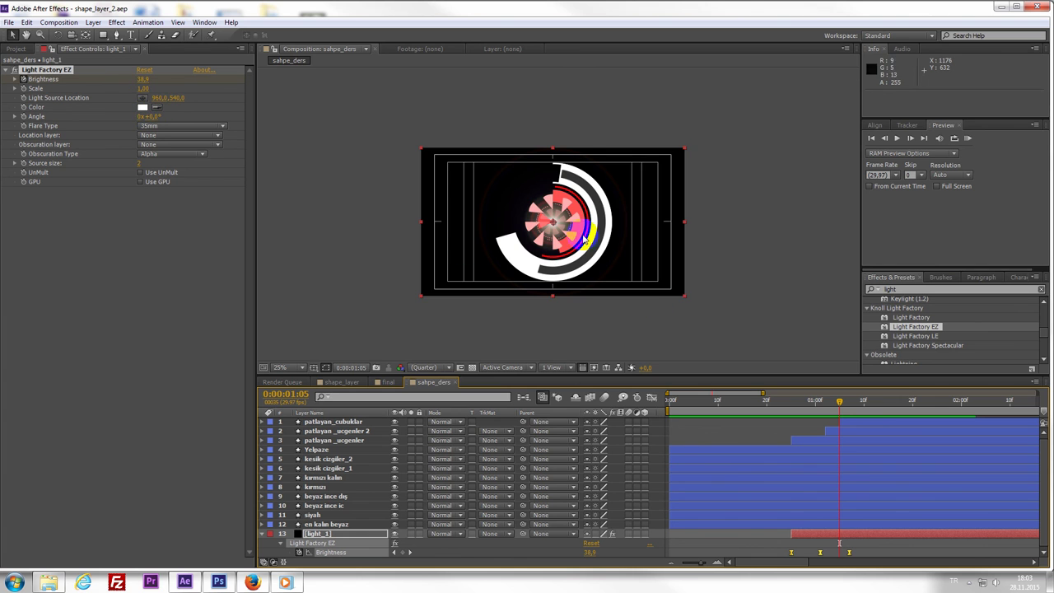
pyautogui.press('.')
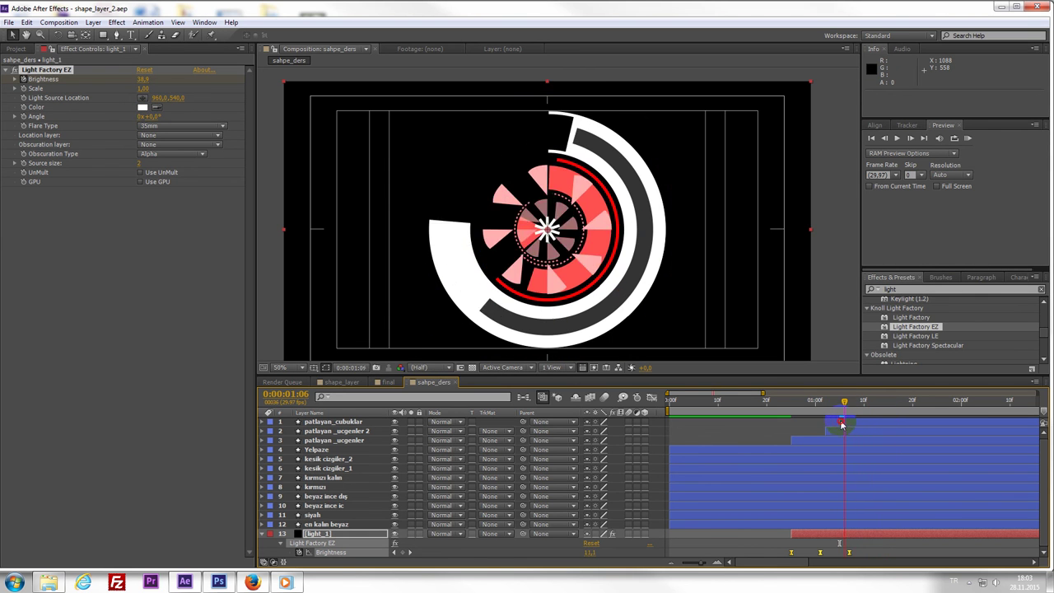
pyautogui.moveTo(848, 415)
pyautogui.mouseDown()
pyautogui.moveTo(829, 429)
pyautogui.moveTo(849, 443)
pyautogui.moveTo(865, 477)
pyautogui.mouseUp()
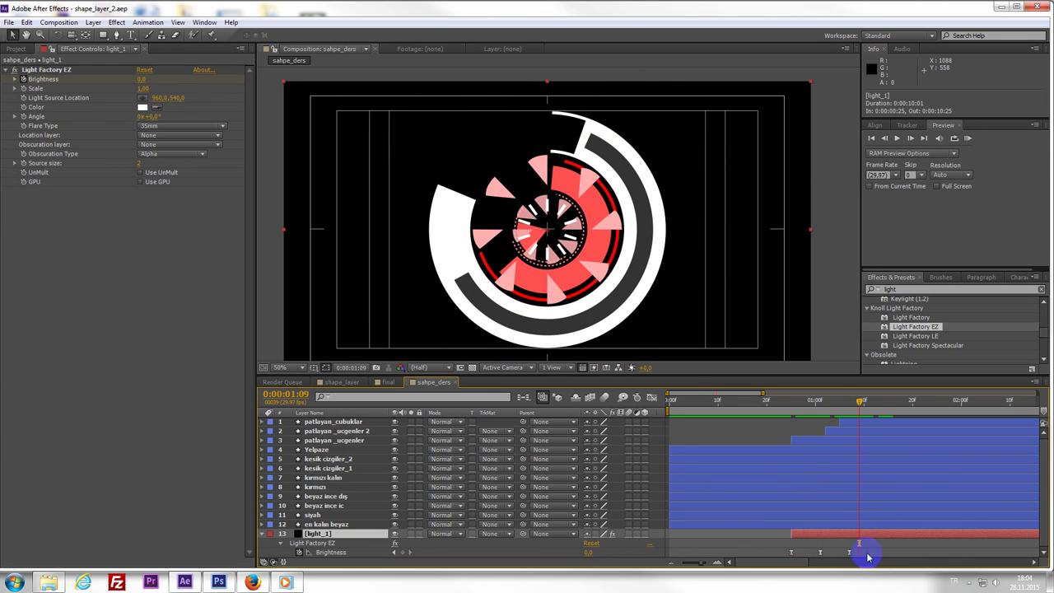
pyautogui.click(854, 536)
# - Duplicate light_1 and shift the copy's flash a few frames later
pyautogui.hotkey('ctrl', 'd')
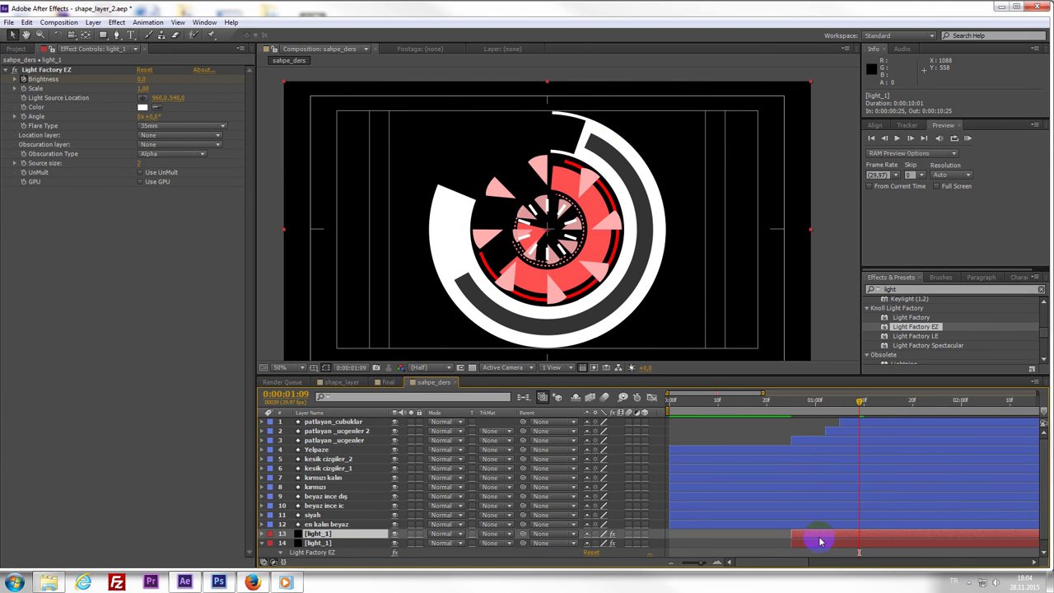
pyautogui.scroll(-1, 830, 525)
pyautogui.press('u')
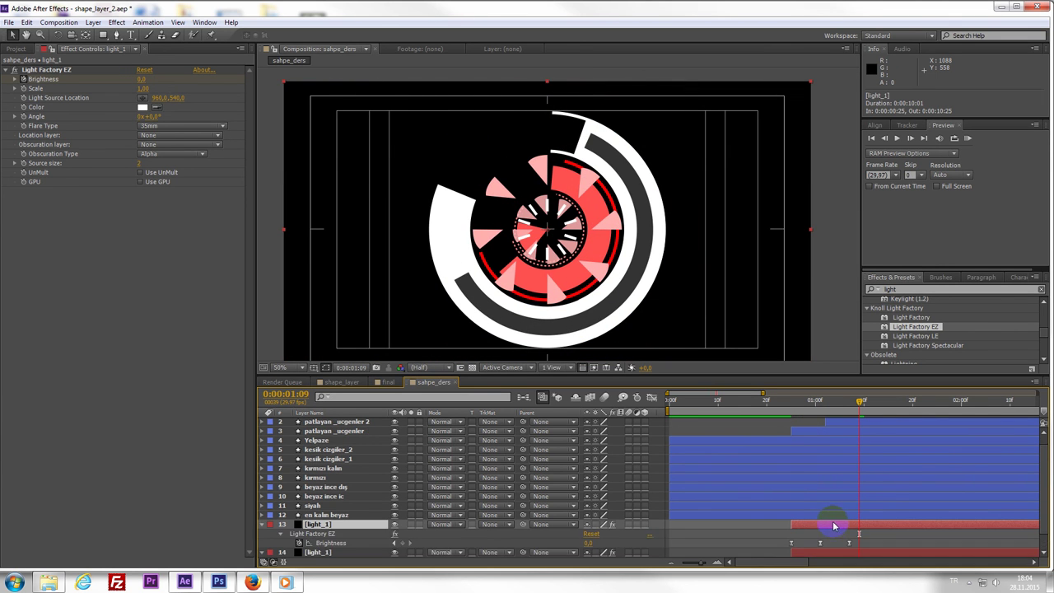
pyautogui.scroll(-2, 834, 543)
pyautogui.moveTo(837, 511); pyautogui.dragTo(852, 512)
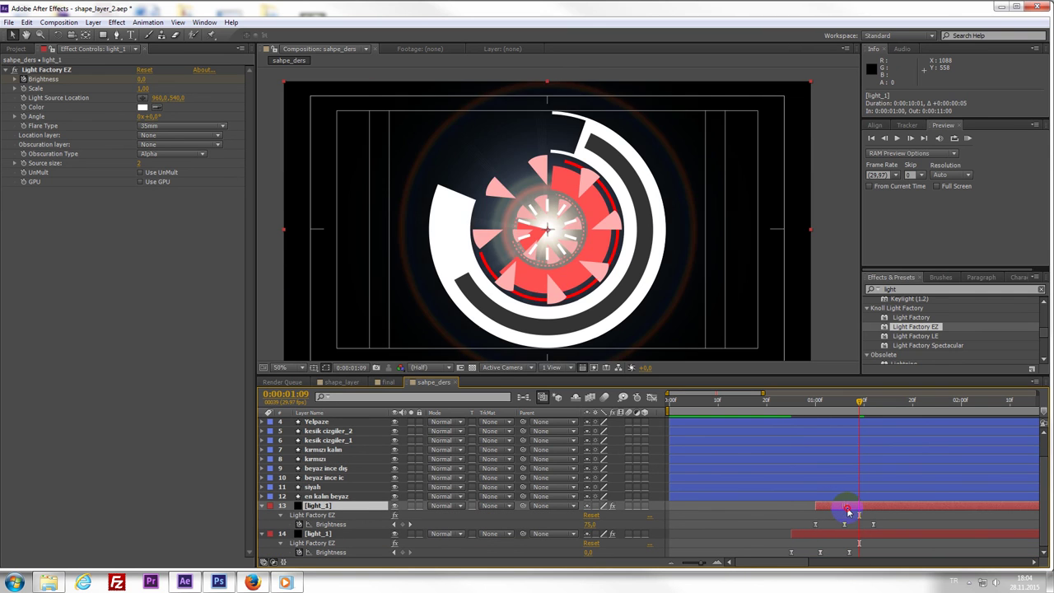
pyautogui.moveTo(815, 415); pyautogui.dragTo(826, 416)
# - Set the duplicate layer's blending mode to Screen
pyautogui.click(440, 506)
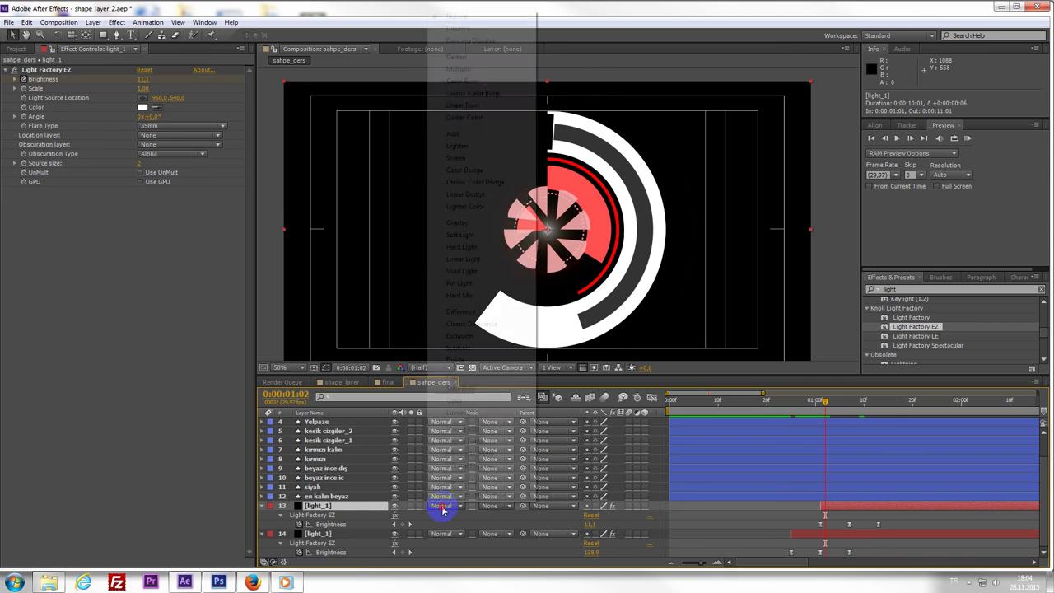
pyautogui.click(455, 157)
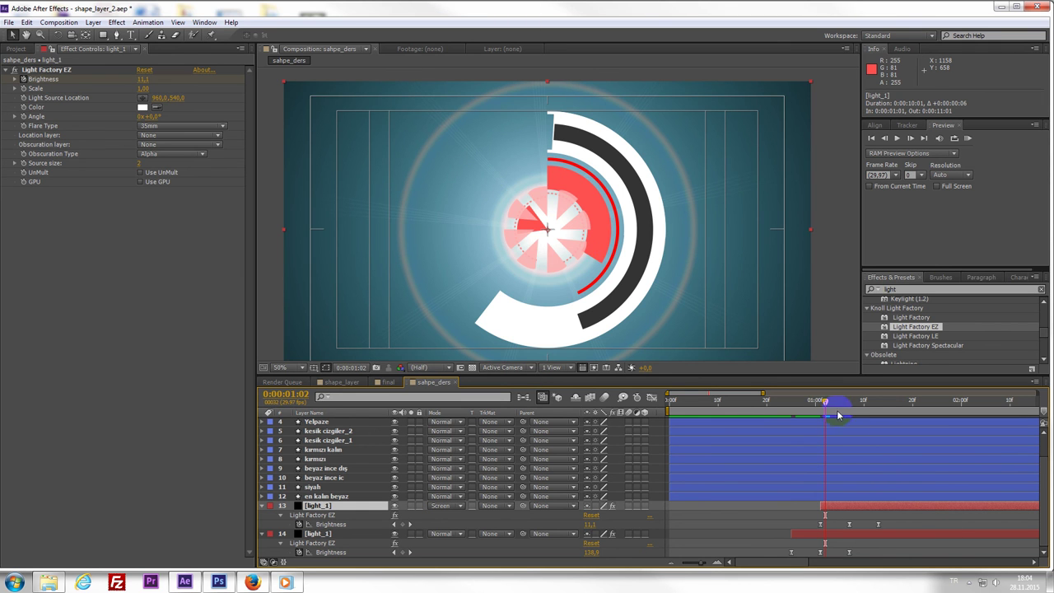
pyautogui.moveTo(838, 415); pyautogui.dragTo(878, 403)
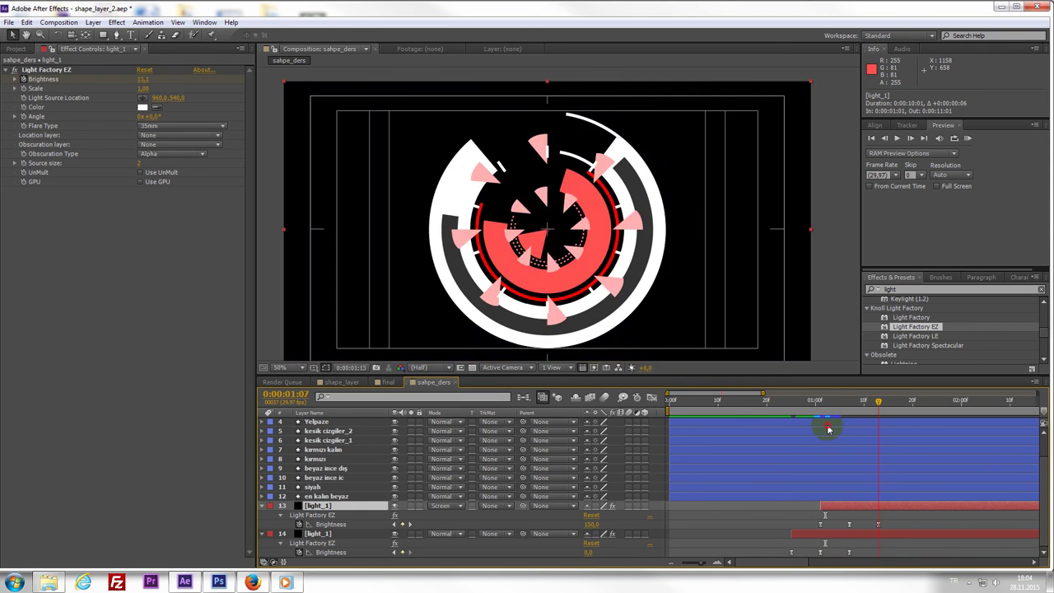
pyautogui.moveTo(829, 429); pyautogui.dragTo(817, 429)
# - Make the duplicate's flare colour red FF0000 and solo that layer
pyautogui.click(142, 108)
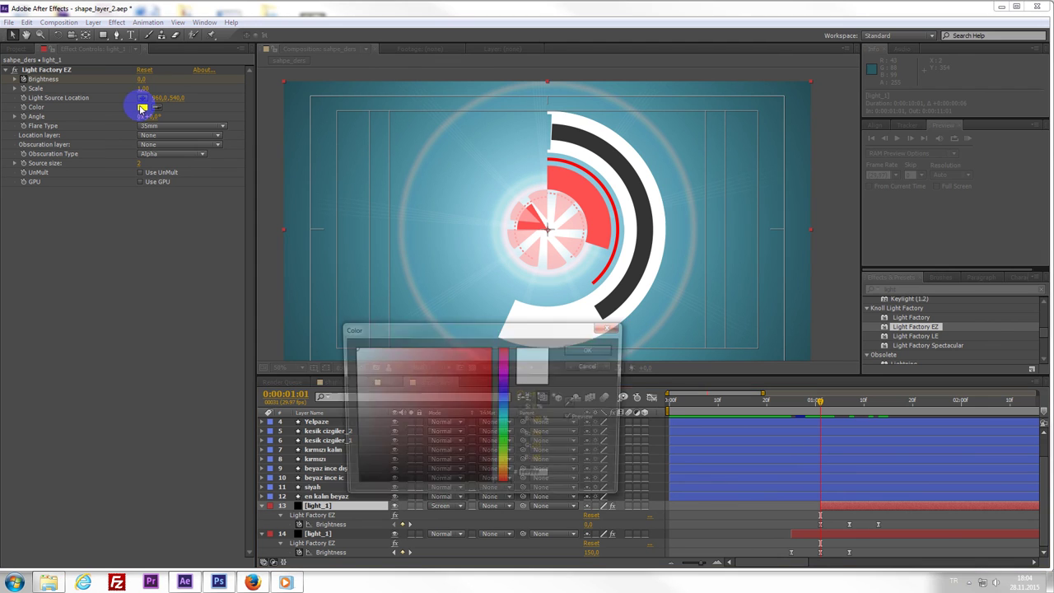
pyautogui.moveTo(473, 370); pyautogui.dragTo(514, 329)
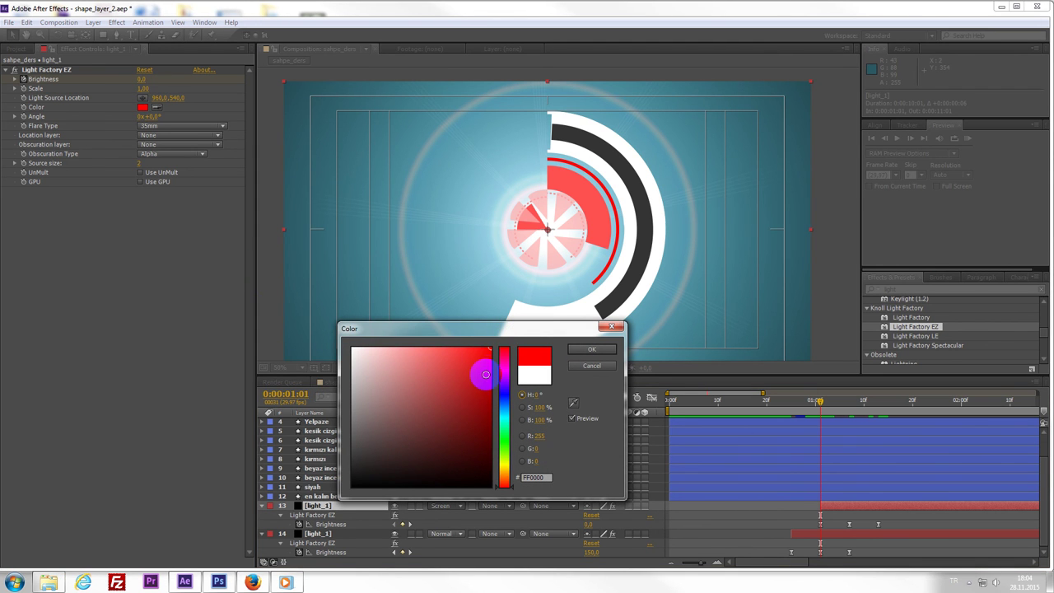
pyautogui.click(591, 353)
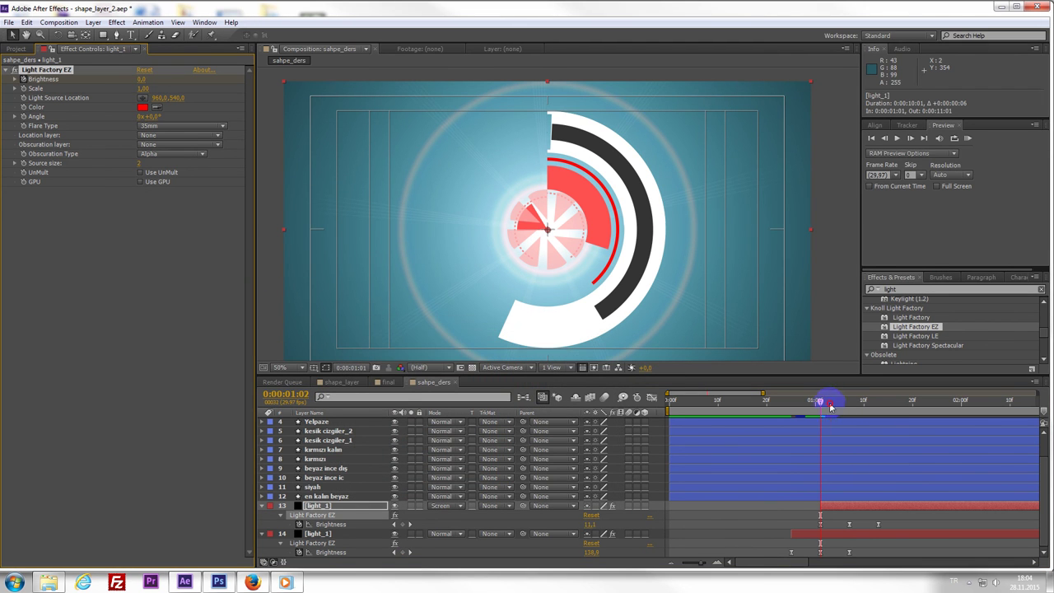
pyautogui.moveTo(822, 403); pyautogui.dragTo(863, 412)
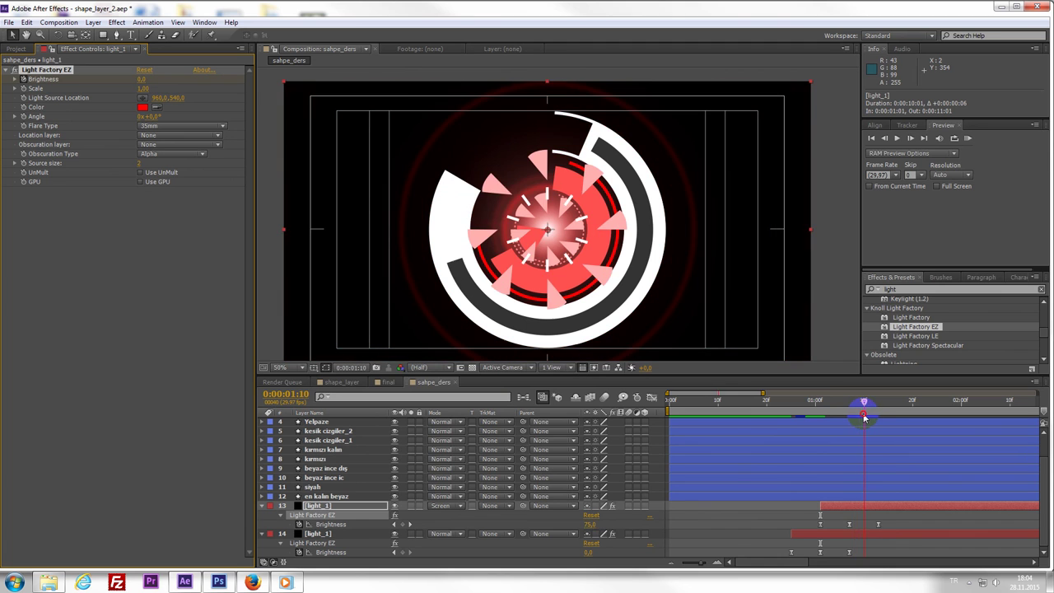
pyautogui.click(411, 505)
pyautogui.moveTo(811, 406)
pyautogui.mouseDown()
pyautogui.moveTo(781, 412)
pyautogui.moveTo(859, 412)
pyautogui.mouseUp()
pyautogui.click(867, 511)
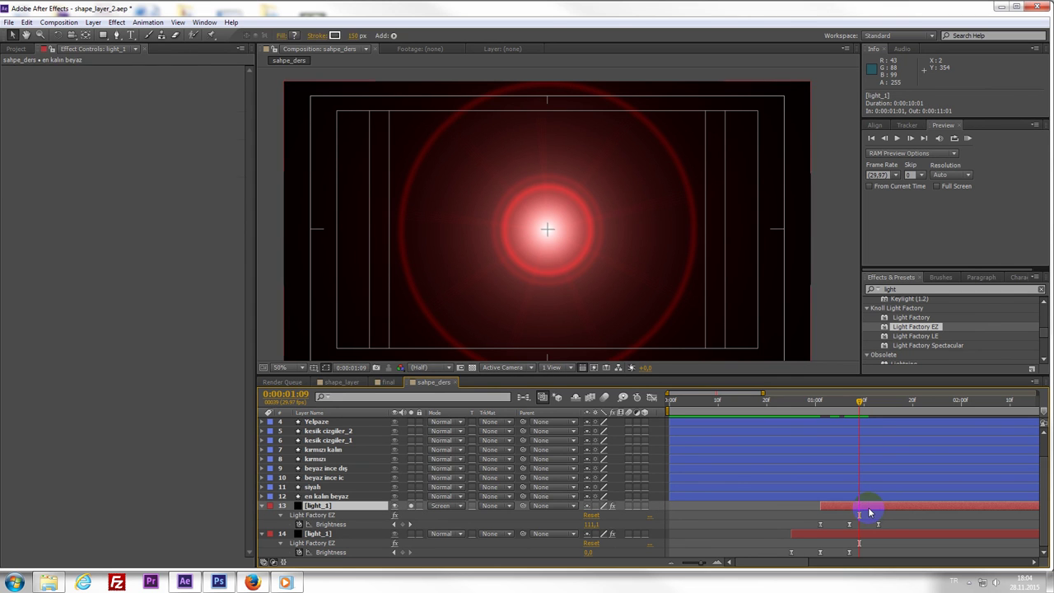
# - Duplicate the red flare layer and offset the new copy five frames later
pyautogui.hotkey('ctrl', 'd')
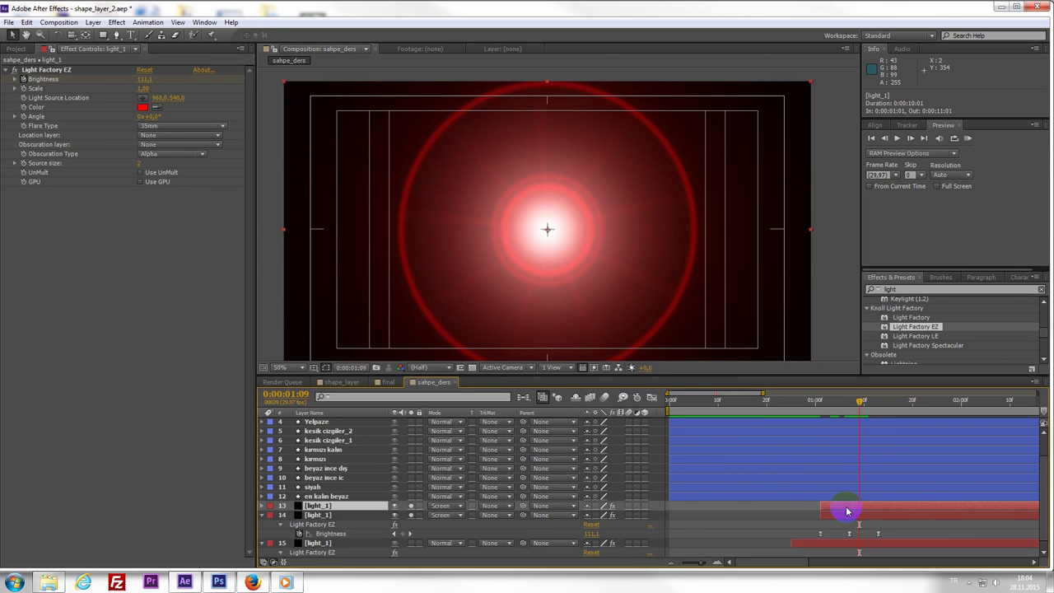
pyautogui.moveTo(847, 512); pyautogui.dragTo(871, 510)
pyautogui.click(851, 414)
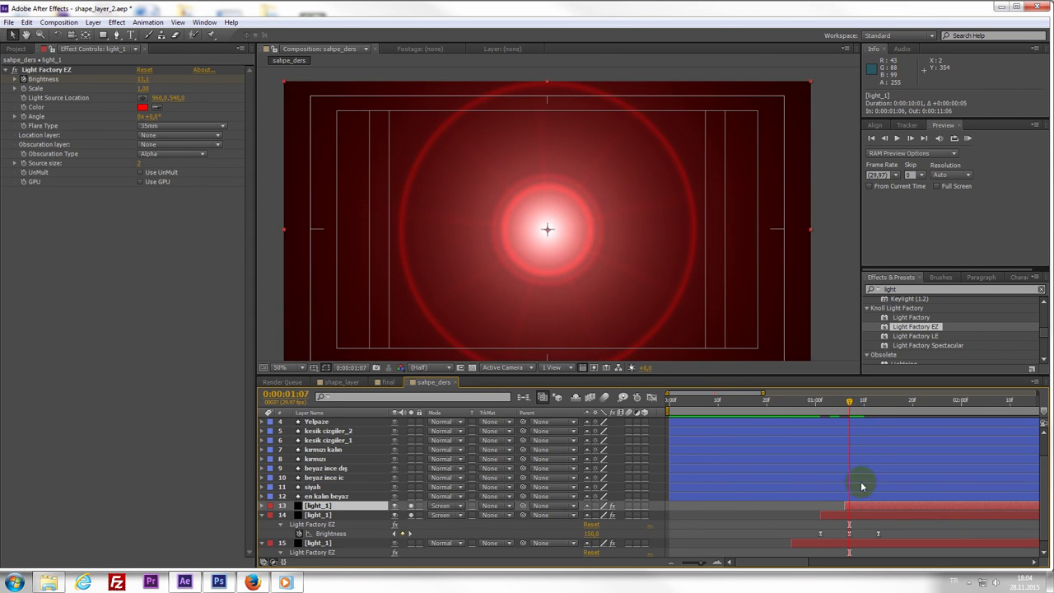
pyautogui.moveTo(854, 417); pyautogui.dragTo(874, 412)
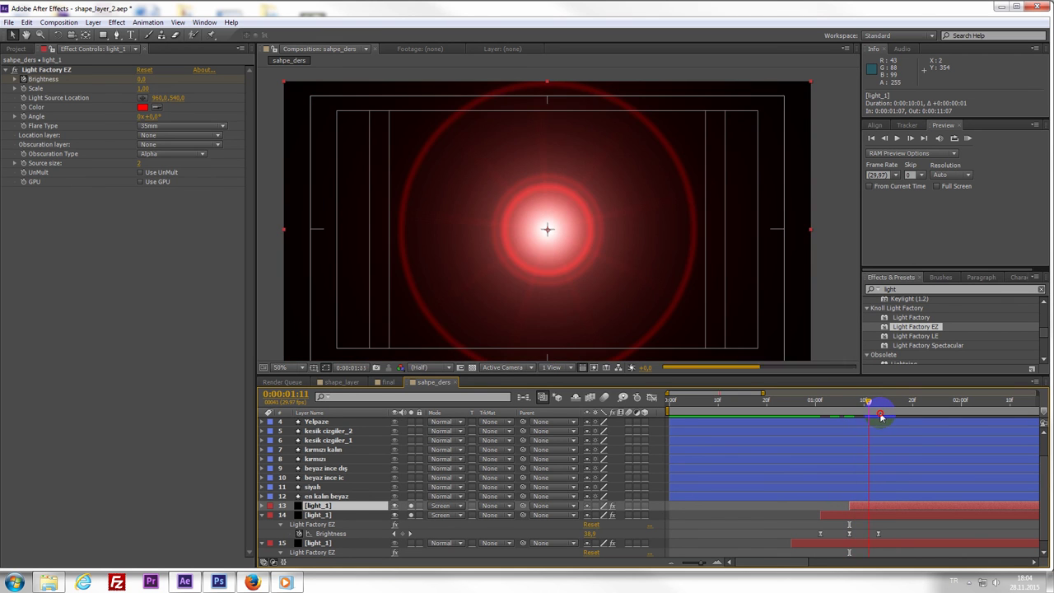
# - Change the new copy's Light Factory EZ flare colour from red to blue
pyautogui.click(142, 107)
pyautogui.moveTo(508, 418)
pyautogui.mouseDown()
pyautogui.moveTo(484, 366)
pyautogui.moveTo(422, 335)
pyautogui.moveTo(484, 321)
pyautogui.mouseUp()
pyautogui.click(587, 349)
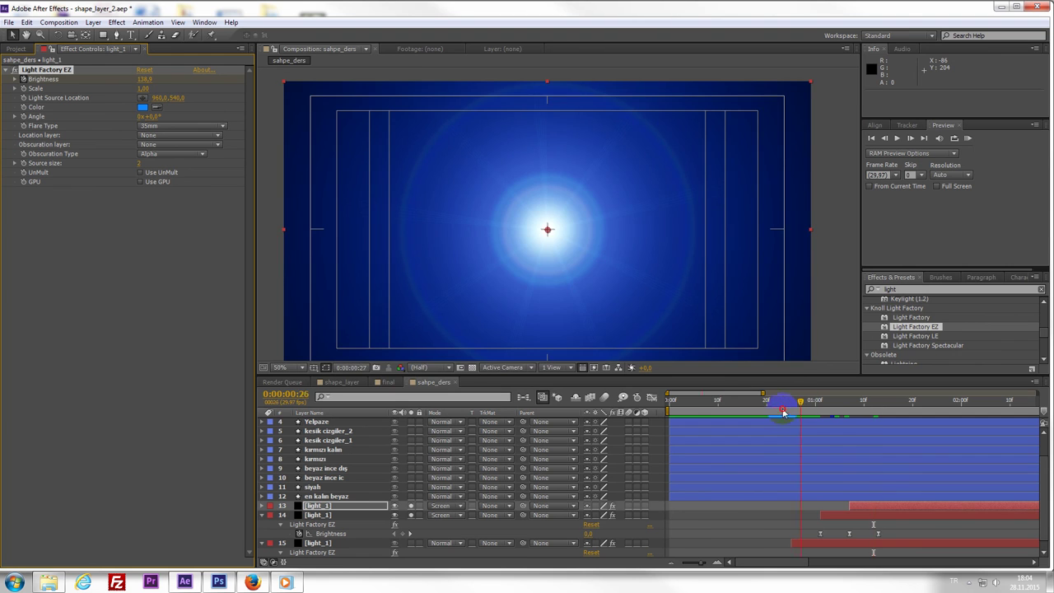
pyautogui.moveTo(784, 412)
pyautogui.mouseDown()
pyautogui.moveTo(853, 442)
pyautogui.moveTo(839, 437)
pyautogui.mouseUp()
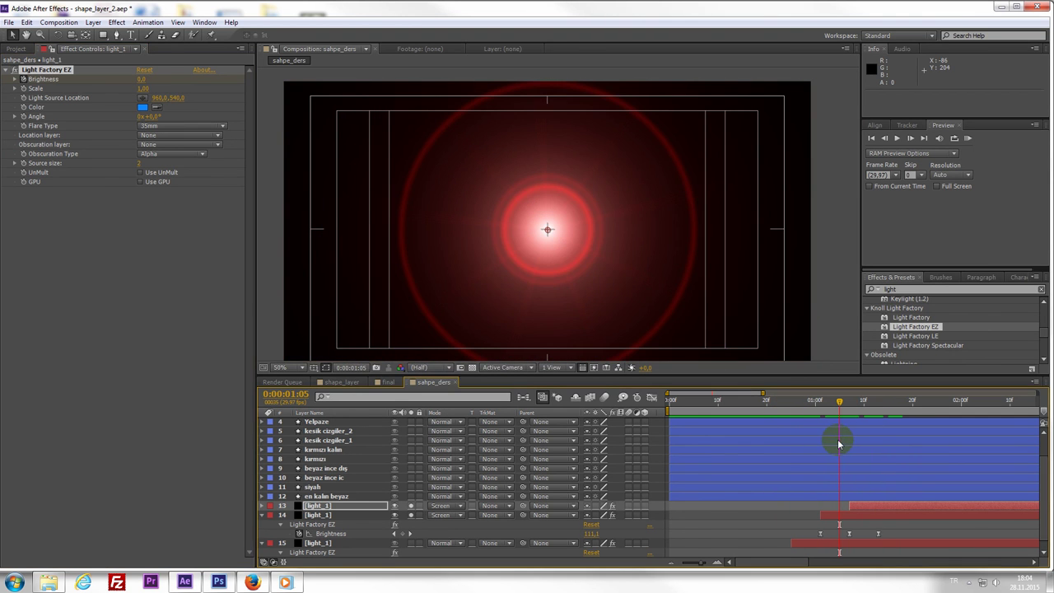
# - Unsolo the layers, set layer 15 to Screen blending, and RAM preview
pyautogui.click(410, 514)
pyautogui.click(442, 543)
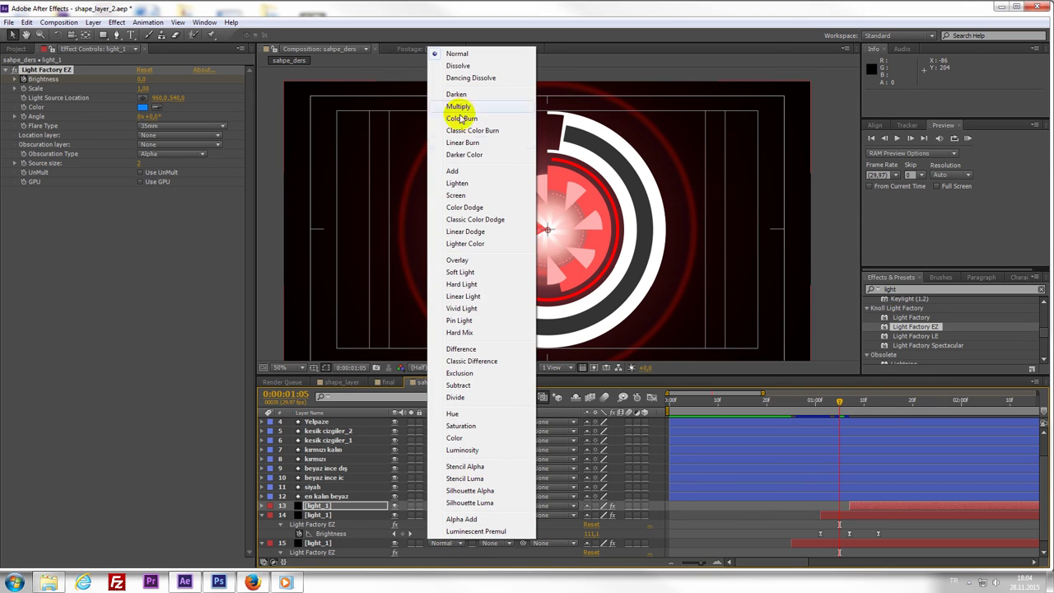
pyautogui.click(456, 195)
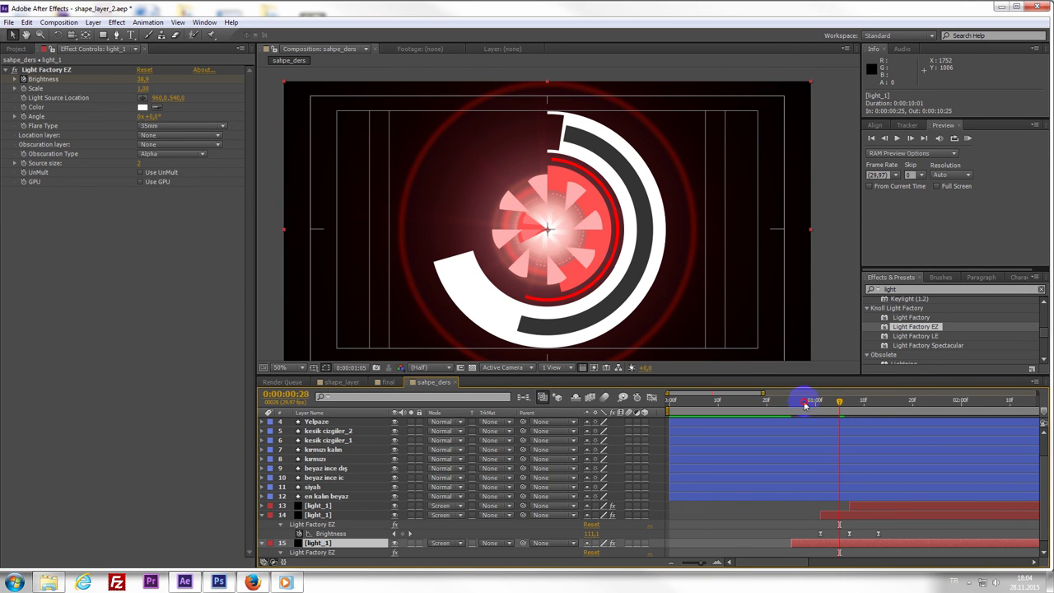
pyautogui.press('KP_0')
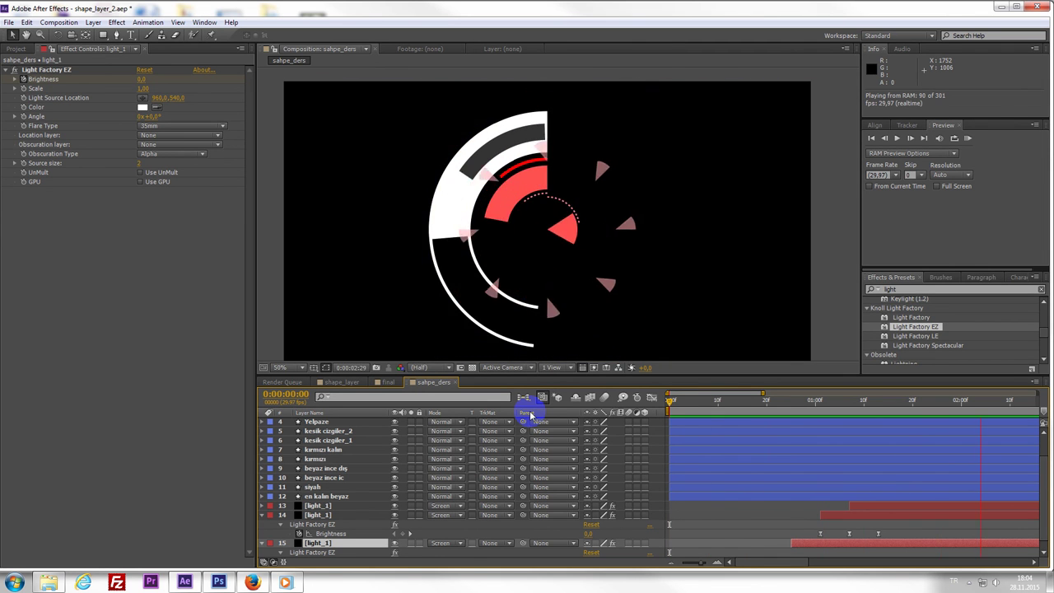
pyautogui.press('space')
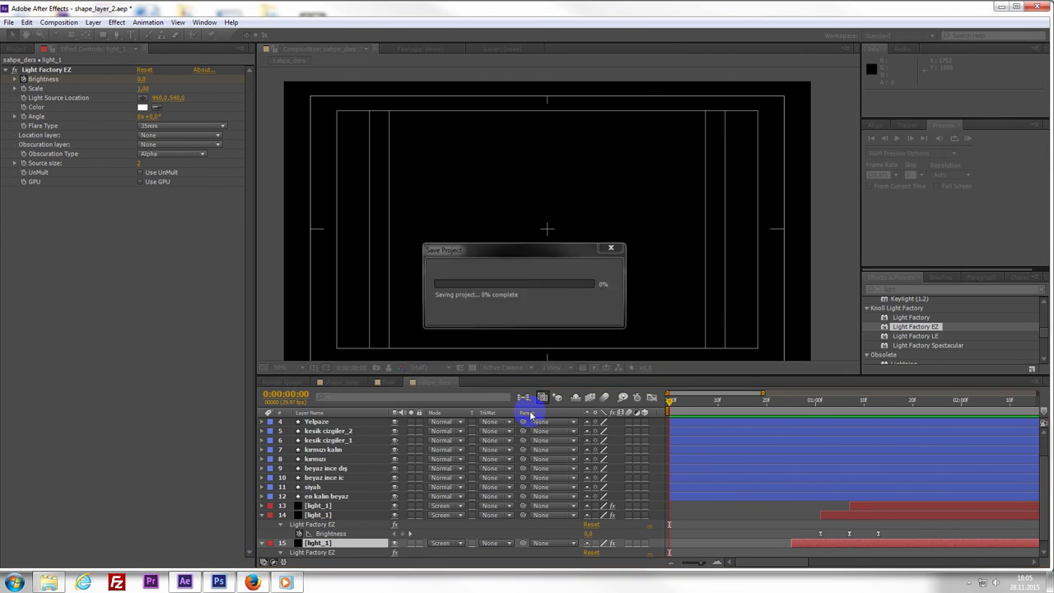
# - Create a new 1920x1080 composition named final_ders
pyautogui.click(17, 49)
pyautogui.click(684, 401)
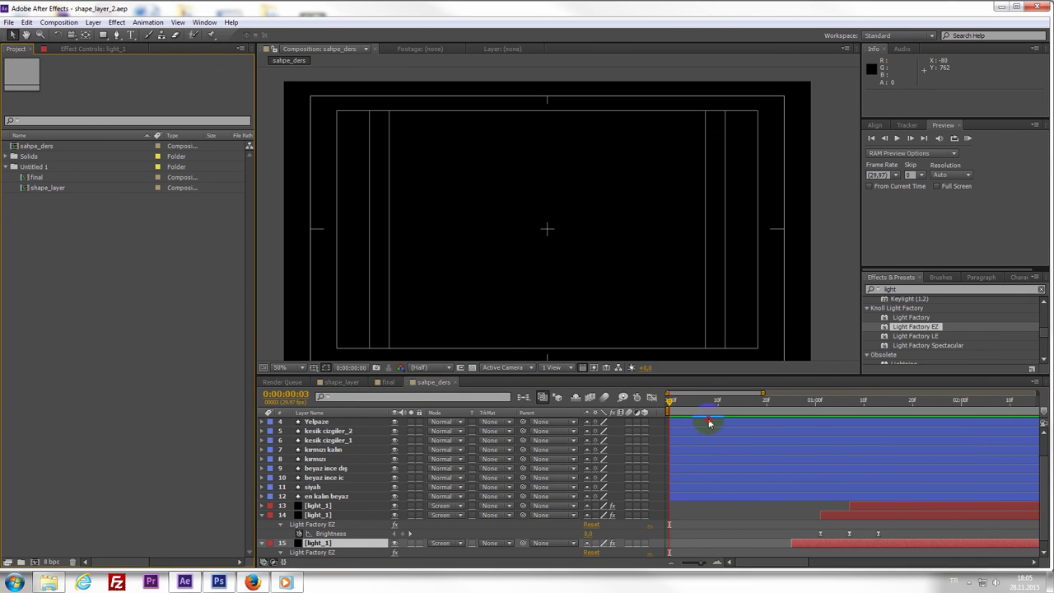
pyautogui.press('space')
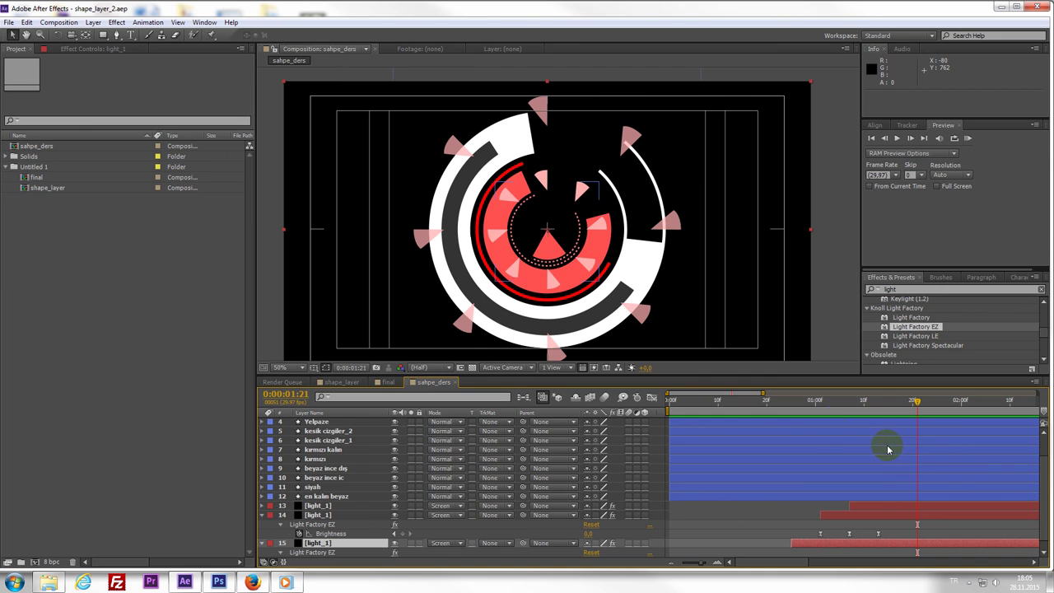
pyautogui.click(40, 187)
pyautogui.click(8, 167)
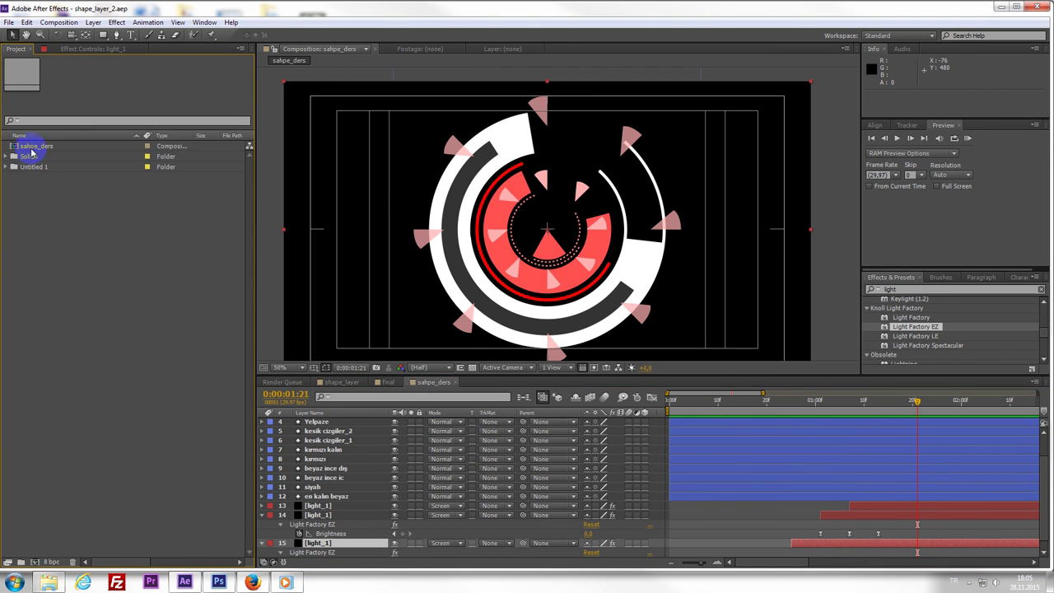
pyautogui.click(30, 145)
pyautogui.hotkey('ctrl', 'n')
pyautogui.write('final_ders')
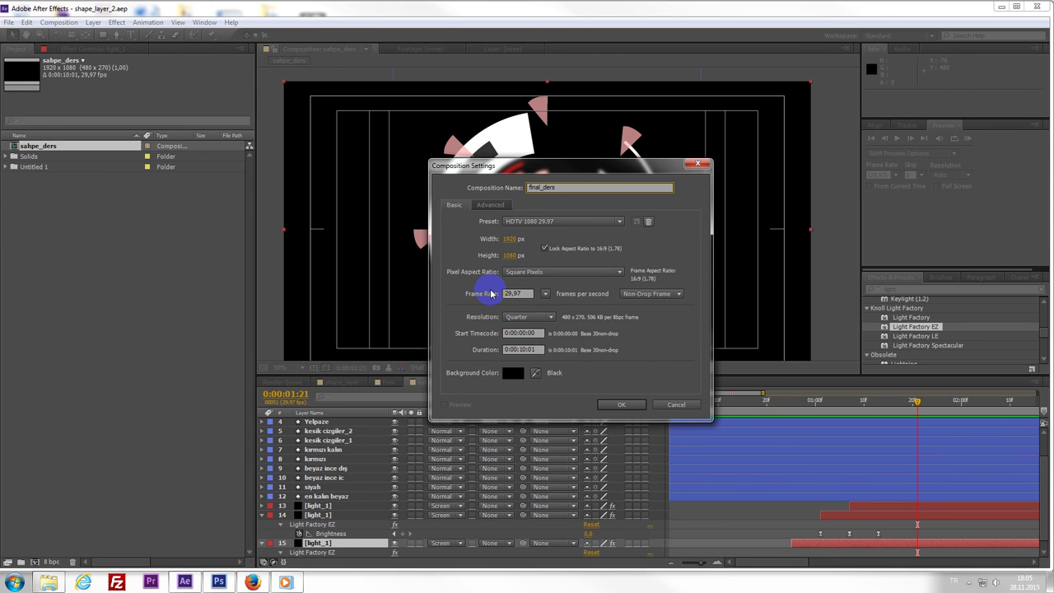
pyautogui.press('Return')
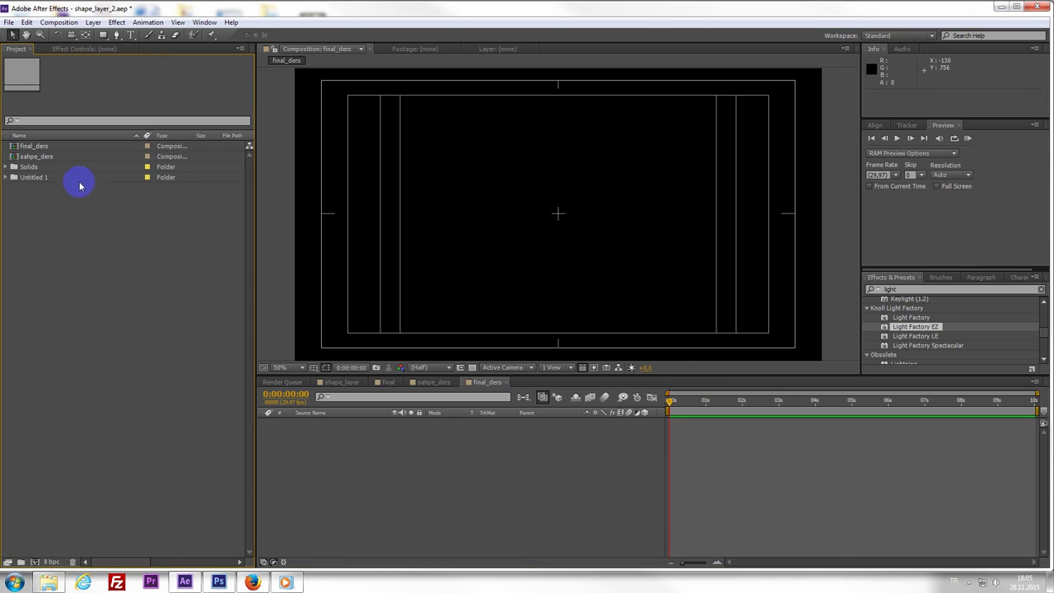
# - Rename the sahpe_ders composition to shape
pyautogui.click(49, 157)
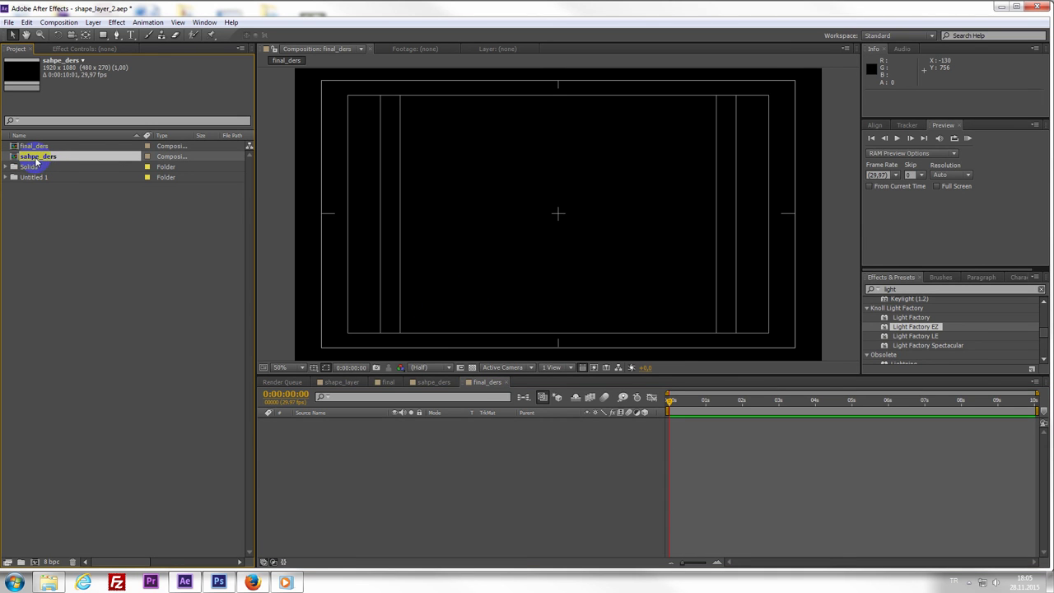
pyautogui.press('Return')
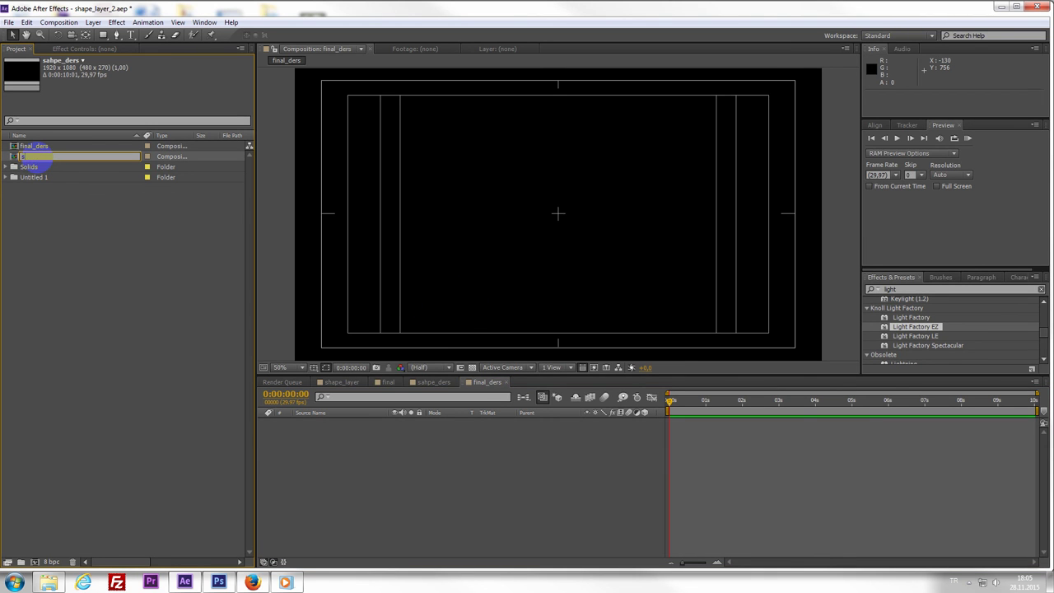
pyautogui.write('pe')
pyautogui.press('Return')
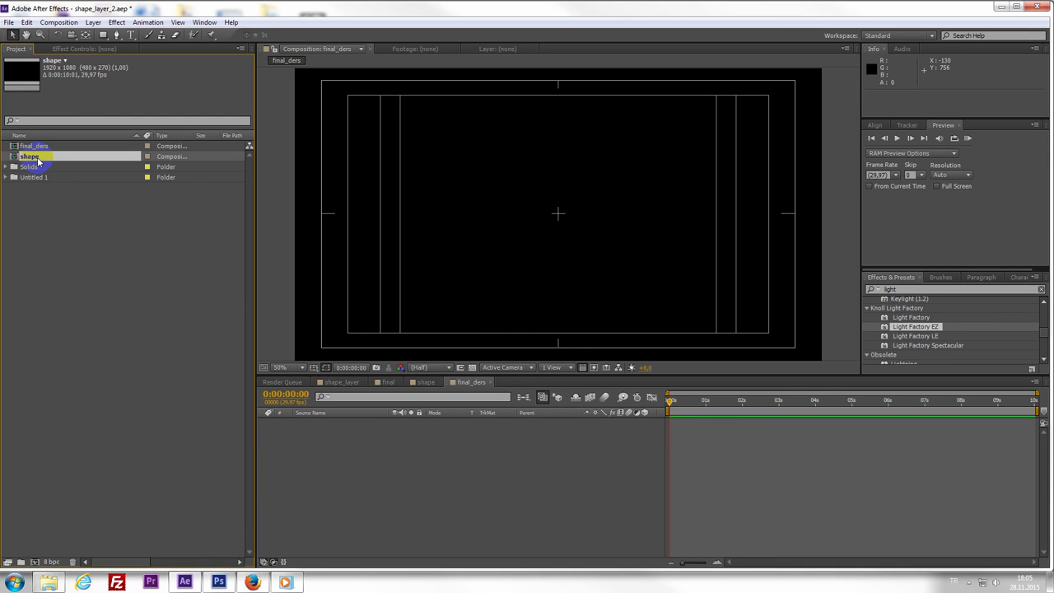
# - Add the shape composition as a layer in the final_ders timeline
pyautogui.moveTo(38, 158); pyautogui.dragTo(782, 391)
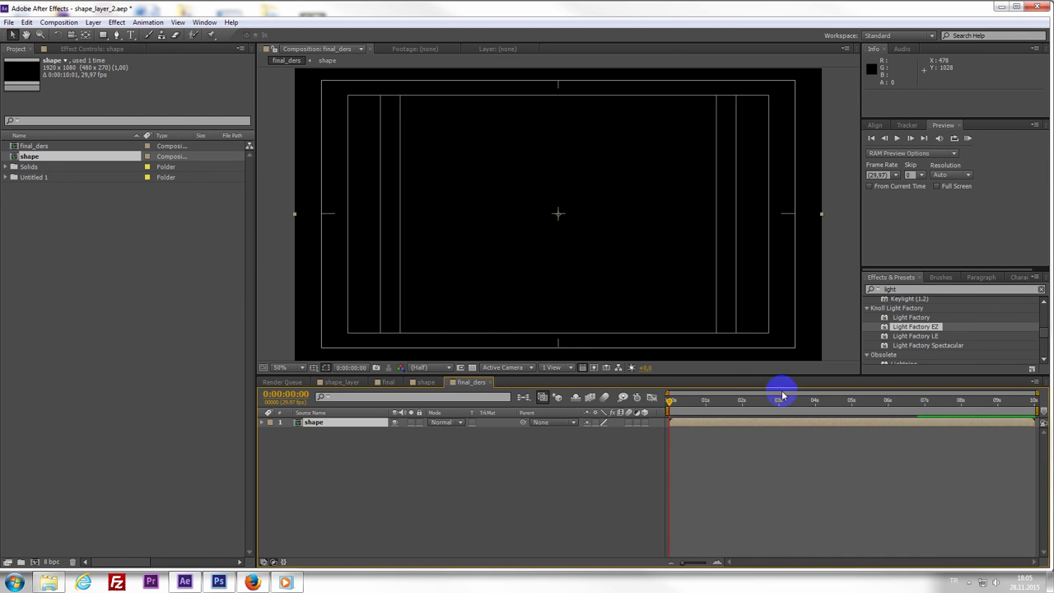
pyautogui.moveTo(673, 403); pyautogui.dragTo(720, 425)
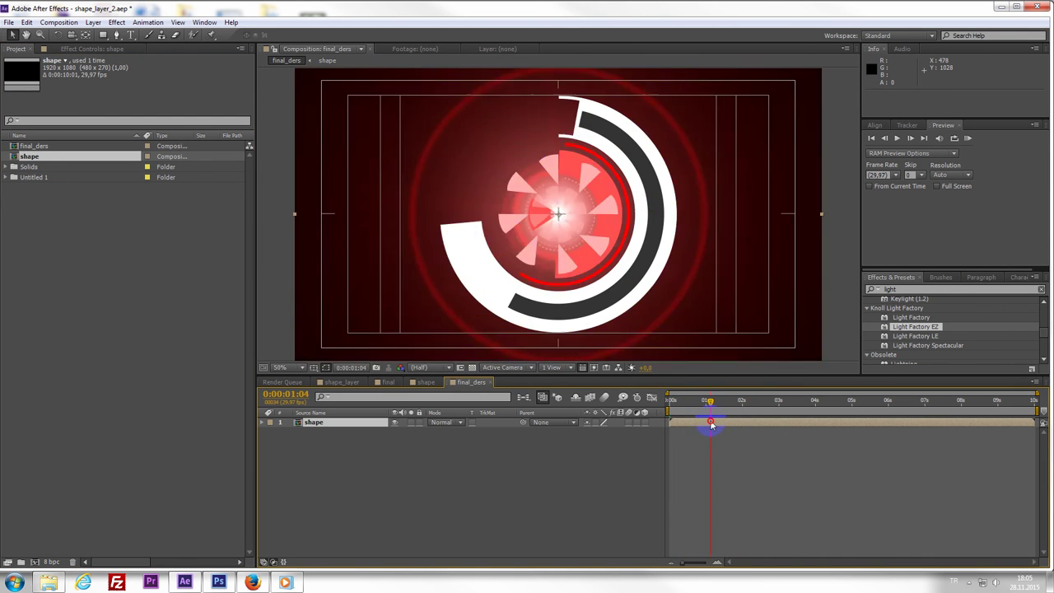
pyautogui.click(772, 480)
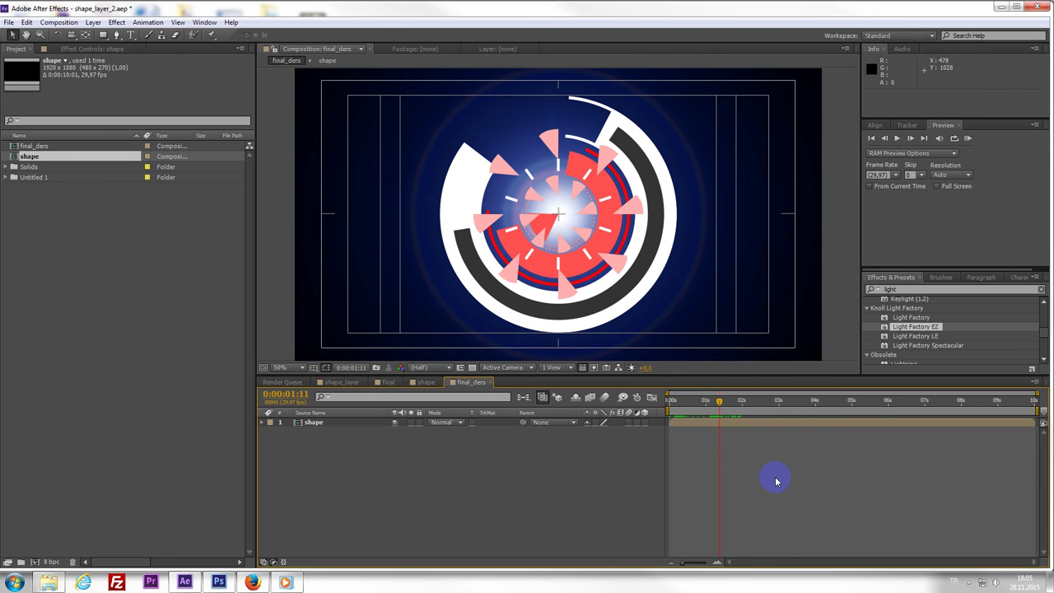
# - Create a new Black Solid 3 and place it below the shape layer
pyautogui.hotkey('ctrl', 'y')
pyautogui.click(407, 483)
pyautogui.rightClick(741, 470)
pyautogui.moveTo(797, 352)
pyautogui.click(937, 377)
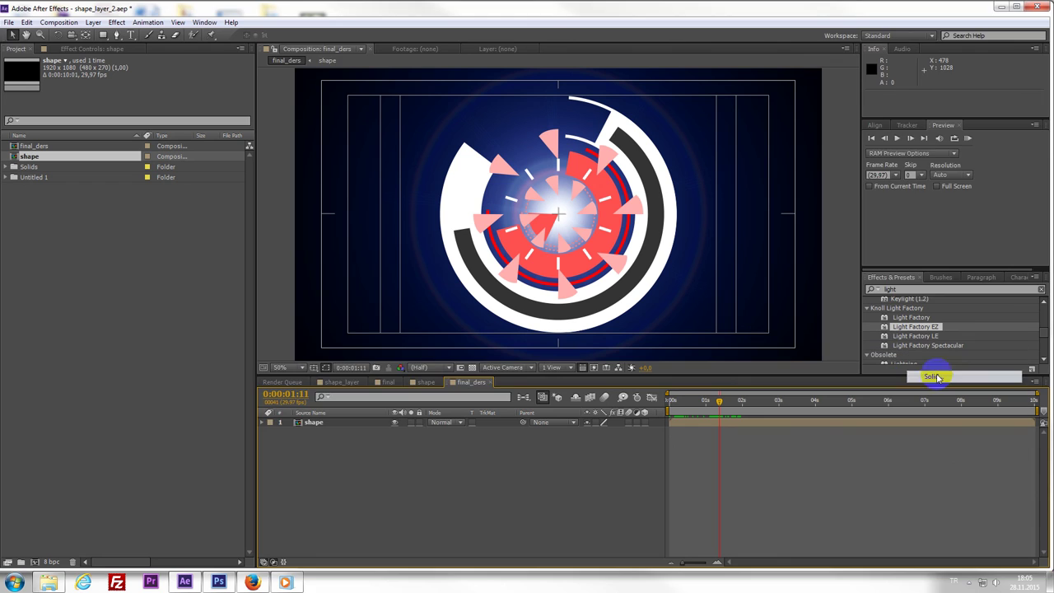
pyautogui.click(346, 482)
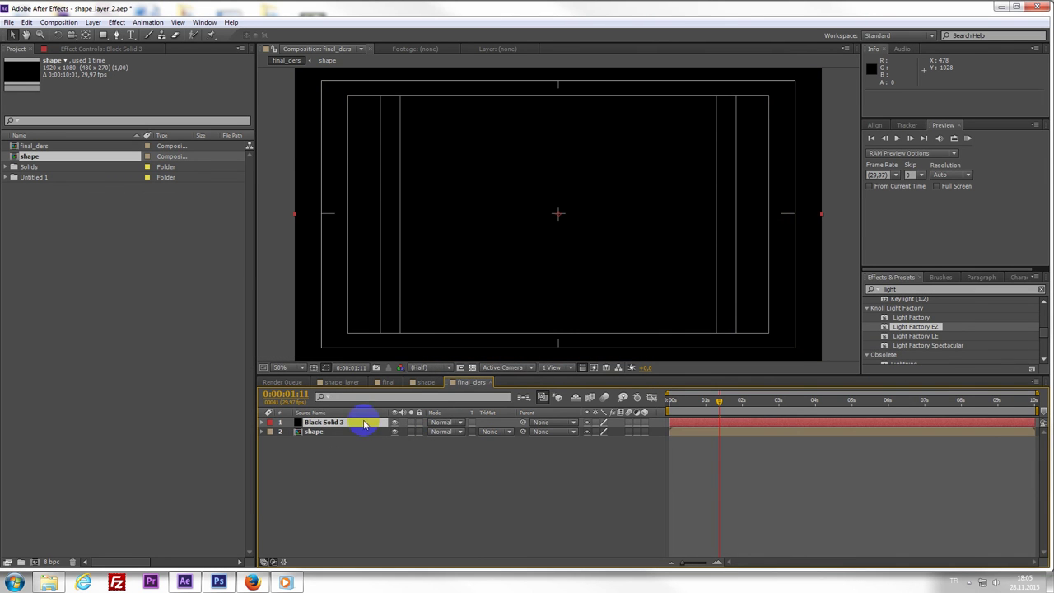
pyautogui.moveTo(365, 424); pyautogui.dragTo(697, 435)
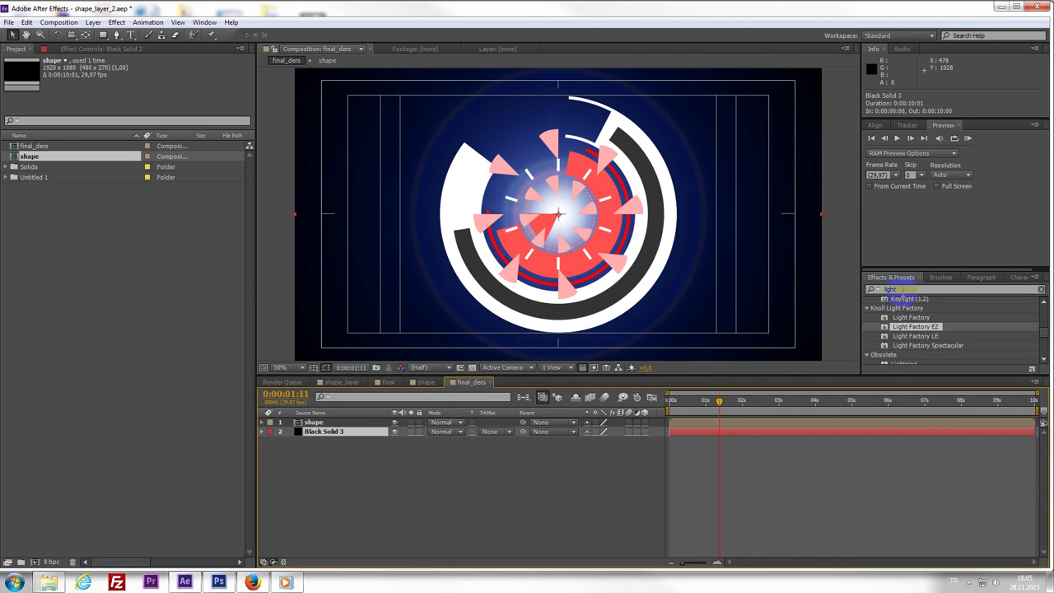
# - Search 'ramp' in Effects & Presets and apply Ramp to Black Solid 3
pyautogui.click(898, 291)
pyautogui.write('ramp')
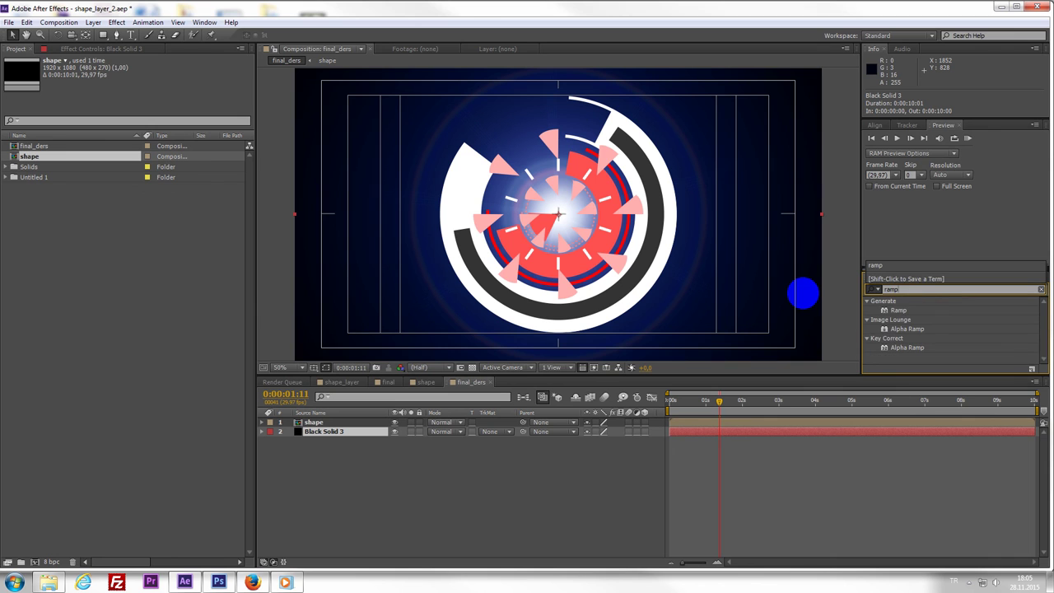
pyautogui.moveTo(899, 310); pyautogui.dragTo(716, 430)
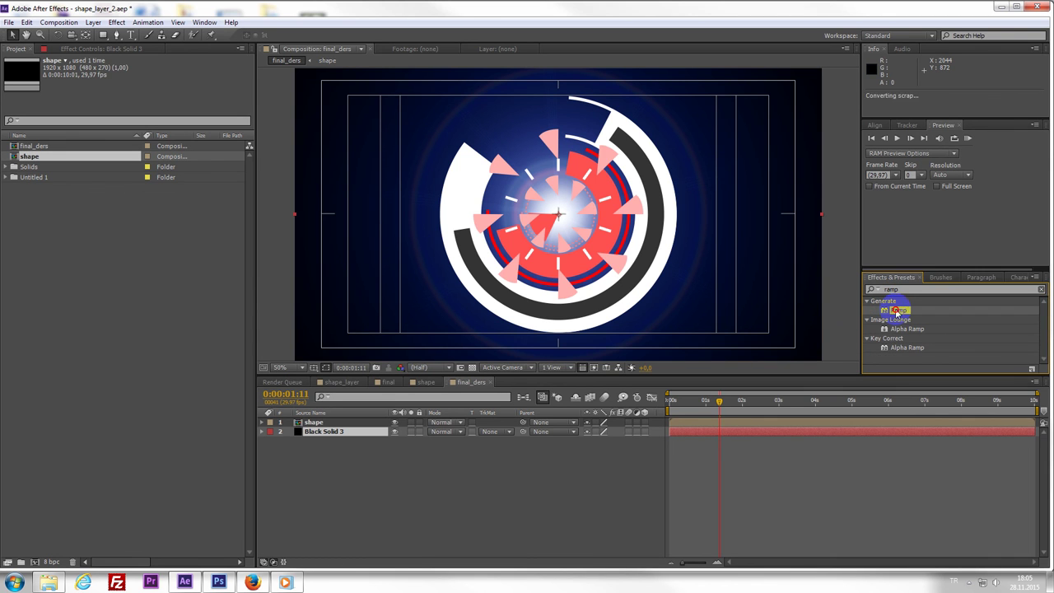
pyautogui.moveTo(700, 408)
pyautogui.mouseDown()
pyautogui.moveTo(719, 420)
pyautogui.moveTo(708, 416)
pyautogui.moveTo(726, 408)
pyautogui.mouseUp()
pyautogui.click(703, 423)
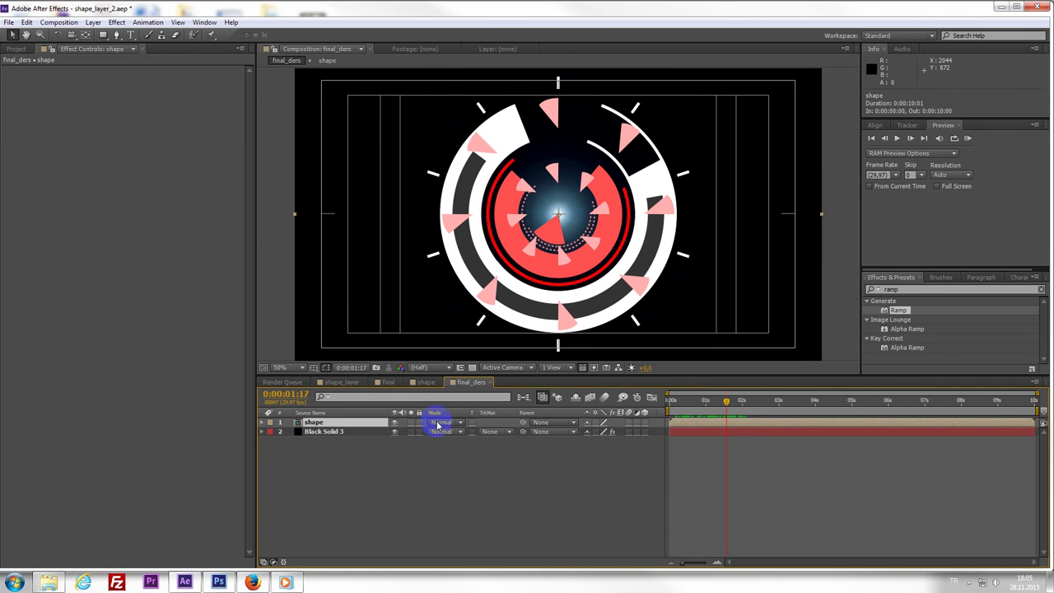
# - Set the shape layer's blending mode to Screen
pyautogui.click(439, 424)
pyautogui.click(449, 216)
pyautogui.moveTo(724, 403)
pyautogui.mouseDown()
pyautogui.moveTo(666, 416)
pyautogui.moveTo(732, 437)
pyautogui.moveTo(713, 440)
pyautogui.mouseUp()
# - Solo Black Solid 3 and compare it with the final comp's BG Ramp settings
pyautogui.click(692, 434)
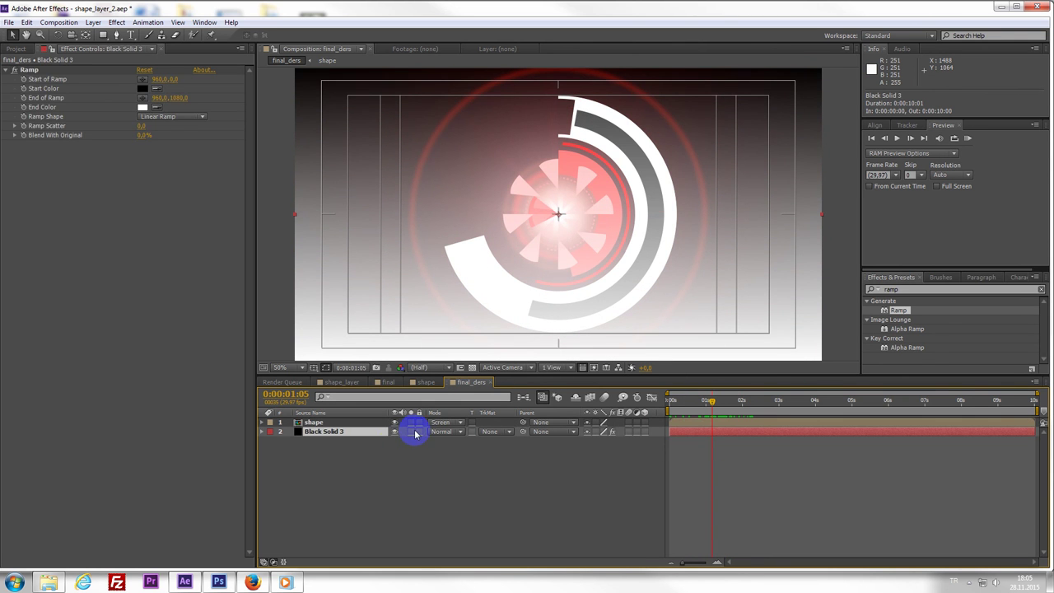
pyautogui.click(413, 432)
pyautogui.click(387, 383)
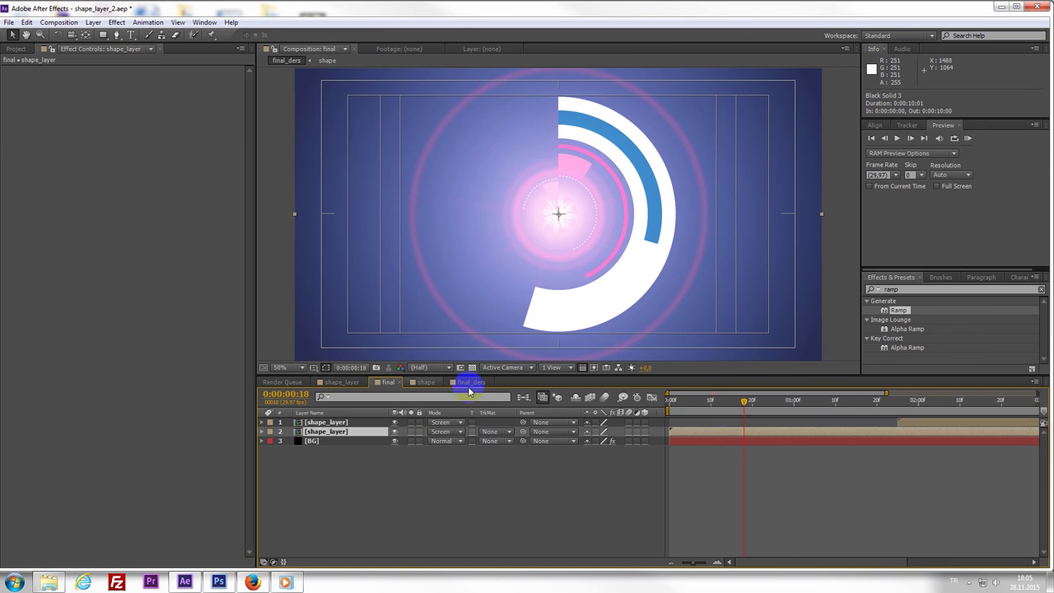
pyautogui.moveTo(688, 402); pyautogui.dragTo(710, 417)
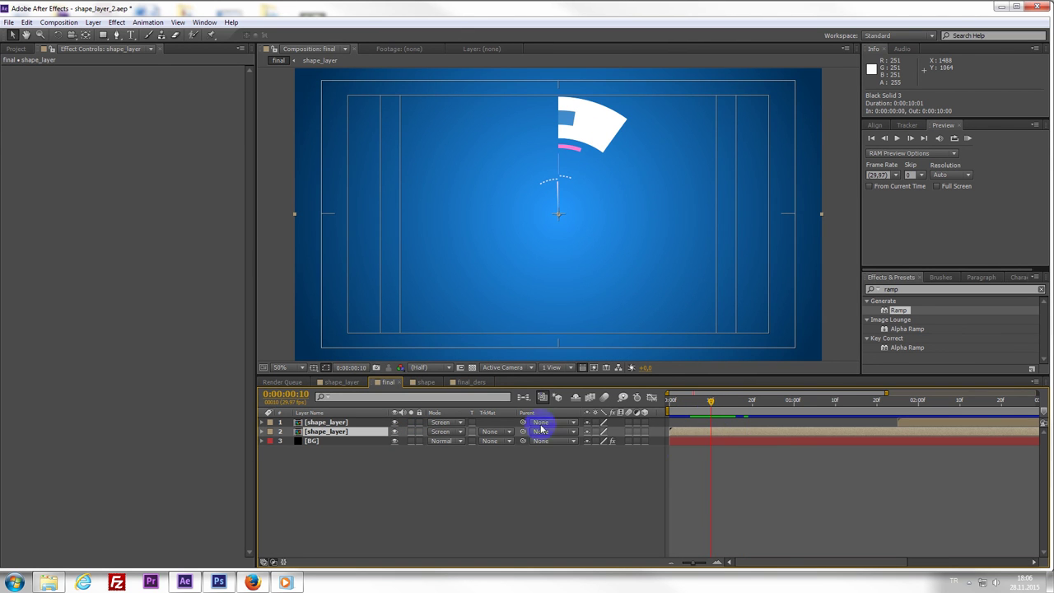
pyautogui.click(681, 446)
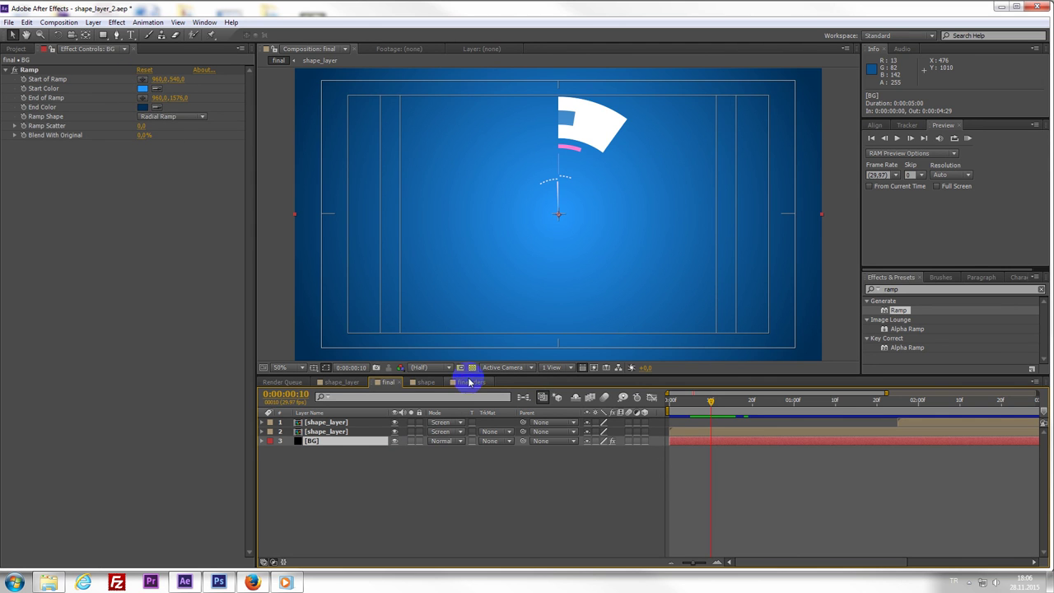
pyautogui.click(471, 383)
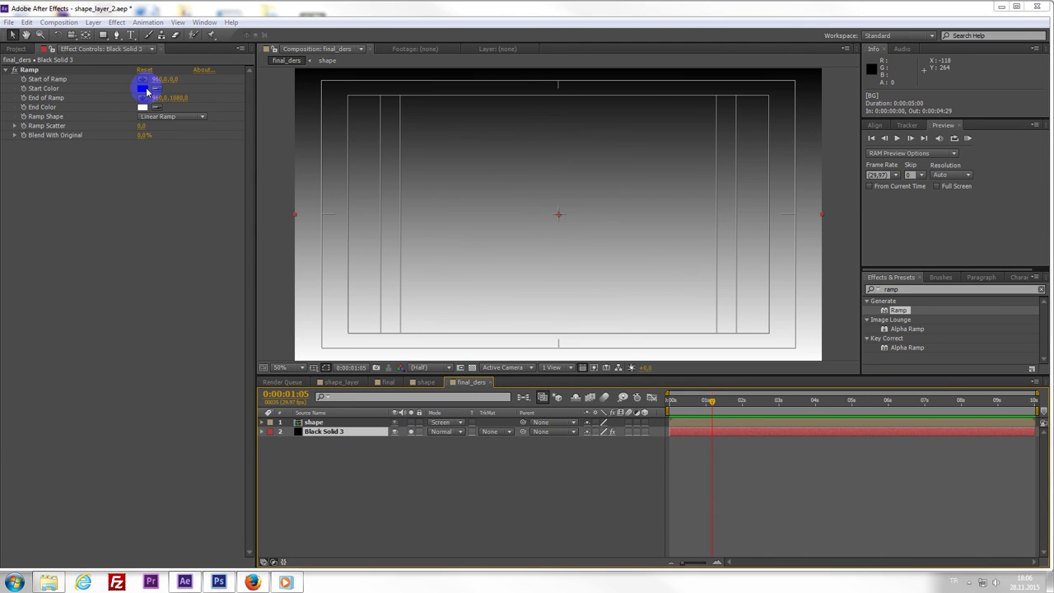
# - Give the ramp a light blue start colour and a dark blue 00187F end colour
pyautogui.click(143, 88)
pyautogui.moveTo(503, 418); pyautogui.dragTo(503, 404)
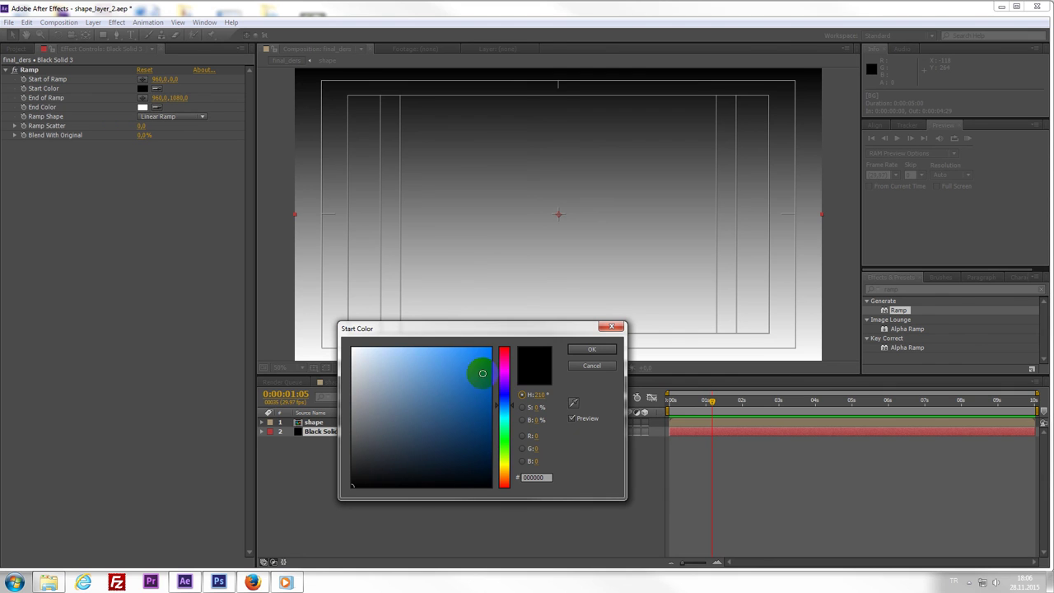
pyautogui.moveTo(482, 370); pyautogui.dragTo(460, 343)
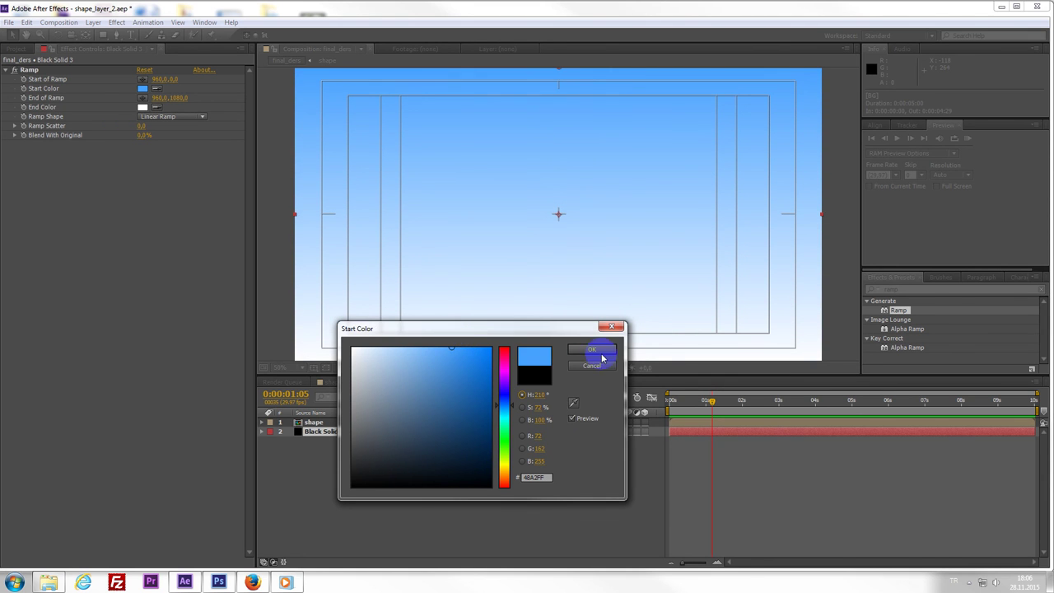
pyautogui.click(598, 351)
pyautogui.click(142, 107)
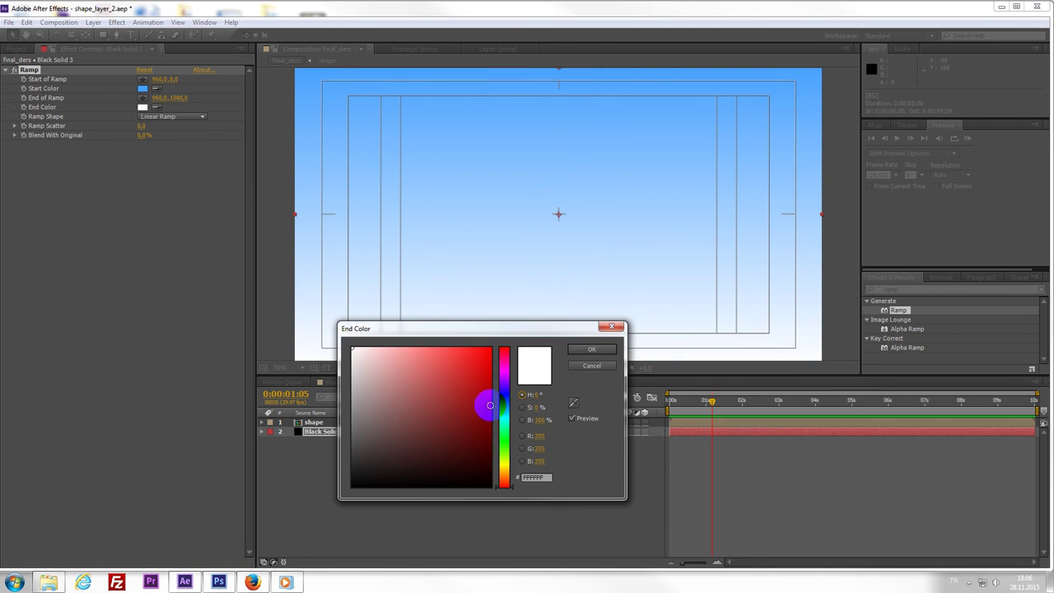
pyautogui.moveTo(506, 402); pyautogui.dragTo(492, 418)
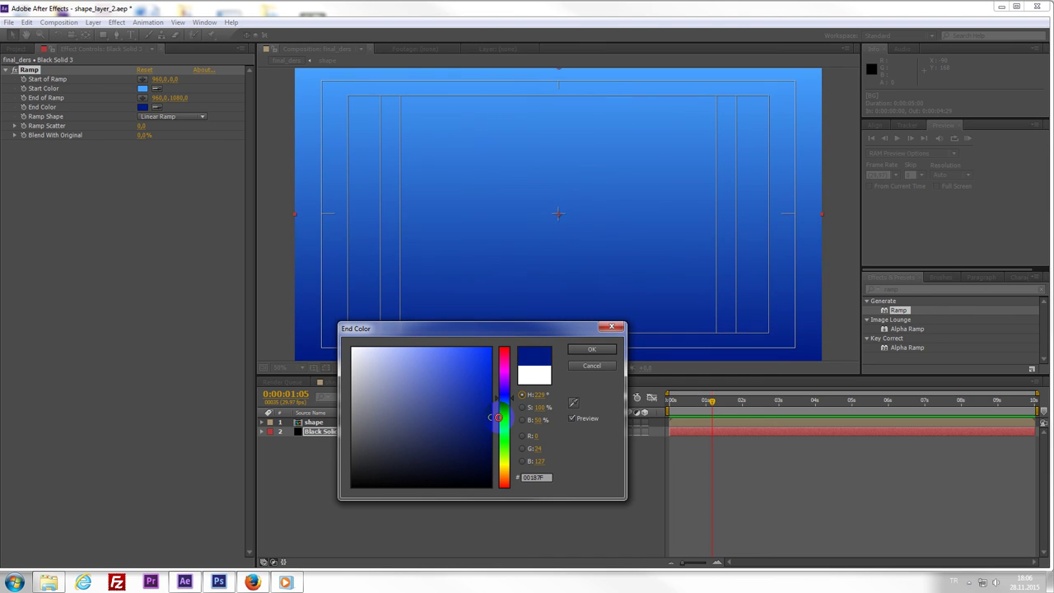
pyautogui.click(593, 349)
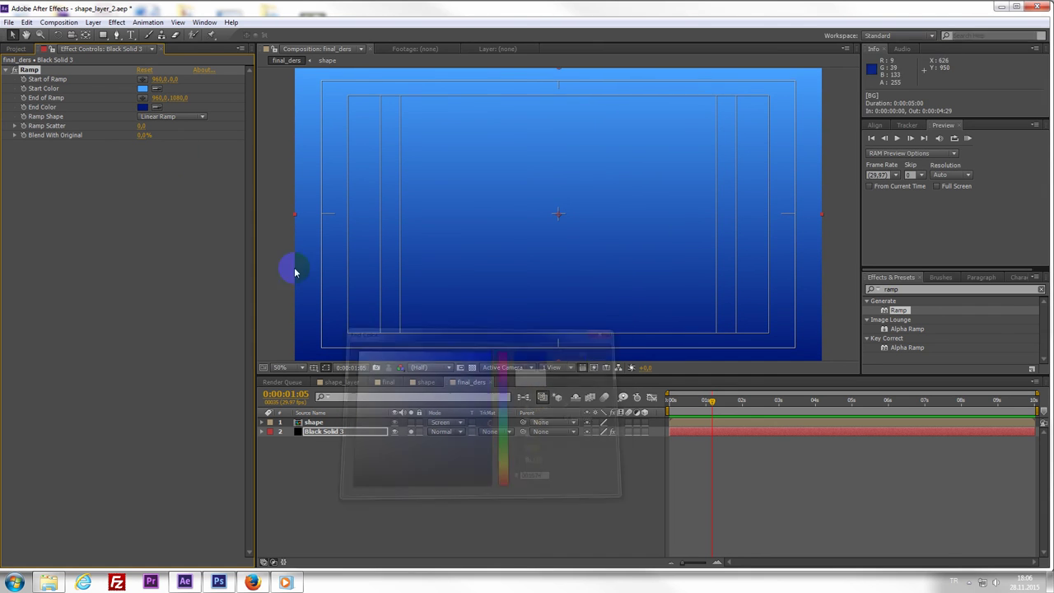
# - Change the Ramp Shape from linear to Radial Ramp
pyautogui.click(165, 116)
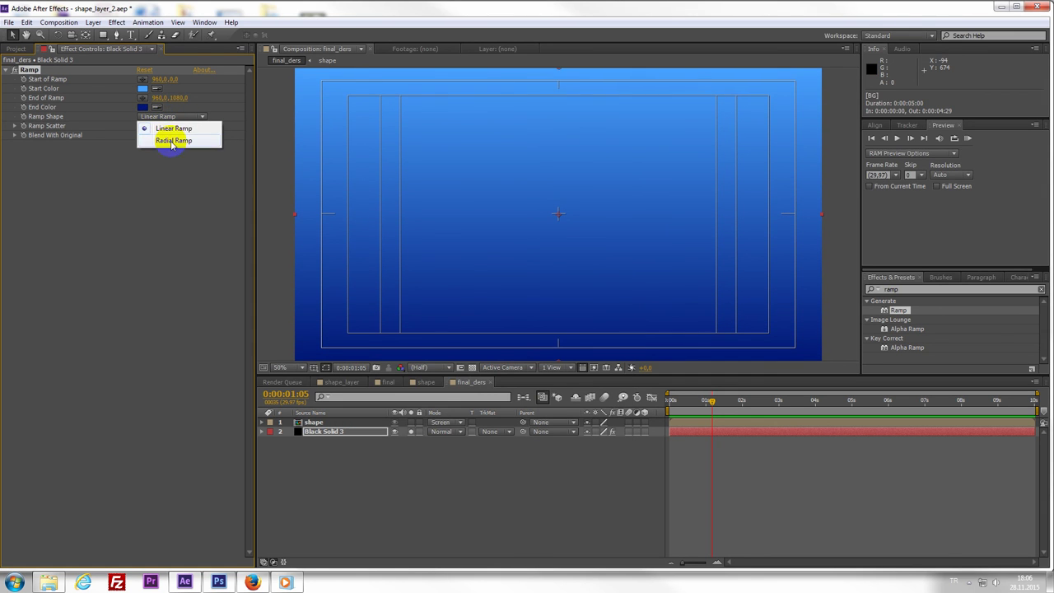
pyautogui.click(173, 141)
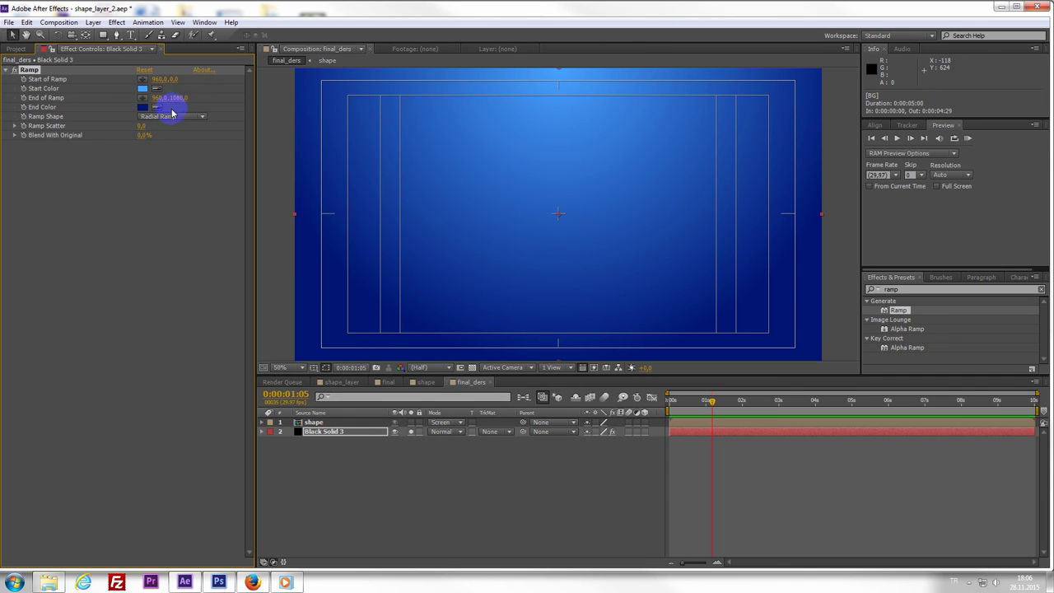
pyautogui.click(583, 129)
pyautogui.scroll(-2, 588, 153)
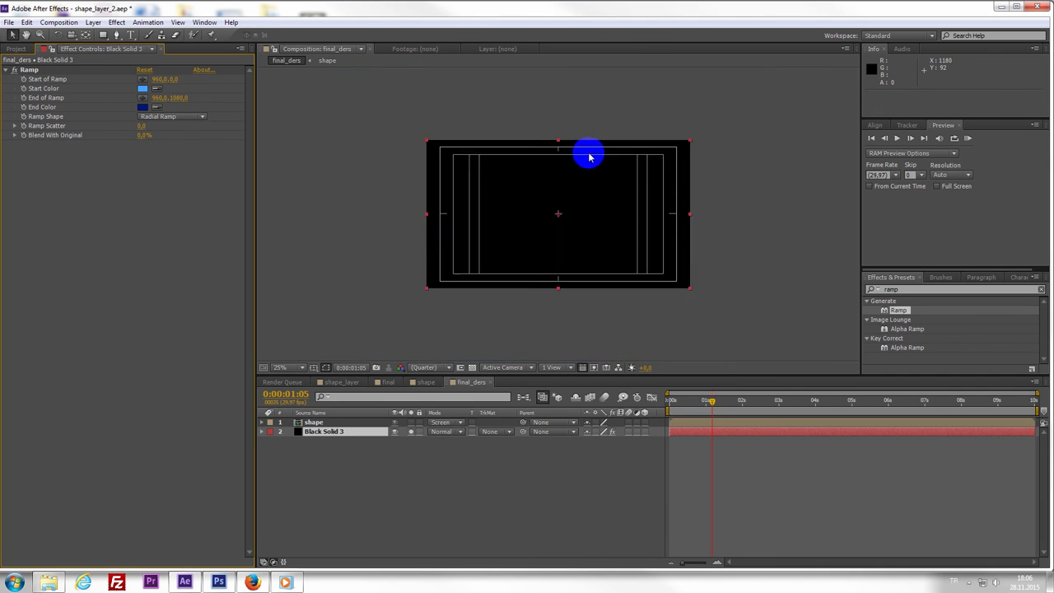
pyautogui.scroll(2, 583, 165)
pyautogui.scroll(-2, 585, 169)
# - Move the Start of Ramp to the frame centre at 960,540
pyautogui.click(142, 79)
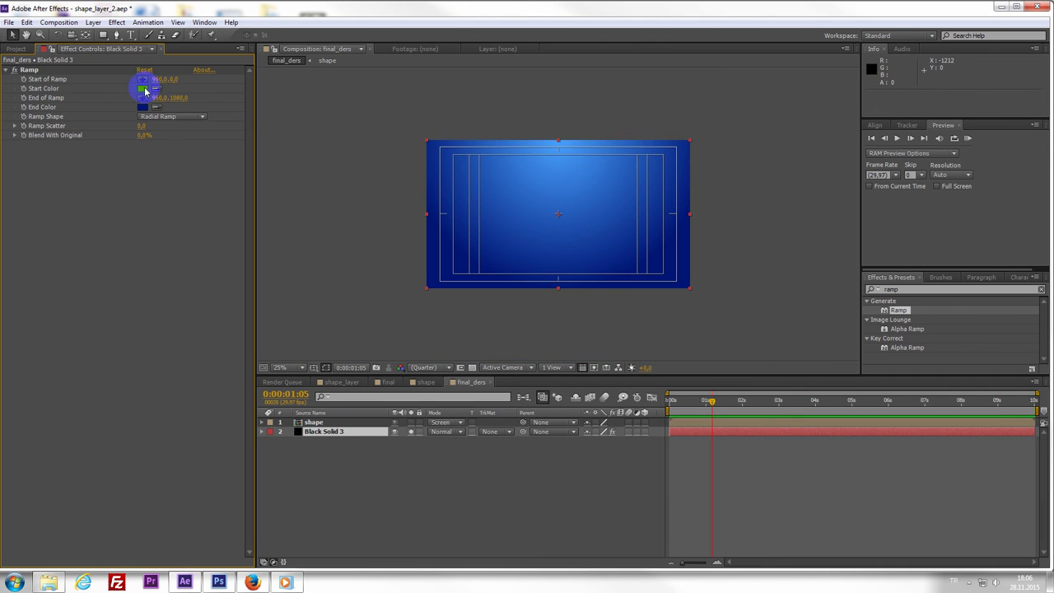
pyautogui.click(560, 145)
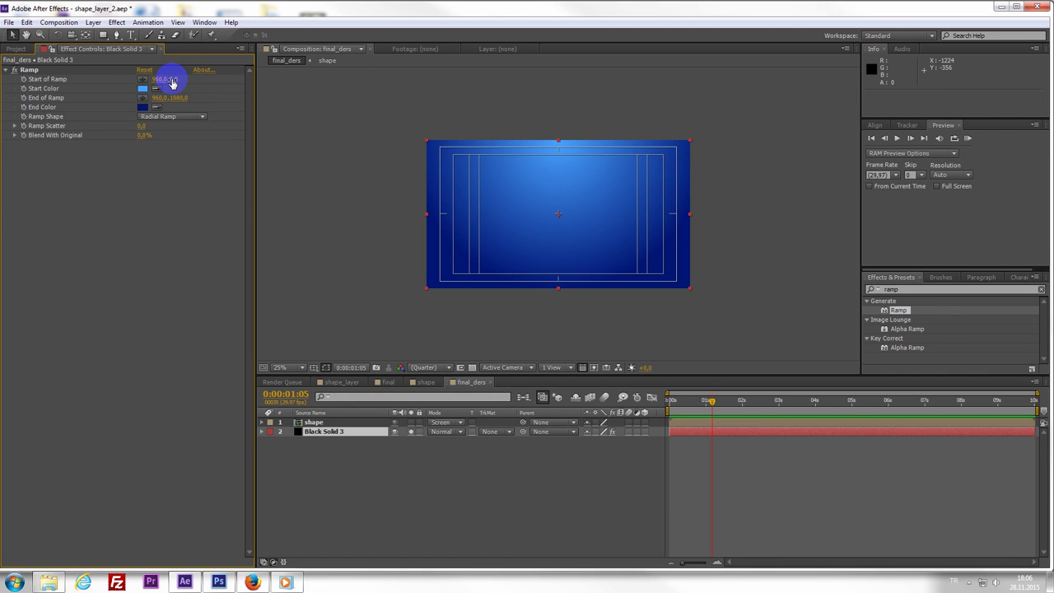
pyautogui.moveTo(173, 83); pyautogui.dragTo(384, 141)
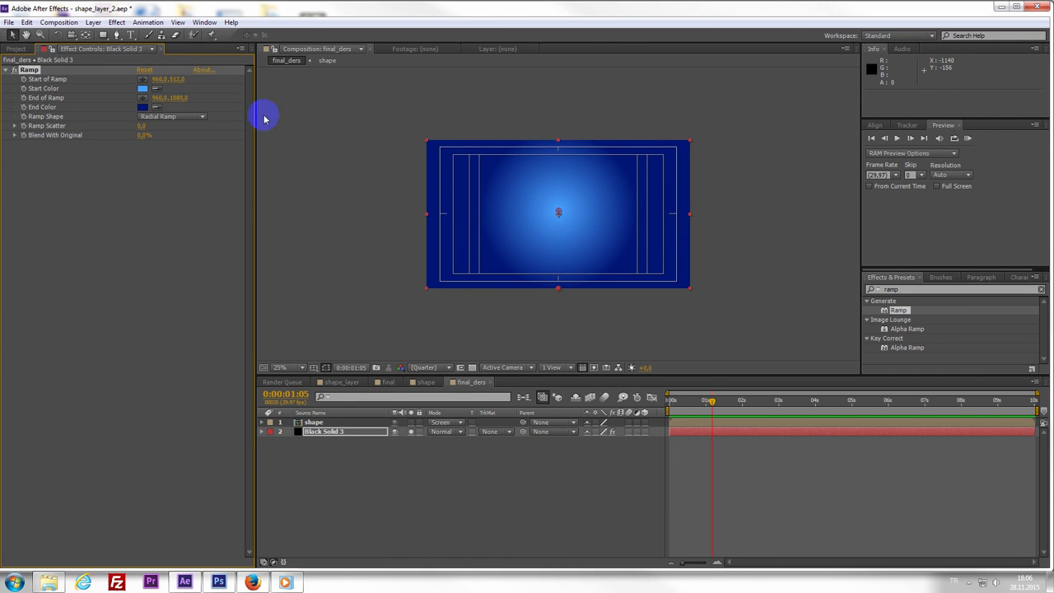
pyautogui.click(174, 80)
pyautogui.write('0')
pyautogui.press('Return')
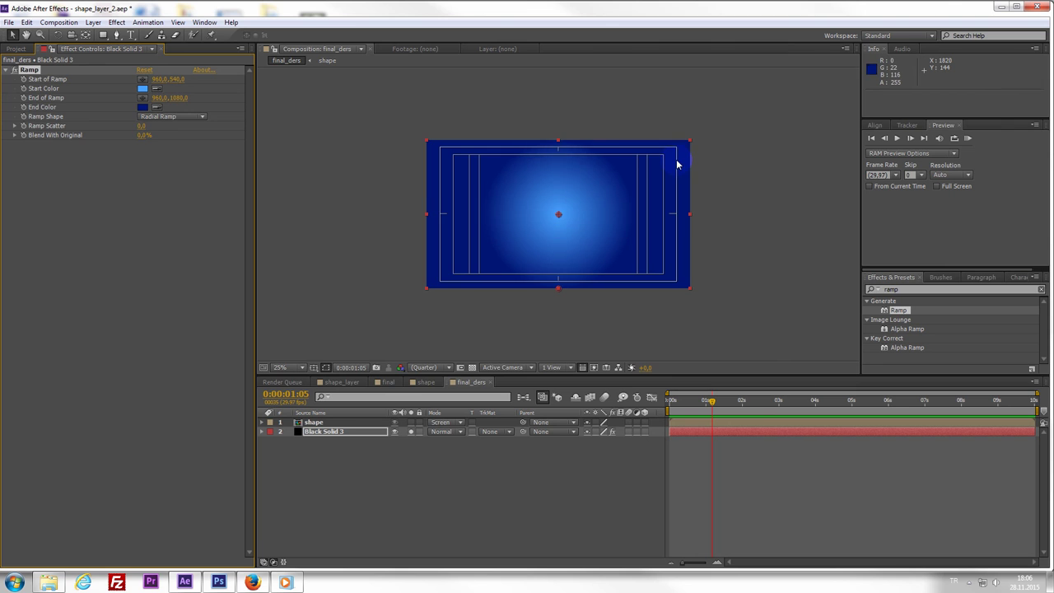
pyautogui.press('.')
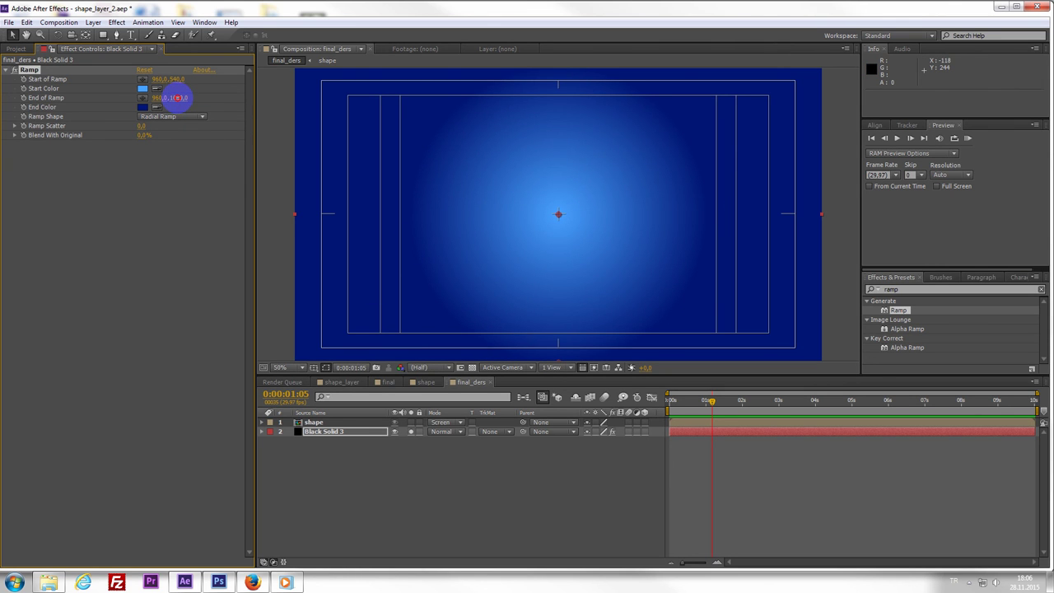
# - Push End of Ramp out to about 960,1606 to widen the radial gradient
pyautogui.click(193, 103)
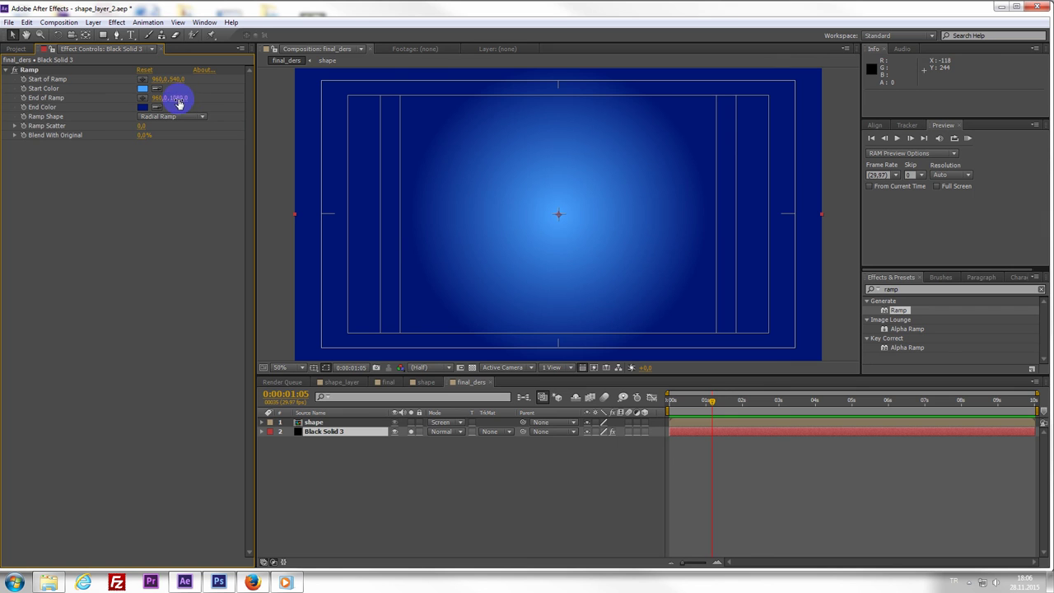
pyautogui.moveTo(179, 103); pyautogui.dragTo(401, 131)
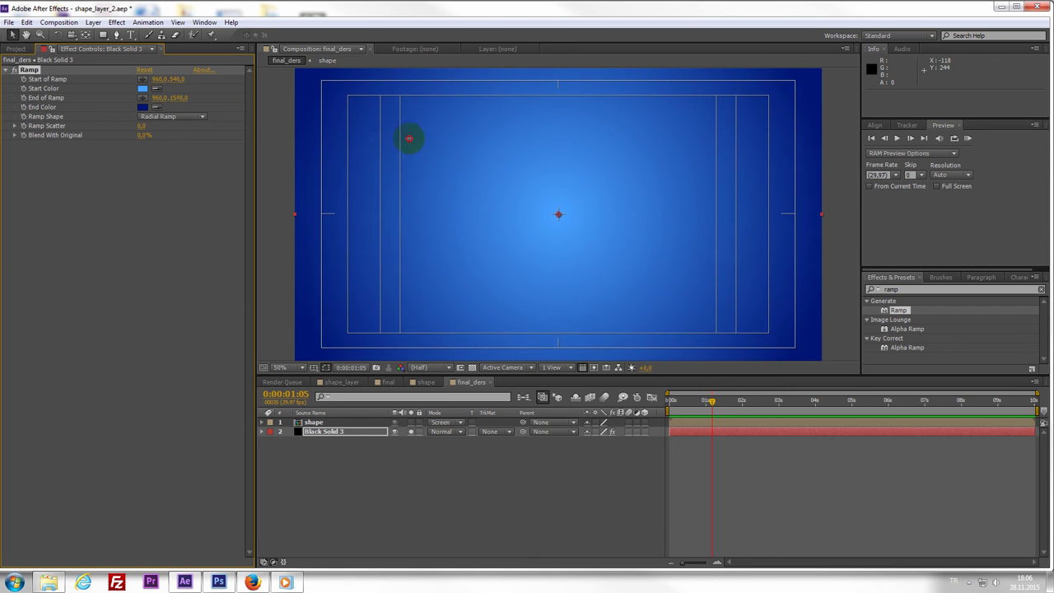
pyautogui.press(',')
pyautogui.moveTo(711, 401); pyautogui.dragTo(667, 401)
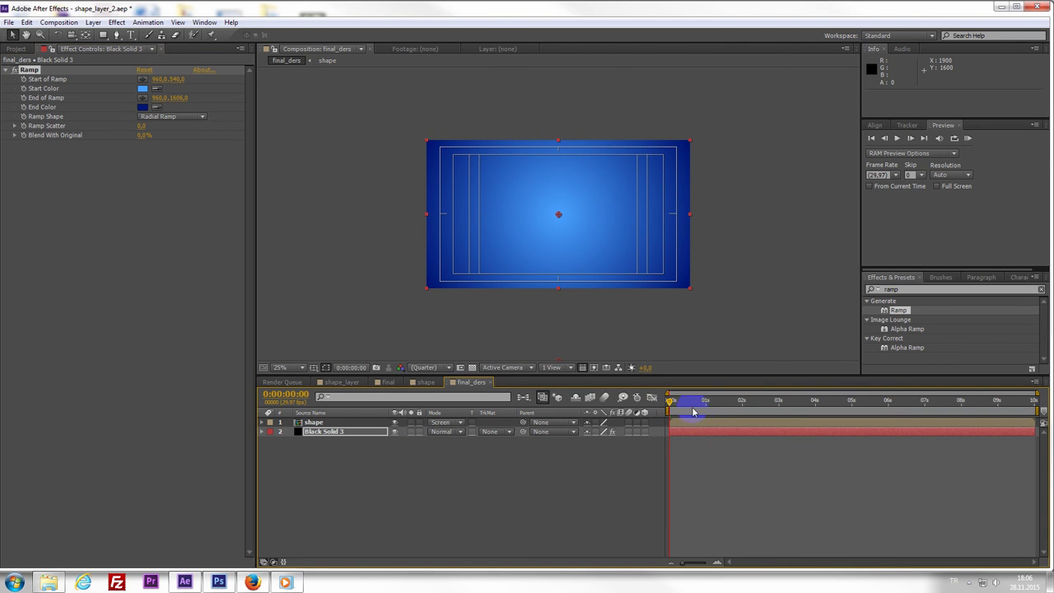
# - Rename the gradient solid layer Black Solid 3 to BG and play the comp
pyautogui.click(317, 432)
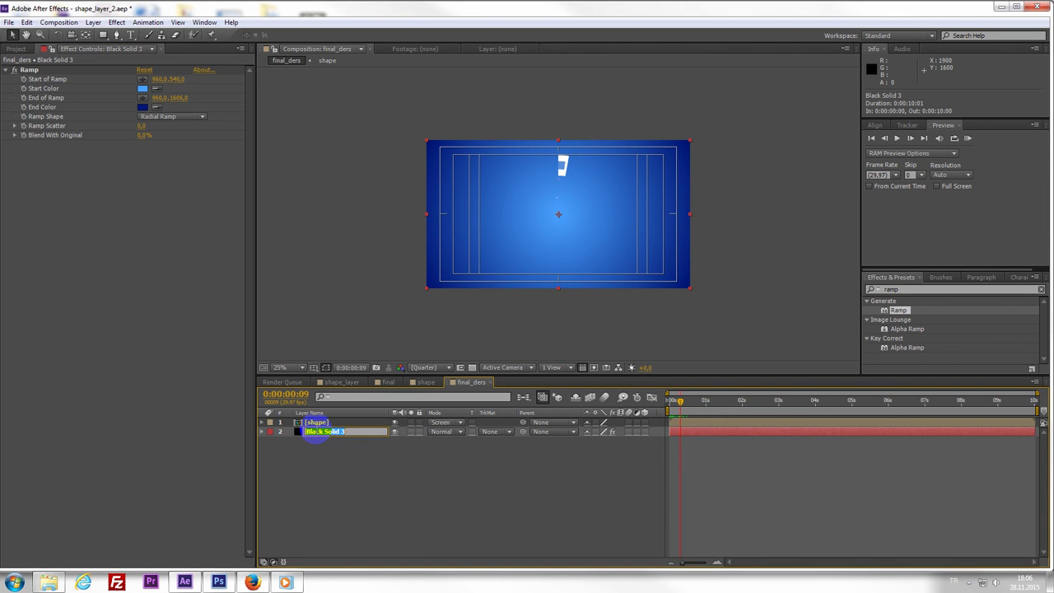
pyautogui.write('BG')
pyautogui.press('Return')
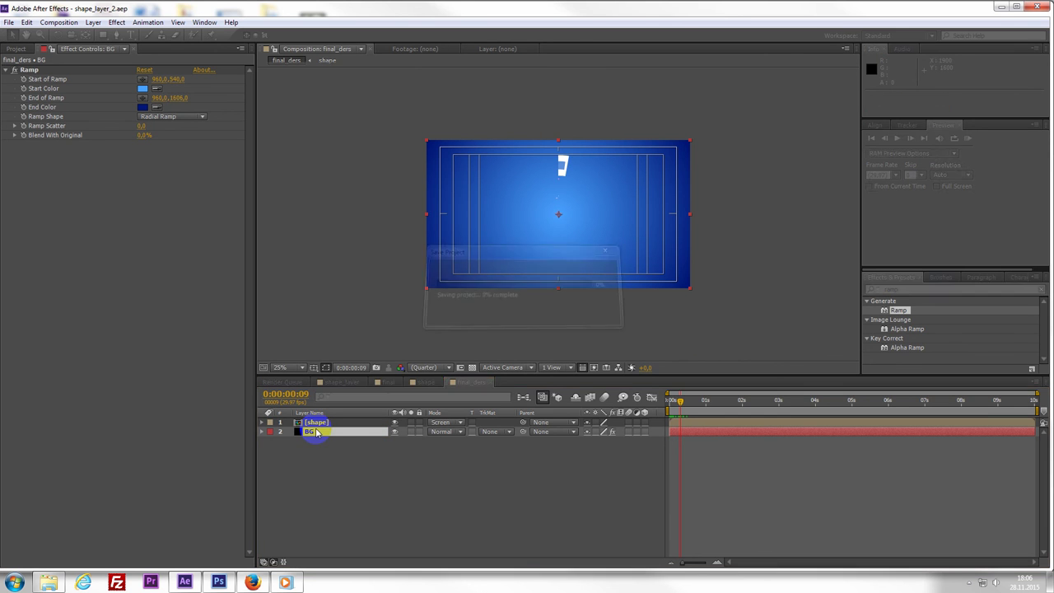
pyautogui.moveTo(317, 434); pyautogui.dragTo(660, 401)
pyautogui.press('space')
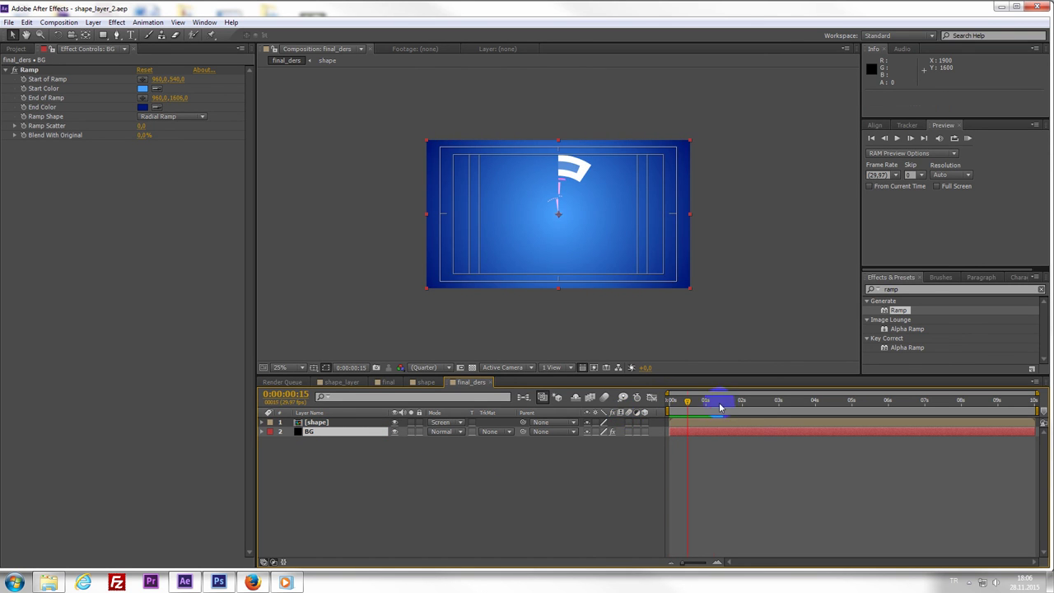
# - Duplicate the shape layer and shift the copy to start about two seconds later
pyautogui.click(744, 423)
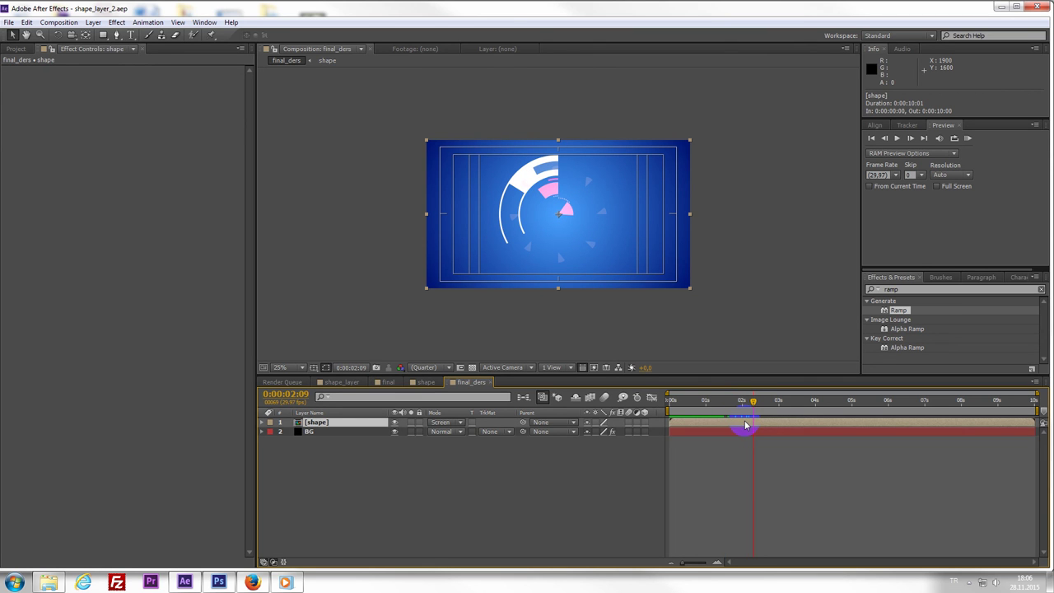
pyautogui.hotkey('ctrl', 'd')
pyautogui.moveTo(711, 422); pyautogui.dragTo(810, 428)
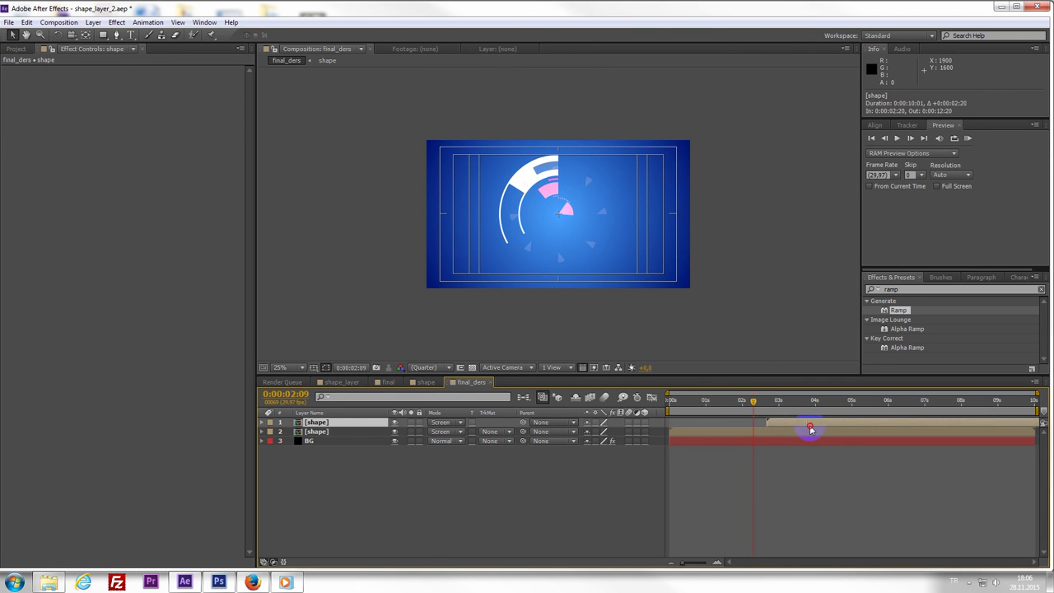
pyautogui.moveTo(717, 407)
pyautogui.mouseDown()
pyautogui.moveTo(705, 416)
pyautogui.moveTo(752, 417)
pyautogui.mouseUp()
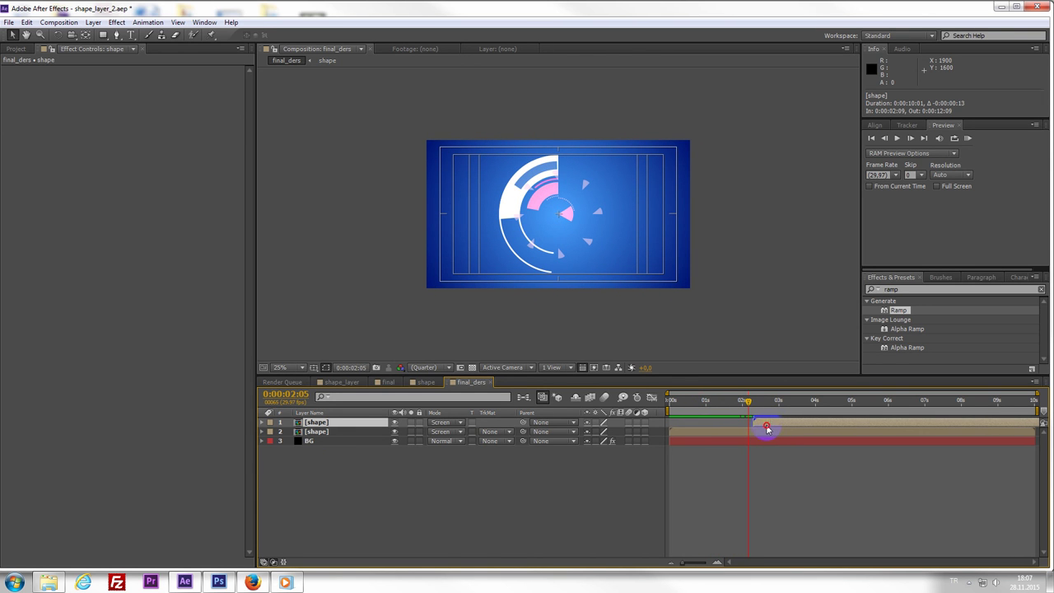
pyautogui.moveTo(751, 403)
pyautogui.mouseDown()
pyautogui.moveTo(812, 405)
pyautogui.moveTo(725, 405)
pyautogui.moveTo(747, 405)
pyautogui.mouseUp()
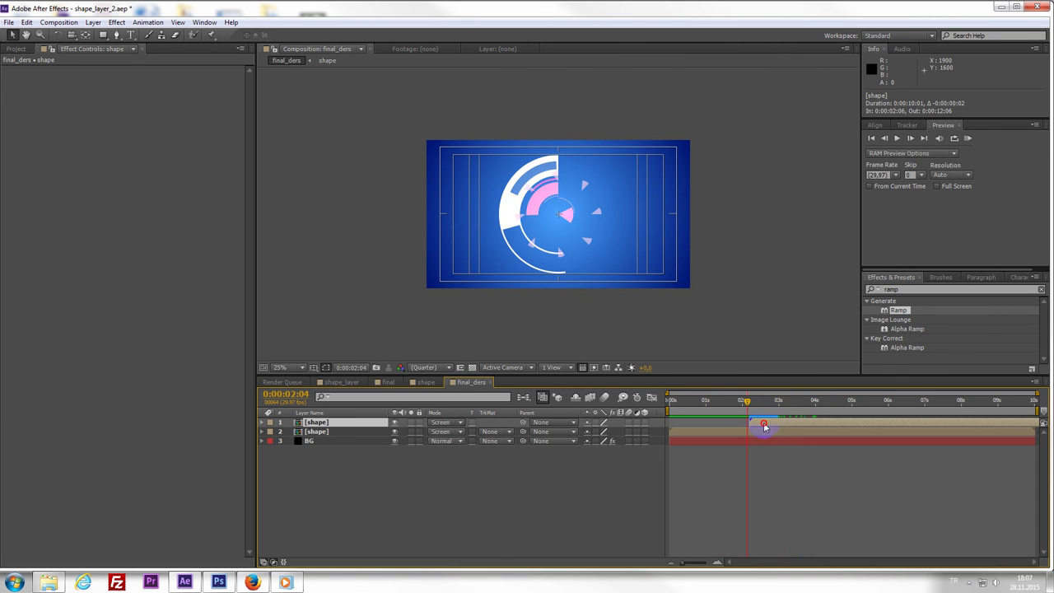
pyautogui.moveTo(751, 408)
pyautogui.mouseDown()
pyautogui.moveTo(812, 404)
pyautogui.moveTo(531, 430)
pyautogui.mouseUp()
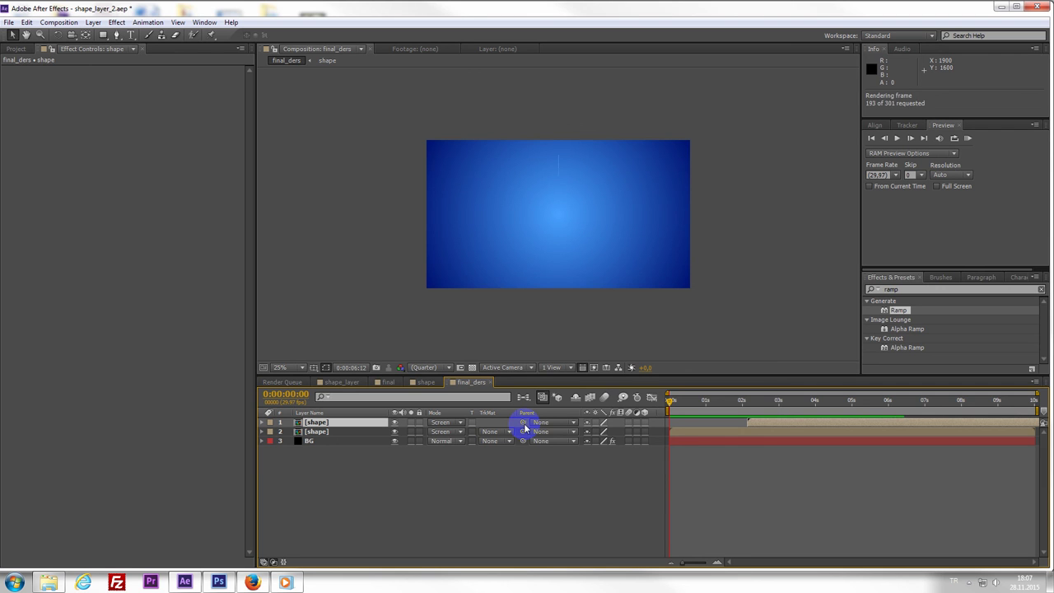
# - Stop playback, RAM-preview the comp, and set the current time to 0:00:05:10
pyautogui.click(690, 420)
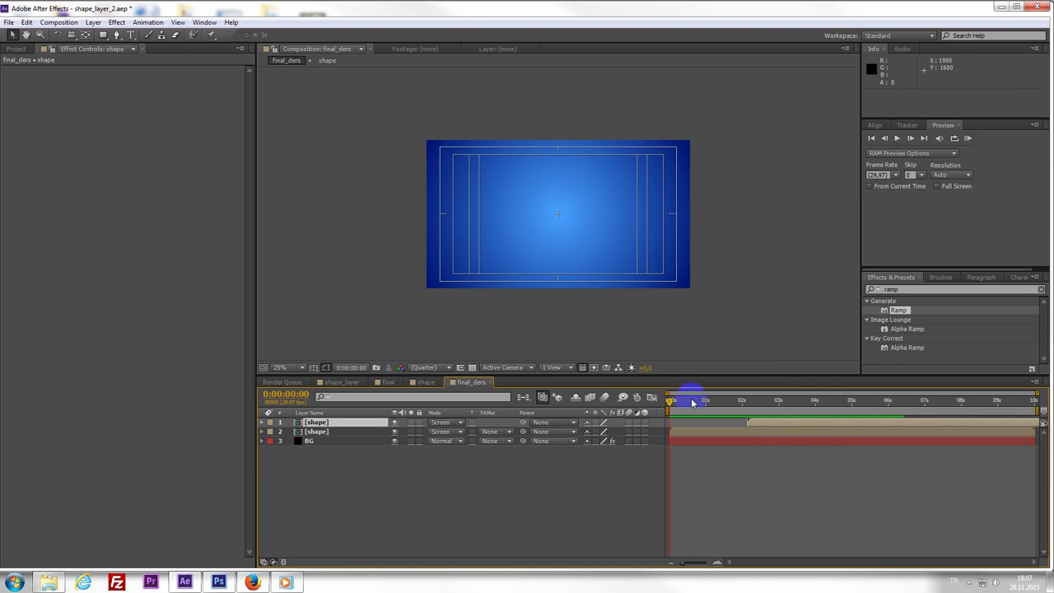
pyautogui.scroll(2, 631, 212)
pyautogui.click(965, 138)
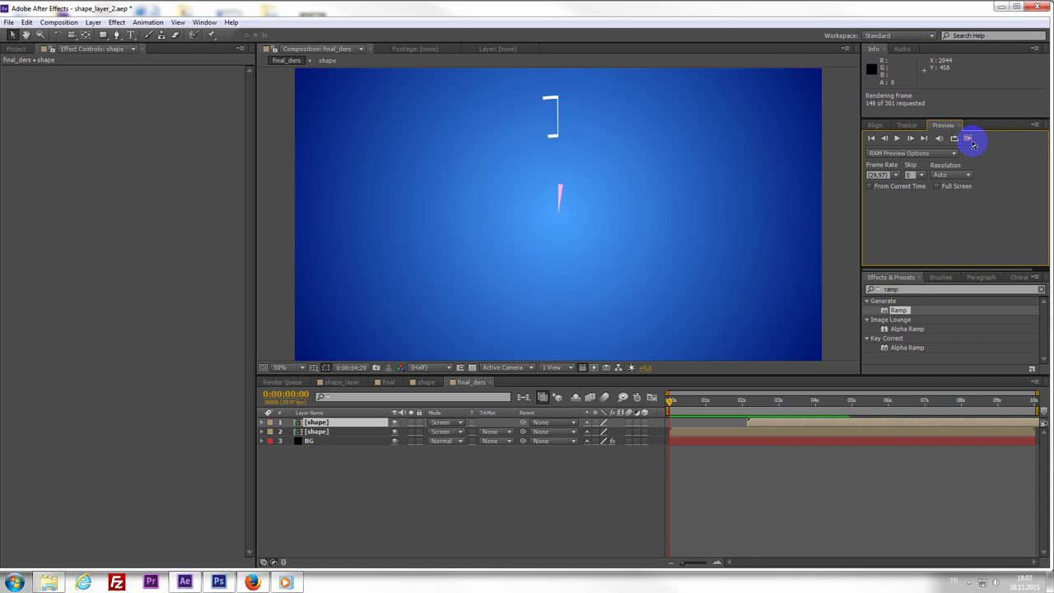
pyautogui.moveTo(697, 407); pyautogui.dragTo(856, 435)
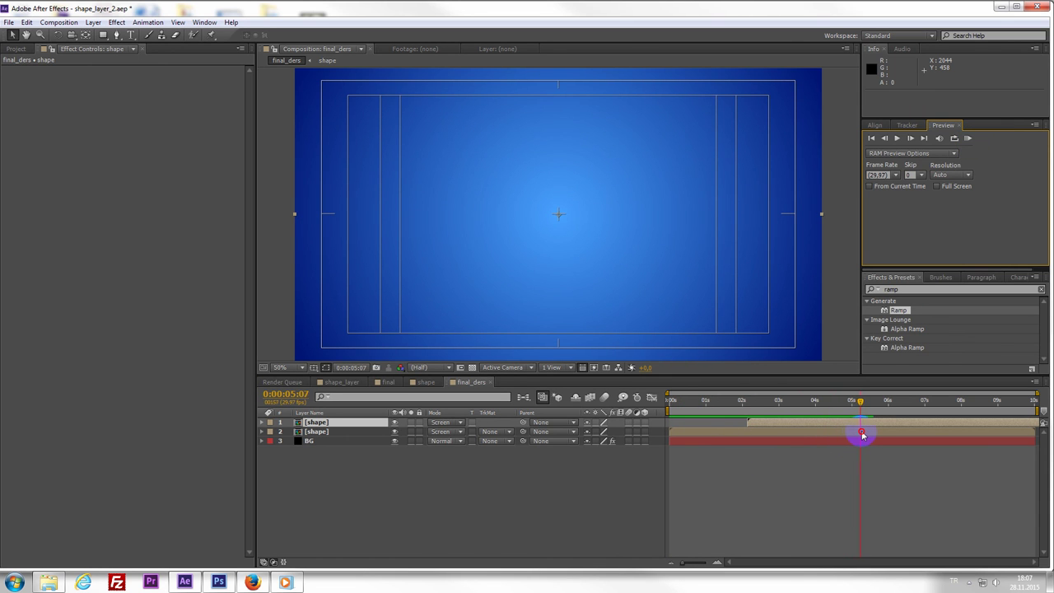
pyautogui.moveTo(863, 434); pyautogui.dragTo(866, 415)
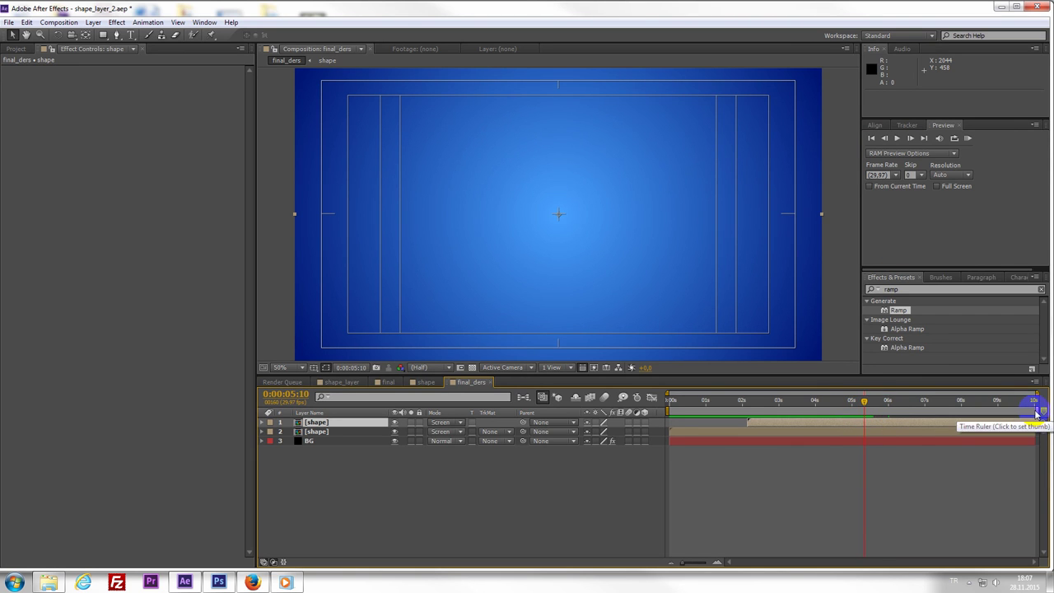
# - End the work area at 0:00:05:10, trim the comp to it, and RAM-preview it
pyautogui.moveTo(1036, 409); pyautogui.dragTo(866, 426)
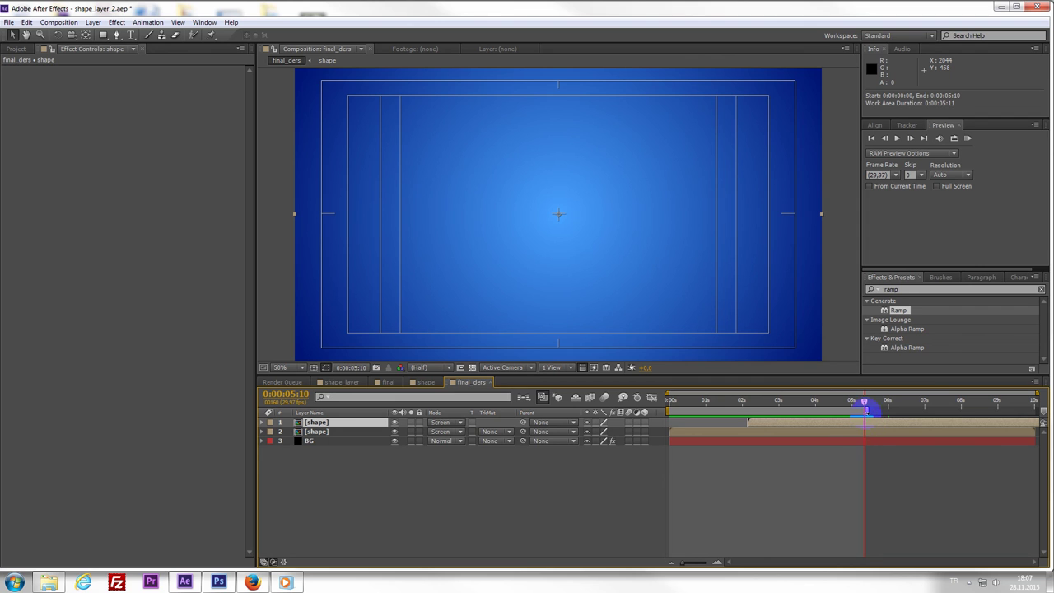
pyautogui.rightClick(853, 410)
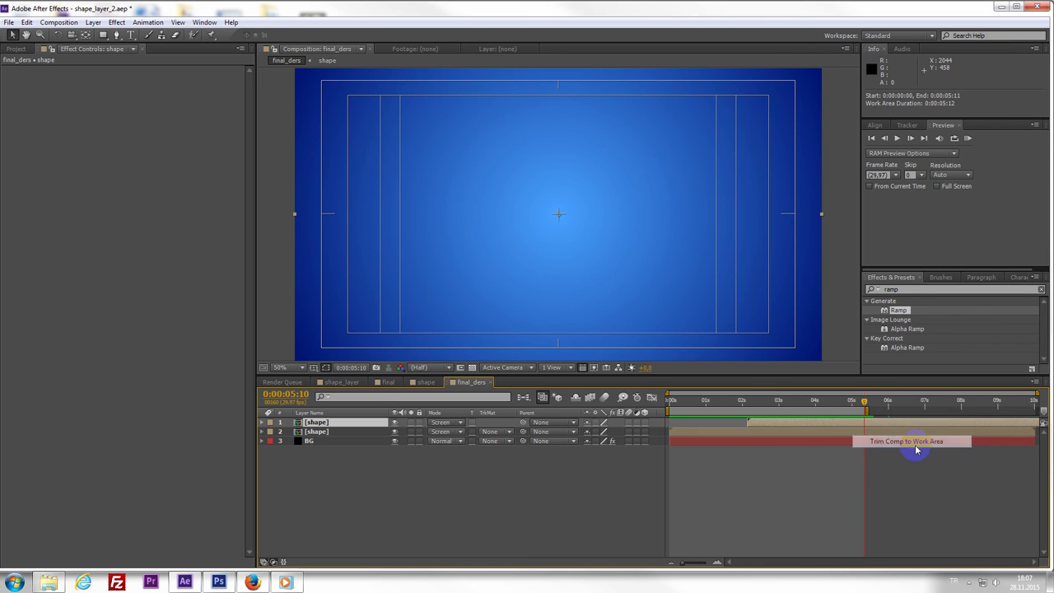
pyautogui.click(917, 446)
pyautogui.click(671, 401)
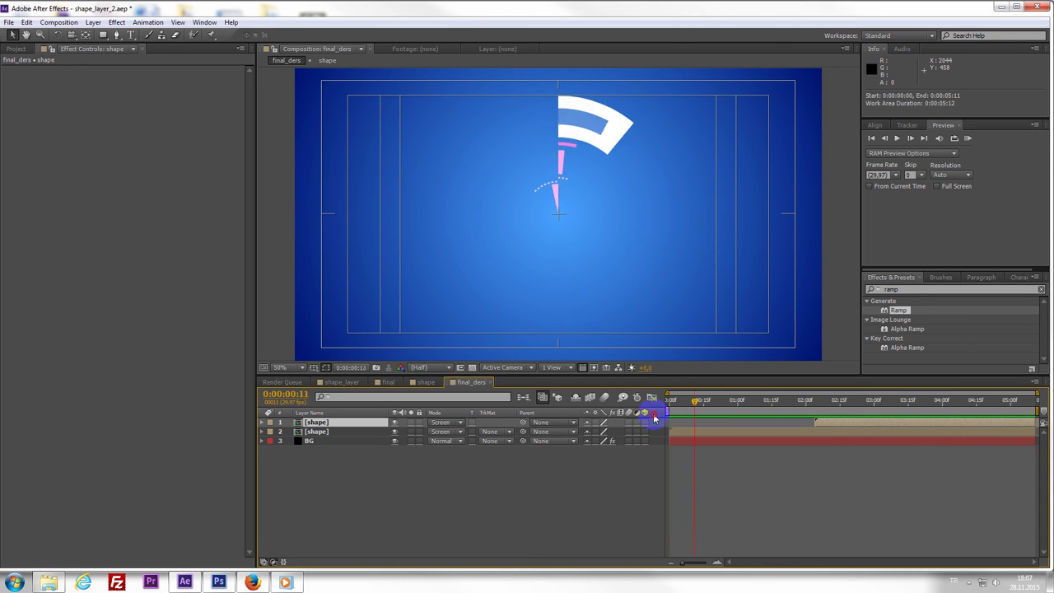
pyautogui.click(969, 138)
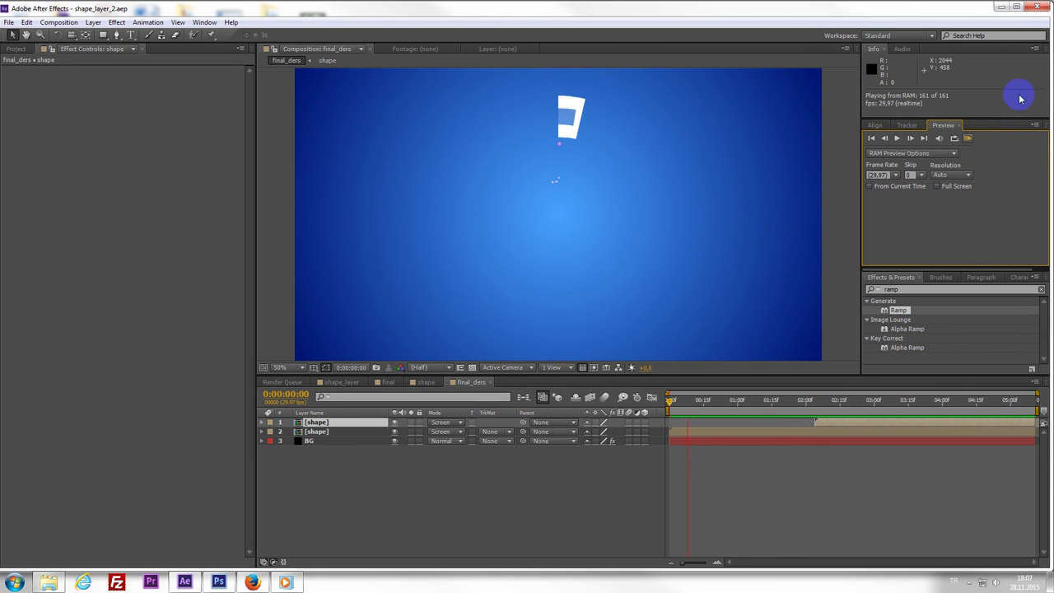
pyautogui.press("'")
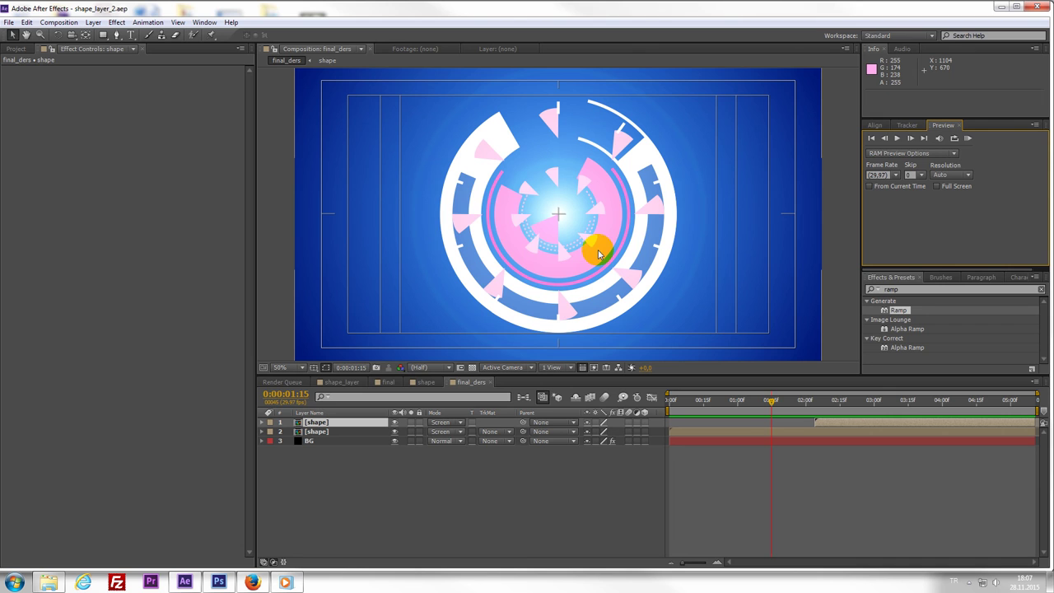